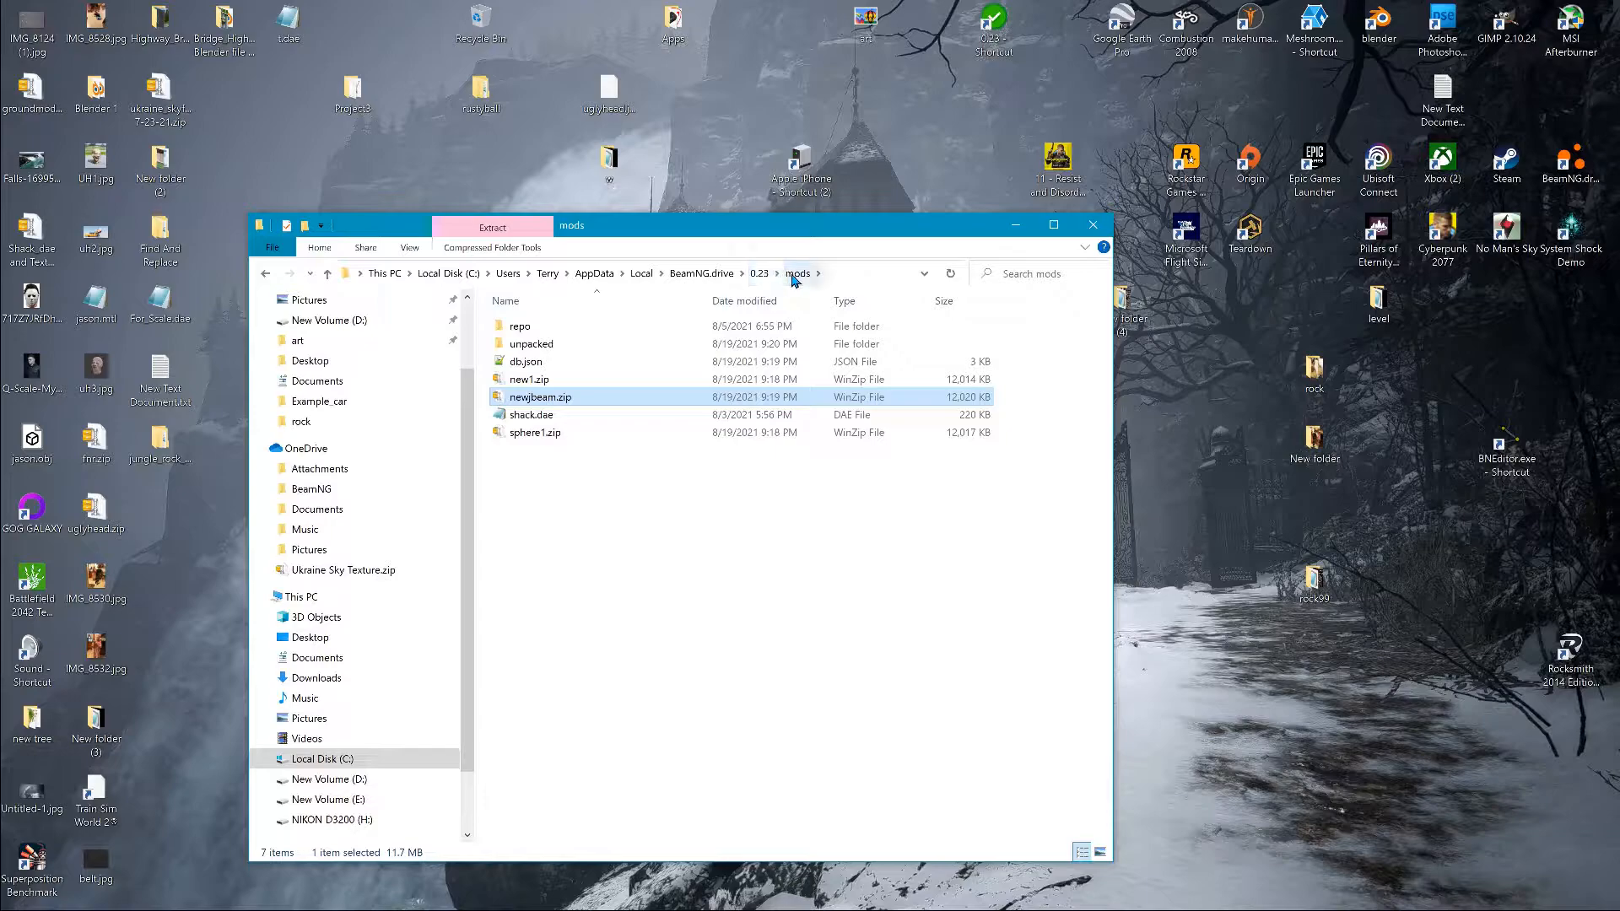
{"action": "left_click_drag", "start_coordinate": [527, 400], "coordinate": [543, 353]}
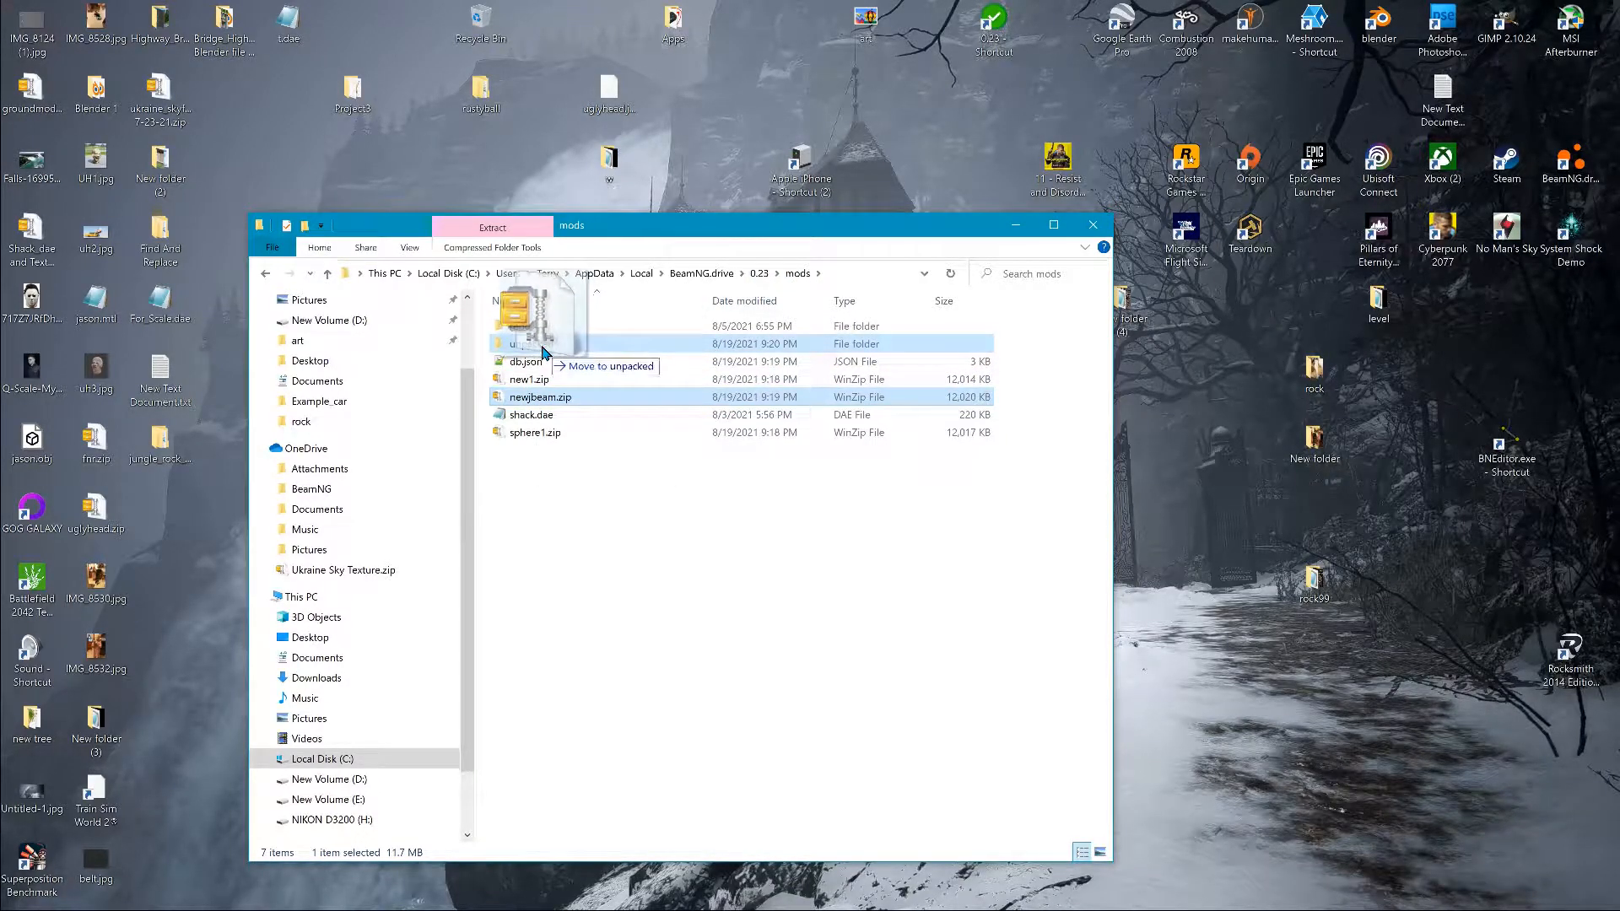
{"action": "right_click_drag", "start_coordinate": [542, 352], "coordinate": [542, 346]}
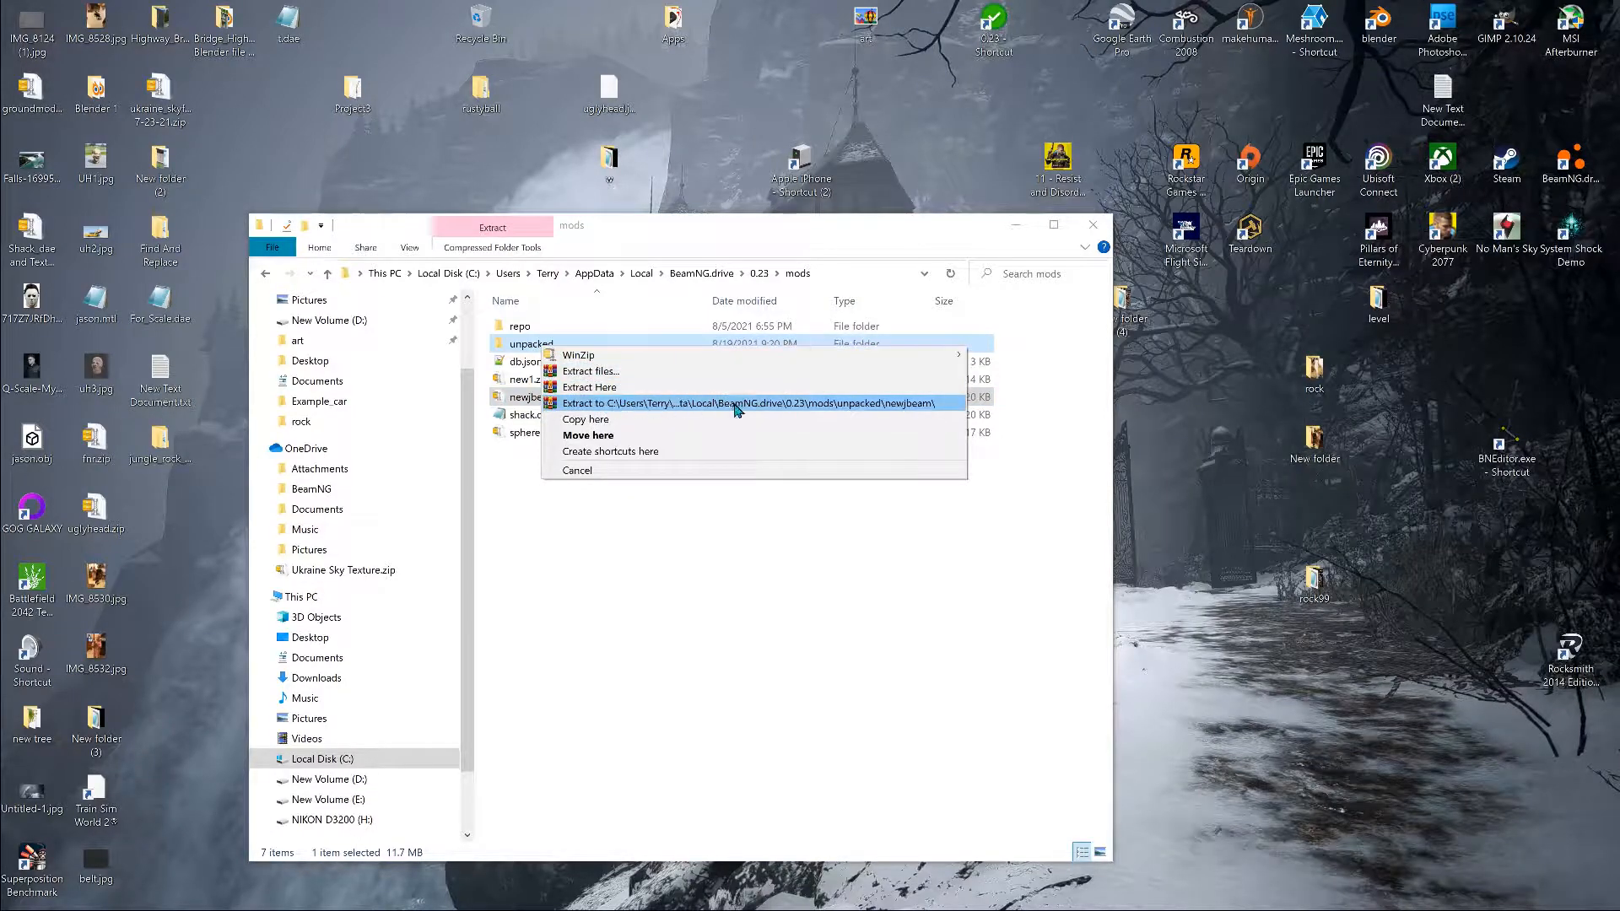
{"action": "left_click", "coordinate": [692, 569]}
Step: Open the newjbeam mod folder inside unpacked, check the contents of its mod_info folder, and return to newjbeam
{"action": "double_click", "coordinate": [544, 344]}
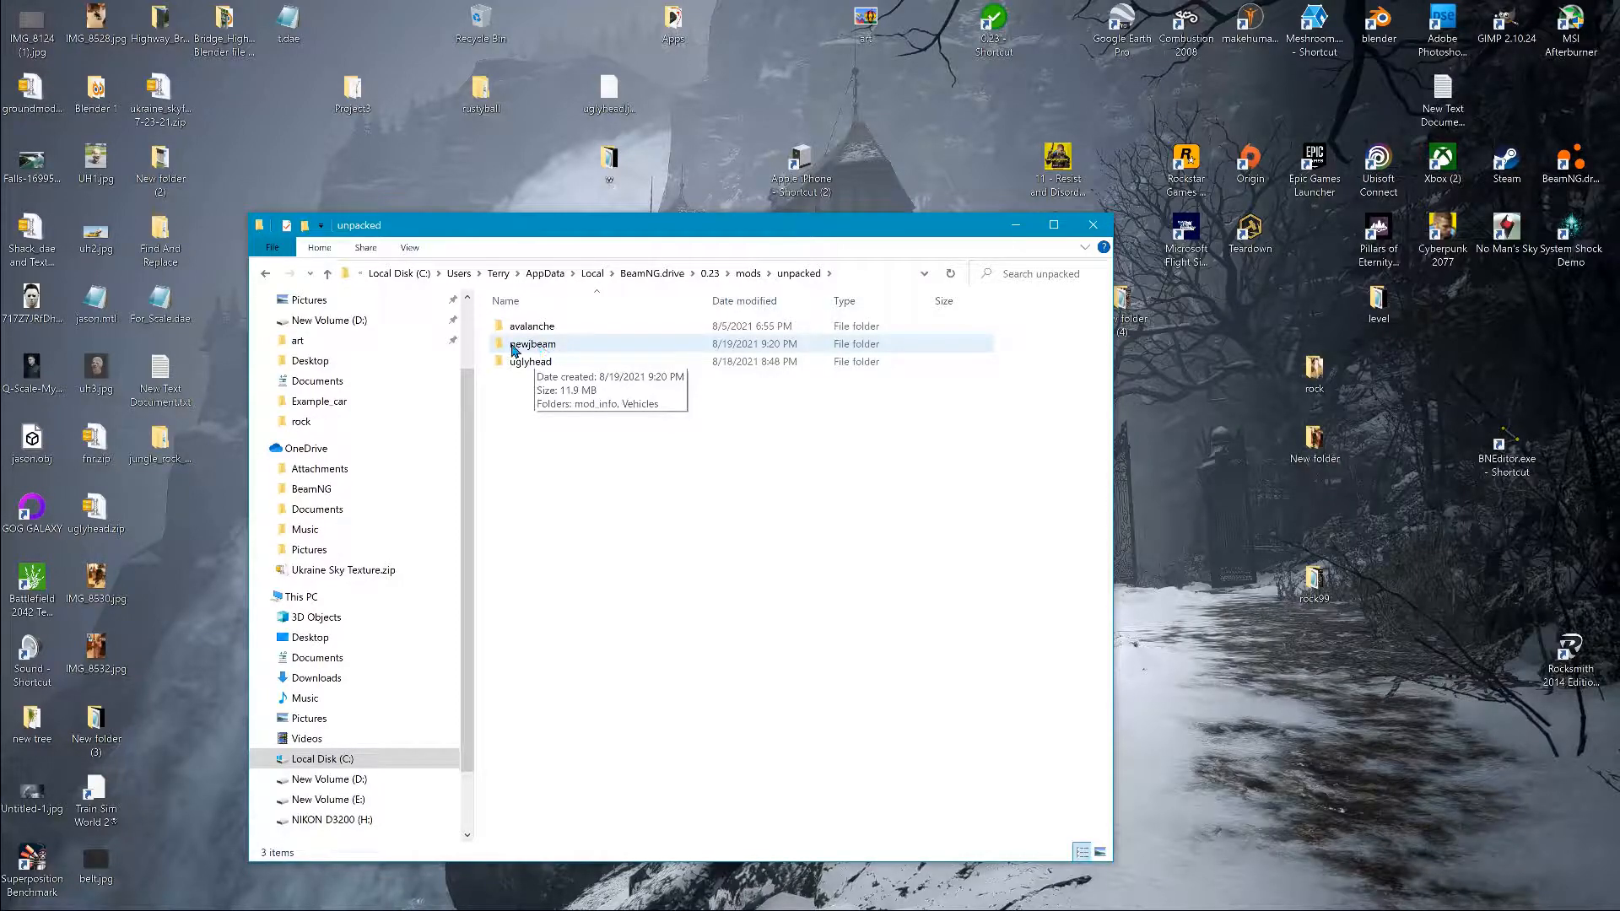
{"action": "double_click", "coordinate": [540, 346]}
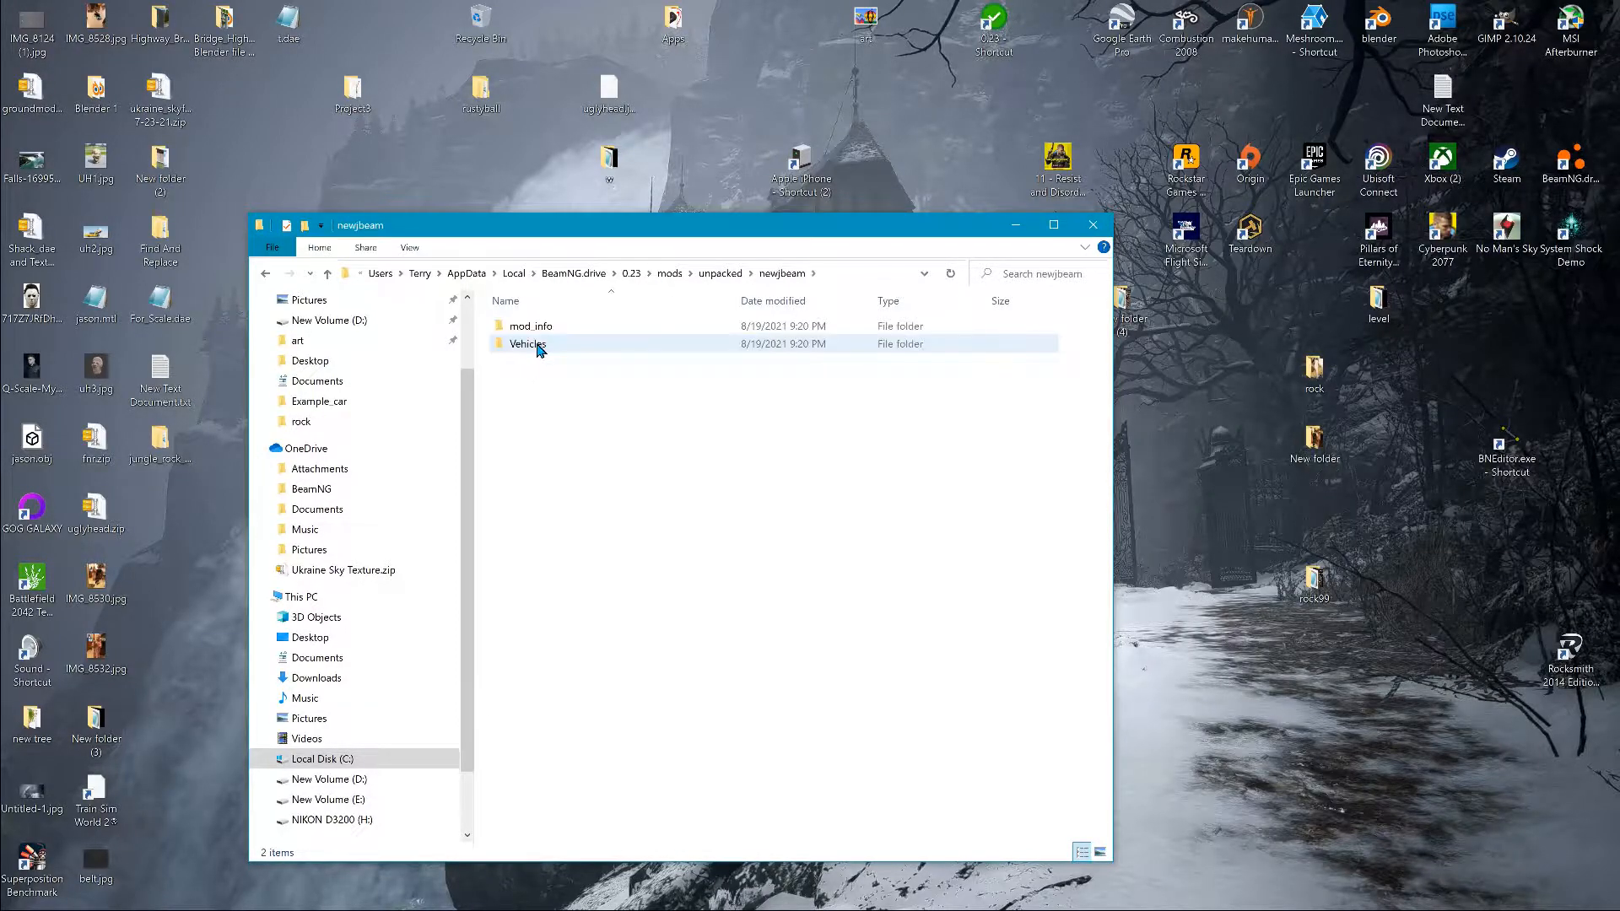
{"action": "double_click", "coordinate": [531, 329]}
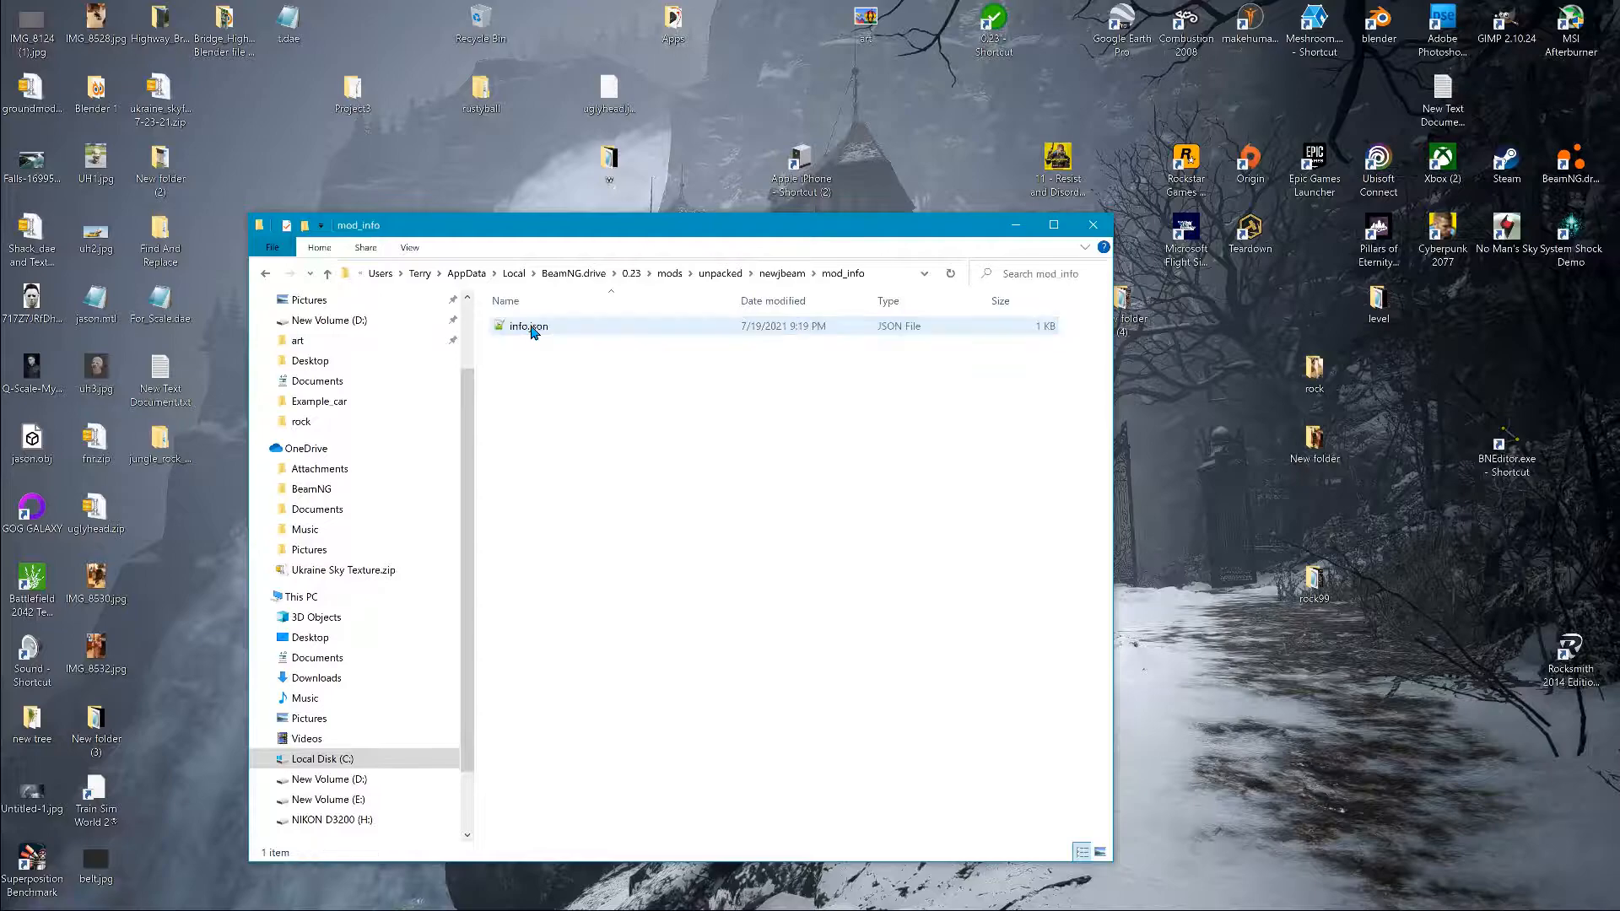
{"action": "left_click", "coordinate": [782, 274]}
Step: View the vehicle files in the Vehicles > newjbeam subfolder, and go back up to the unpacked folder
{"action": "double_click", "coordinate": [541, 346]}
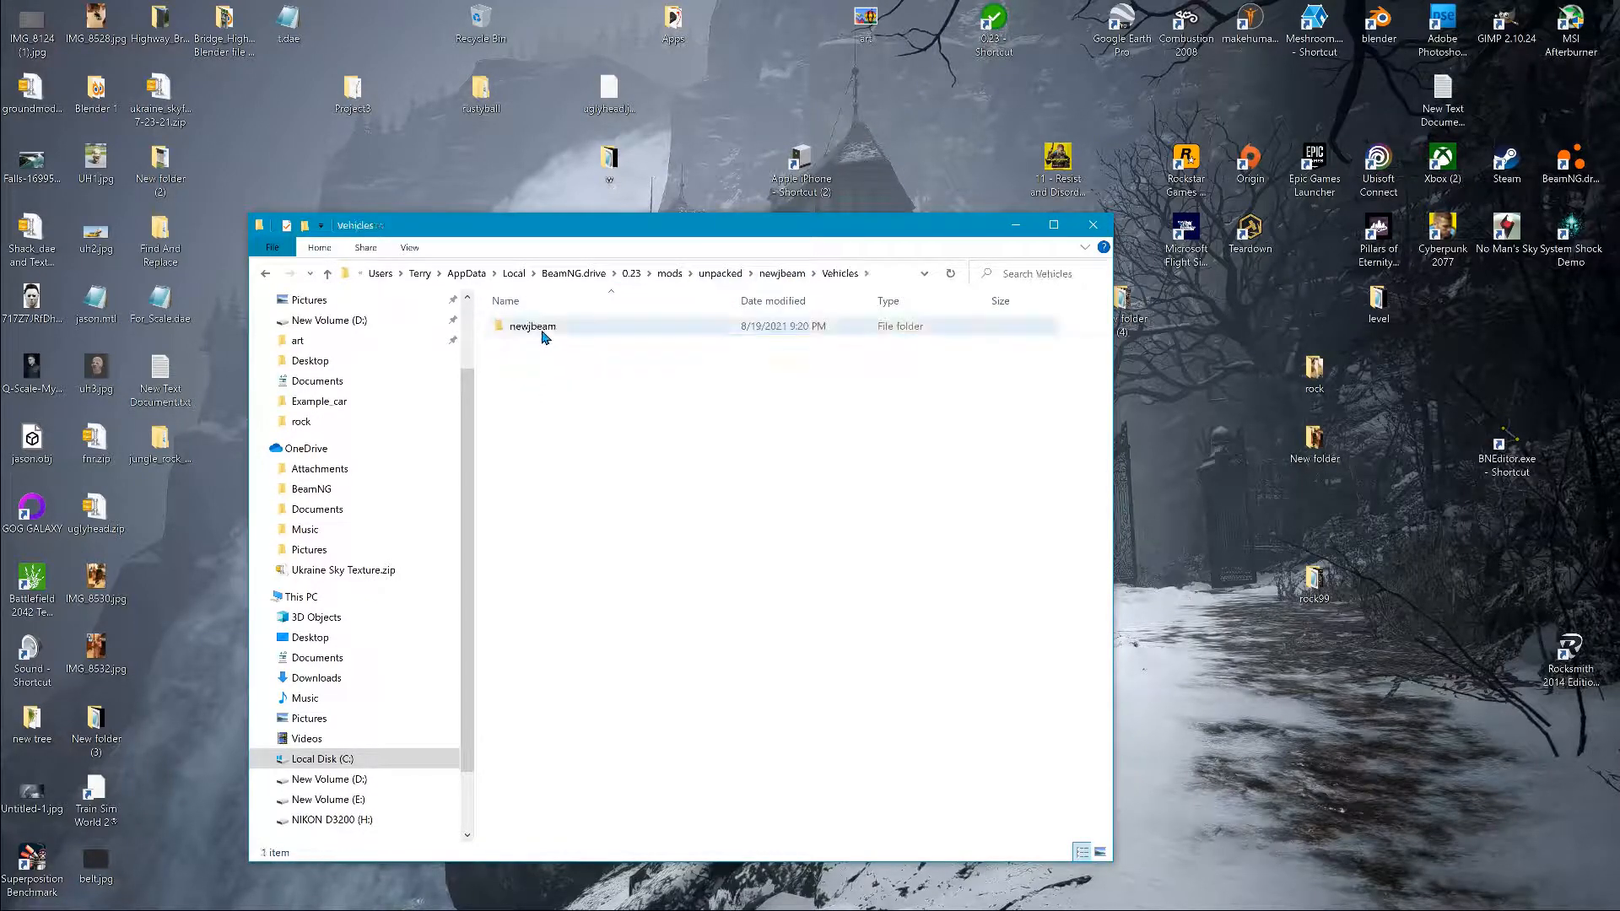
{"action": "double_click", "coordinate": [540, 328]}
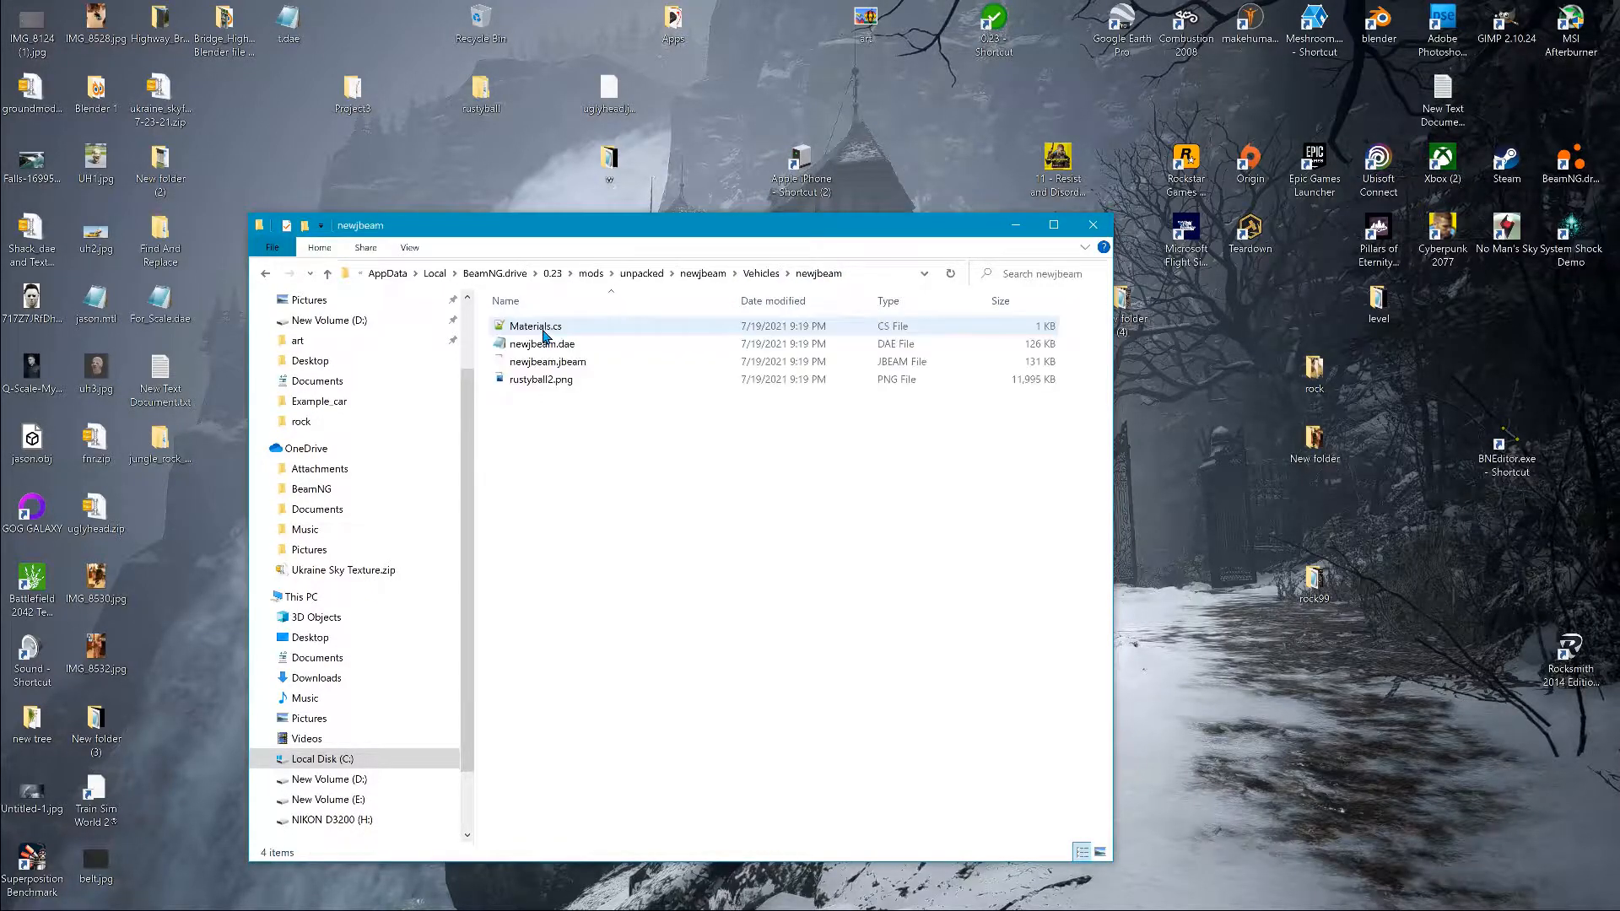
{"action": "left_click", "coordinate": [770, 274]}
{"action": "left_click", "coordinate": [774, 276]}
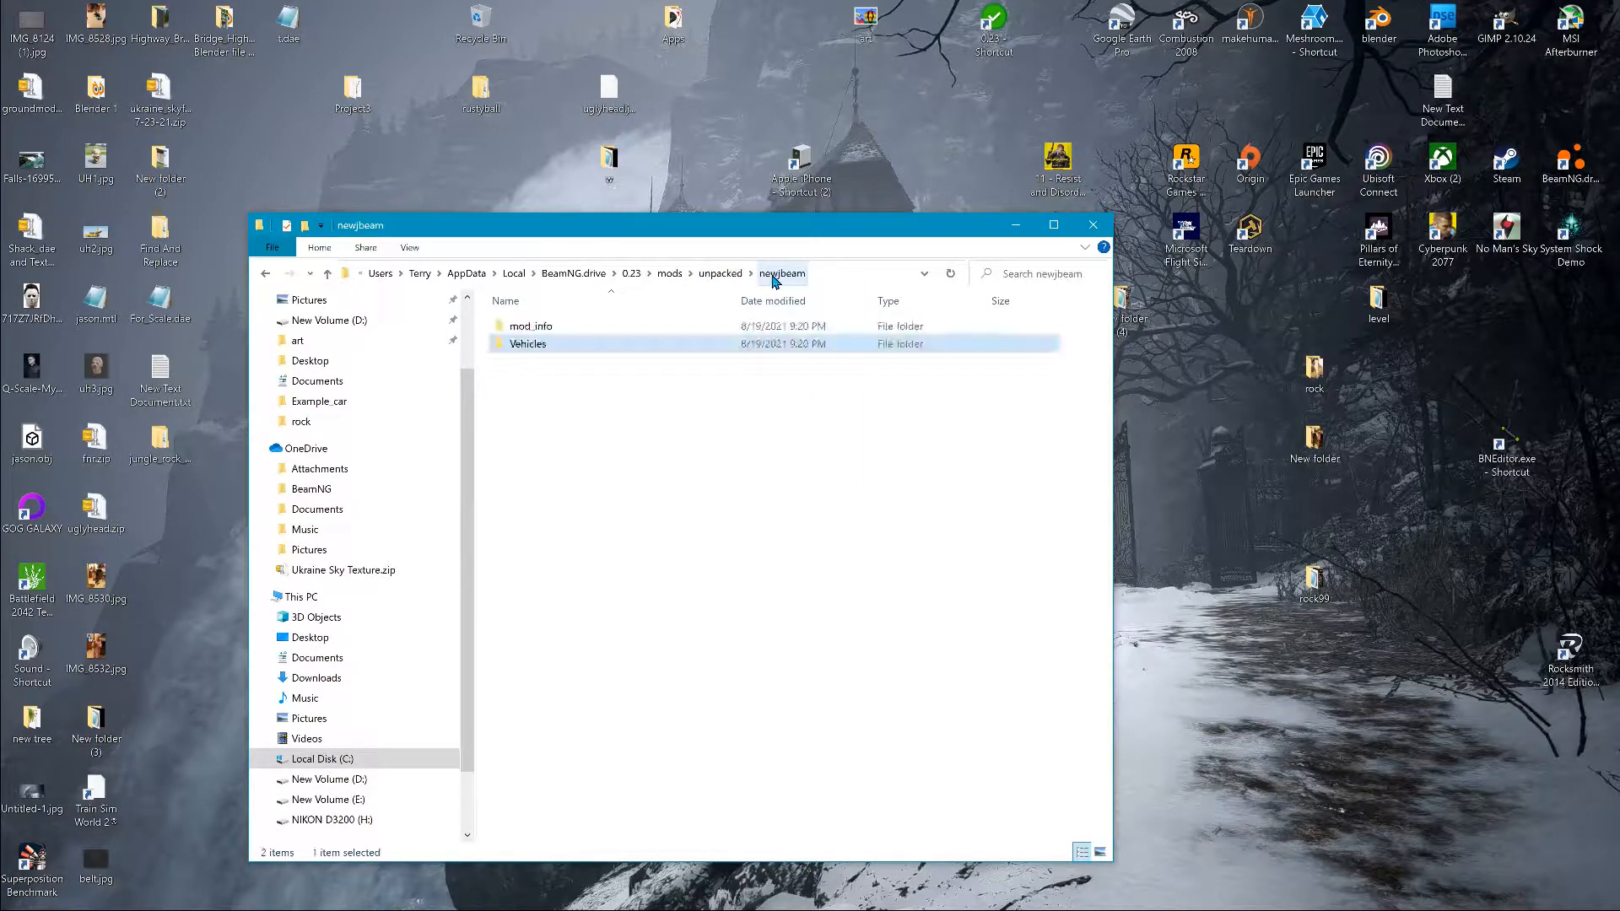
{"action": "left_click", "coordinate": [719, 273]}
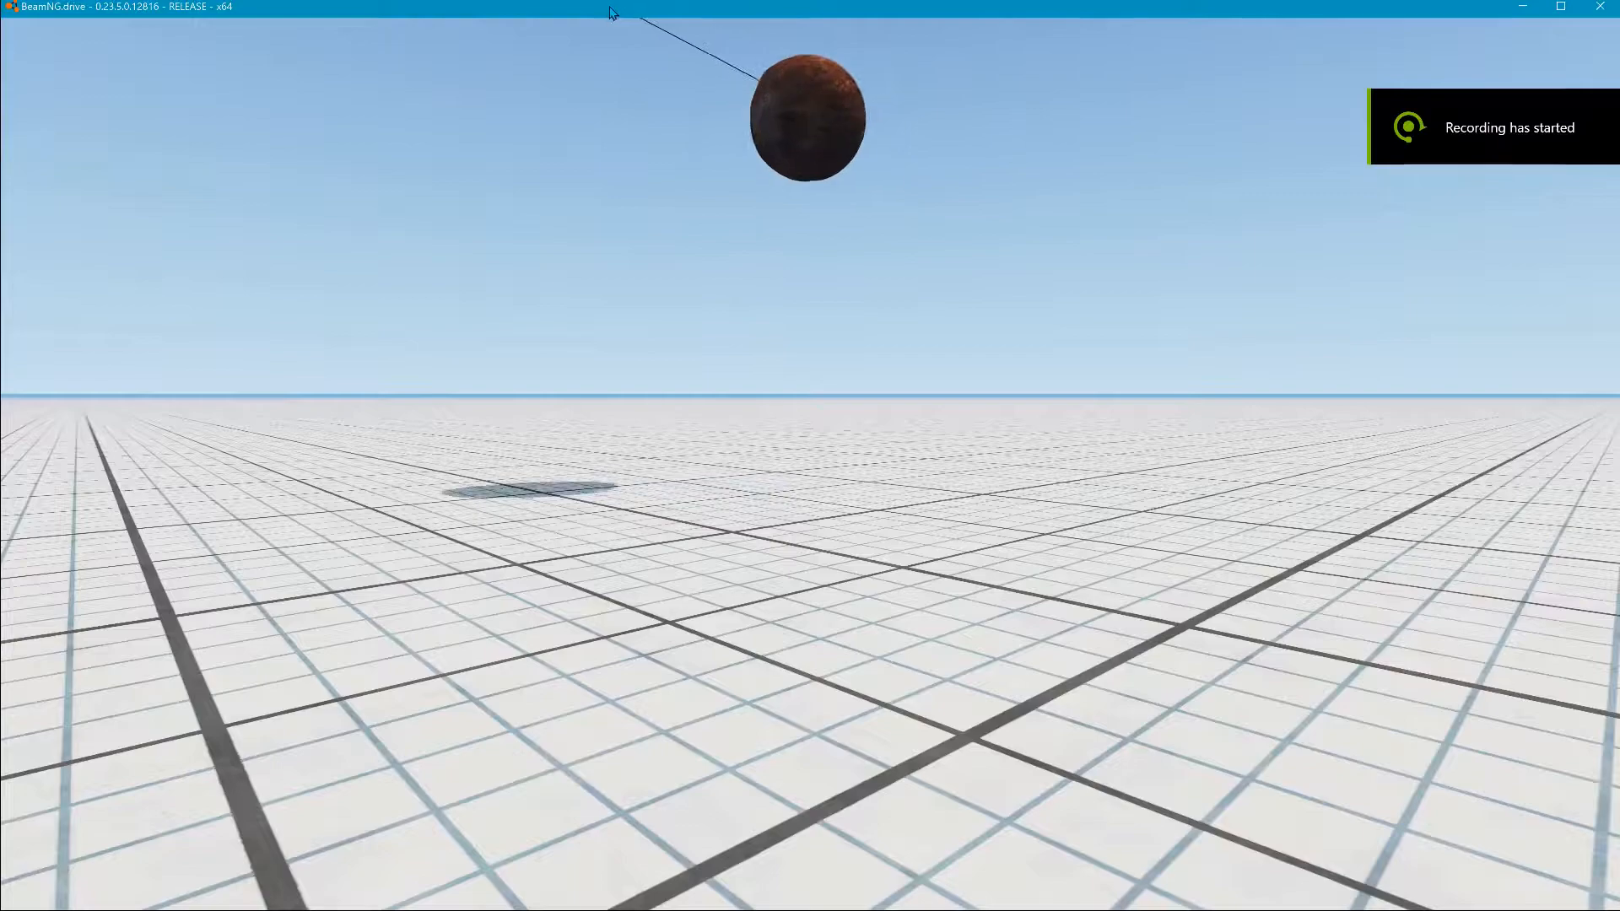
Step: Switch to BeamNG.drive and repeatedly grab and fling the rusty ball across the grid map to show its soft-body behaviour
{"action": "left_click_drag", "start_coordinate": [615, 8], "coordinate": [734, 675]}
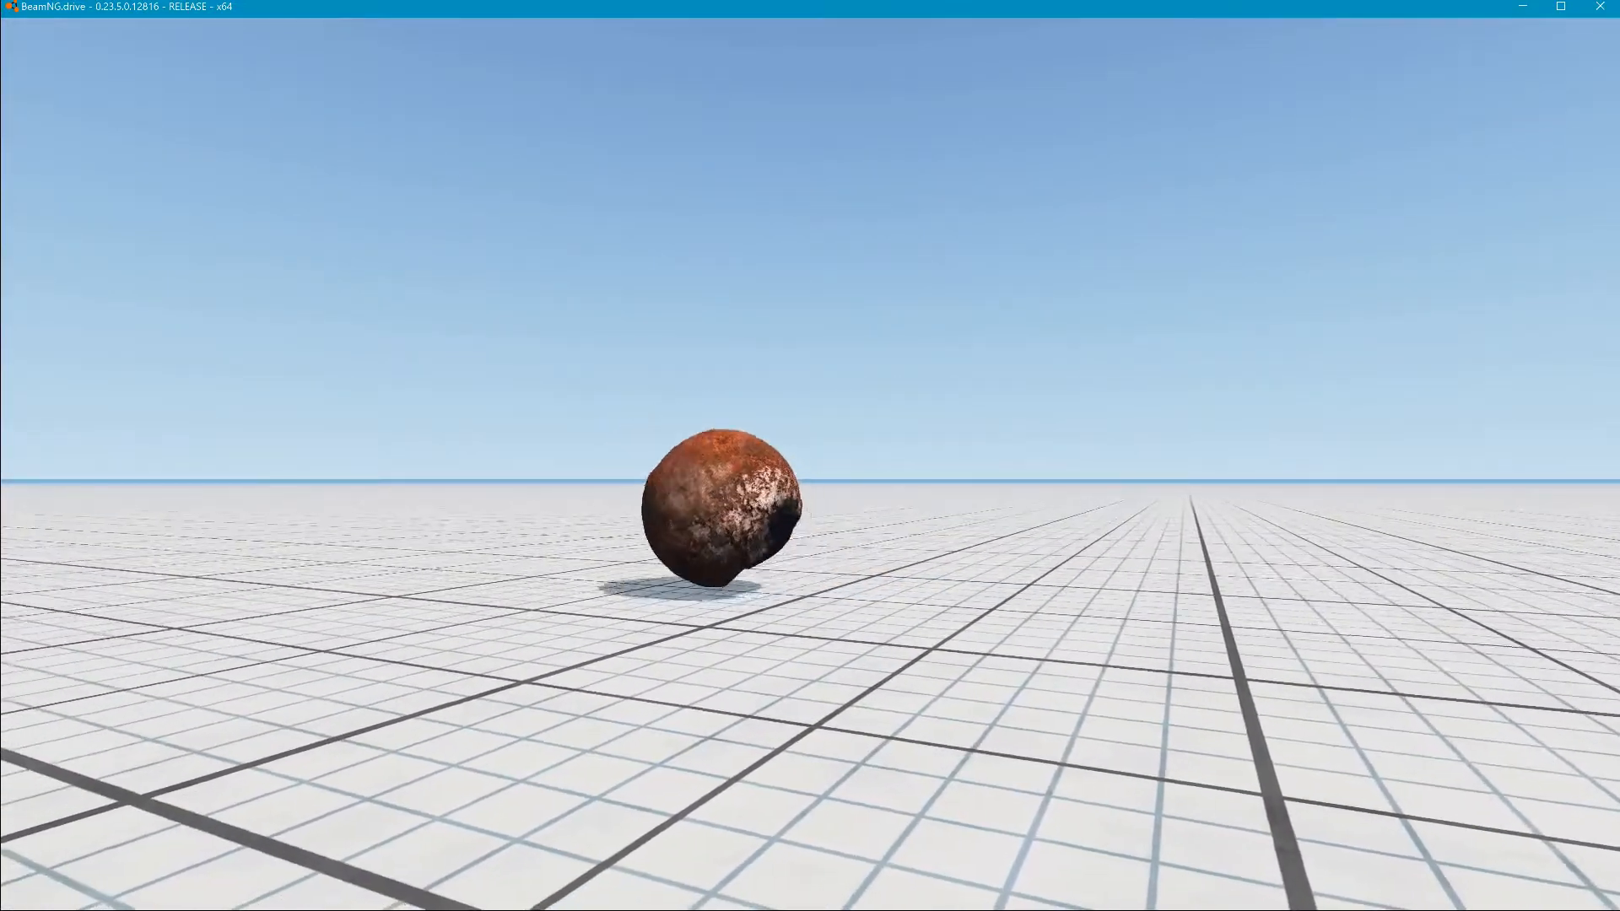
{"action": "left_click_drag", "start_coordinate": [629, 422], "coordinate": [1131, 814]}
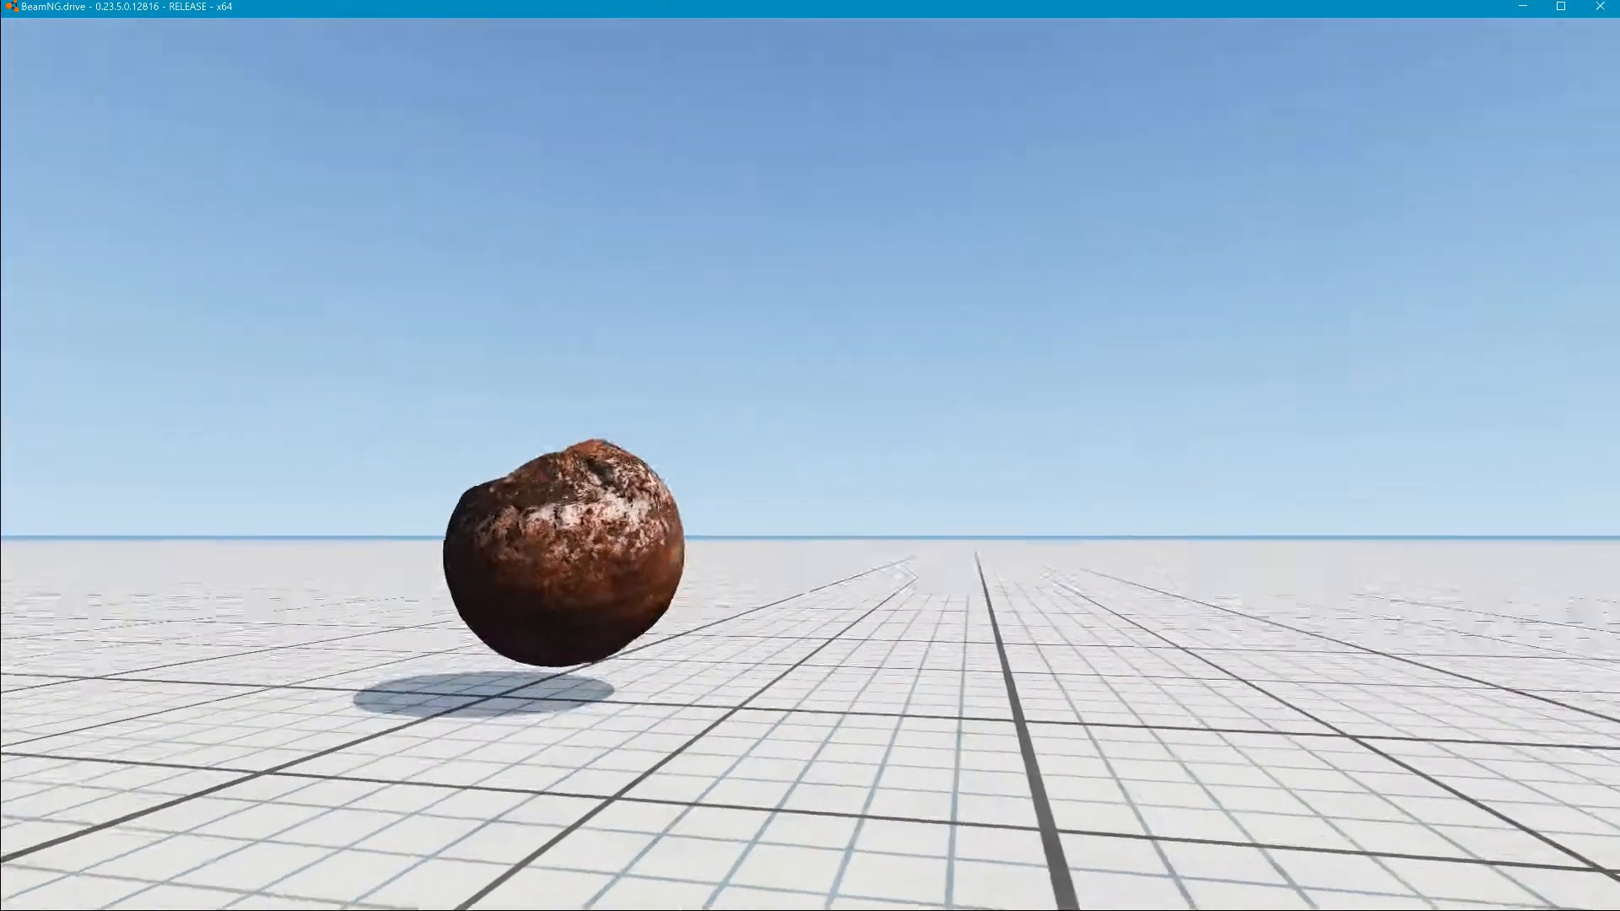
{"action": "right_click_drag", "start_coordinate": [894, 582], "coordinate": [955, 575]}
{"action": "left_click_drag", "start_coordinate": [789, 550], "coordinate": [1615, 694]}
{"action": "right_click_drag", "start_coordinate": [1359, 716], "coordinate": [734, 564]}
{"action": "left_click_drag", "start_coordinate": [682, 474], "coordinate": [1619, 452]}
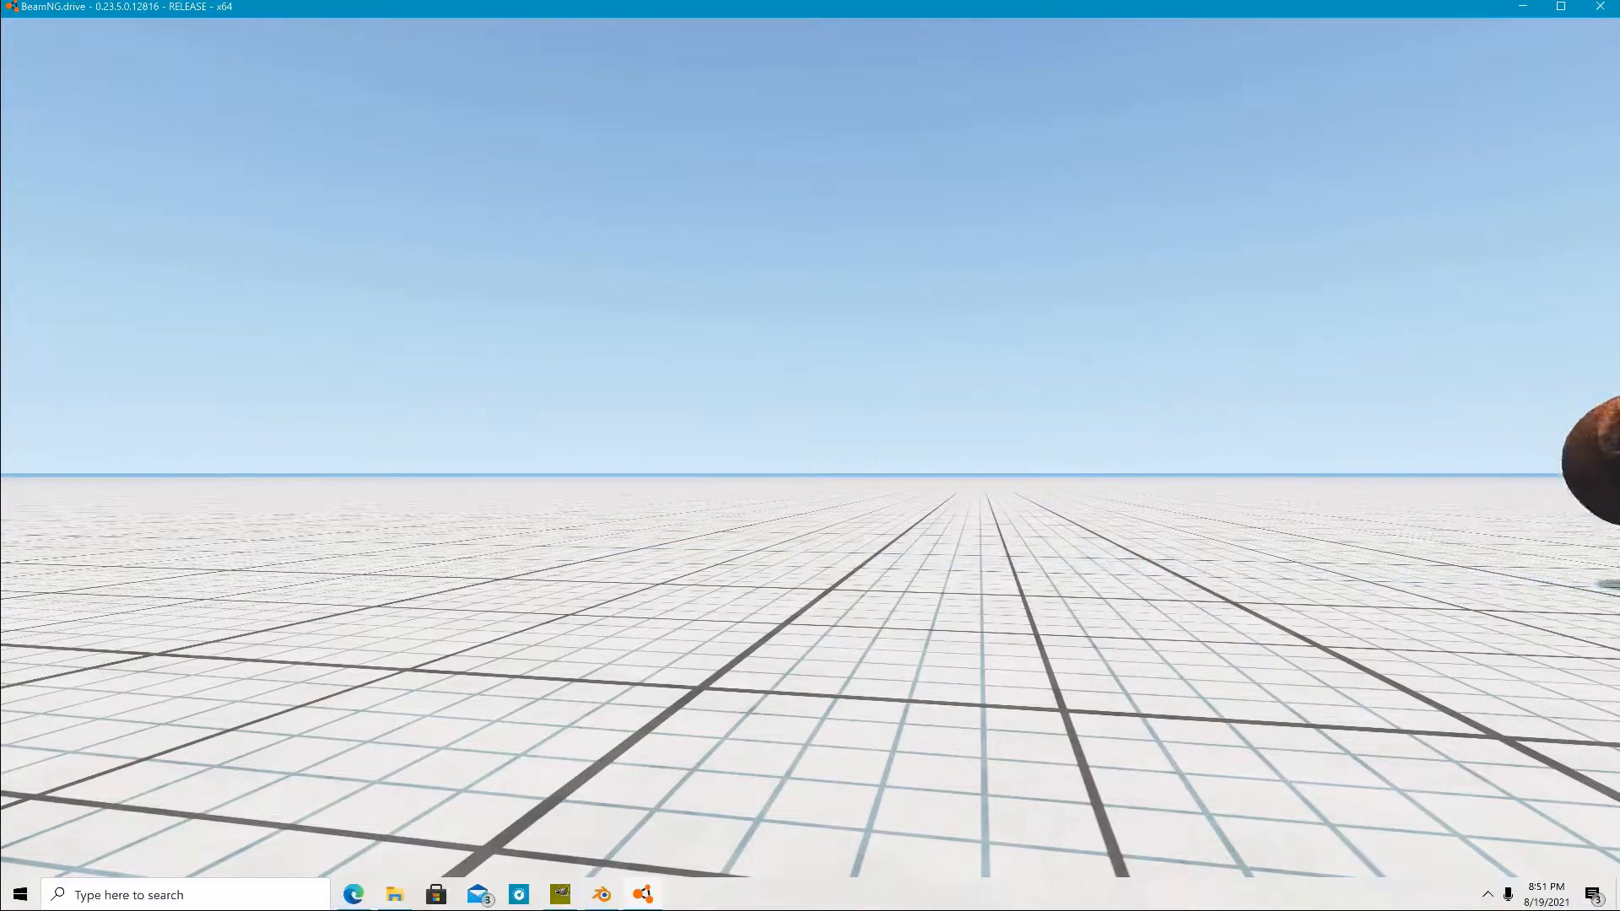
Step: Switch to the Edge browser, load its home page and search the web for "blender jbeam exporter plugin"
{"action": "mouse_move", "coordinate": [354, 895]}
{"action": "key", "text": "alt+Tab"}
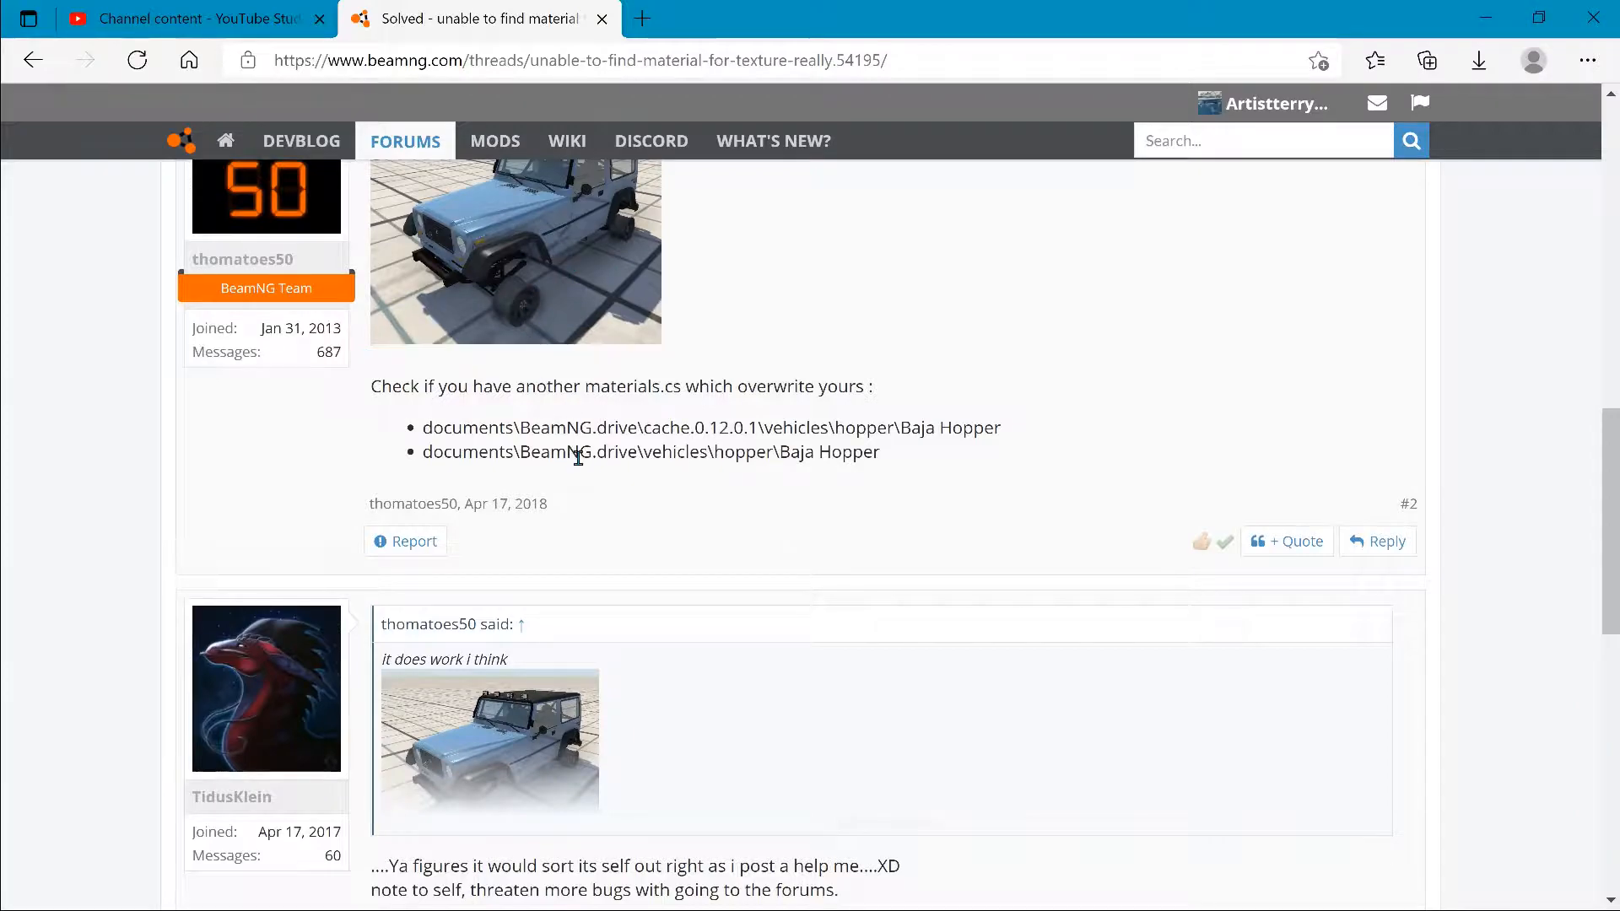
{"action": "scroll", "coordinate": [571, 452], "scroll_direction": "up", "scroll_amount": 6}
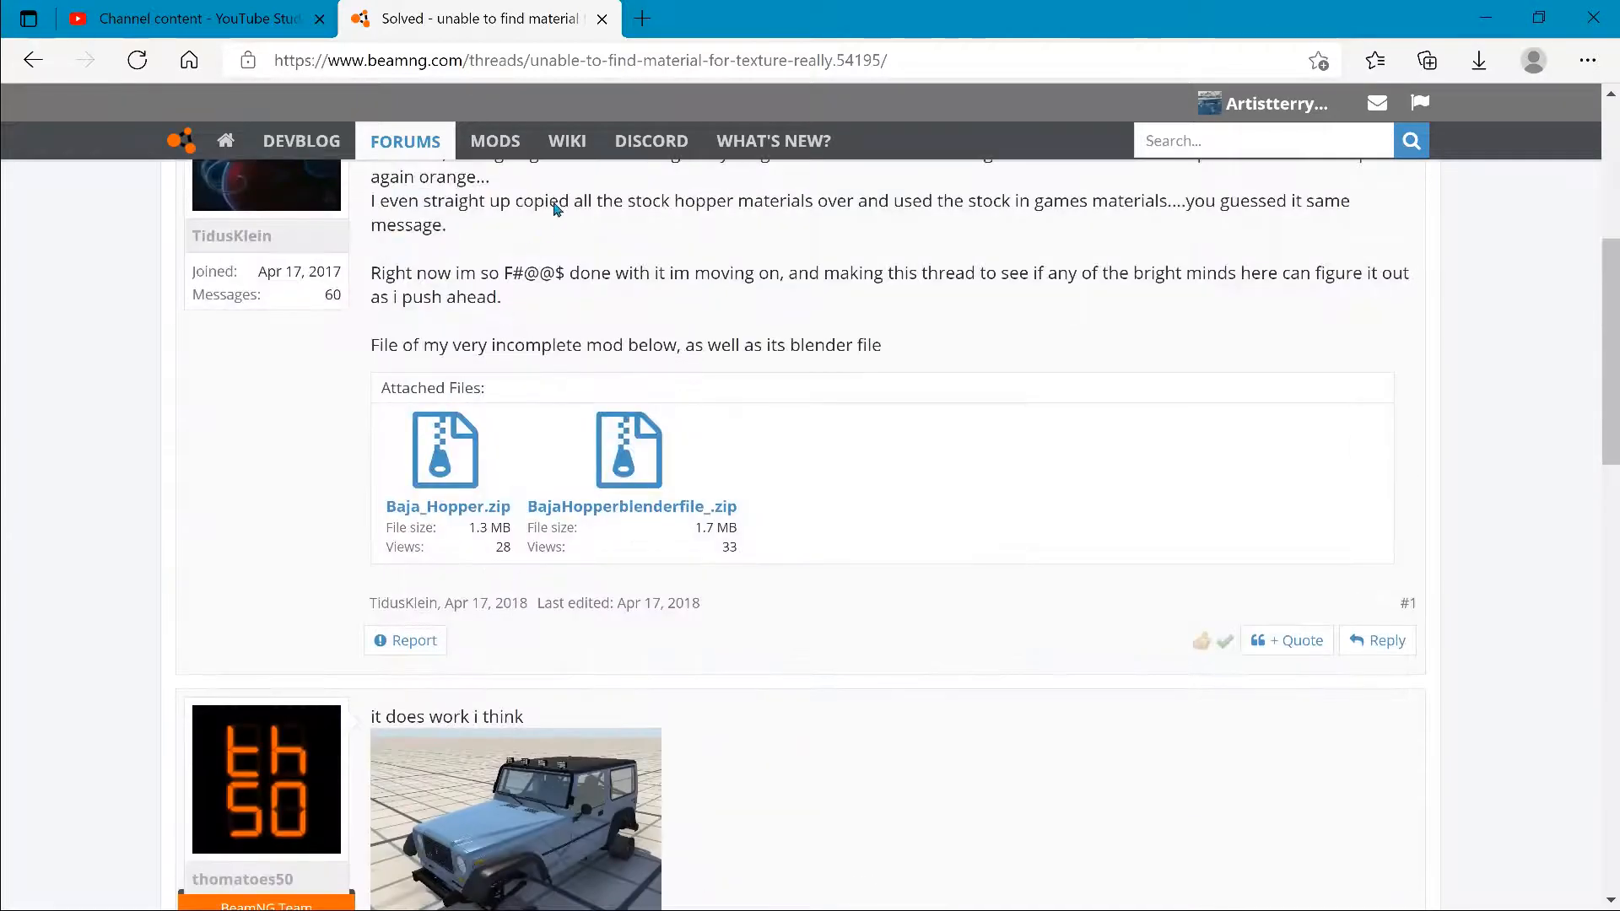
{"action": "left_click", "coordinate": [189, 61]}
{"action": "left_click", "coordinate": [518, 352]}
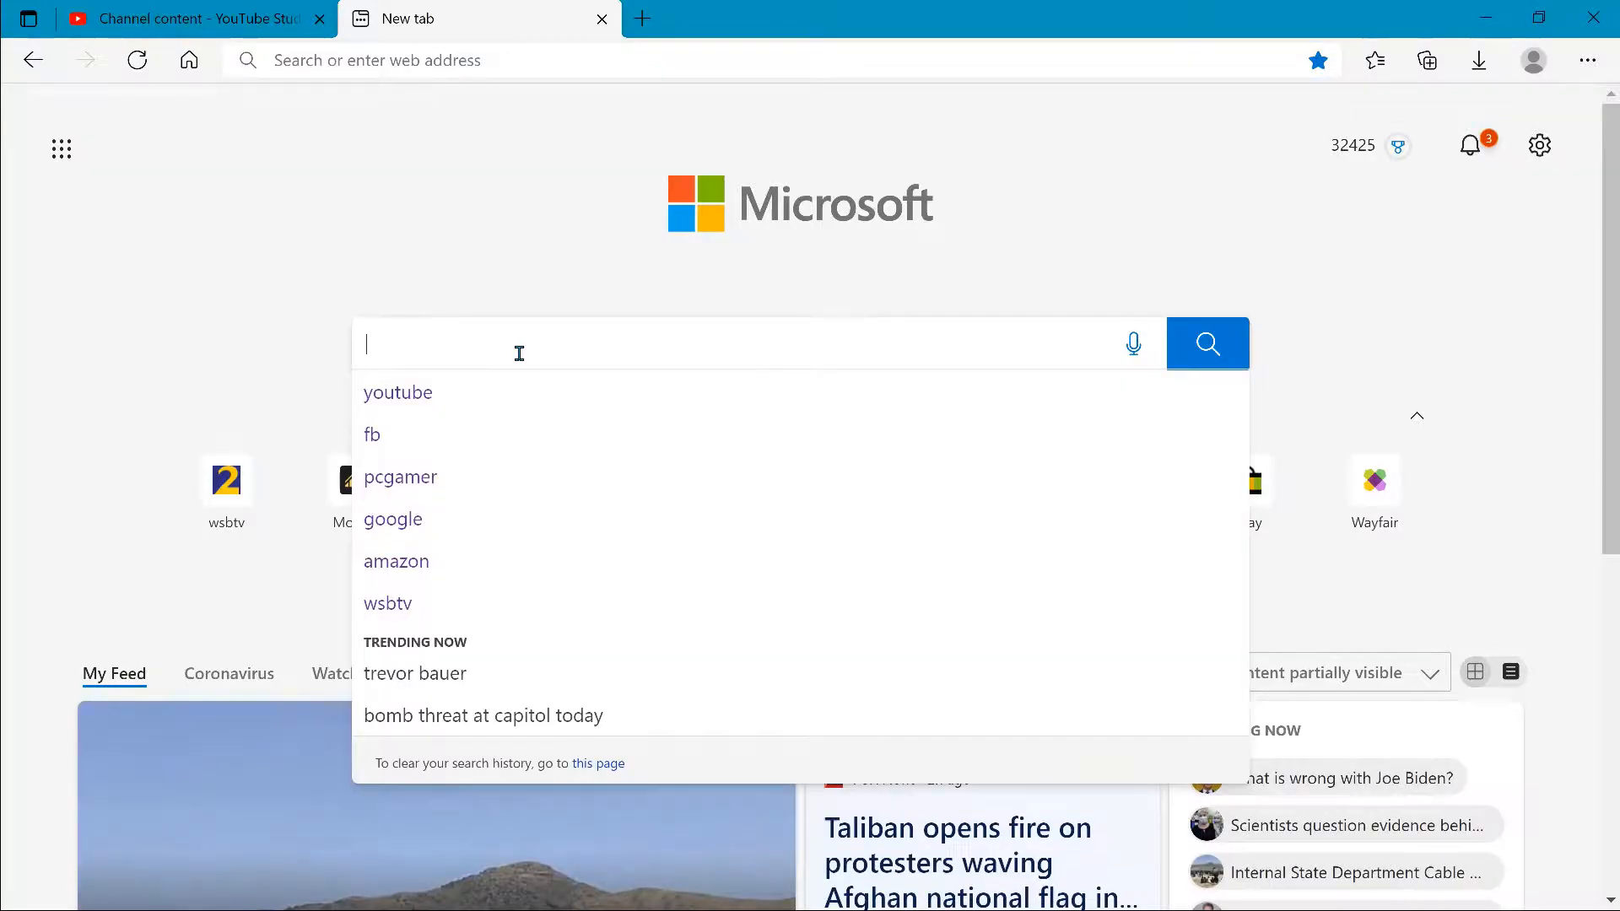
{"action": "type", "text": "jbea"}
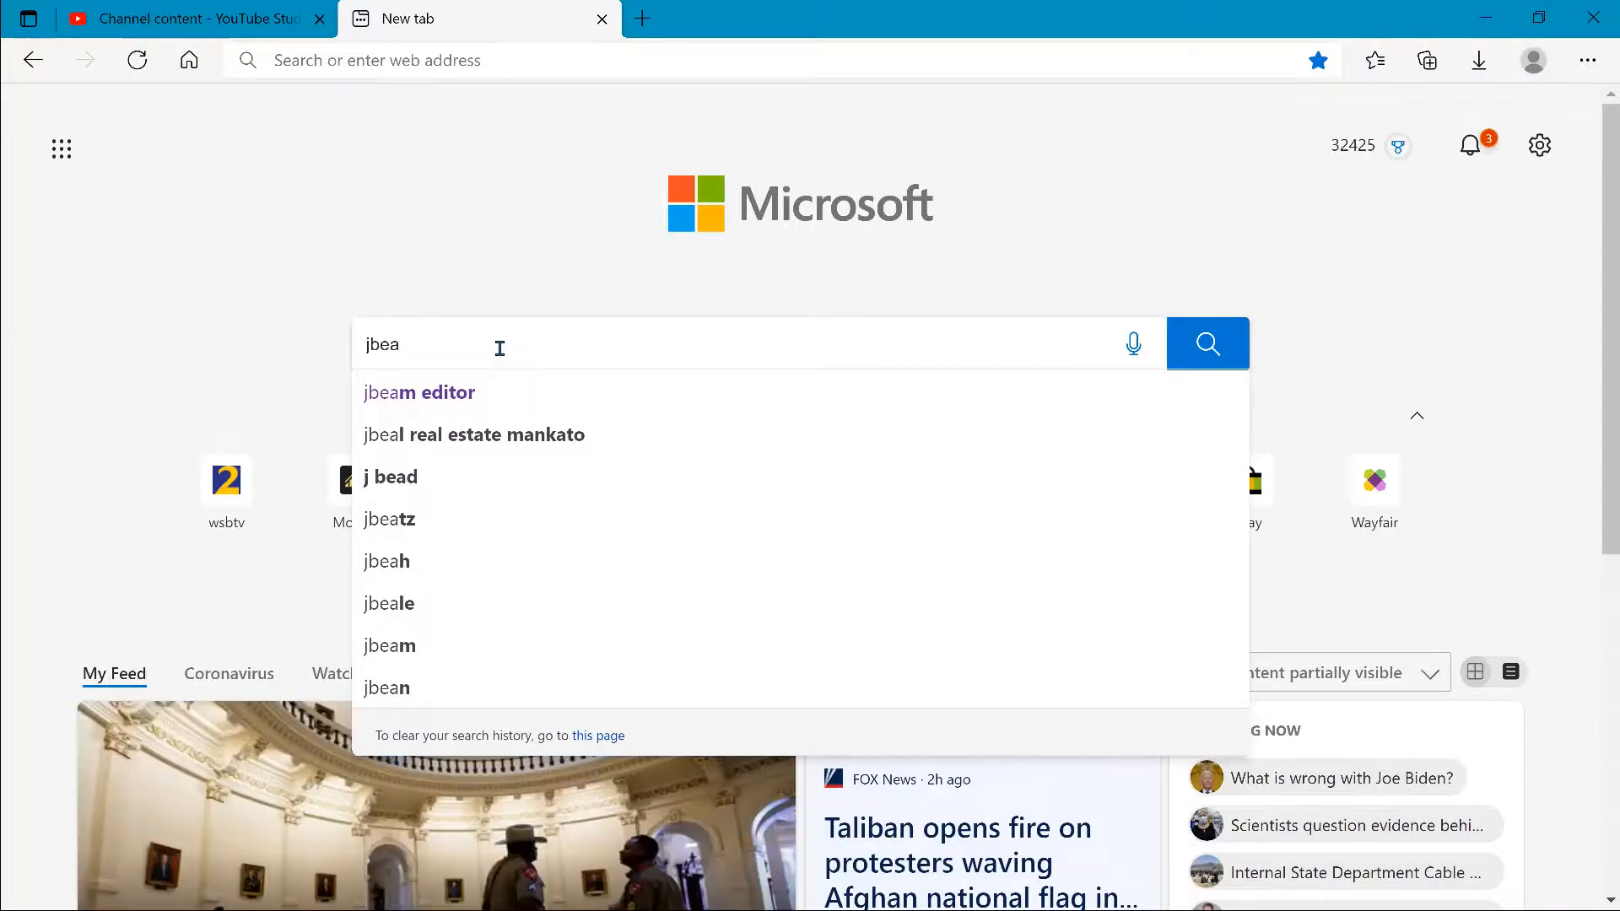
{"action": "type", "text": "m ble"}
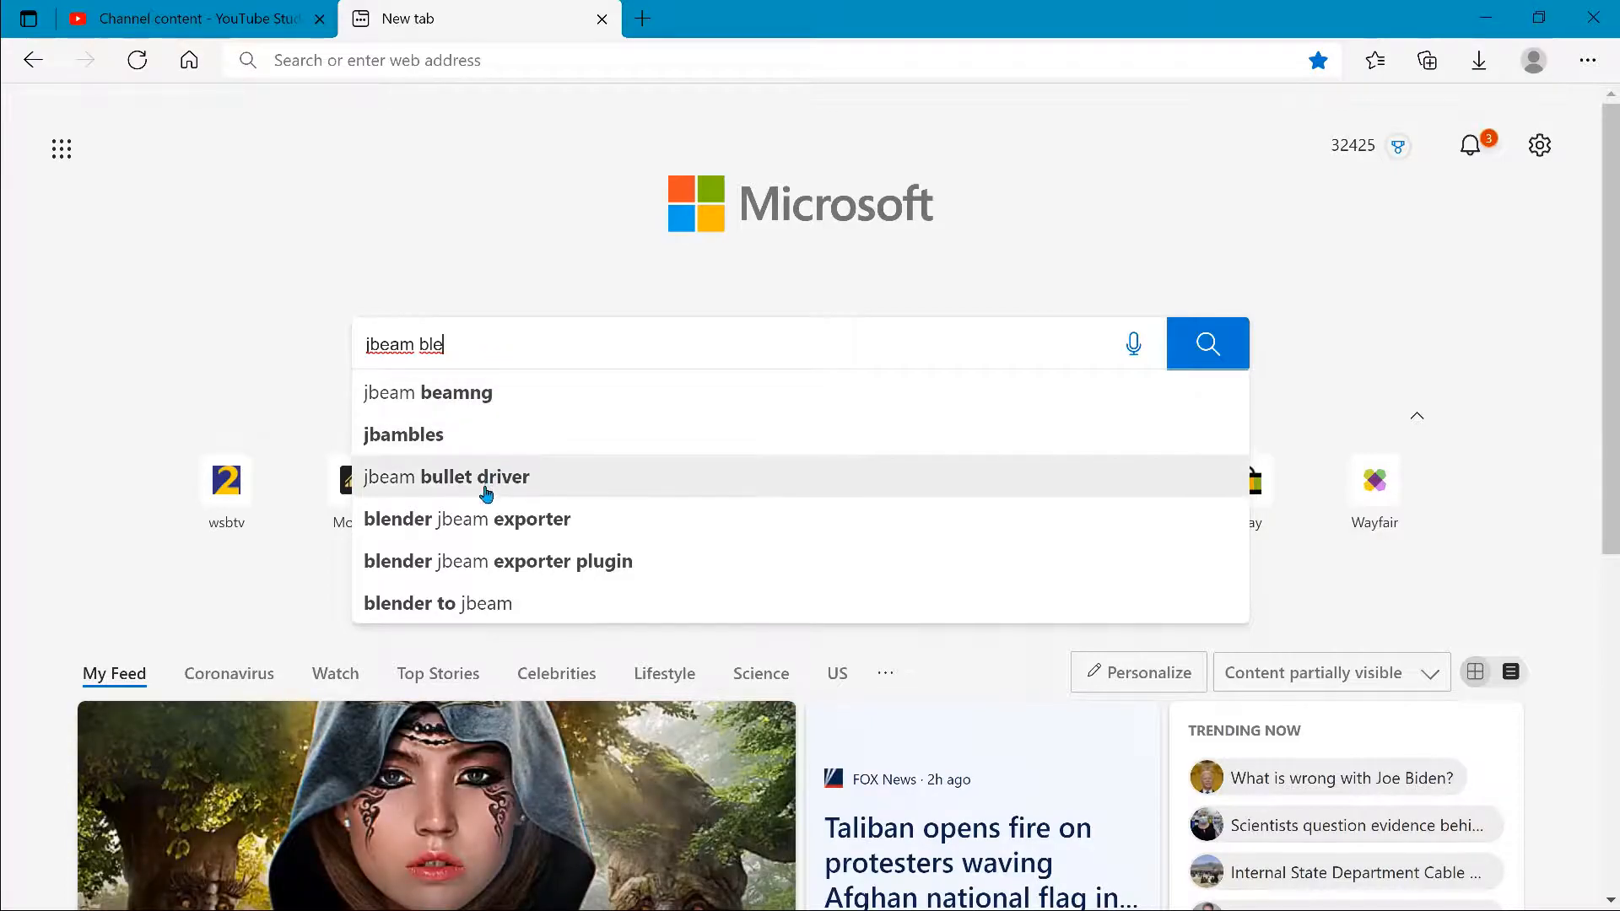
{"action": "left_click", "coordinate": [471, 557]}
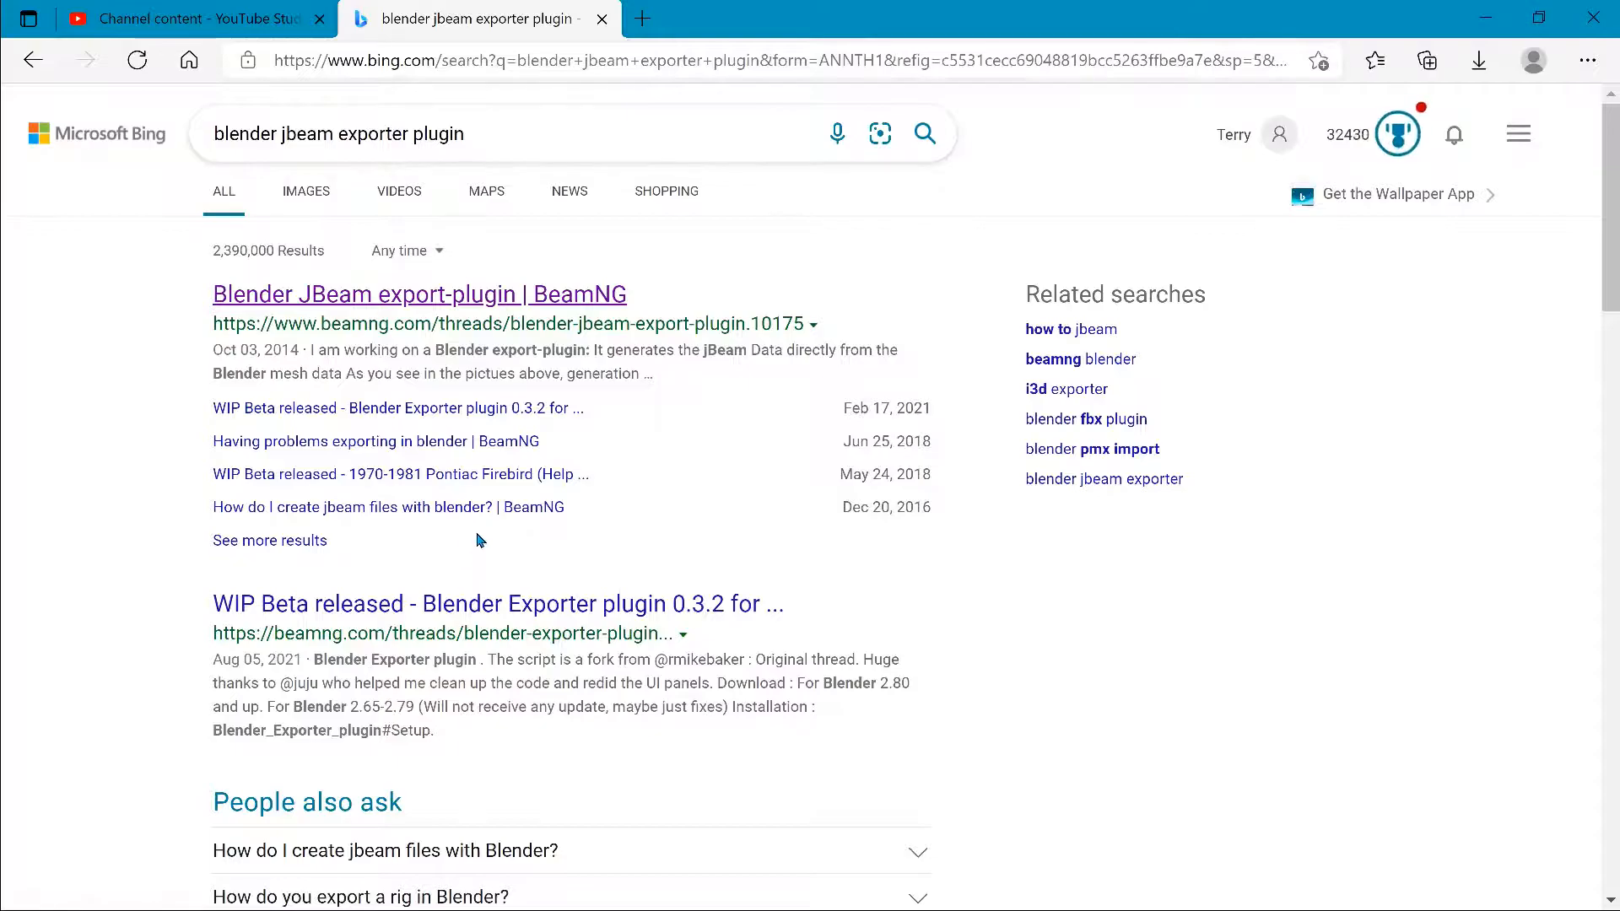
Step: Examine the search results for a plugin page, and narrow the query to "jbeam exporter plugin" to look through those results
{"action": "scroll", "coordinate": [512, 547], "scroll_direction": "down", "scroll_amount": 5}
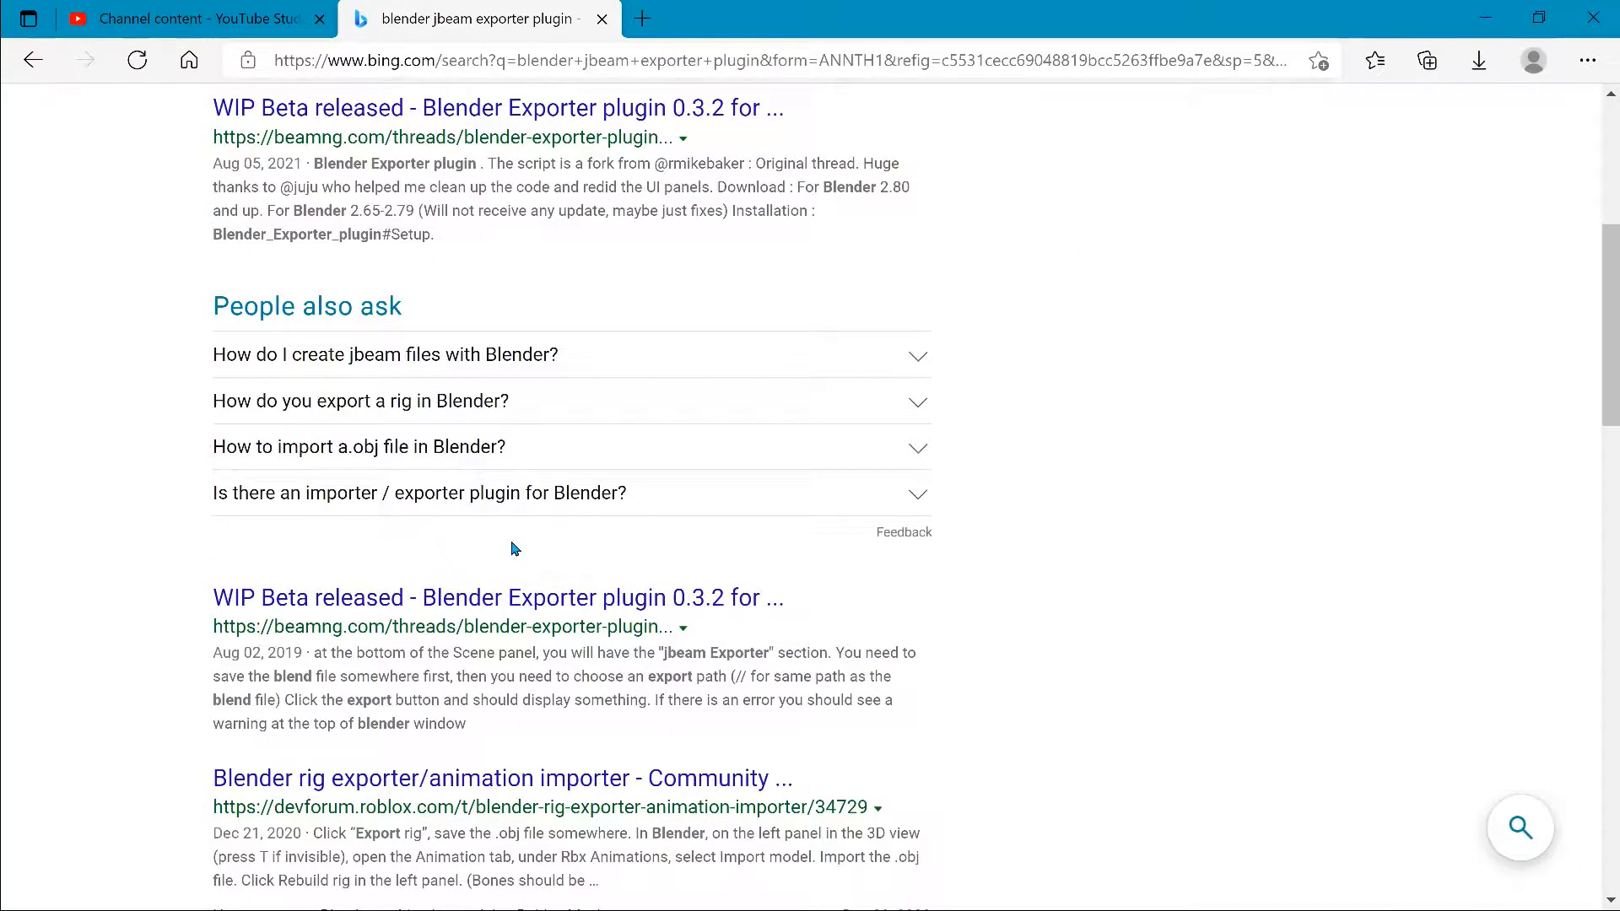
{"action": "scroll", "coordinate": [514, 548], "scroll_direction": "down", "scroll_amount": 5}
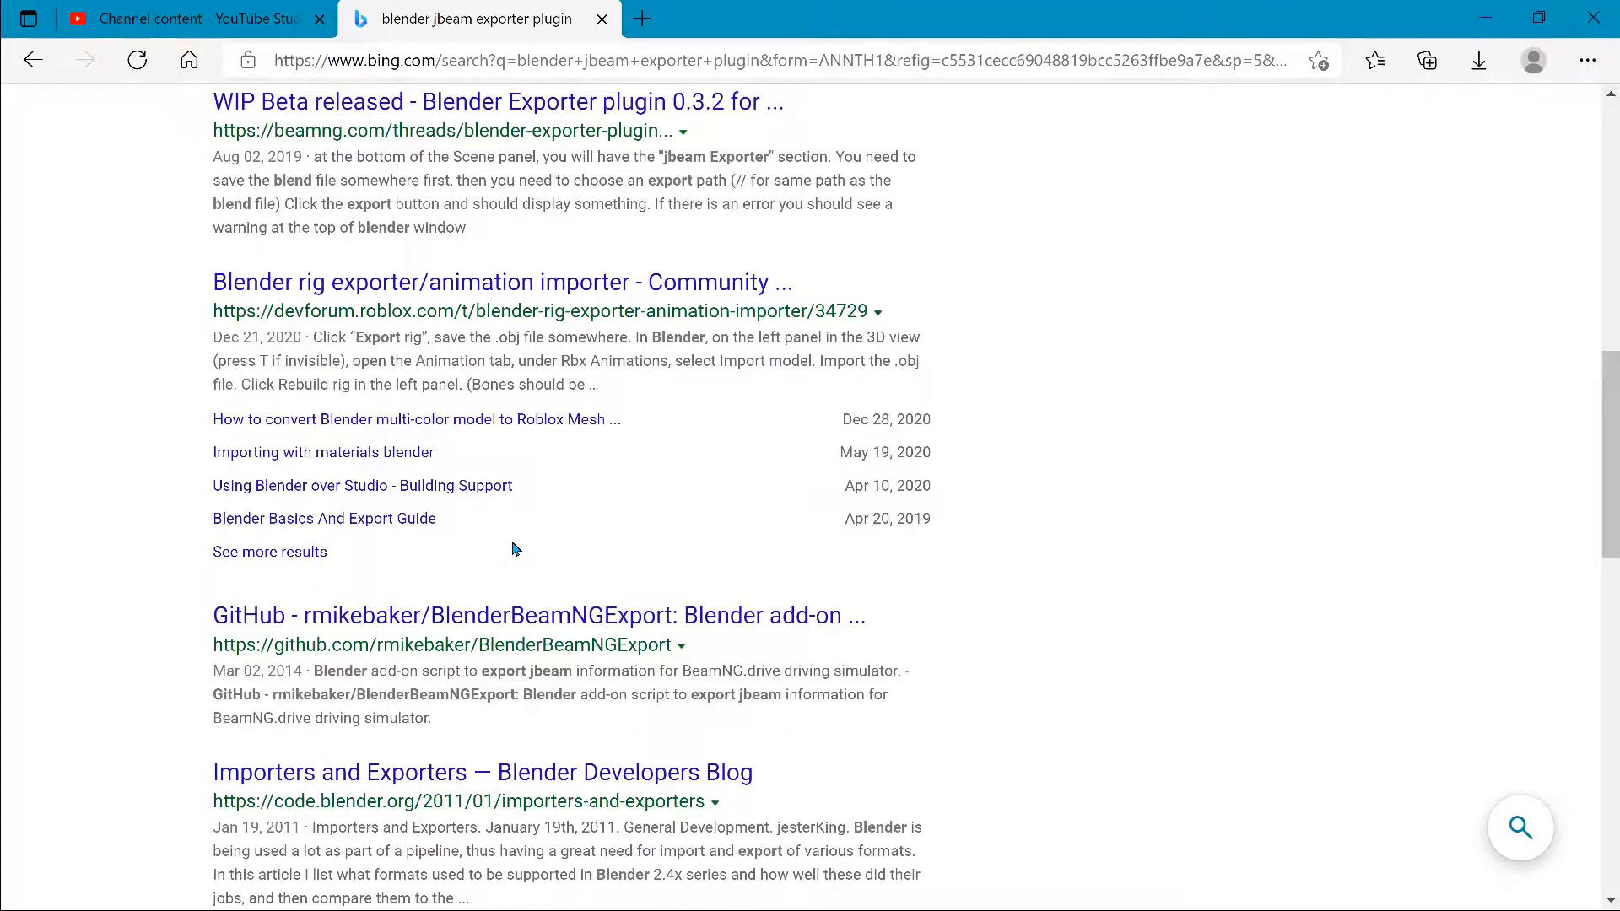
{"action": "scroll", "coordinate": [515, 549], "scroll_direction": "down", "scroll_amount": 6}
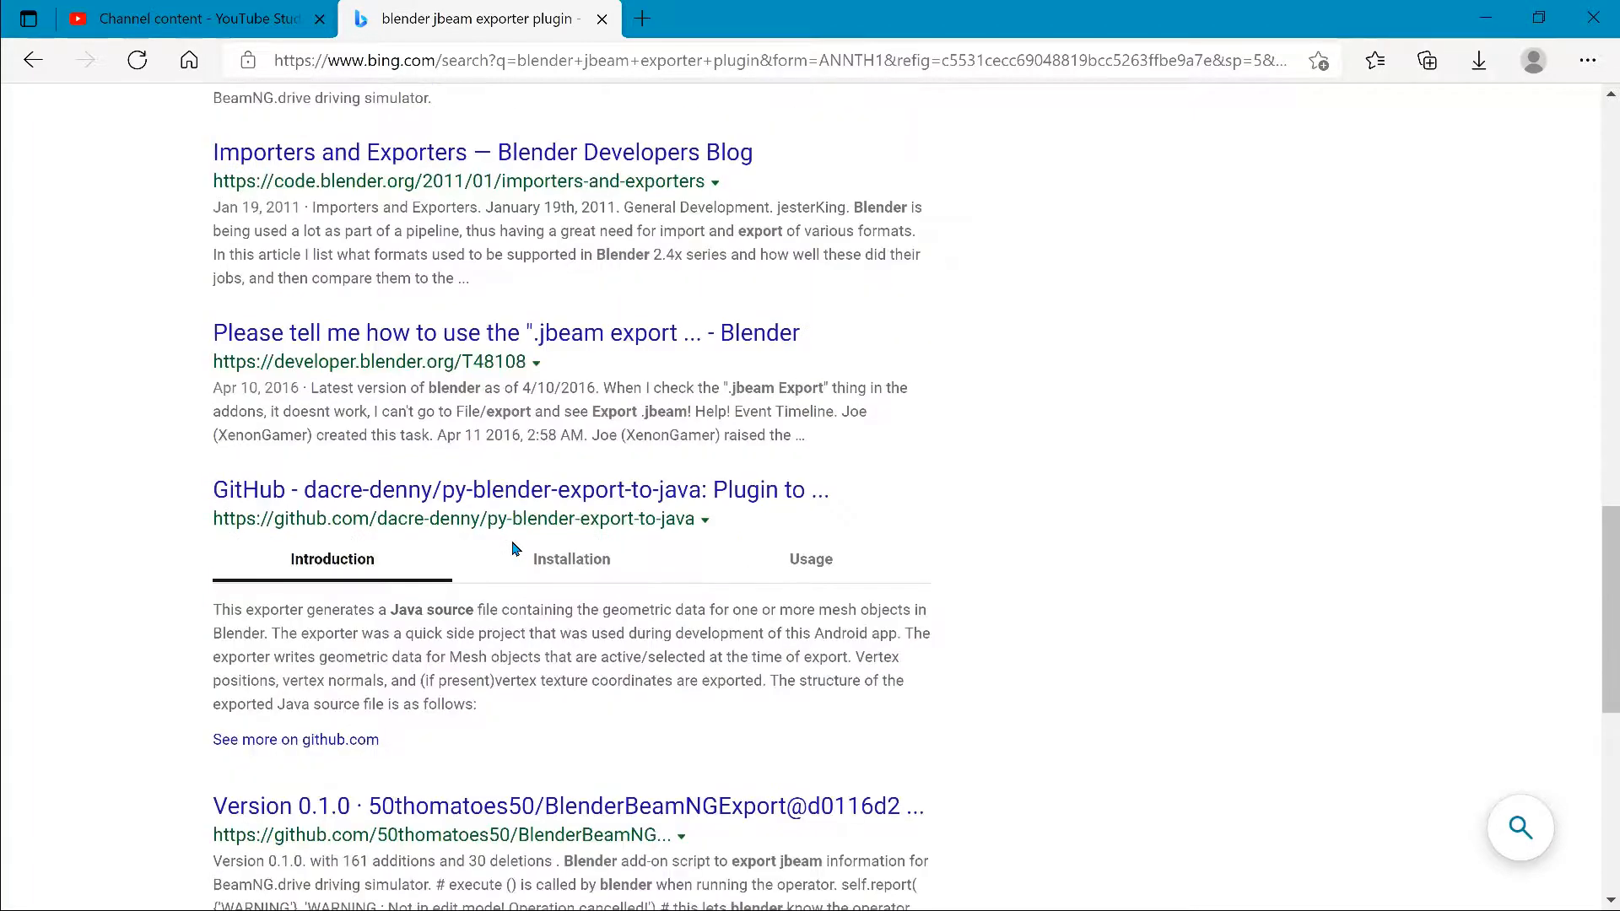
{"action": "scroll", "coordinate": [513, 549], "scroll_direction": "down", "scroll_amount": 5}
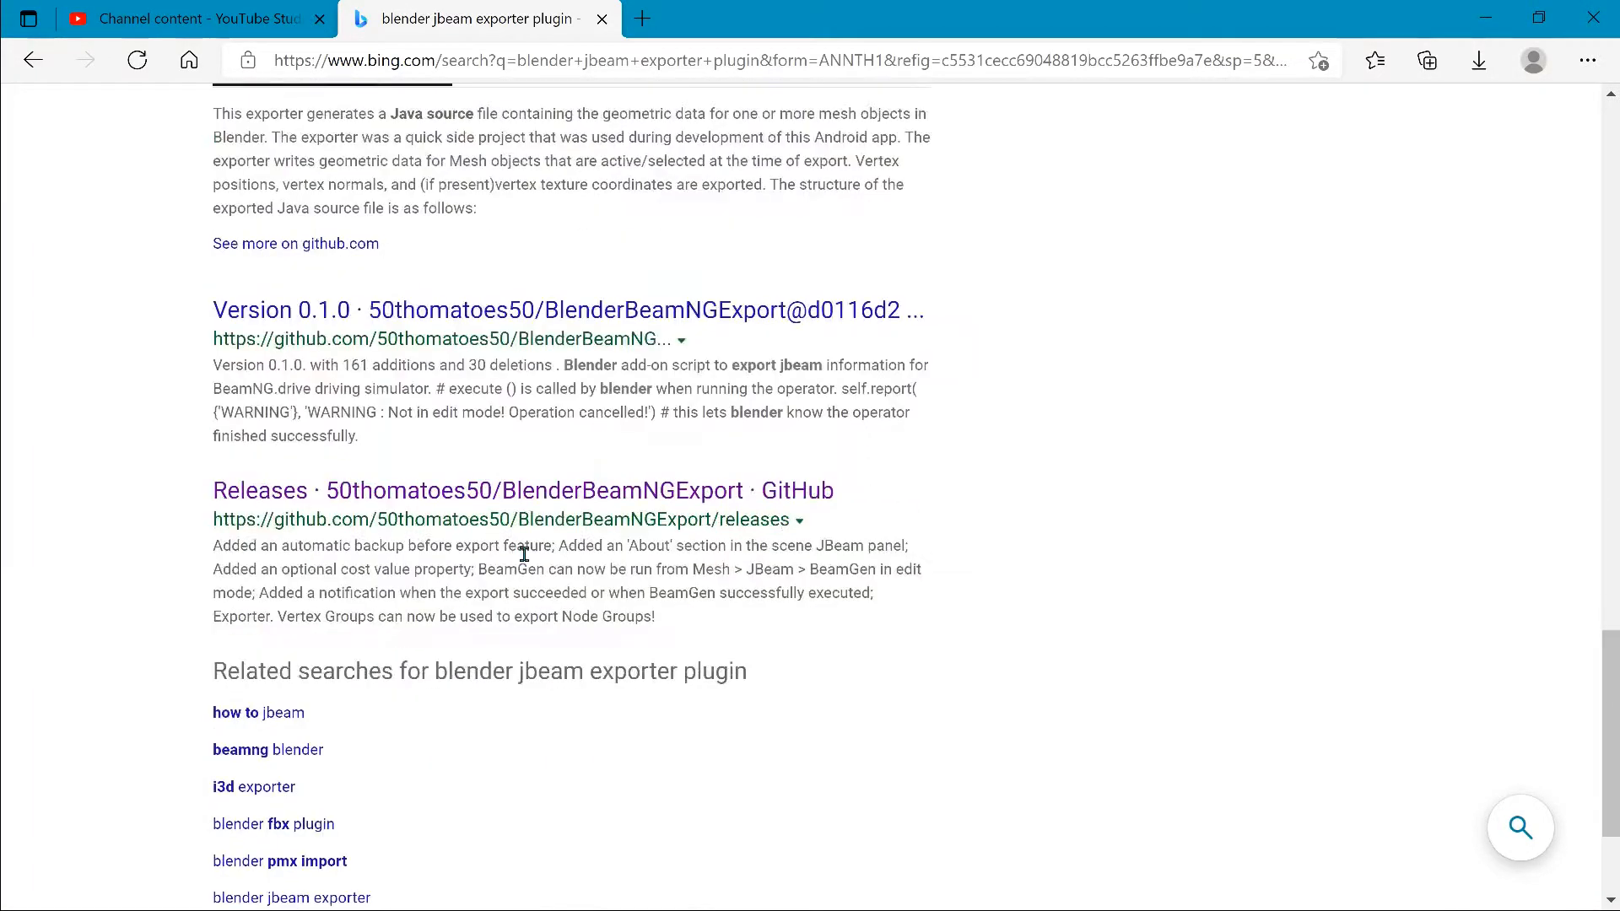
{"action": "scroll", "coordinate": [524, 506], "scroll_direction": "up", "scroll_amount": 20}
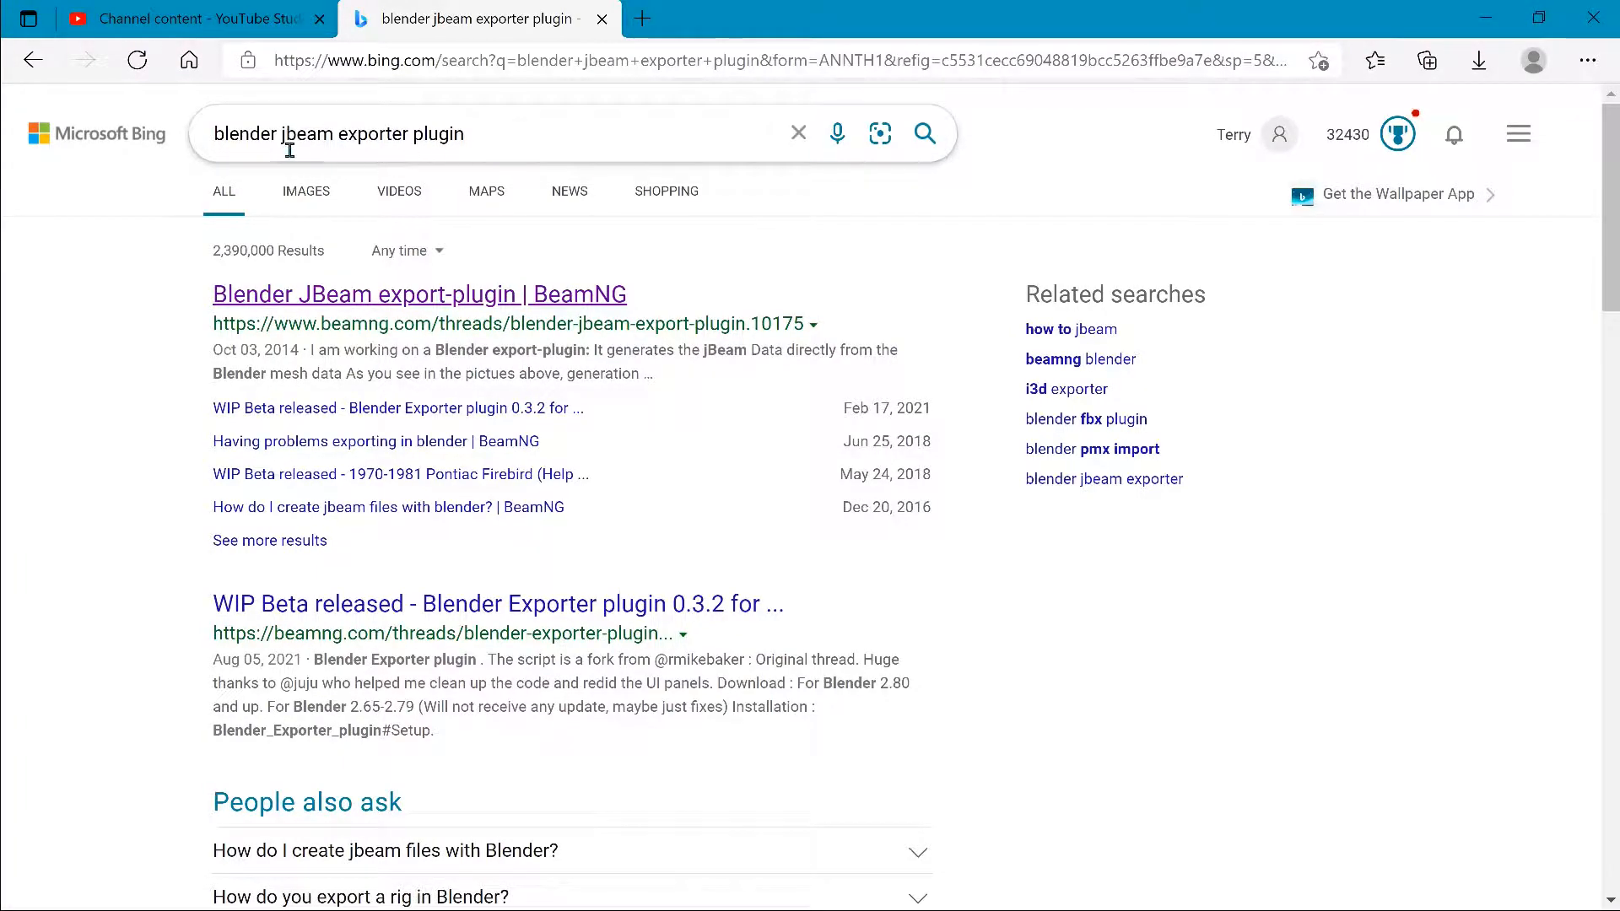
{"action": "left_click_drag", "start_coordinate": [278, 143], "coordinate": [211, 144]}
{"action": "key", "text": "BackSpace"}
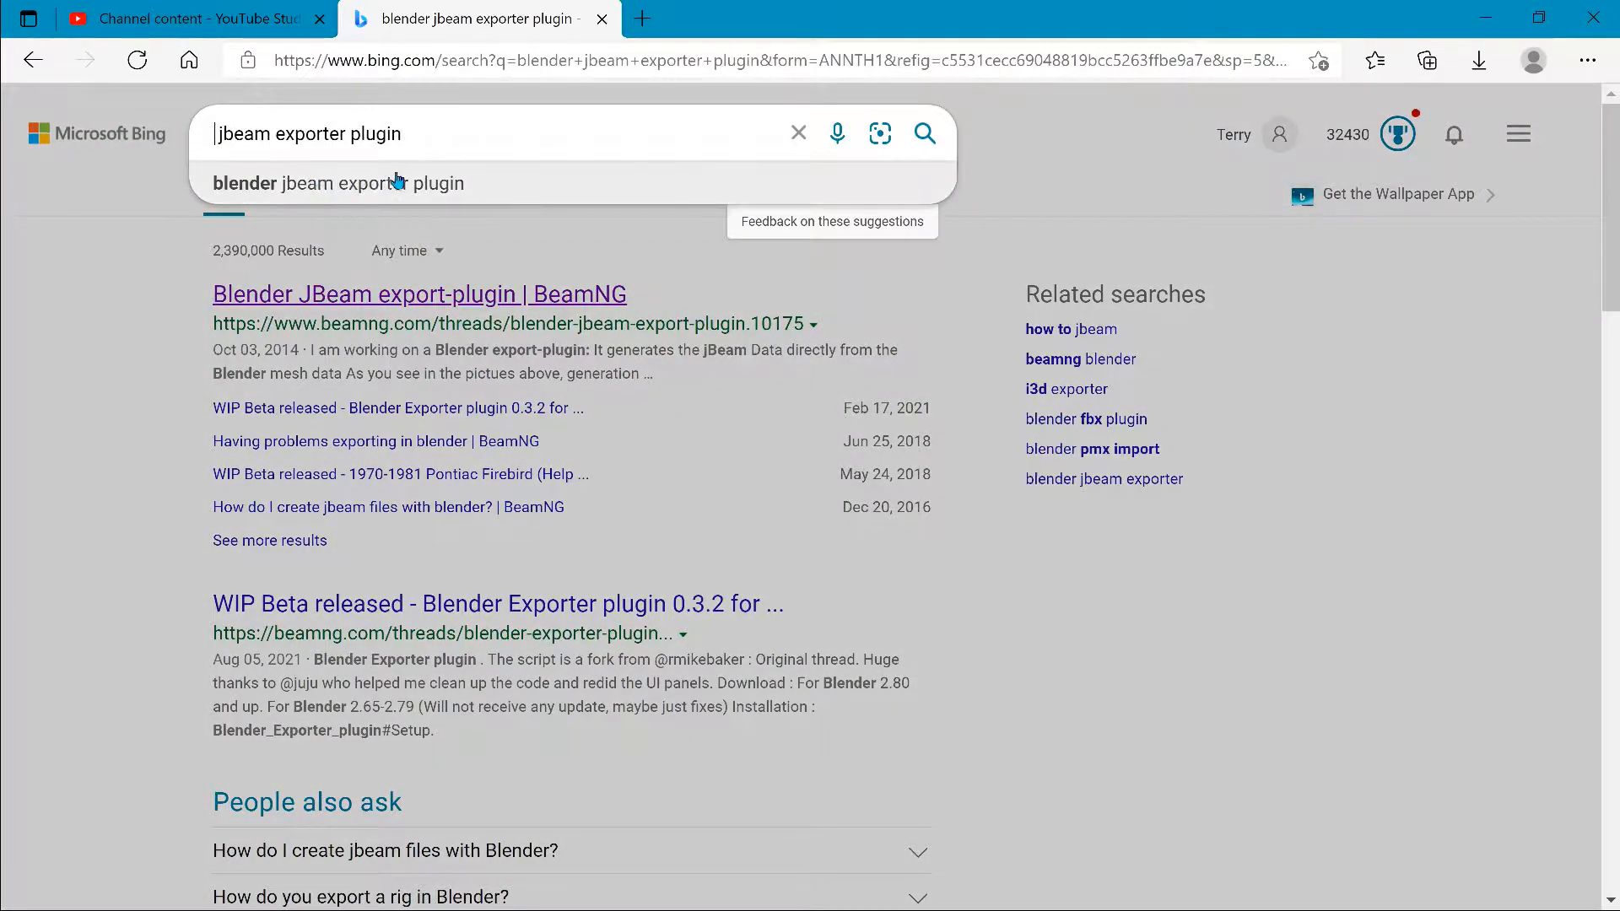
{"action": "key", "text": "Return"}
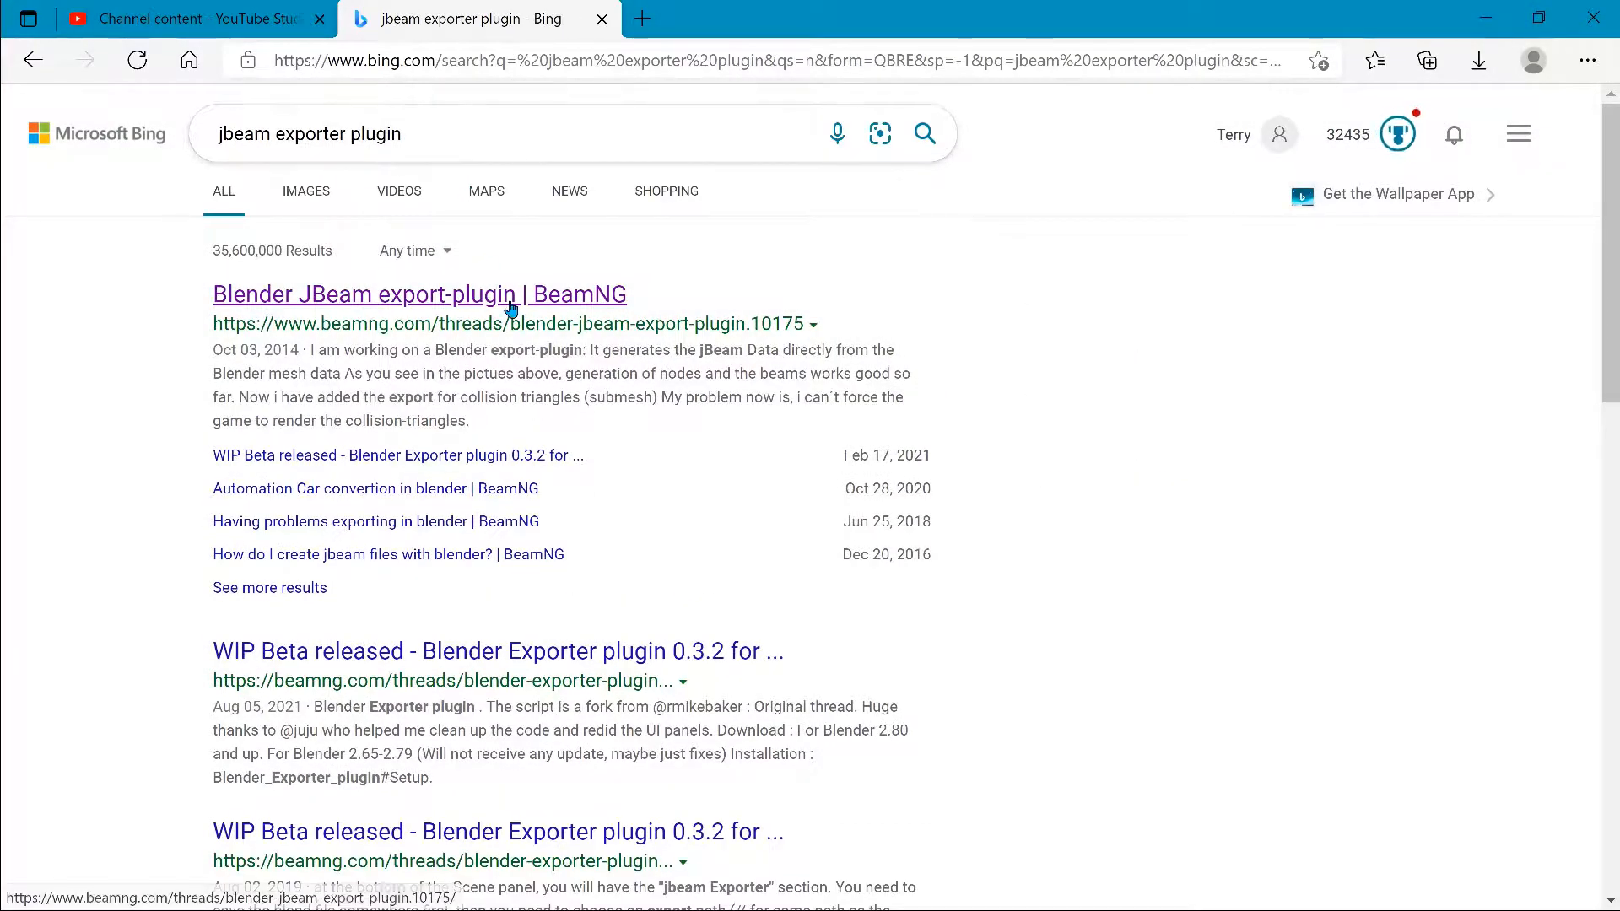
{"action": "scroll", "coordinate": [506, 307], "scroll_direction": "down", "scroll_amount": 5}
{"action": "scroll", "coordinate": [512, 312], "scroll_direction": "down", "scroll_amount": 1}
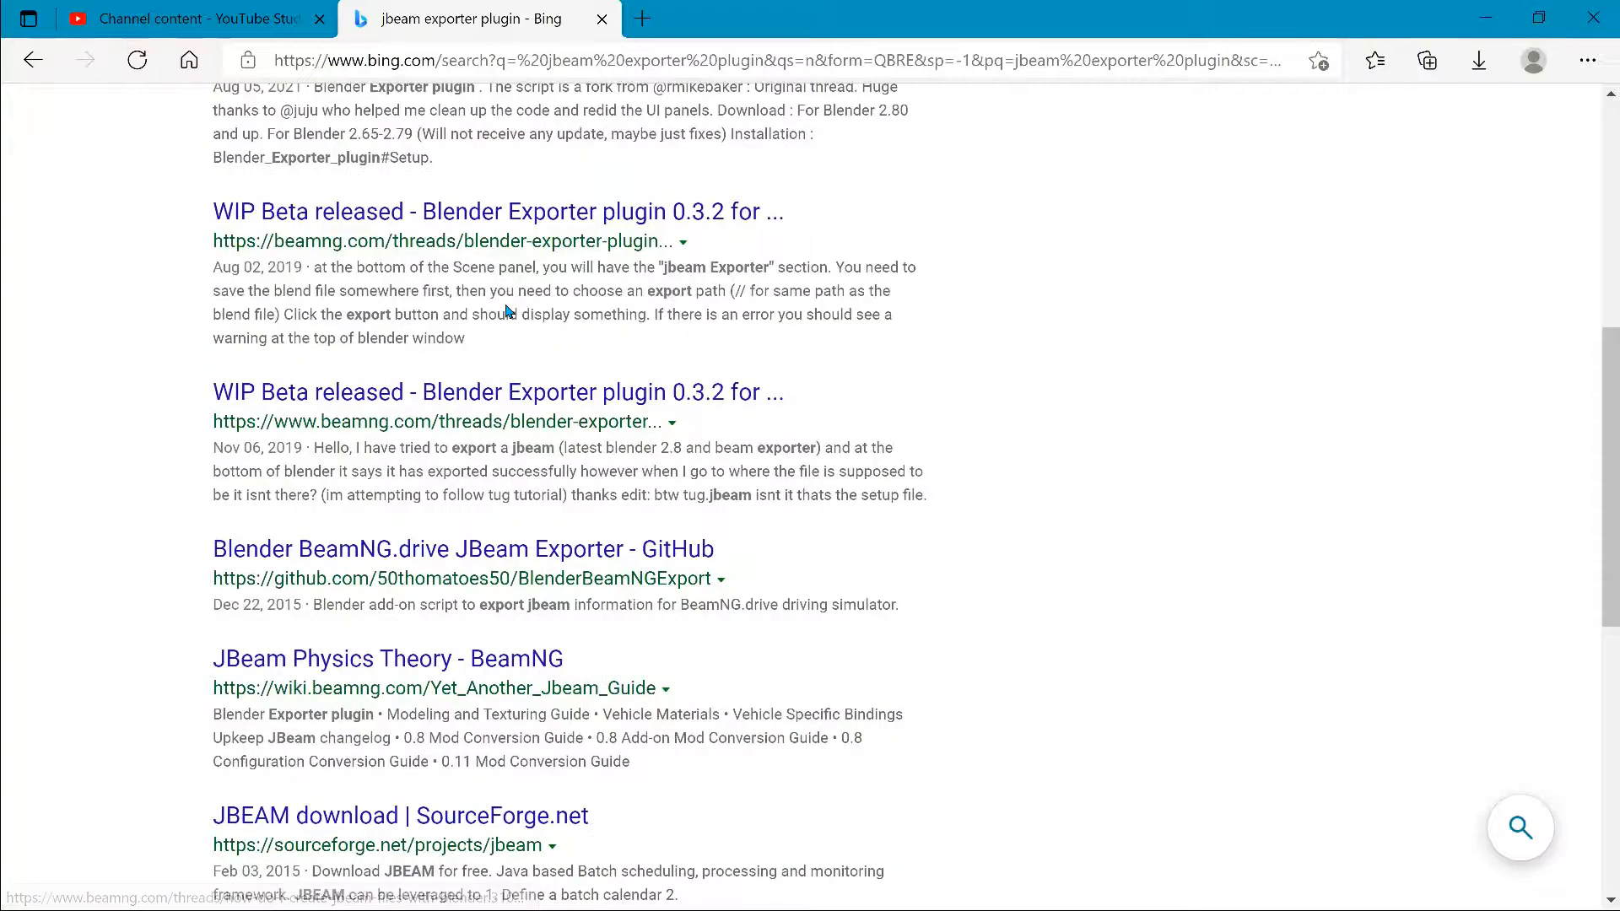
{"action": "scroll", "coordinate": [509, 311], "scroll_direction": "up", "scroll_amount": 6}
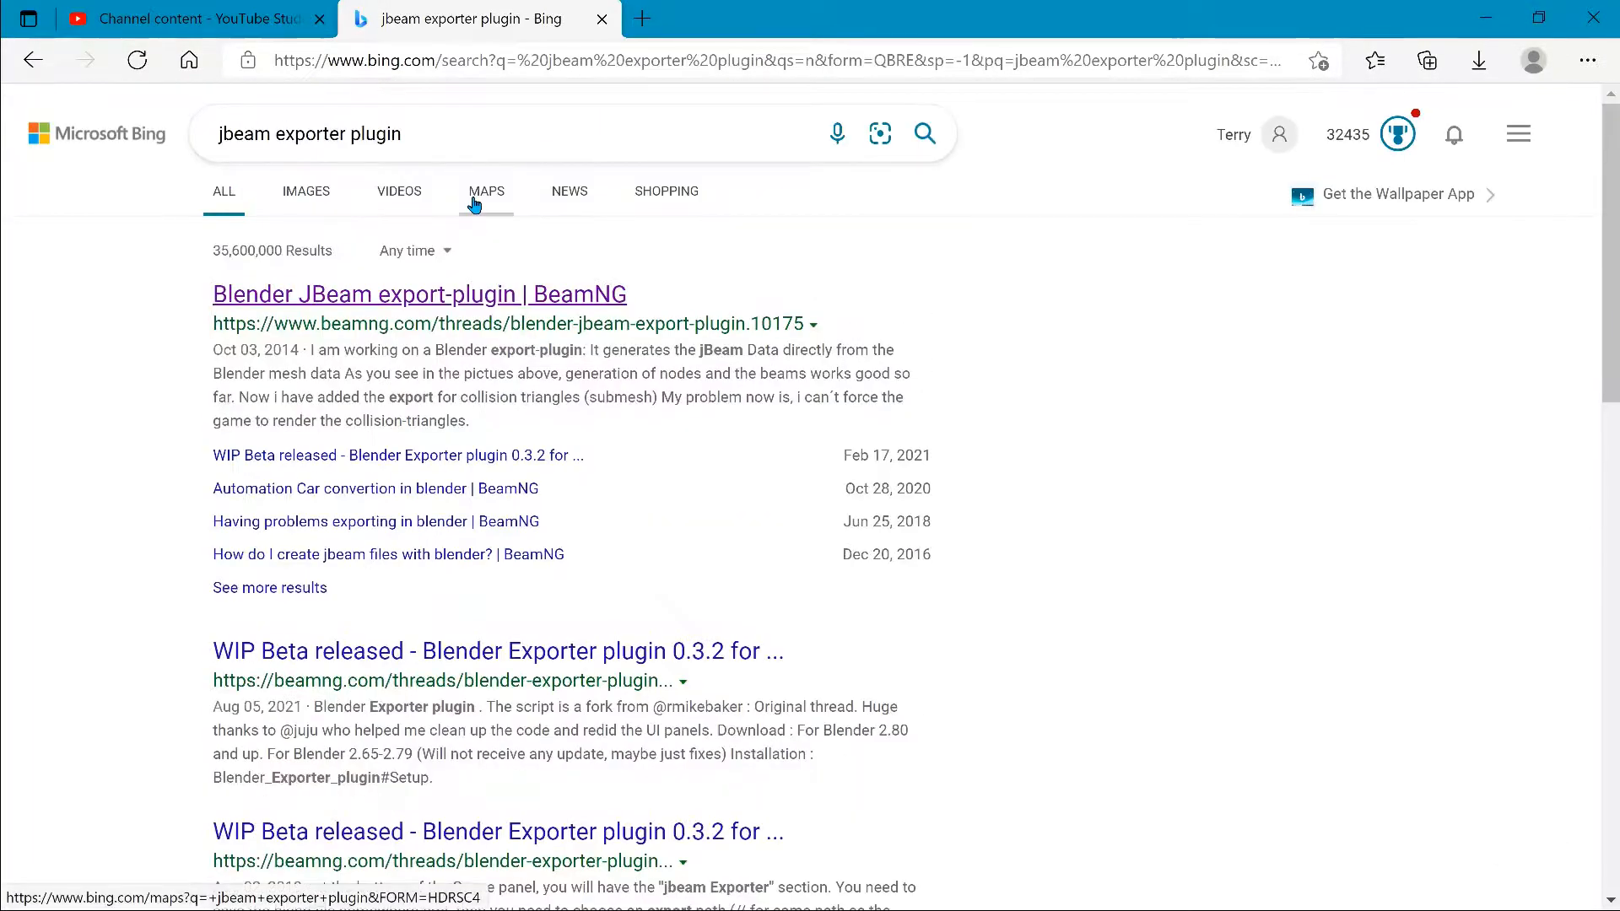
Step: Go to the Google site and search there for "blender jbeam exporter plugin"
{"action": "left_click", "coordinate": [458, 59]}
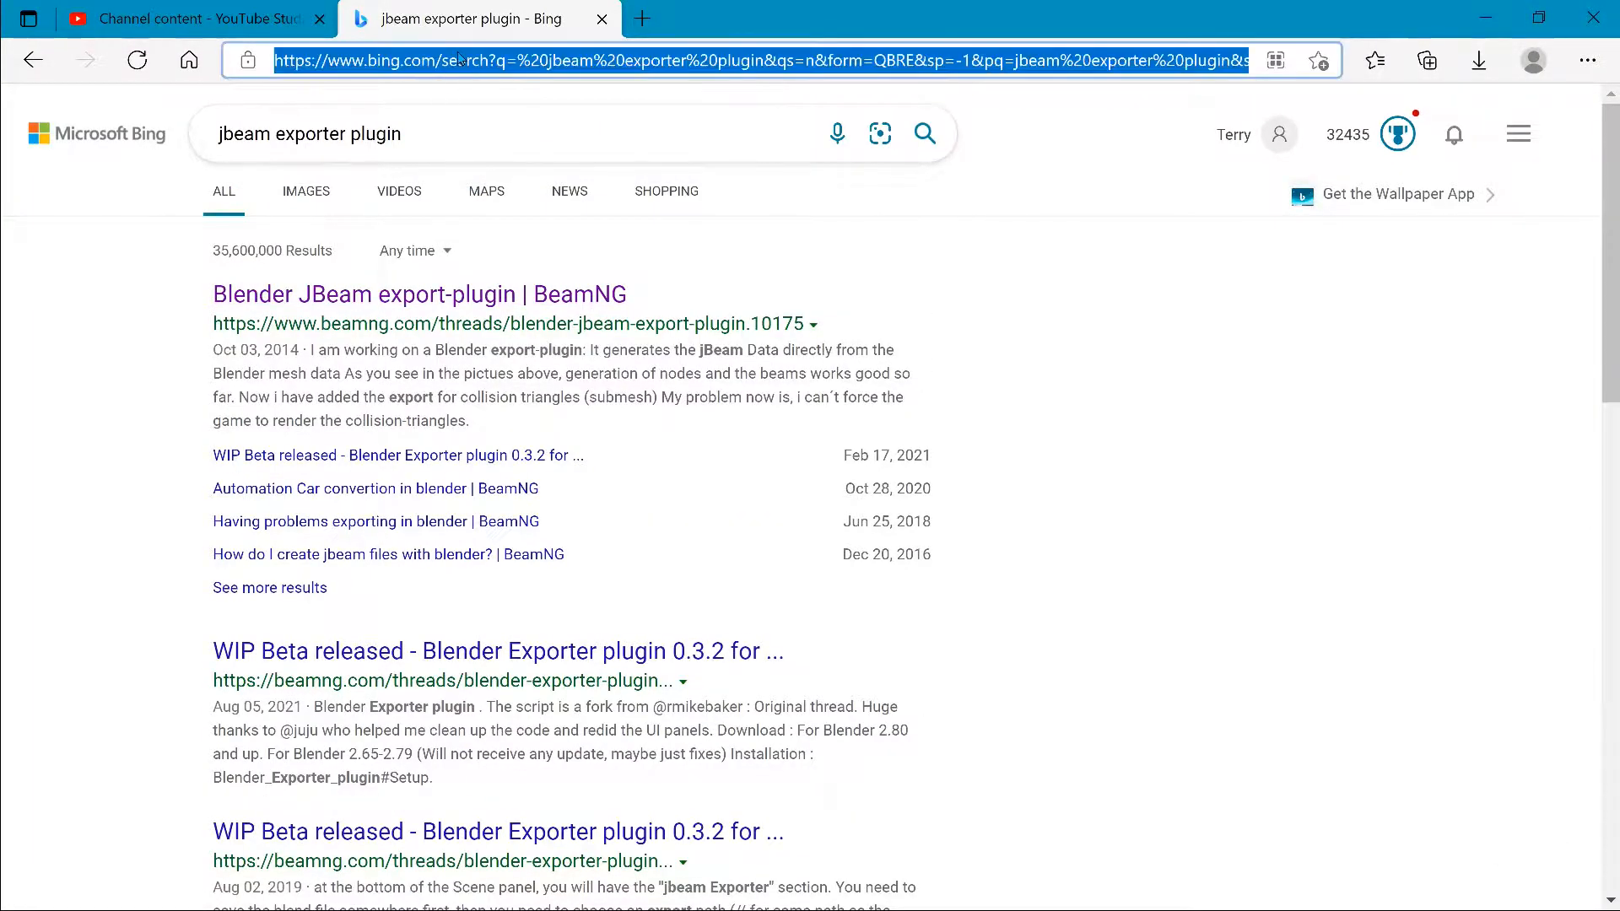
{"action": "type", "text": "goo"}
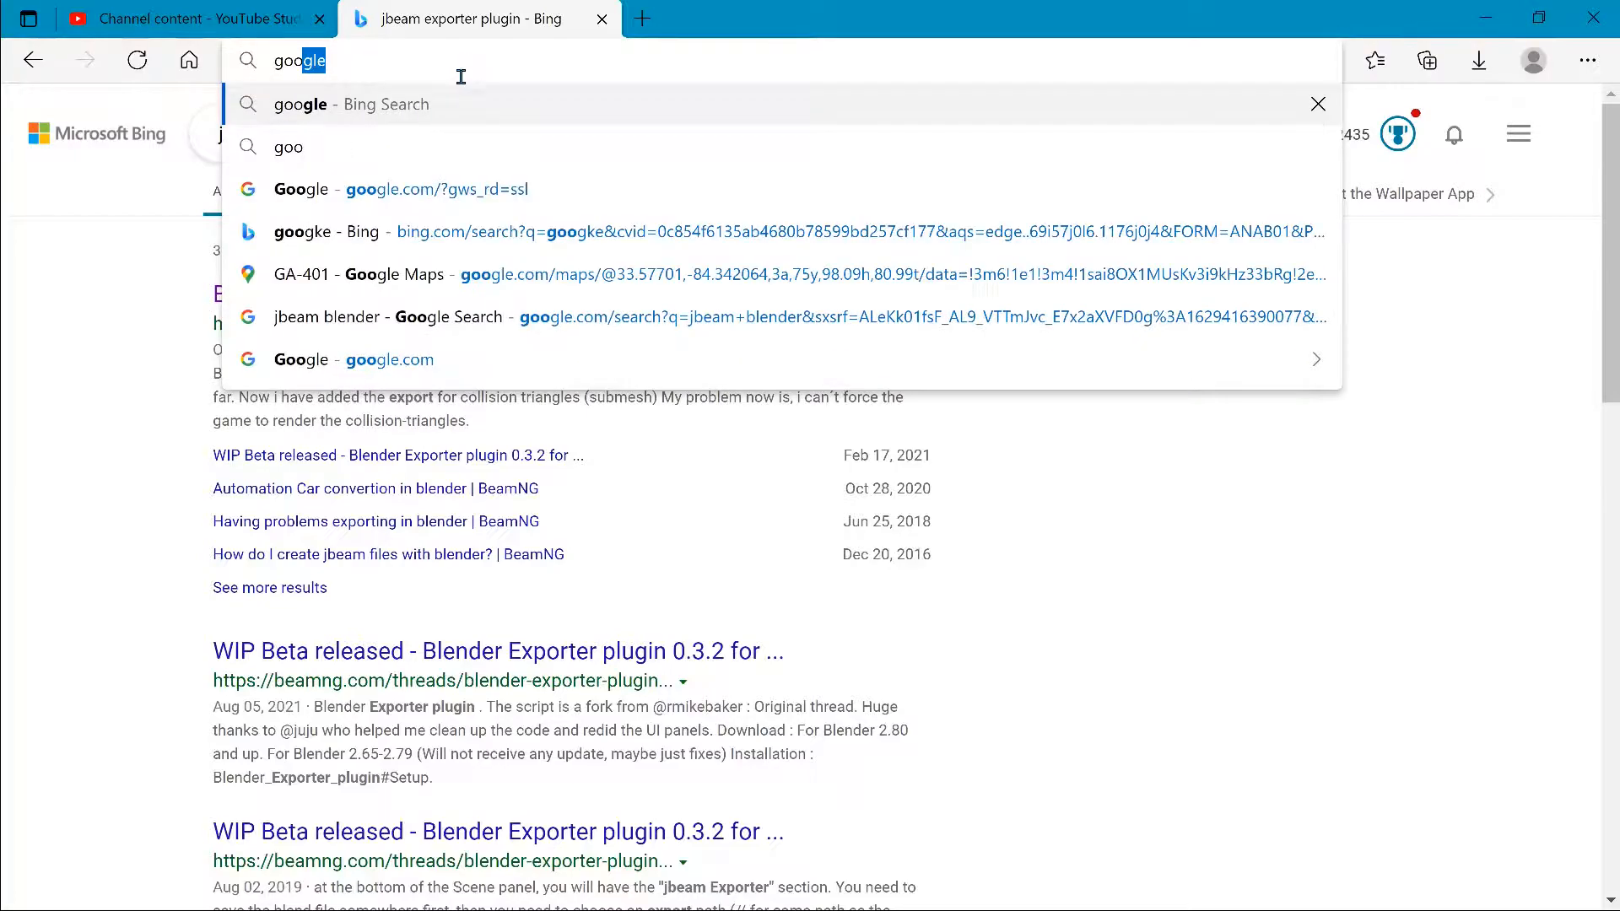
{"action": "key", "text": "Return"}
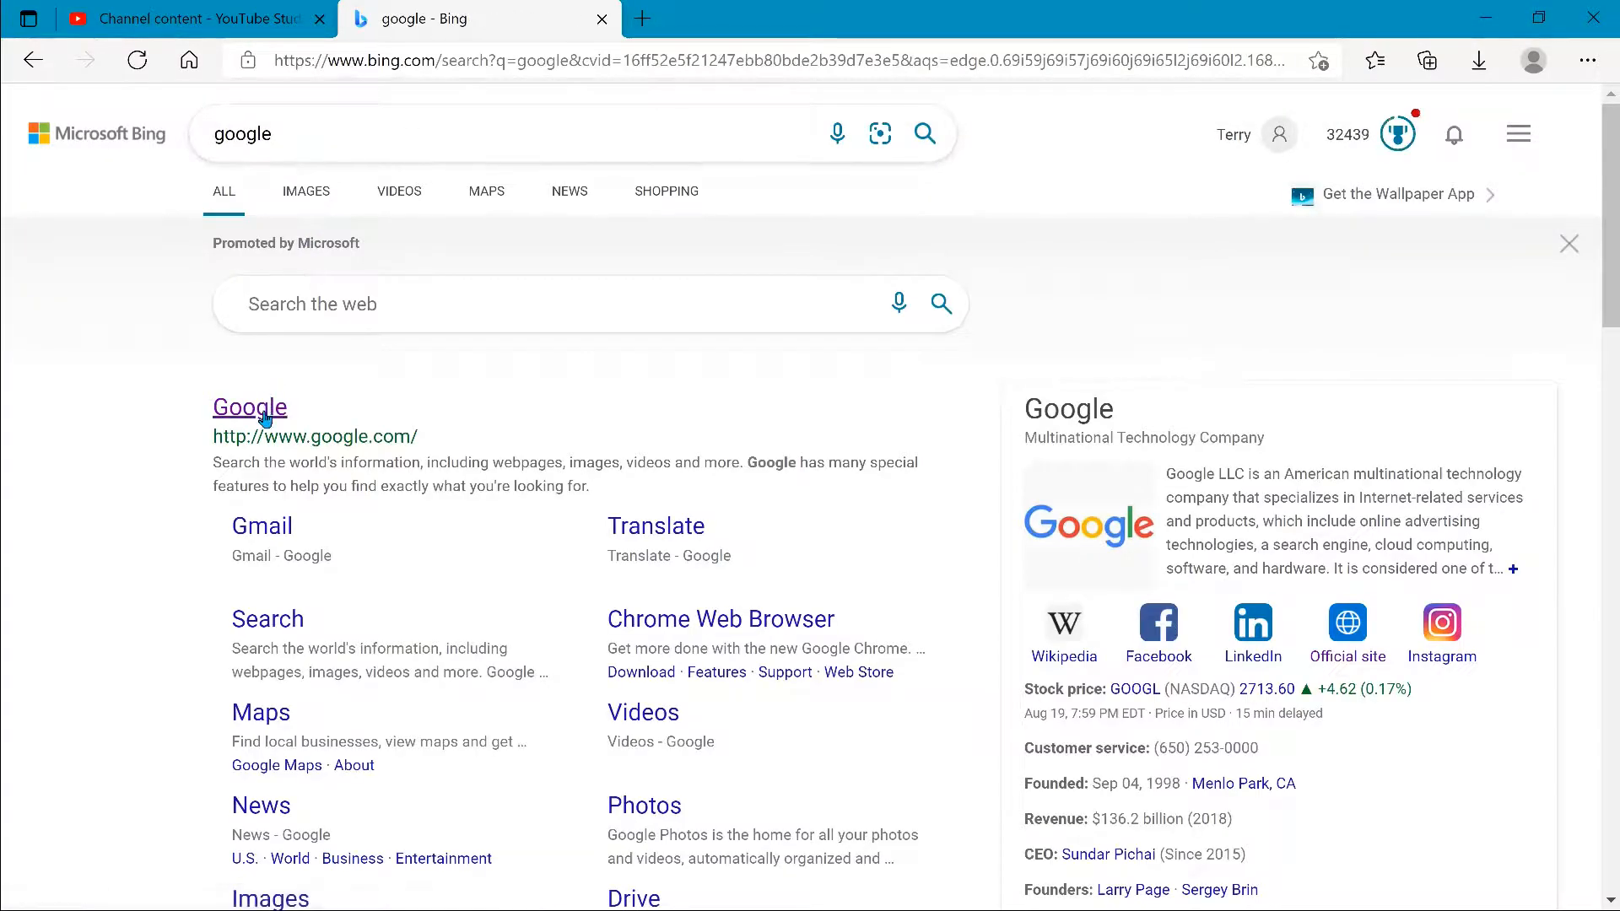
{"action": "left_click", "coordinate": [582, 390]}
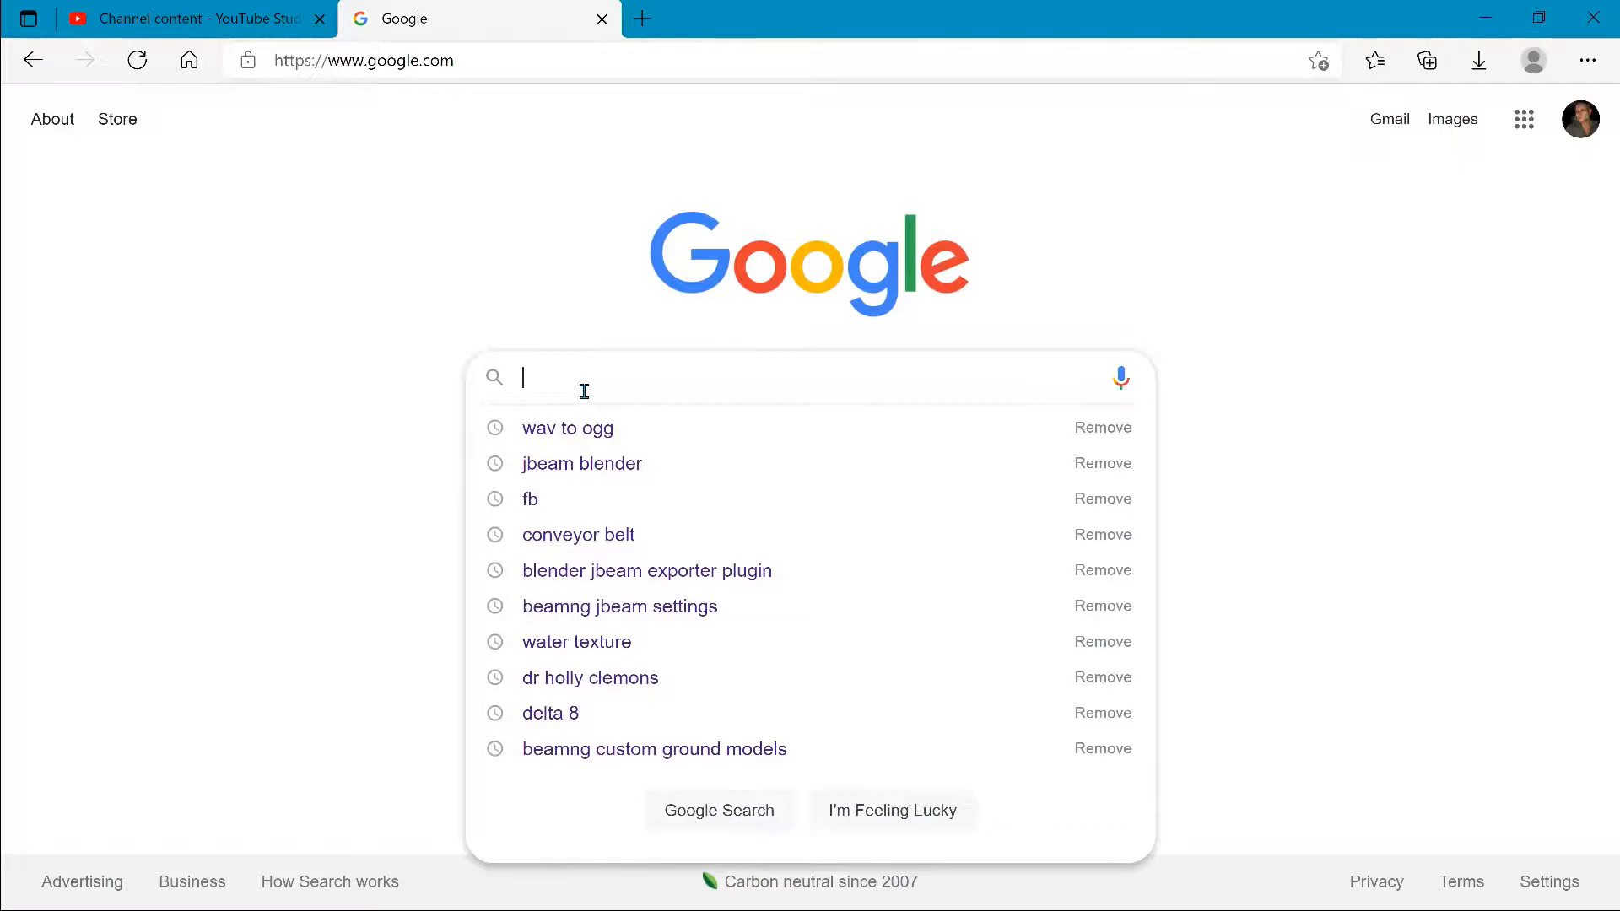
{"action": "left_click", "coordinate": [645, 577]}
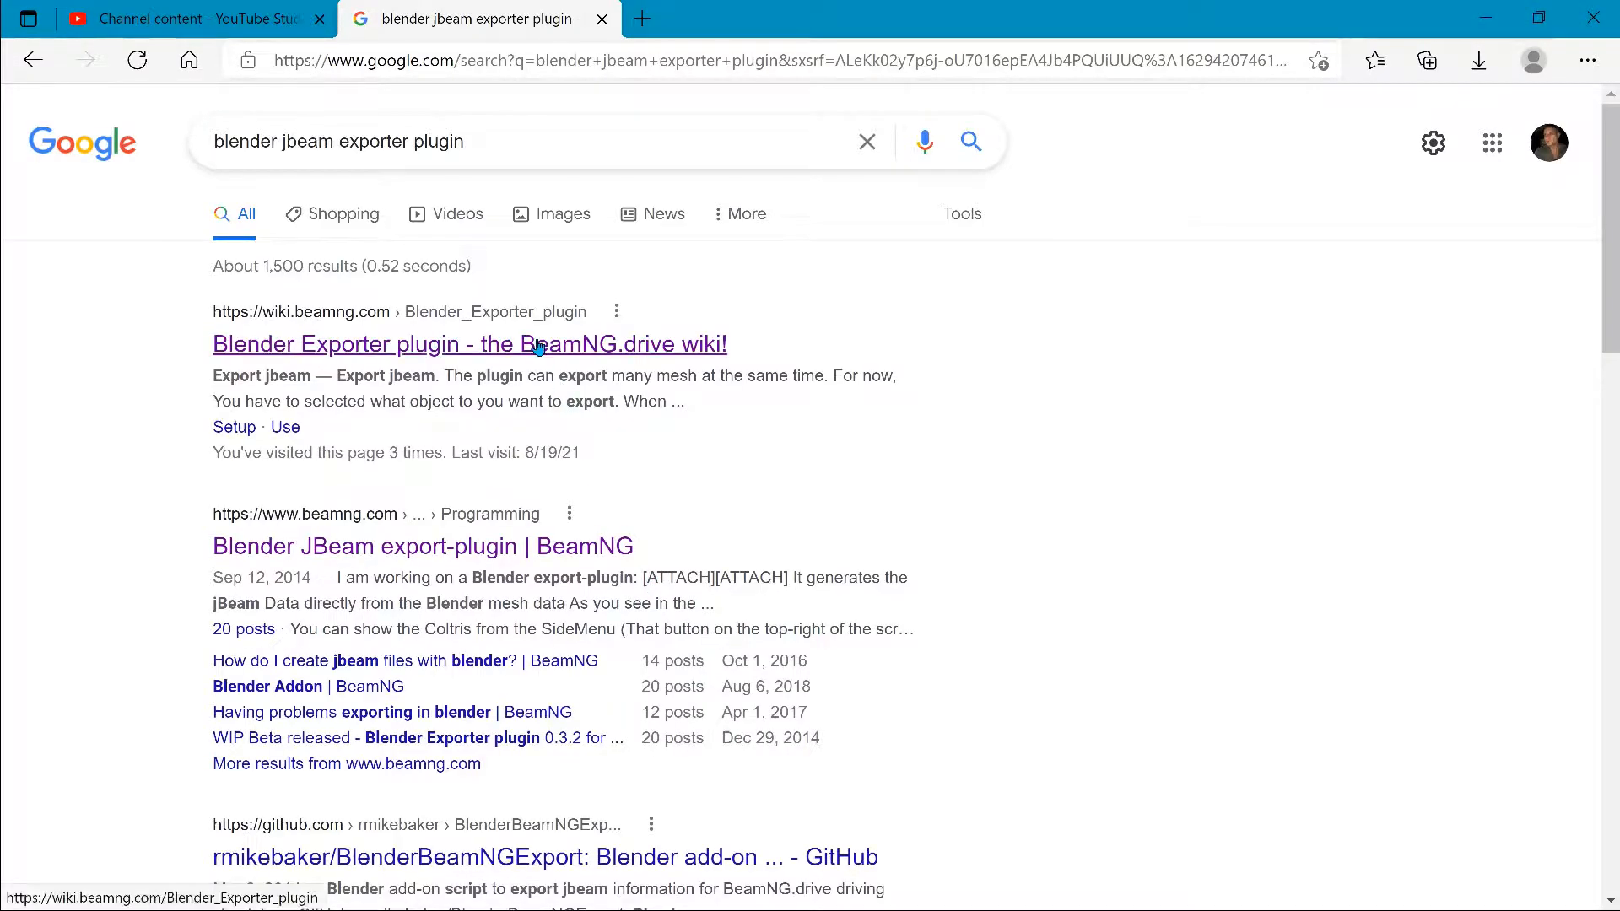
Step: Open the BeamNG.drive wiki page on the Blender Exporter plugin and find the addon download link under Setup
{"action": "left_click", "coordinate": [539, 347]}
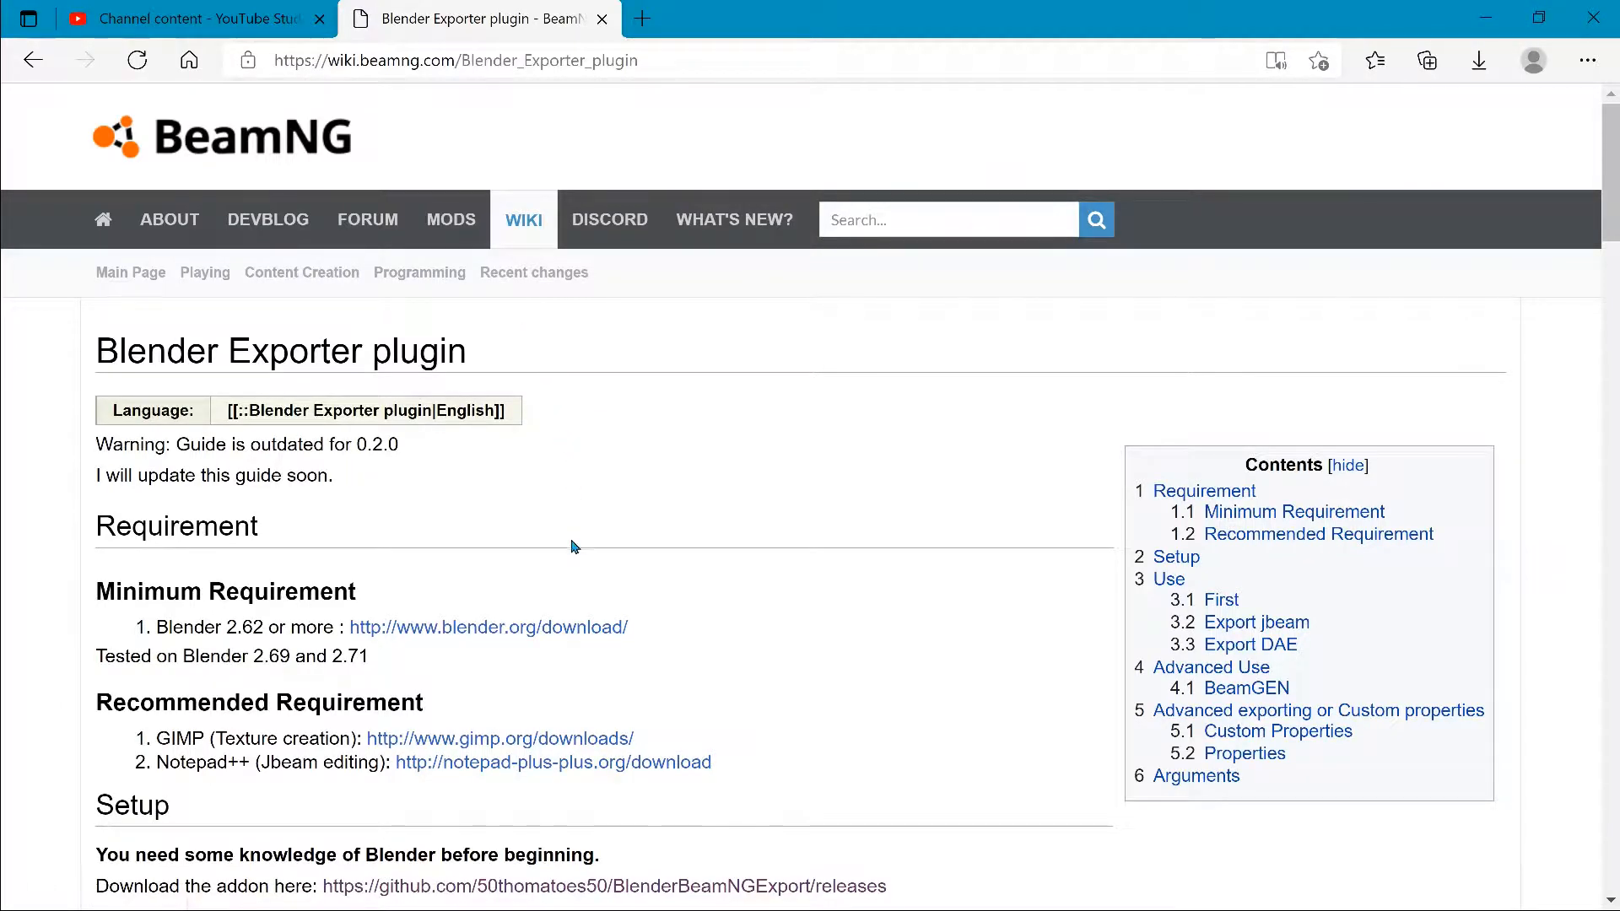
{"action": "scroll", "coordinate": [661, 573], "scroll_direction": "down", "scroll_amount": 3}
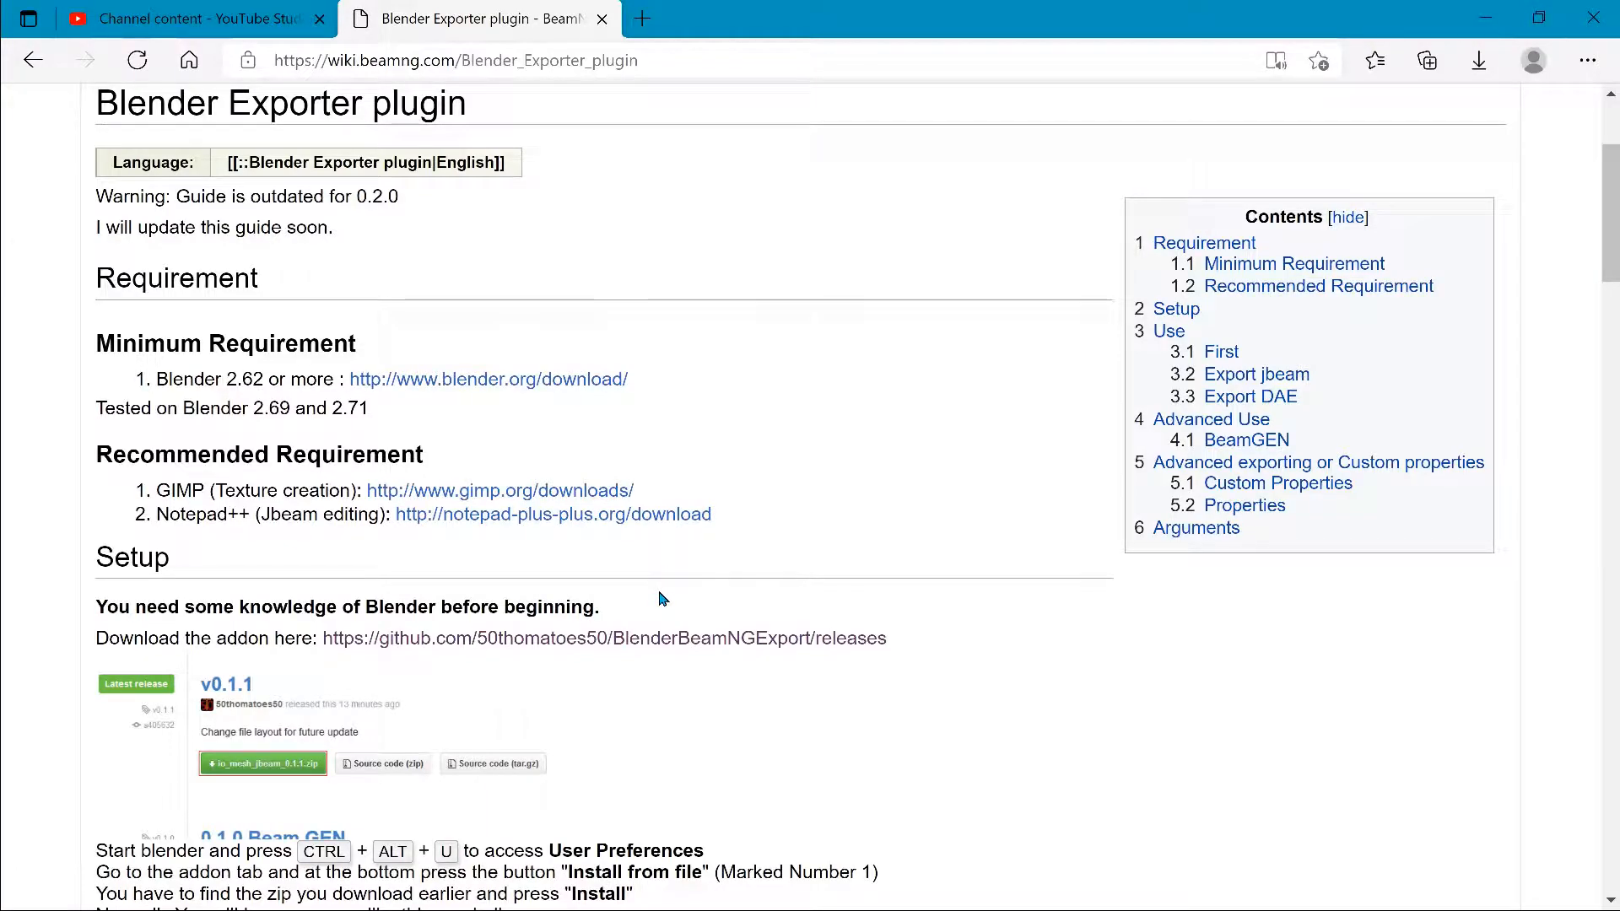
{"action": "scroll", "coordinate": [662, 601], "scroll_direction": "down", "scroll_amount": 2}
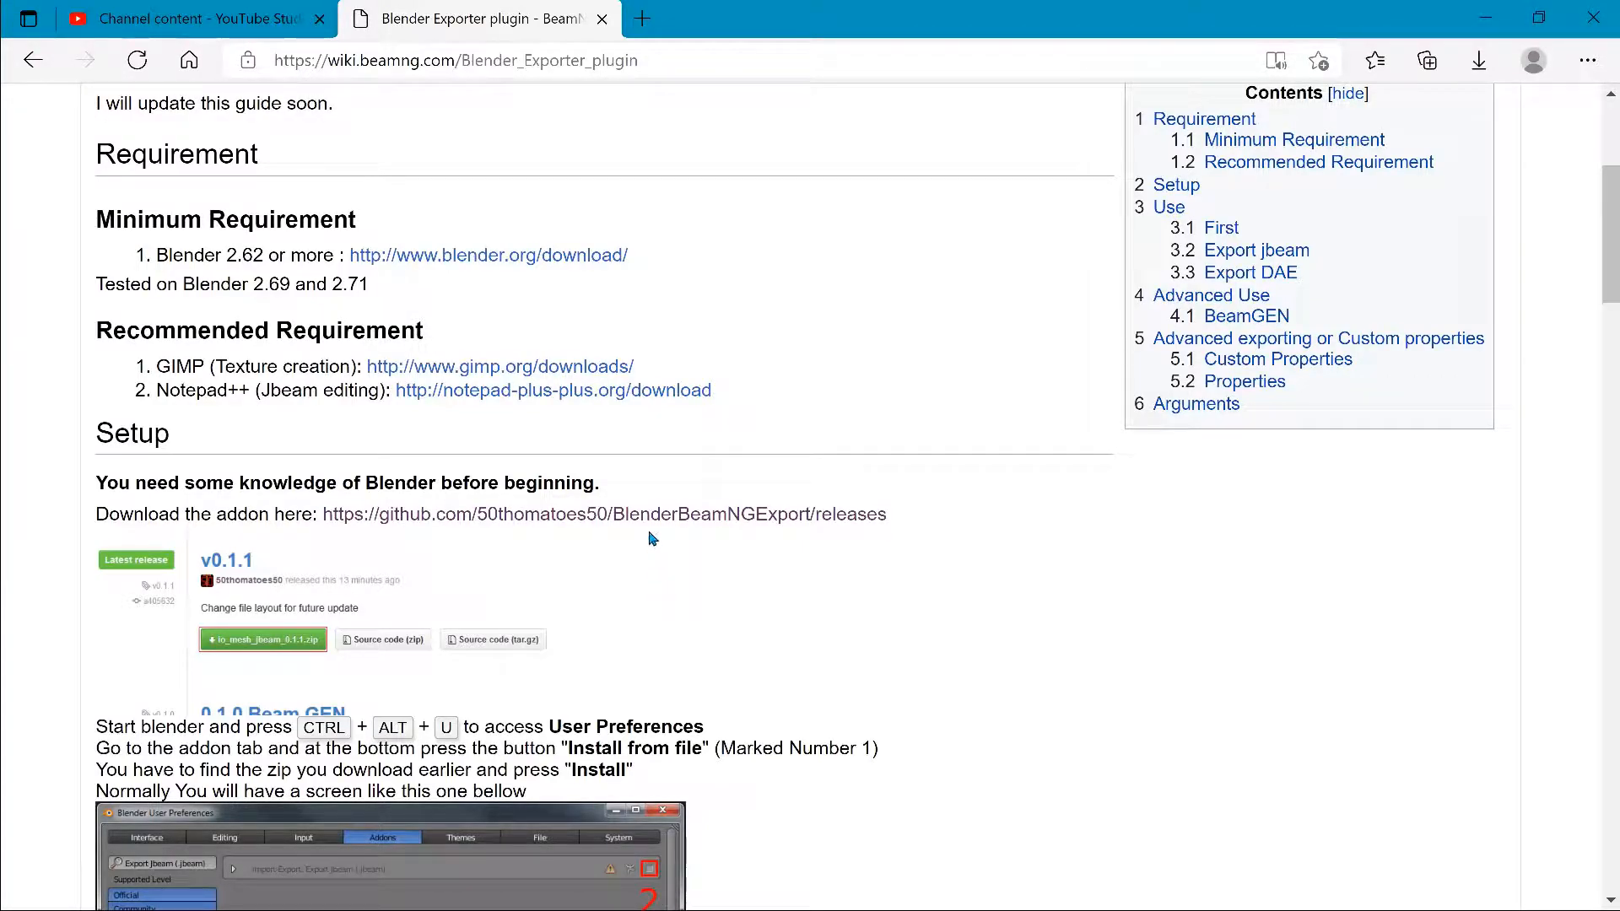
Step: Review the wiki's Setup instructions for the exporter addon and open its linked GitHub releases page
{"action": "scroll", "coordinate": [609, 448], "scroll_direction": "down", "scroll_amount": 4}
{"action": "scroll", "coordinate": [372, 357], "scroll_direction": "up", "scroll_amount": 2}
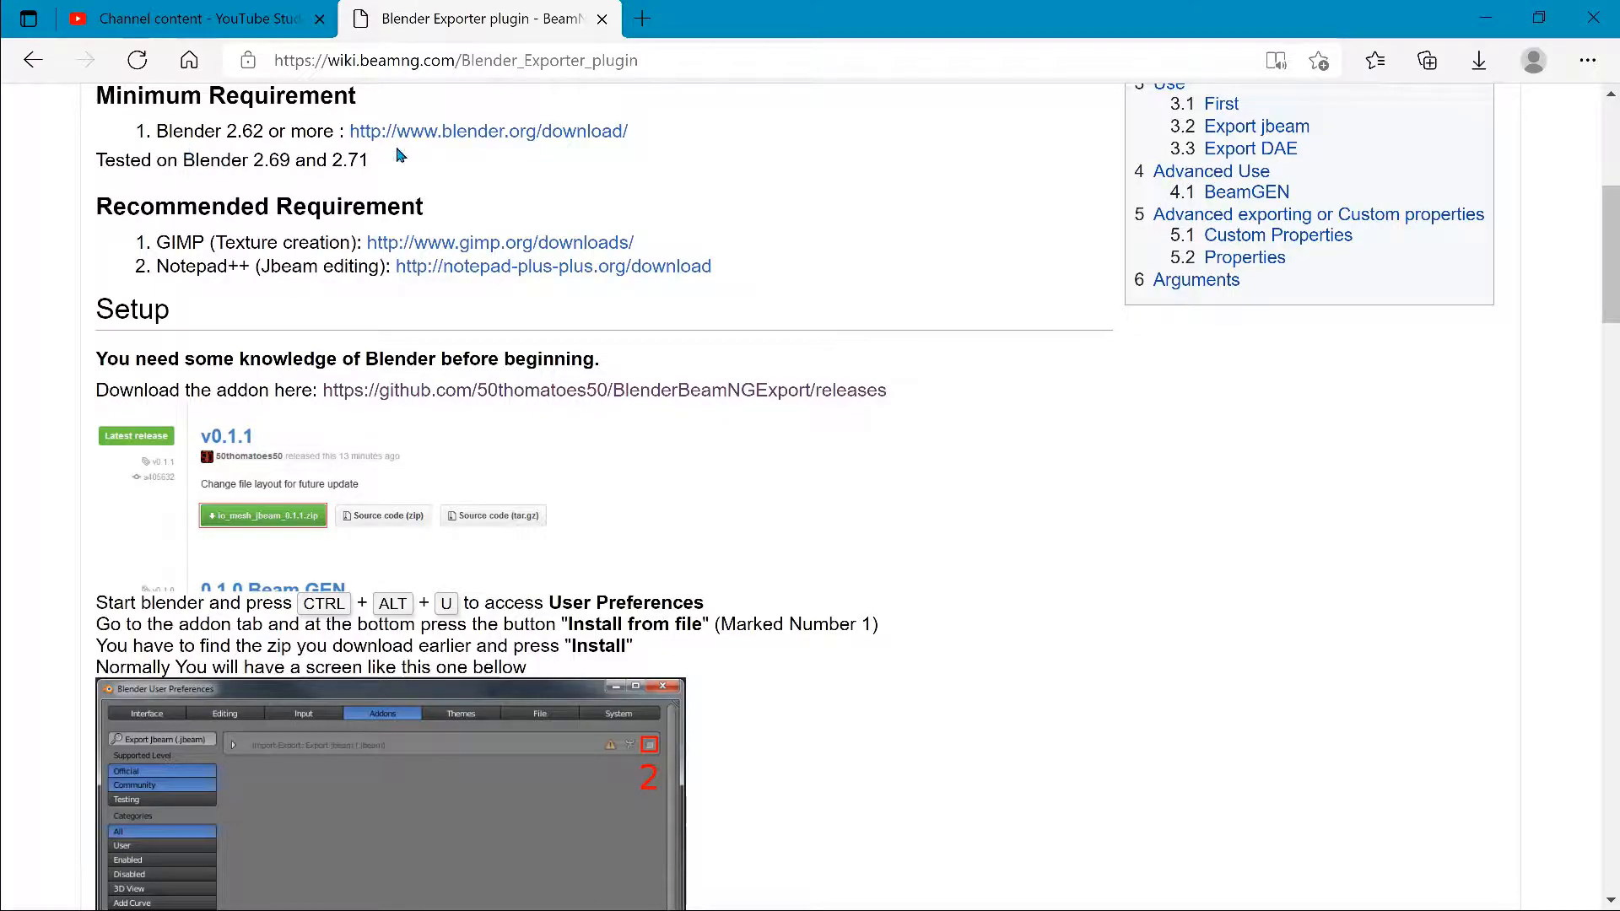
{"action": "scroll", "coordinate": [717, 506], "scroll_direction": "down", "scroll_amount": 4}
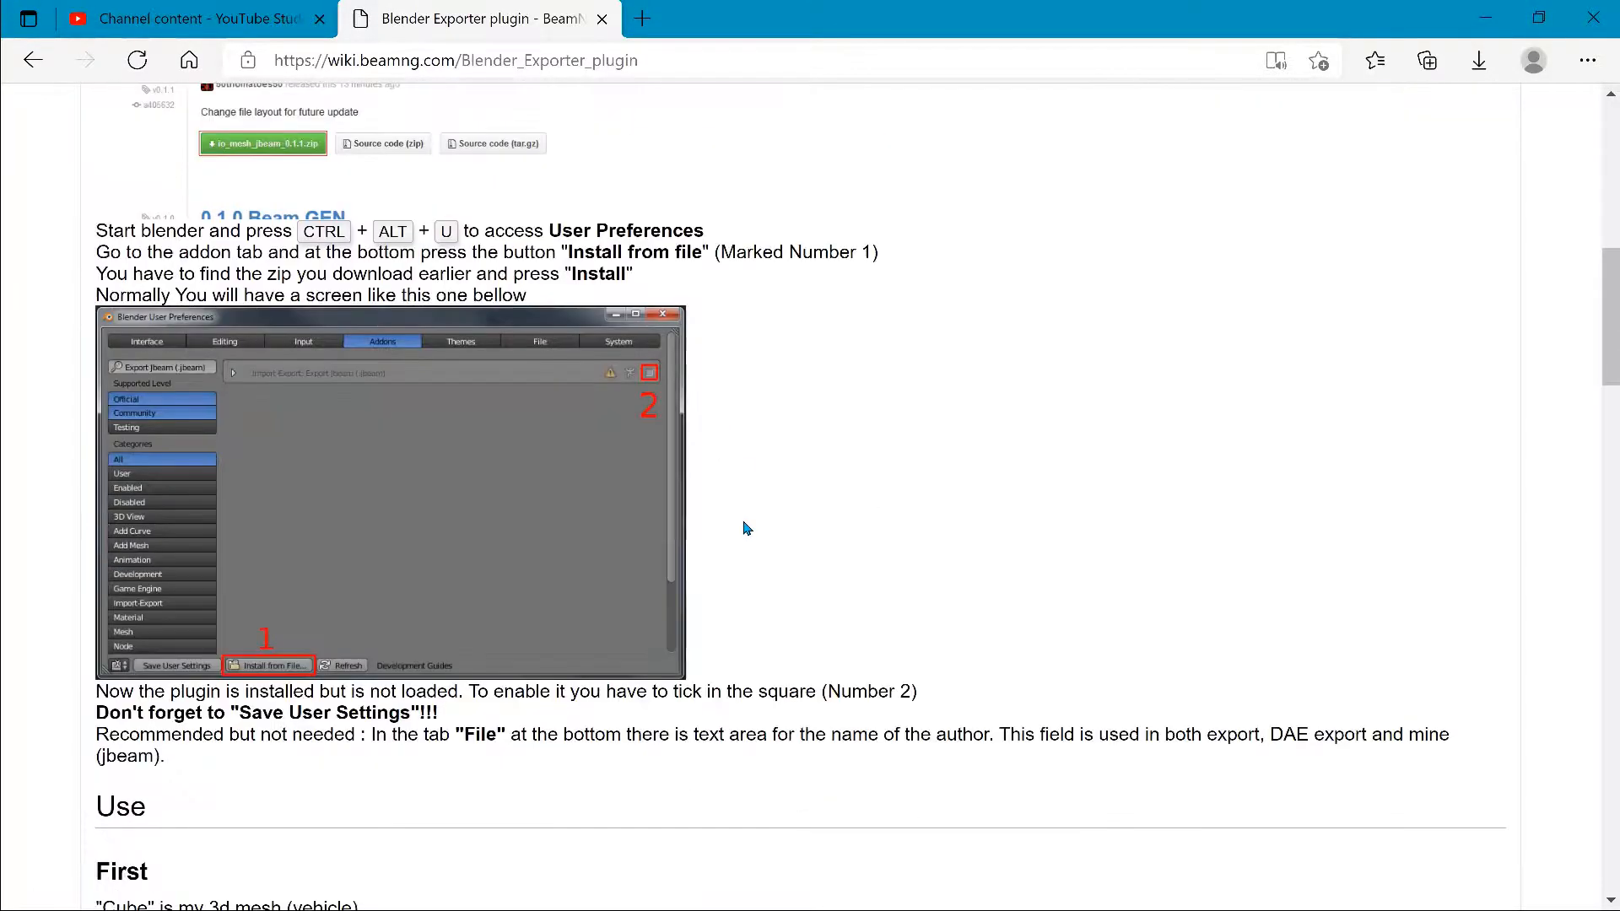
{"action": "scroll", "coordinate": [746, 528], "scroll_direction": "down", "scroll_amount": 7}
{"action": "scroll", "coordinate": [746, 472], "scroll_direction": "up", "scroll_amount": 10}
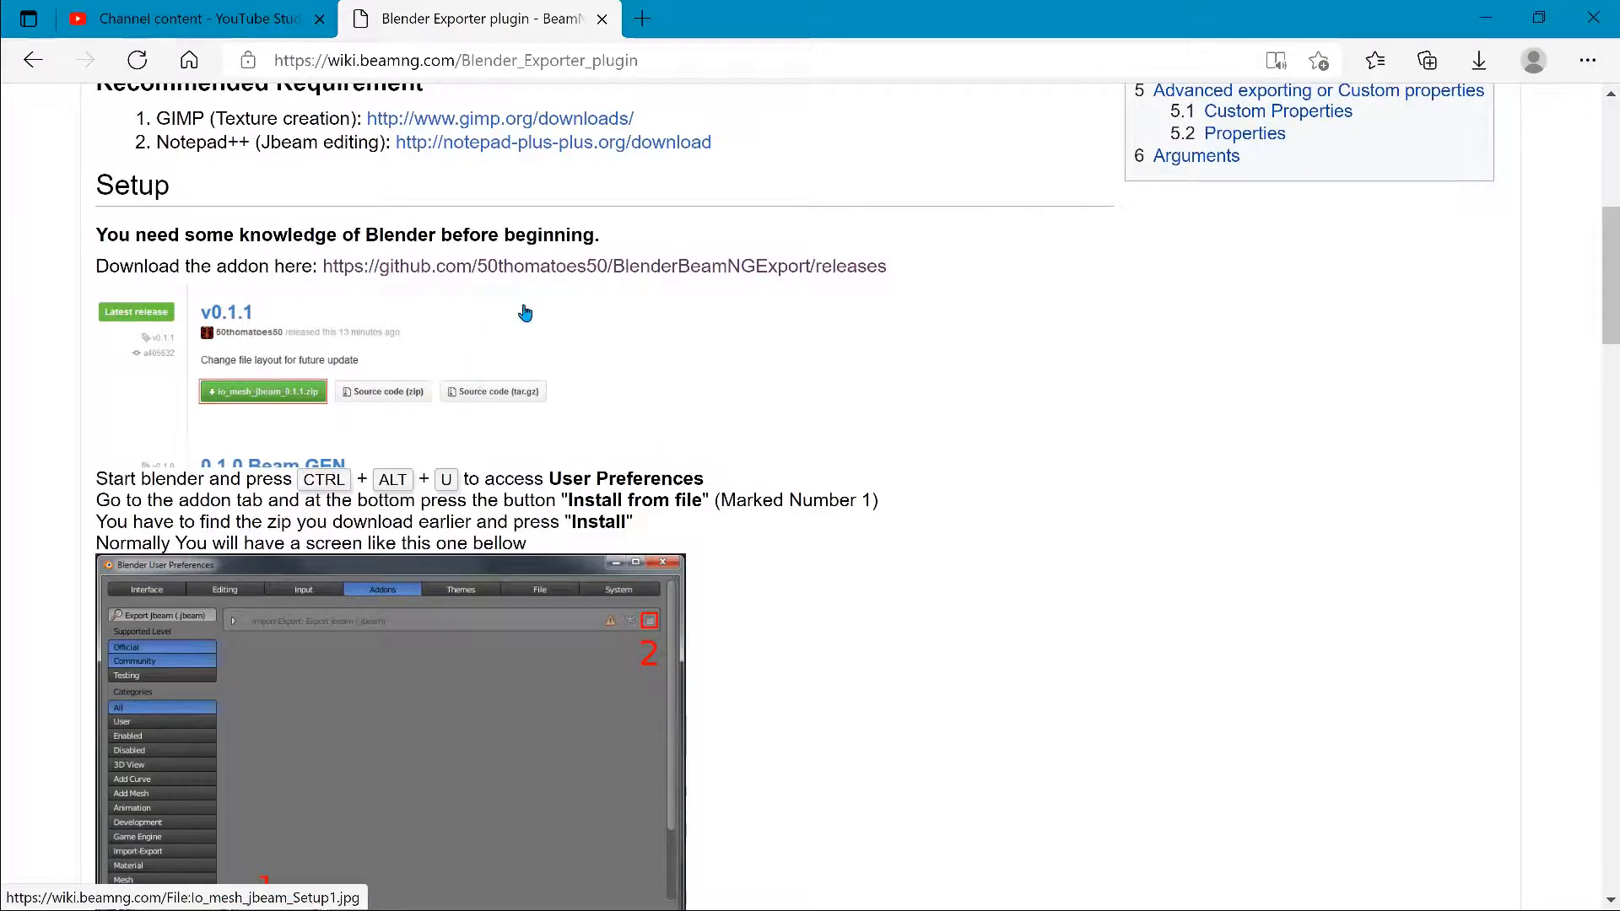
{"action": "left_click", "coordinate": [604, 269]}
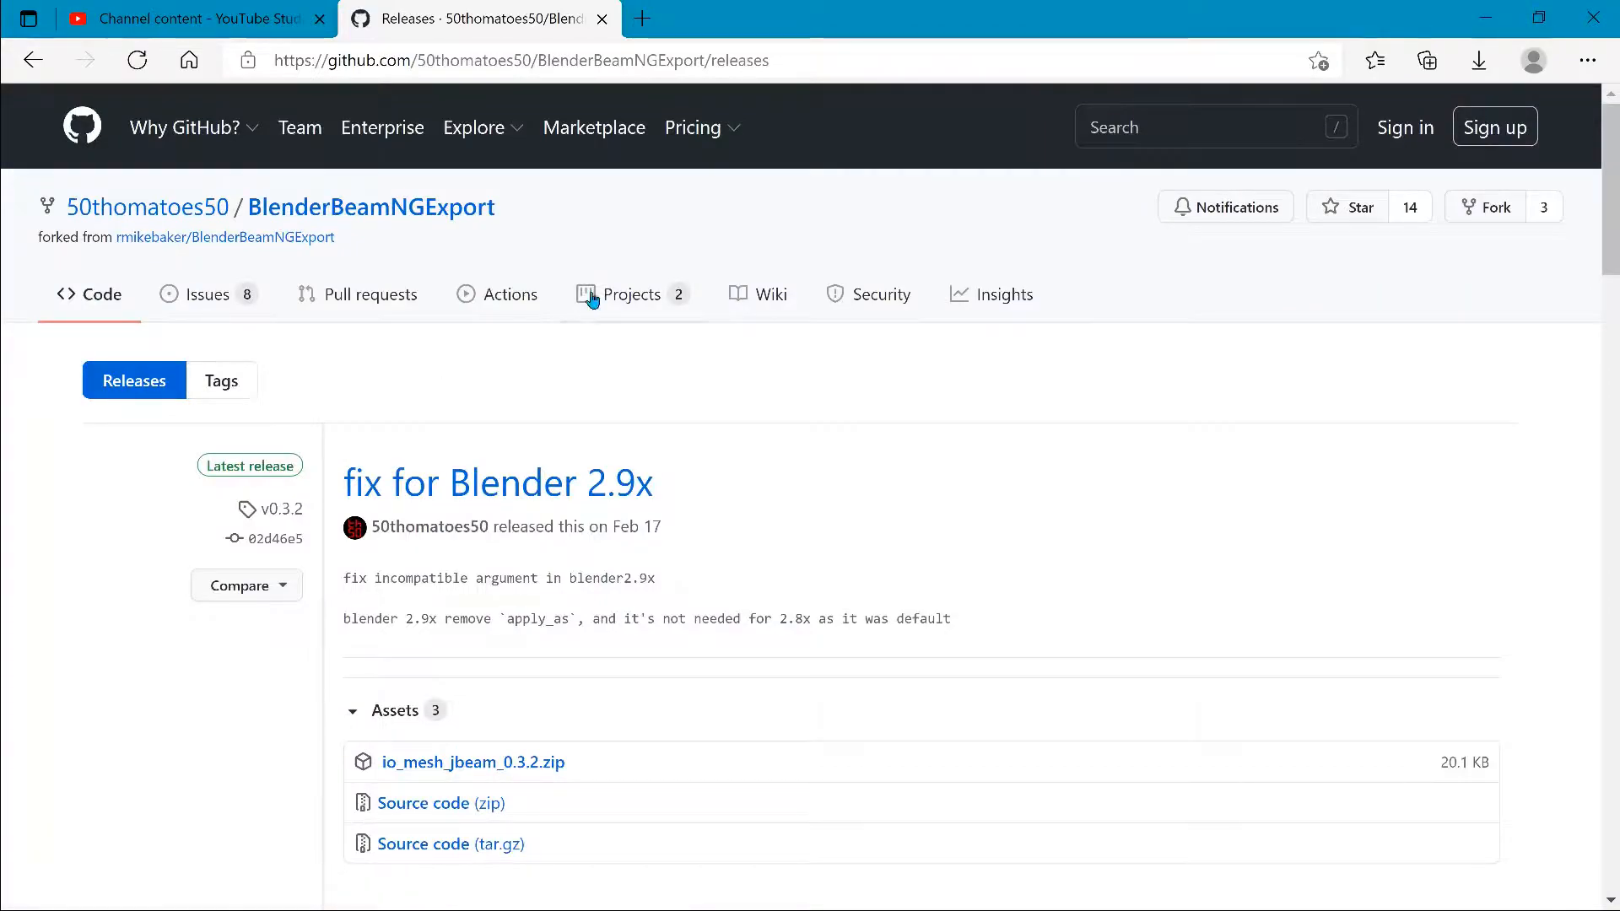
Step: Download io_mesh_jbeam_0.3.2.zip from the latest release and save the releases page to the Favorites bar
{"action": "scroll", "coordinate": [612, 595], "scroll_direction": "down", "scroll_amount": 3}
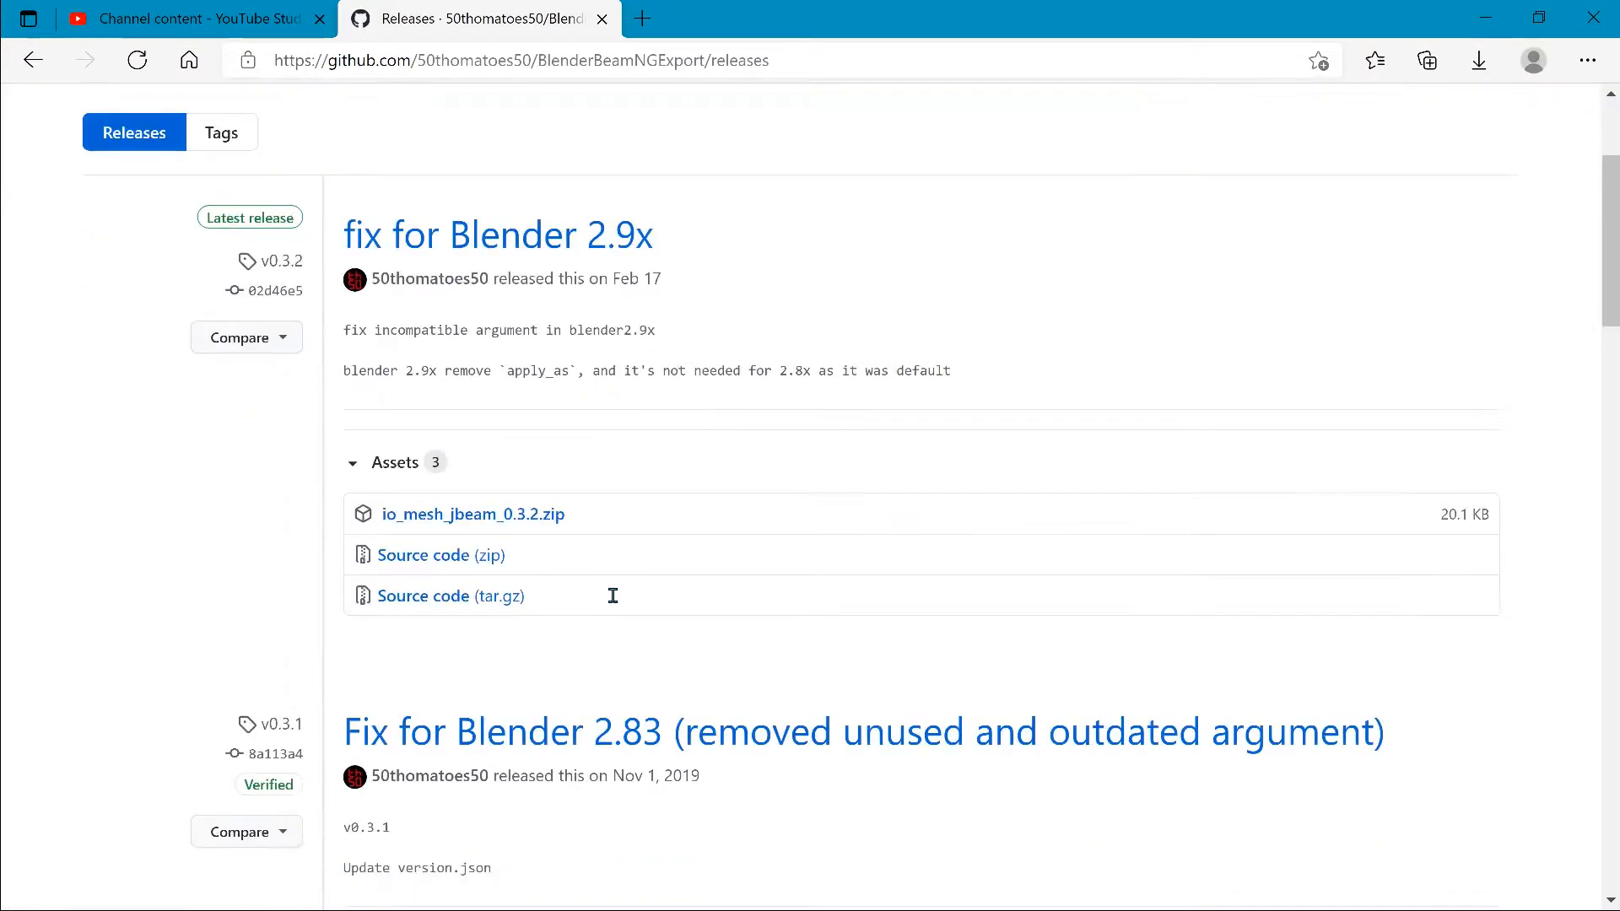
{"action": "left_click", "coordinate": [482, 523]}
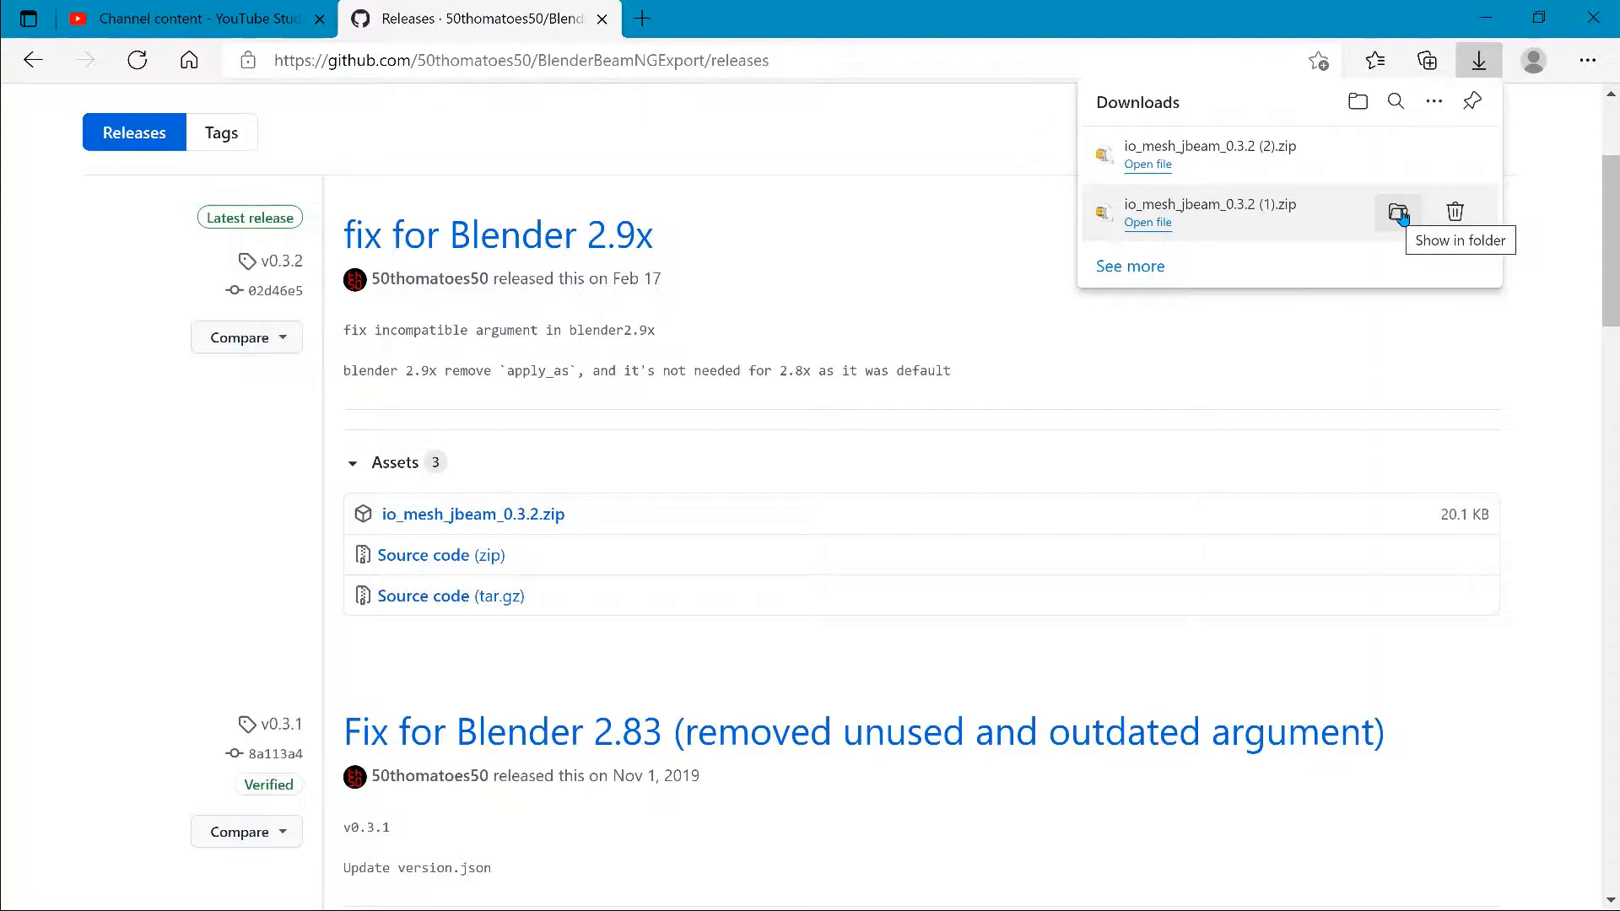
{"action": "left_click", "coordinate": [1316, 72]}
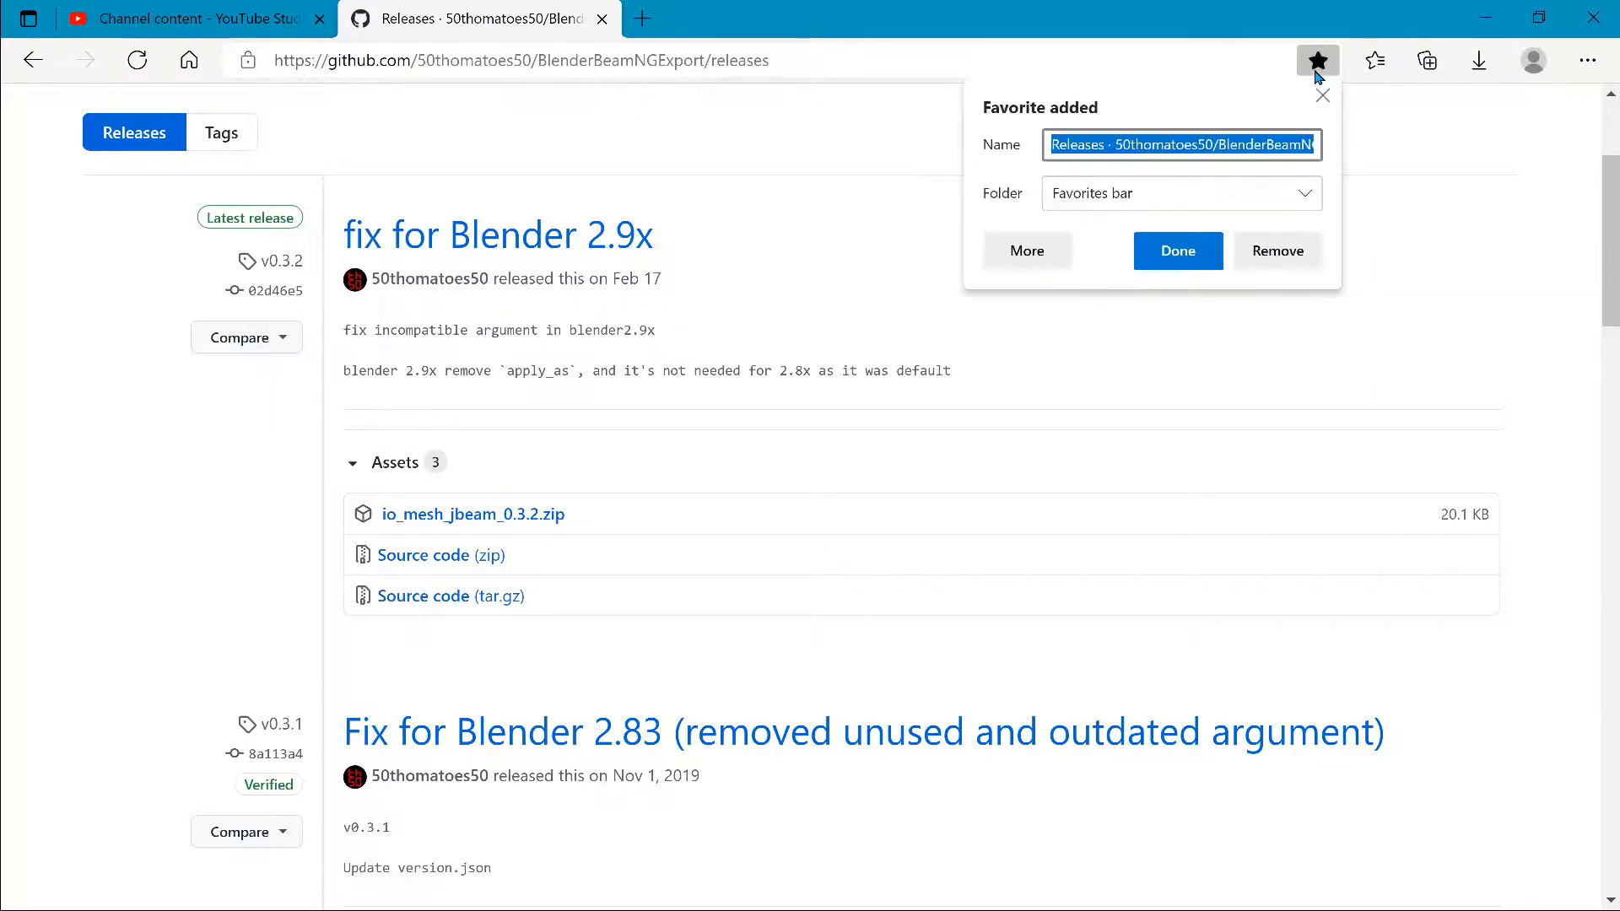
{"action": "left_click", "coordinate": [1185, 255]}
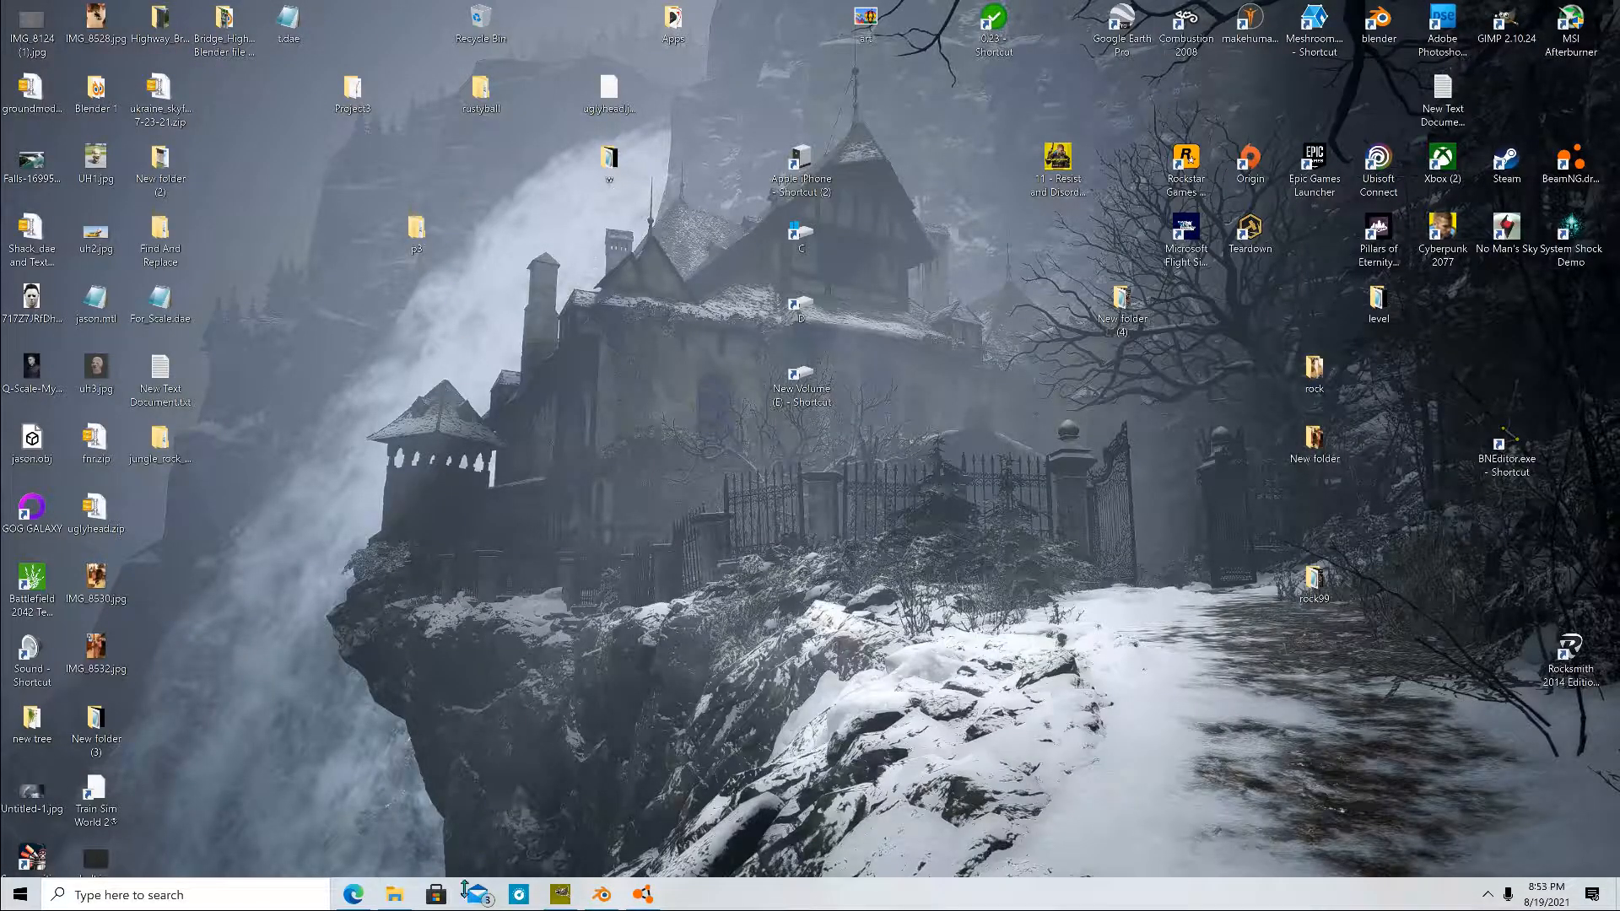
Step: Switch to File Explorer and open the Downloads folder to locate the downloaded io_mesh_jbeam_0.3.2 archives
{"action": "left_click", "coordinate": [394, 894]}
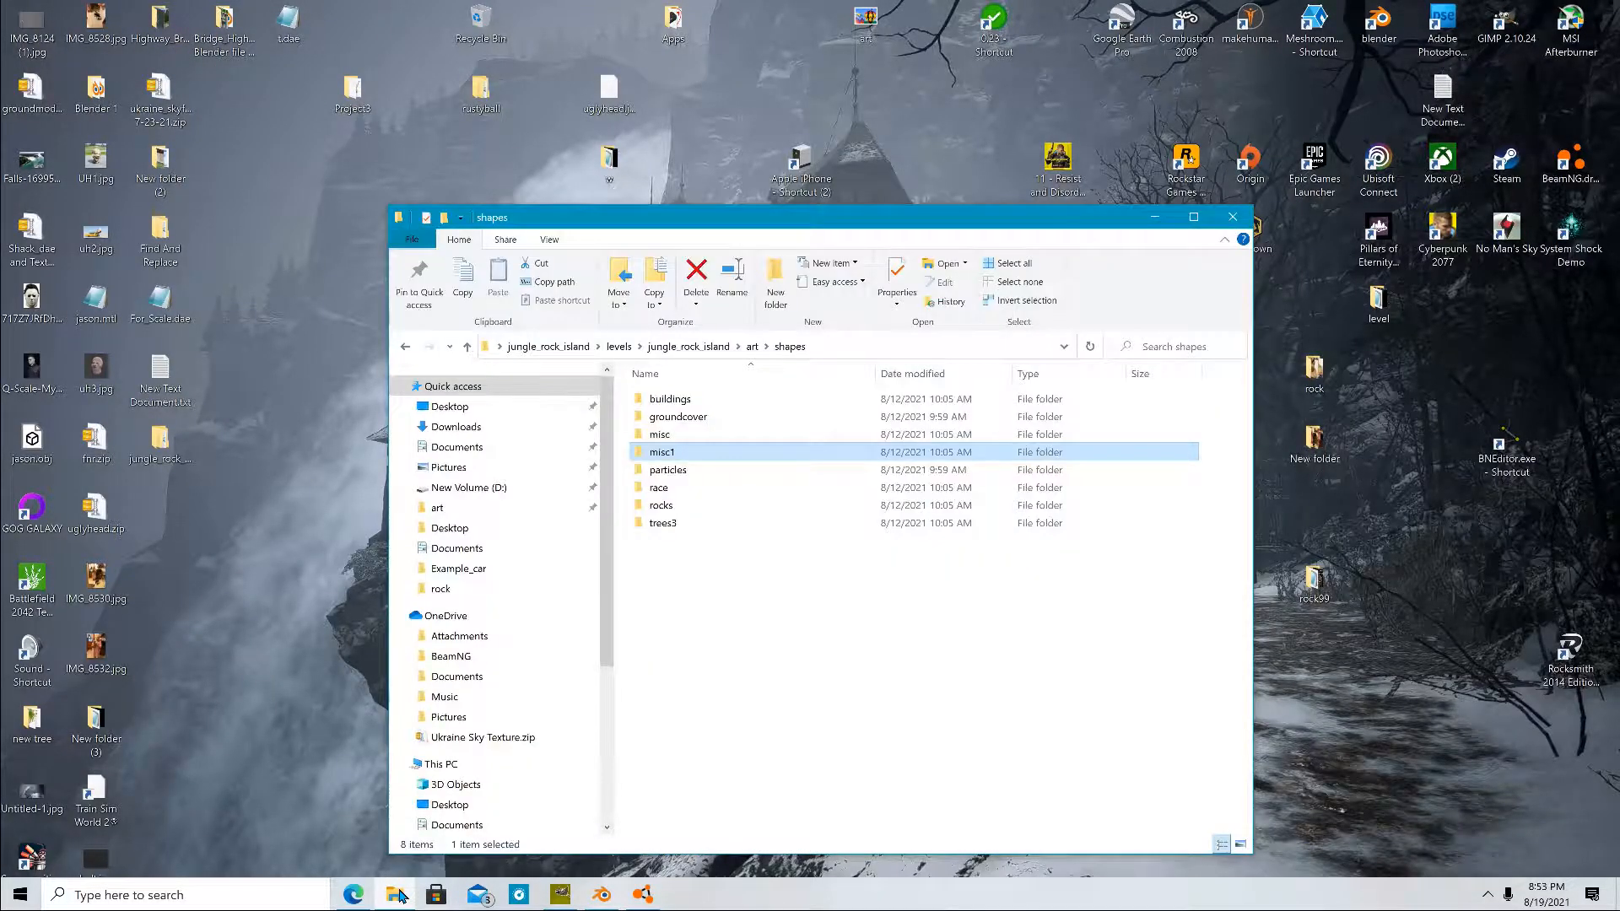
{"action": "left_click", "coordinate": [496, 427]}
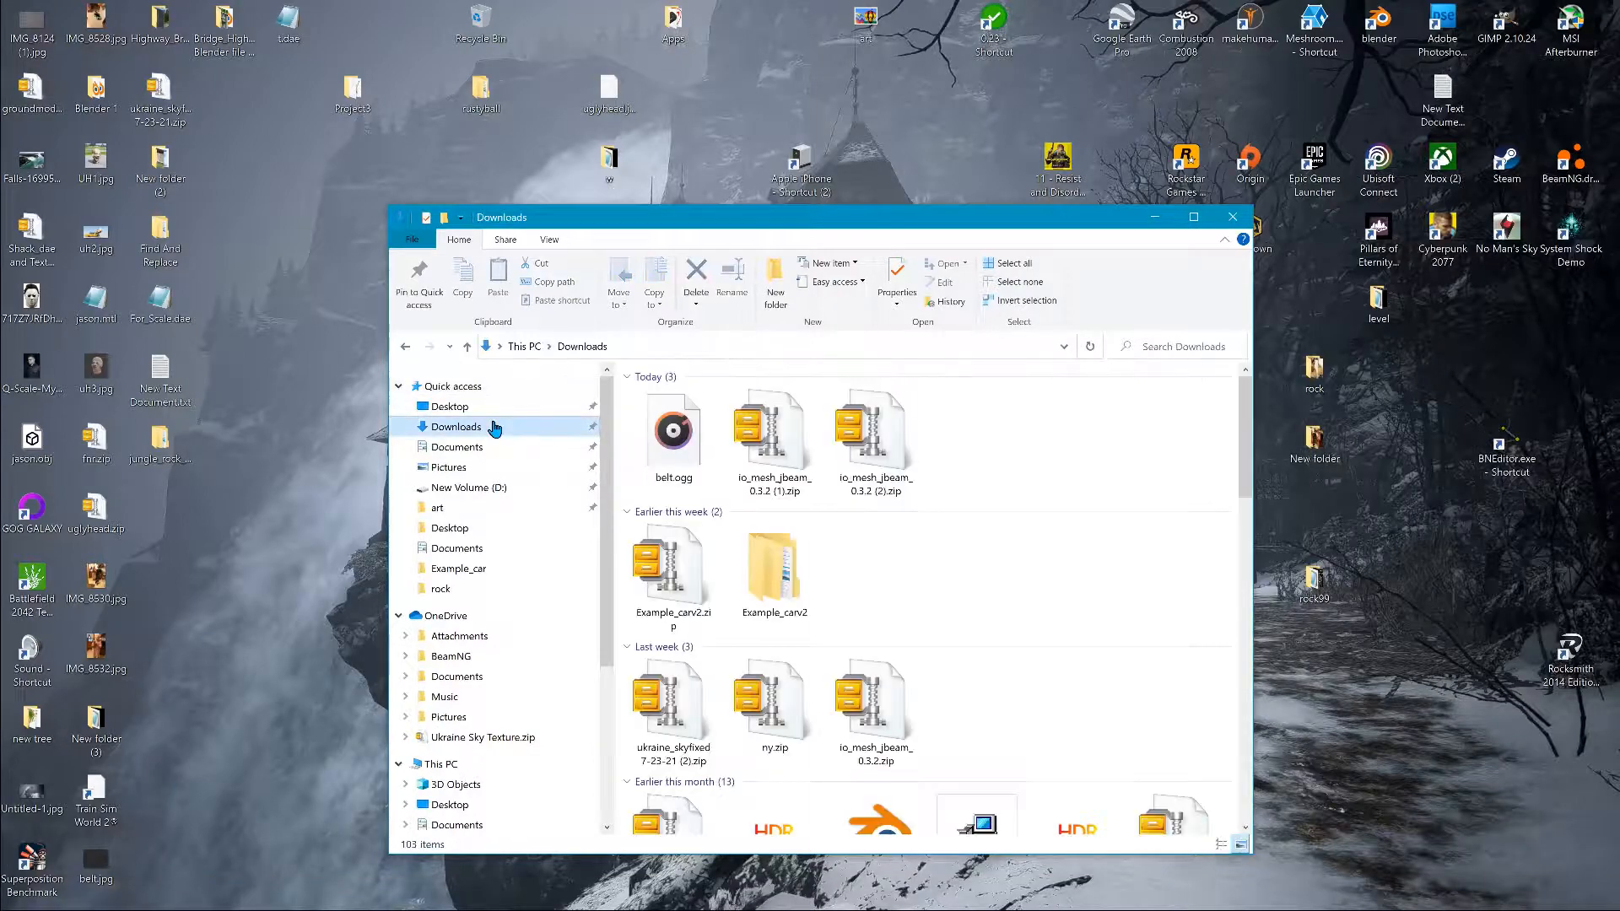
{"action": "right_click", "coordinate": [761, 443]}
{"action": "left_click", "coordinate": [1131, 414]}
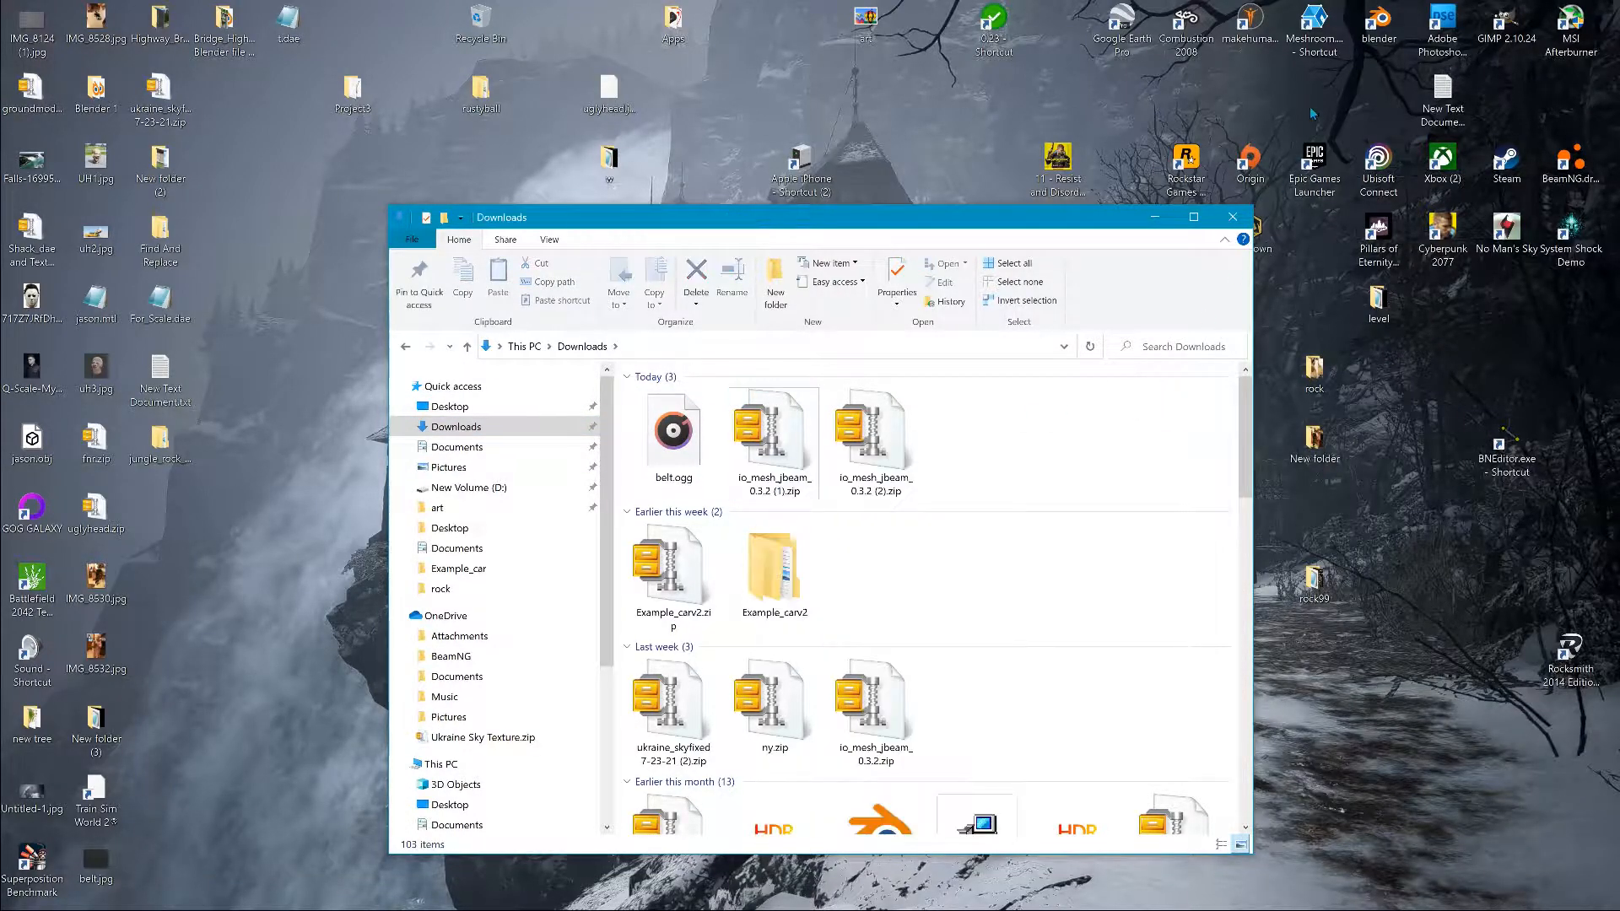
Step: Start Blender, dismiss its splash screen and open the add-on preferences
{"action": "double_click", "coordinate": [1378, 21]}
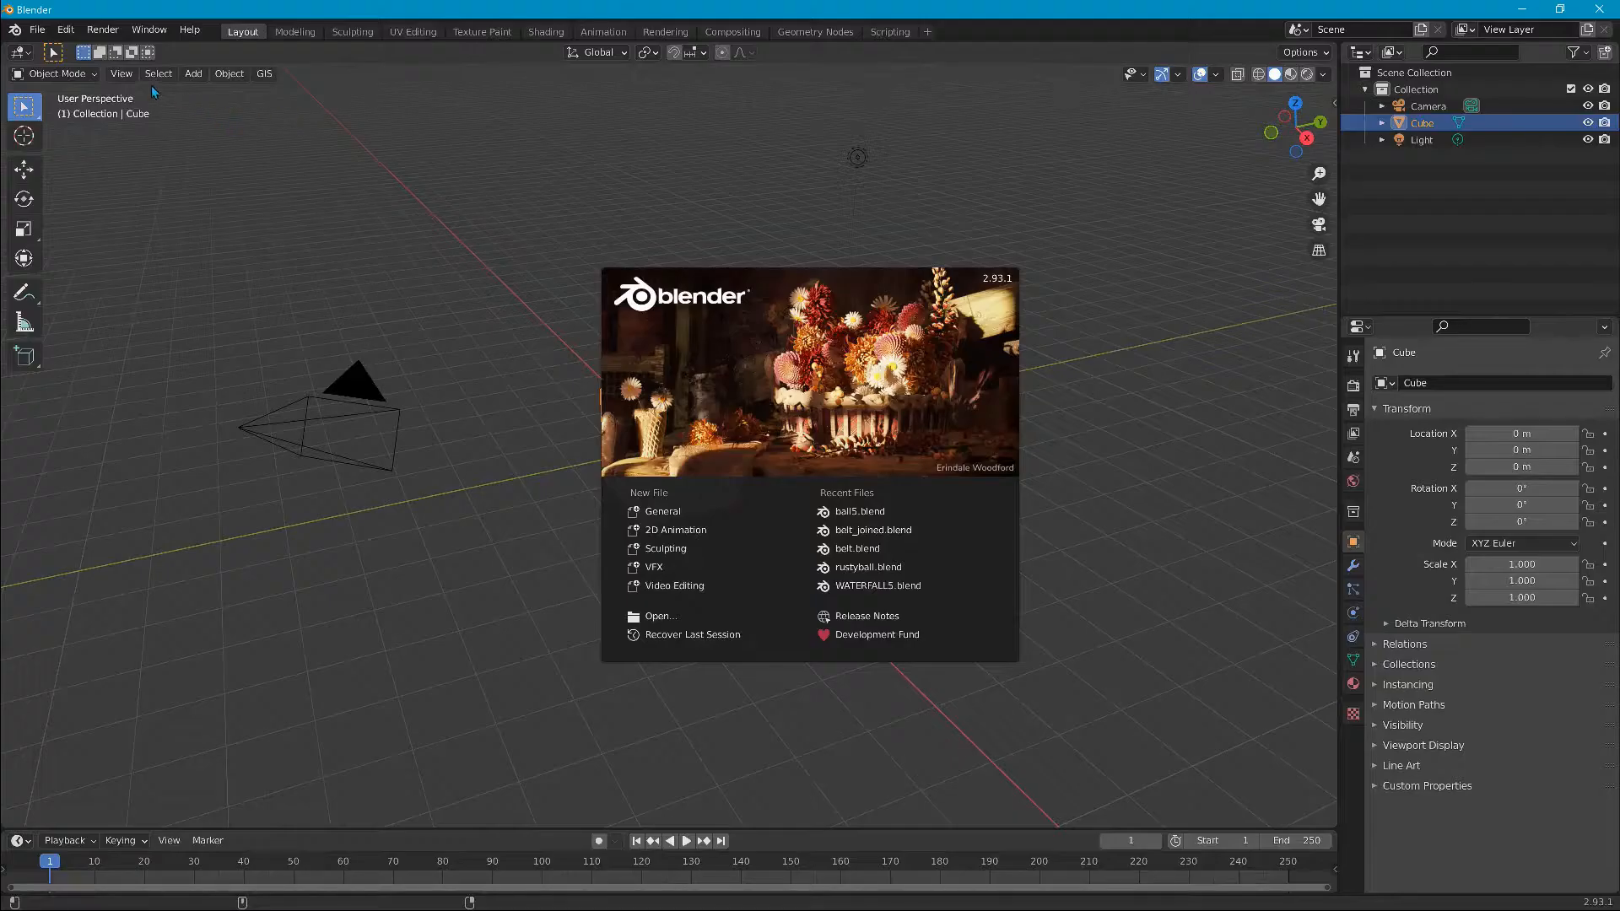
{"action": "left_click", "coordinate": [144, 132]}
{"action": "left_click", "coordinate": [38, 30]}
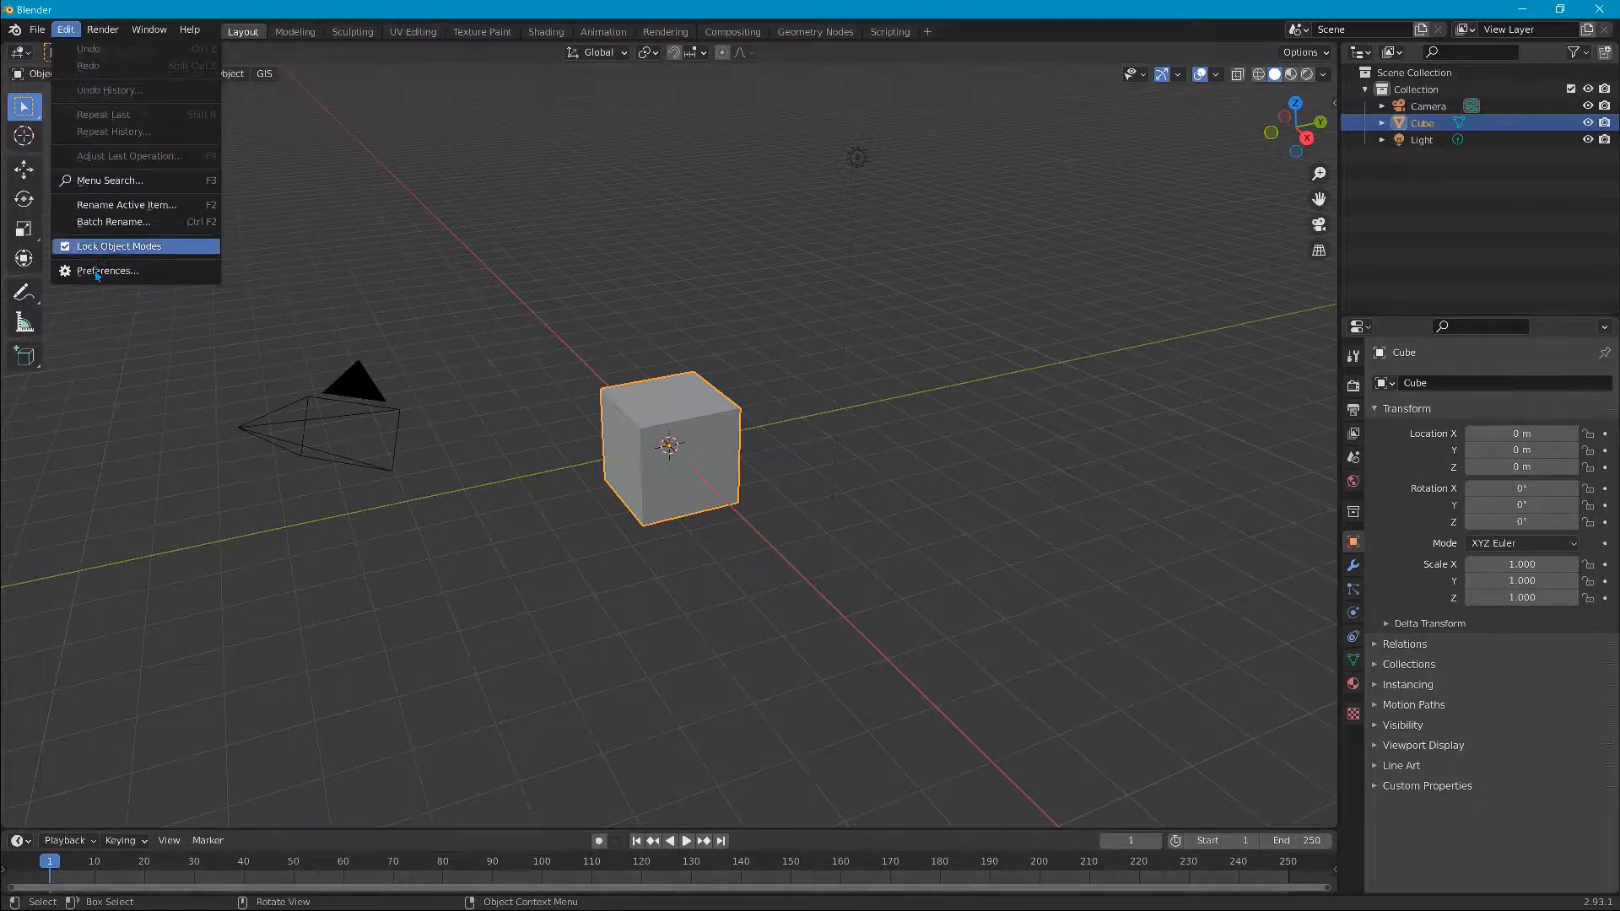
{"action": "left_click", "coordinate": [94, 273]}
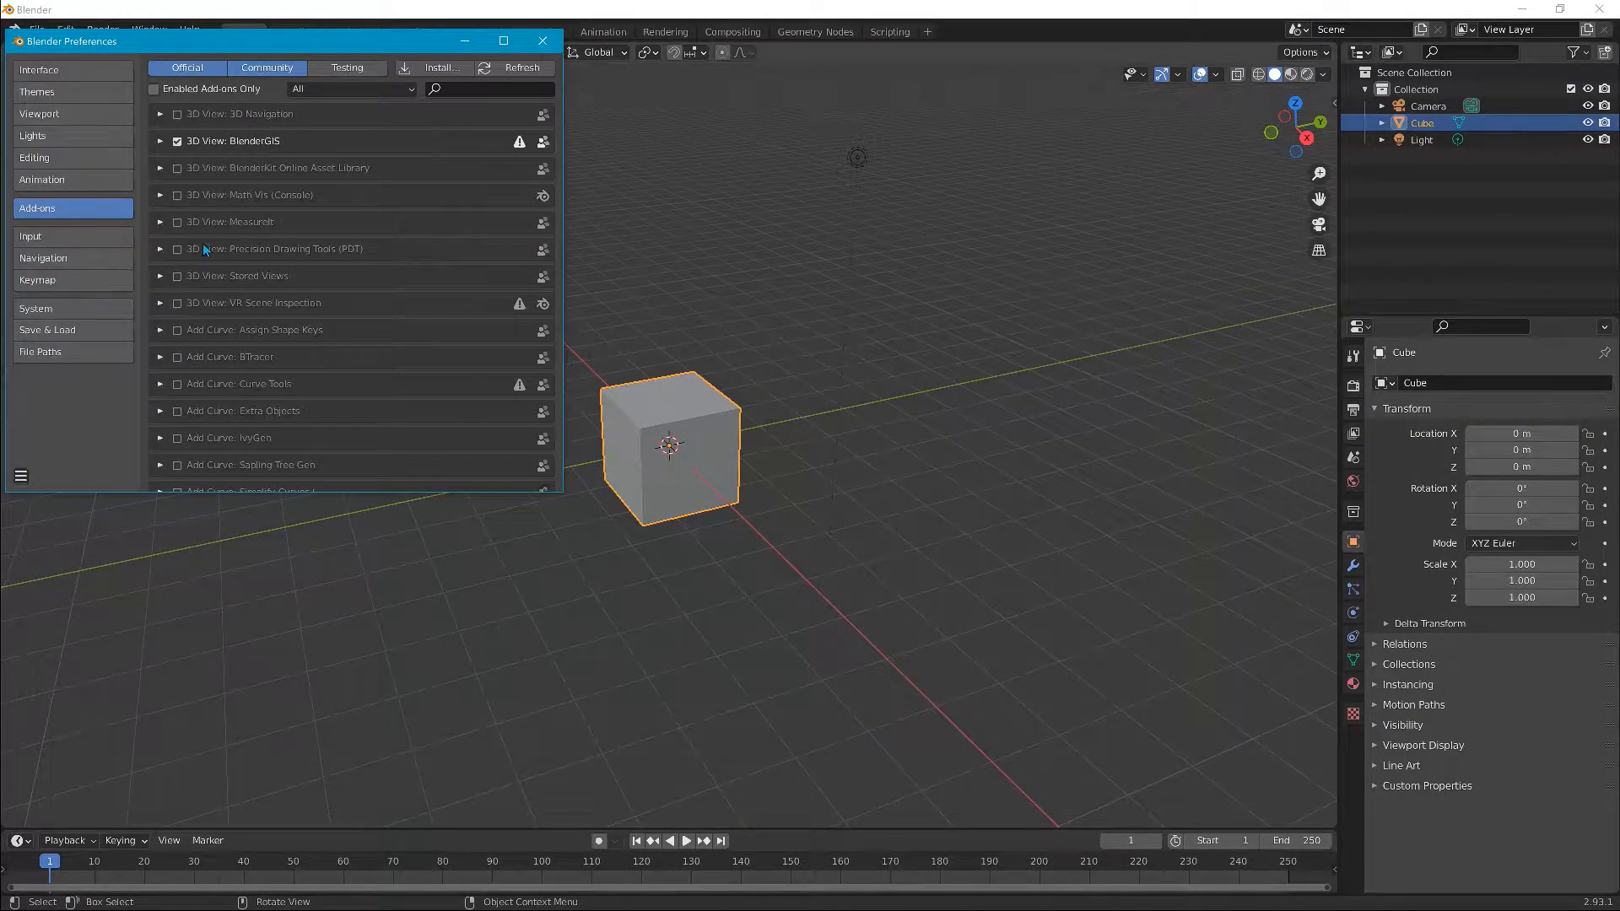
Step: Install the add-on from io_mesh_jbeam_0.3.2 (2).zip in the Downloads folder
{"action": "left_click", "coordinate": [419, 67]}
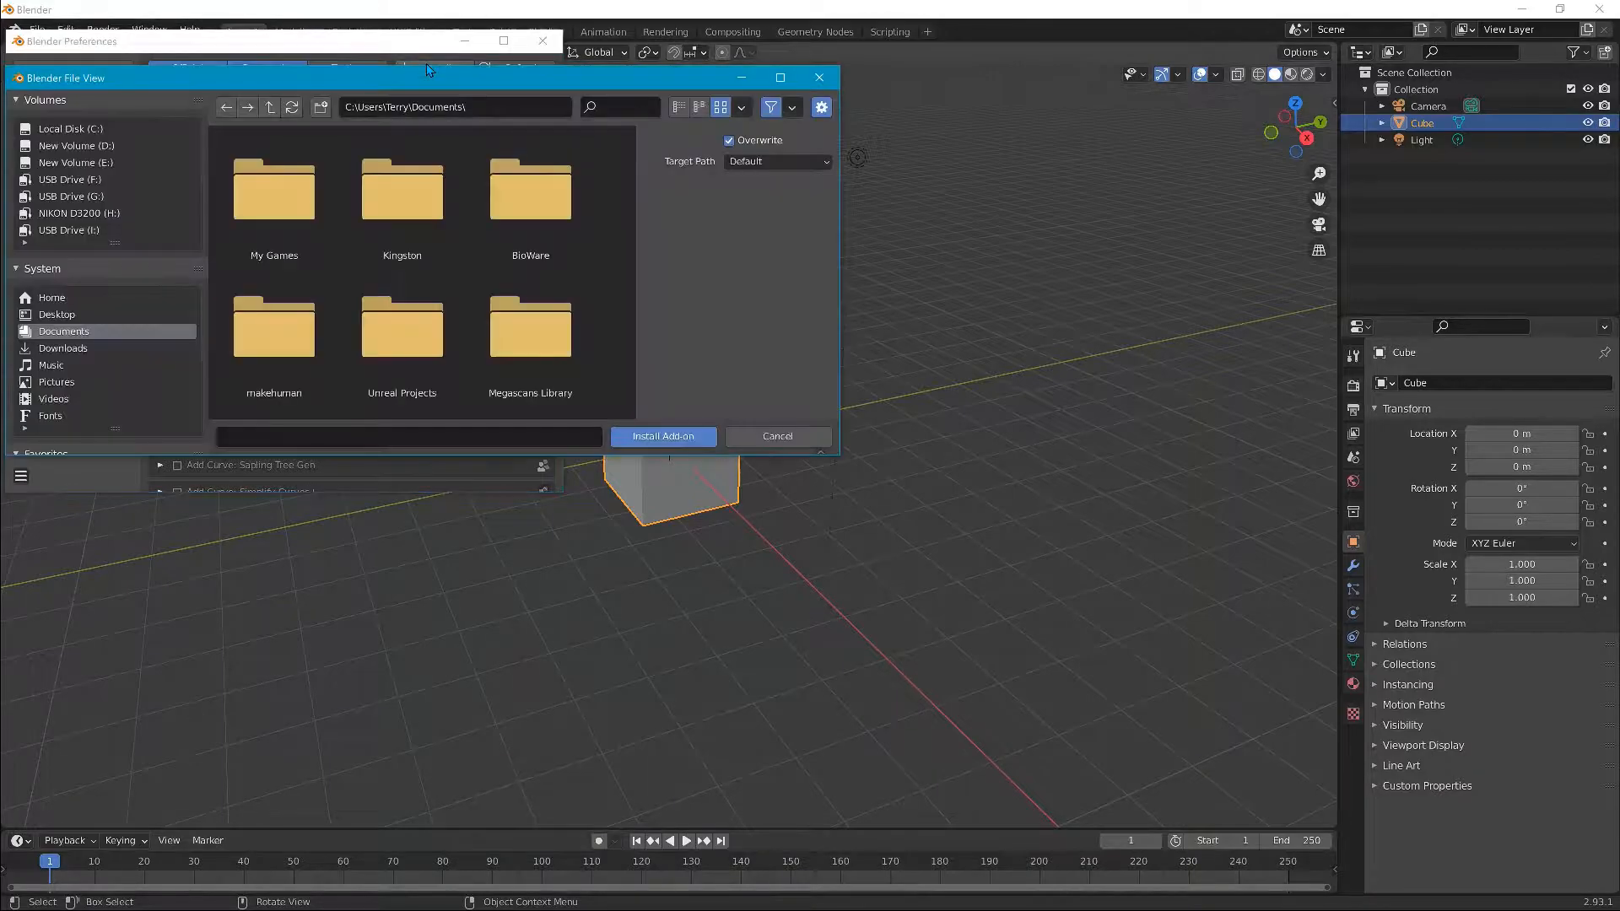
{"action": "left_click", "coordinate": [78, 347]}
{"action": "scroll", "coordinate": [503, 263], "scroll_direction": "down", "scroll_amount": 3}
{"action": "scroll", "coordinate": [503, 267], "scroll_direction": "down", "scroll_amount": 2}
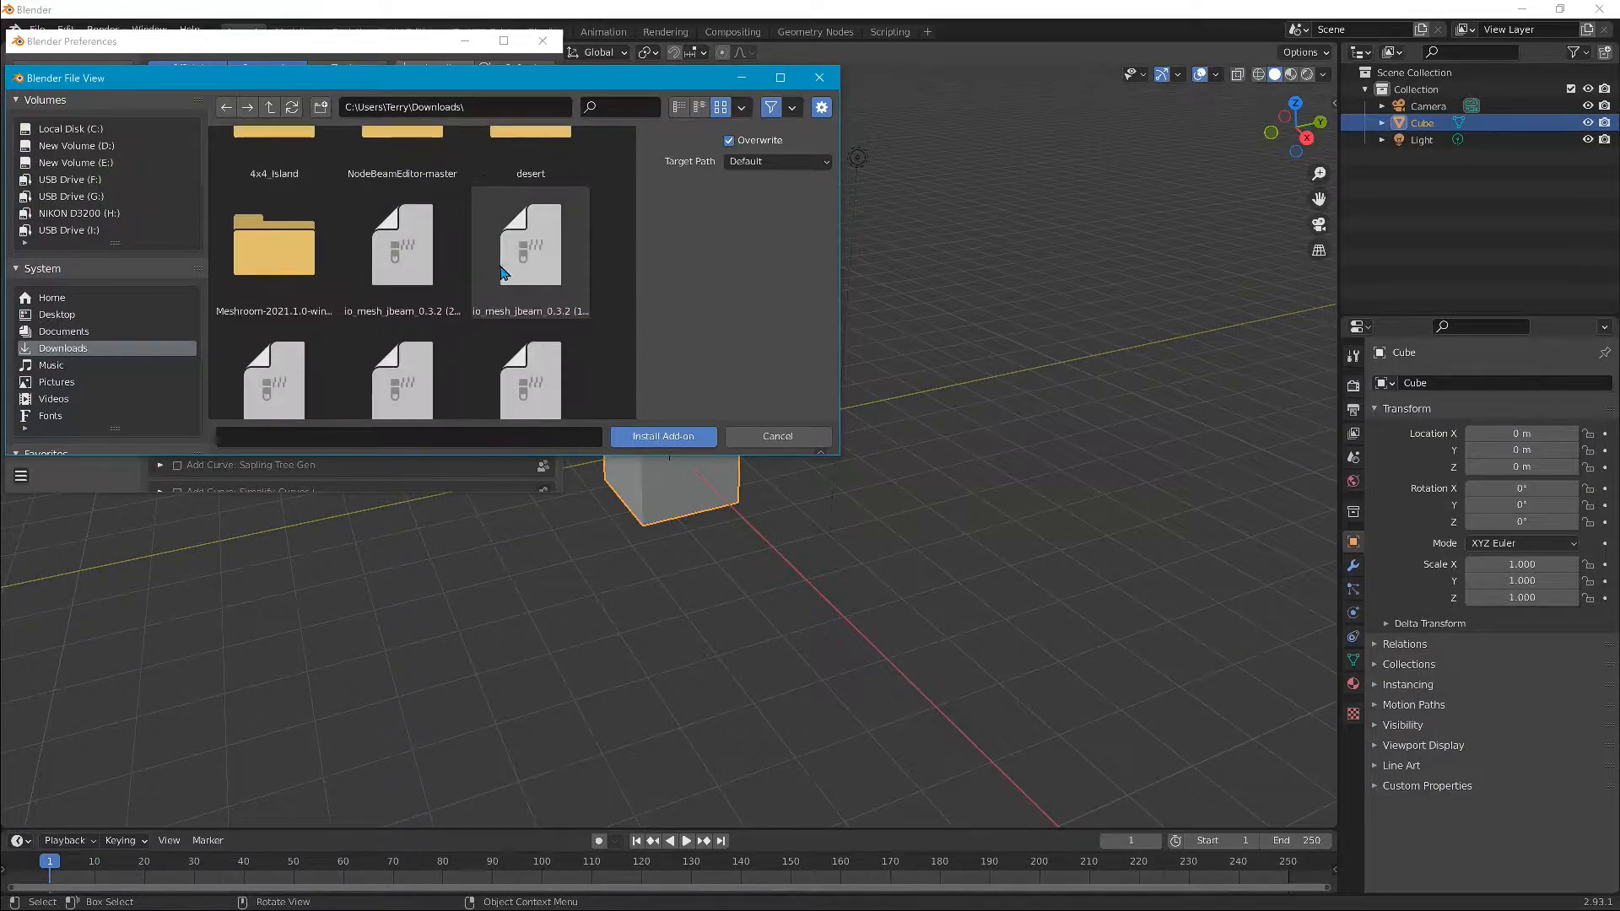
{"action": "left_click", "coordinate": [443, 269]}
{"action": "left_click", "coordinate": [700, 437]}
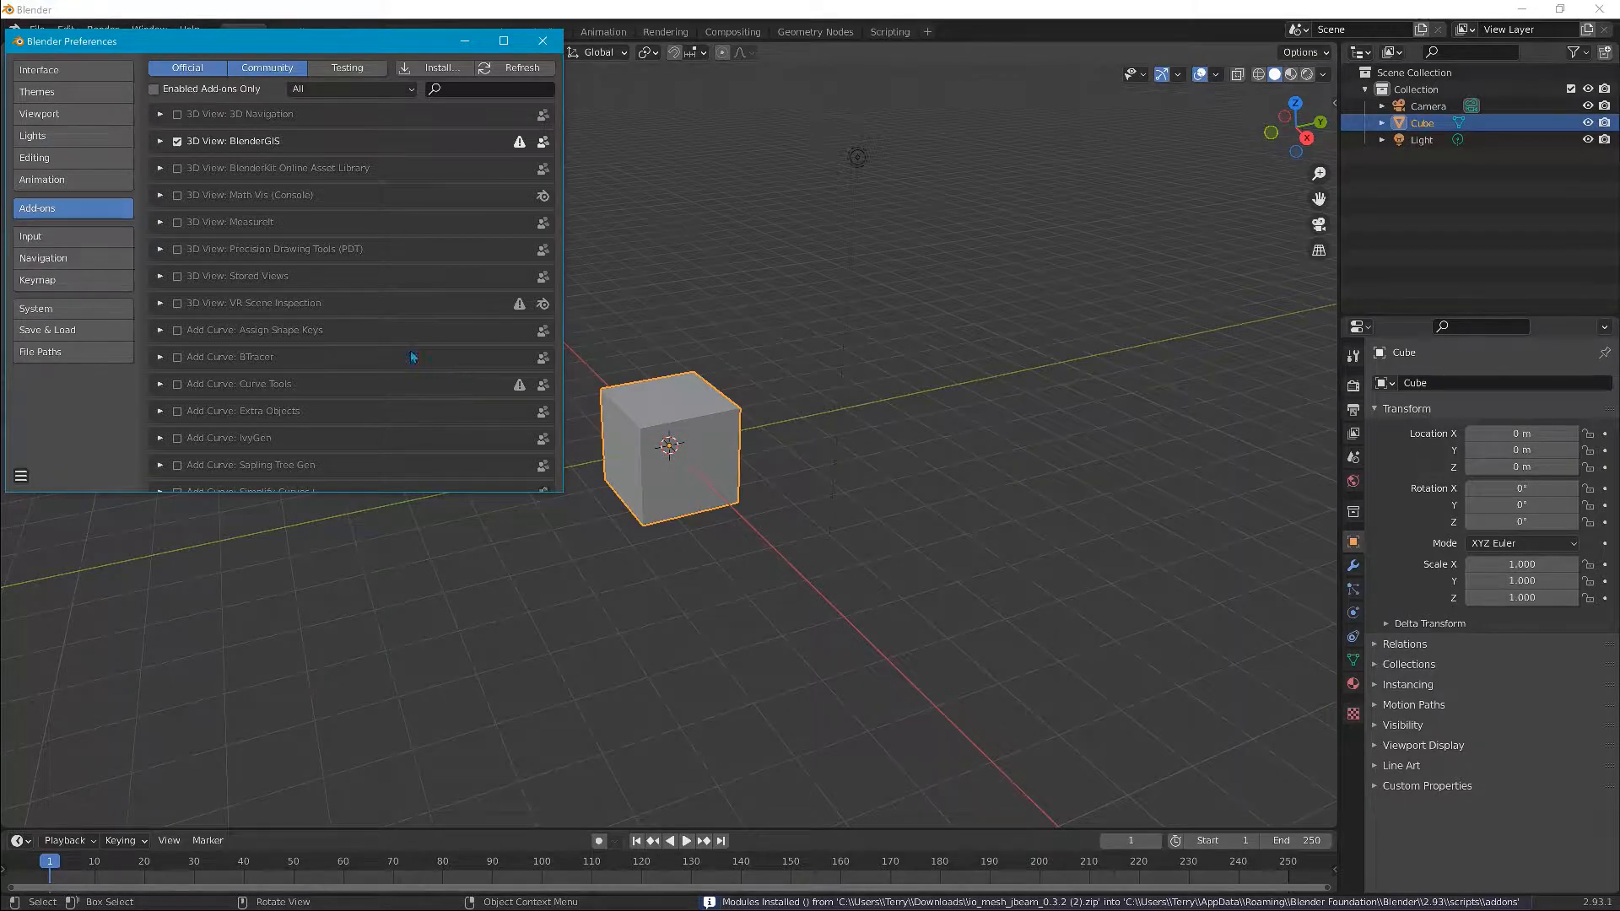
Step: Find the Export BeamNG.drive JBeam format (.jbeam) add-on, make sure it is enabled, and save the preferences
{"action": "scroll", "coordinate": [370, 332], "scroll_direction": "down", "scroll_amount": 8}
{"action": "scroll", "coordinate": [367, 338], "scroll_direction": "down", "scroll_amount": 8}
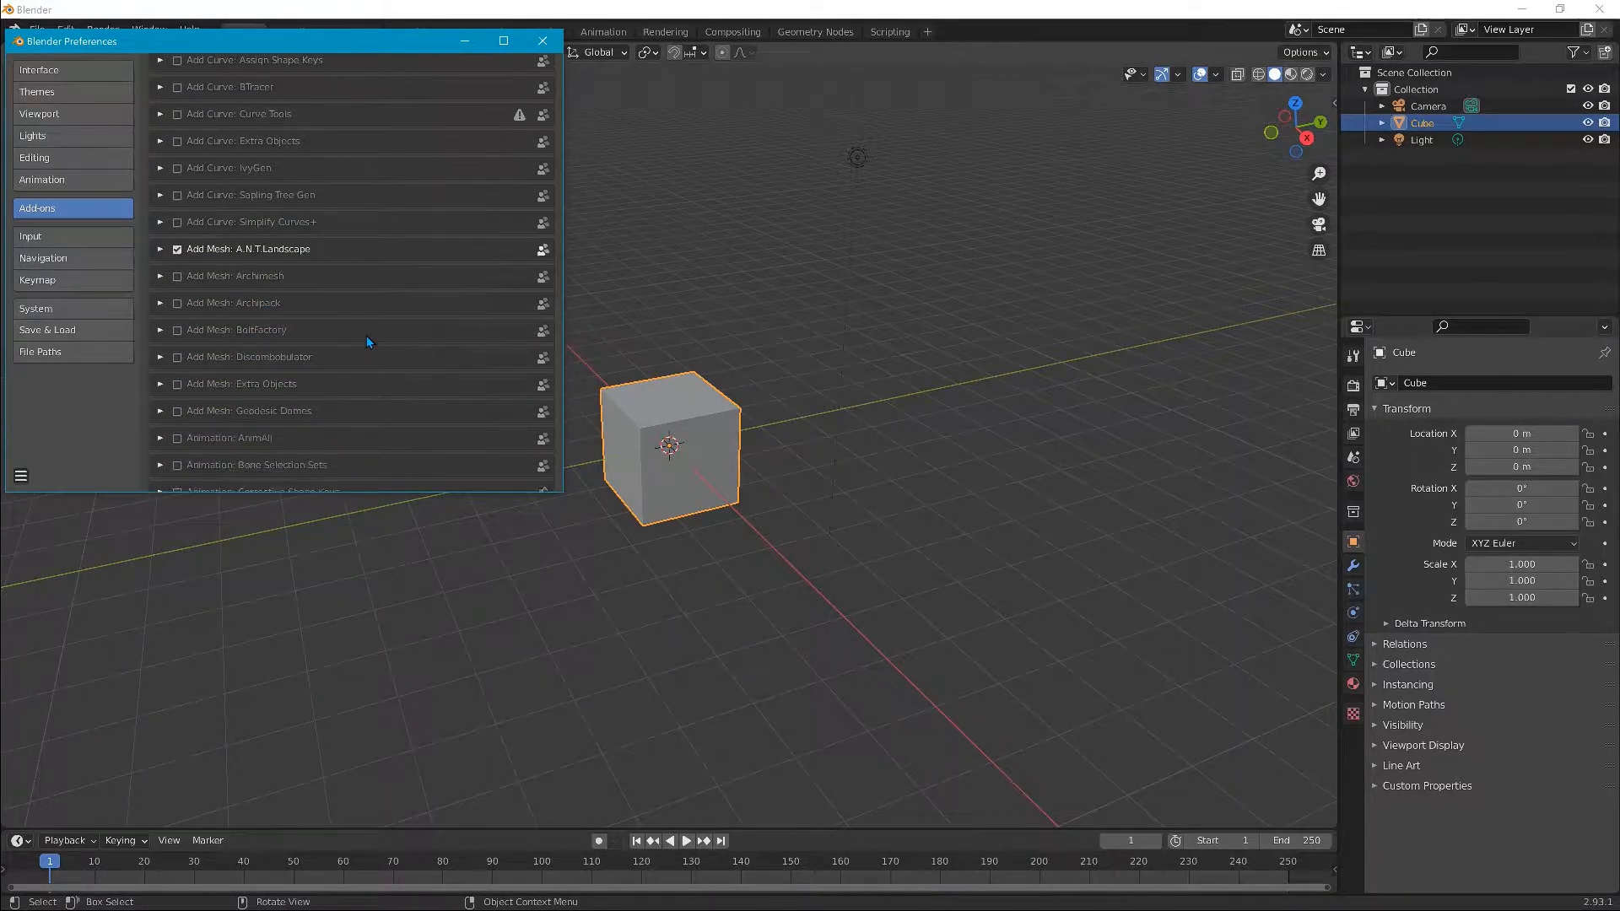
{"action": "scroll", "coordinate": [367, 339], "scroll_direction": "down", "scroll_amount": 4}
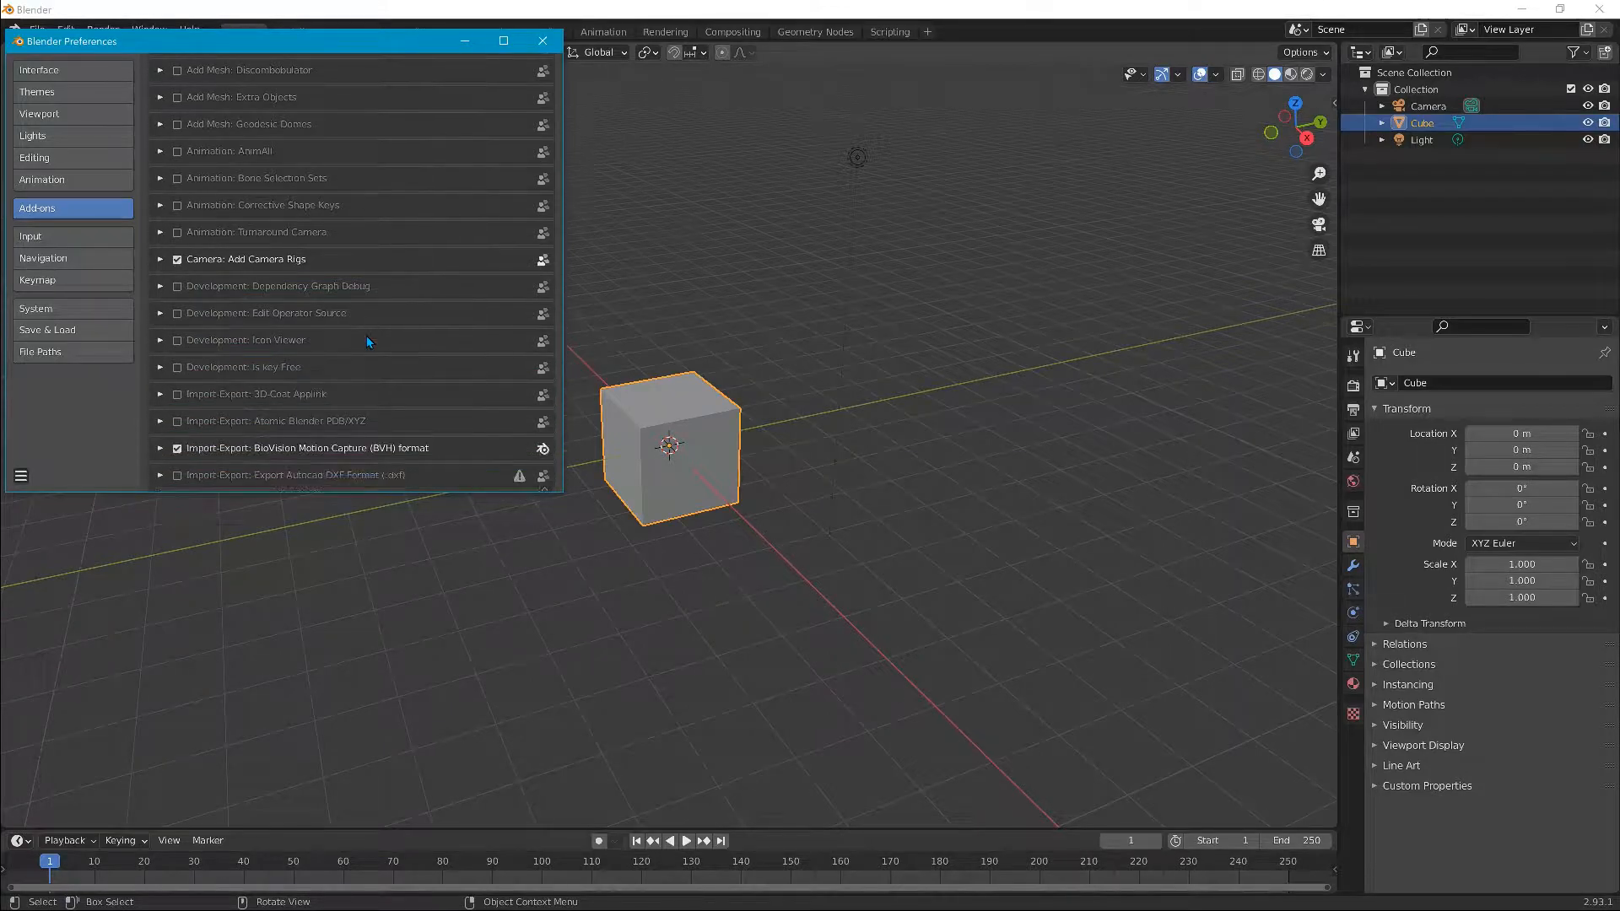
{"action": "scroll", "coordinate": [367, 338], "scroll_direction": "down", "scroll_amount": 2}
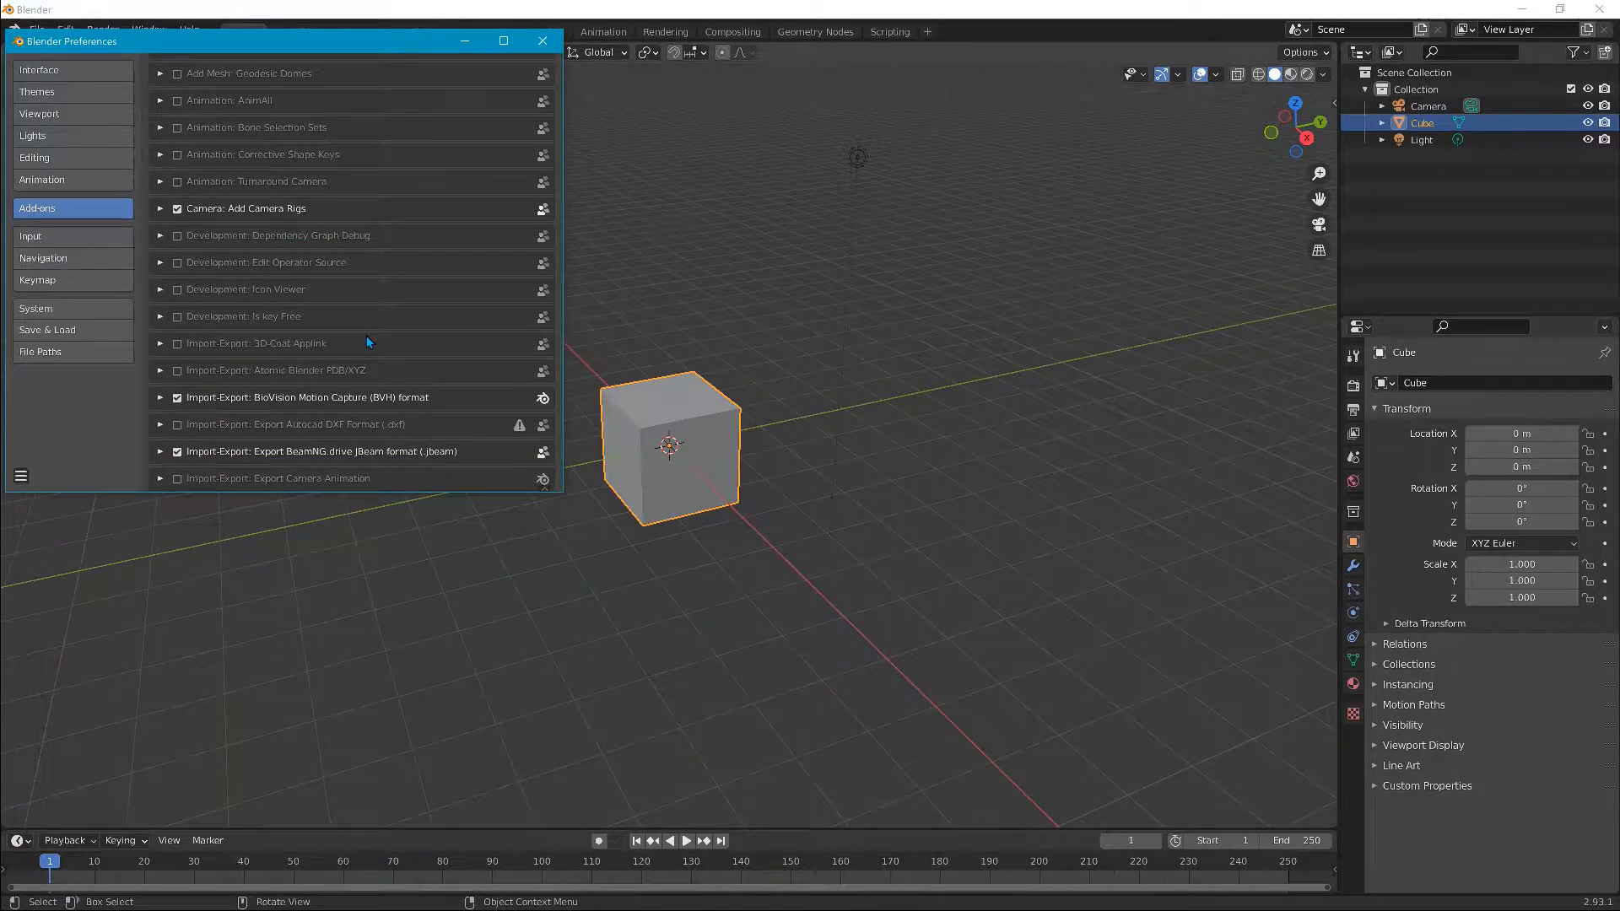
{"action": "scroll", "coordinate": [366, 342], "scroll_direction": "down", "scroll_amount": 2}
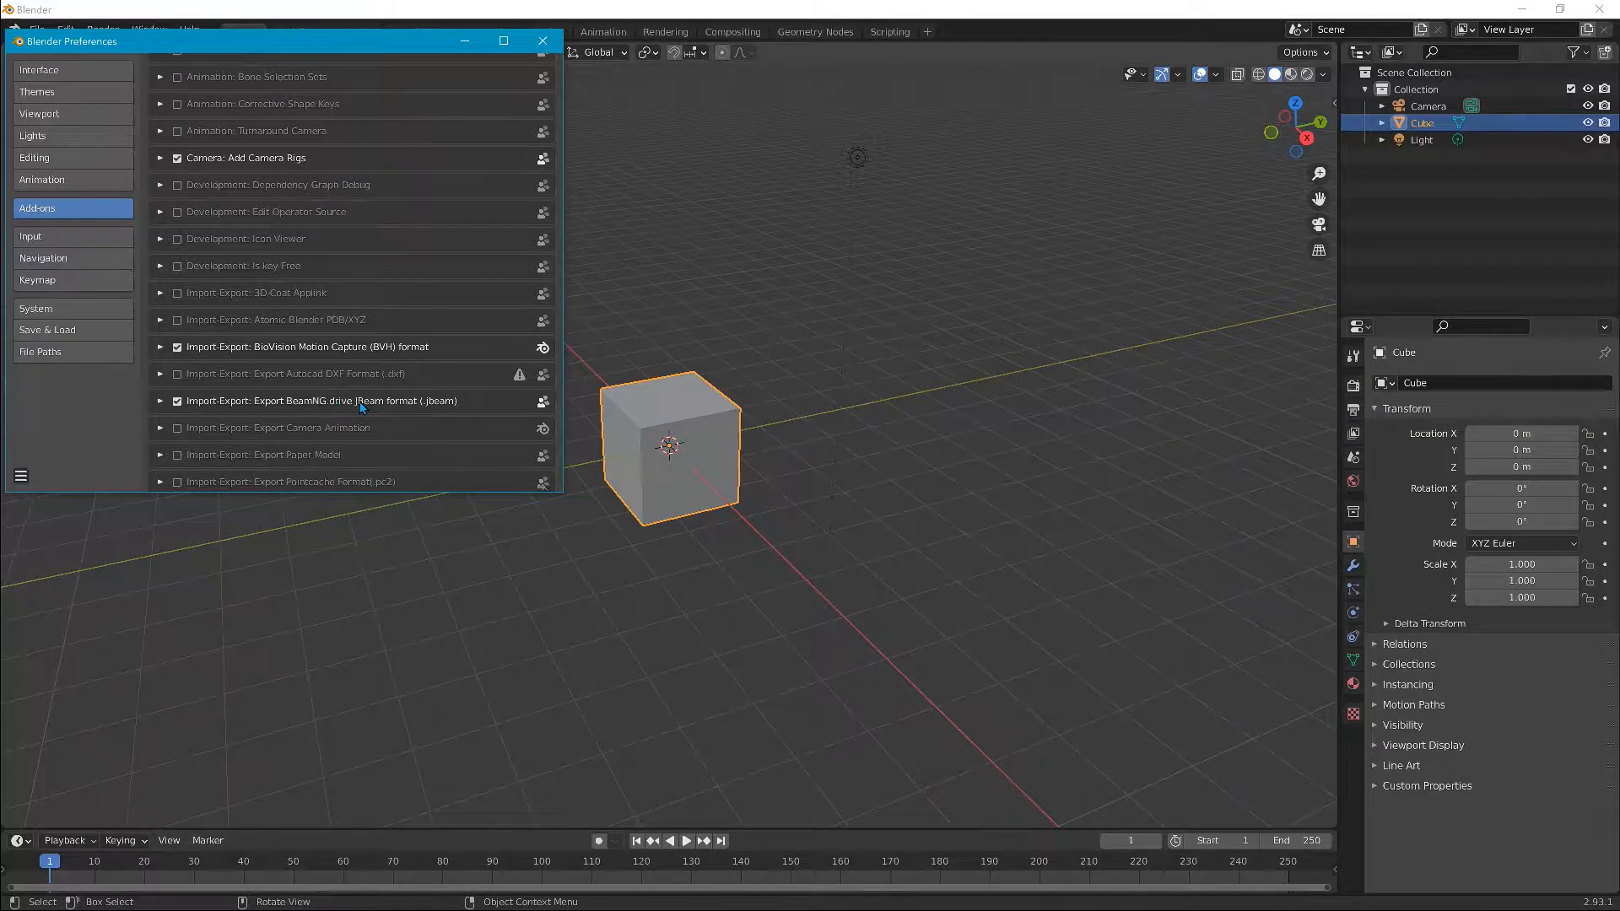
{"action": "left_click", "coordinate": [183, 401]}
{"action": "left_click", "coordinate": [182, 402]}
{"action": "left_click", "coordinate": [21, 478]}
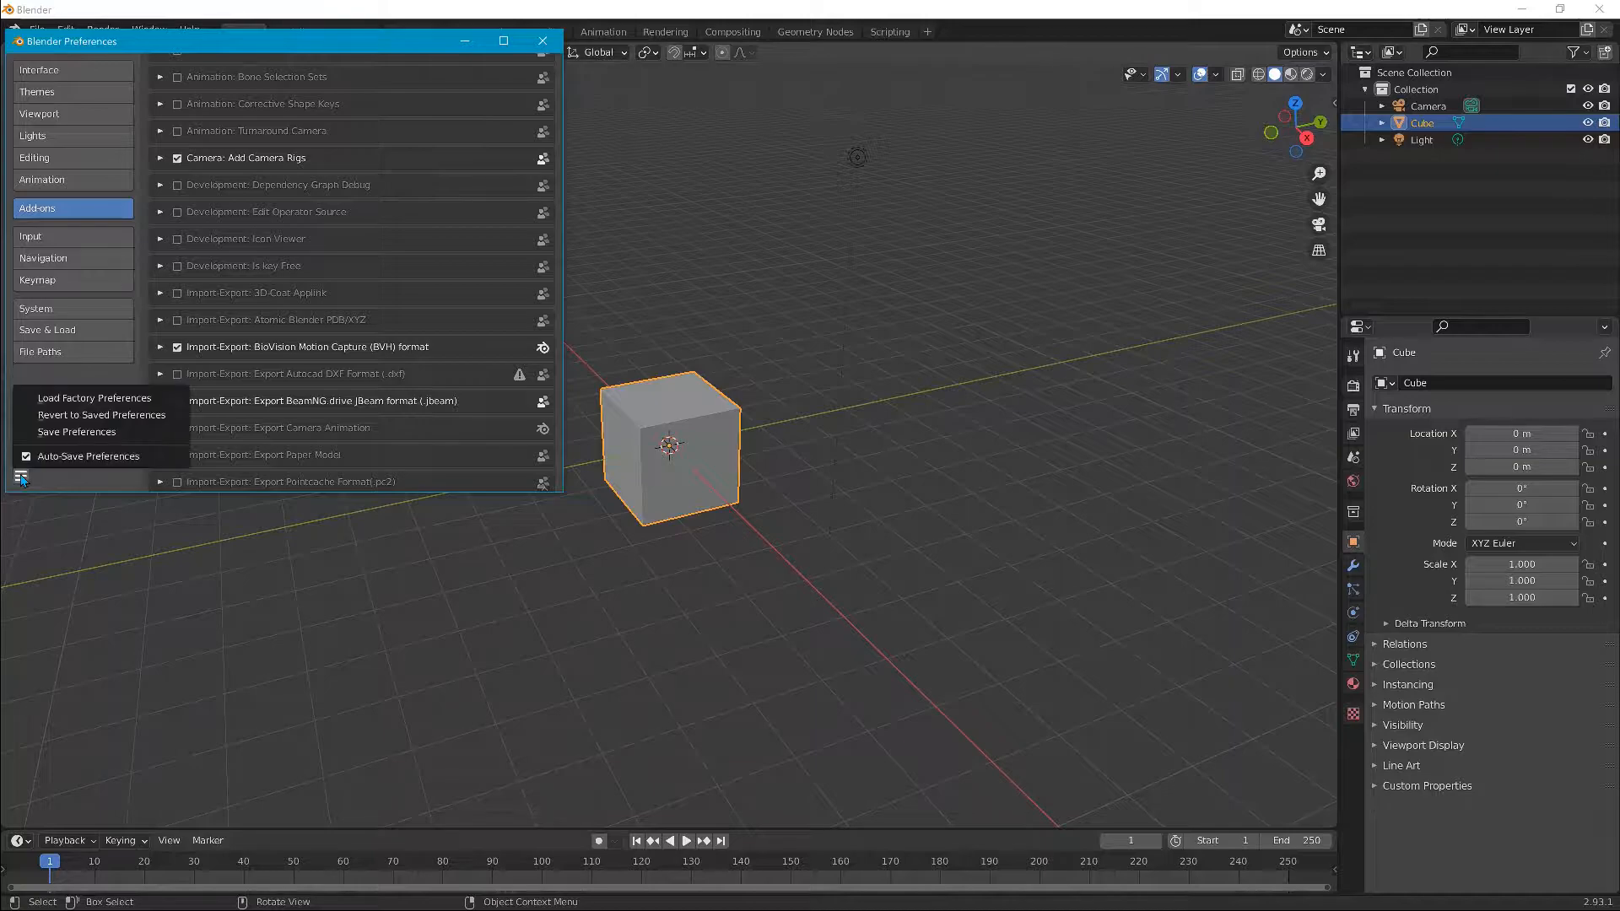
{"action": "left_click", "coordinate": [38, 434]}
Step: Look through the rest of the add-on list, from the Import-Export entries to the MakeHuman and Material ones, and return to its start
{"action": "scroll", "coordinate": [281, 375], "scroll_direction": "down", "scroll_amount": 5}
{"action": "scroll", "coordinate": [354, 371], "scroll_direction": "down", "scroll_amount": 5}
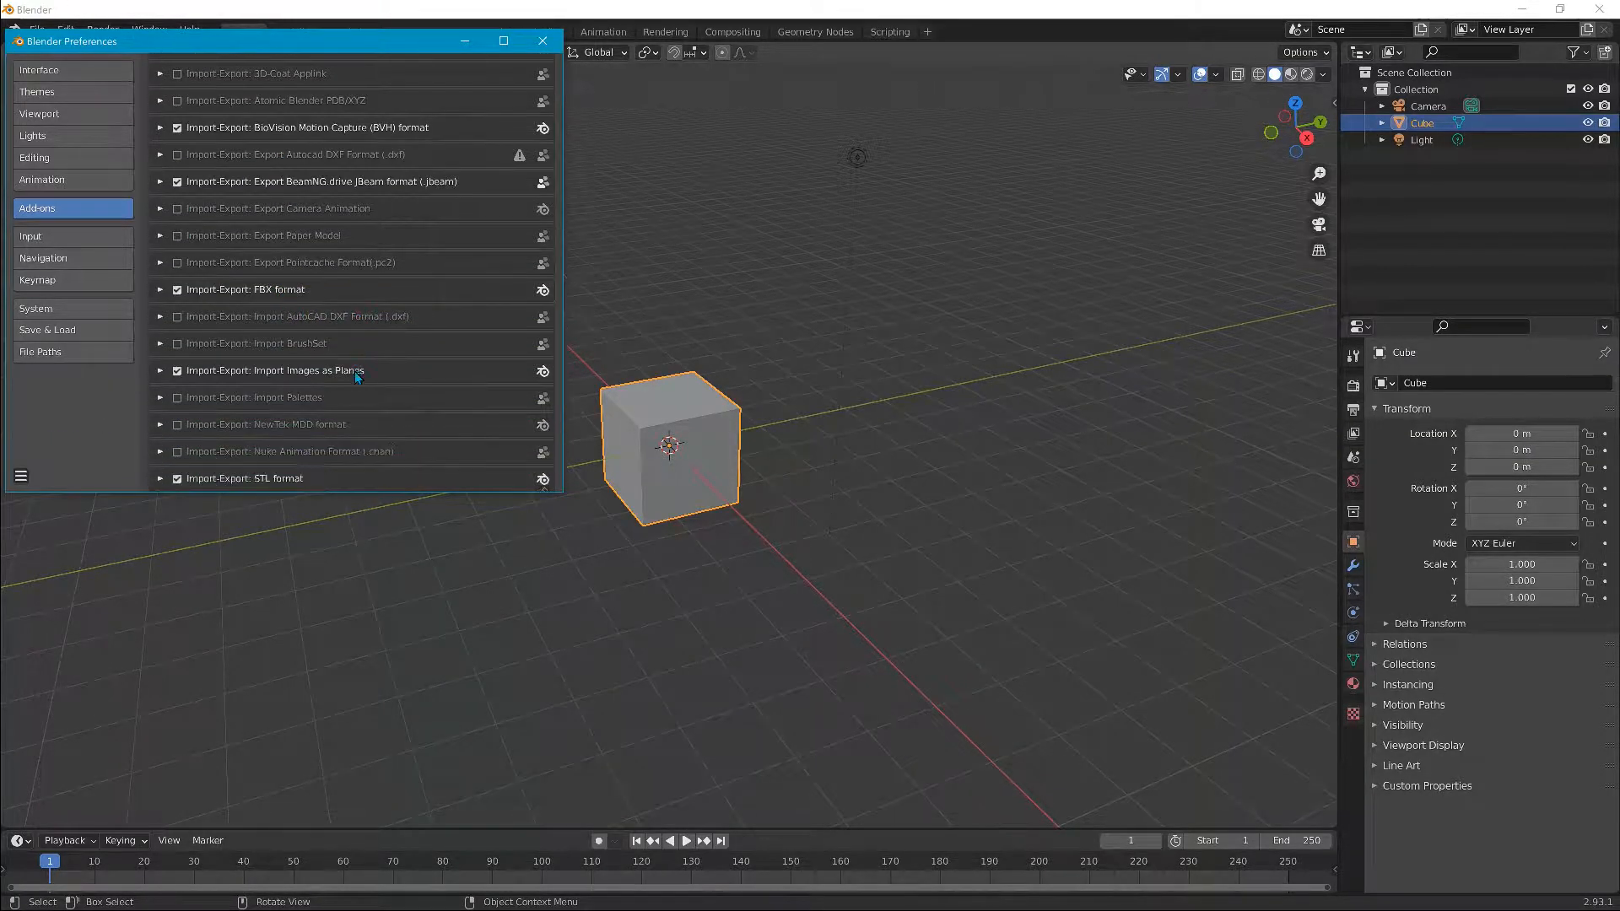
{"action": "scroll", "coordinate": [361, 374], "scroll_direction": "down", "scroll_amount": 4}
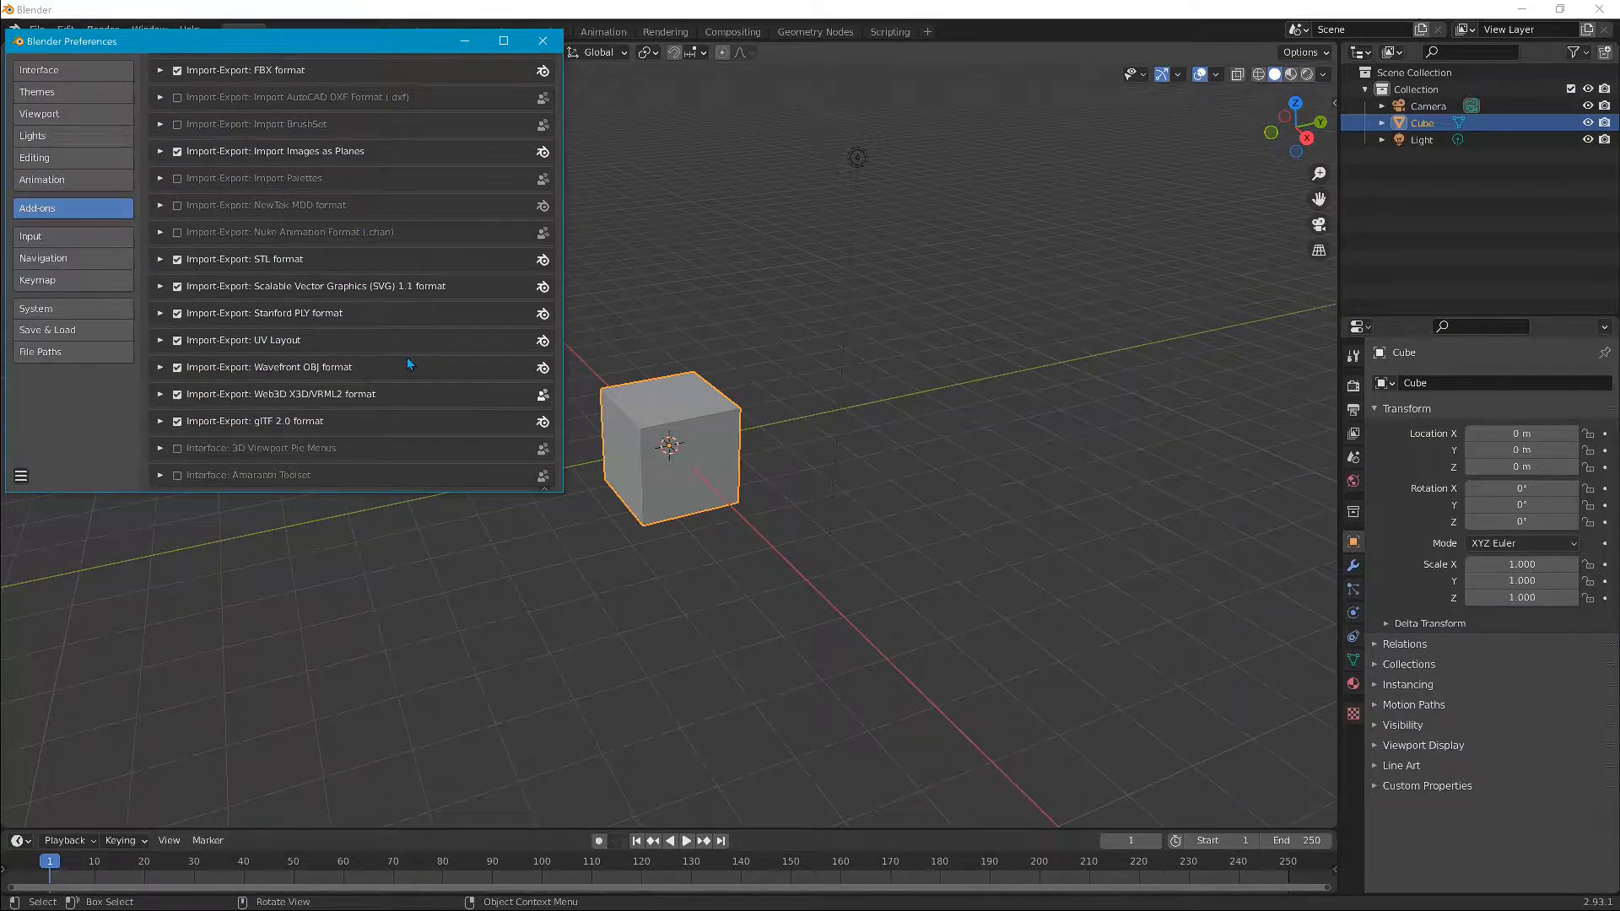
{"action": "scroll", "coordinate": [407, 363], "scroll_direction": "down", "scroll_amount": 2}
{"action": "scroll", "coordinate": [407, 363], "scroll_direction": "down", "scroll_amount": 7}
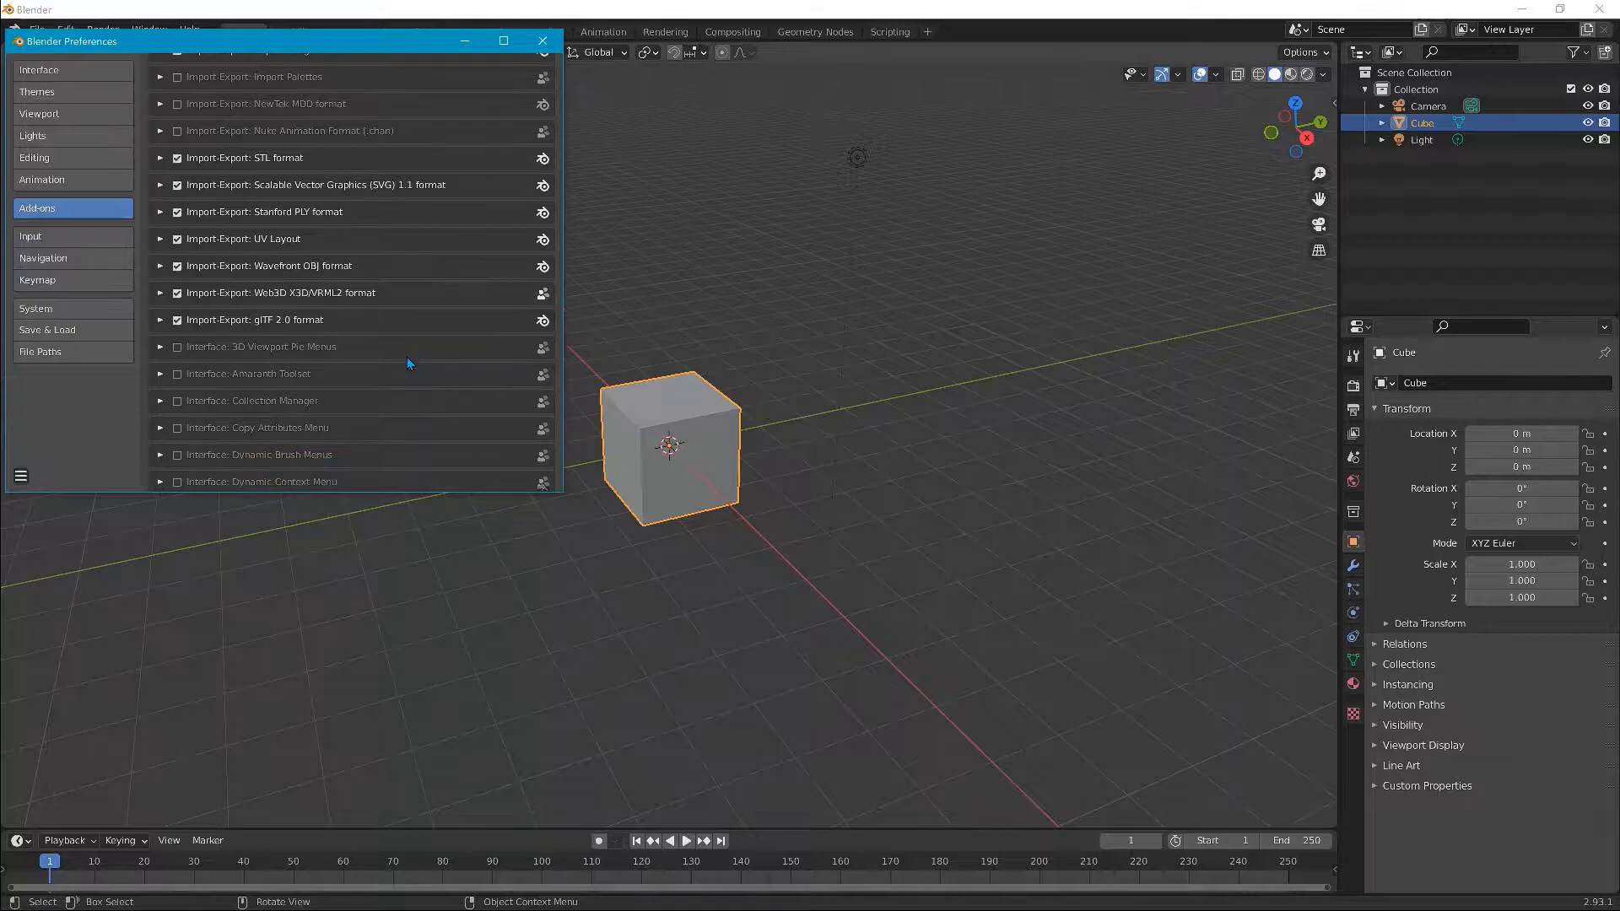
{"action": "scroll", "coordinate": [407, 364], "scroll_direction": "down", "scroll_amount": 2}
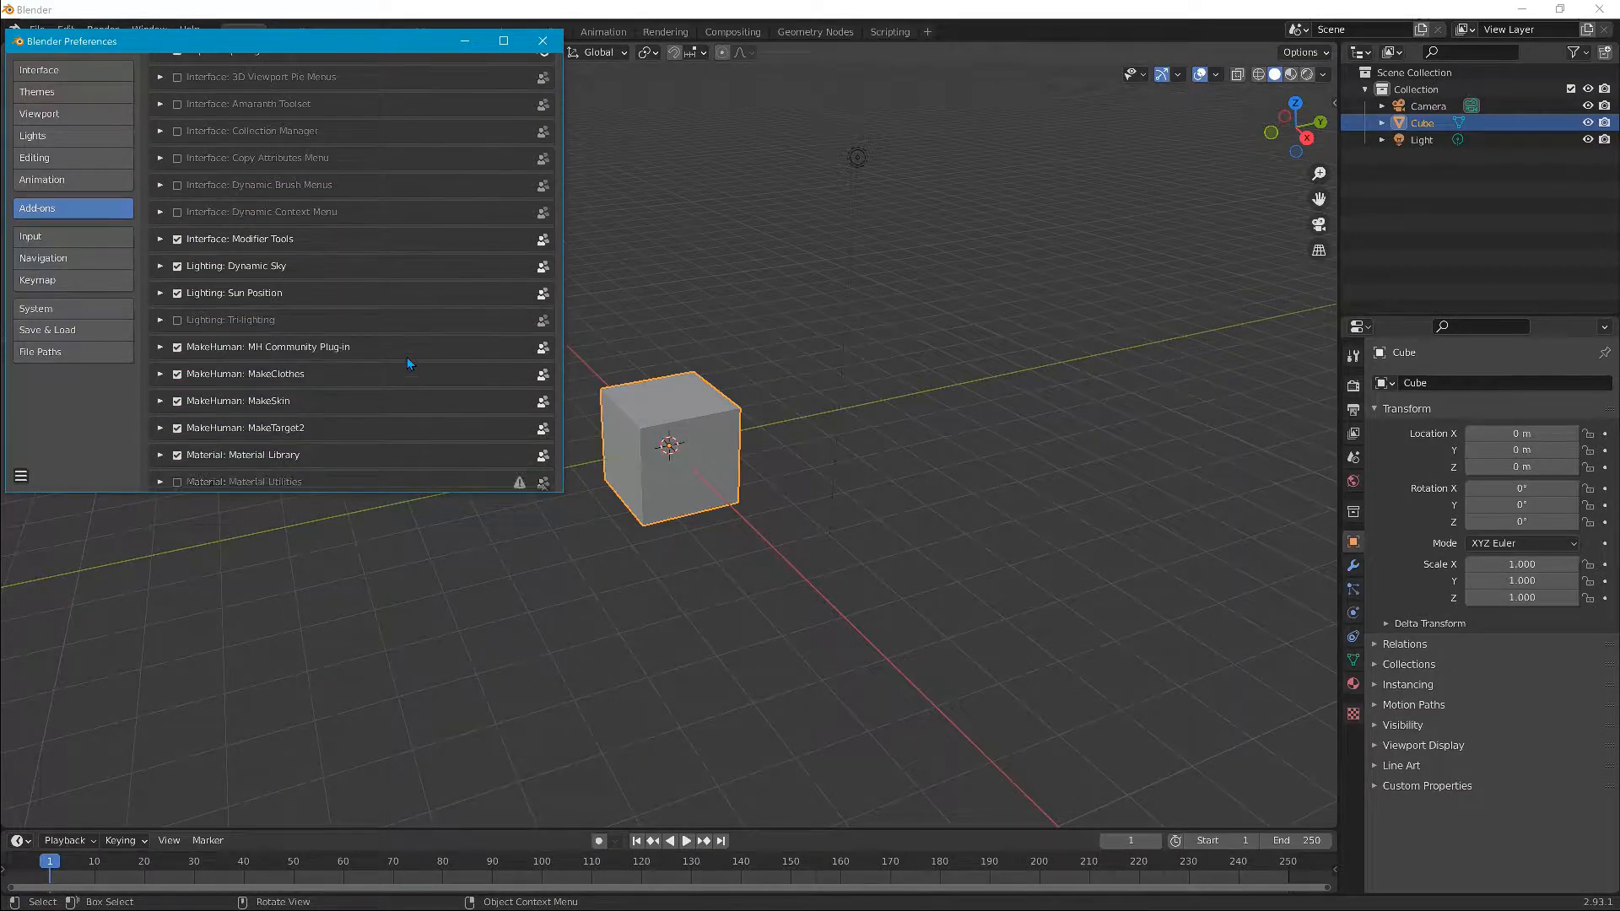
{"action": "scroll", "coordinate": [417, 363], "scroll_direction": "up", "scroll_amount": 9}
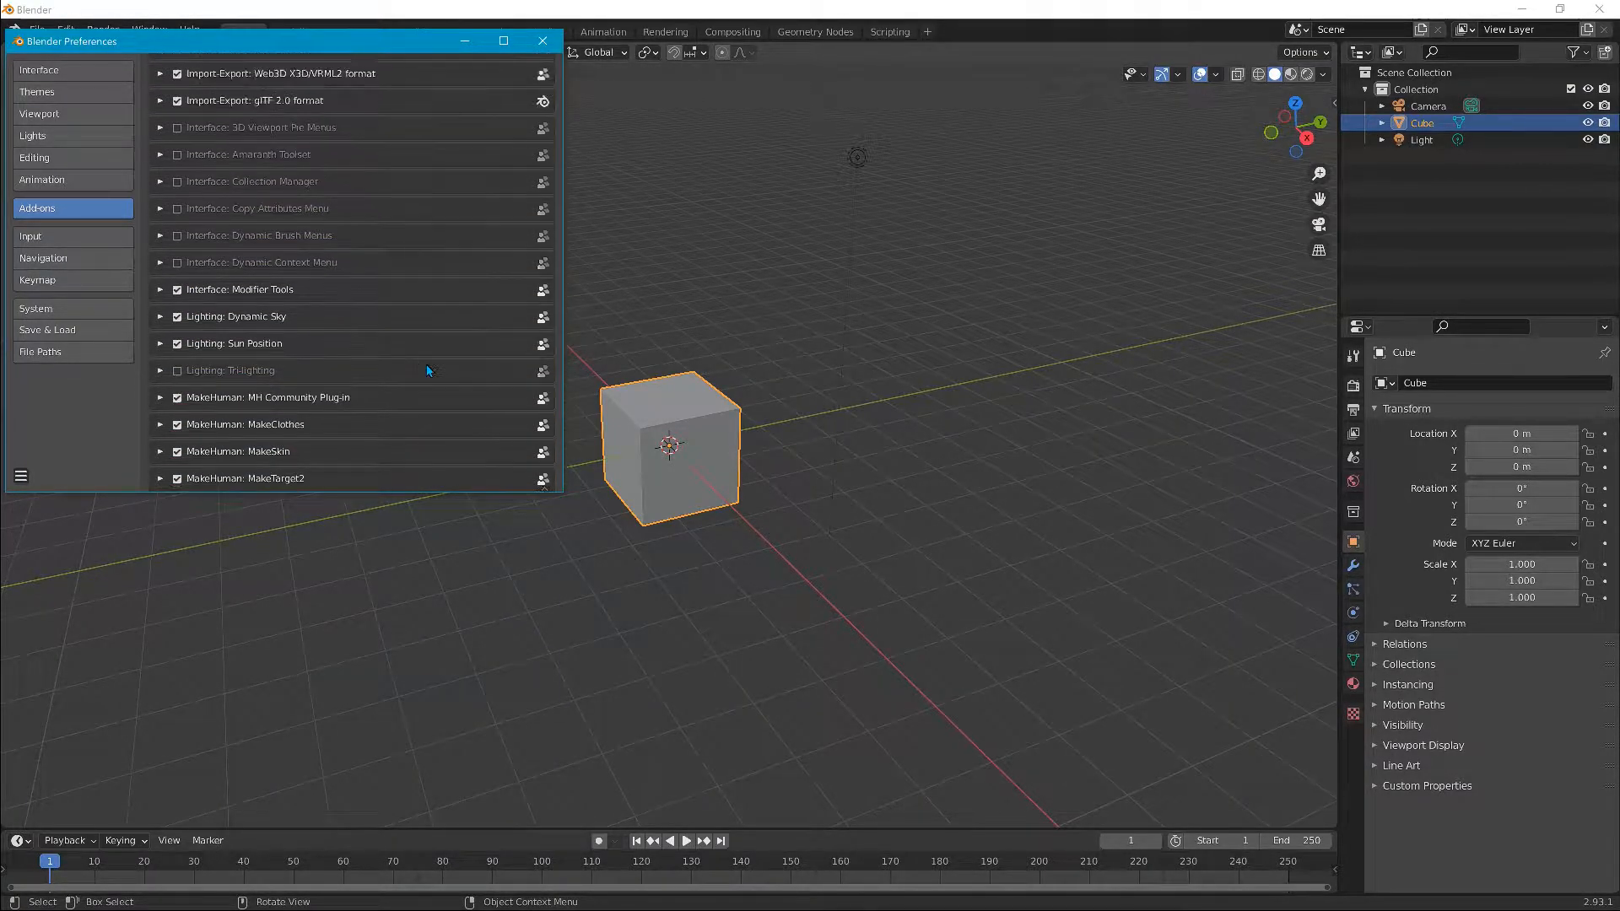
{"action": "scroll", "coordinate": [425, 300], "scroll_direction": "up", "scroll_amount": 20}
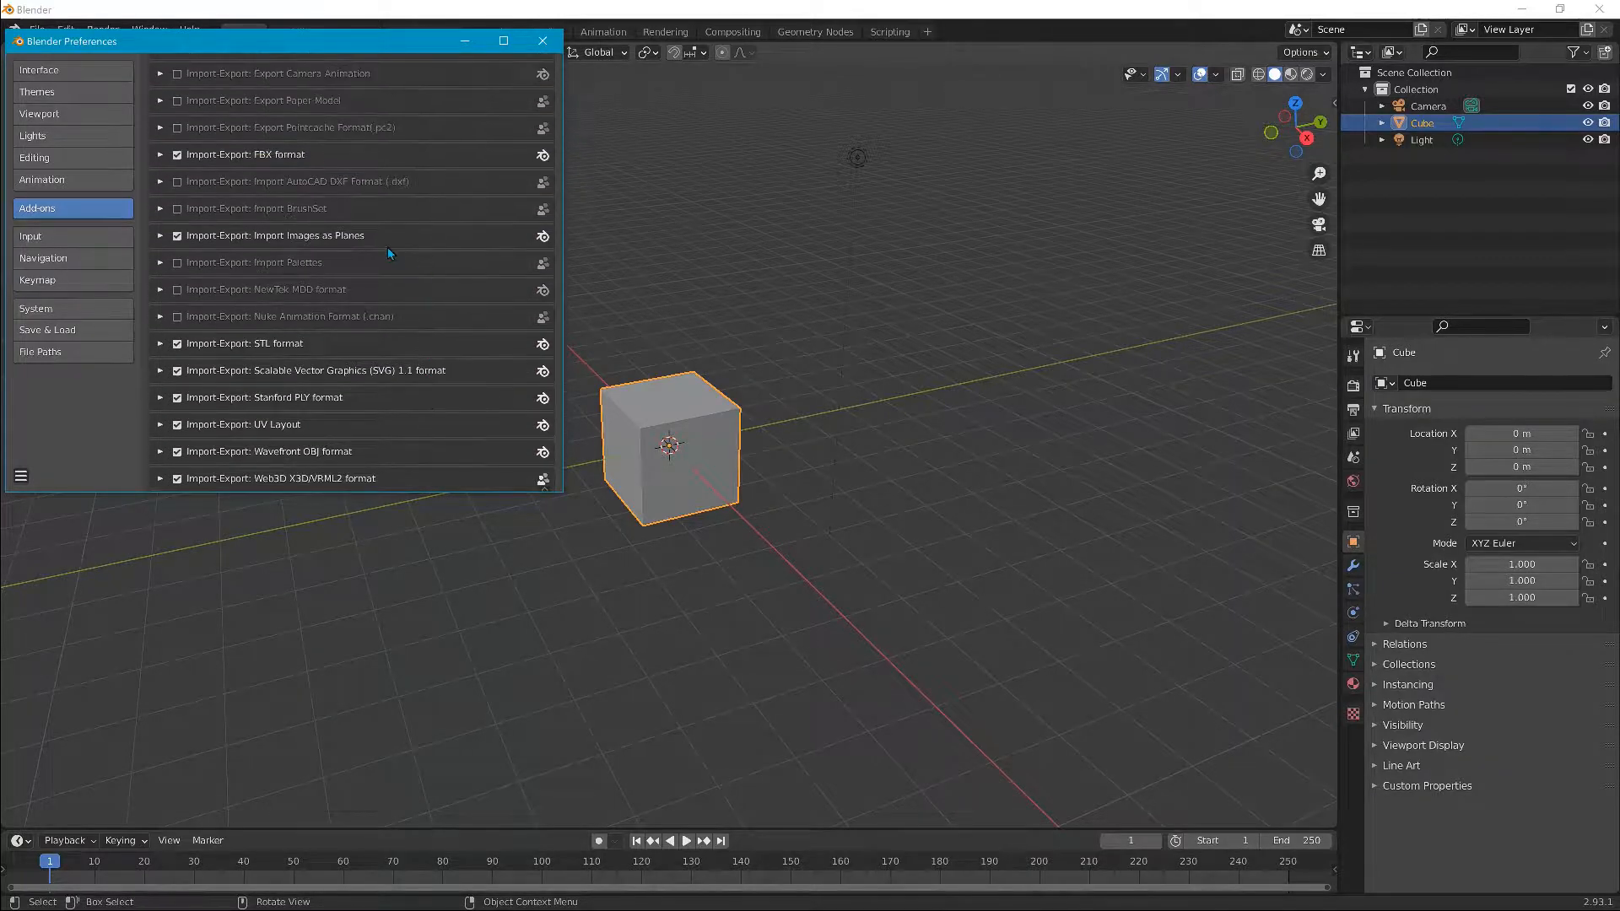
{"action": "scroll", "coordinate": [382, 200], "scroll_direction": "up", "scroll_amount": 18}
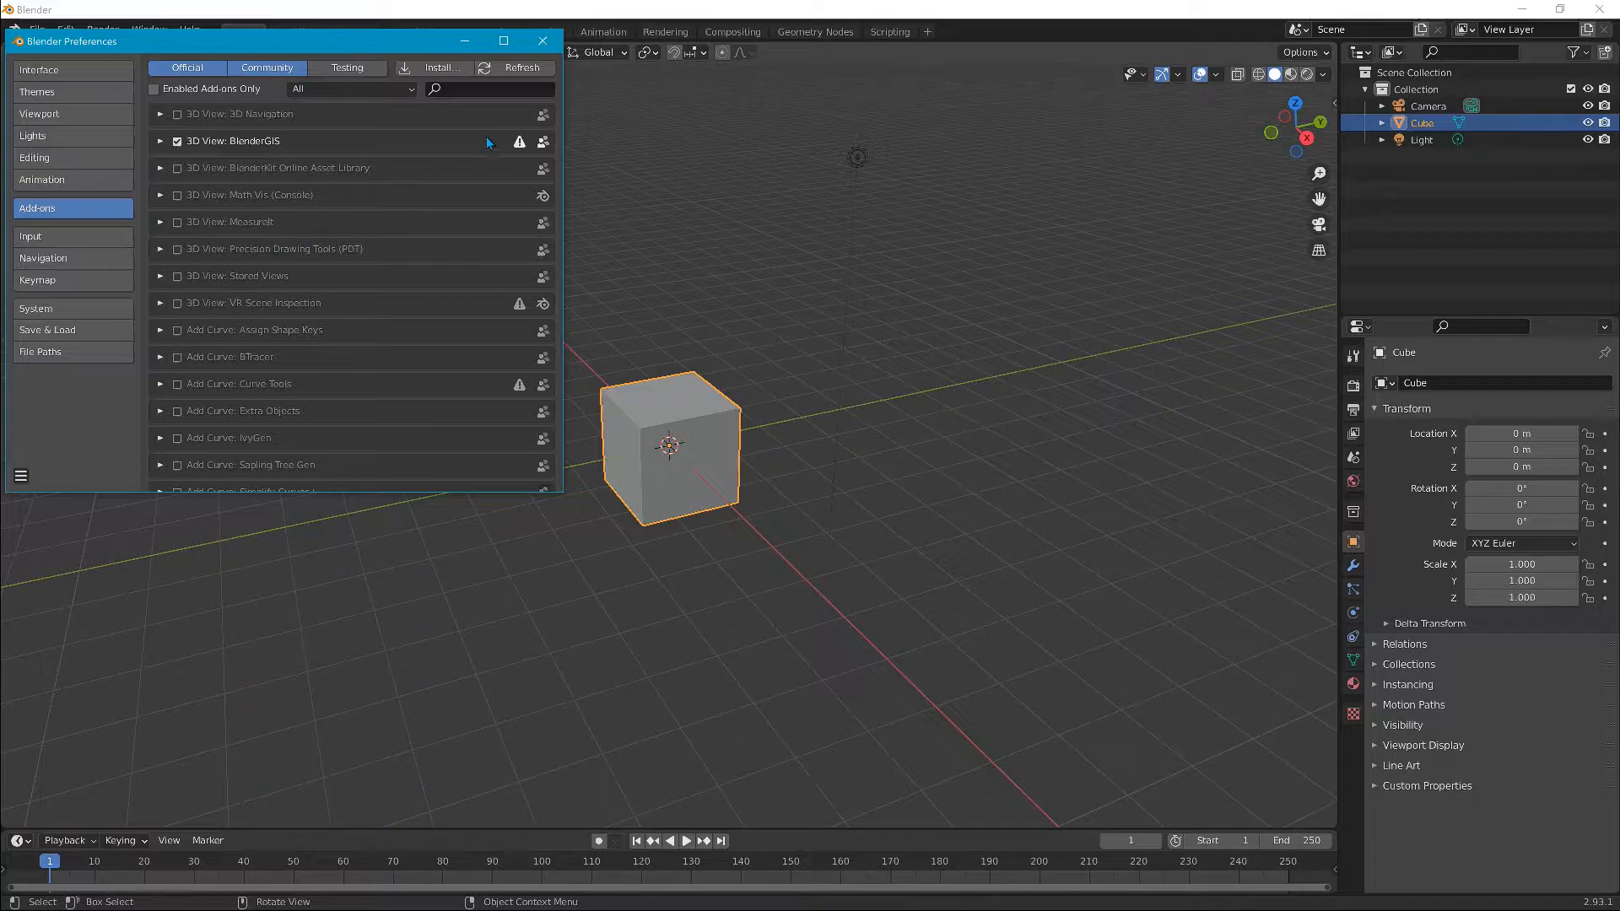
Step: Filter the add-ons by "jbe" to check the JBeam exporter entry, and close the preferences
{"action": "left_click", "coordinate": [490, 89]}
{"action": "type", "text": "jbe"}
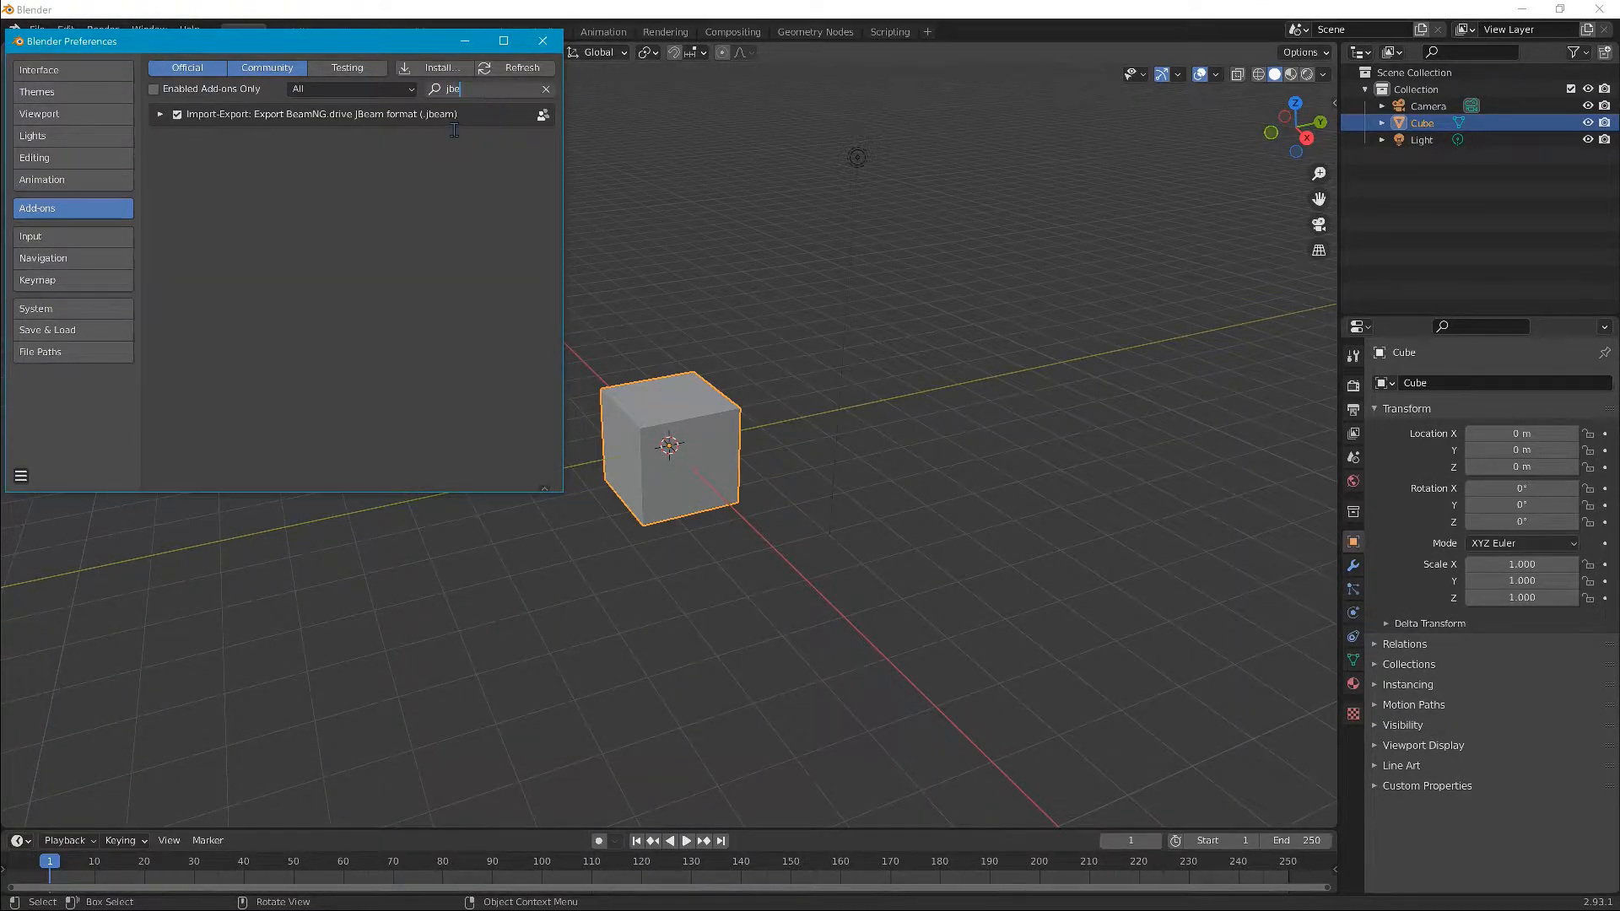
{"action": "key", "text": "Return"}
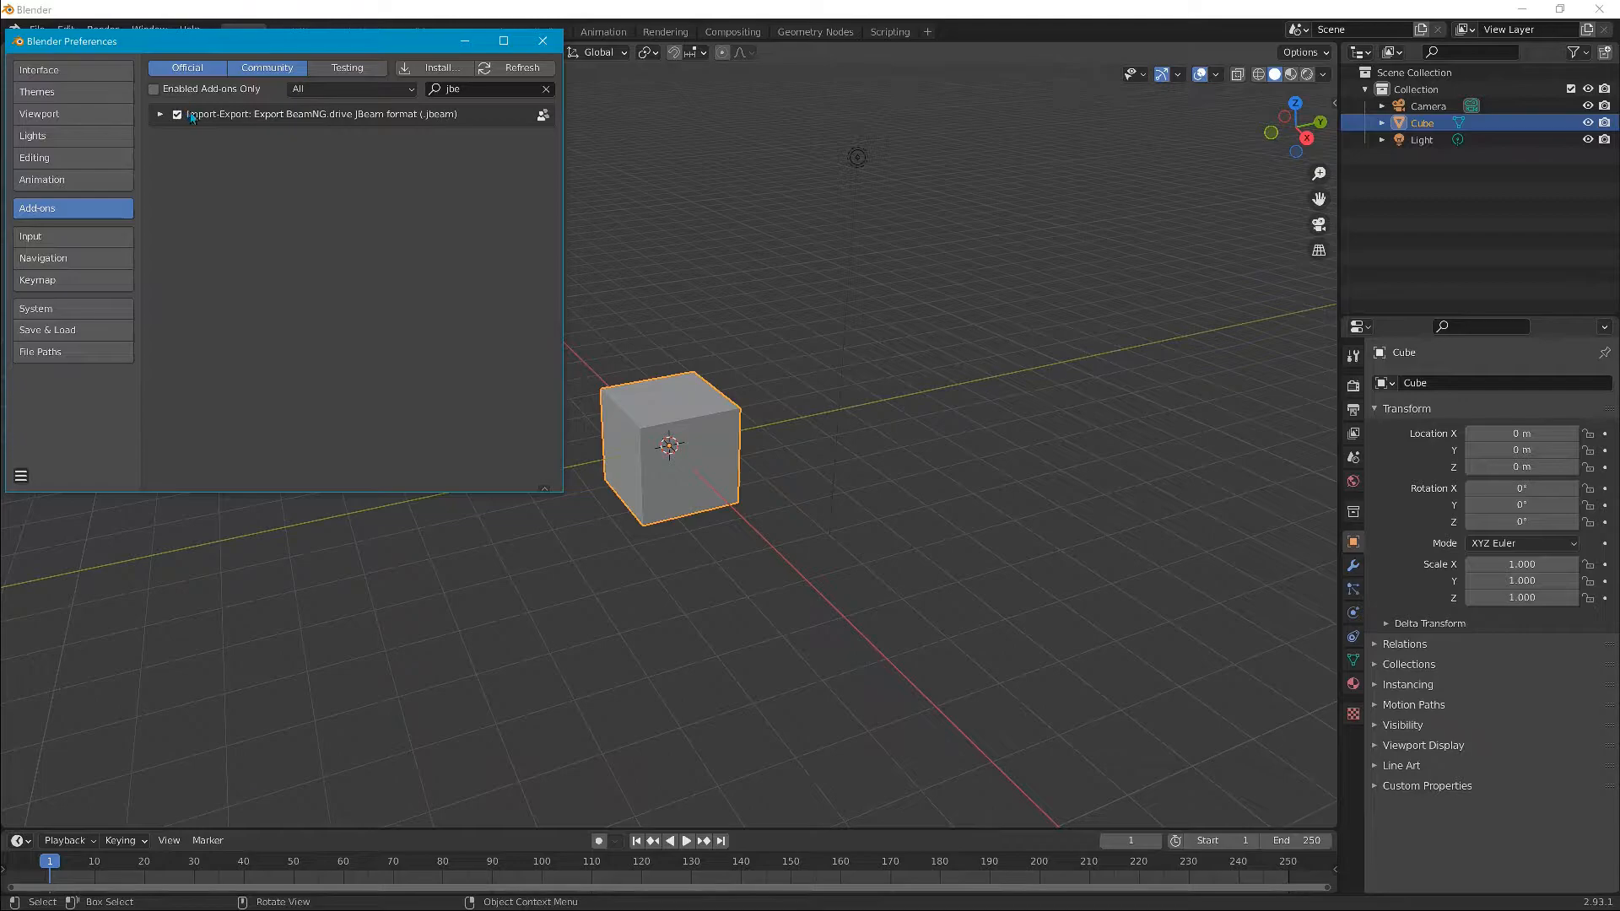
{"action": "left_click", "coordinate": [540, 39]}
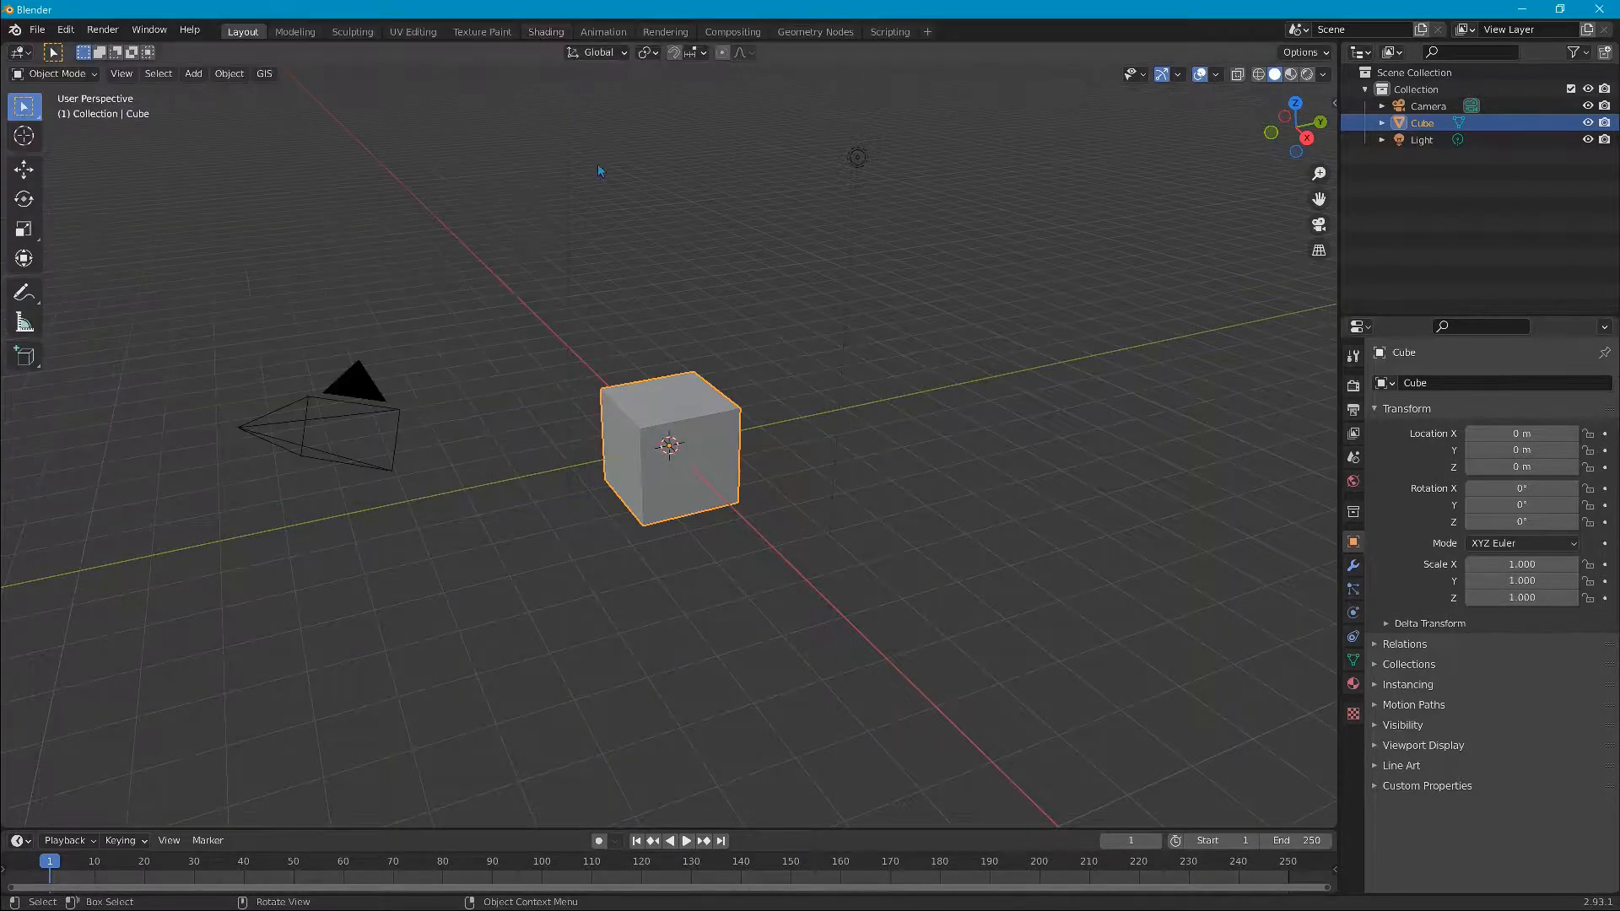
Step: Delete the default cube and add a UV sphere mesh at the origin
{"action": "key", "text": "Delete"}
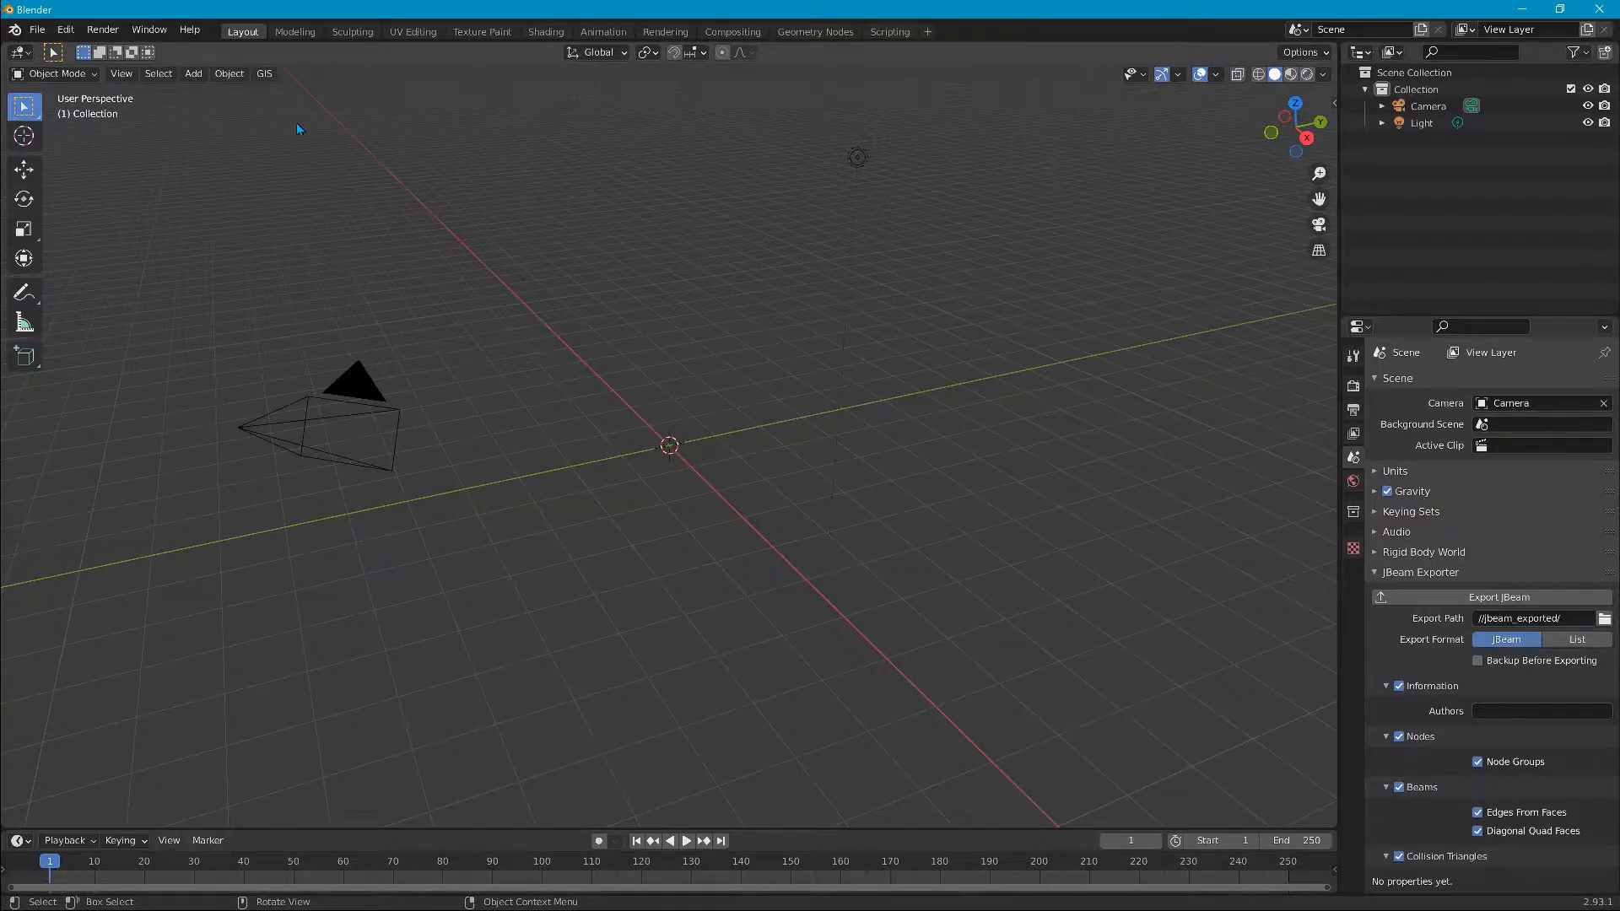
{"action": "left_click", "coordinate": [229, 75]}
{"action": "mouse_move", "coordinate": [194, 76]}
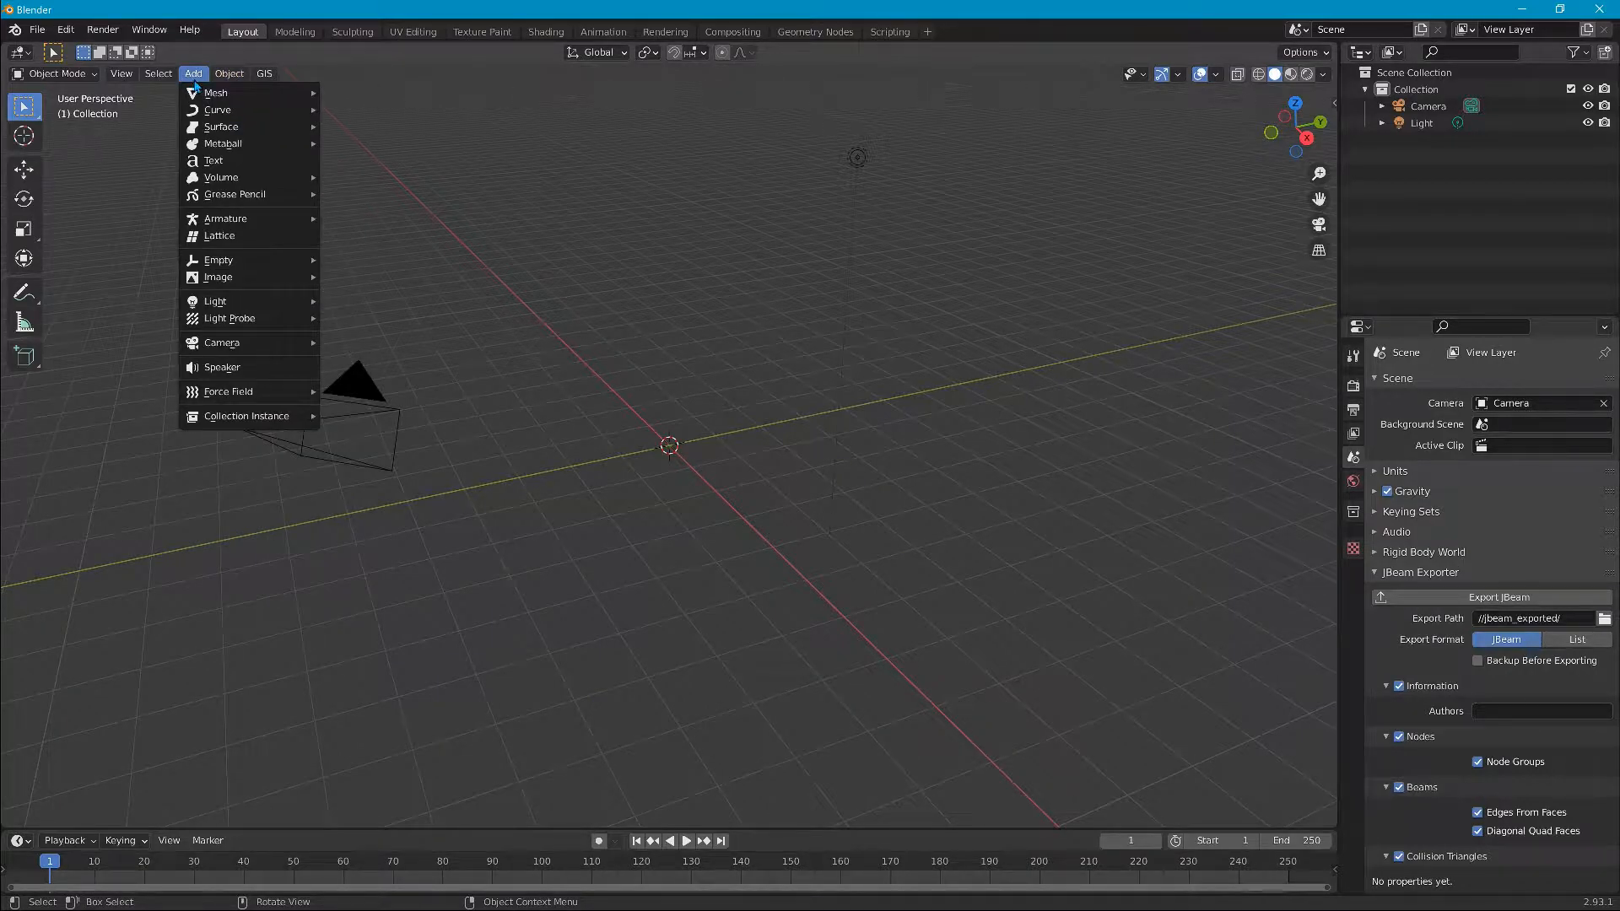
{"action": "mouse_move", "coordinate": [254, 118]}
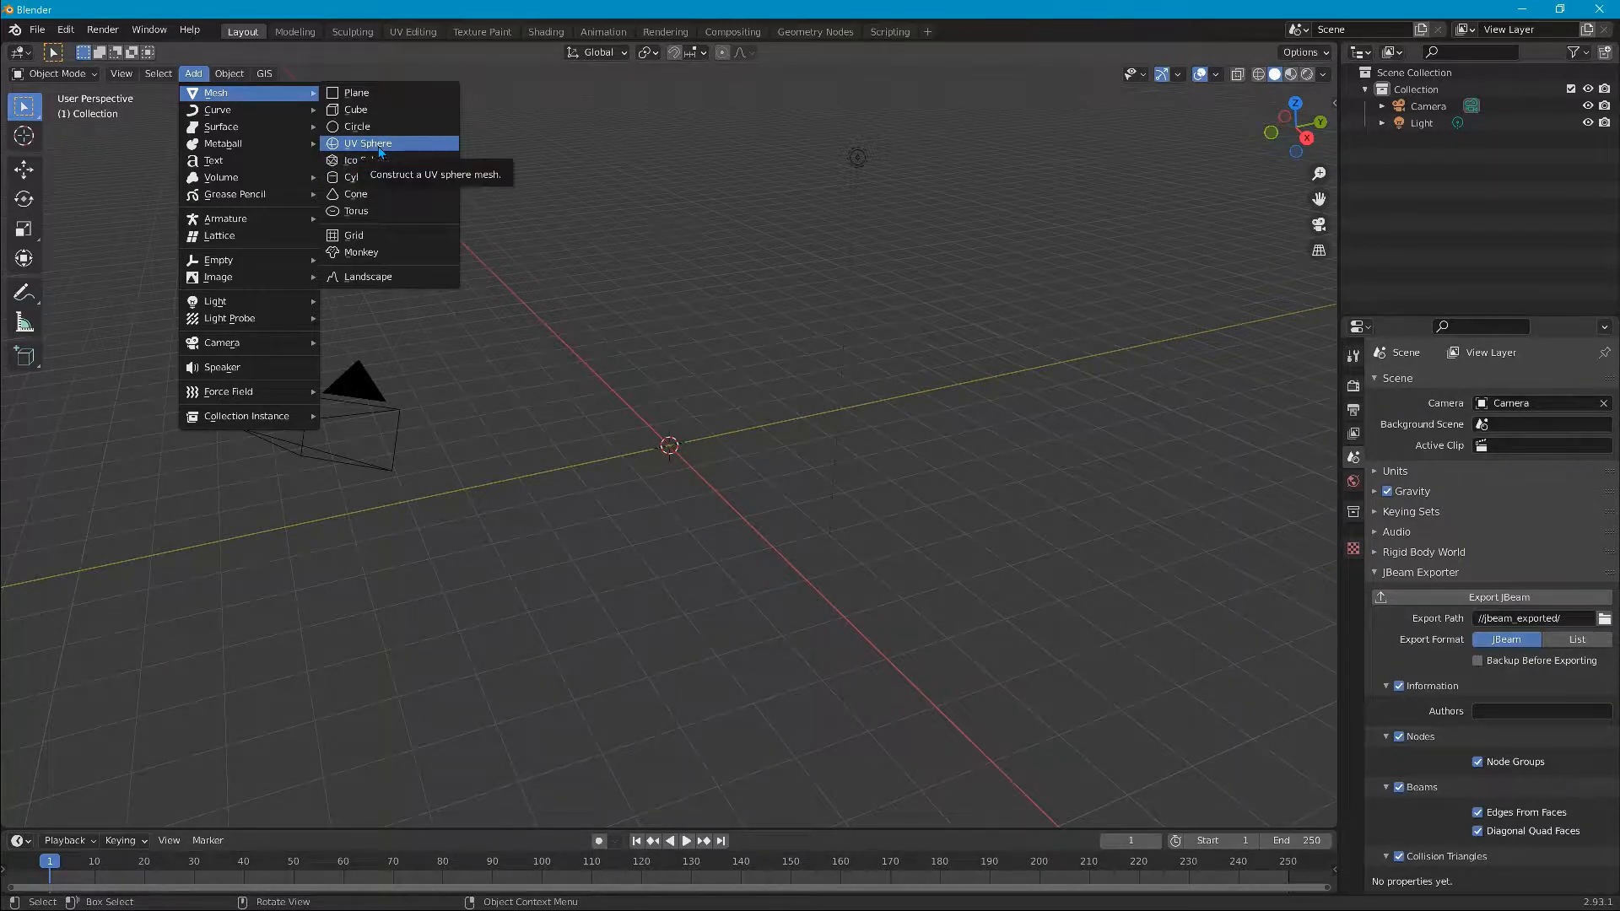
{"action": "left_click", "coordinate": [380, 152]}
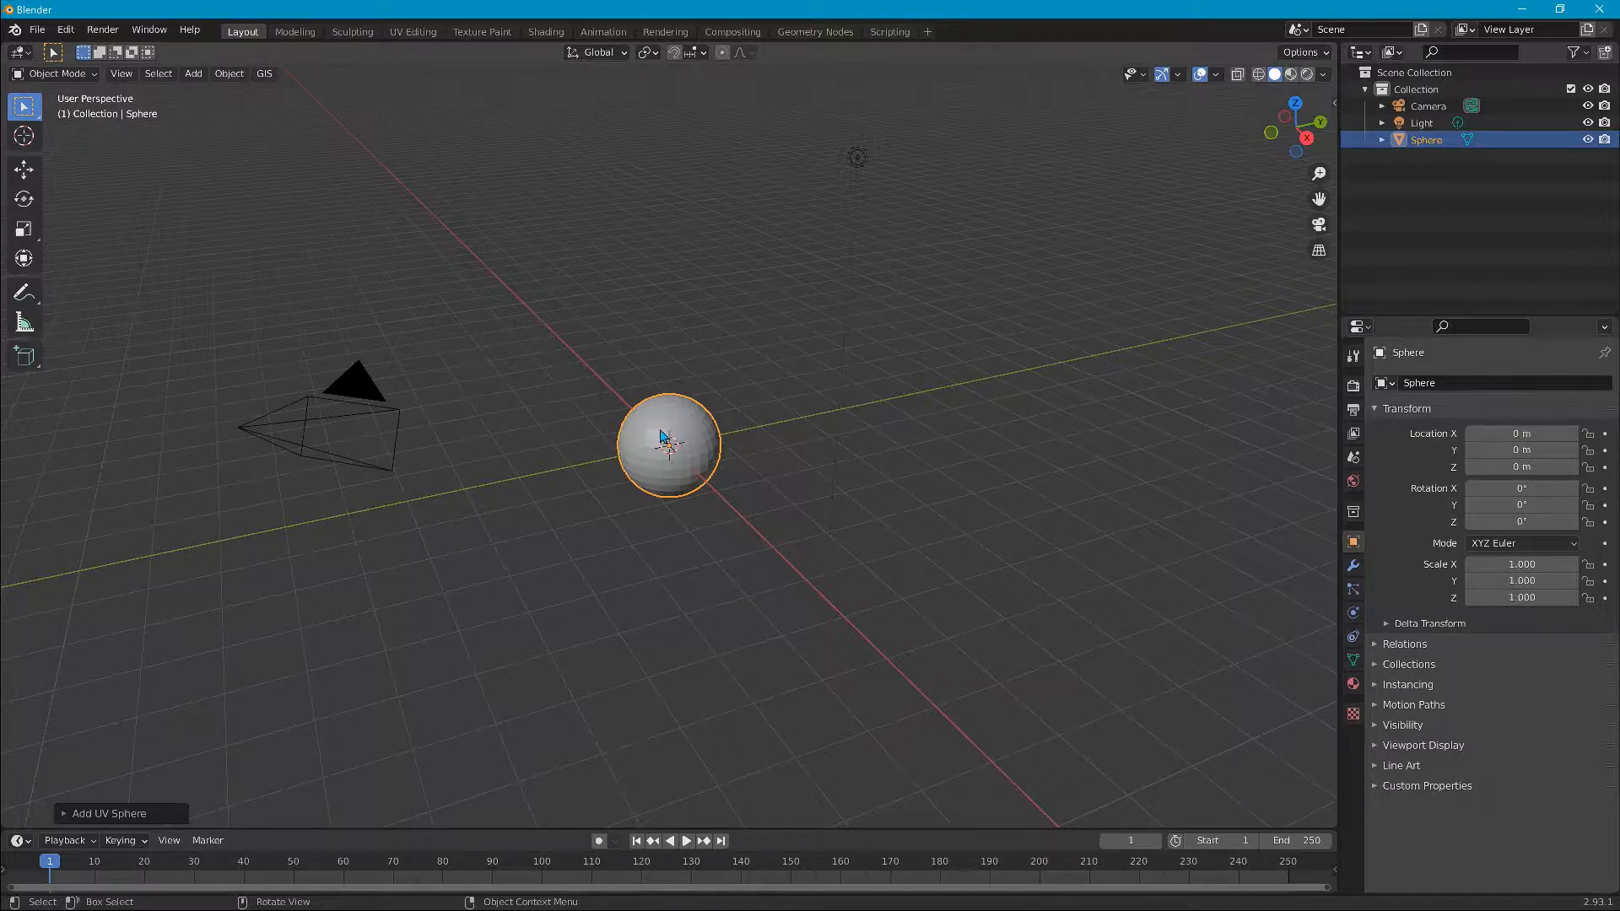
Step: Scale the sphere up to about 2.54 and raise it along Z to about 3.18 m in the right view
{"action": "key", "text": "s"}
{"action": "left_click", "coordinate": [689, 409]}
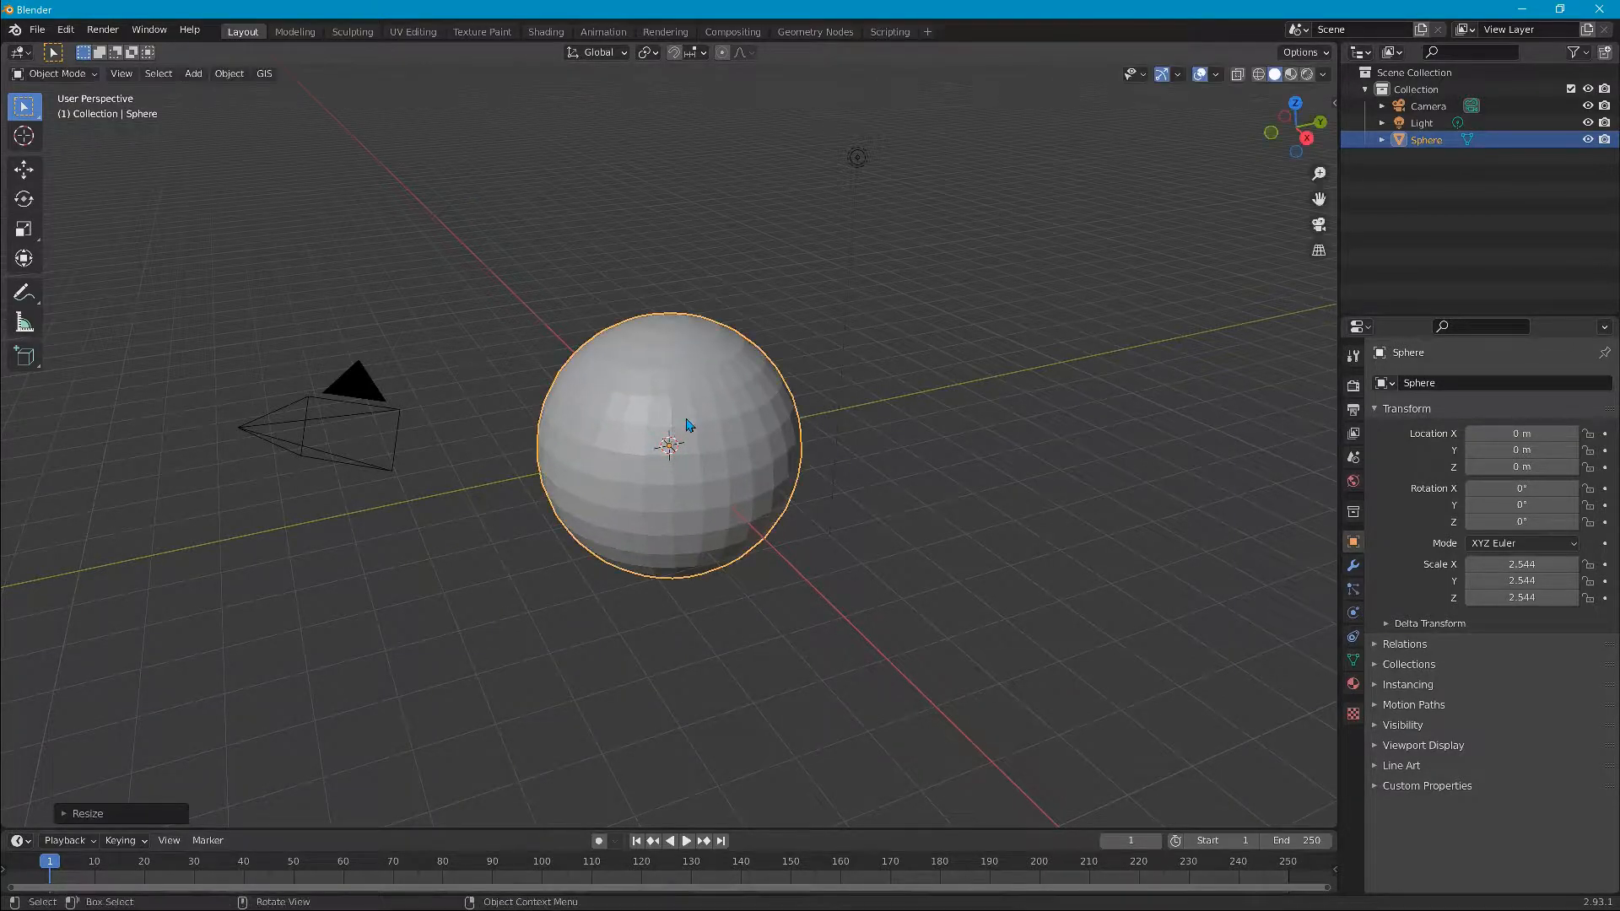
{"action": "left_click", "coordinate": [1306, 139]}
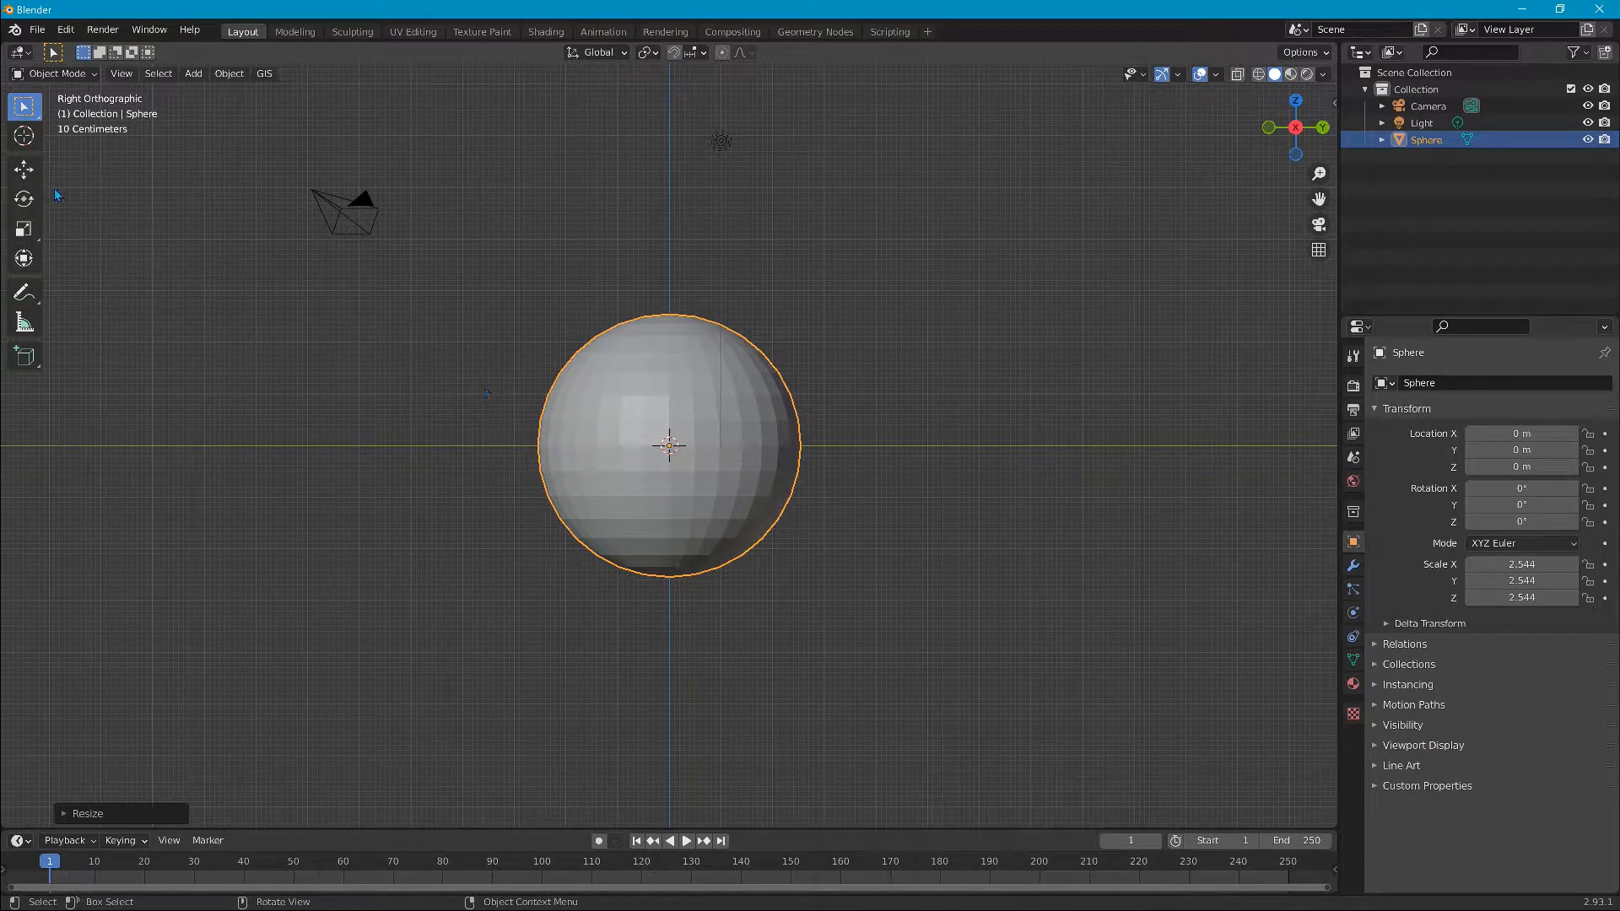
{"action": "left_click", "coordinate": [24, 170]}
{"action": "left_click_drag", "start_coordinate": [669, 386], "coordinate": [671, 221]}
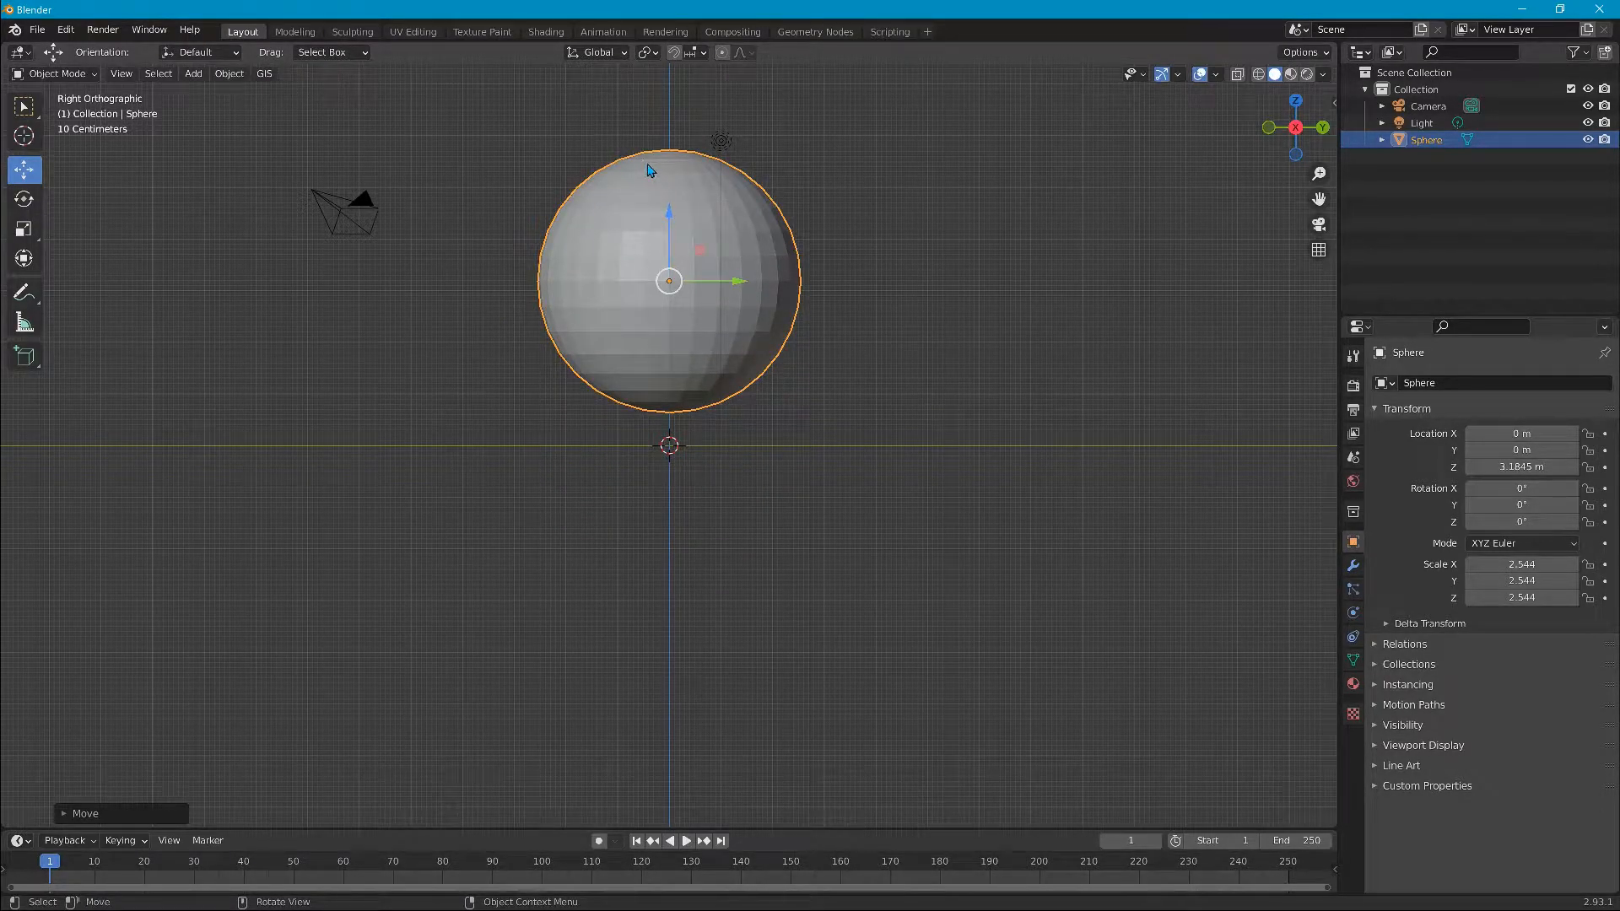
Step: Apply all transforms to the sphere
{"action": "left_click", "coordinate": [231, 76]}
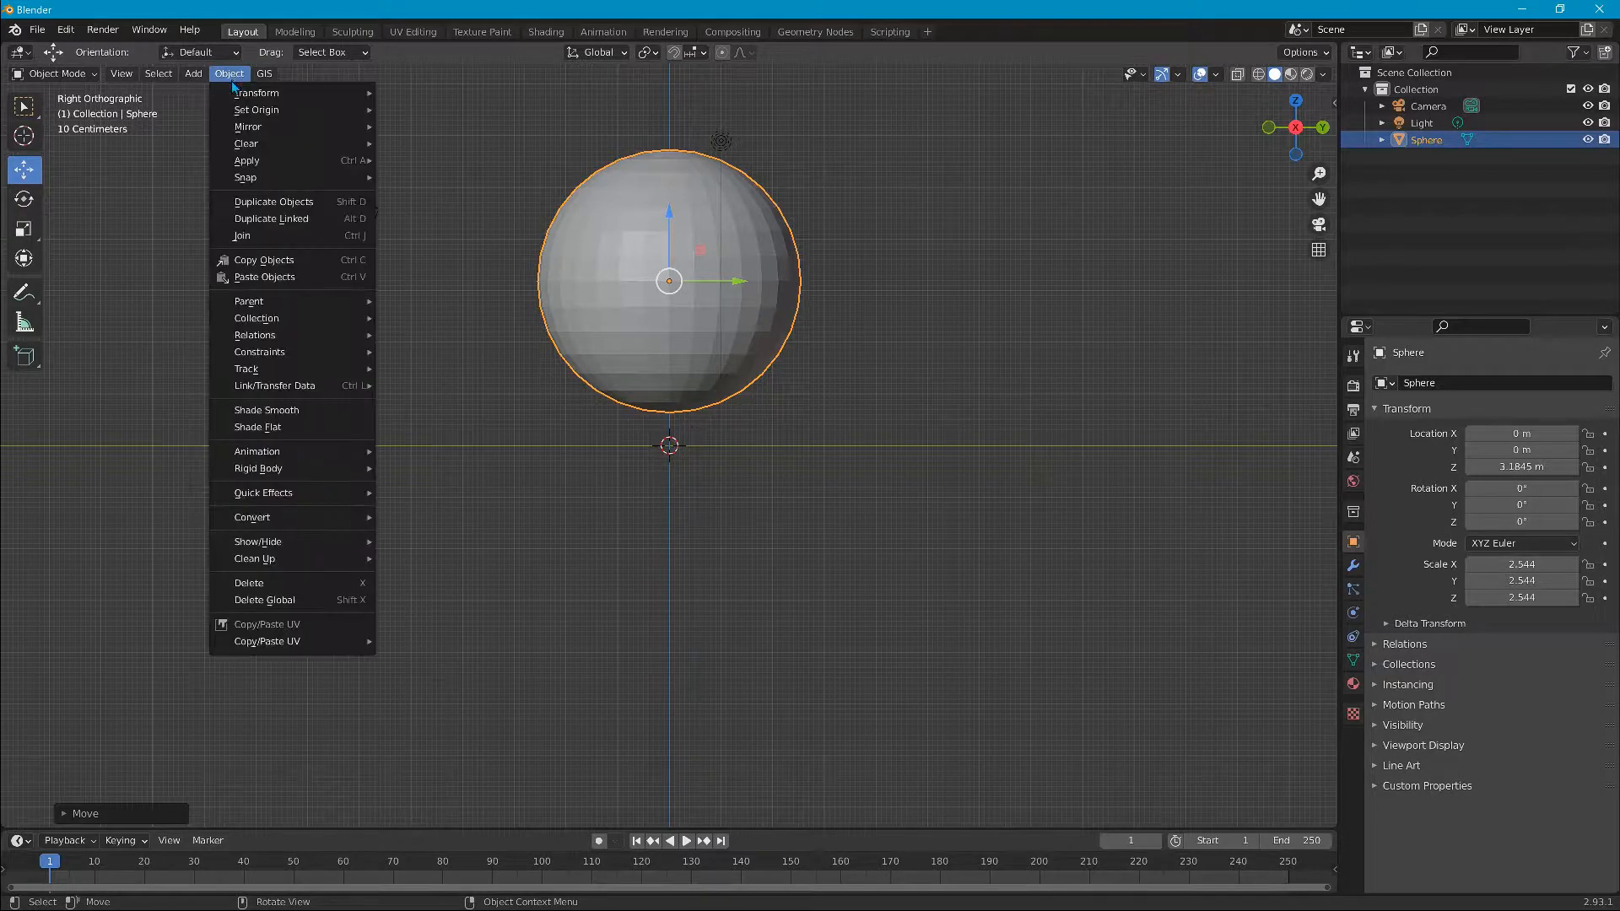
{"action": "mouse_move", "coordinate": [267, 158]}
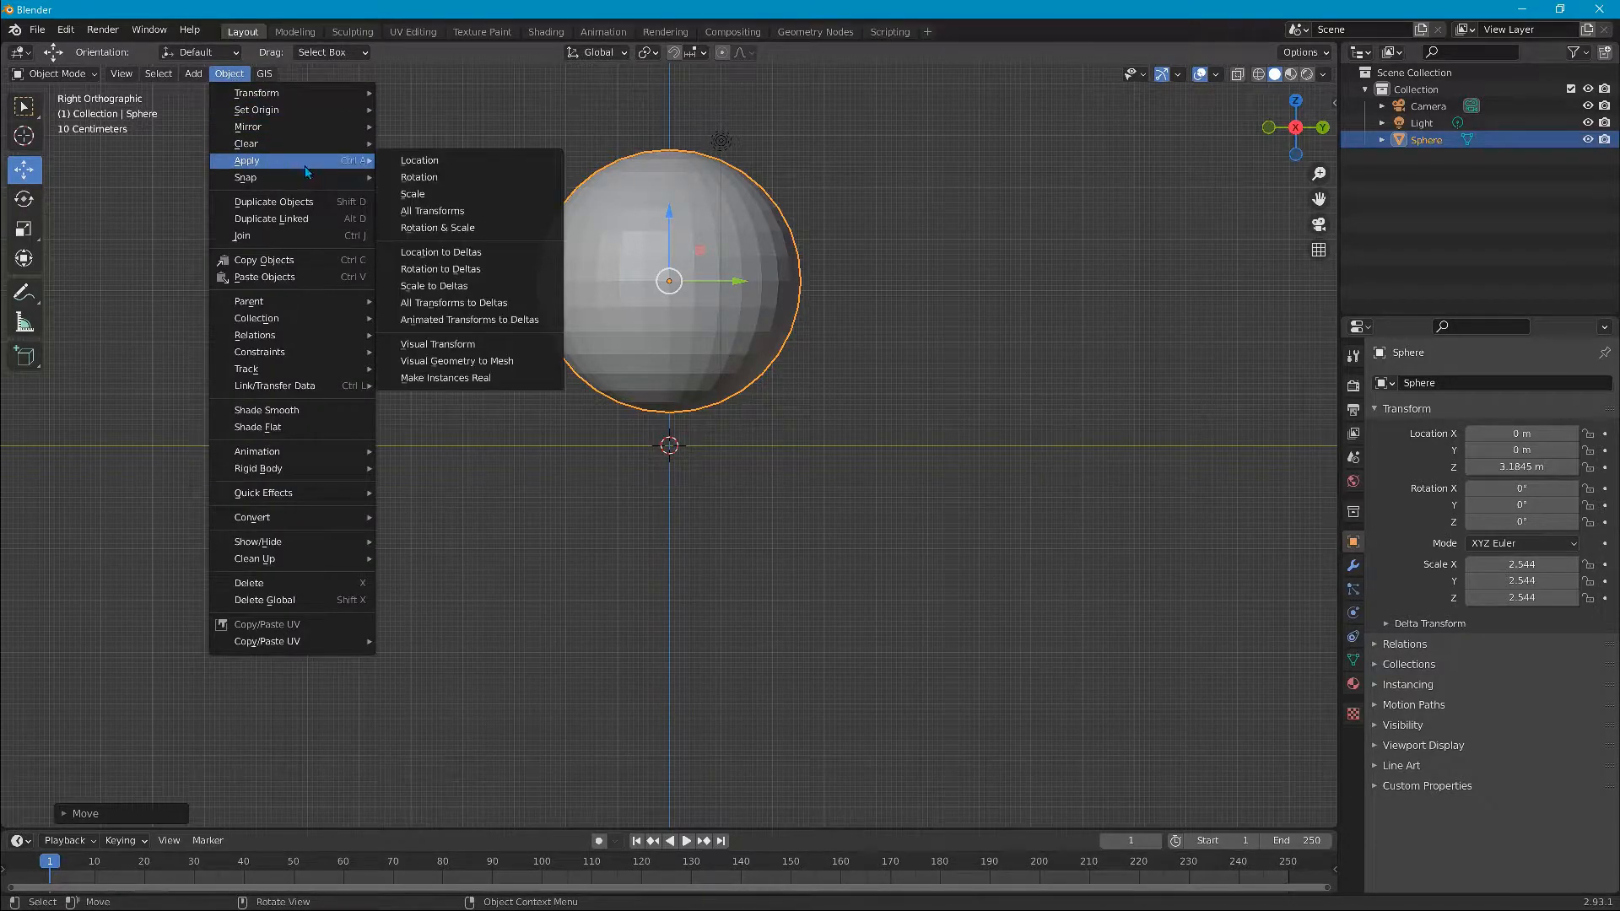
{"action": "left_click", "coordinate": [428, 213]}
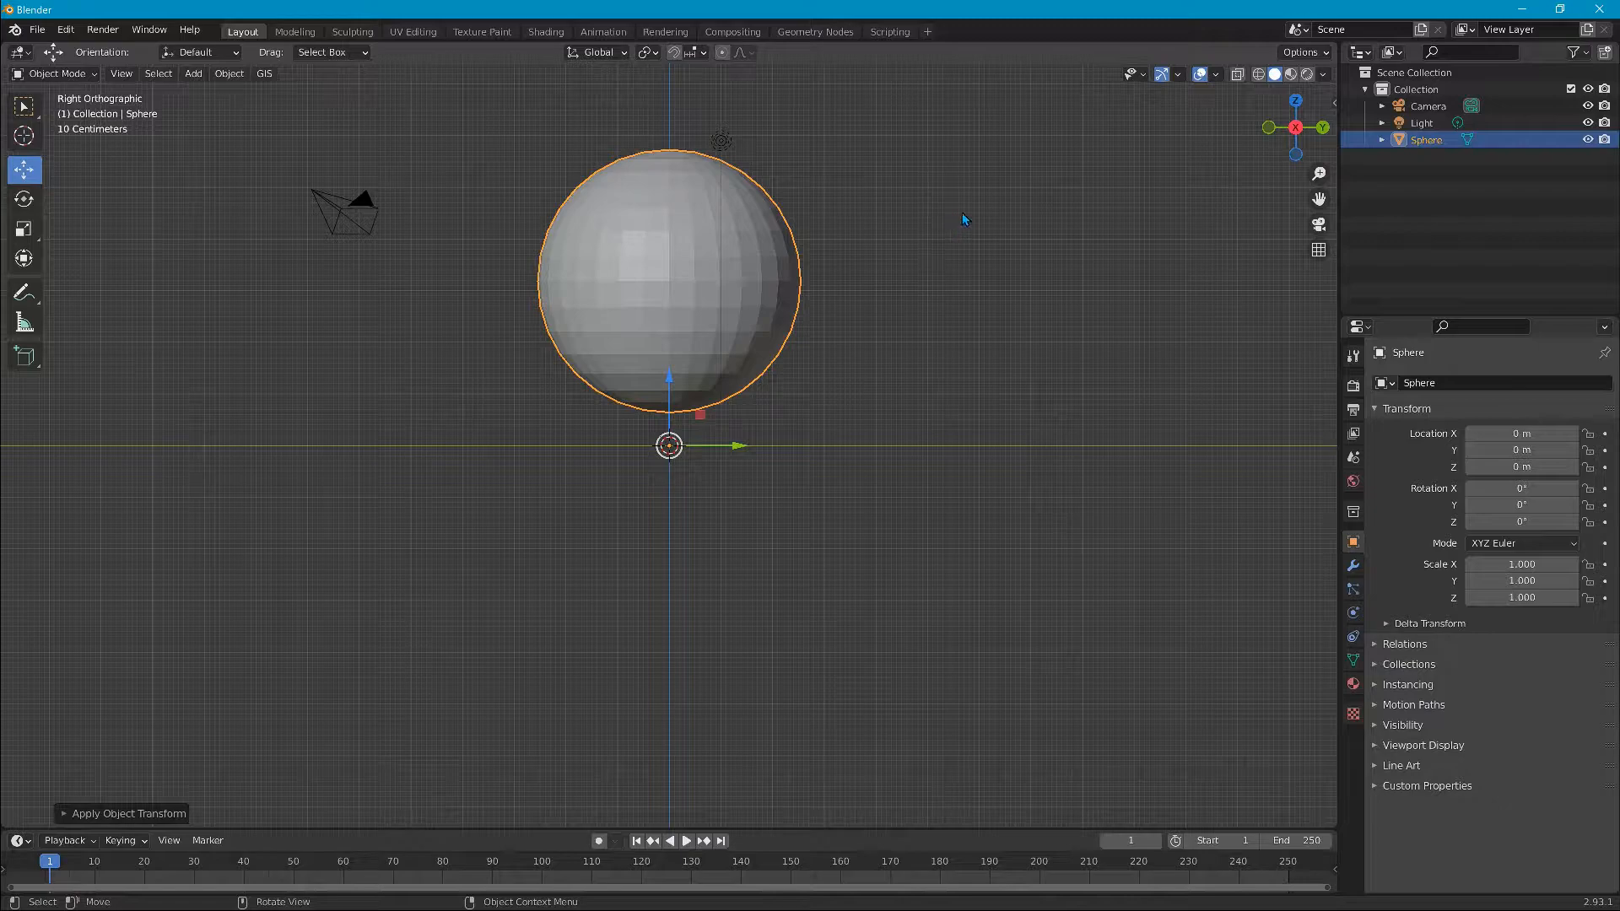
Step: Delete the camera and the light from the scene collection
{"action": "left_click", "coordinate": [1422, 110]}
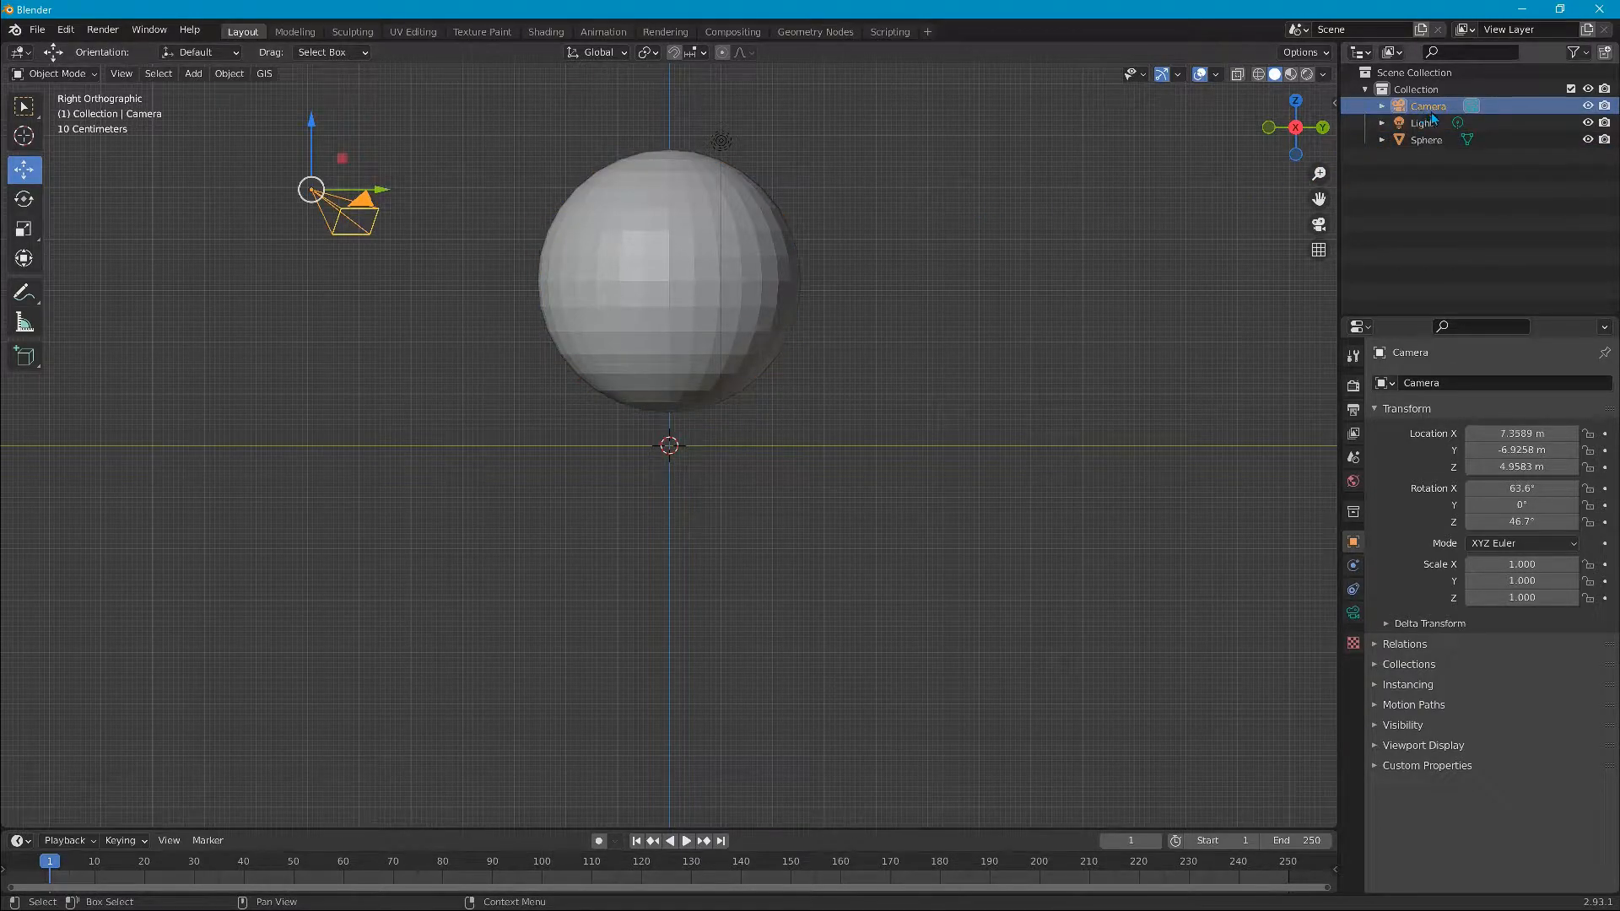
{"action": "key", "text": "Delete"}
{"action": "left_click", "coordinate": [1427, 108]}
{"action": "key", "text": "Delete"}
Step: Rename both the sphere object and its mesh data to new1
{"action": "double_click", "coordinate": [1426, 109]}
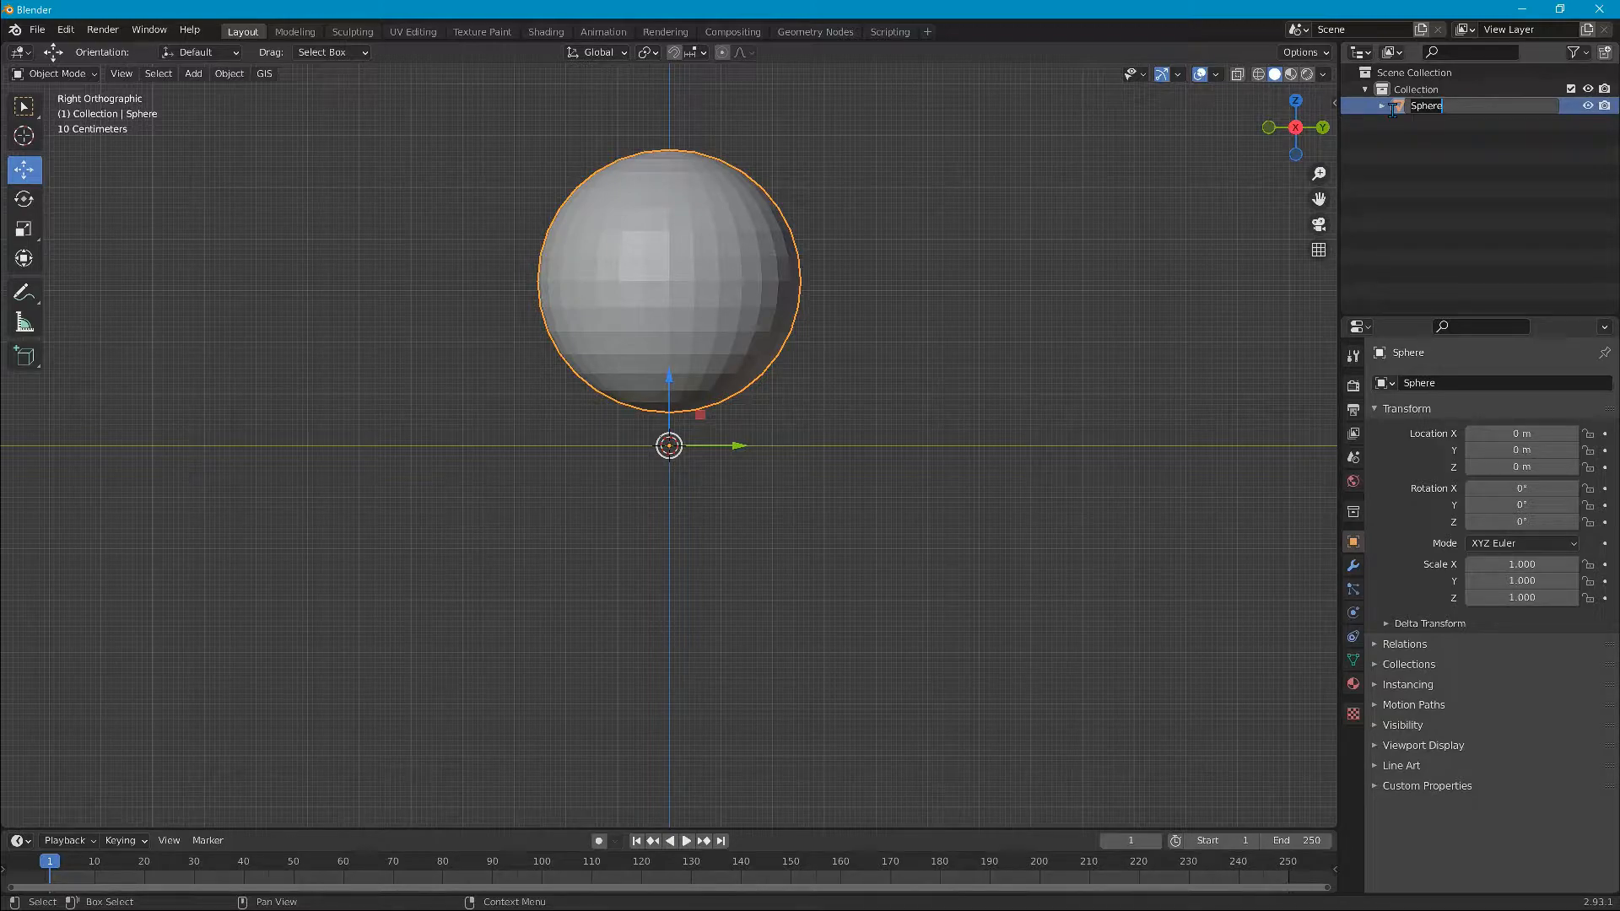
{"action": "type", "text": "new1"}
{"action": "key", "text": "Return"}
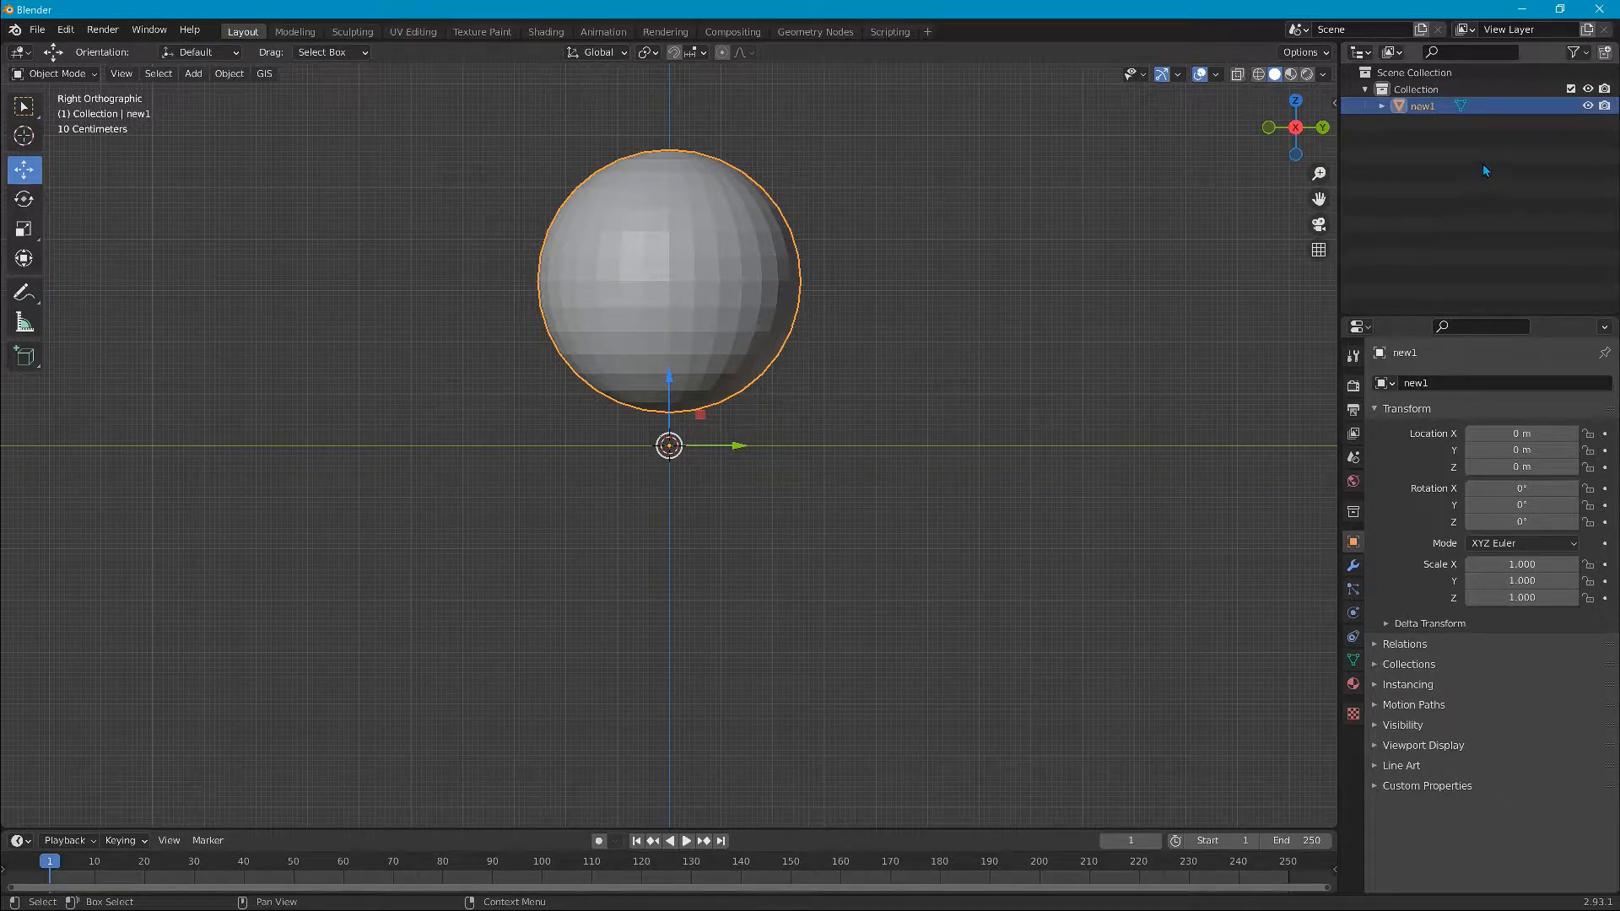
{"action": "left_click", "coordinate": [1382, 105]}
{"action": "double_click", "coordinate": [1441, 124]}
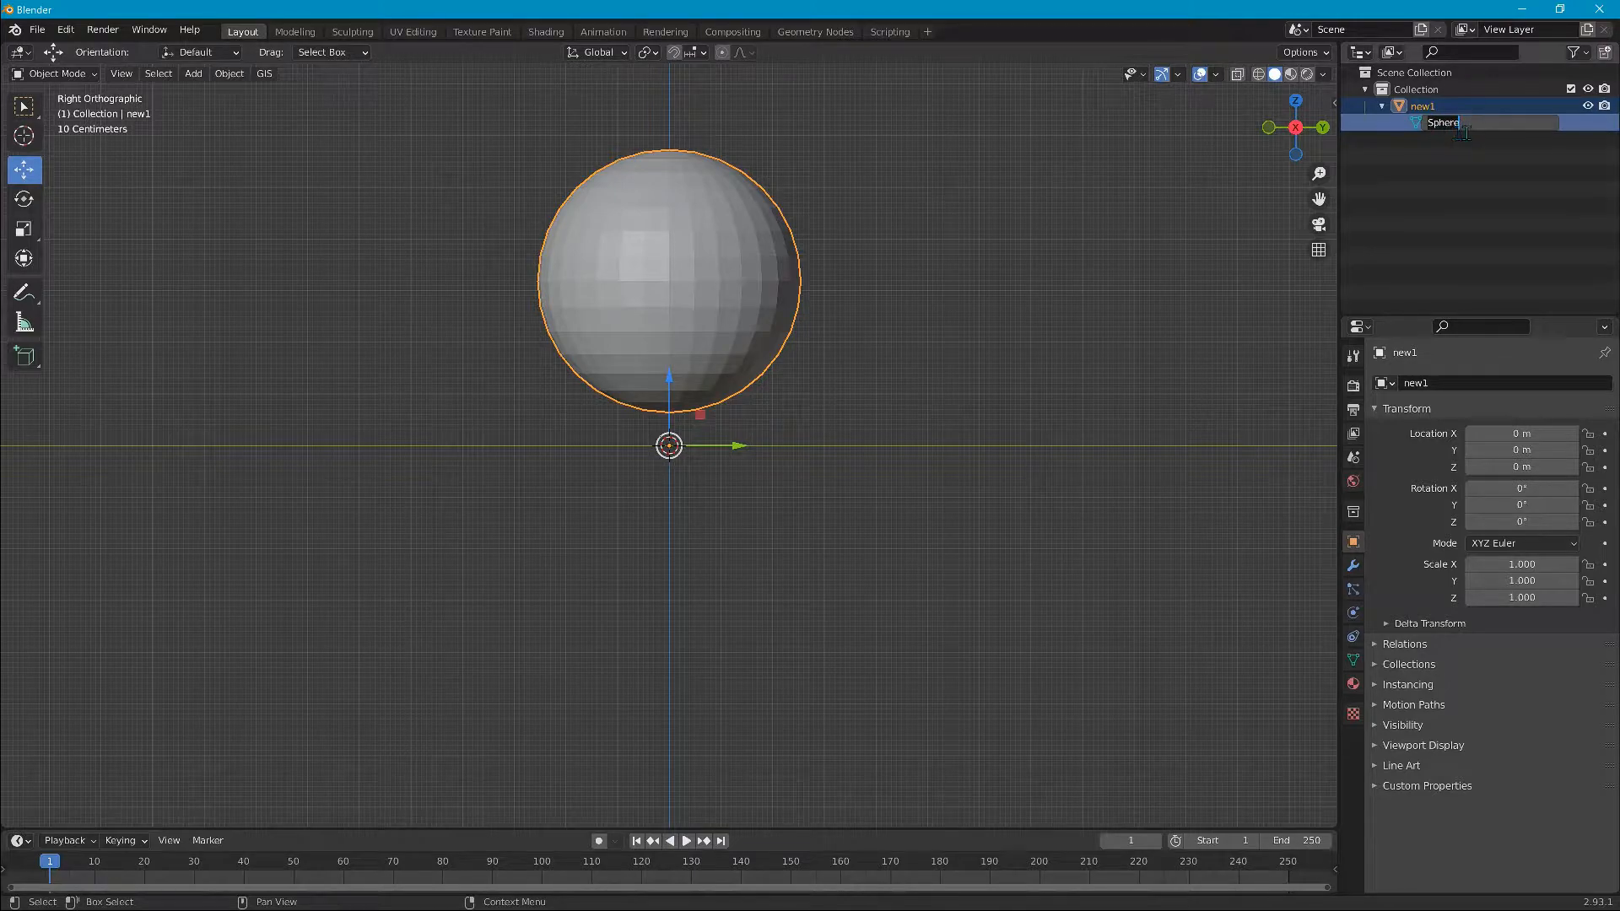
{"action": "type", "text": "new1"}
{"action": "key", "text": "Return"}
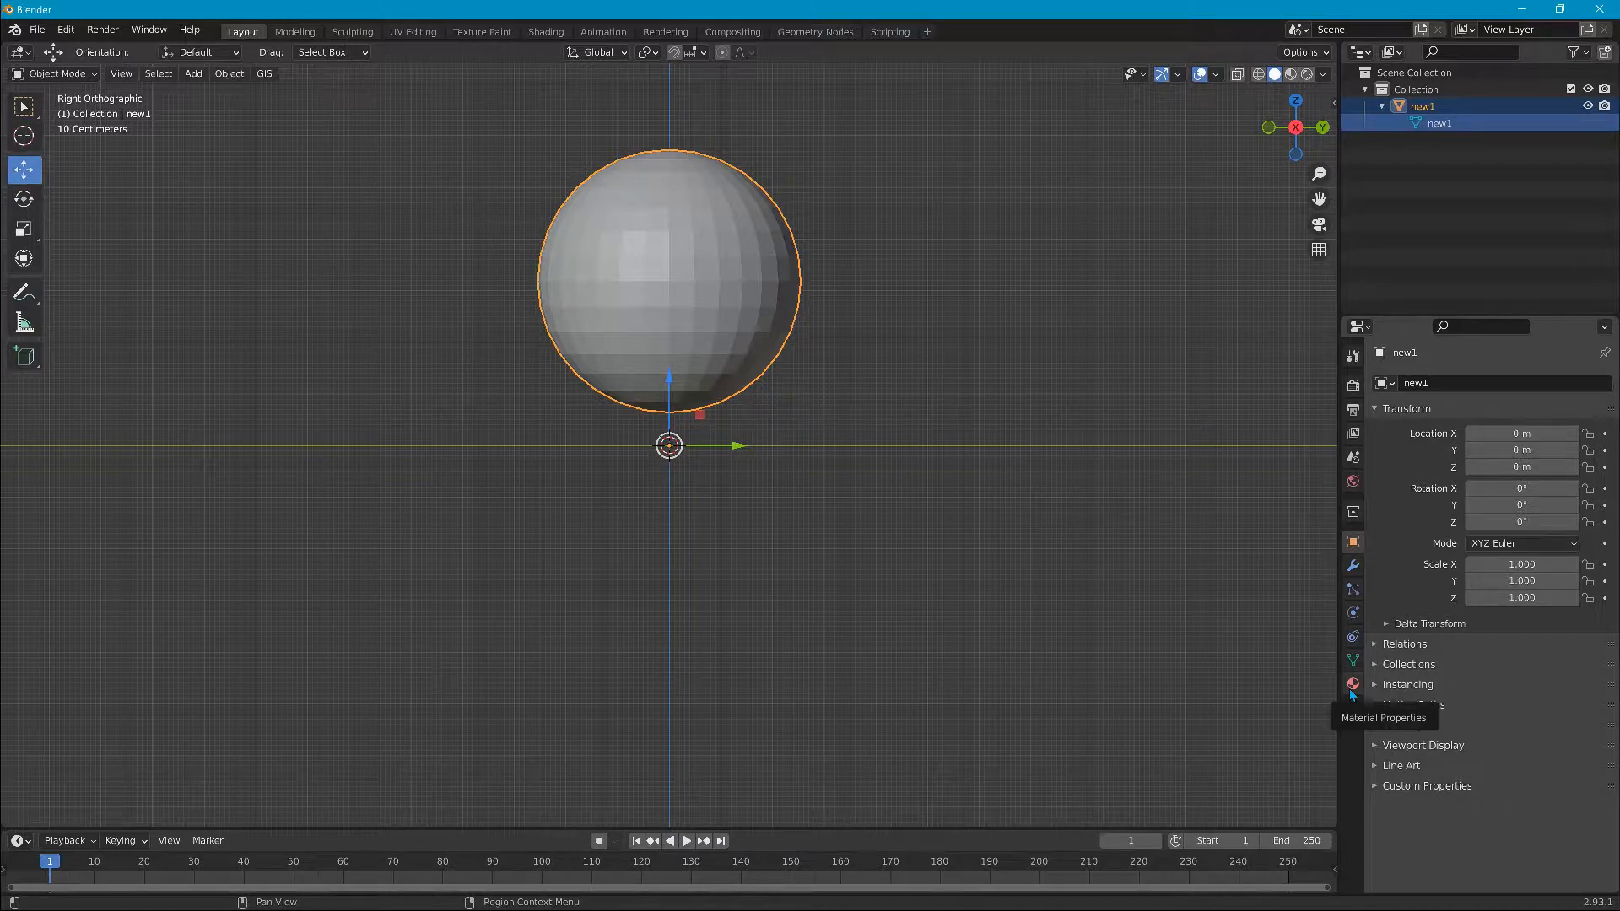
Step: Switch to the desktop, open the 0.23 shortcut in File Explorer and go to the unpacked folder inside mods
{"action": "left_click", "coordinate": [1527, 10]}
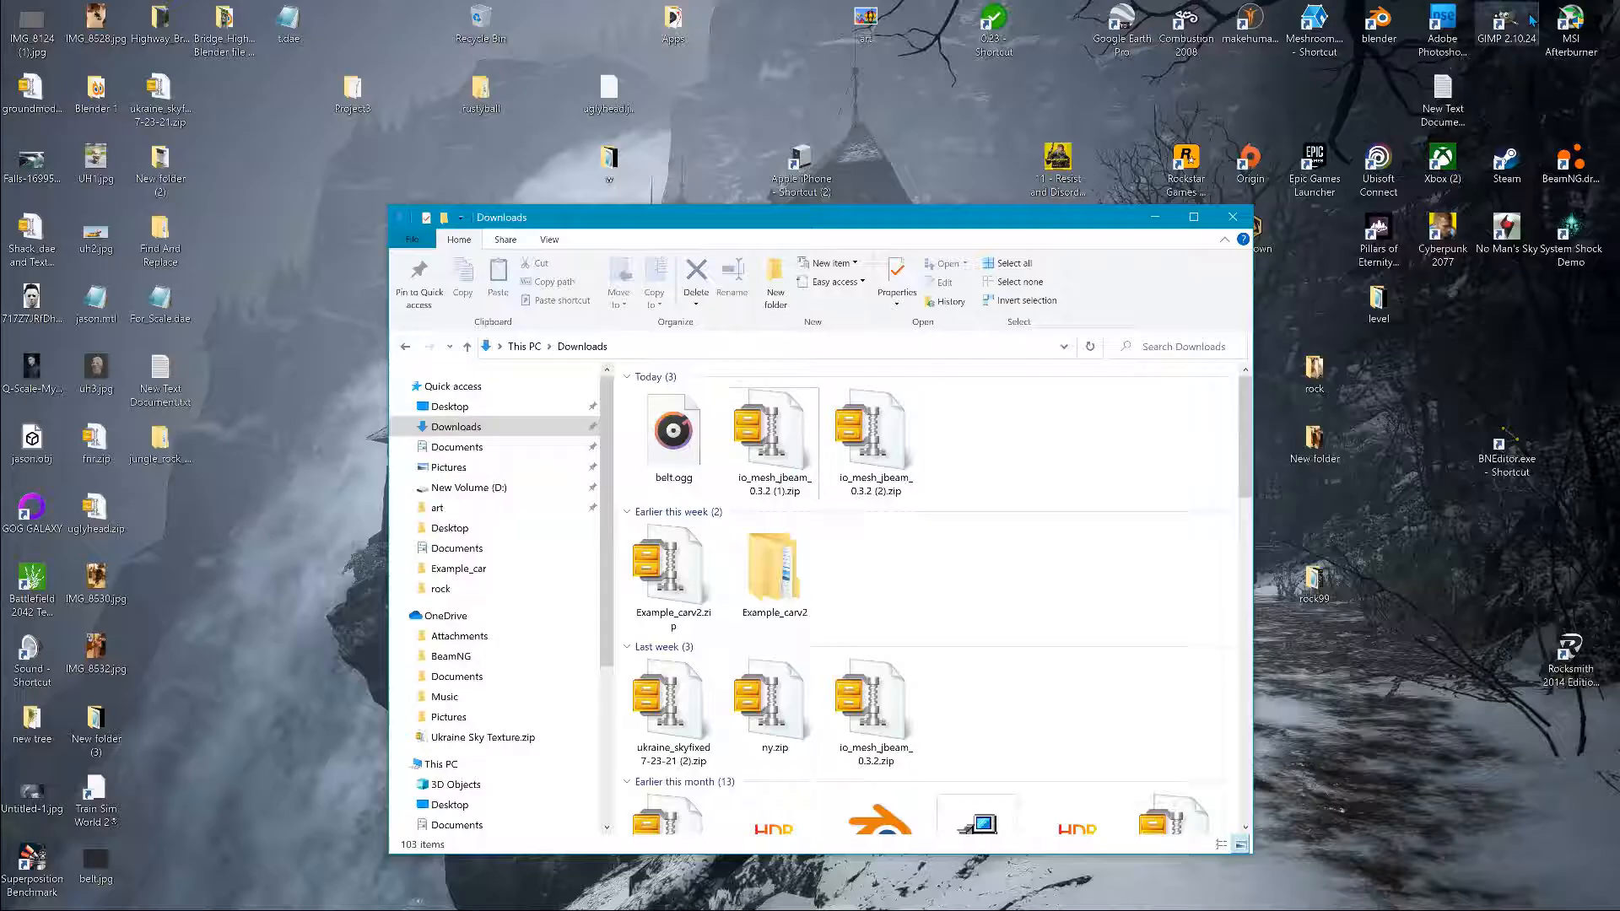
{"action": "left_click", "coordinate": [1155, 217]}
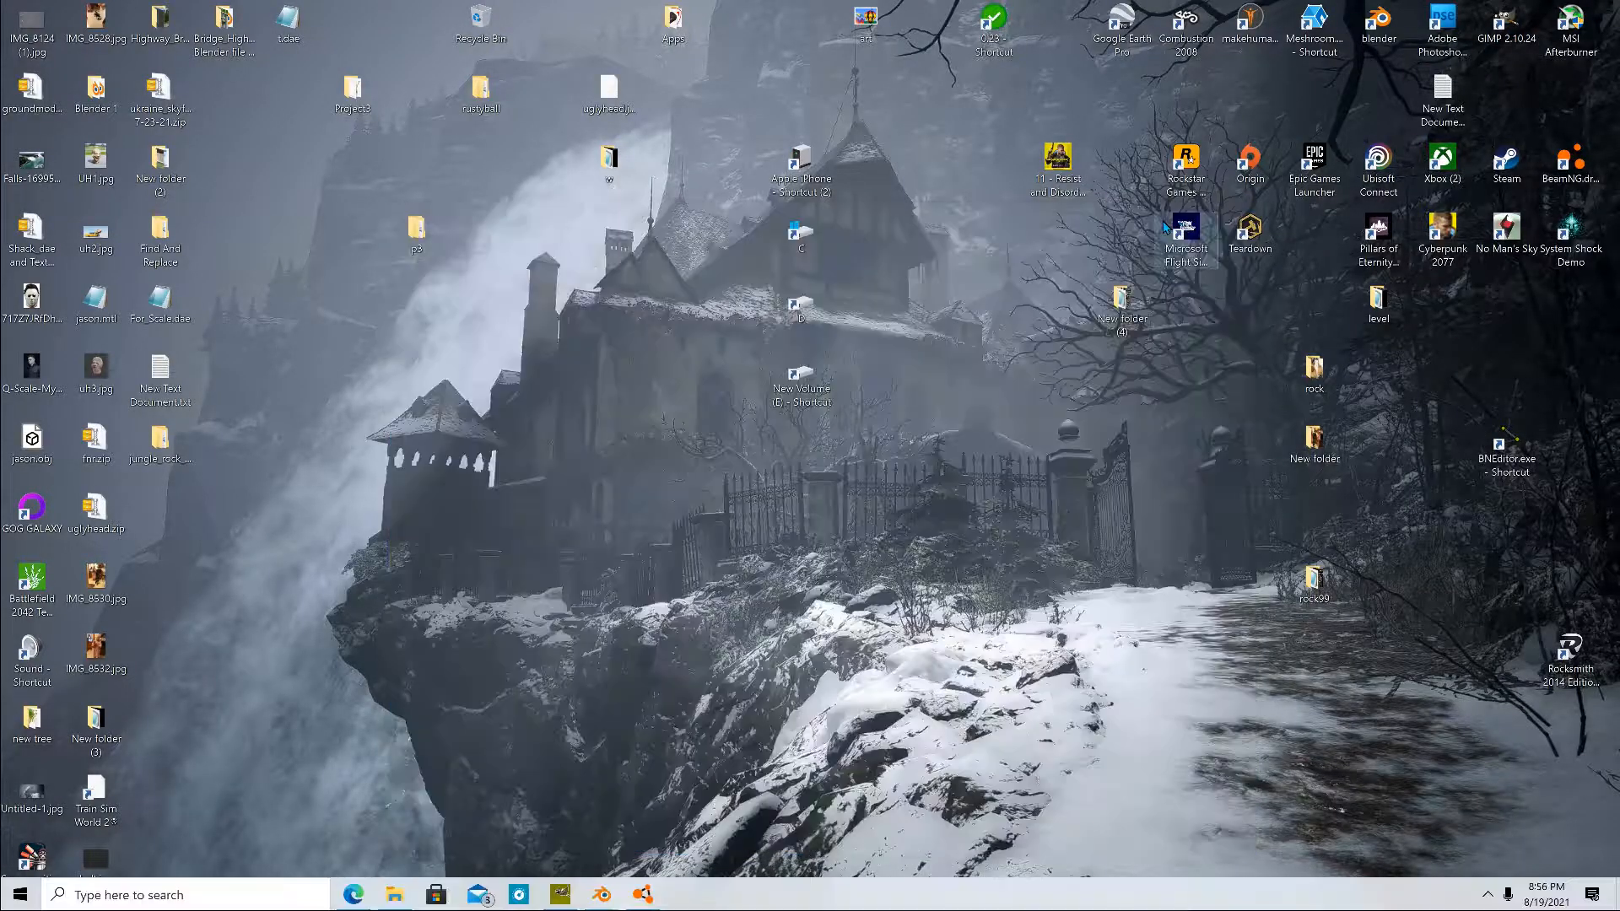
{"action": "double_click", "coordinate": [970, 35]}
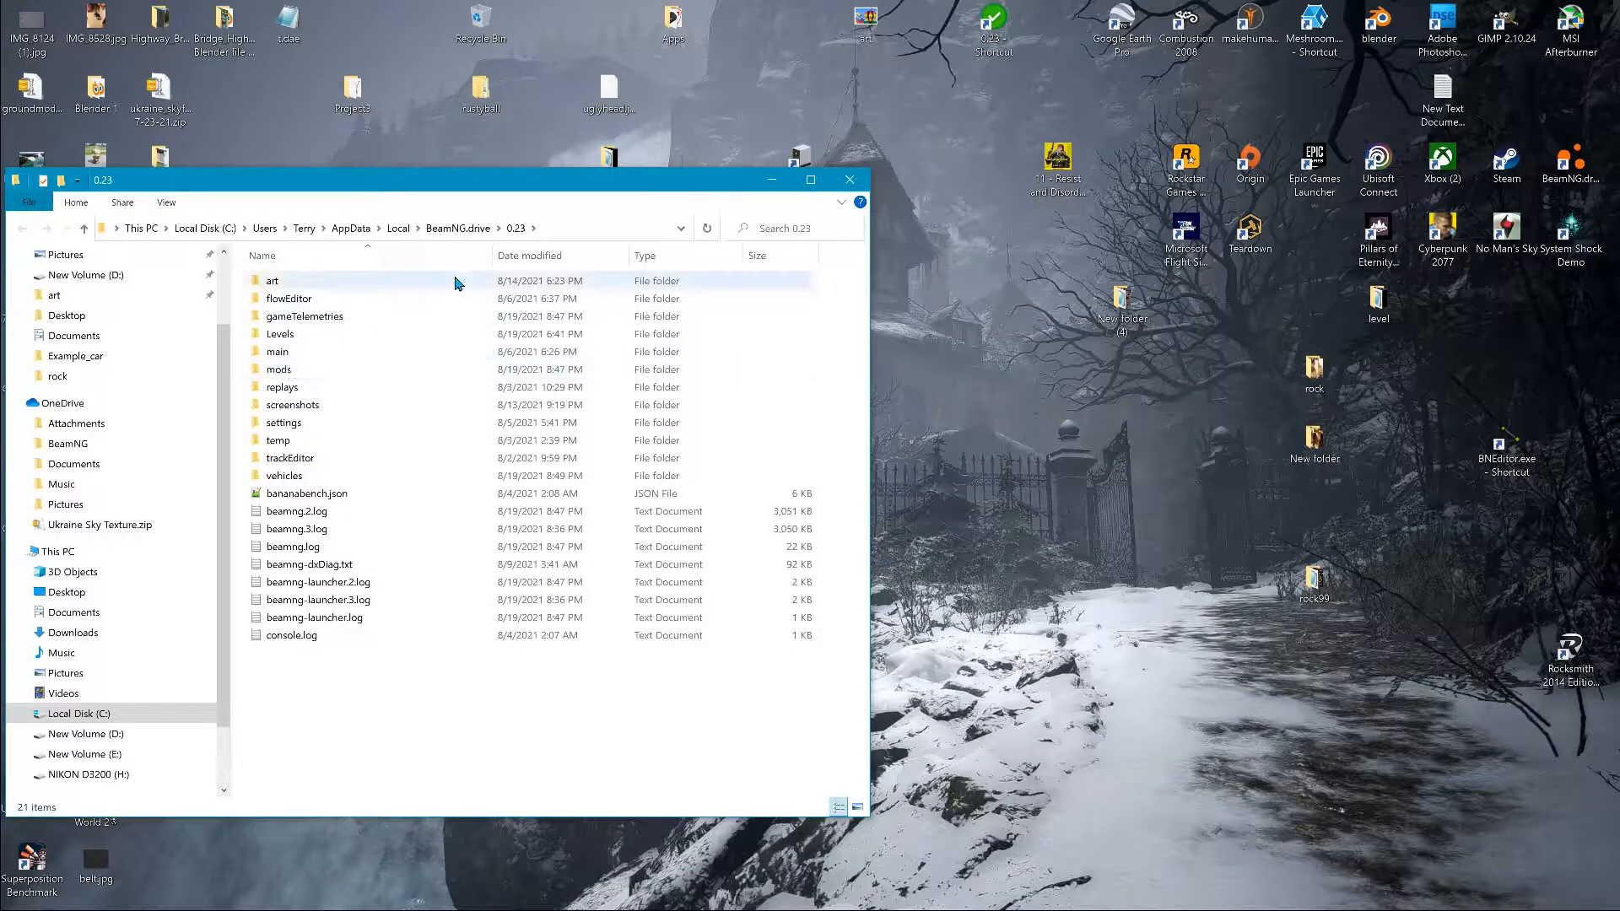
{"action": "left_click", "coordinate": [520, 232]}
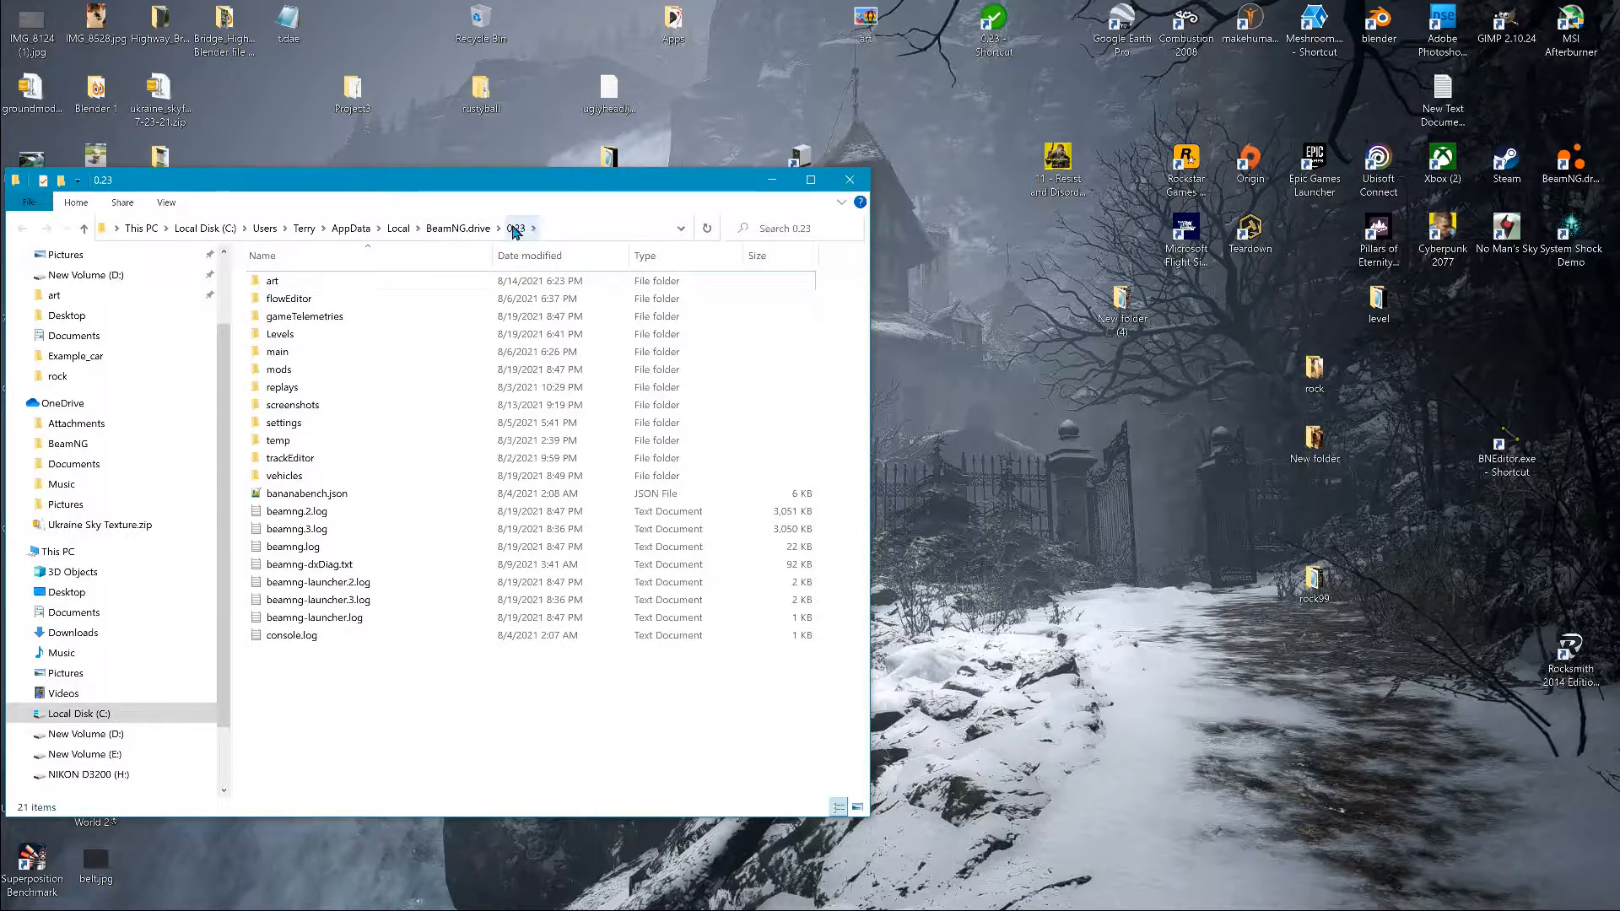
{"action": "left_click", "coordinate": [284, 372]}
{"action": "double_click", "coordinate": [285, 372]}
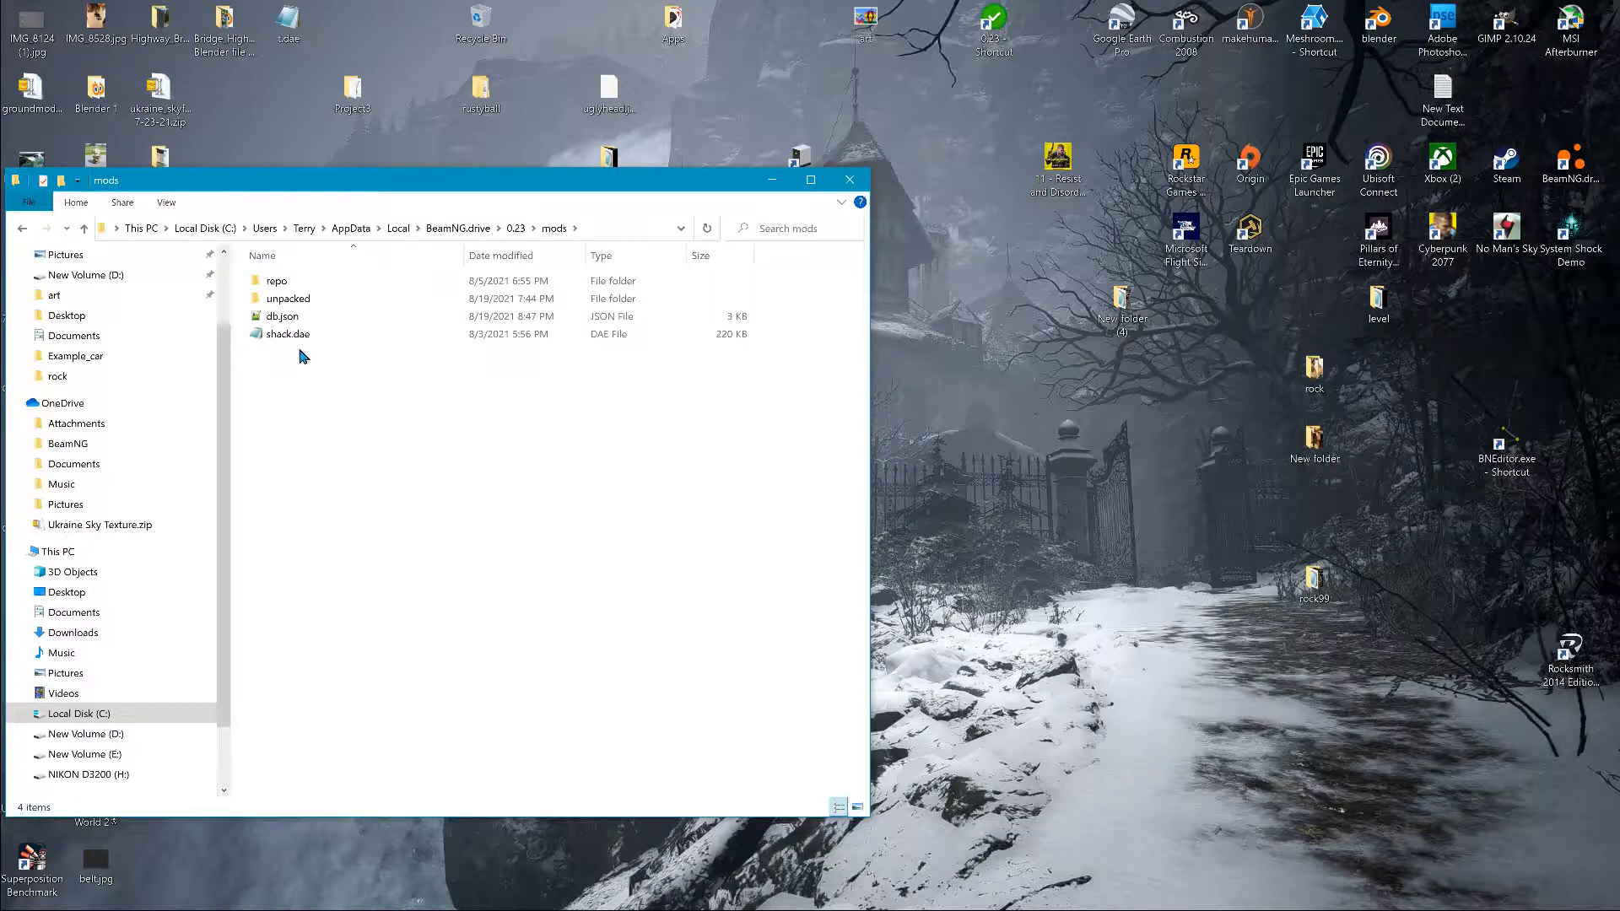
{"action": "left_click", "coordinate": [284, 305]}
{"action": "double_click", "coordinate": [285, 305]}
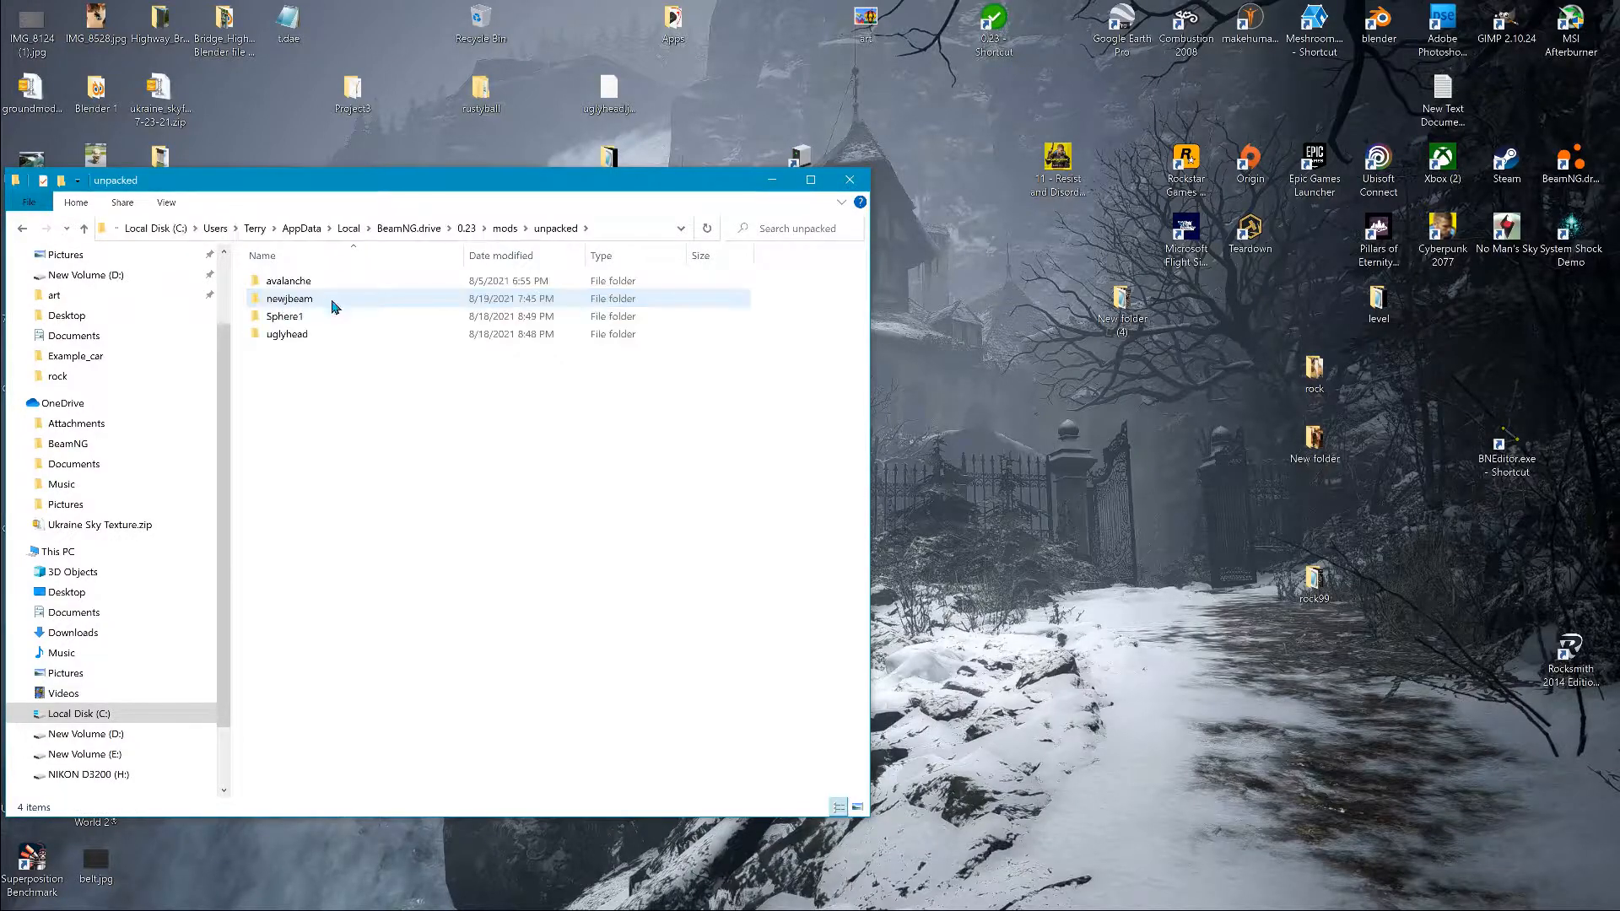
Step: Create a new folder inside the unpacked mods folder, keeping its default name
{"action": "right_click", "coordinate": [299, 391]}
{"action": "mouse_move", "coordinate": [372, 573]}
{"action": "left_click", "coordinate": [521, 573]}
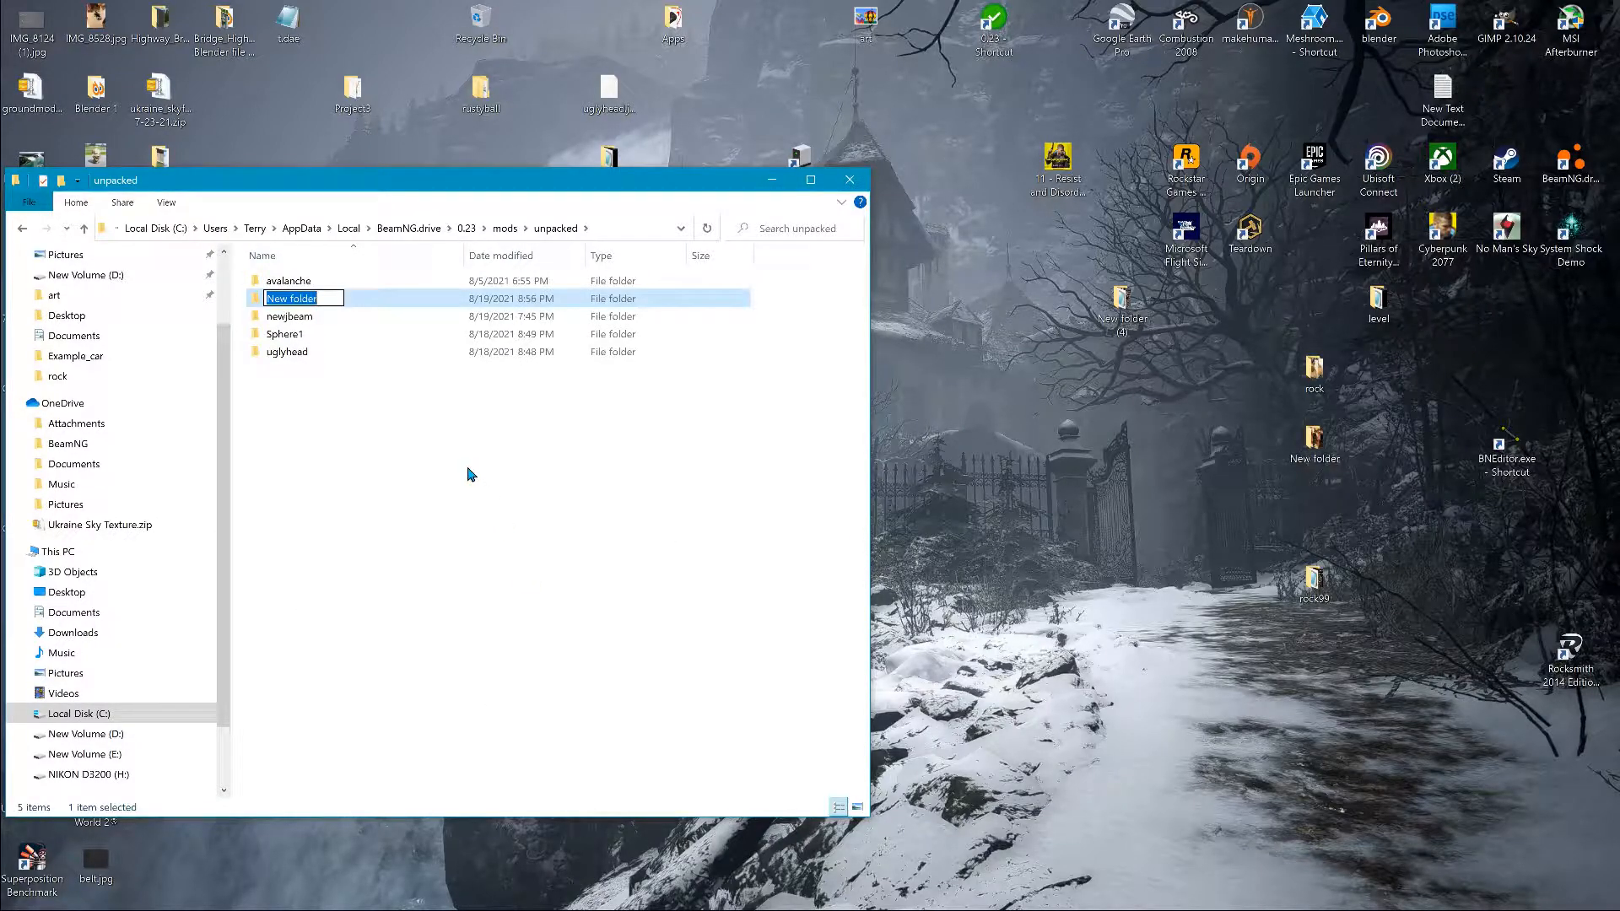
{"action": "key", "text": "Return"}
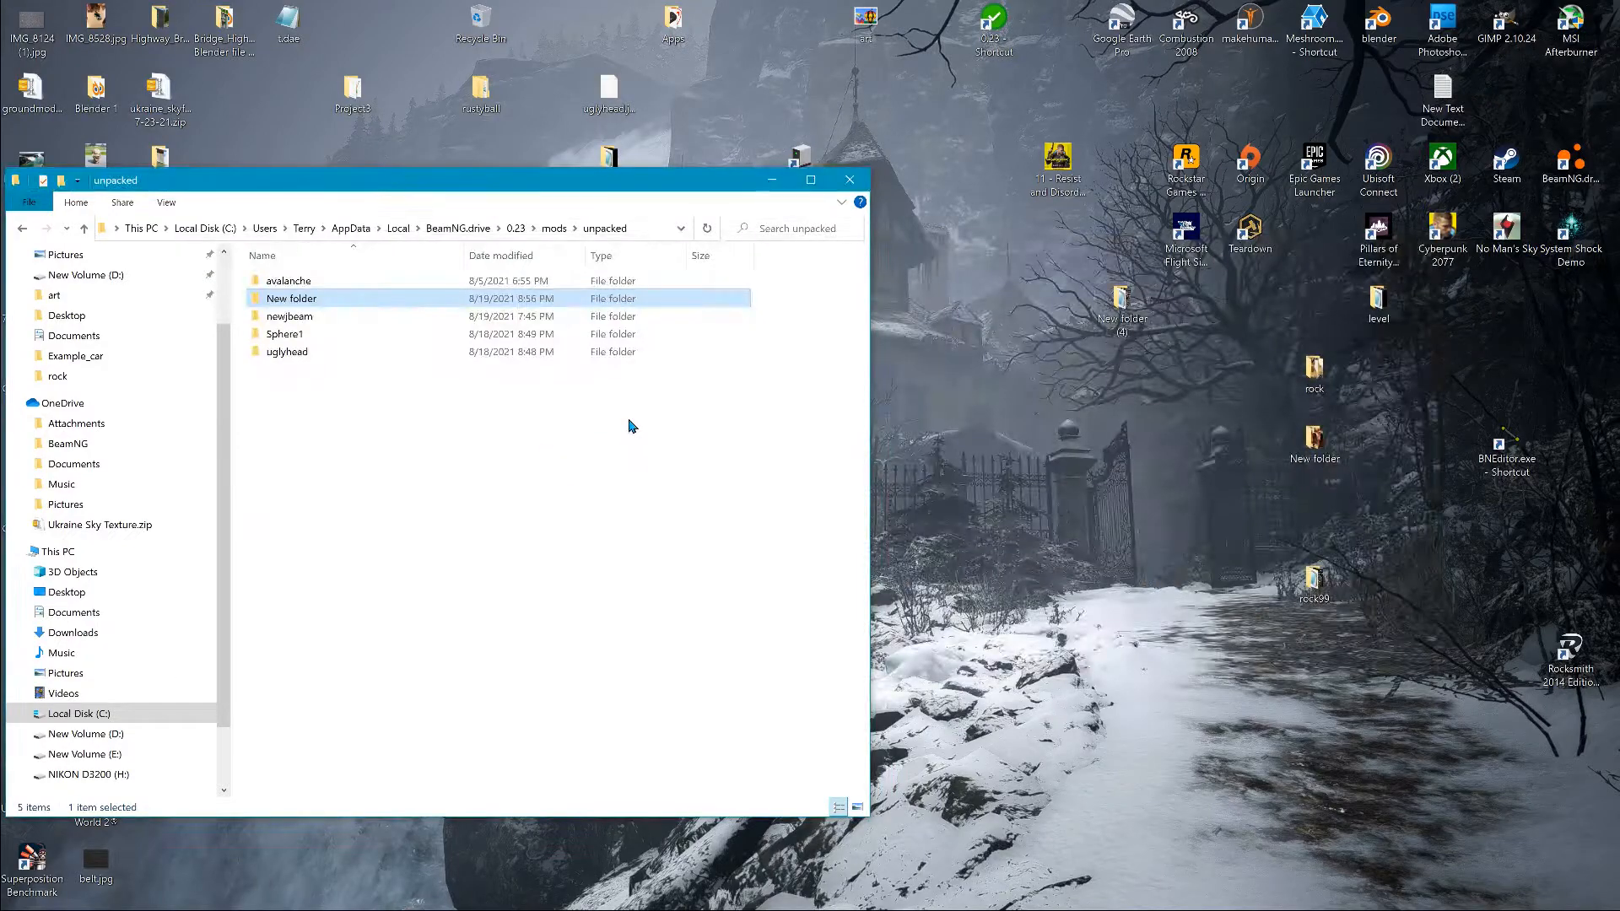
Step: Check the mesh name in Blender, and rename the New folder in unpacked to new1 in File Explorer
{"action": "key", "text": "alt+Tab"}
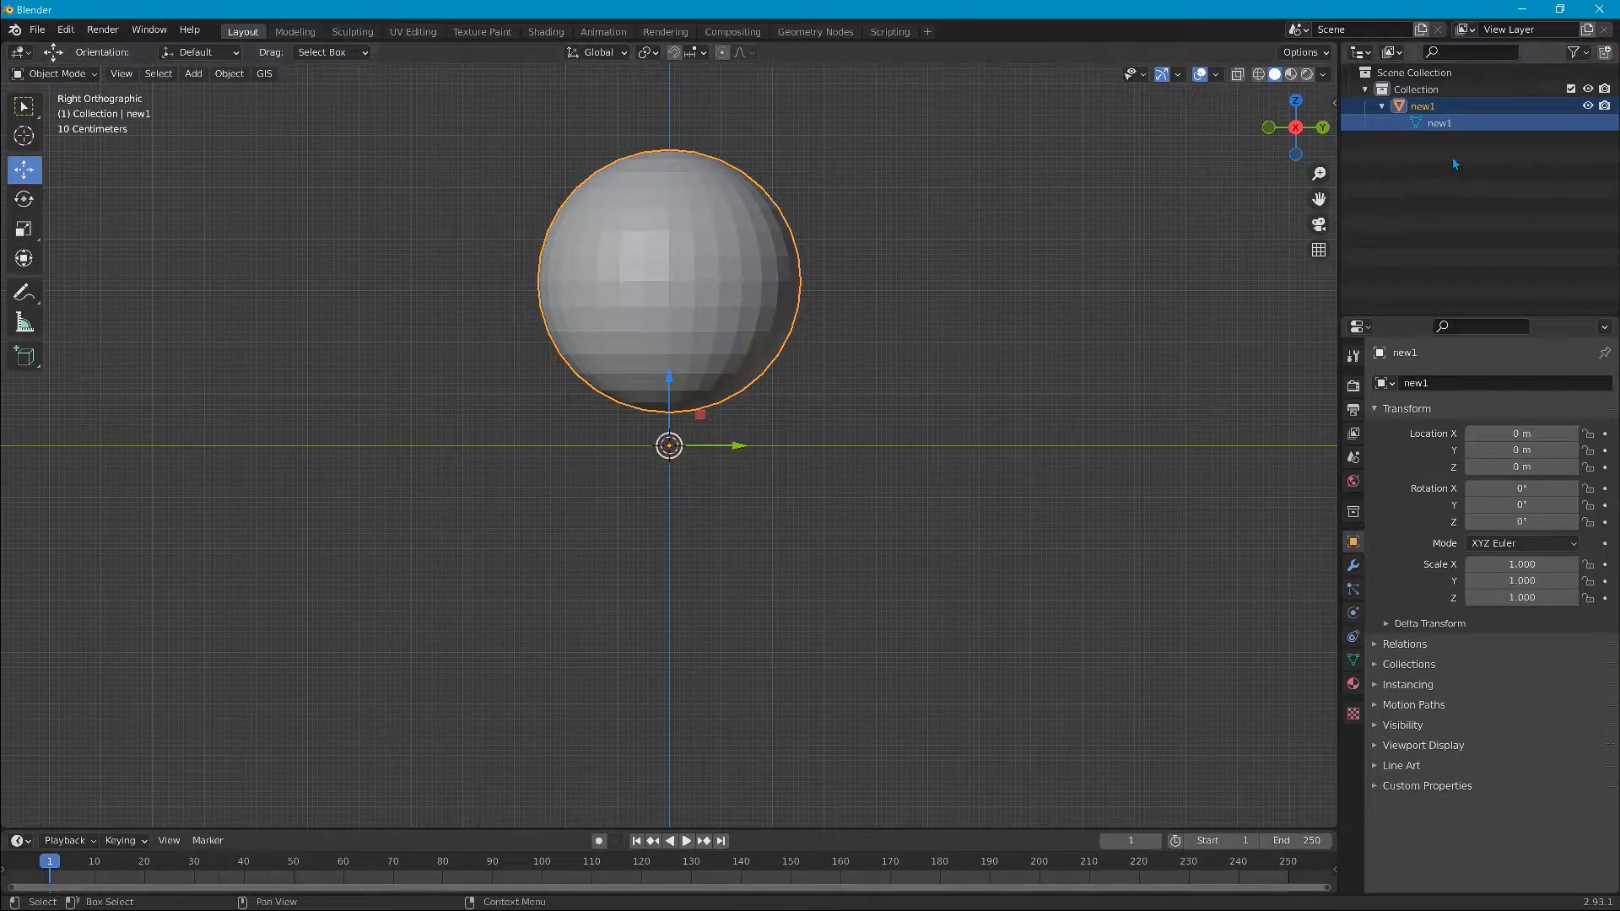
{"action": "left_click", "coordinate": [1436, 123]}
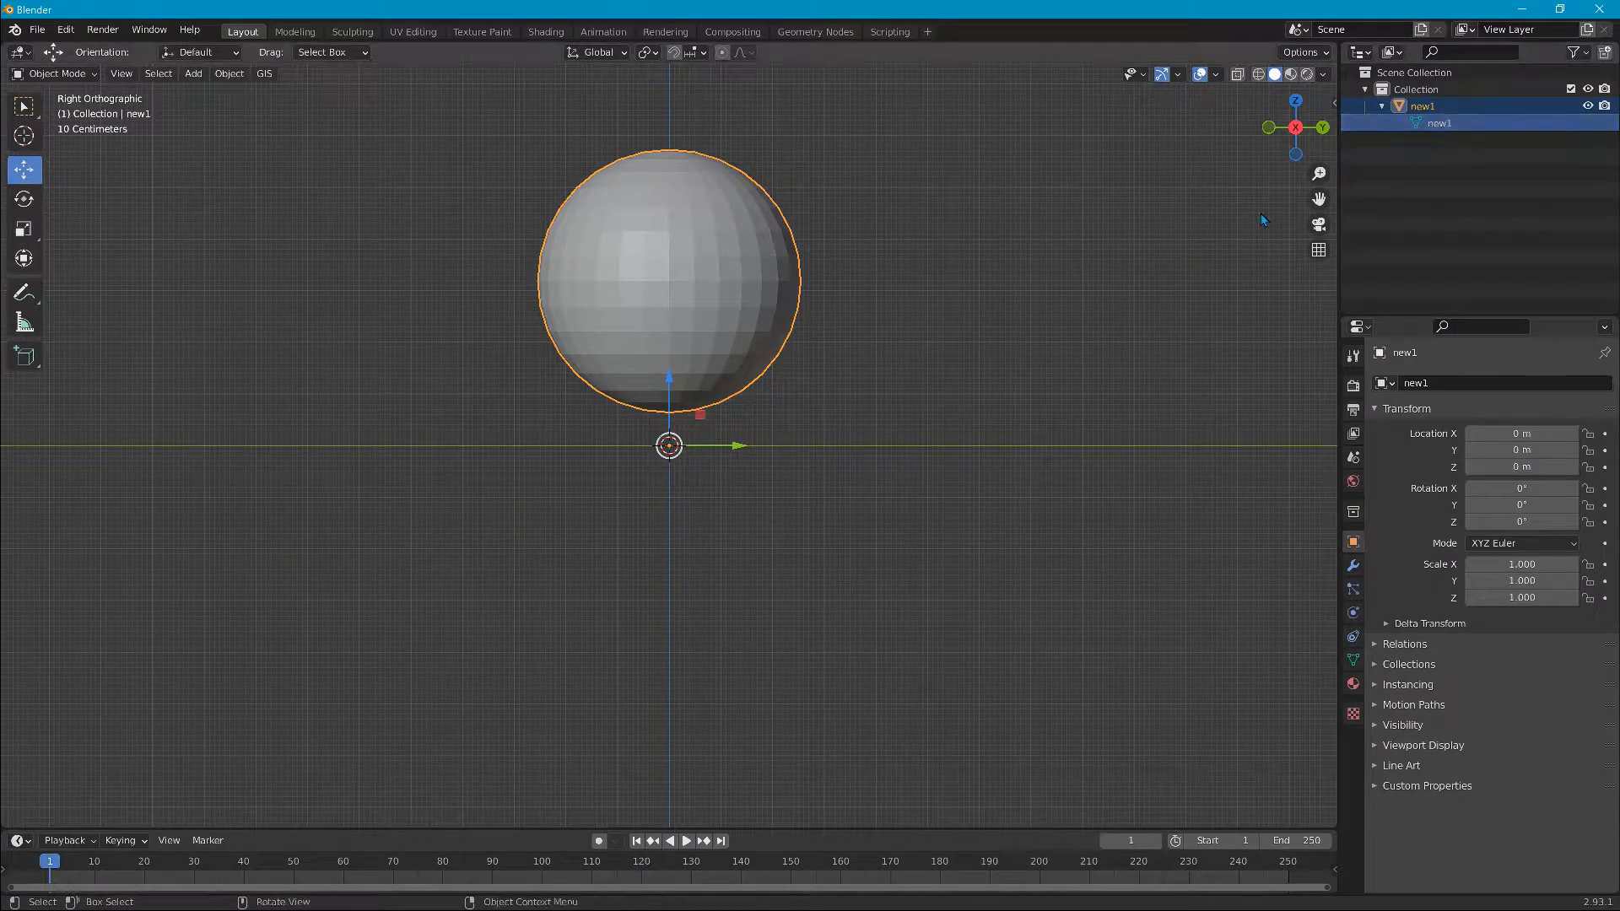
{"action": "key", "text": "alt+Tab"}
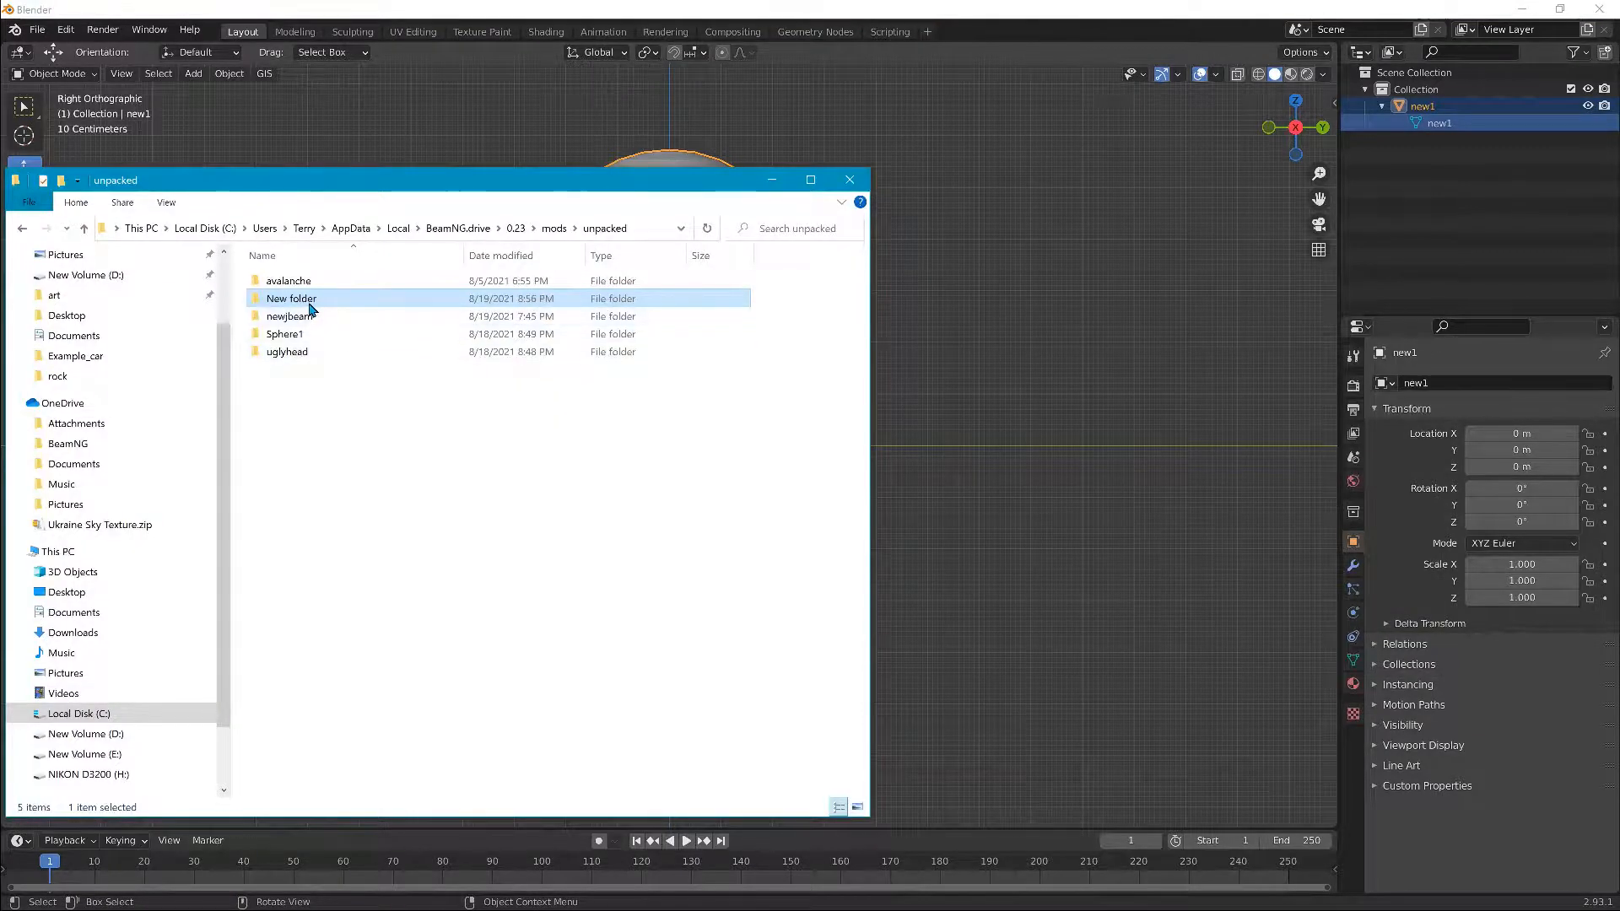
{"action": "right_click", "coordinate": [308, 308]}
{"action": "left_click", "coordinate": [407, 697]}
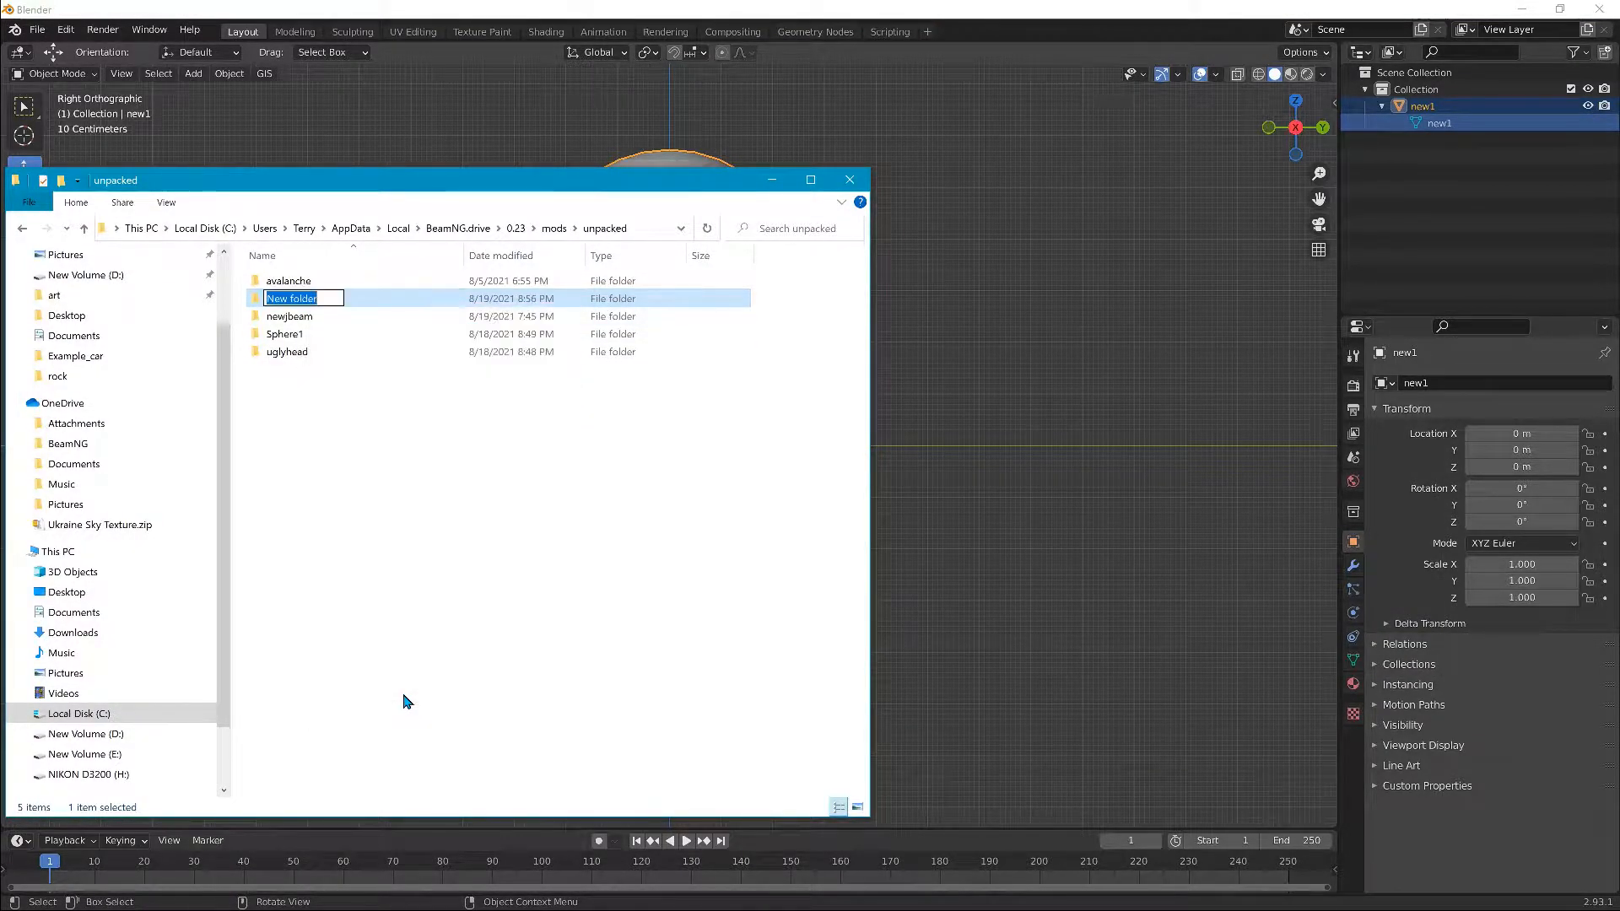
{"action": "type", "text": "new1"}
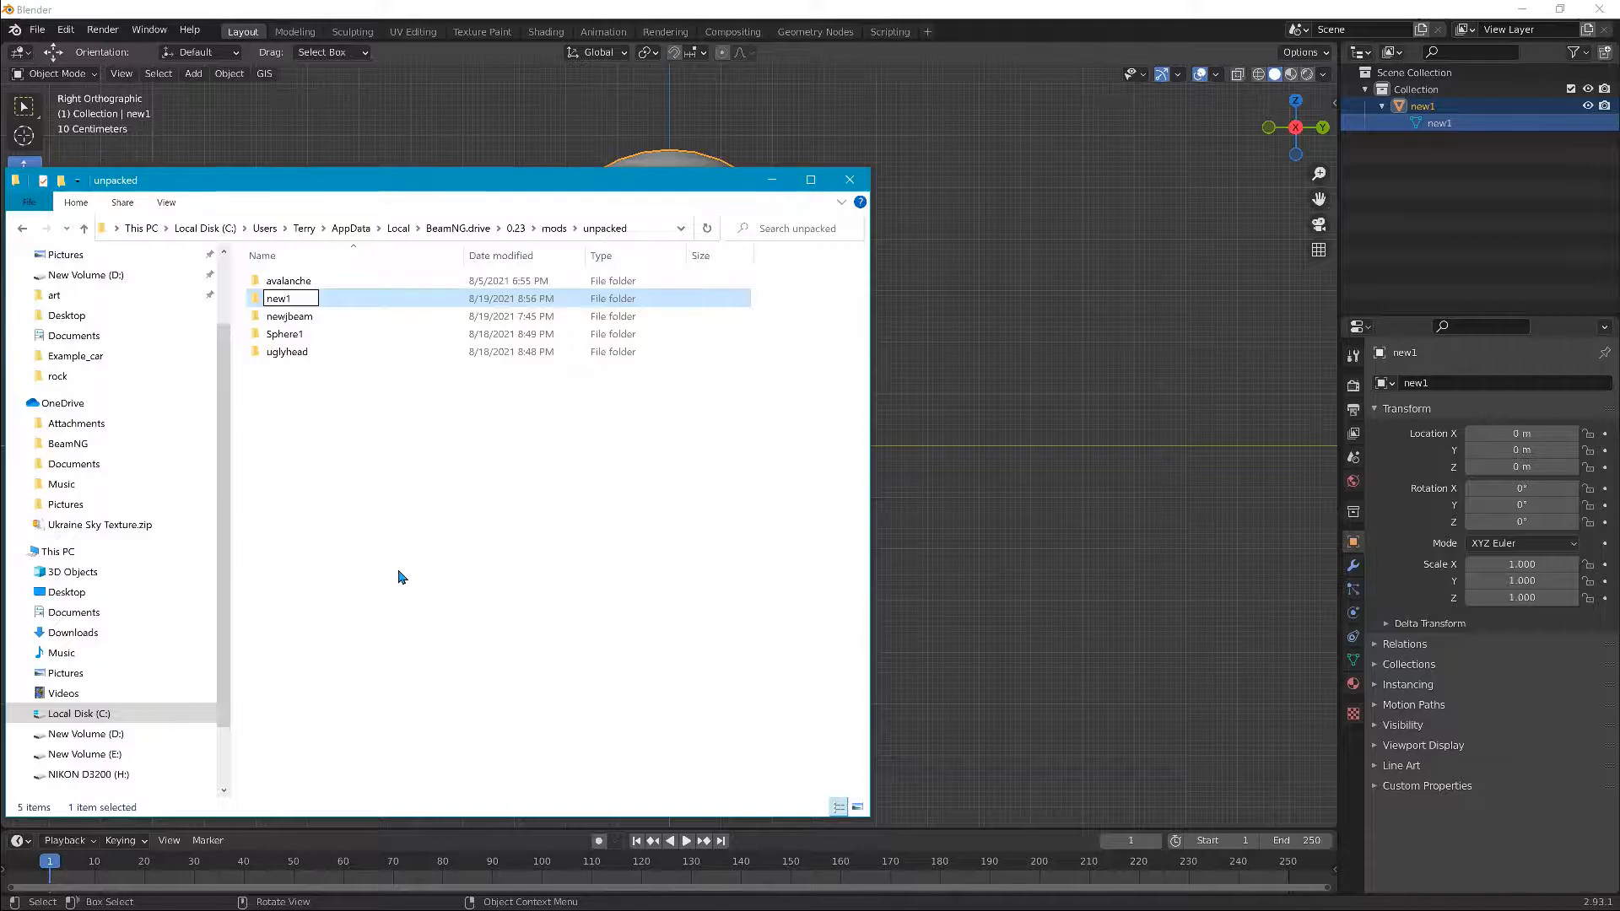
{"action": "left_click", "coordinate": [398, 574]}
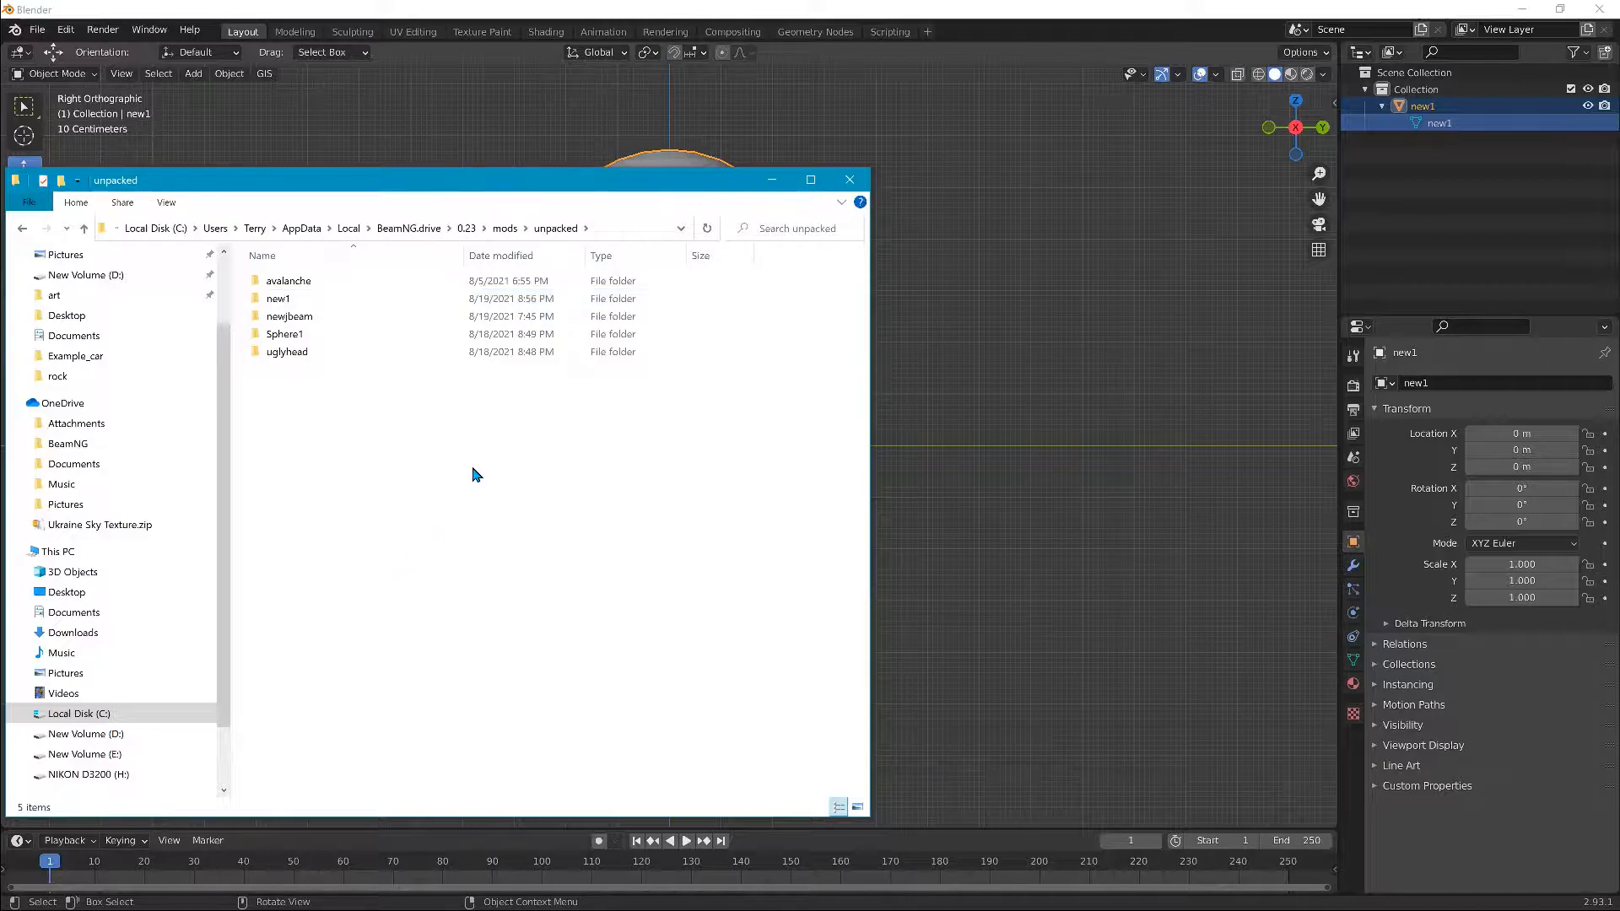
Step: Open the new1 folder, and in the second File Explorer window follow the desktop's 0.23 shortcut to mods, unpacked and newjbeam
{"action": "double_click", "coordinate": [282, 300]}
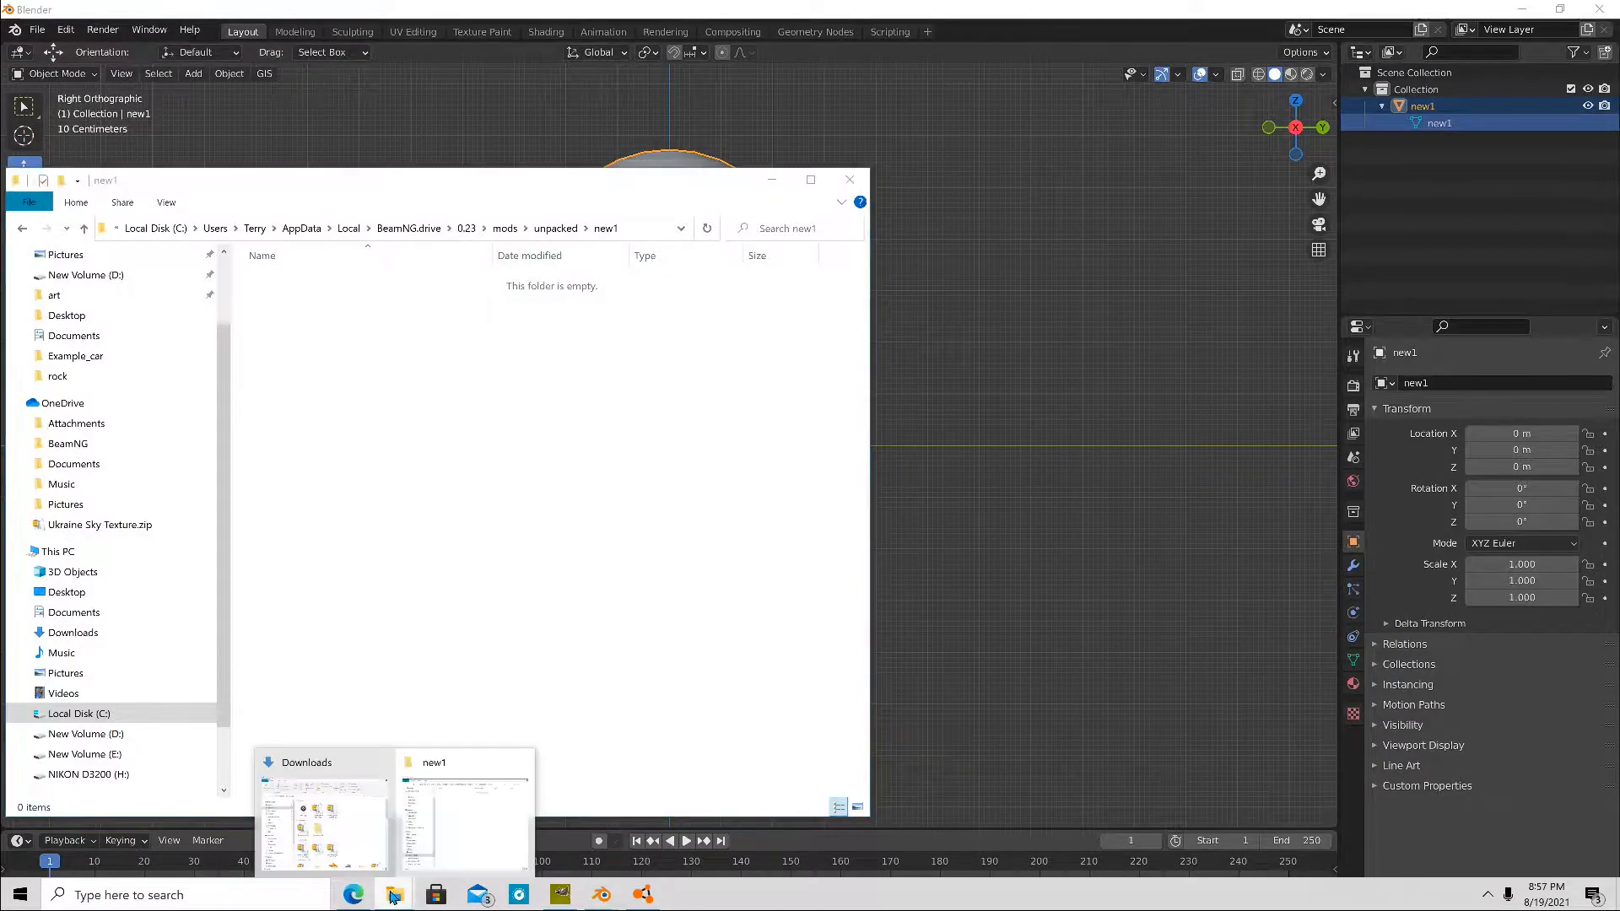
{"action": "right_click", "coordinate": [394, 895]}
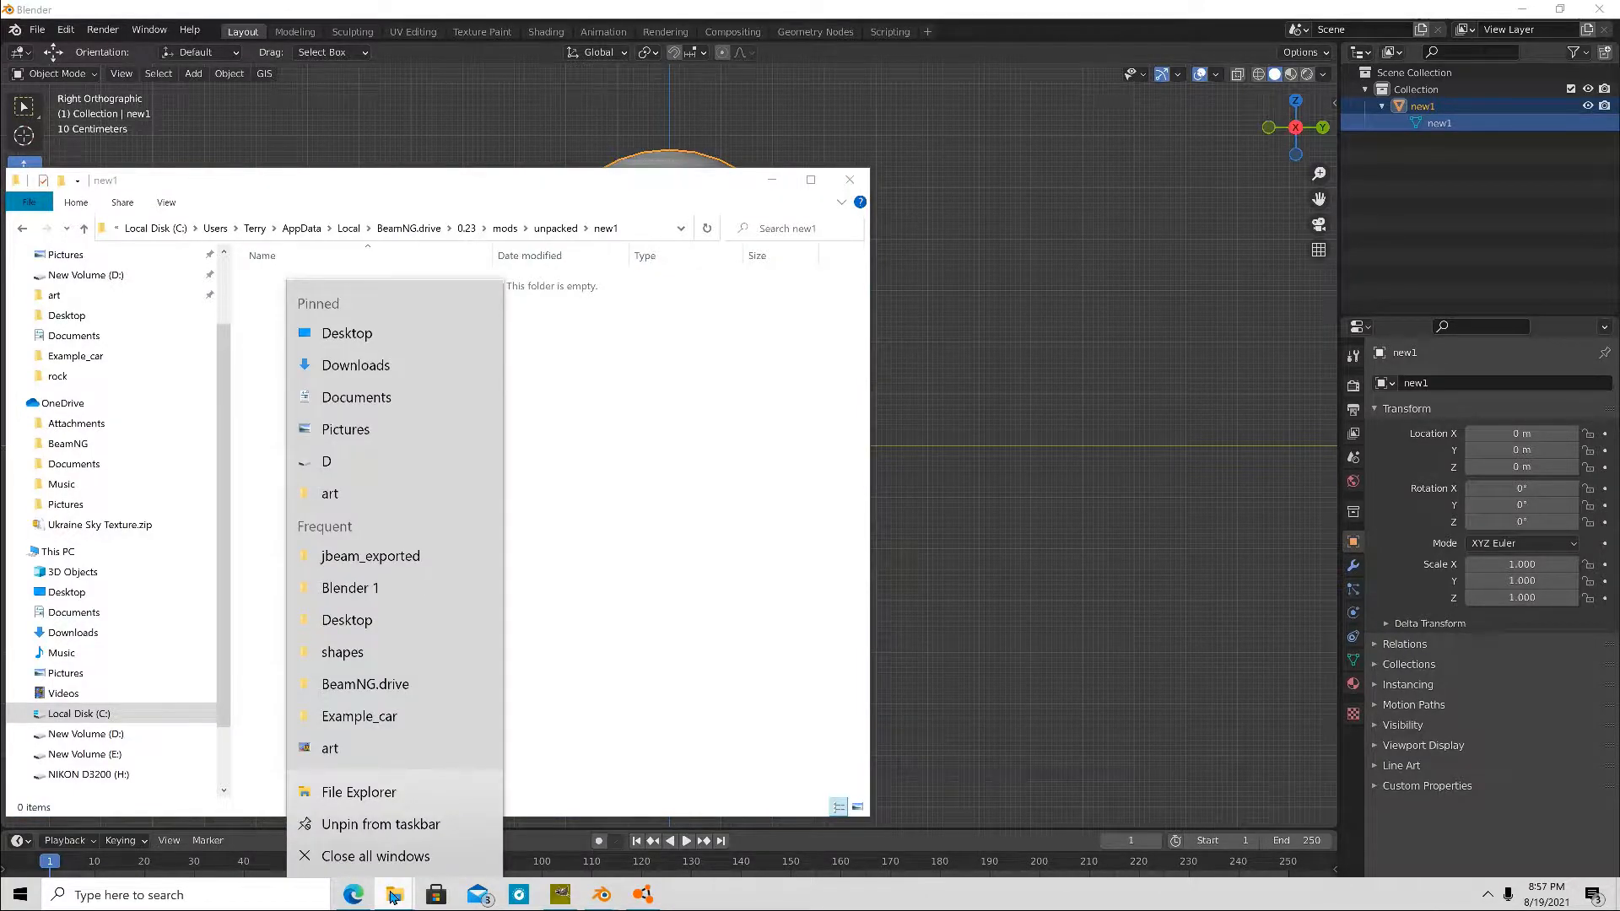
{"action": "left_click", "coordinate": [394, 895]}
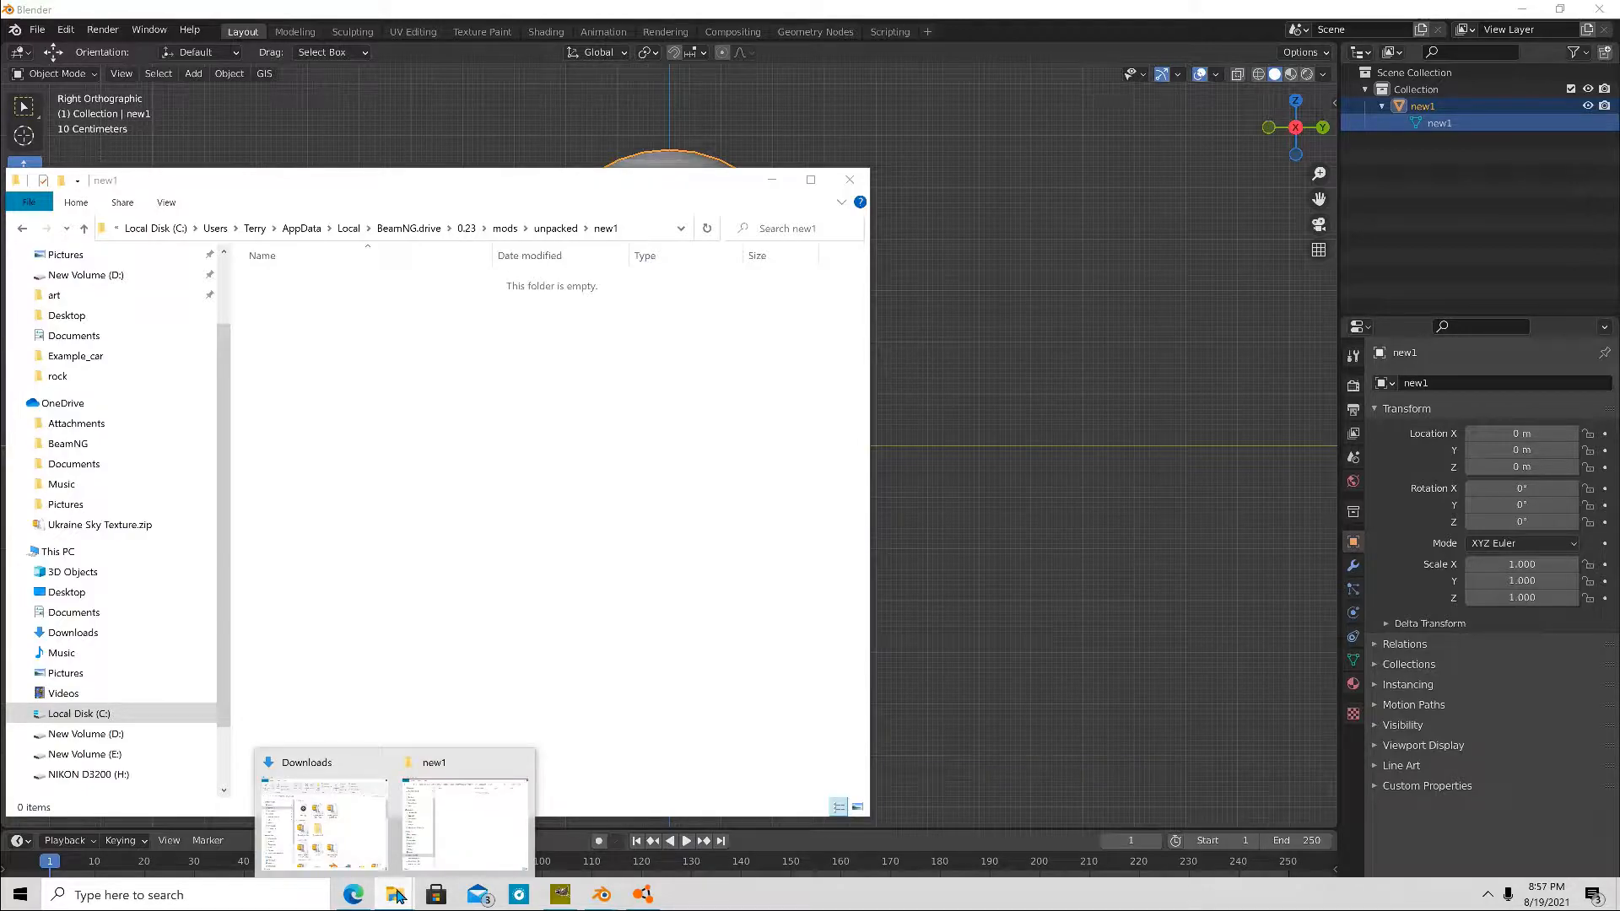
{"action": "left_click", "coordinate": [339, 769]}
{"action": "left_click", "coordinate": [450, 406]}
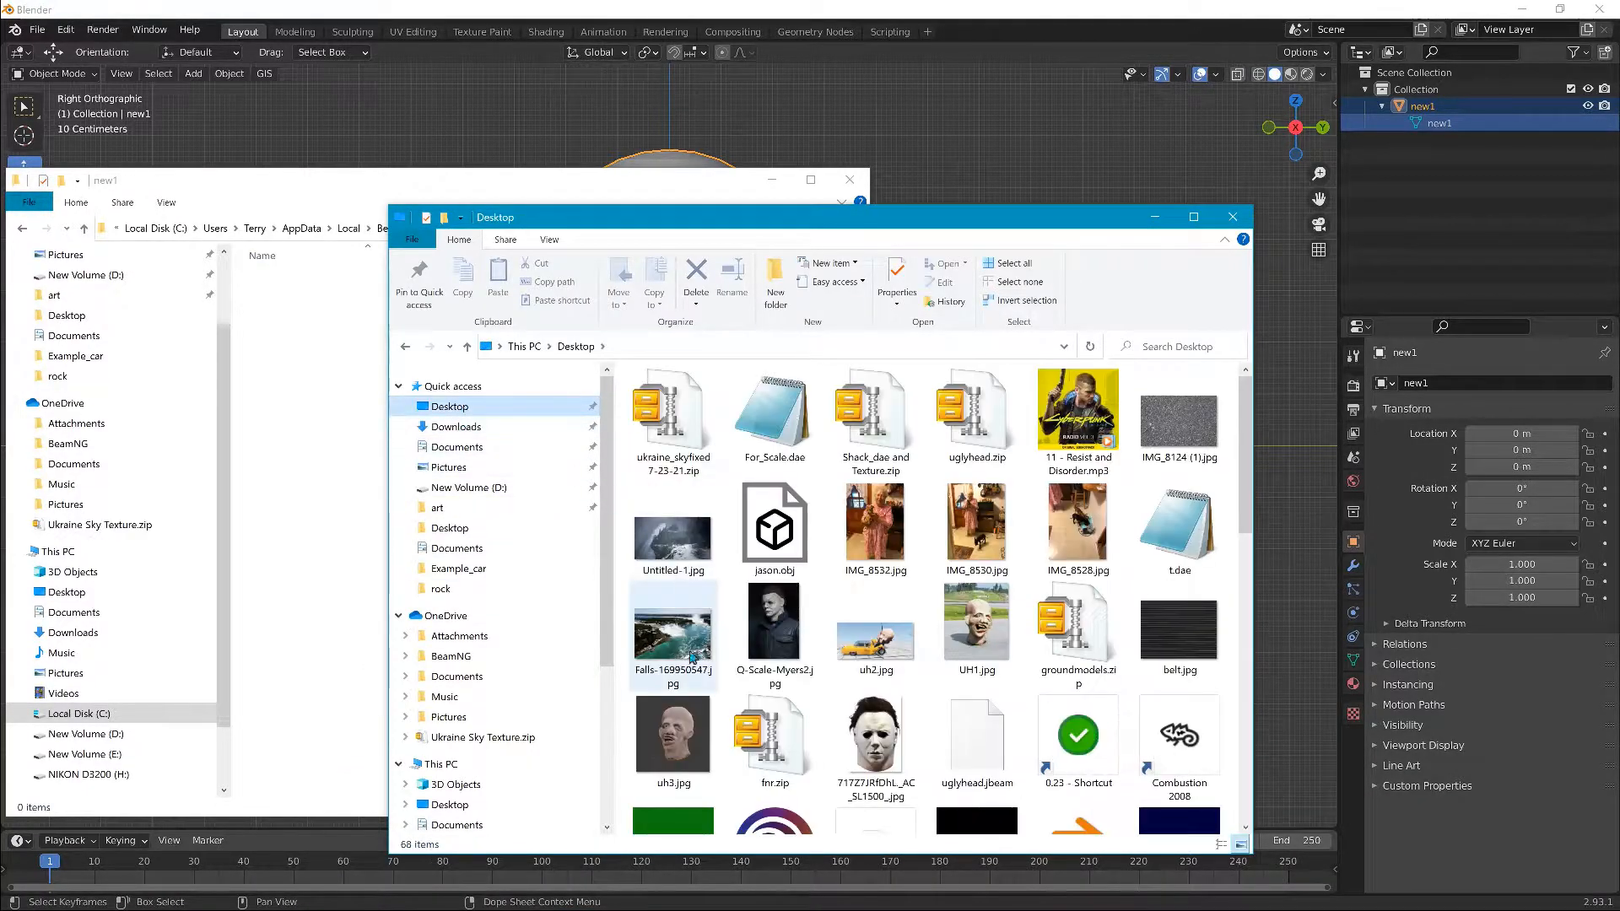
{"action": "scroll", "coordinate": [733, 764], "scroll_direction": "down", "scroll_amount": 10}
{"action": "scroll", "coordinate": [1046, 536], "scroll_direction": "up", "scroll_amount": 5}
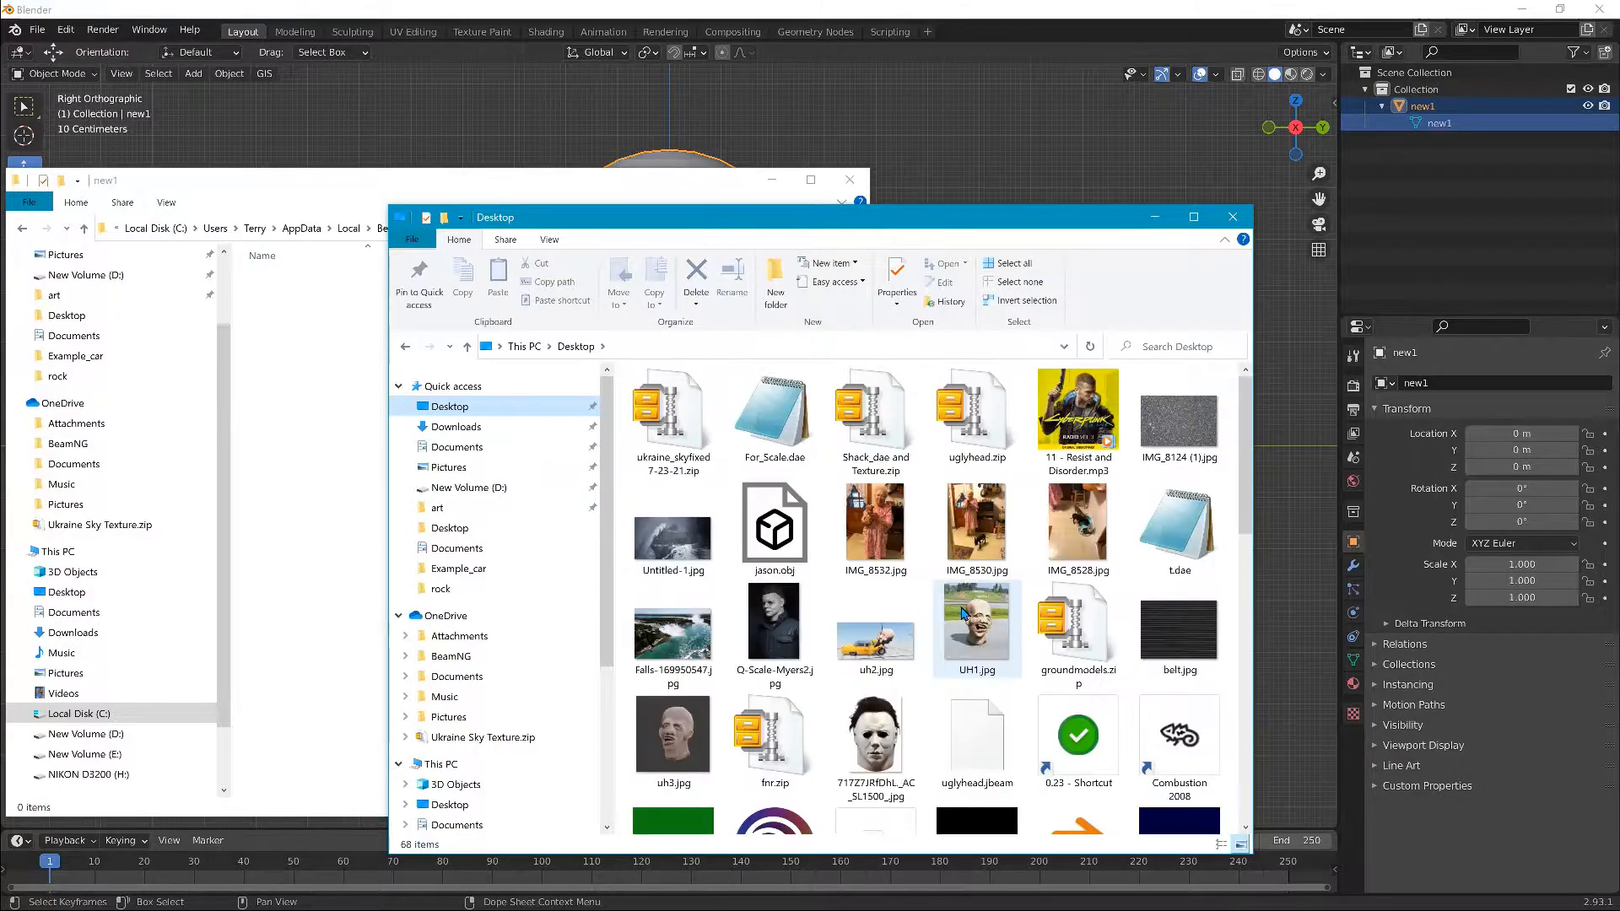
{"action": "double_click", "coordinate": [1078, 424]}
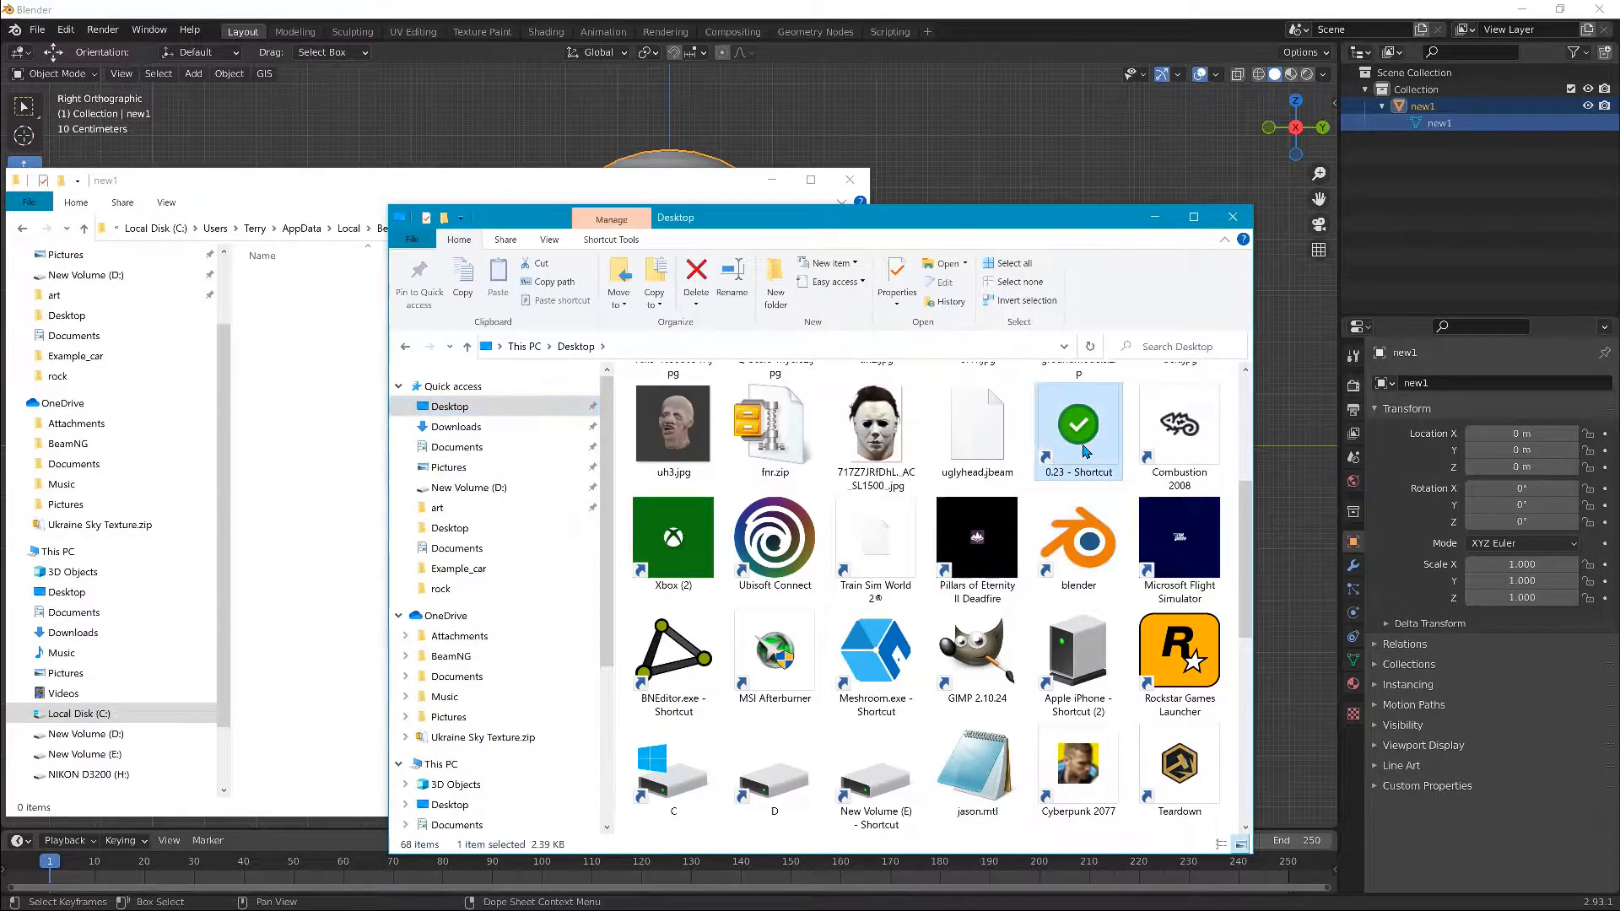
{"action": "left_click", "coordinate": [742, 453]}
{"action": "double_click", "coordinate": [662, 487]}
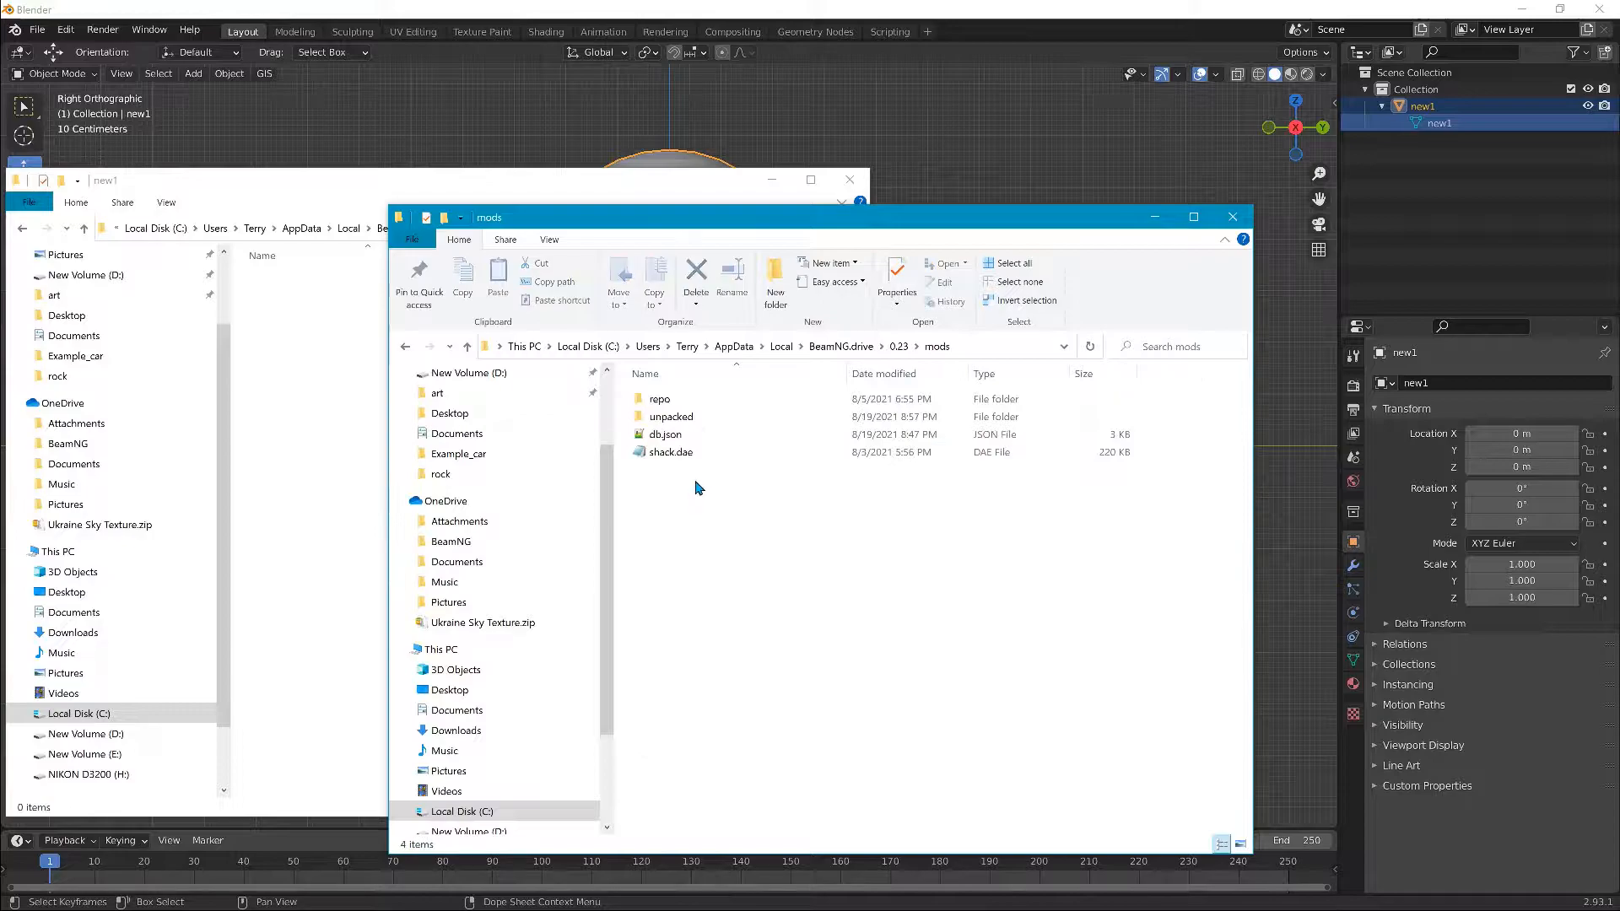
{"action": "double_click", "coordinate": [690, 419]}
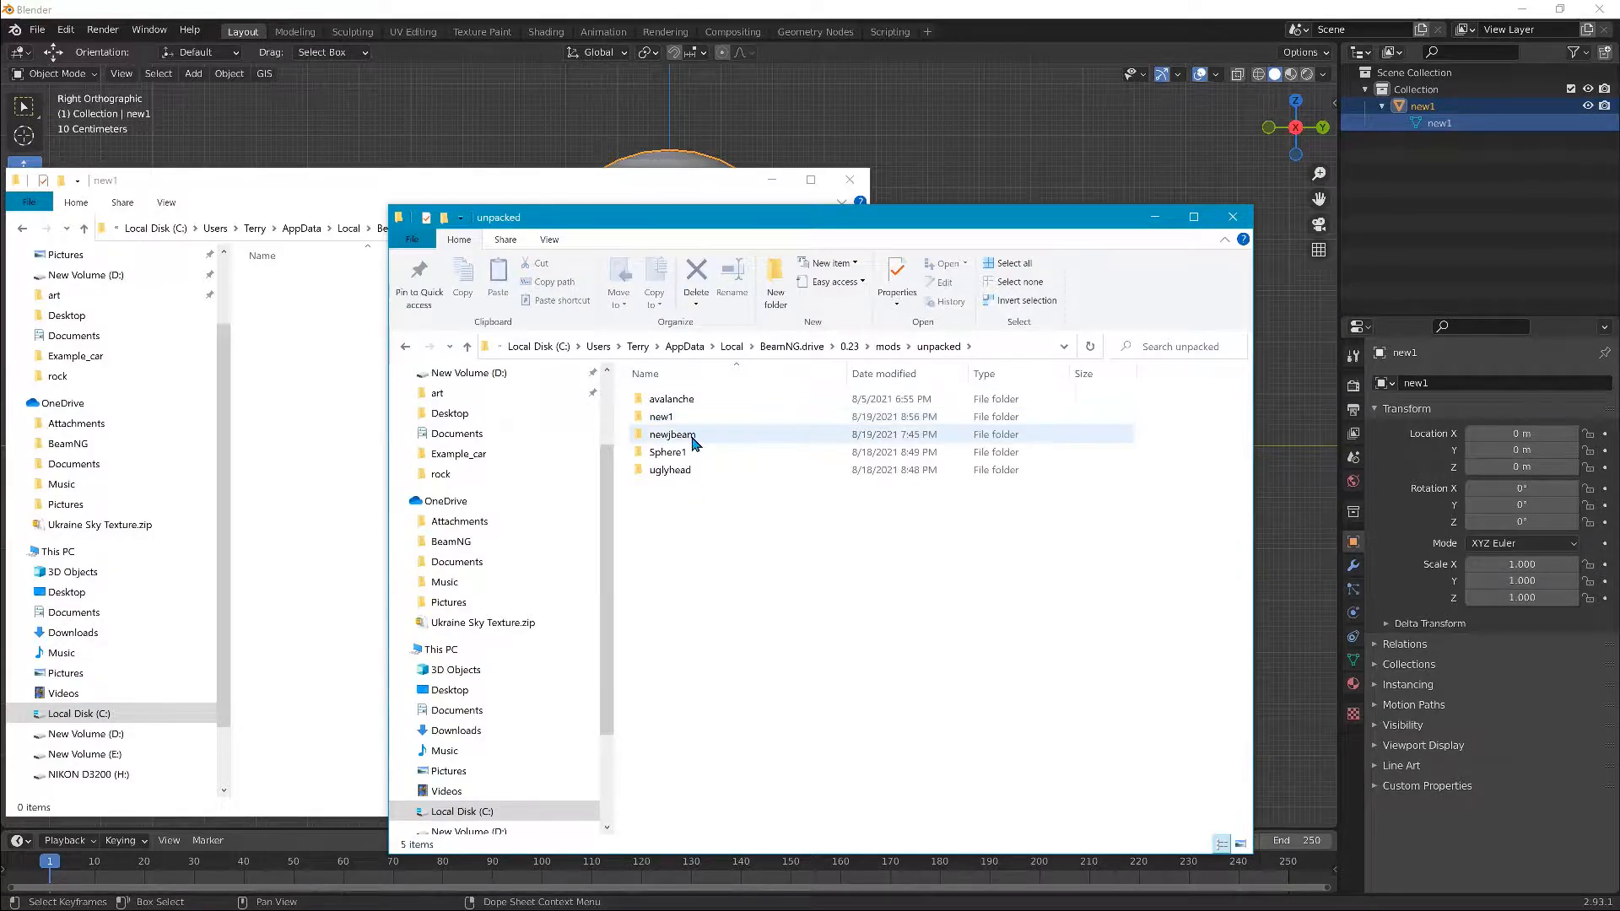
{"action": "double_click", "coordinate": [687, 435]}
Step: Arrange the newjbeam and new1 folder windows side by side
{"action": "left_click_drag", "start_coordinate": [851, 225], "coordinate": [298, 321]}
{"action": "left_click", "coordinate": [474, 207]}
{"action": "left_click_drag", "start_coordinate": [631, 195], "coordinate": [1188, 193]}
{"action": "double_click", "coordinate": [483, 317]}
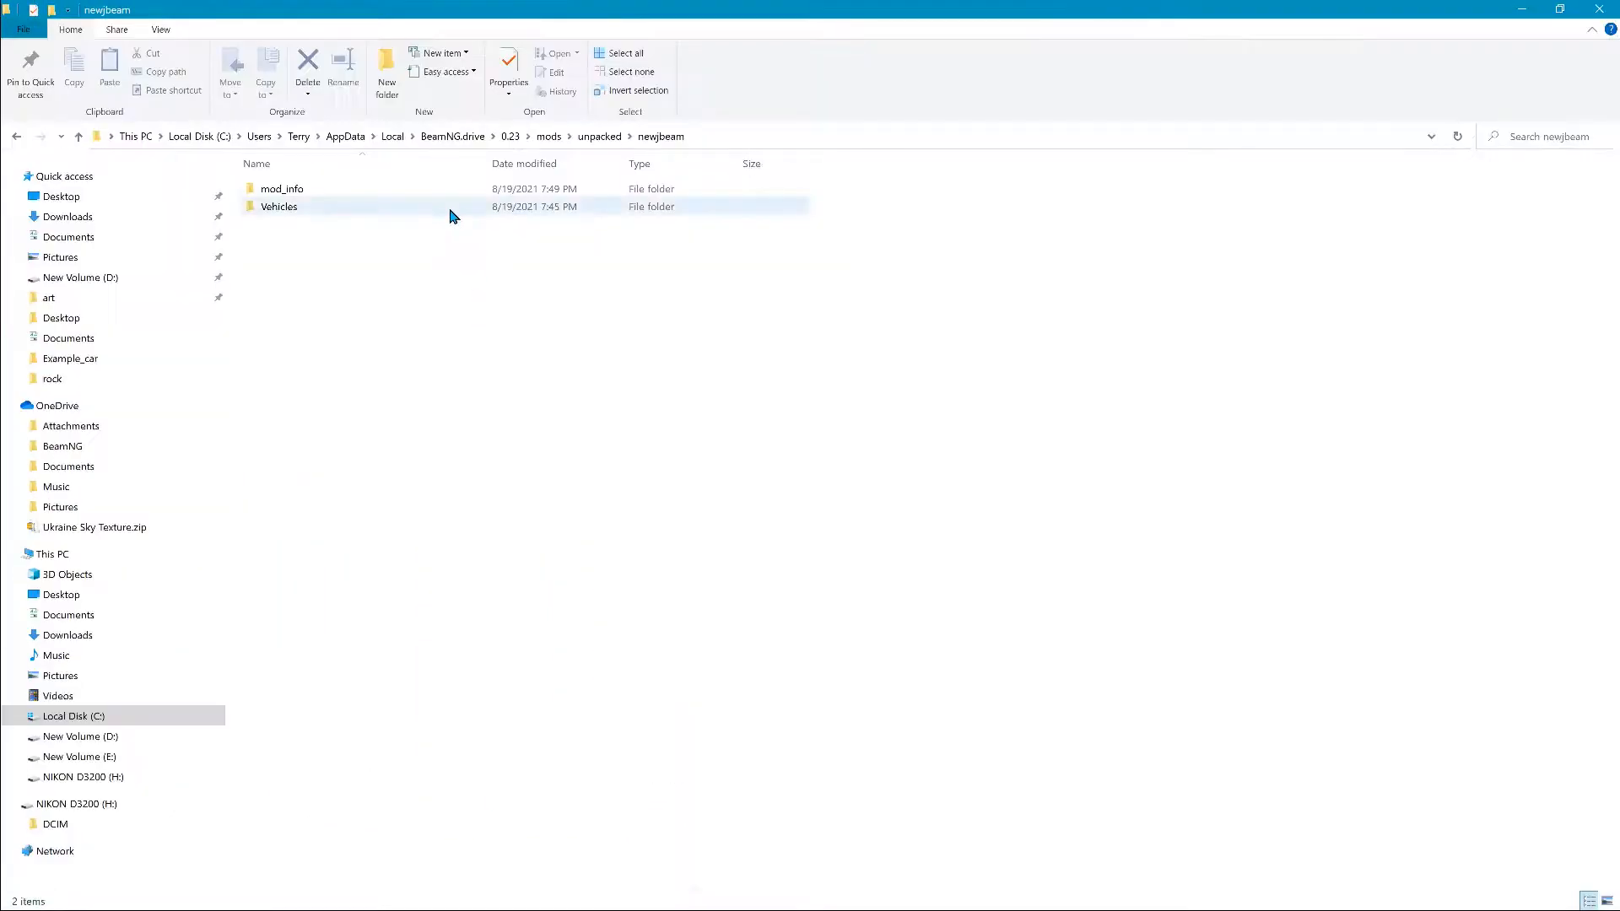
{"action": "left_click", "coordinate": [1560, 10]}
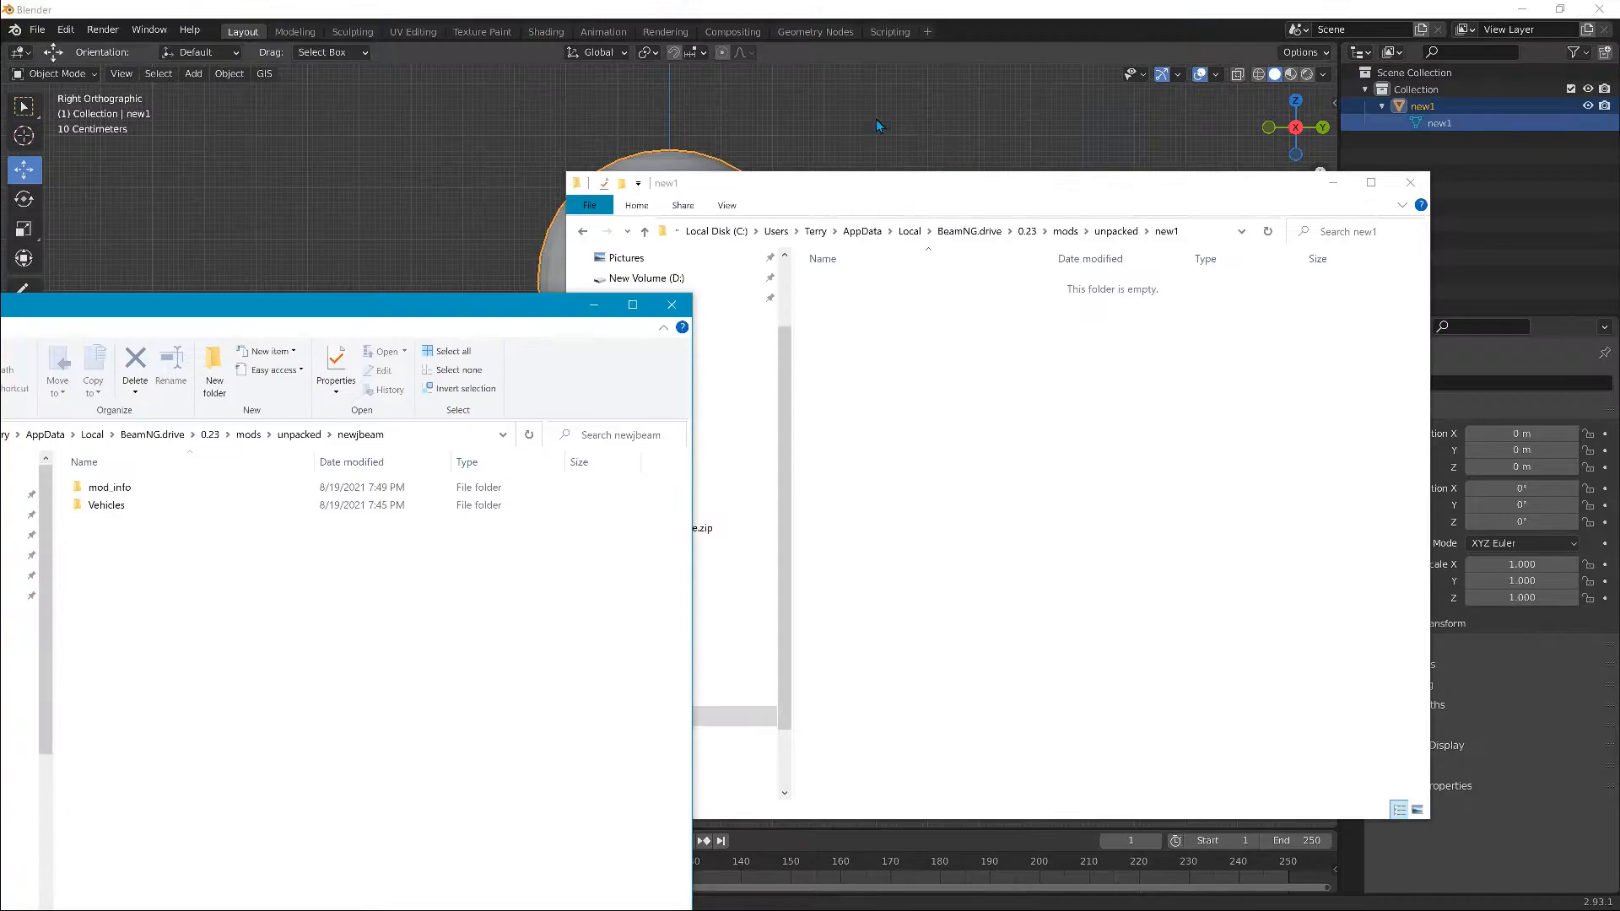
{"action": "left_click_drag", "start_coordinate": [440, 306], "coordinate": [437, 169]}
{"action": "left_click_drag", "start_coordinate": [815, 187], "coordinate": [953, 169]}
{"action": "left_click_drag", "start_coordinate": [482, 177], "coordinate": [524, 166]}
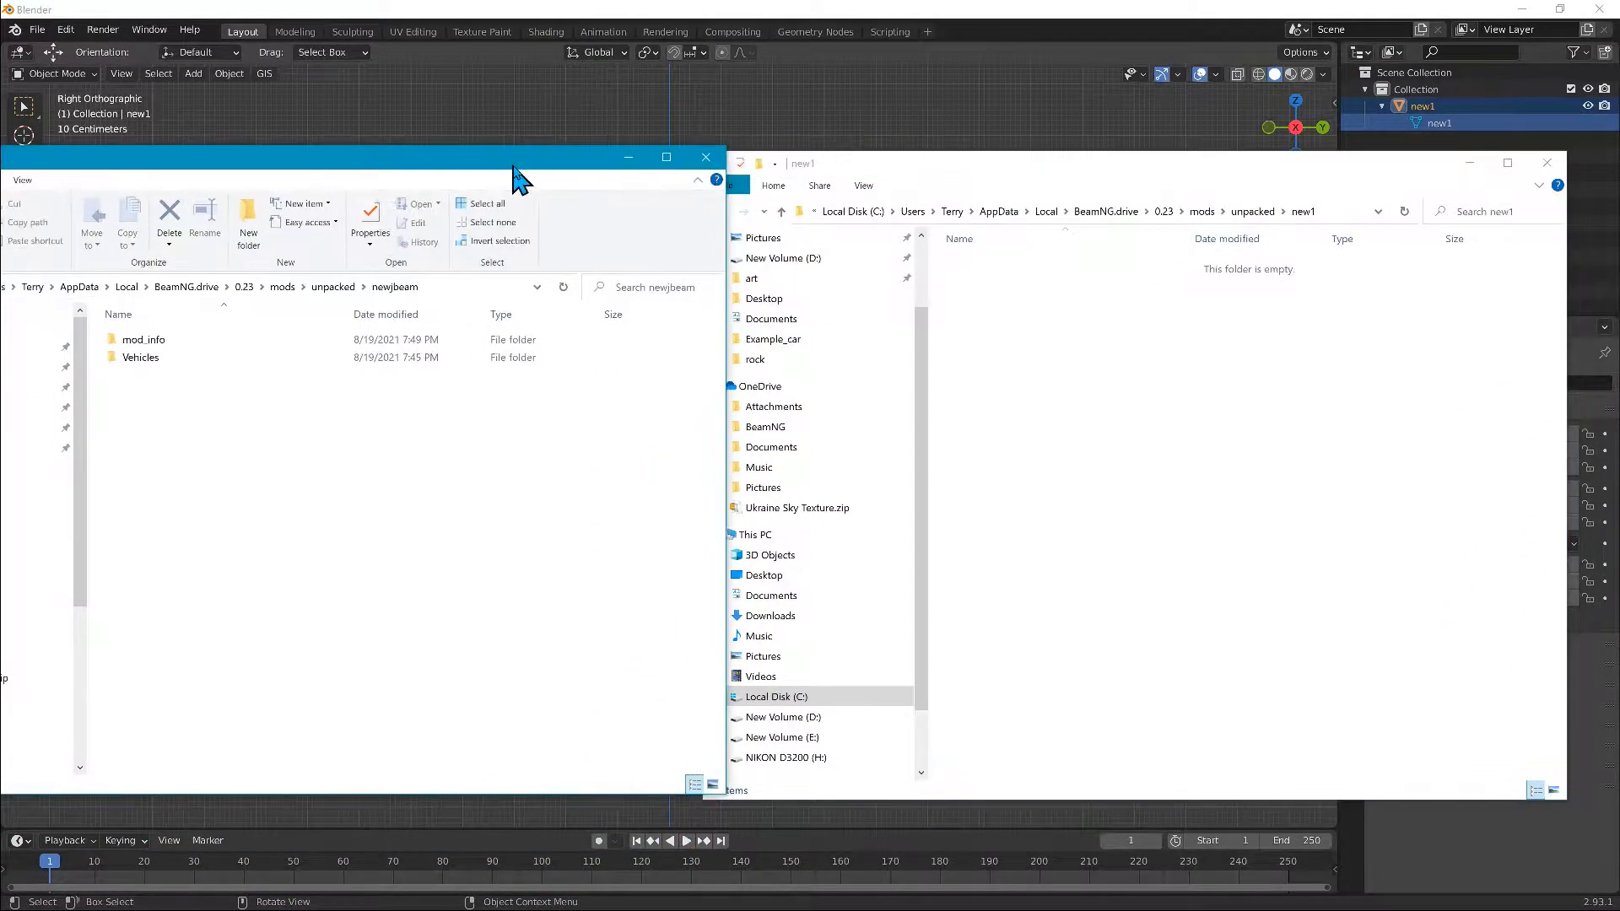
Step: Create two folders named mod_info and Vehicles inside the new1 mod folder
{"action": "right_click", "coordinate": [989, 305]}
{"action": "mouse_move", "coordinate": [1065, 505]}
{"action": "left_click", "coordinate": [1198, 504]}
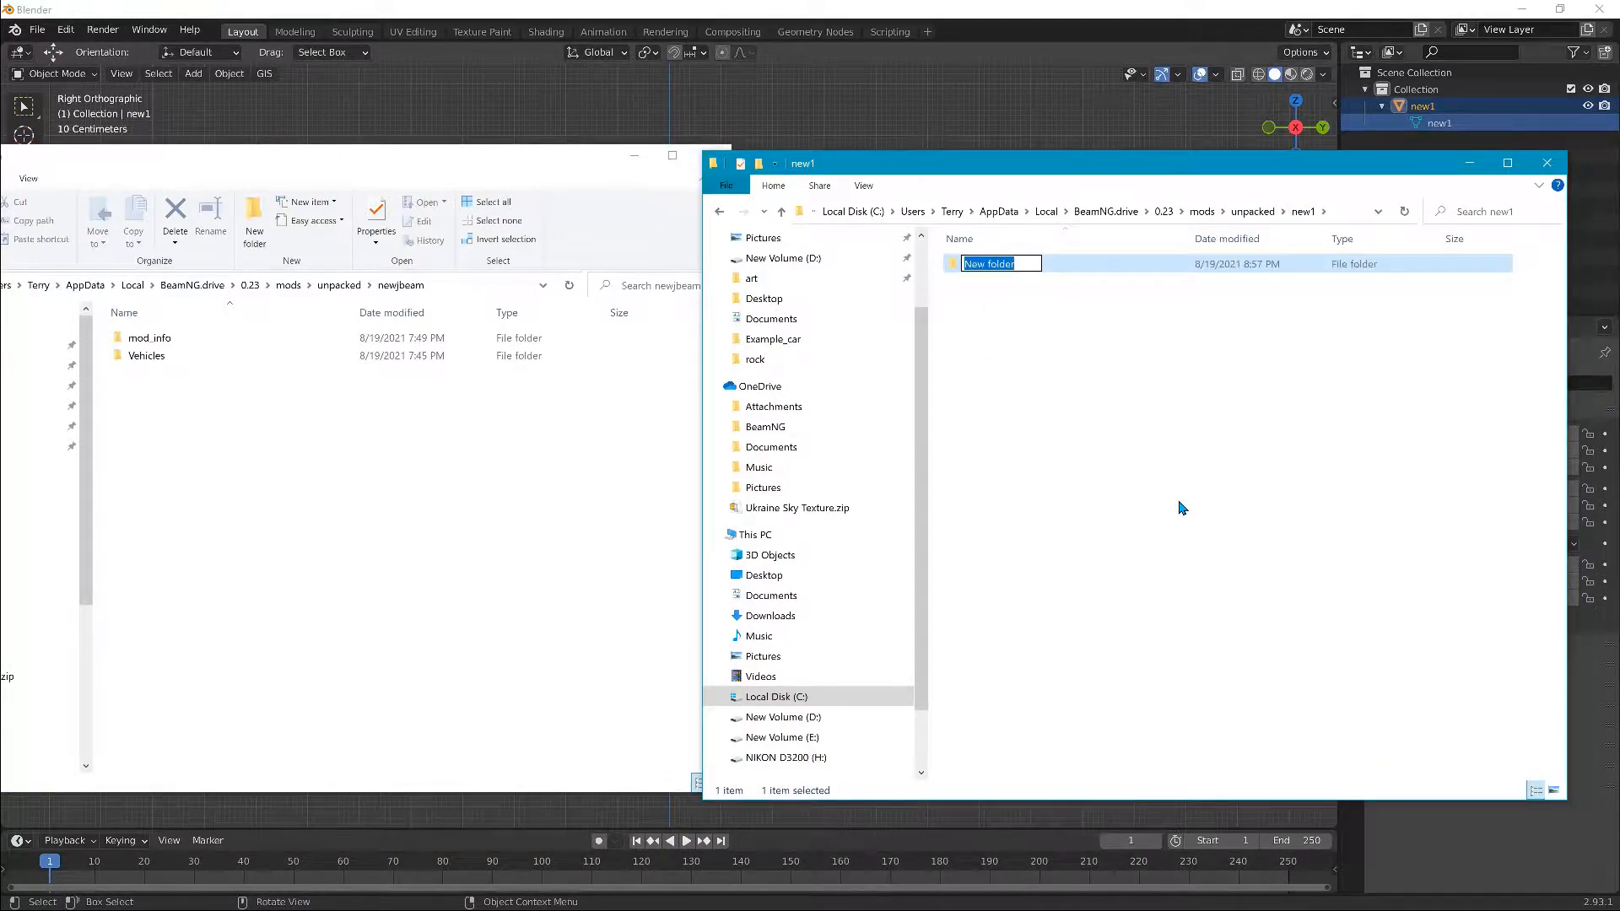
{"action": "type", "text": "mod_info"}
{"action": "right_click", "coordinate": [1028, 361]}
{"action": "mouse_move", "coordinate": [1086, 557]}
{"action": "left_click", "coordinate": [1288, 561]}
{"action": "type", "text": "Vehicles"}
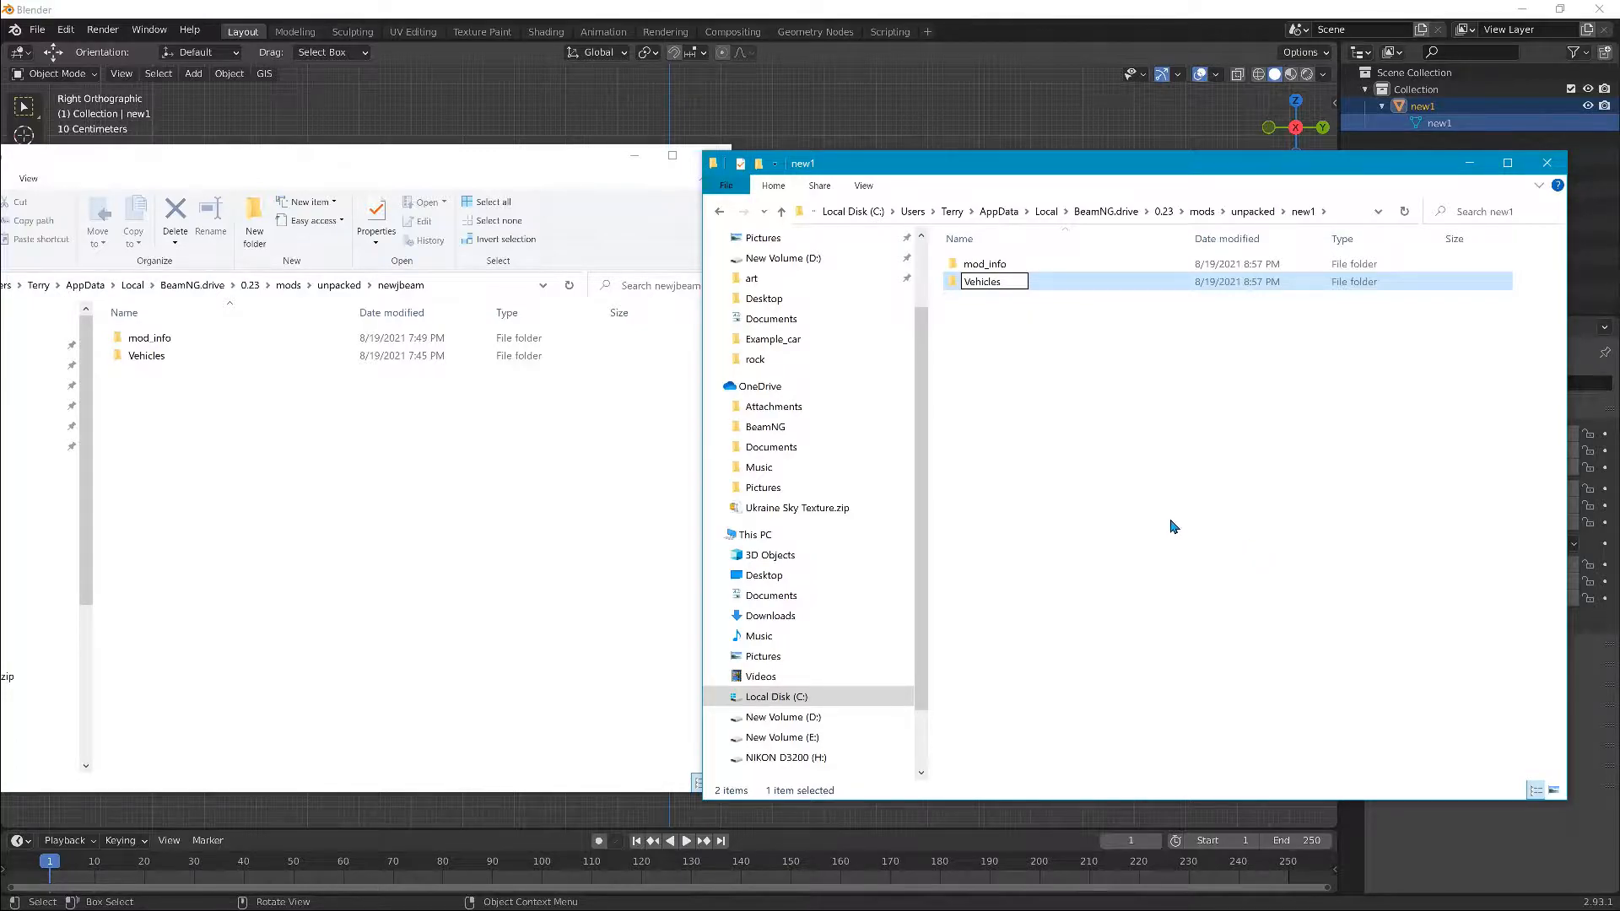
{"action": "left_click", "coordinate": [1155, 511]}
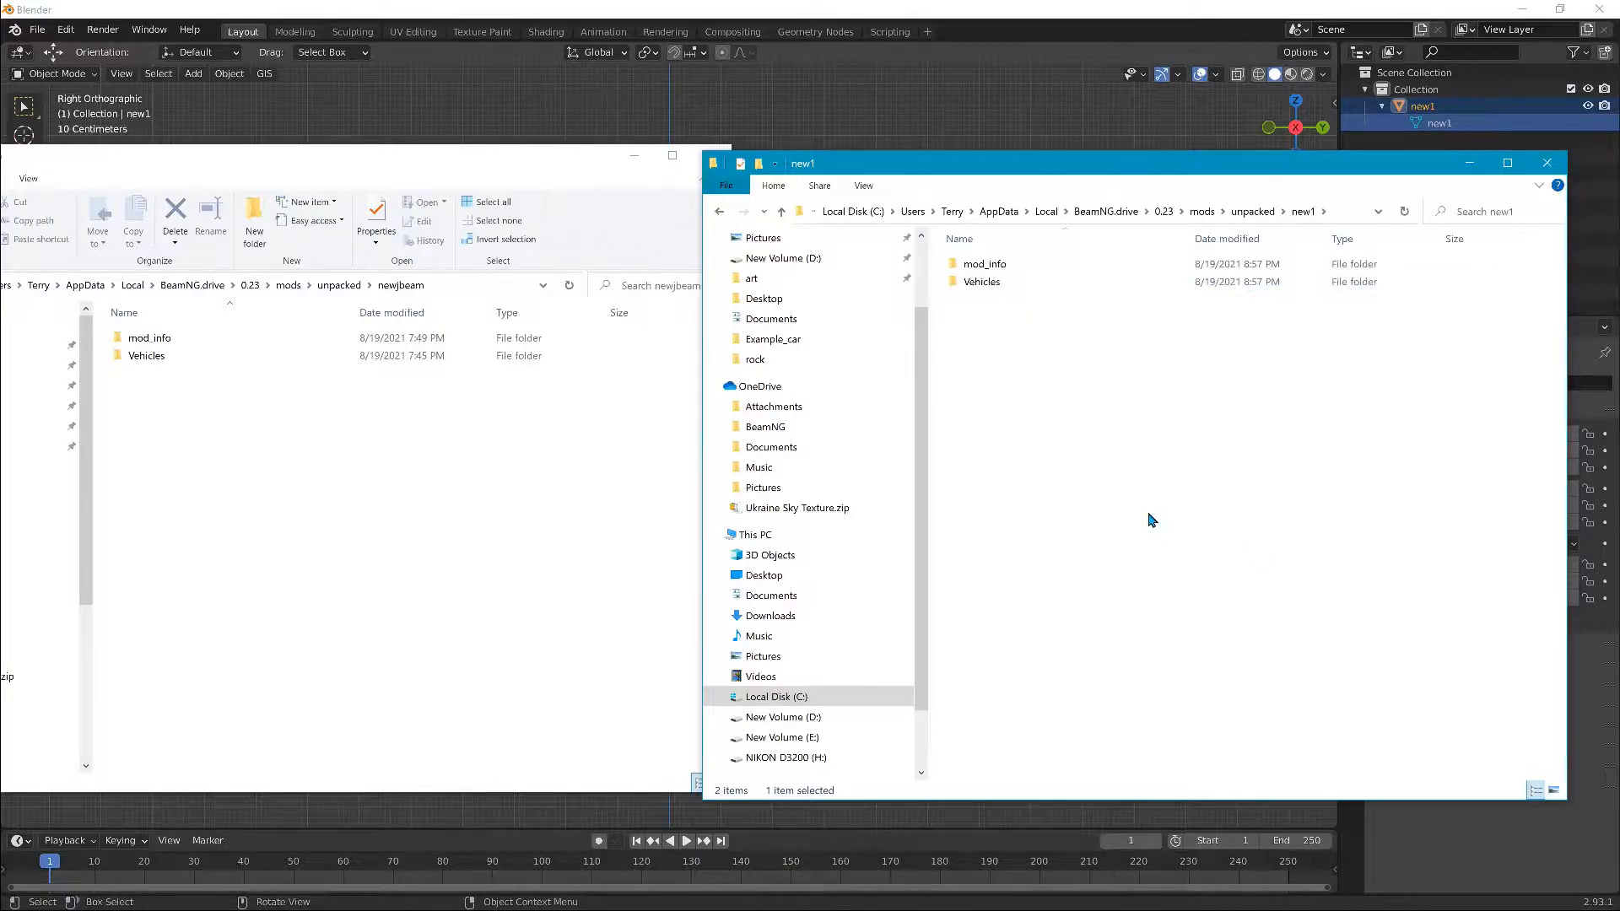
Step: Open the Vehicles folder of both mods and create a subfolder named new1 in new1's Vehicles folder
{"action": "double_click", "coordinate": [146, 356]}
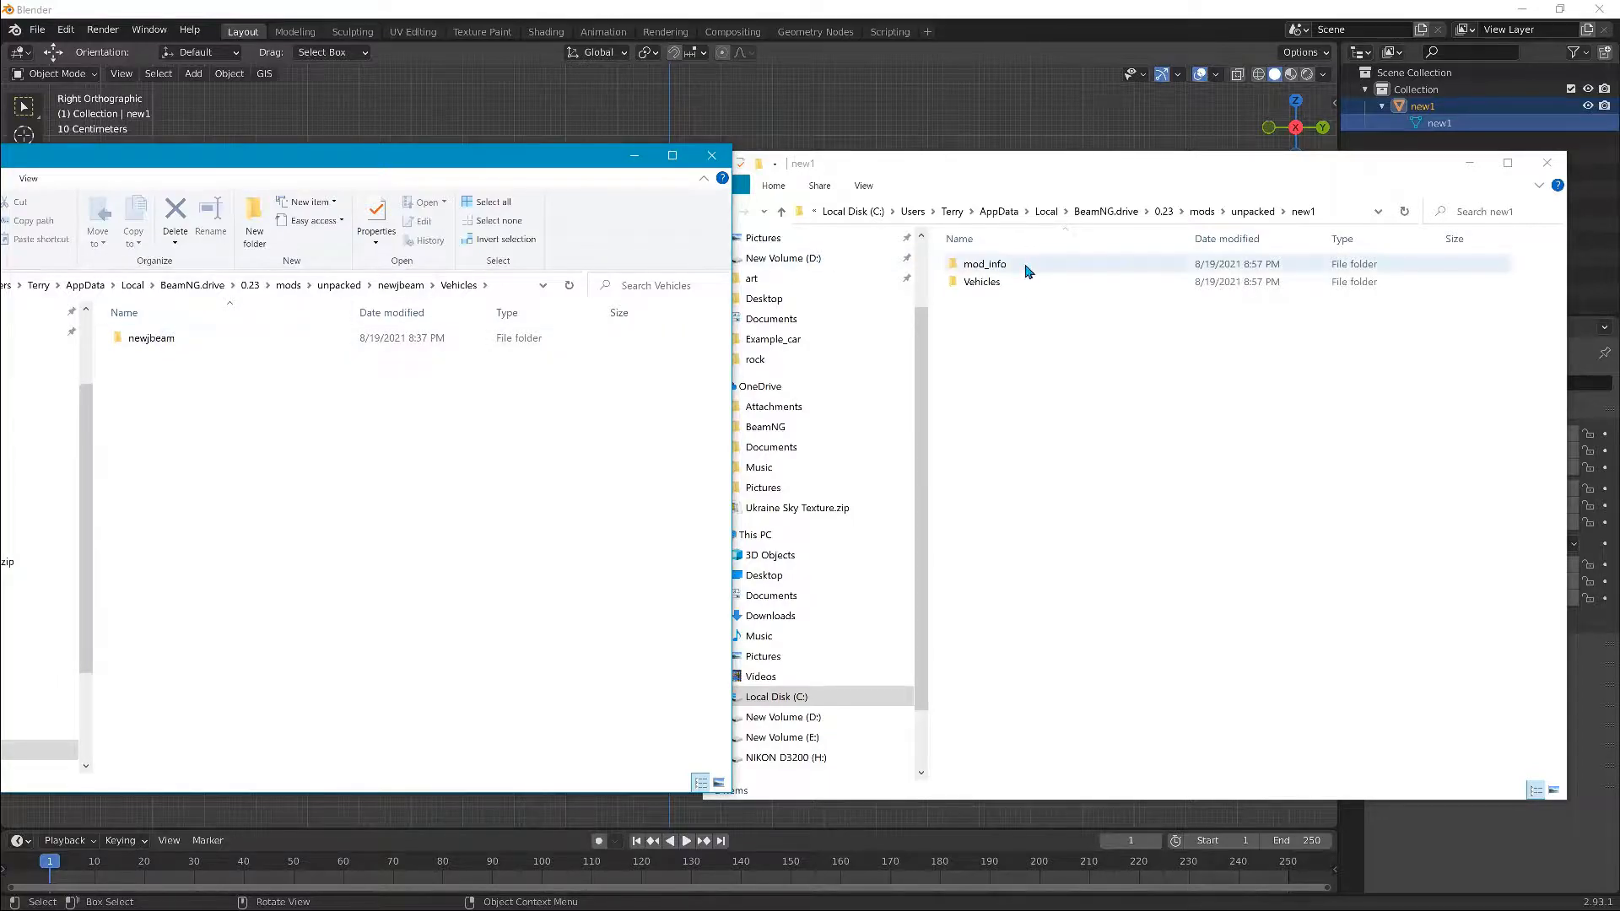
{"action": "double_click", "coordinate": [979, 283]}
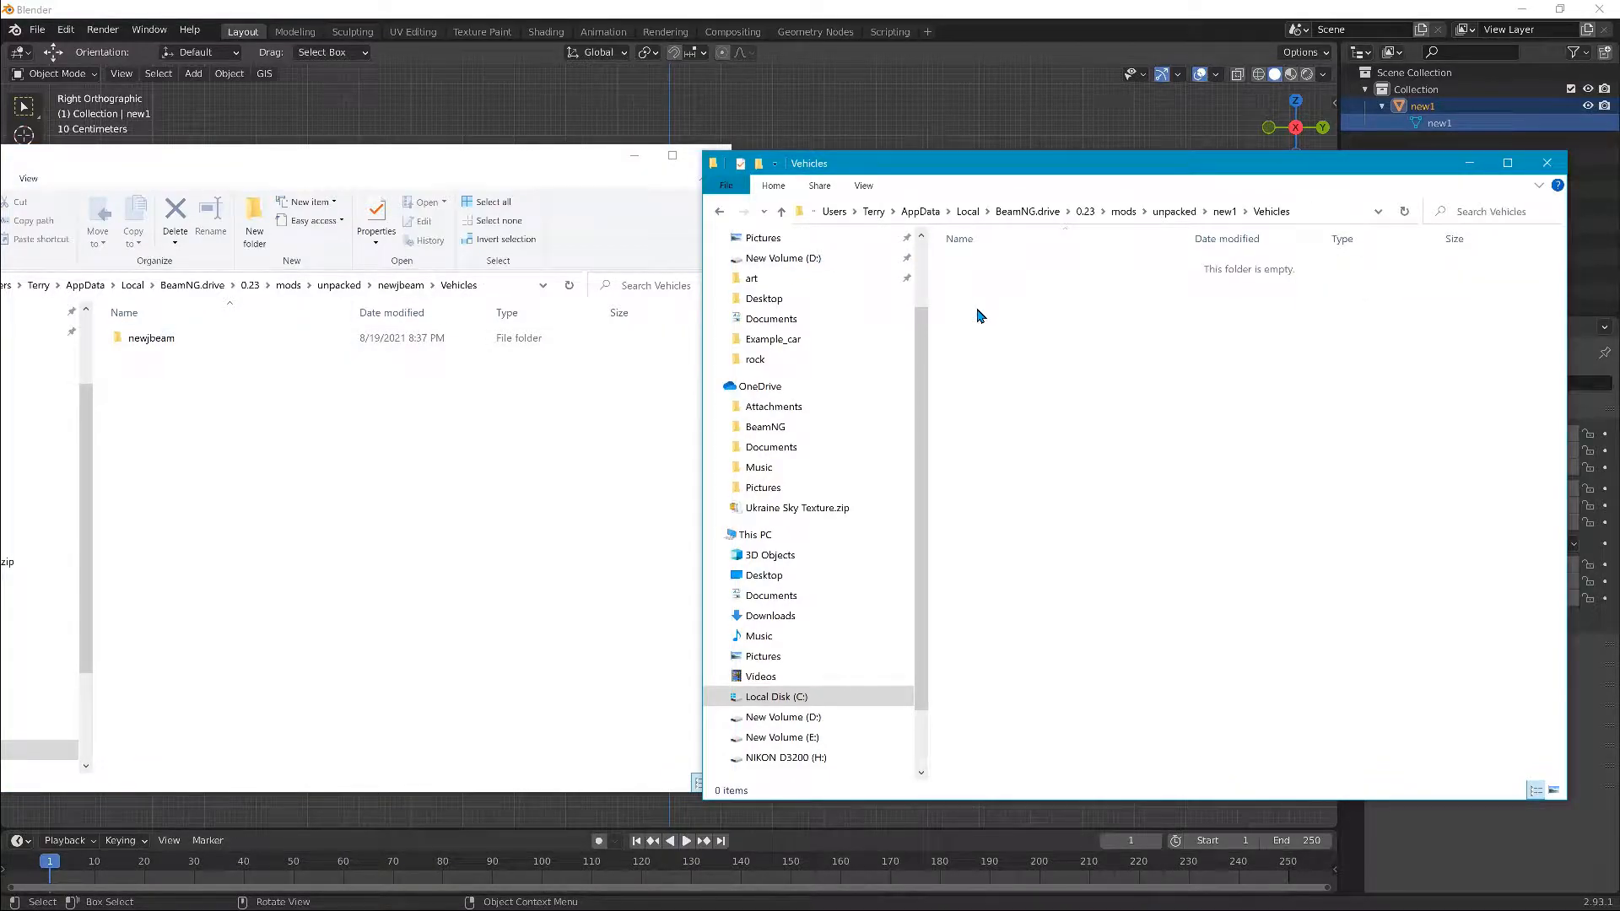
{"action": "right_click", "coordinate": [979, 316]}
{"action": "mouse_move", "coordinate": [1097, 511]}
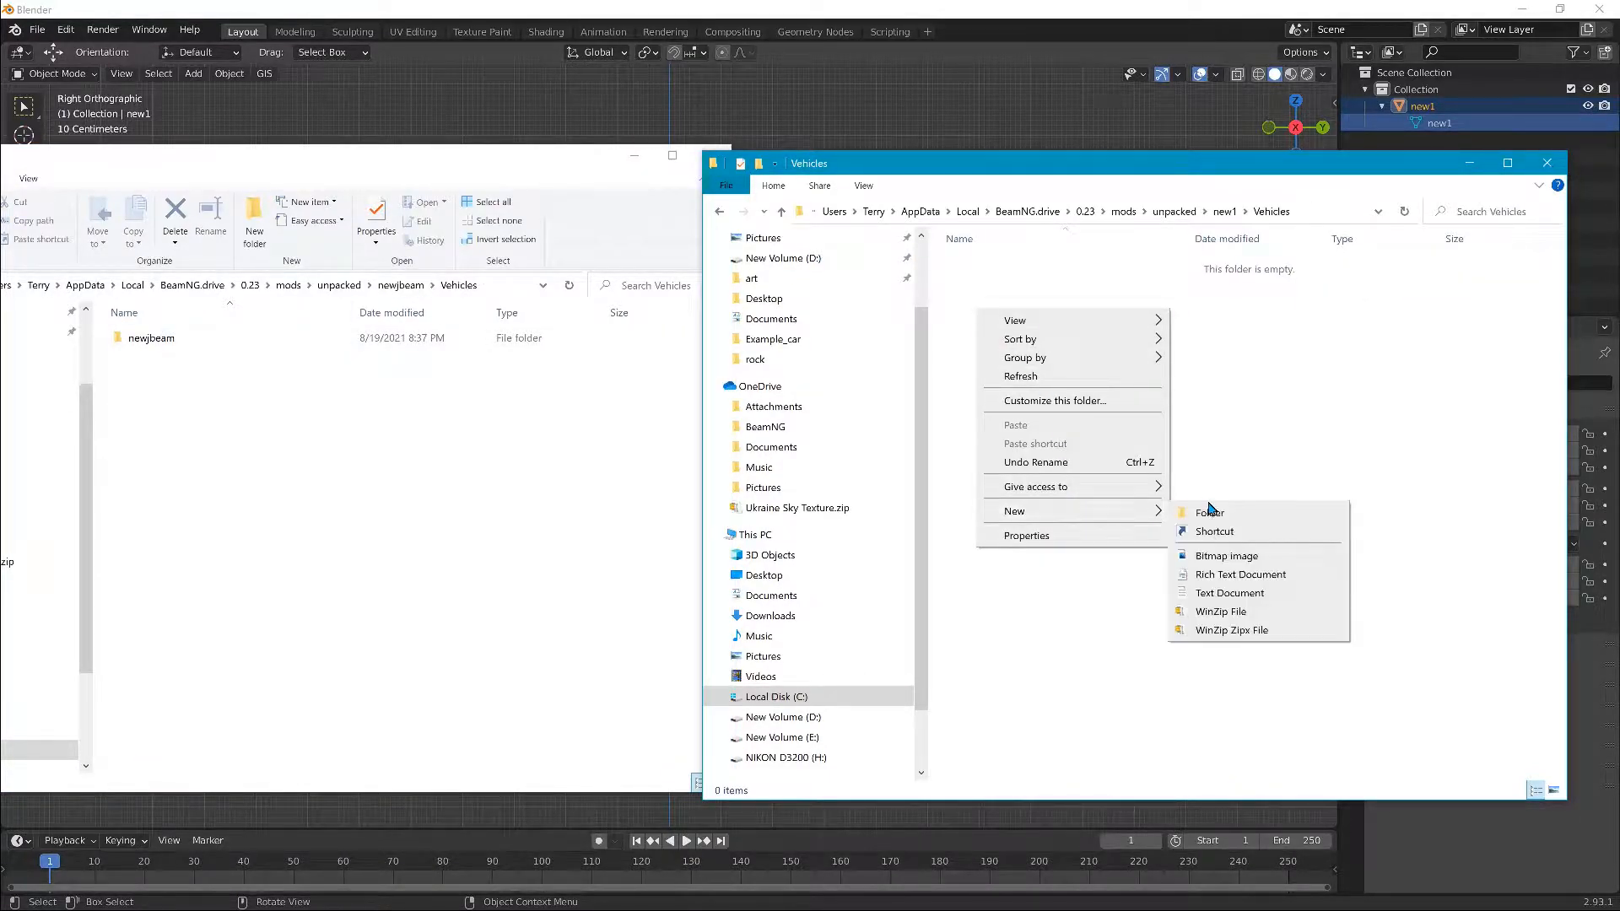
{"action": "left_click", "coordinate": [1206, 511]}
{"action": "type", "text": "new1"}
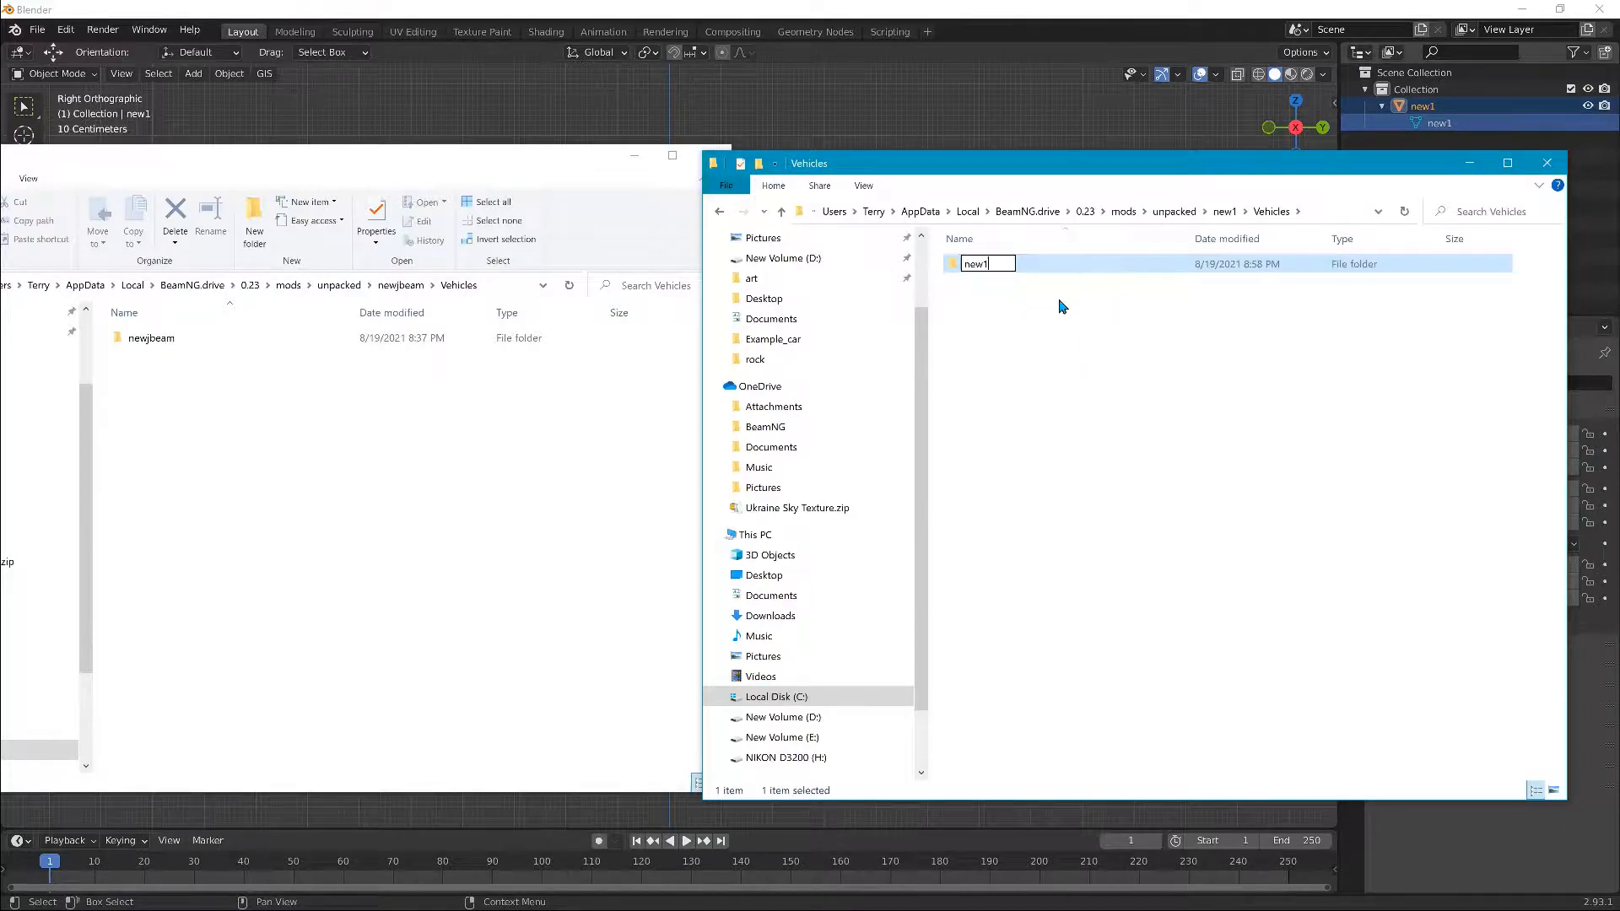
{"action": "key", "text": "Return"}
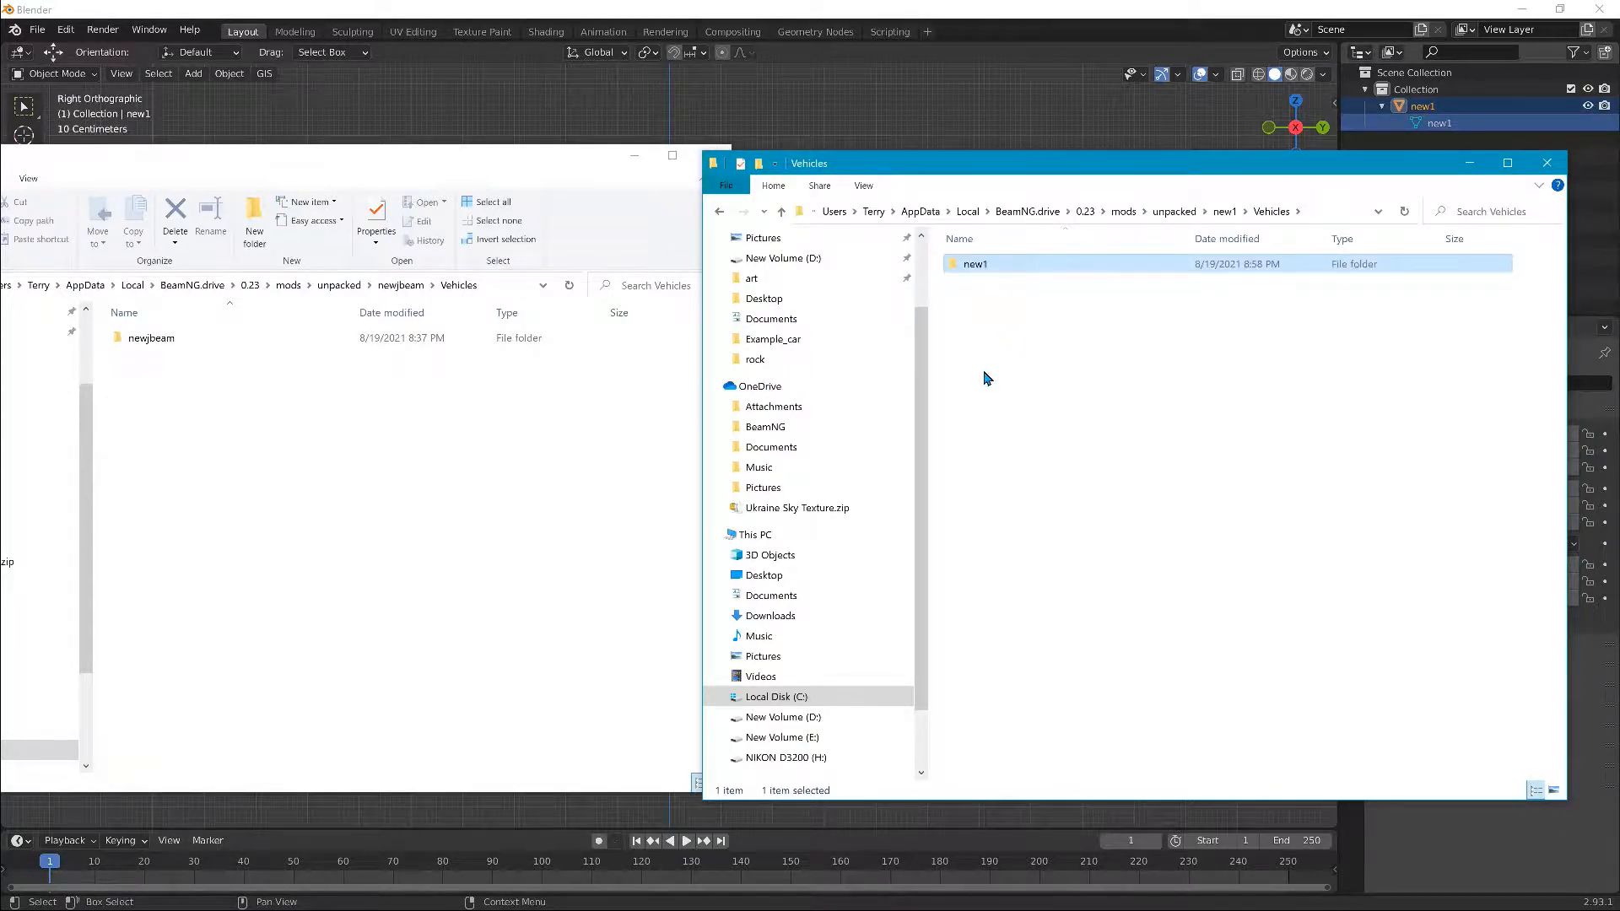
Step: Copy rustyball2.png and Materials.cs from the newjbeam mod's Vehicles/newjbeam folder into the new1 mod's Vehicles/new1 folder
{"action": "double_click", "coordinate": [152, 338]}
{"action": "double_click", "coordinate": [982, 263]}
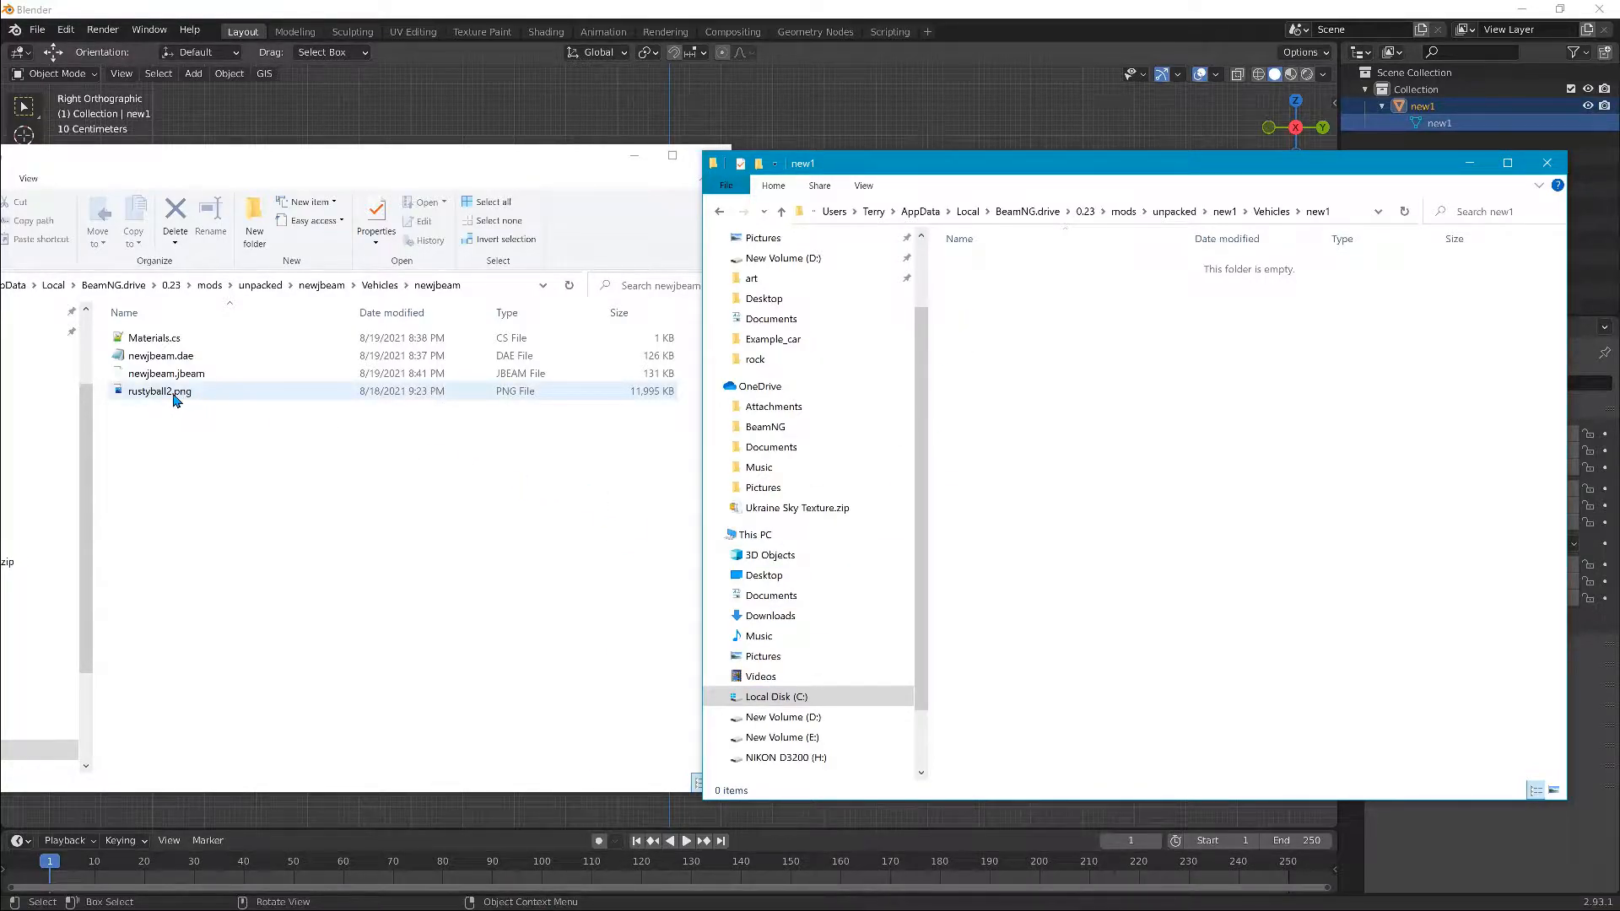
{"action": "right_click_drag", "start_coordinate": [174, 398], "coordinate": [1046, 368]}
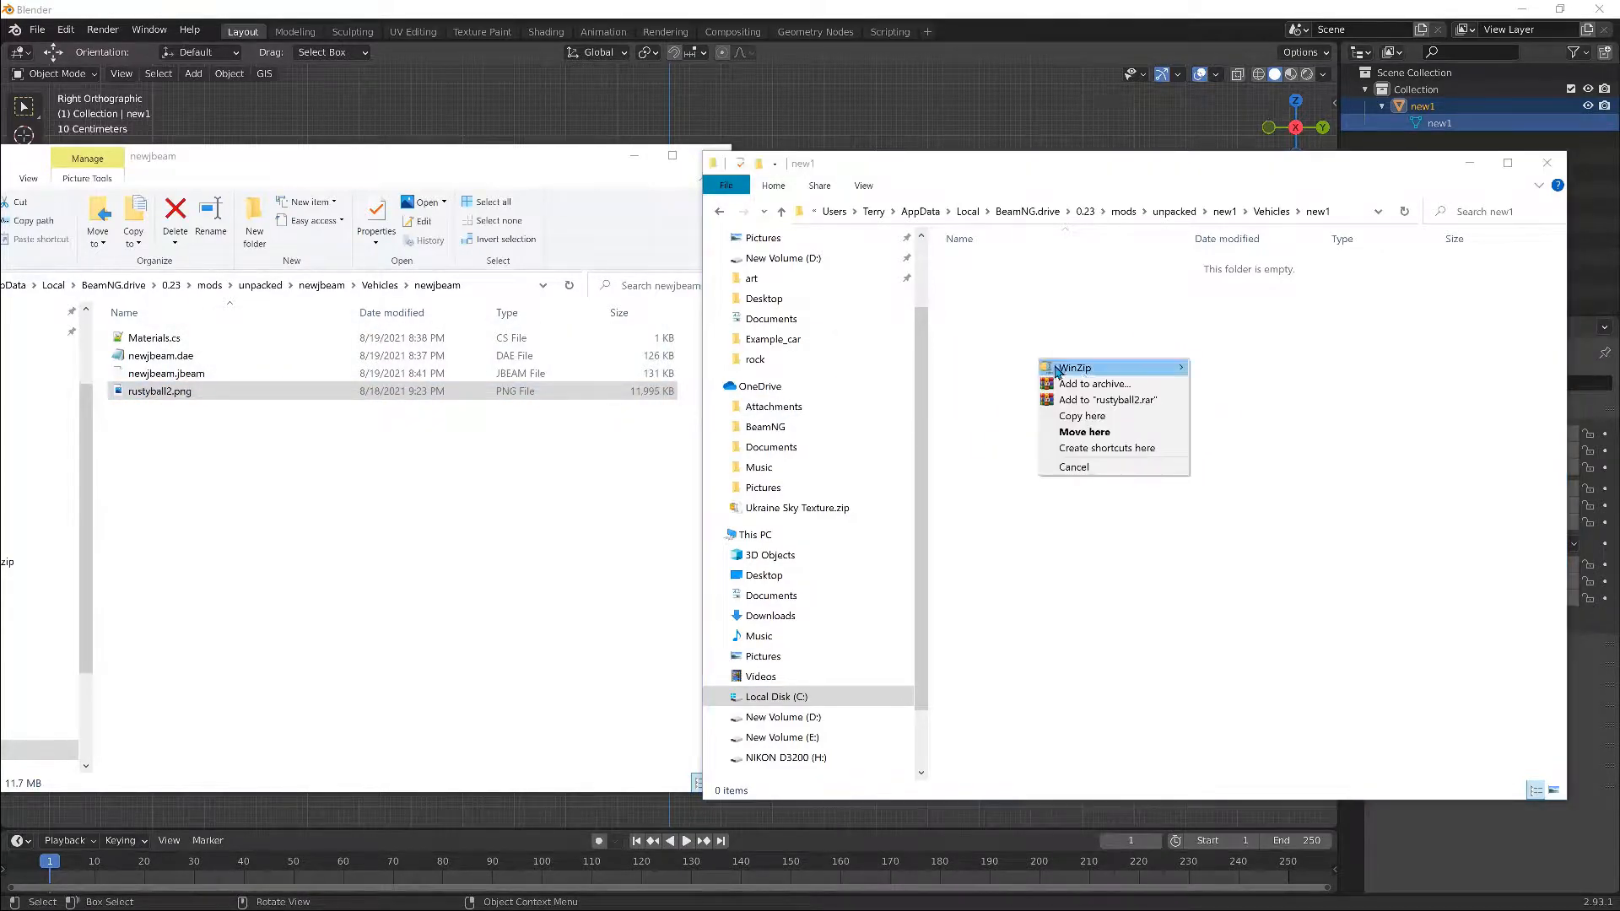
{"action": "left_click", "coordinate": [1083, 417]}
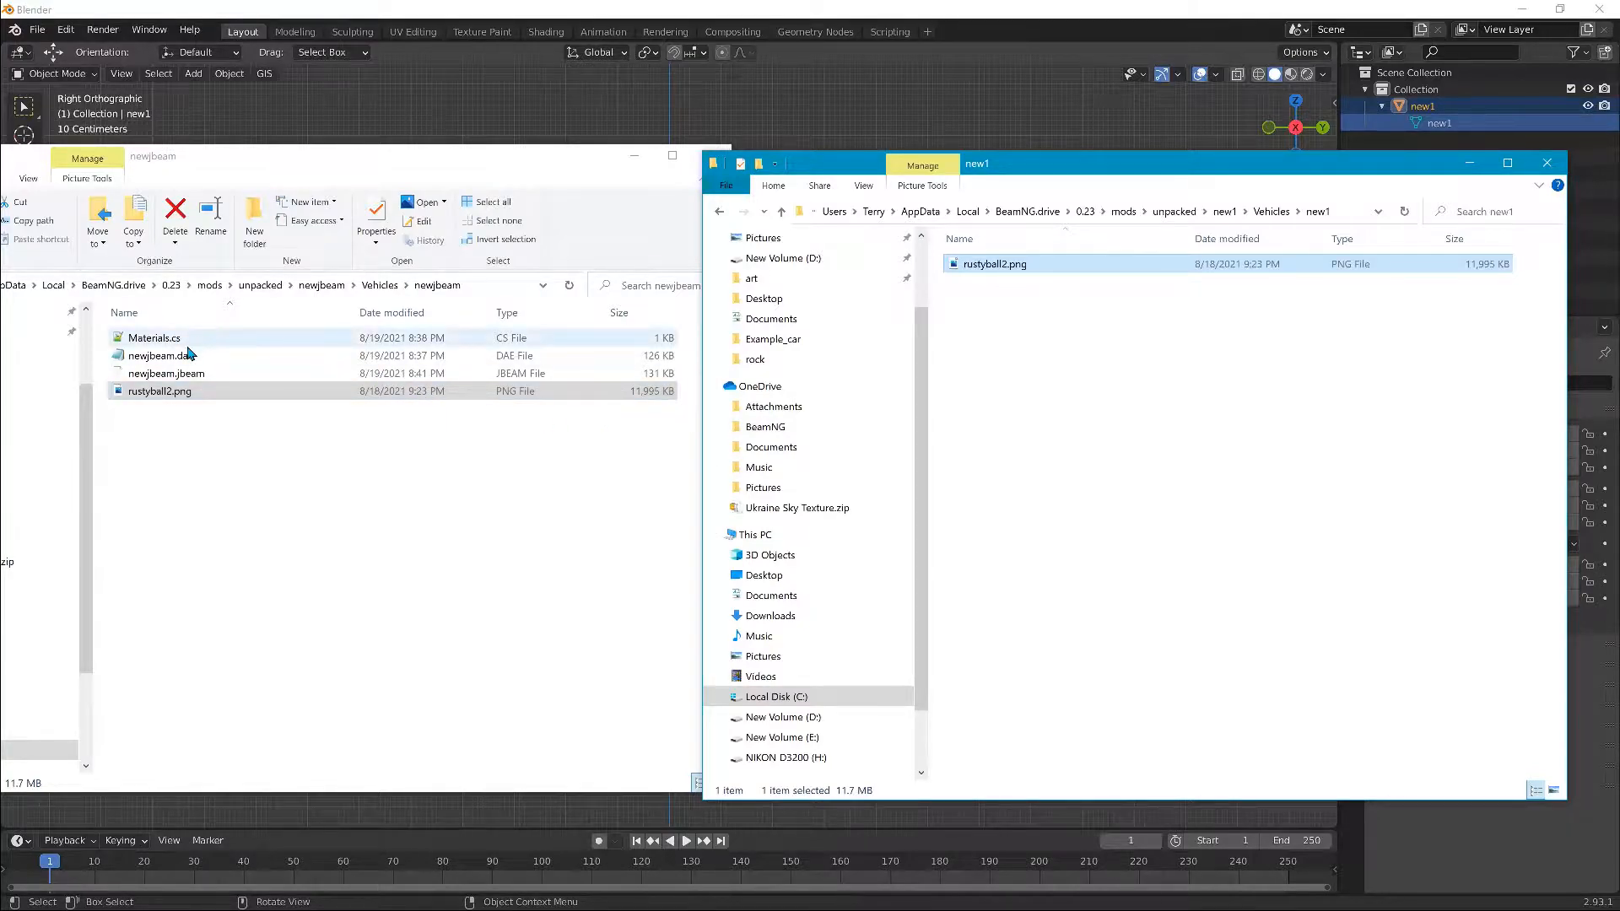
{"action": "left_click_drag", "start_coordinate": [149, 341], "coordinate": [1006, 376]}
{"action": "right_click_drag", "start_coordinate": [1007, 375], "coordinate": [1008, 372]}
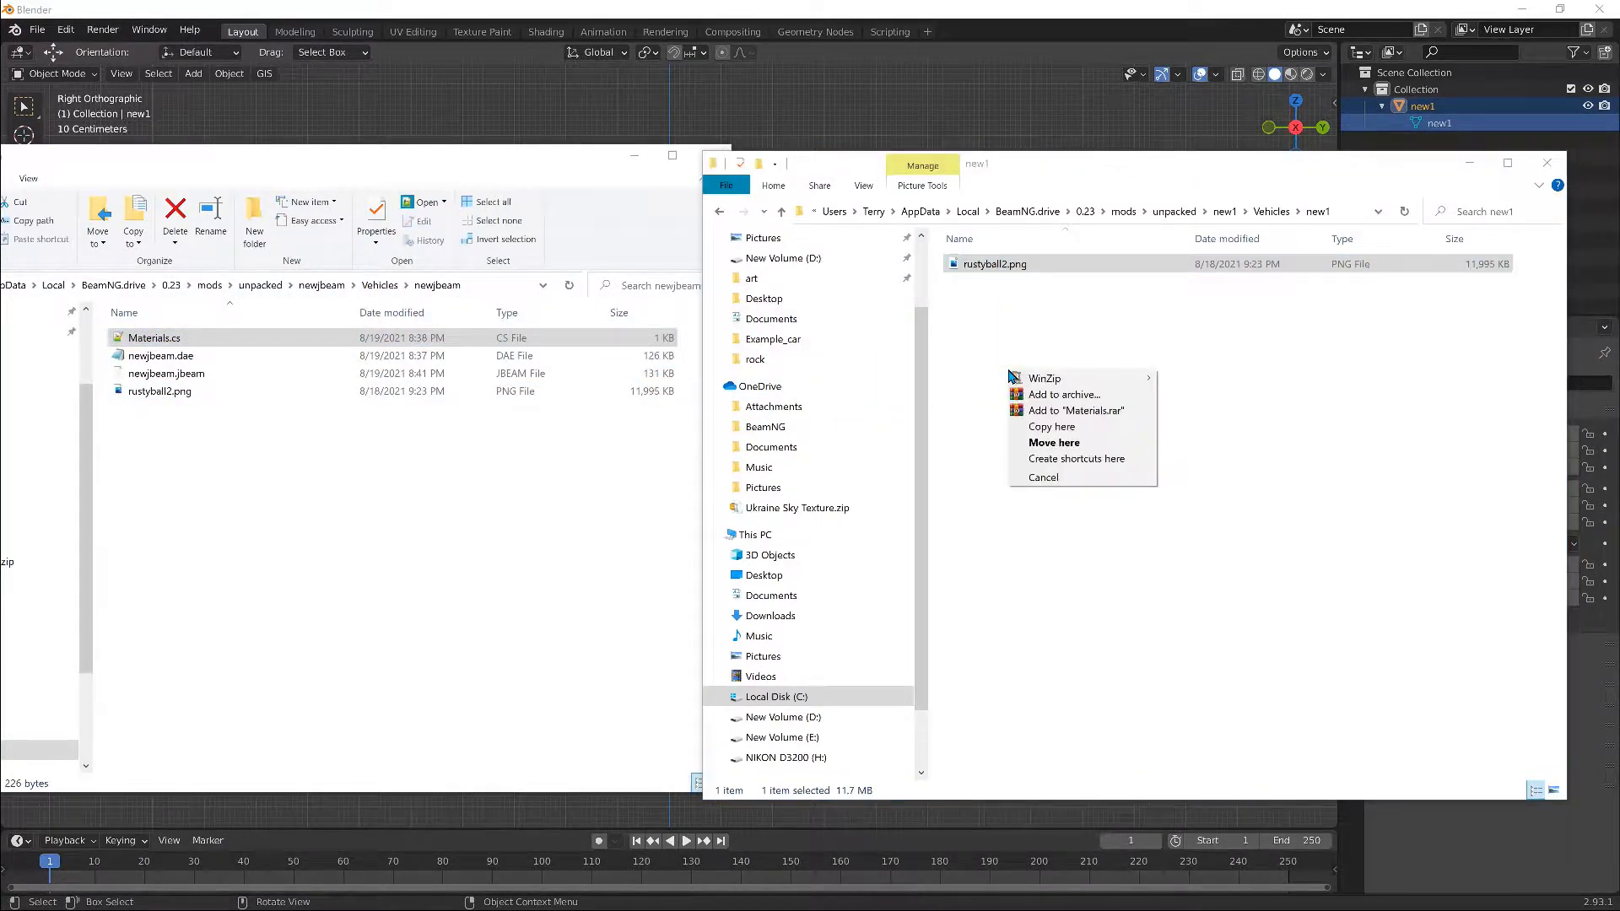
{"action": "left_click", "coordinate": [1051, 427]}
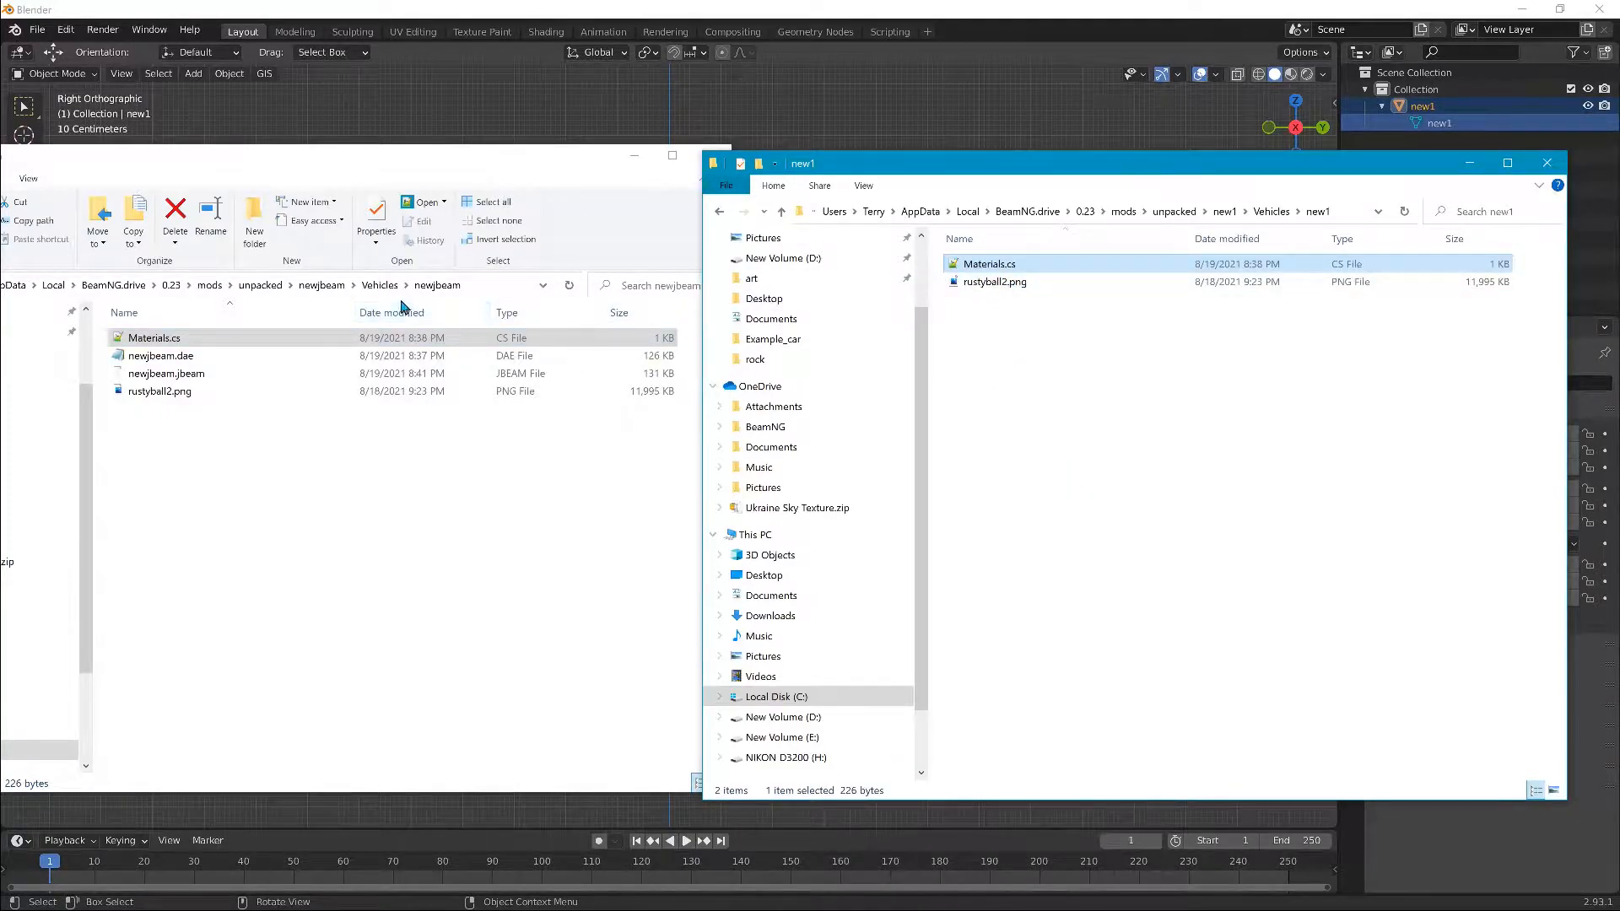
Step: Copy info.json from newjbeam's mod_info folder into new1's mod_info folder, and close the newjbeam window
{"action": "left_click", "coordinate": [380, 286]}
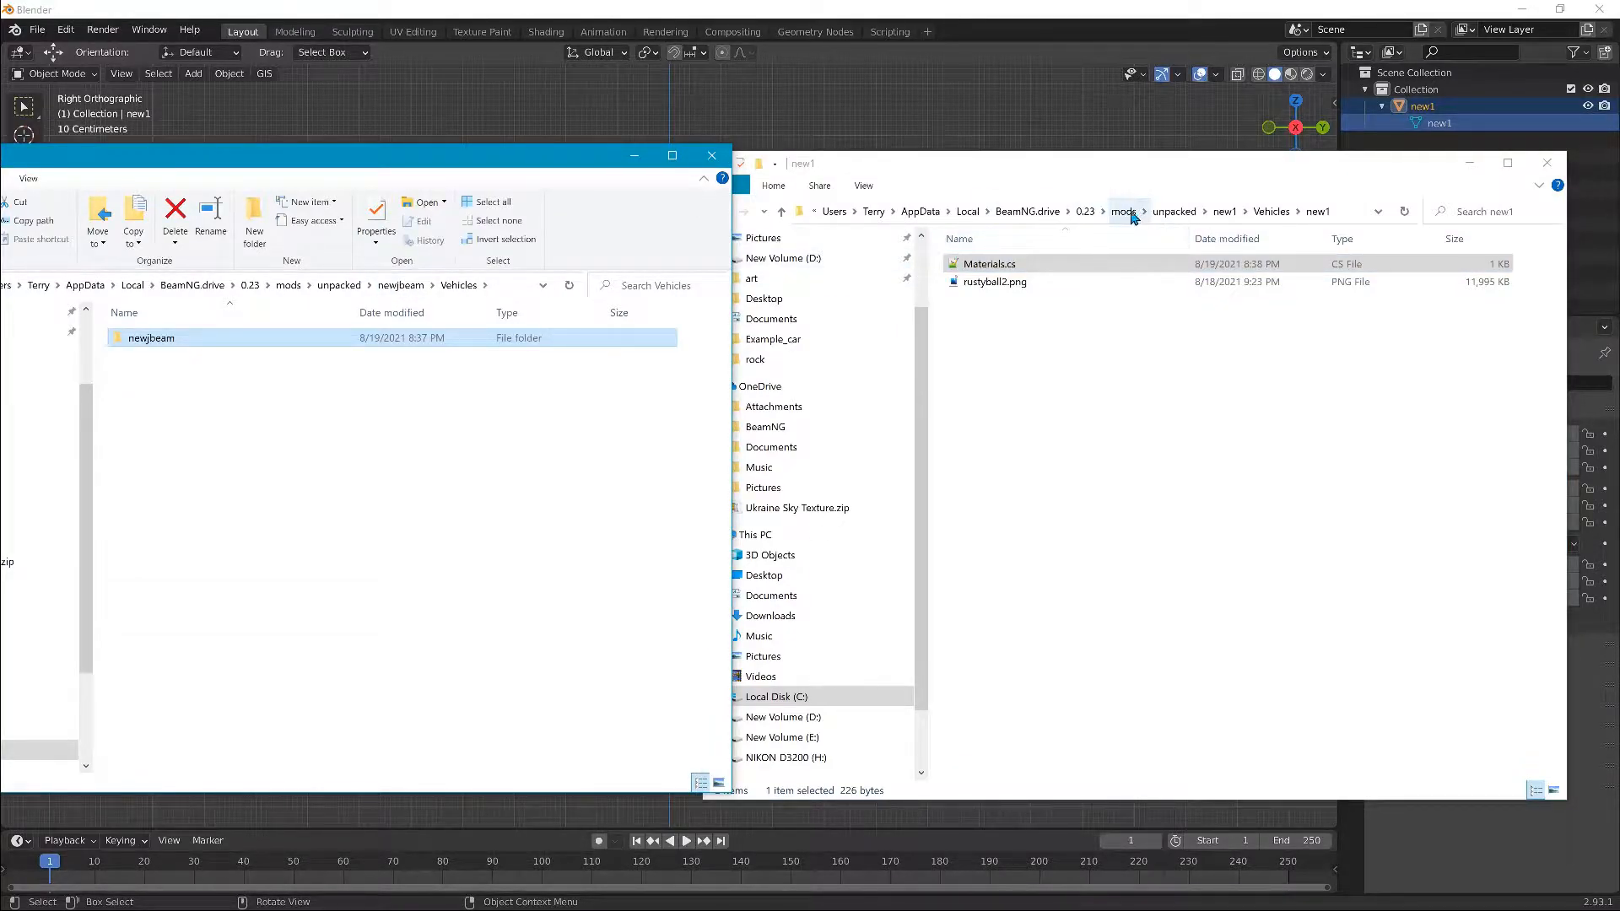
{"action": "left_click", "coordinate": [1191, 215]}
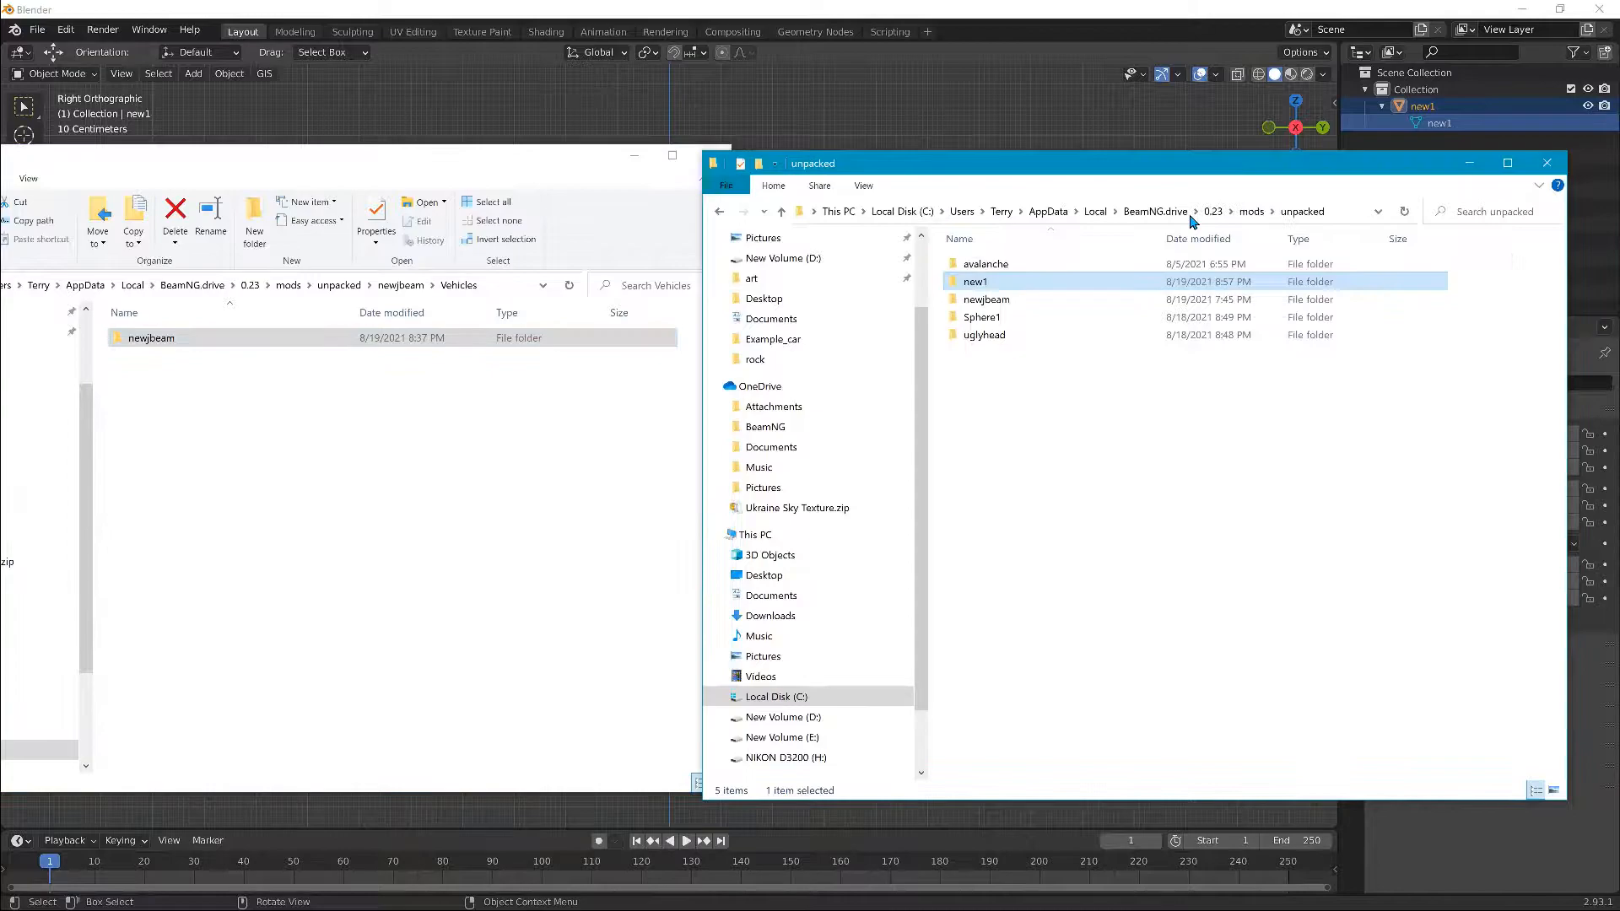
{"action": "double_click", "coordinate": [983, 282]}
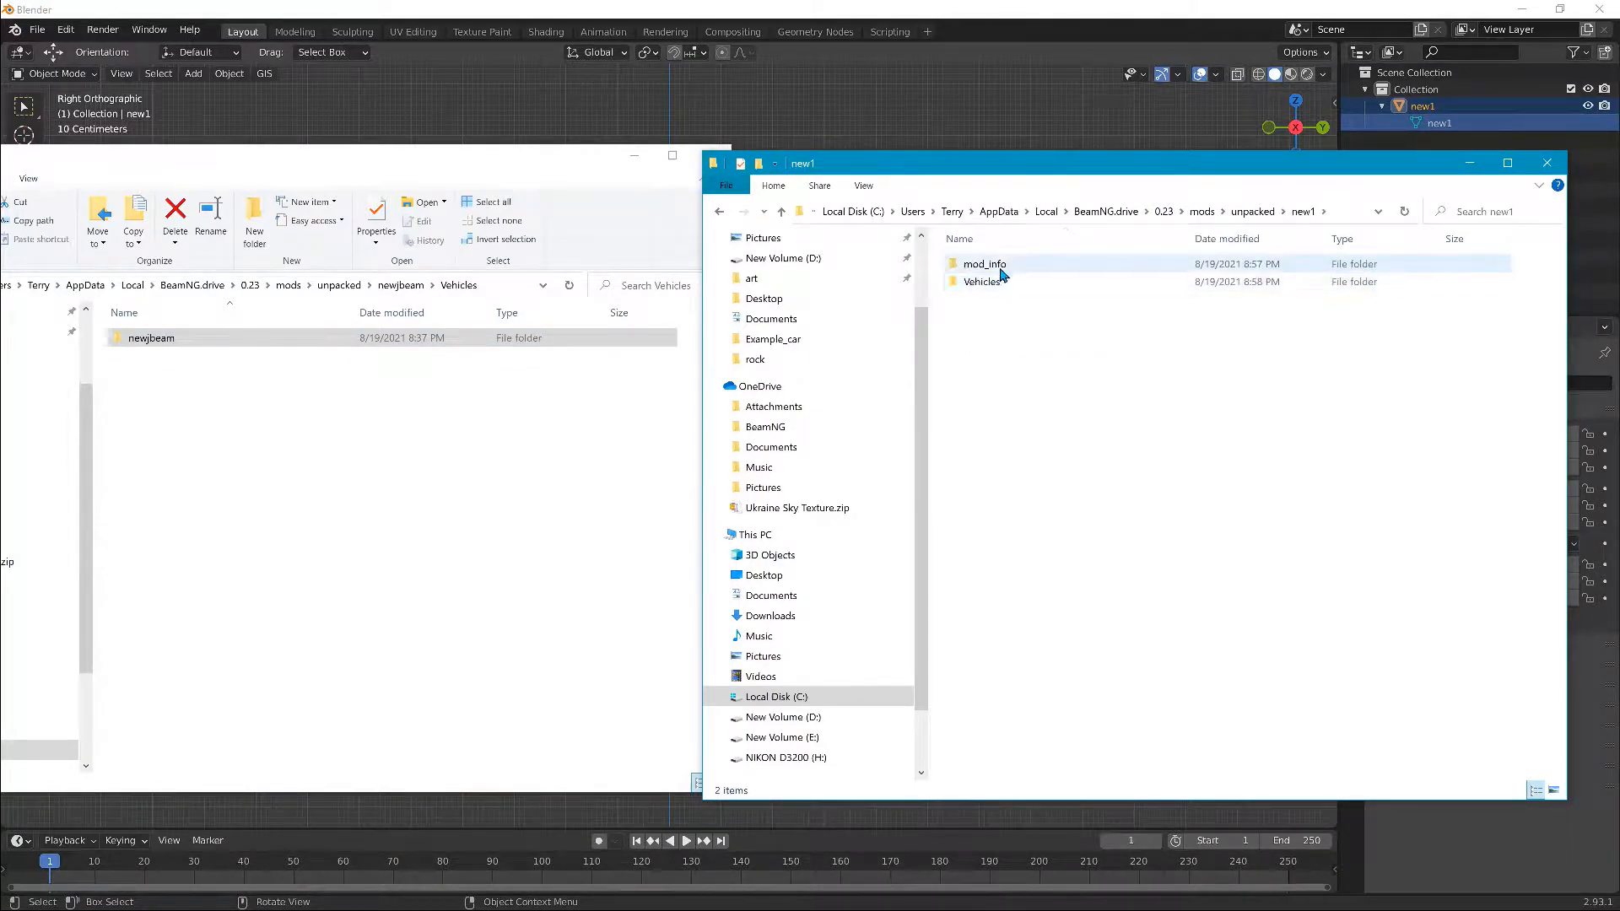
{"action": "double_click", "coordinate": [992, 272]}
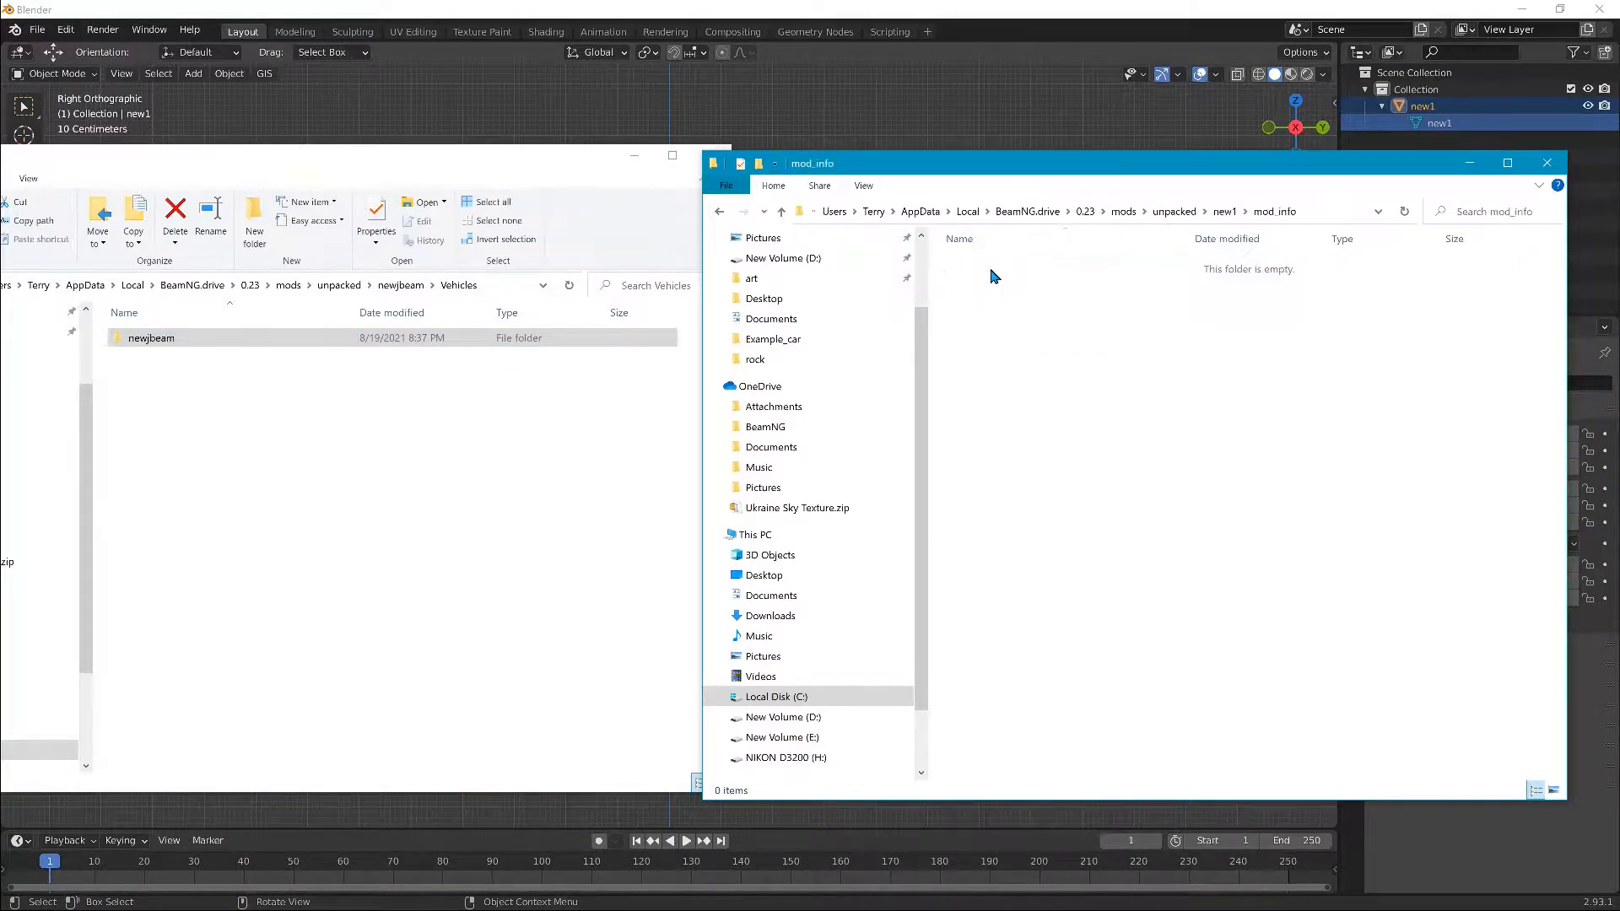
{"action": "left_click", "coordinate": [411, 284]}
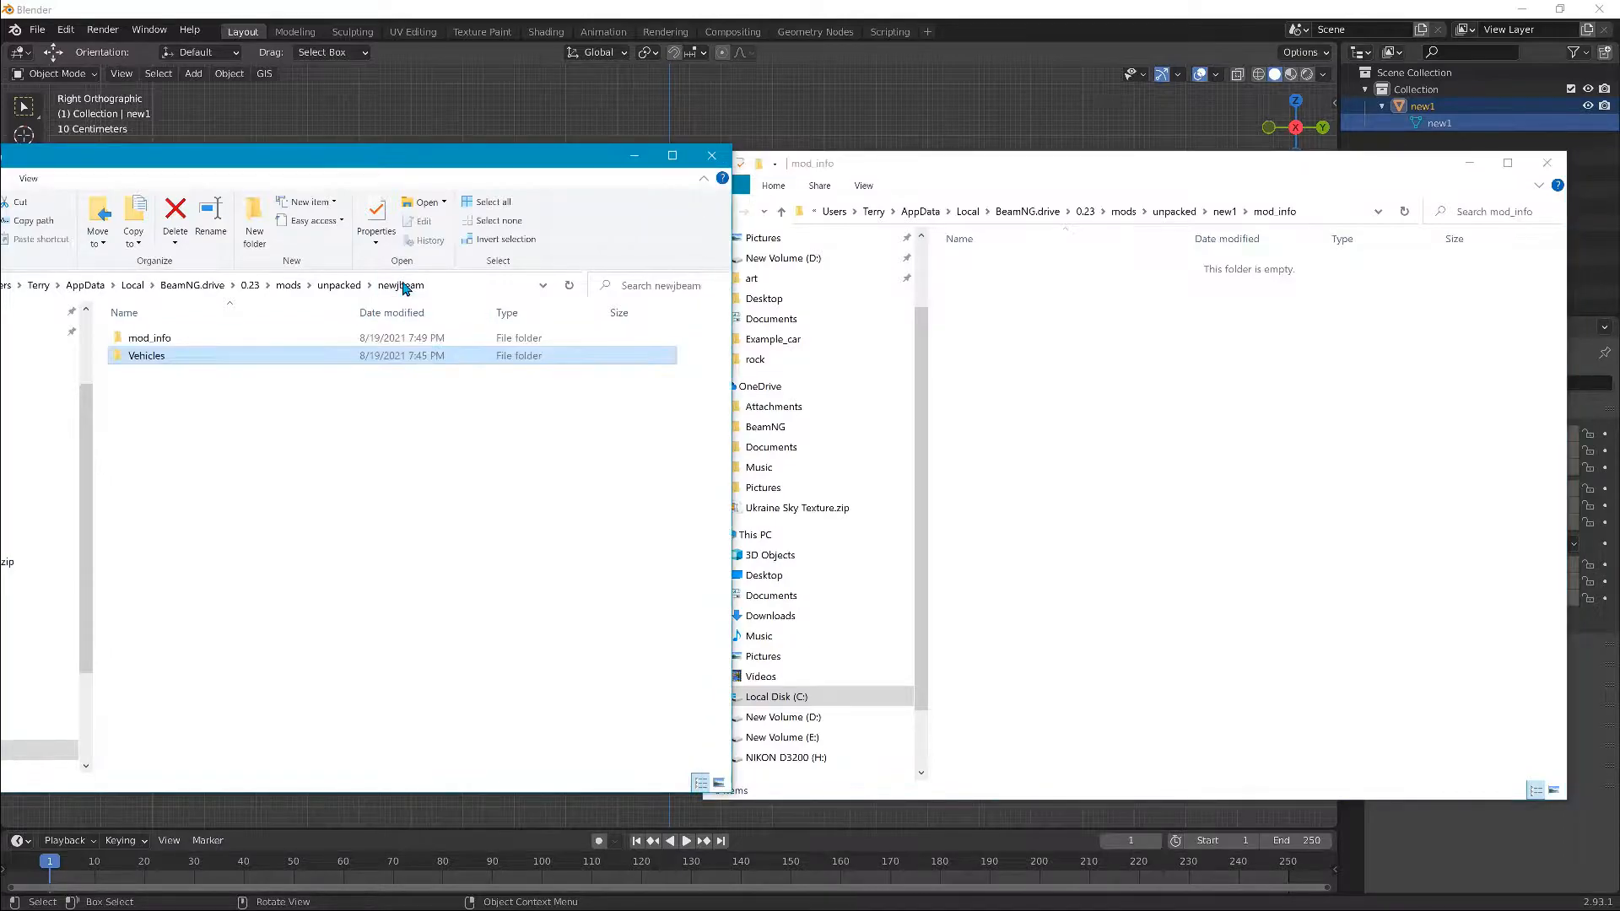
{"action": "double_click", "coordinate": [145, 337]}
{"action": "left_click_drag", "start_coordinate": [150, 340], "coordinate": [1005, 338]}
{"action": "right_click_drag", "start_coordinate": [1005, 338], "coordinate": [1023, 345]}
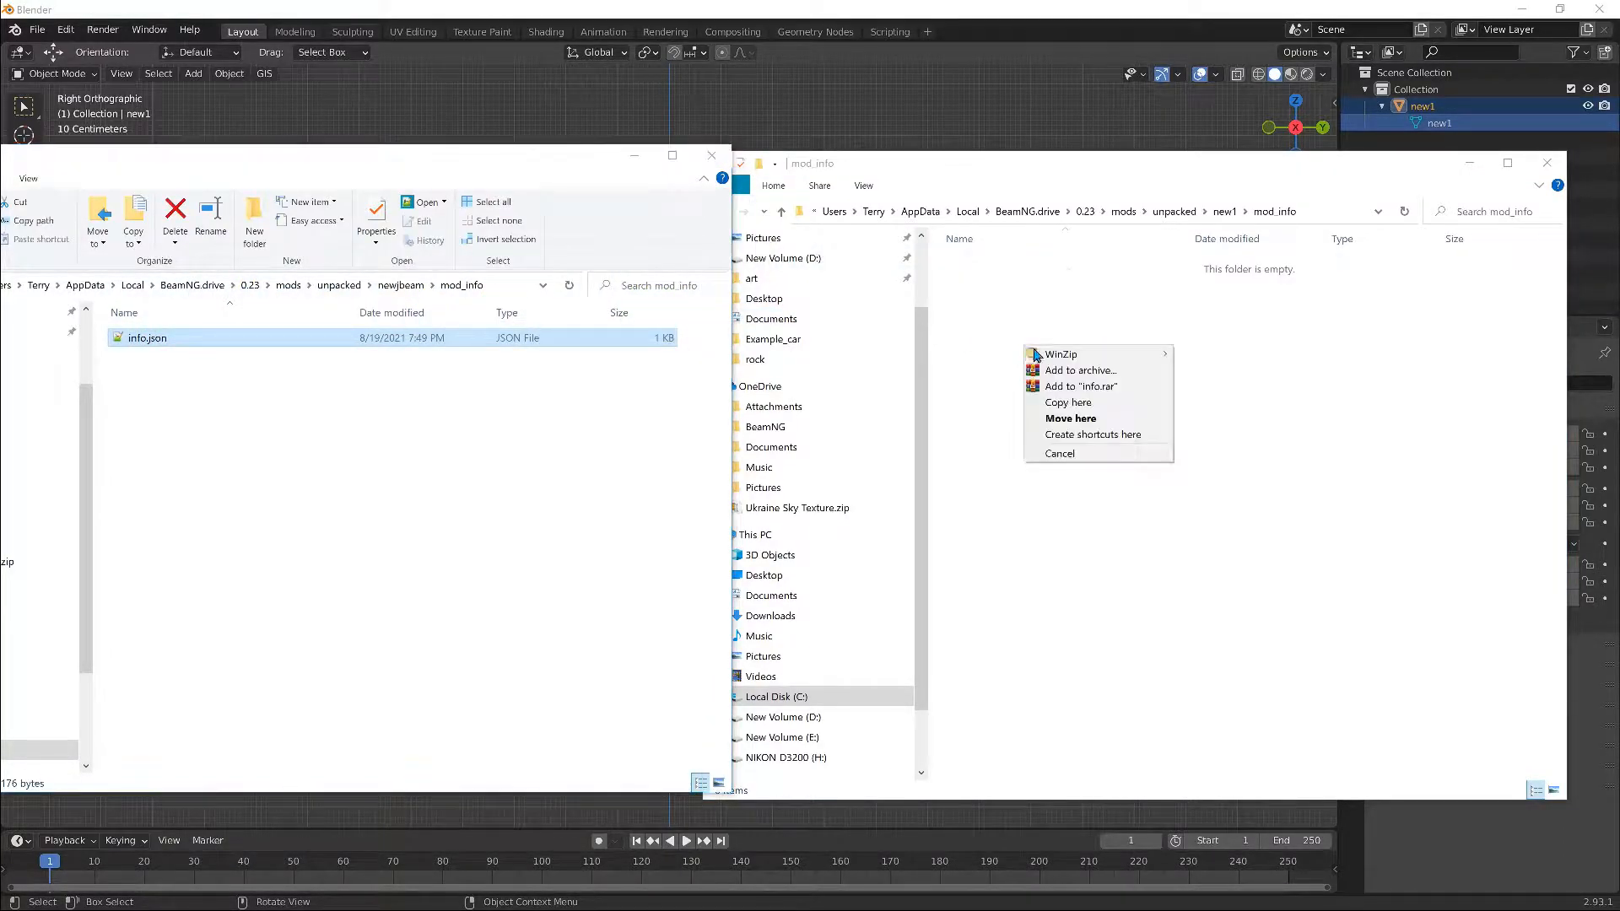
{"action": "left_click", "coordinate": [1067, 404]}
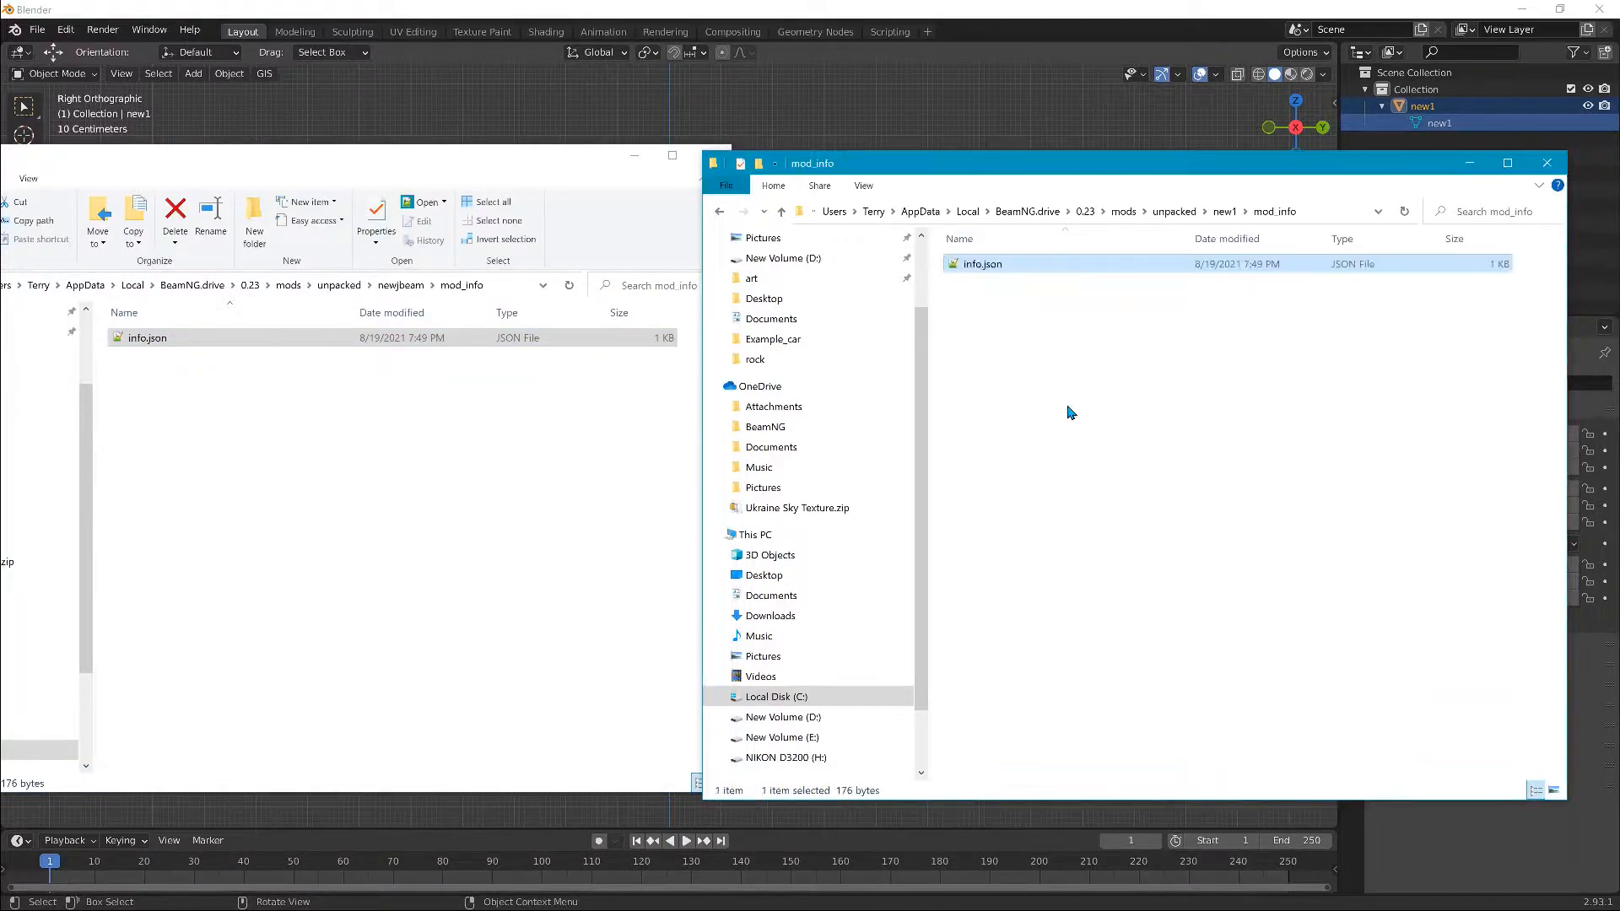
{"action": "left_click", "coordinate": [575, 167]}
{"action": "left_click", "coordinate": [711, 156]}
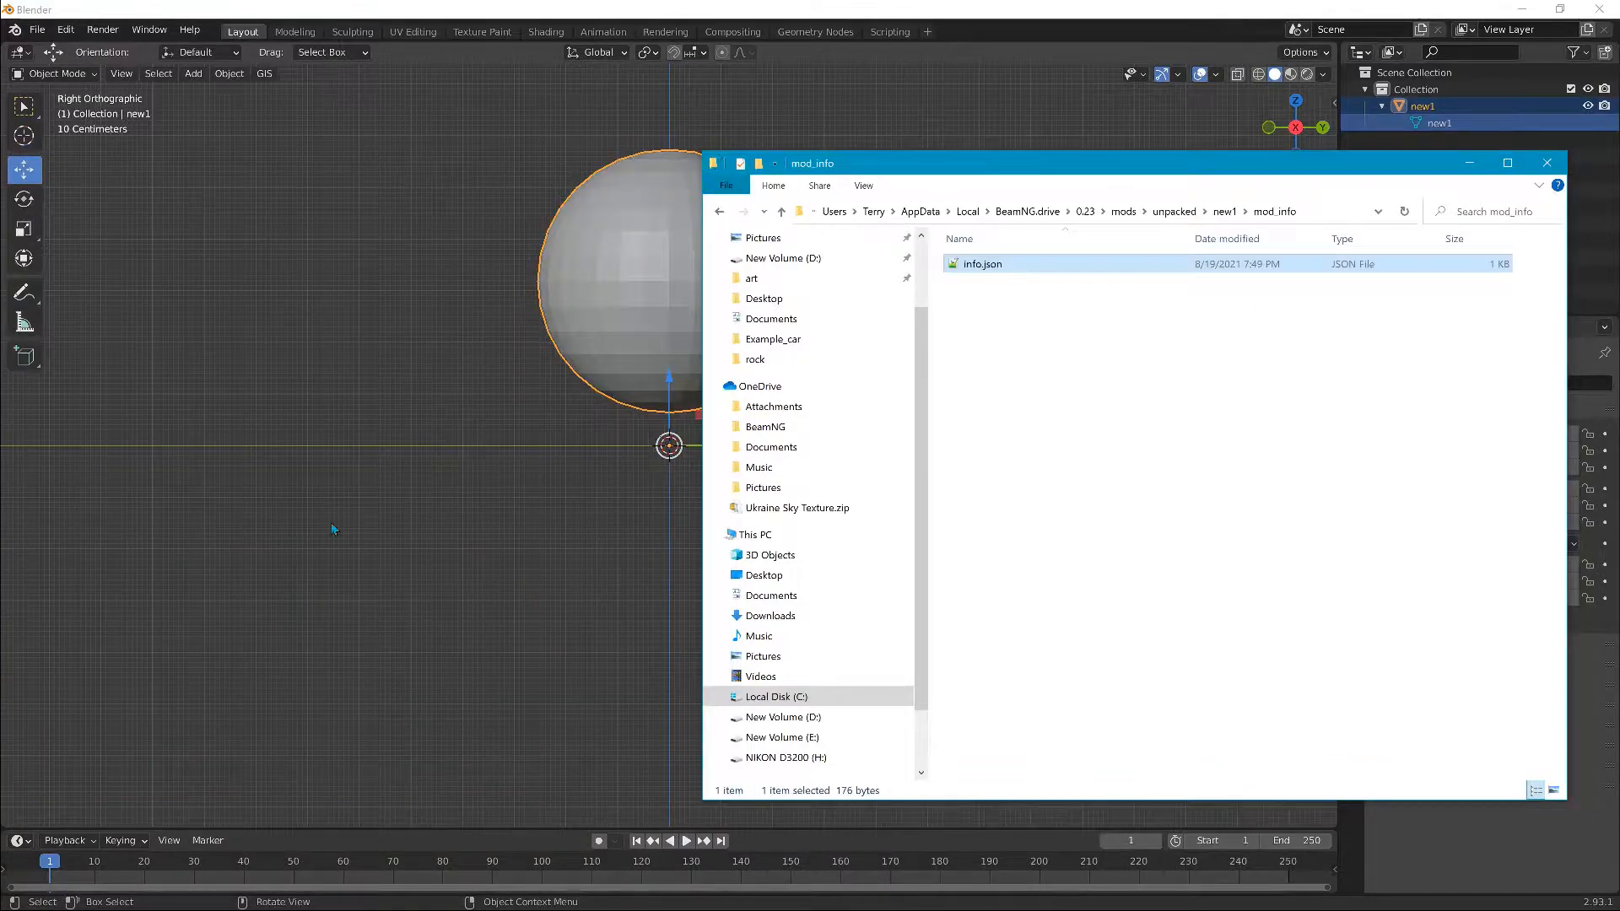
Step: Launch Notepad++
{"action": "left_click", "coordinate": [20, 894]}
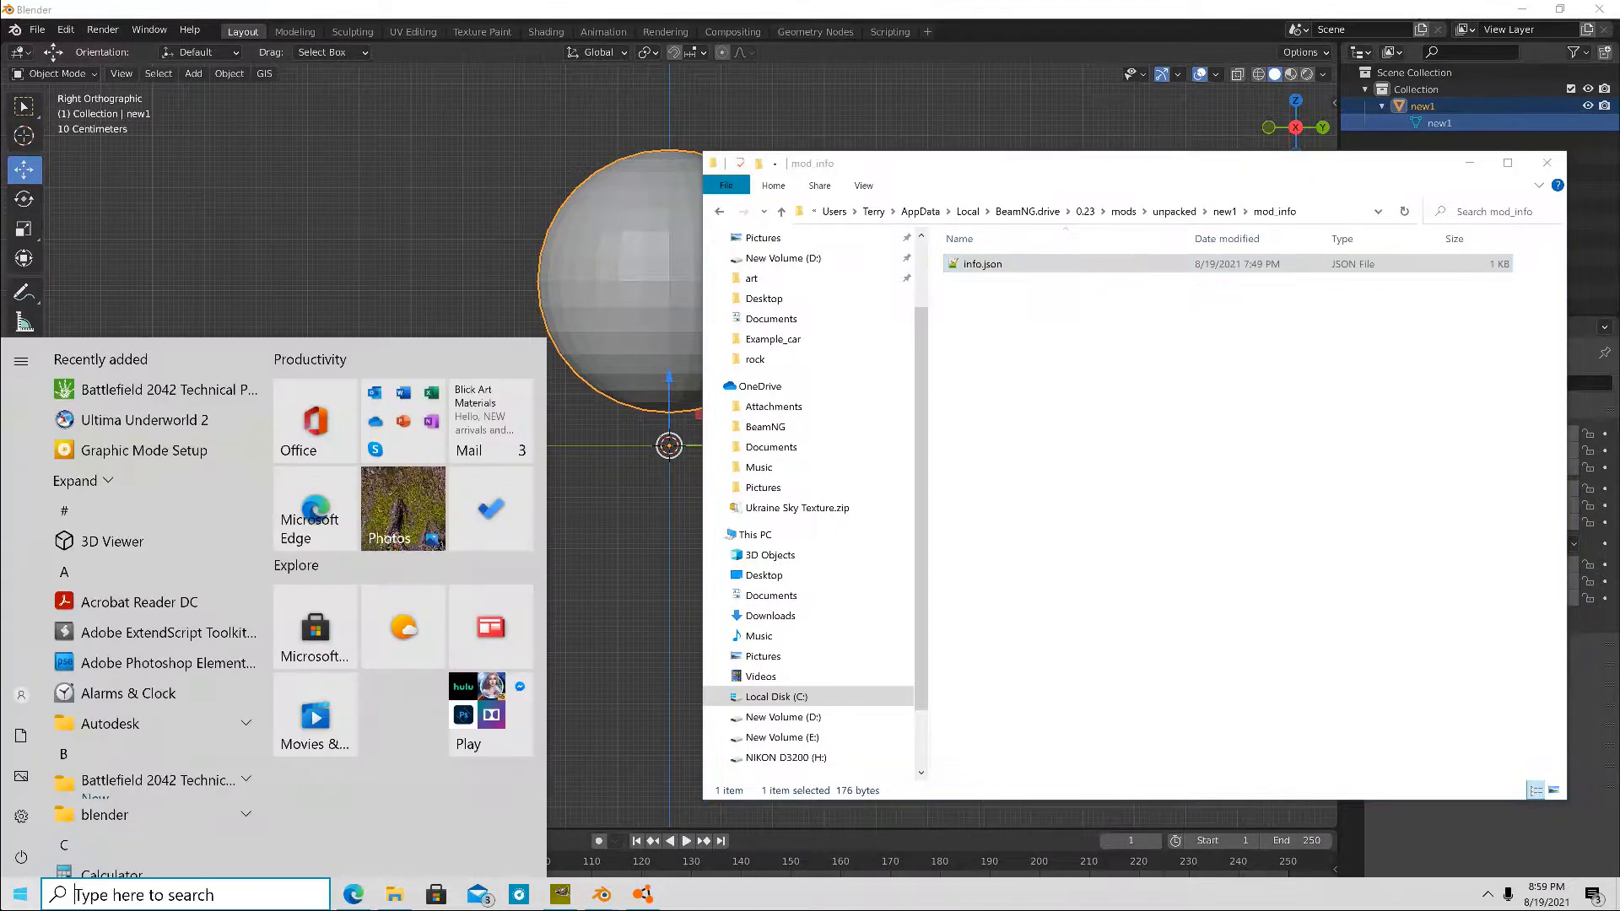
{"action": "scroll", "coordinate": [116, 761], "scroll_direction": "down", "scroll_amount": 12}
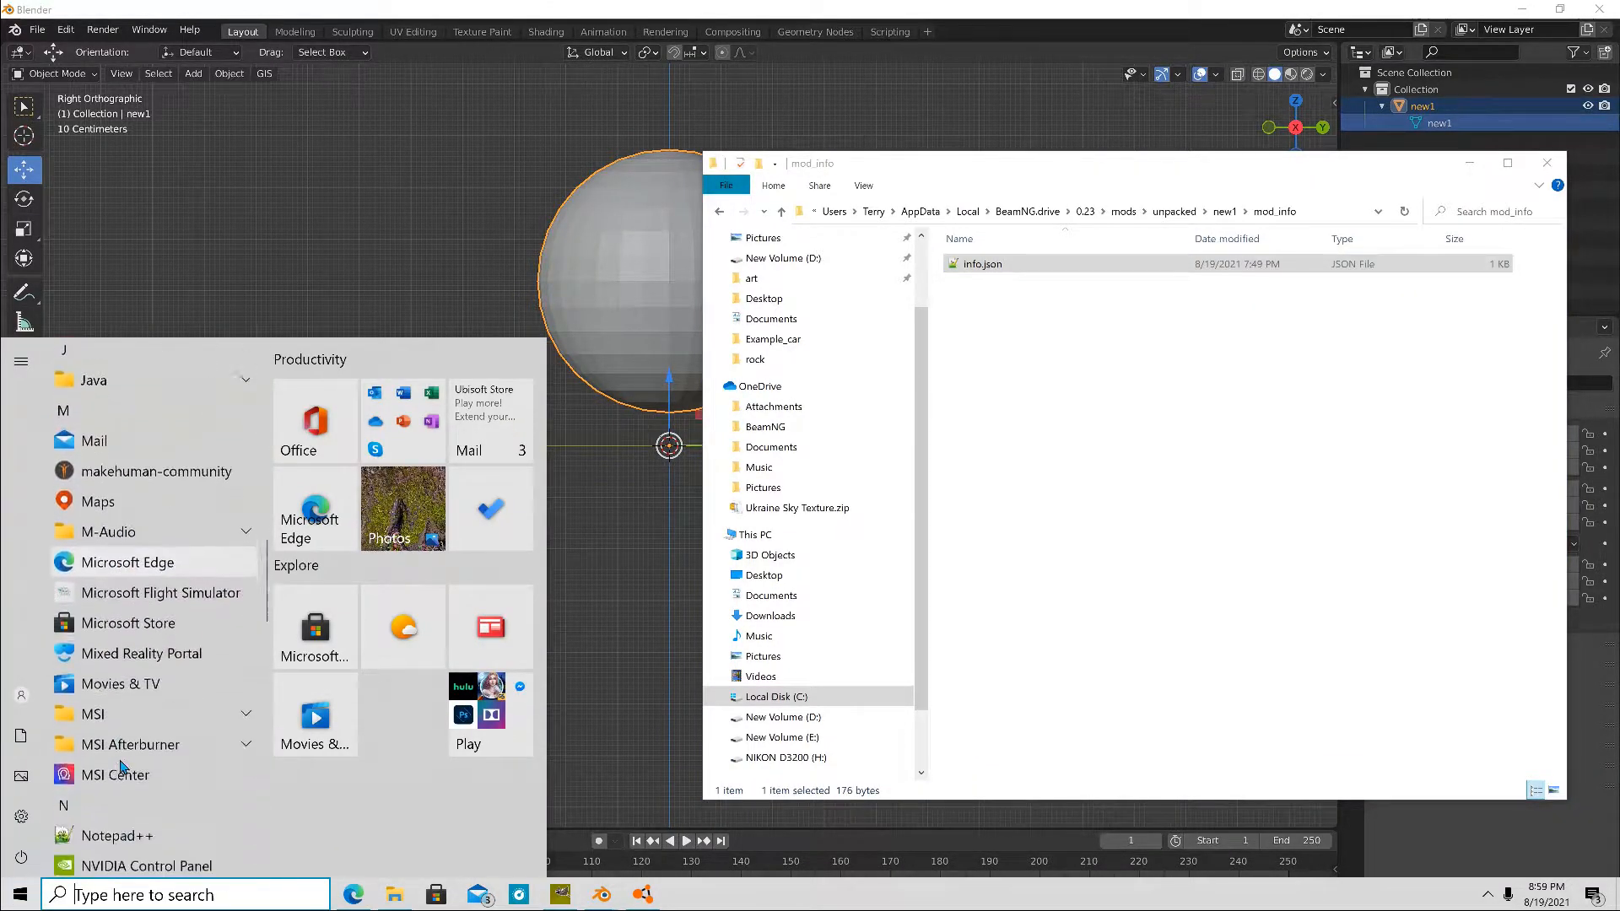
{"action": "left_click", "coordinate": [114, 713]}
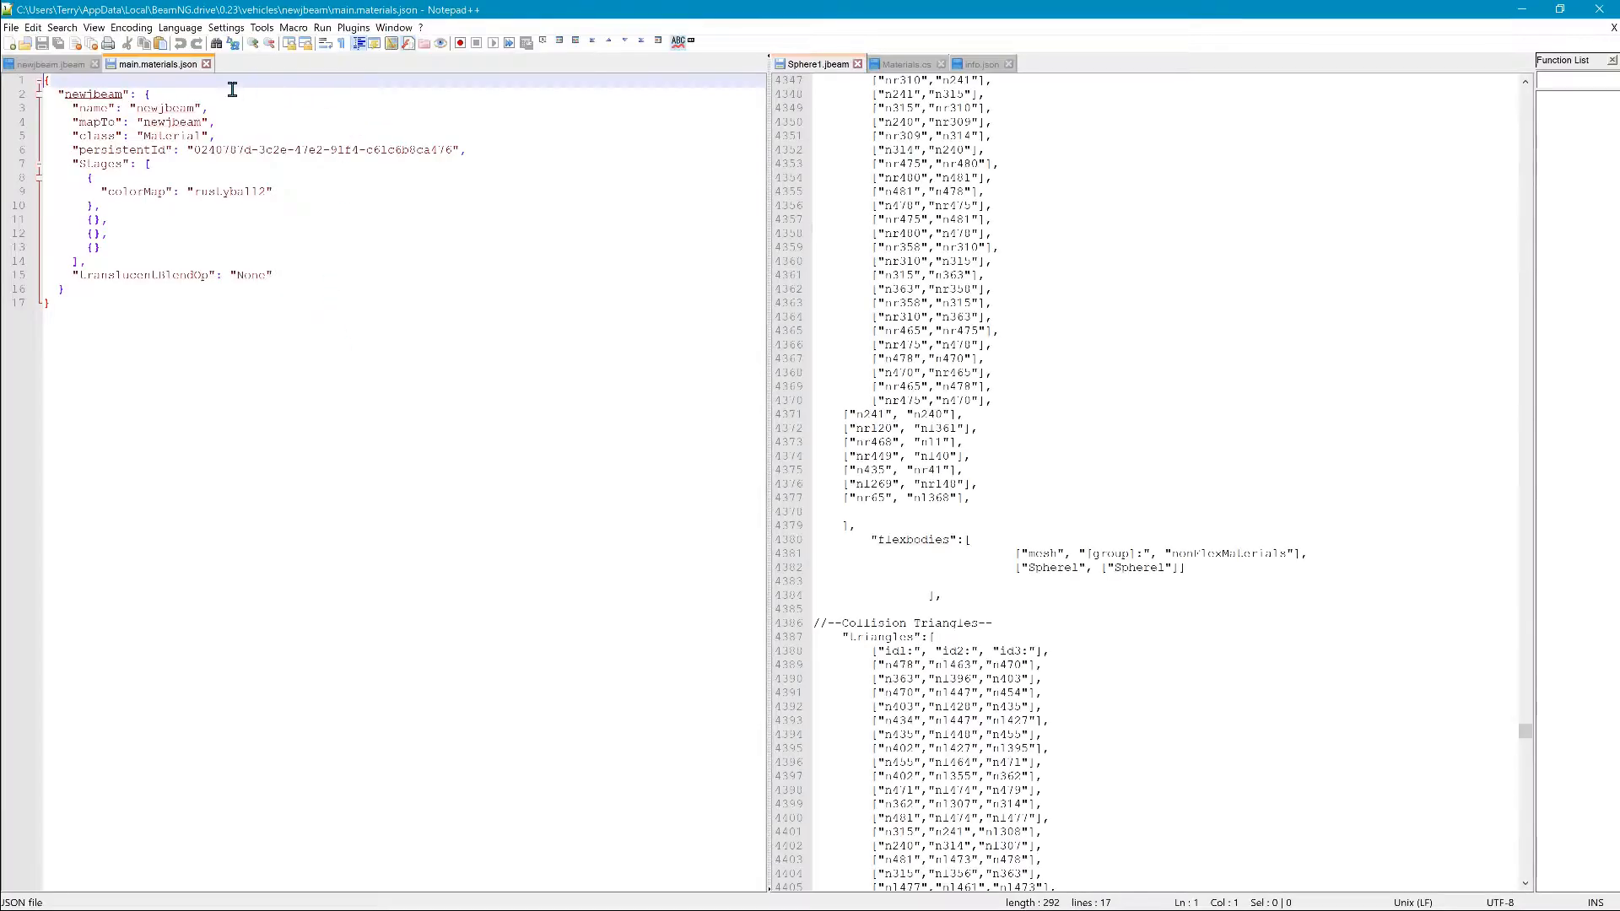
Step: Close all files open in Notepad++, then shrink its window and place it beside the mod_info folder window
{"action": "left_click", "coordinate": [207, 65]}
{"action": "left_click", "coordinate": [94, 65]}
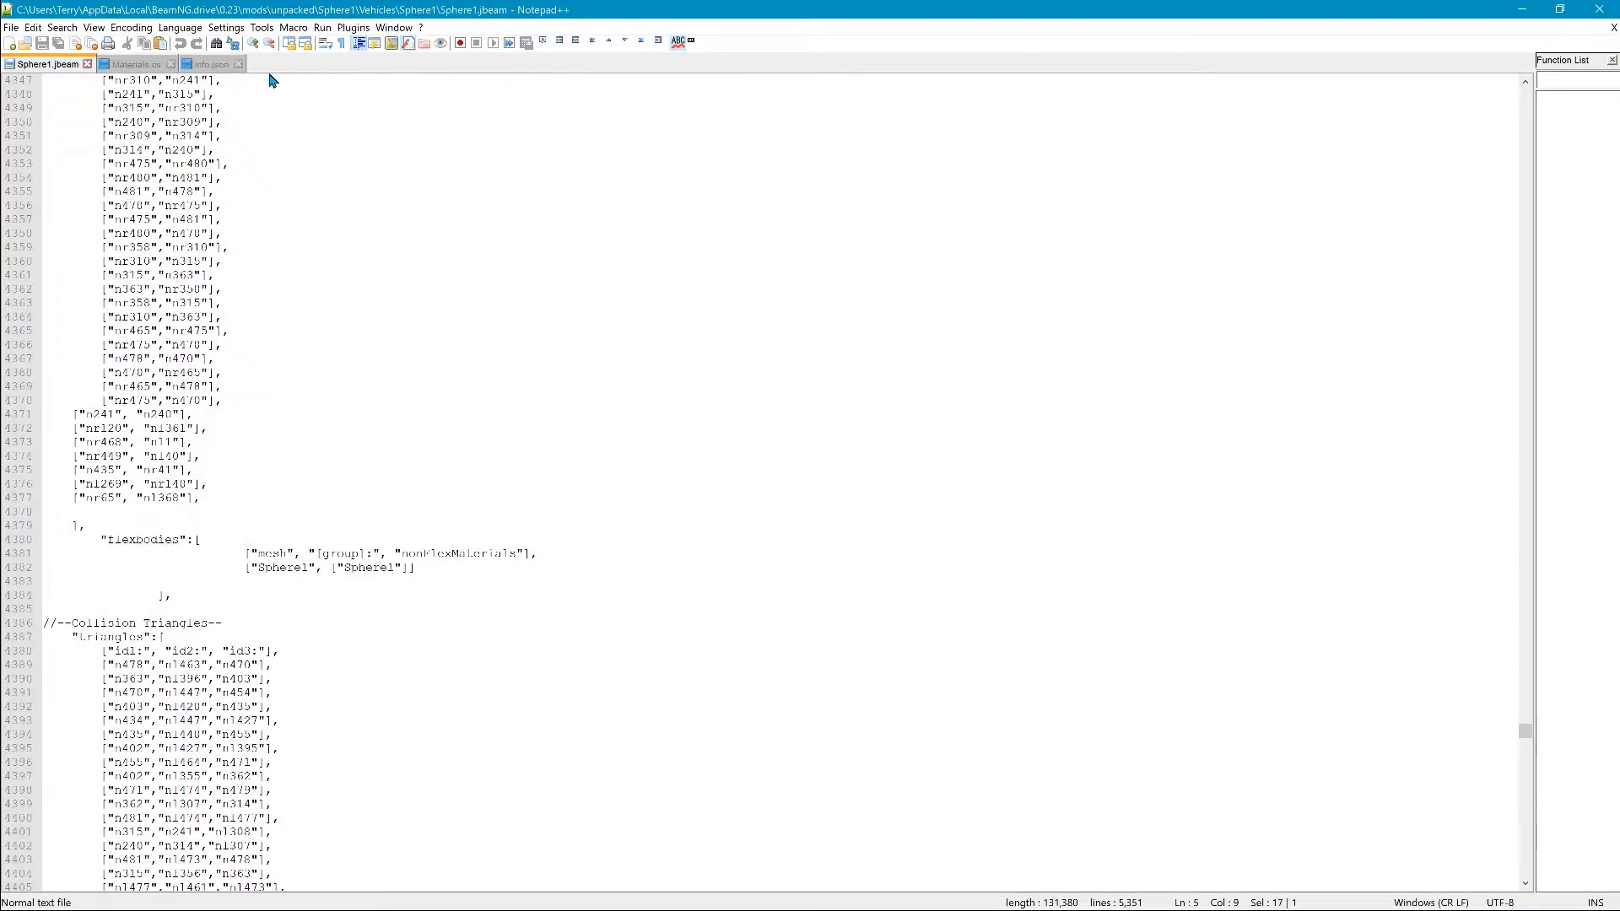
{"action": "left_click", "coordinate": [239, 65]}
{"action": "left_click", "coordinate": [169, 64]}
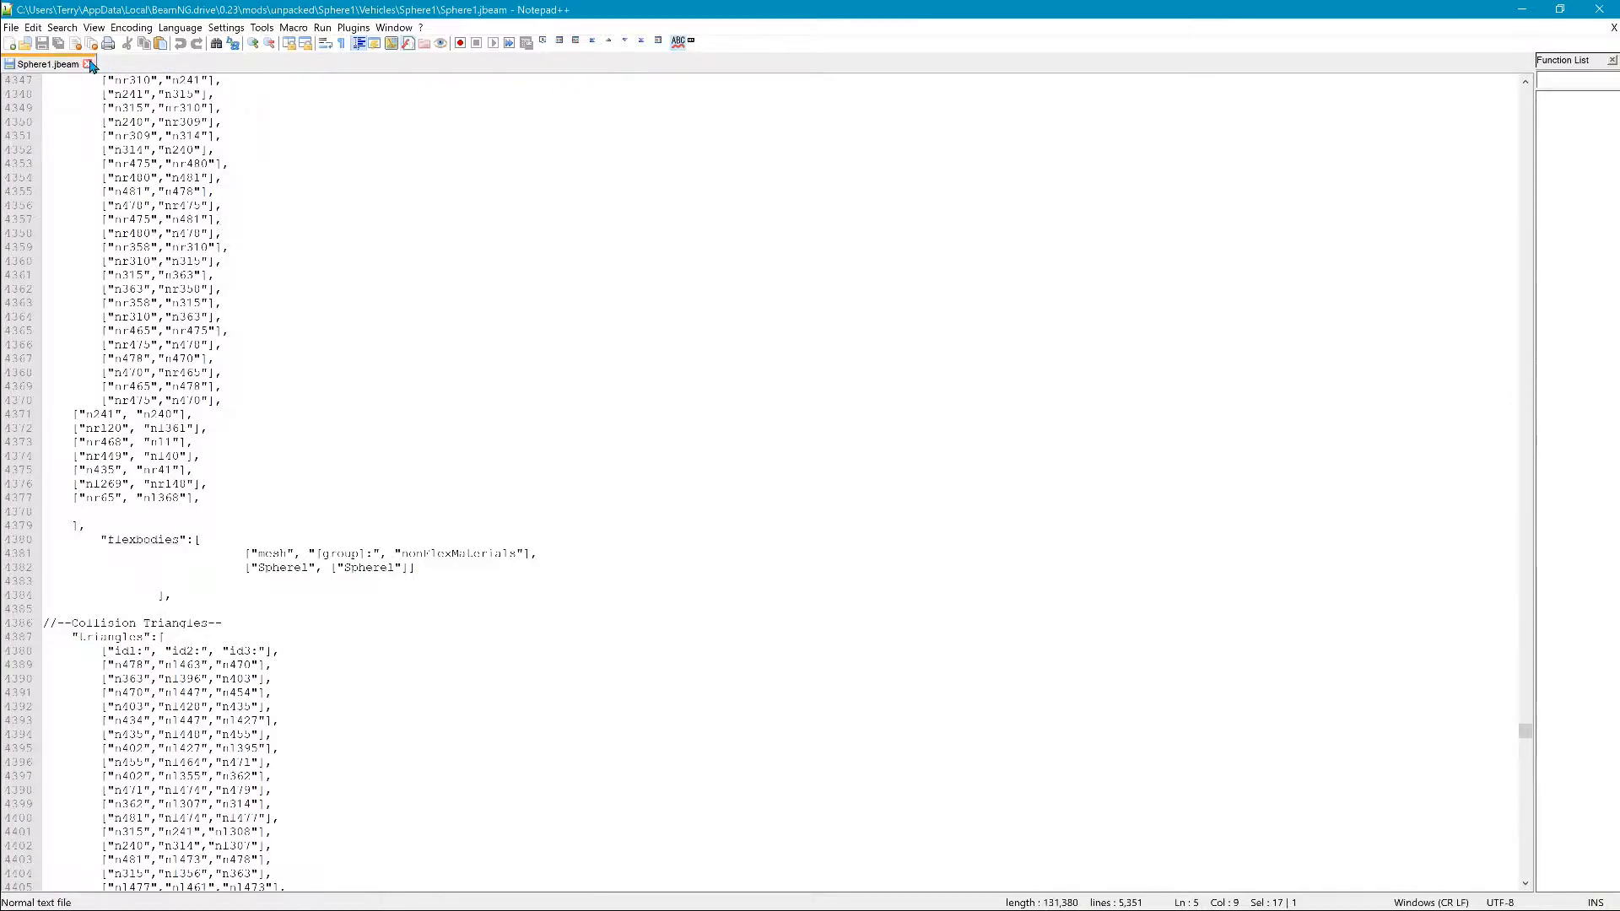
{"action": "left_click", "coordinate": [87, 64]}
{"action": "left_click", "coordinate": [1560, 9]}
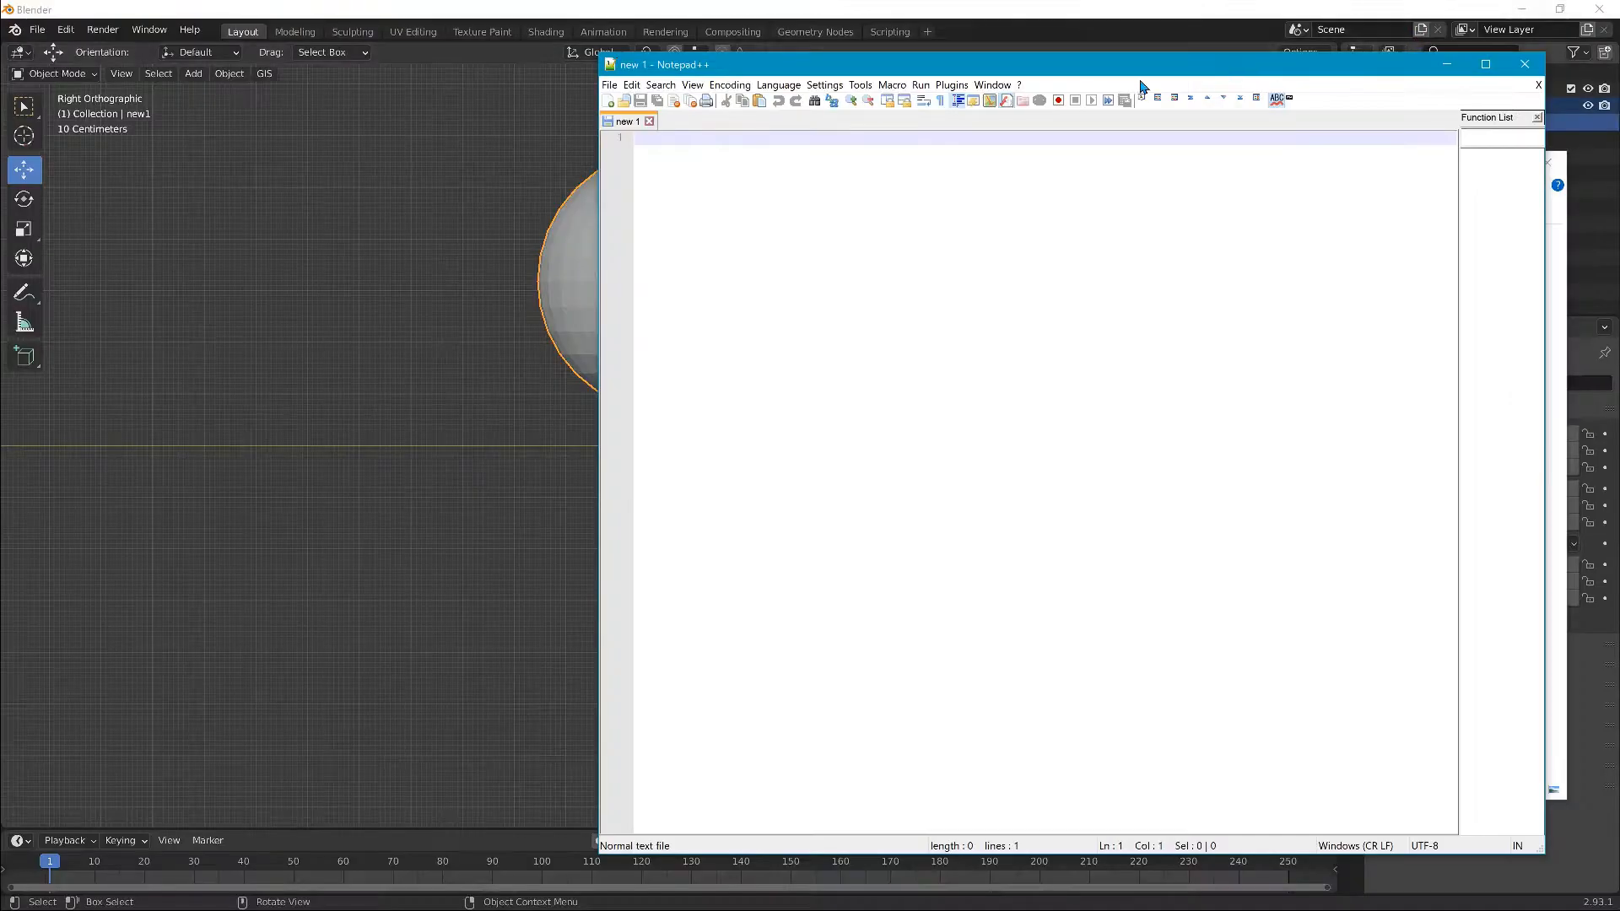
{"action": "left_click_drag", "start_coordinate": [839, 68], "coordinate": [308, 65]}
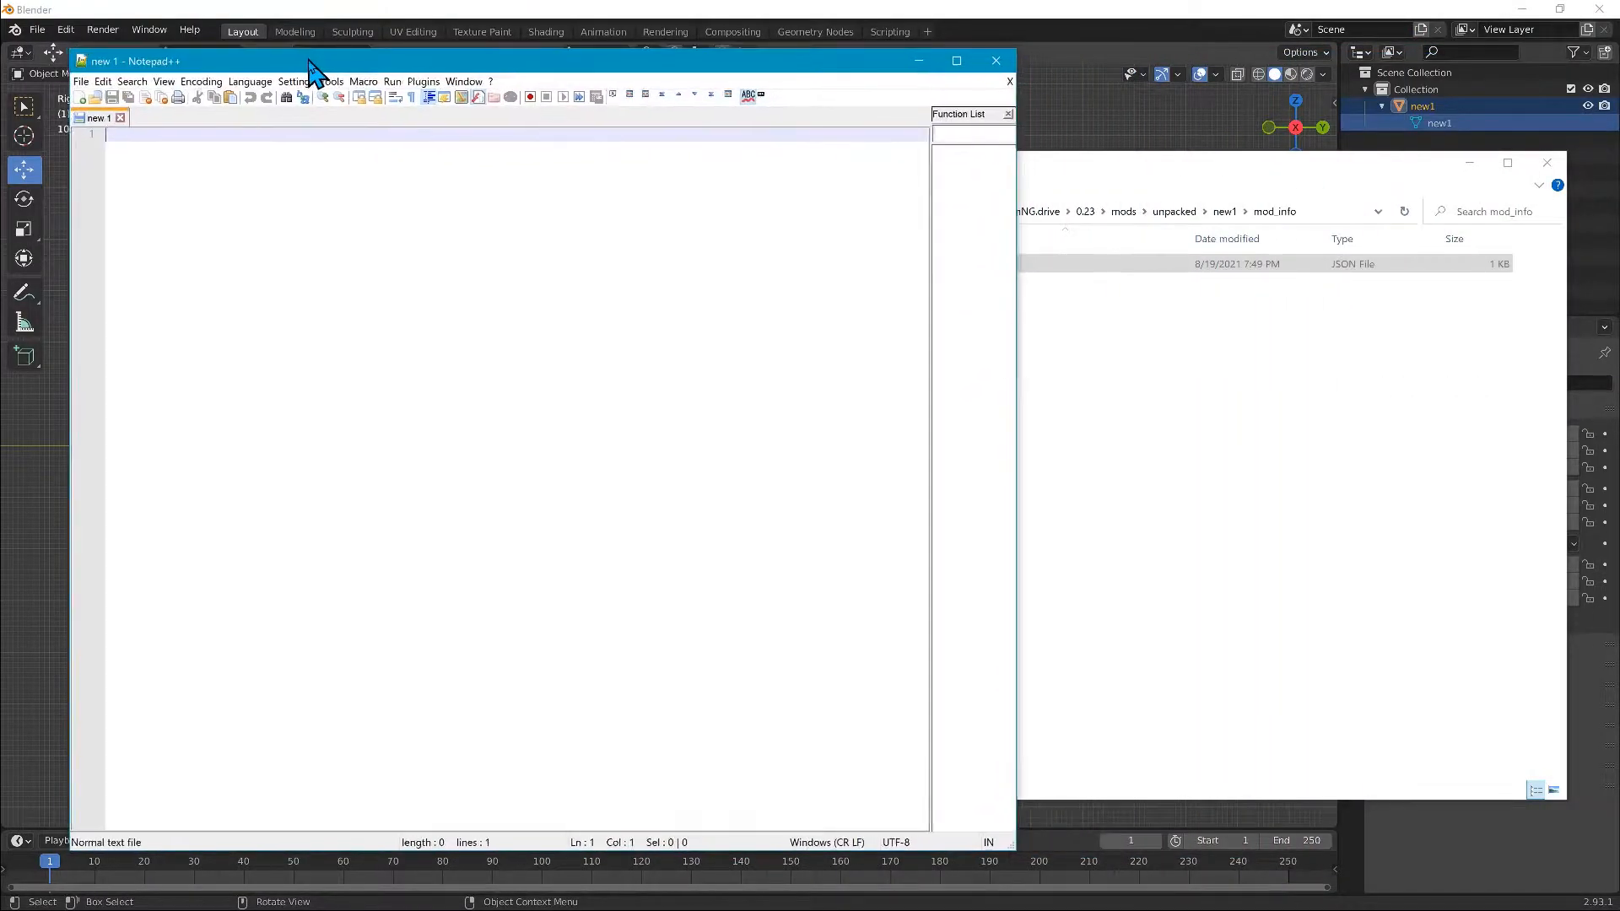
Step: Open info.json from new1's mod_info folder in Notepad++ and set its name value to new1
{"action": "left_click", "coordinate": [1119, 190]}
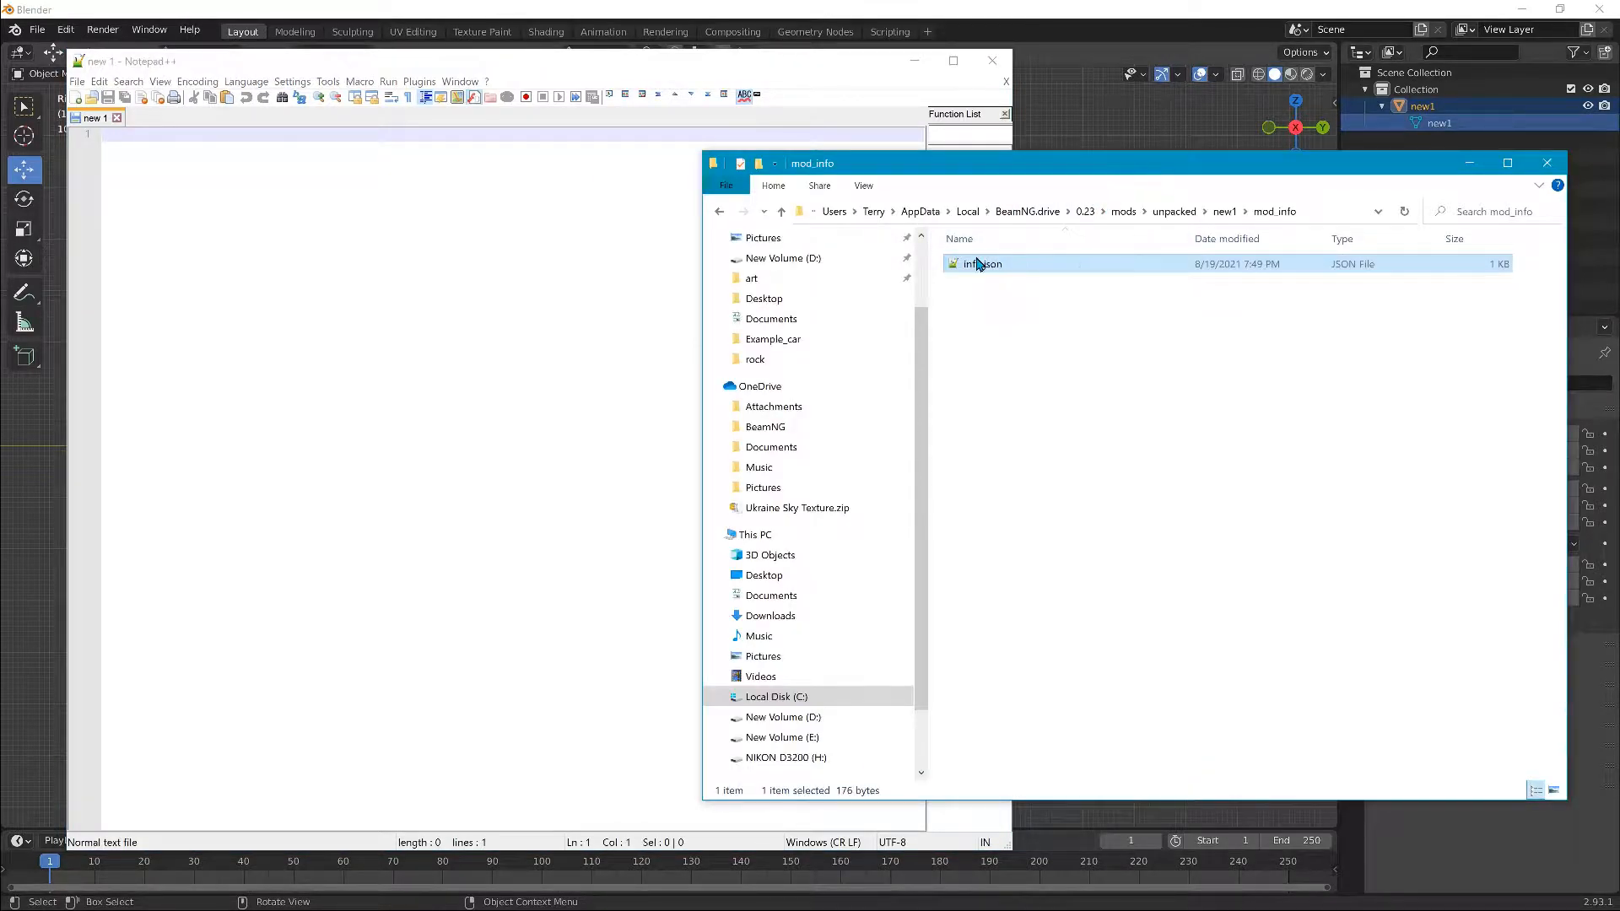
{"action": "left_click_drag", "start_coordinate": [994, 271], "coordinate": [290, 247]}
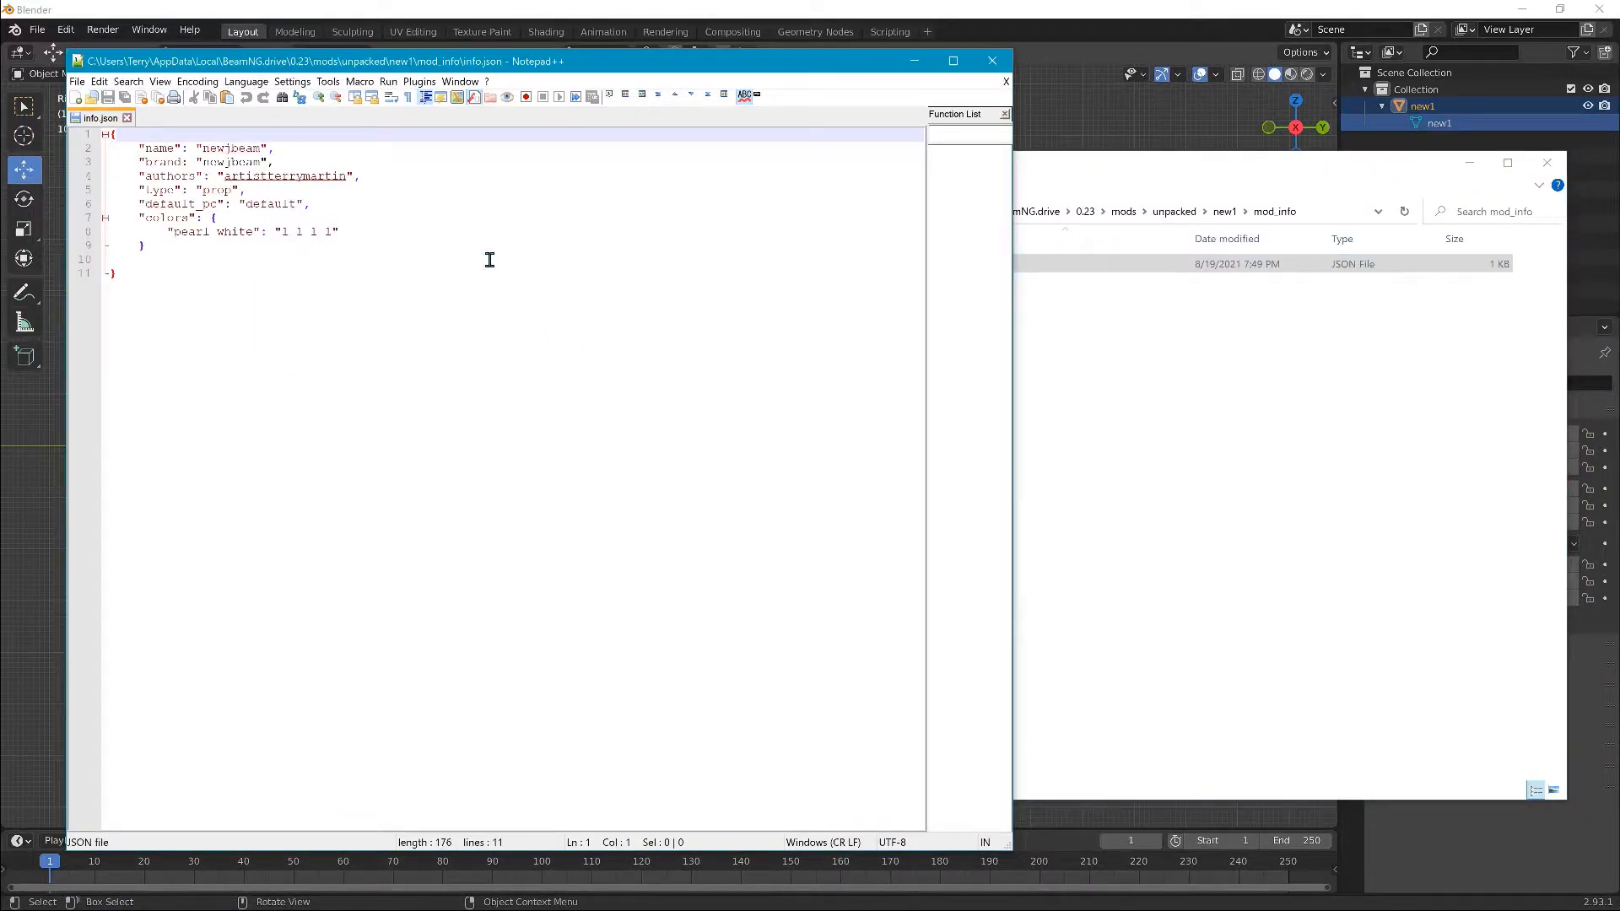
{"action": "left_click", "coordinate": [240, 158]}
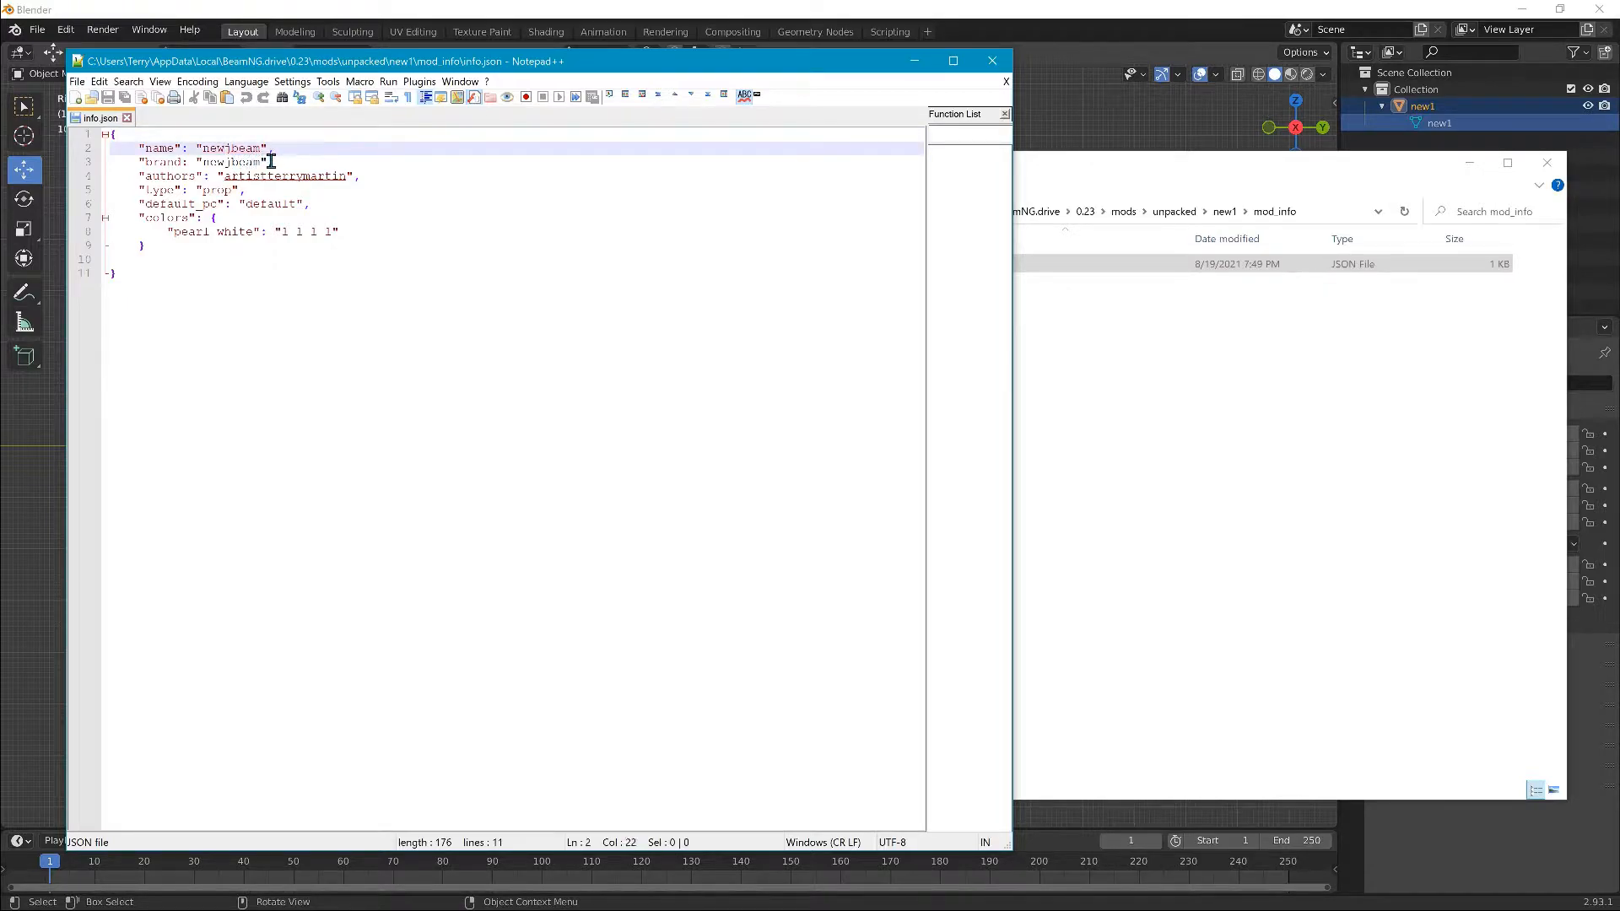
{"action": "key", "text": "BackSpace"}
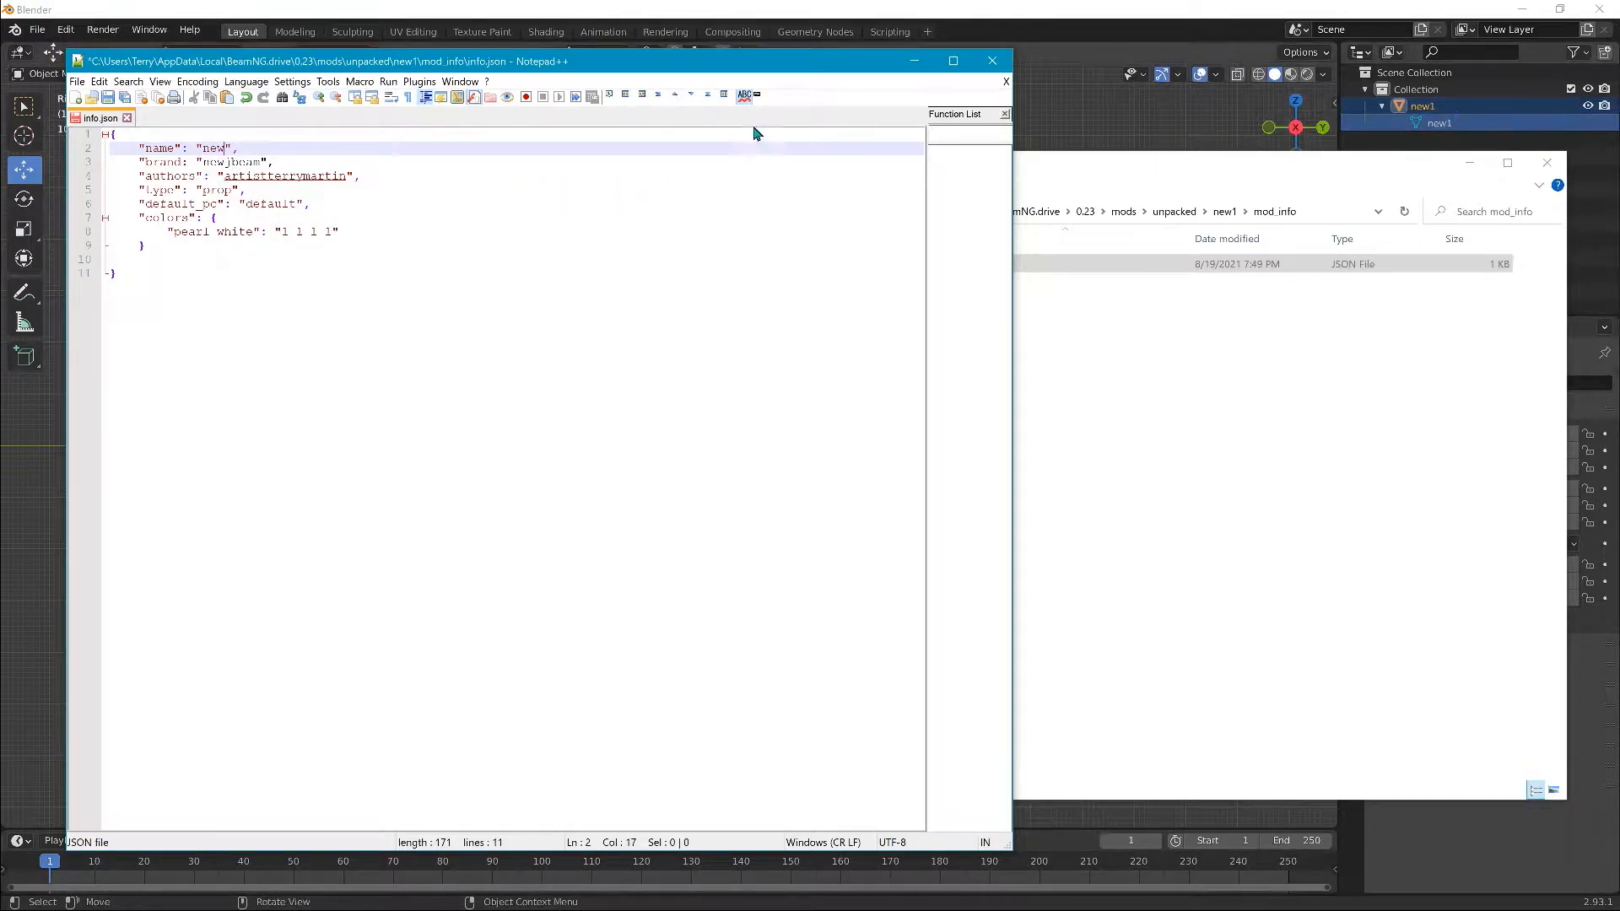
Step: Set the brand value in info.json to new1, and save and close the file
{"action": "left_click", "coordinate": [257, 168]}
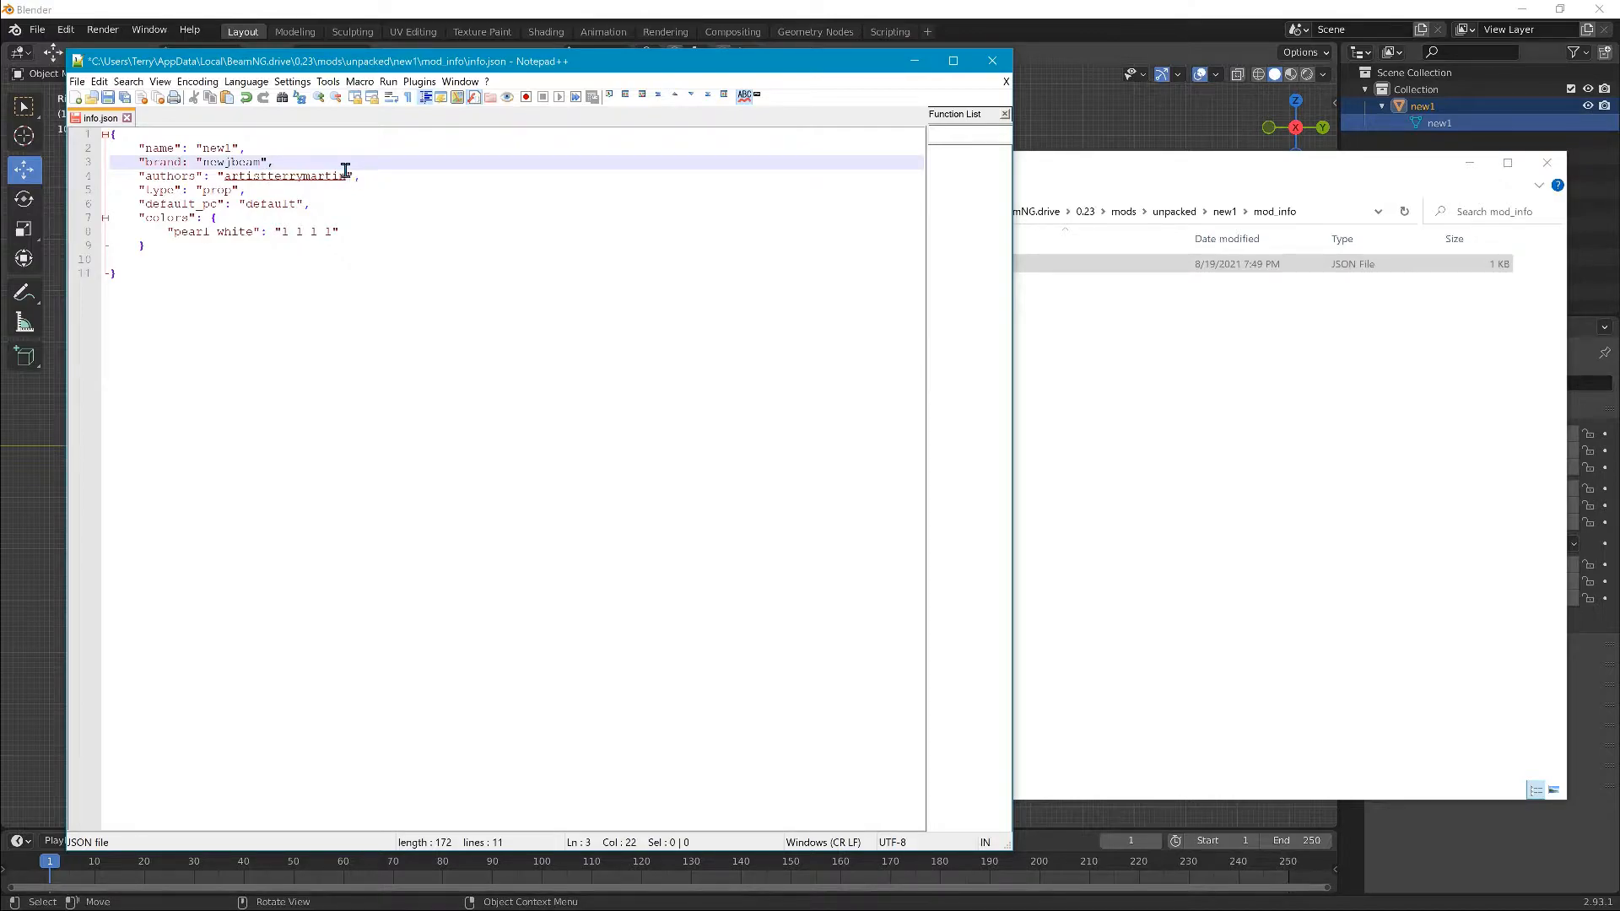
{"action": "key", "text": "BackSpace"}
{"action": "key", "text": "BackSpace"}
{"action": "key", "text": "BackSpace"}
{"action": "left_click", "coordinate": [340, 310]}
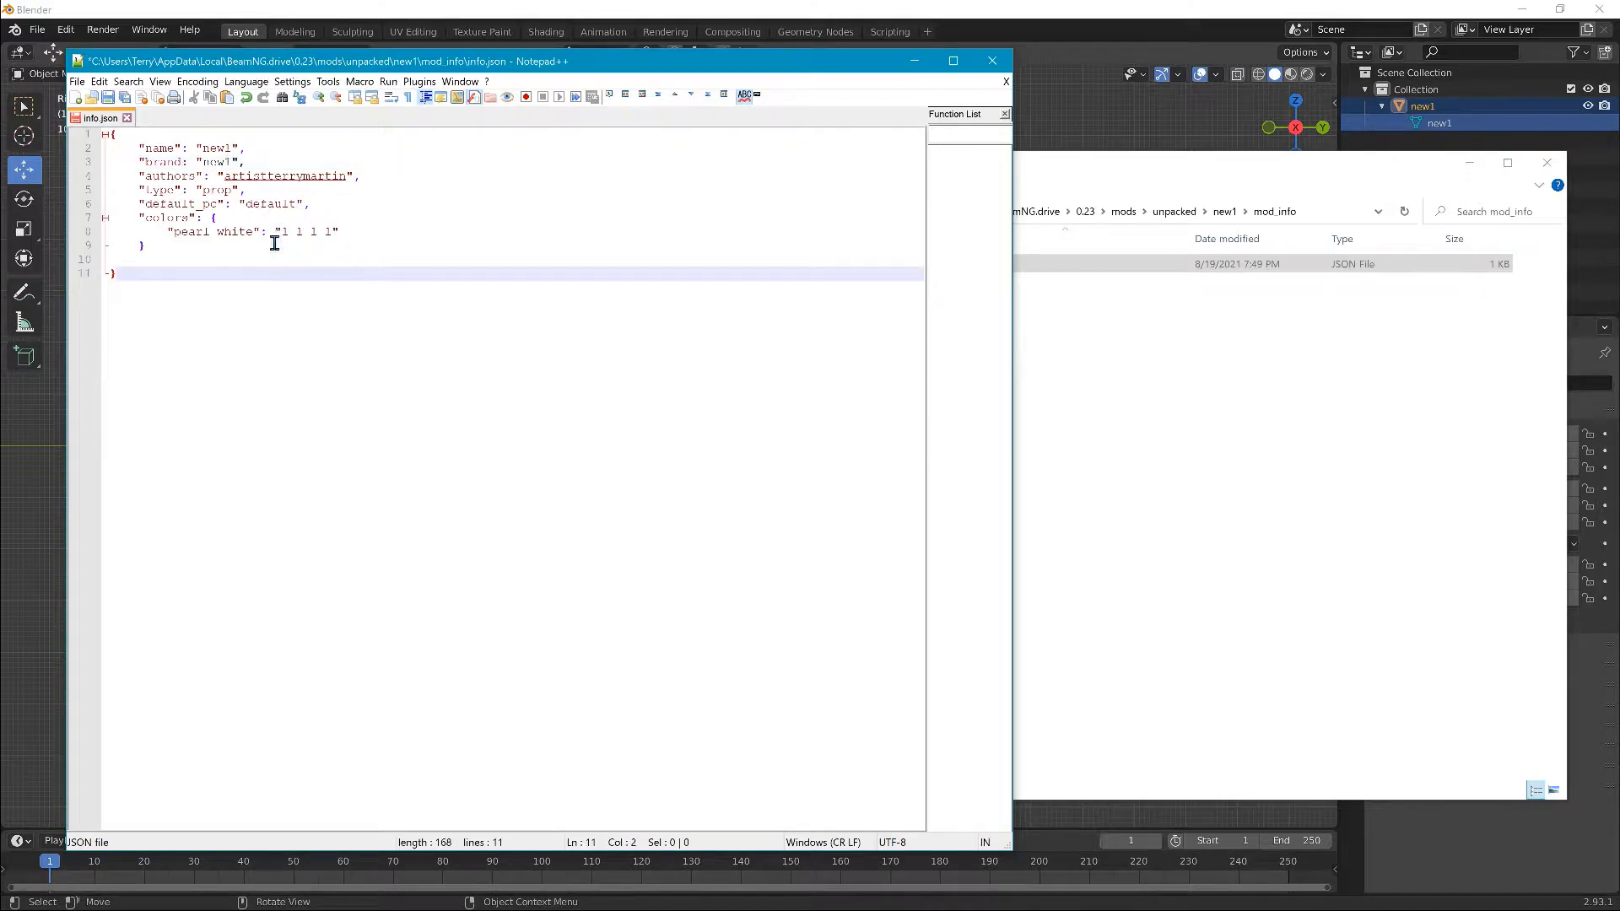
{"action": "left_click", "coordinate": [110, 98]}
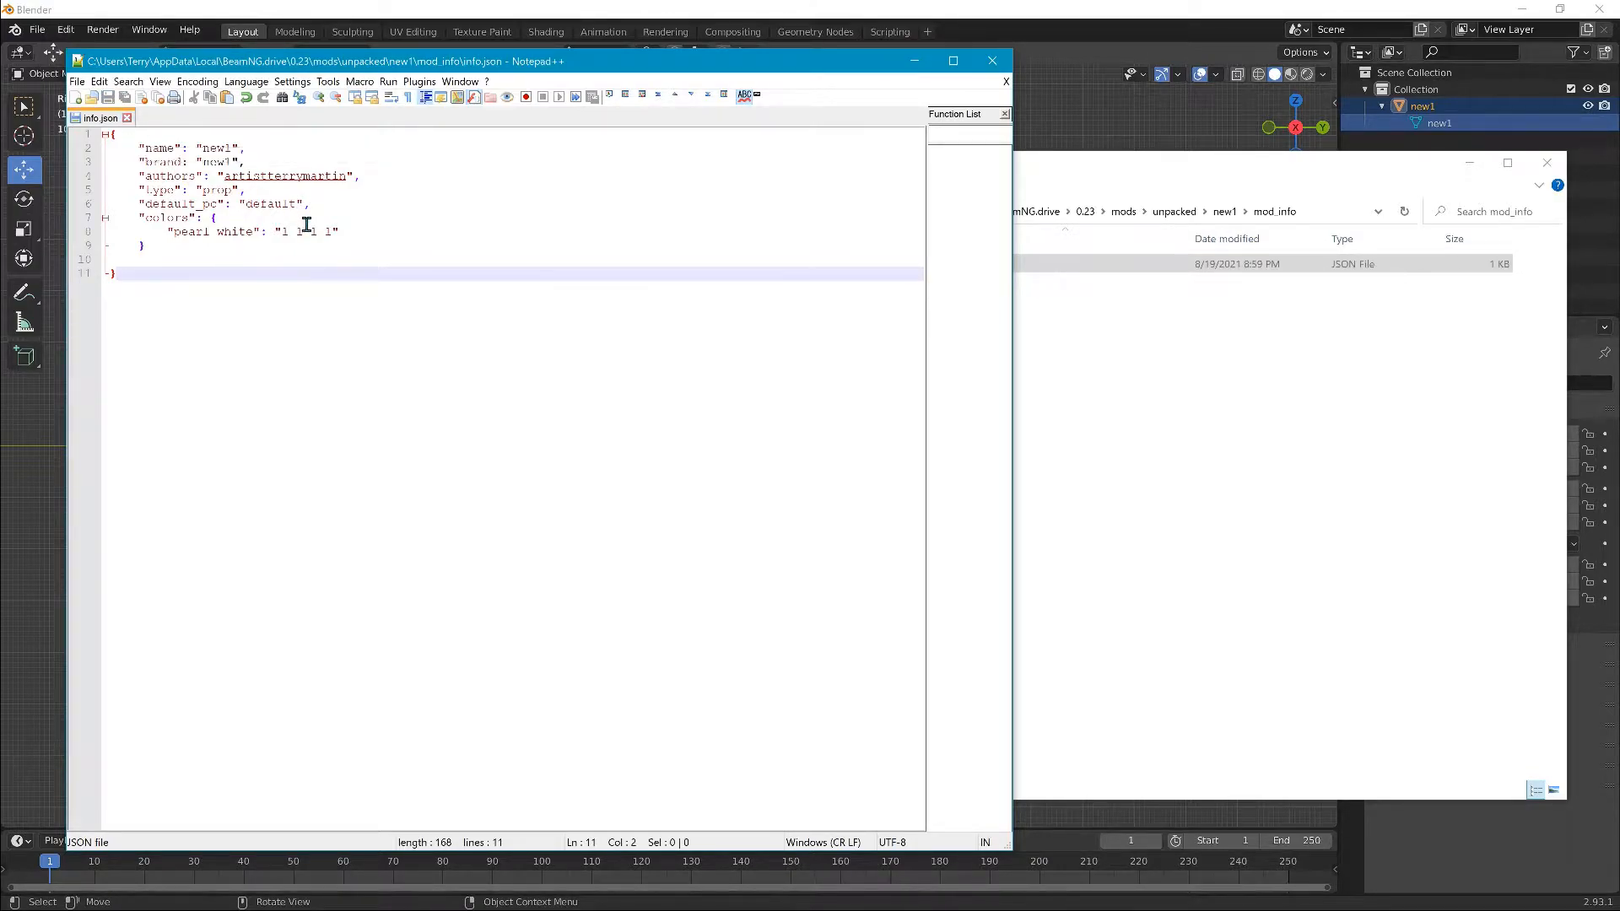
{"action": "left_click", "coordinate": [127, 118]}
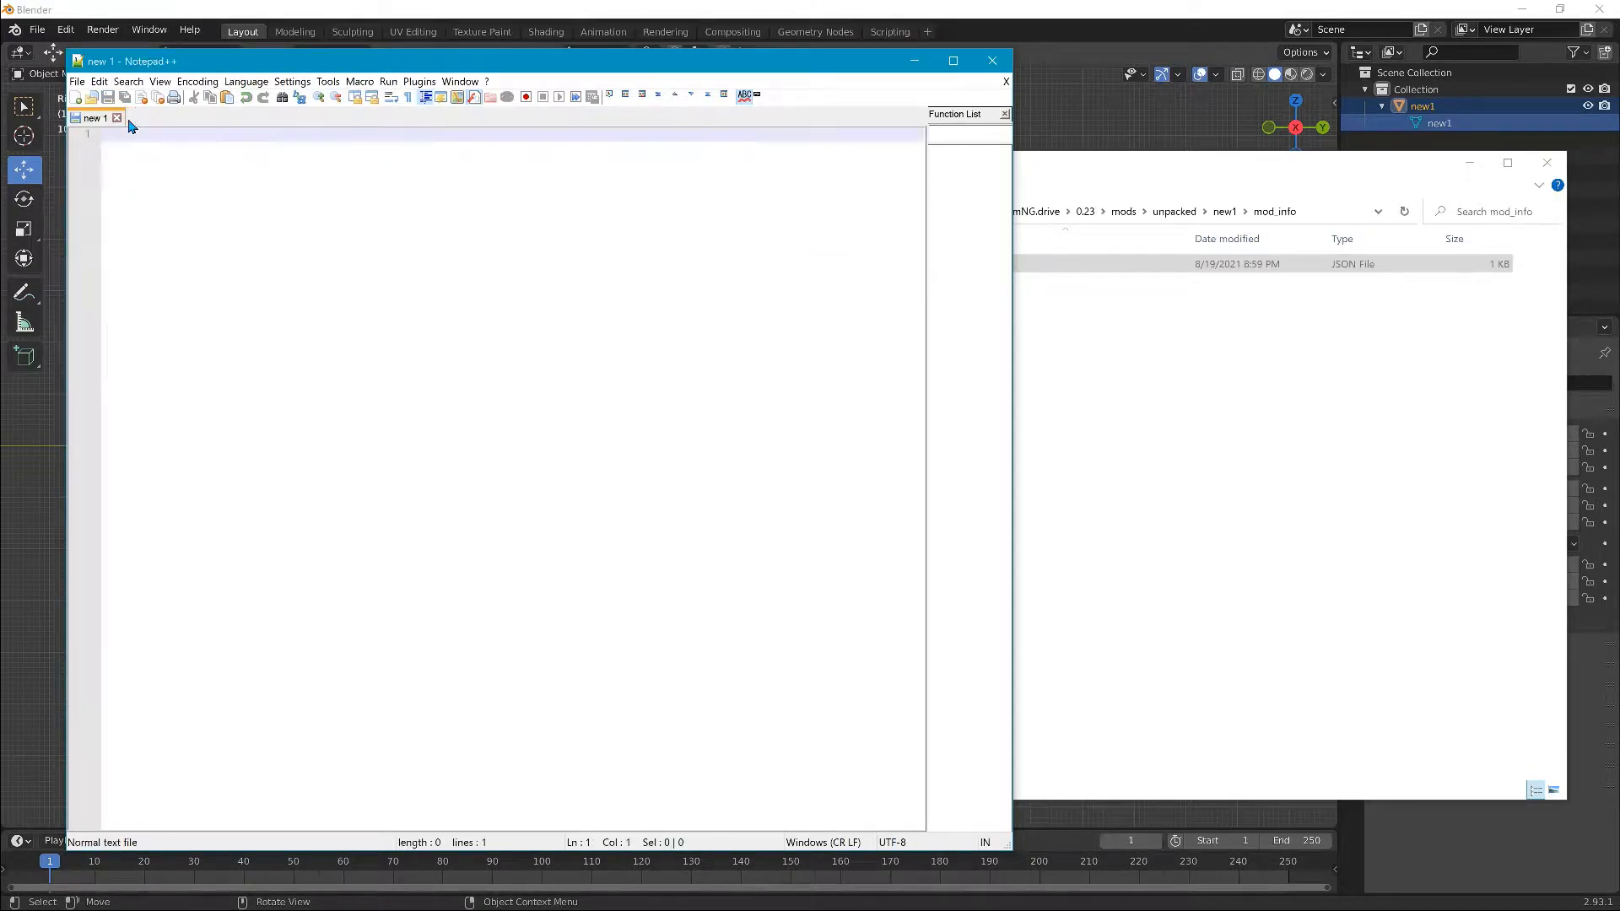
Step: Open the Vehicles/new1 folder of the new1 mod in File Explorer
{"action": "left_click", "coordinate": [1017, 264]}
{"action": "left_click", "coordinate": [1224, 221]}
{"action": "left_click", "coordinate": [976, 283]}
{"action": "double_click", "coordinate": [976, 284]}
{"action": "double_click", "coordinate": [974, 265]}
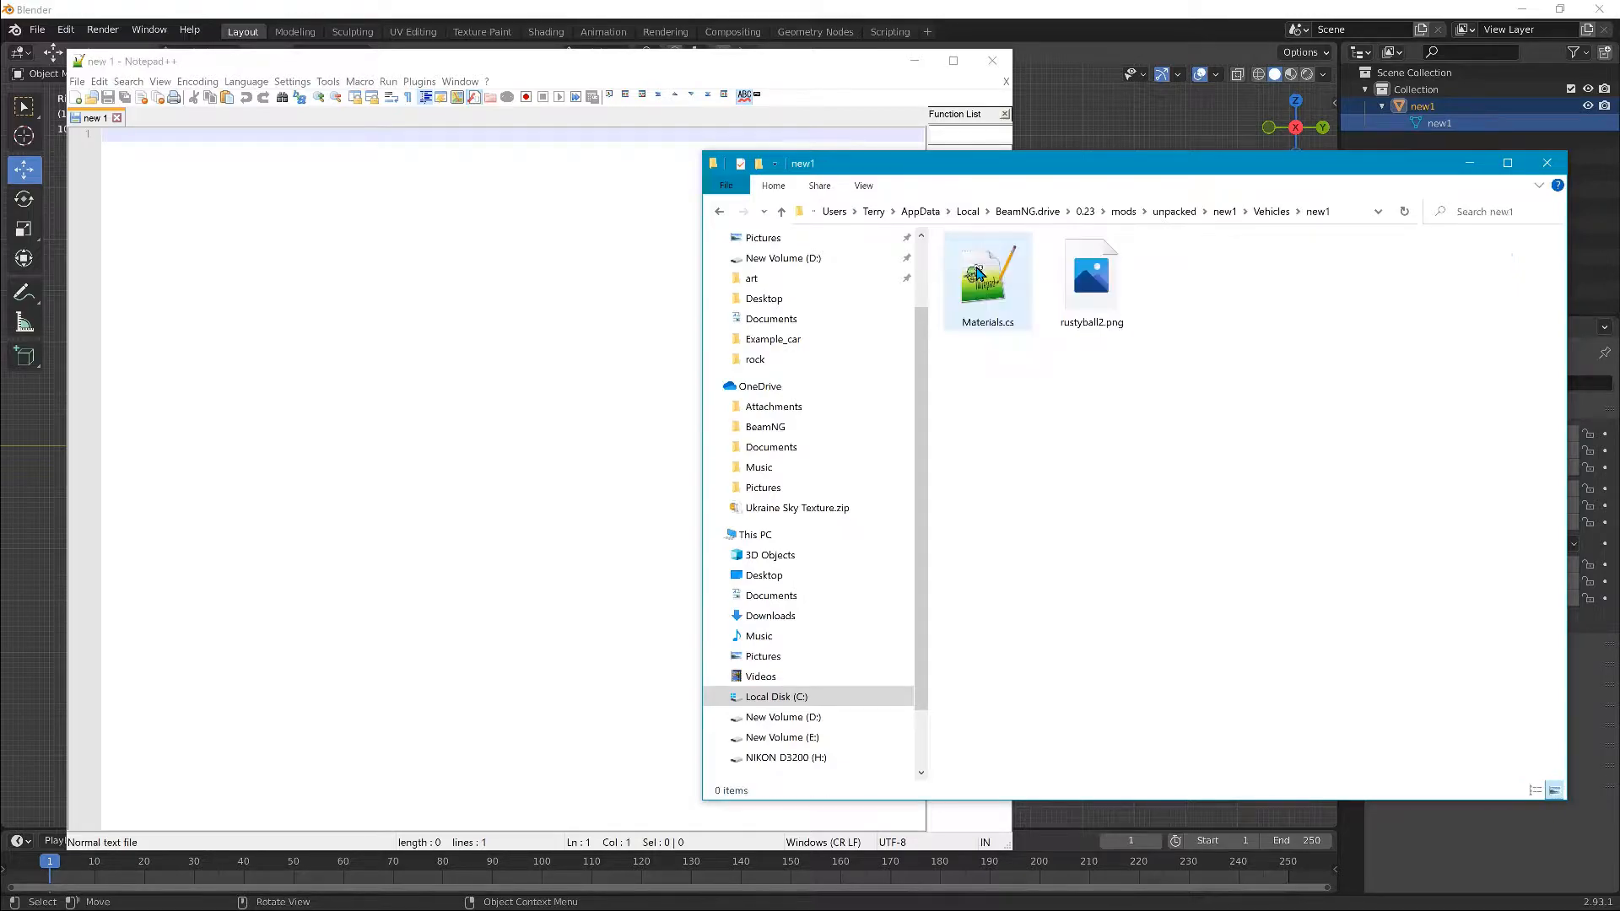
{"action": "left_click_drag", "start_coordinate": [987, 294], "coordinate": [292, 246]}
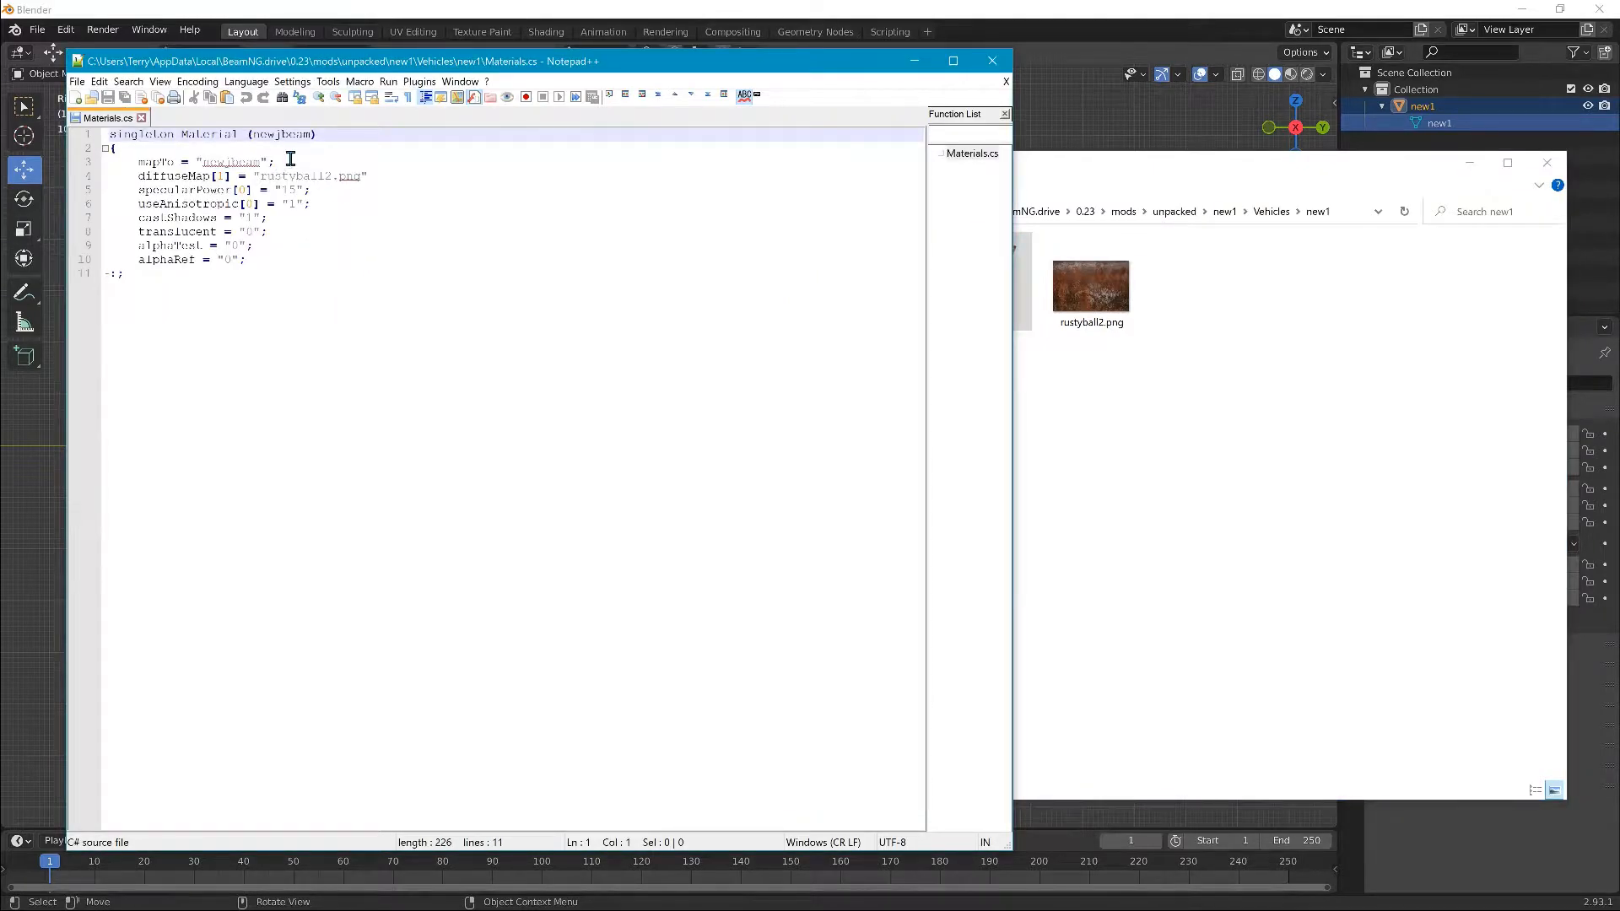
{"action": "left_click", "coordinate": [320, 138]}
{"action": "key", "text": "BackSpace"}
{"action": "key", "text": "BackSpace"}
{"action": "type", "text": "1"}
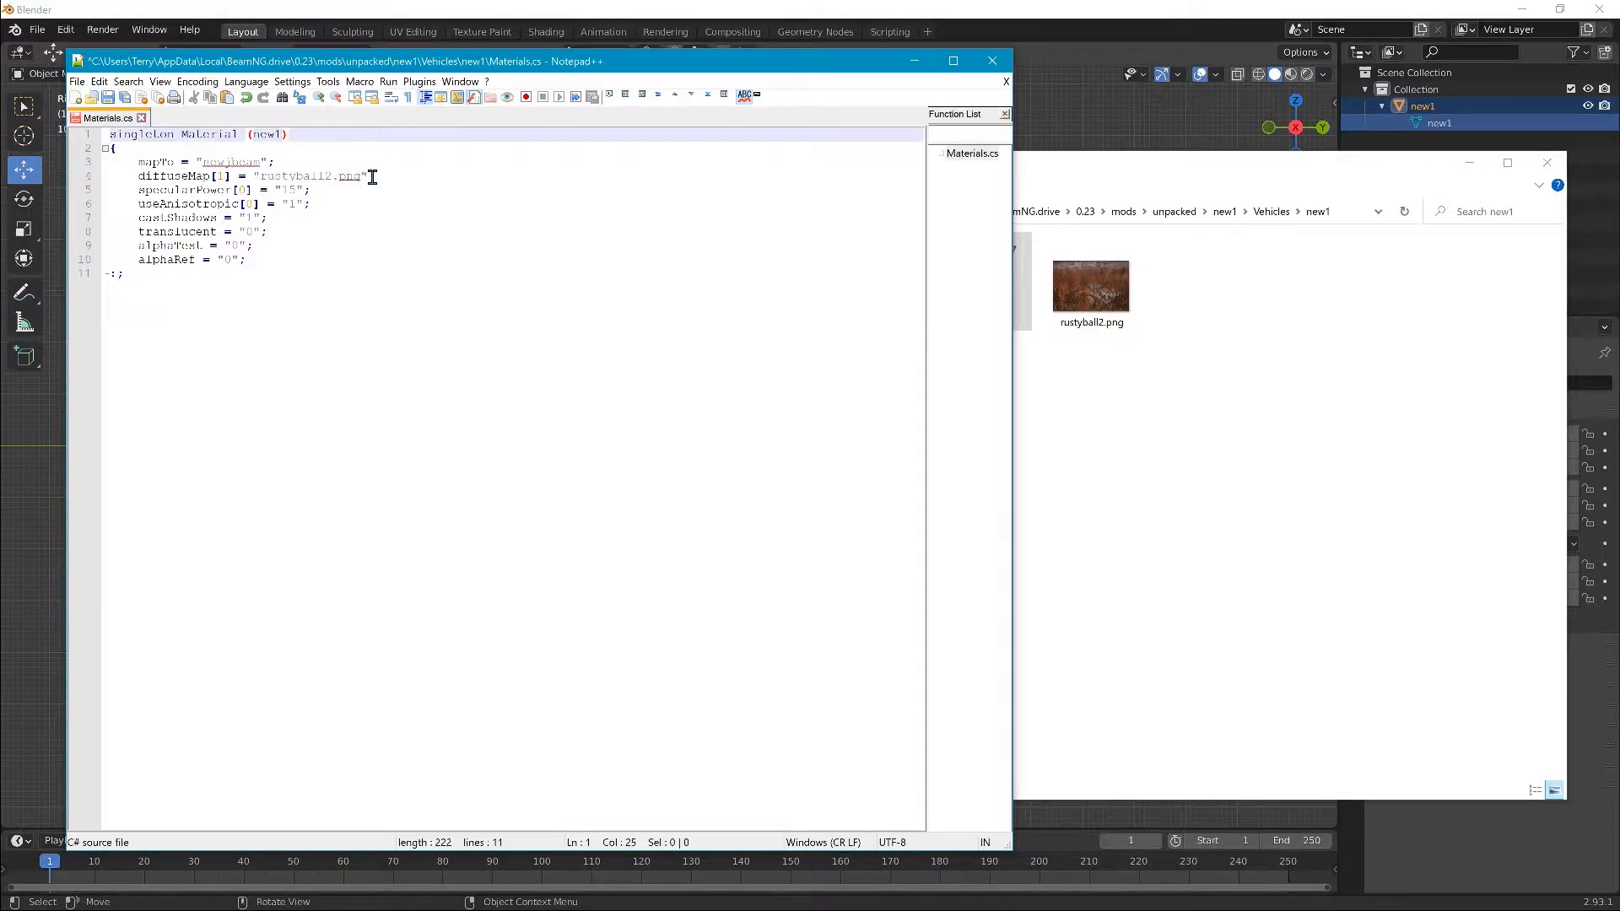
{"action": "key", "text": "Return"}
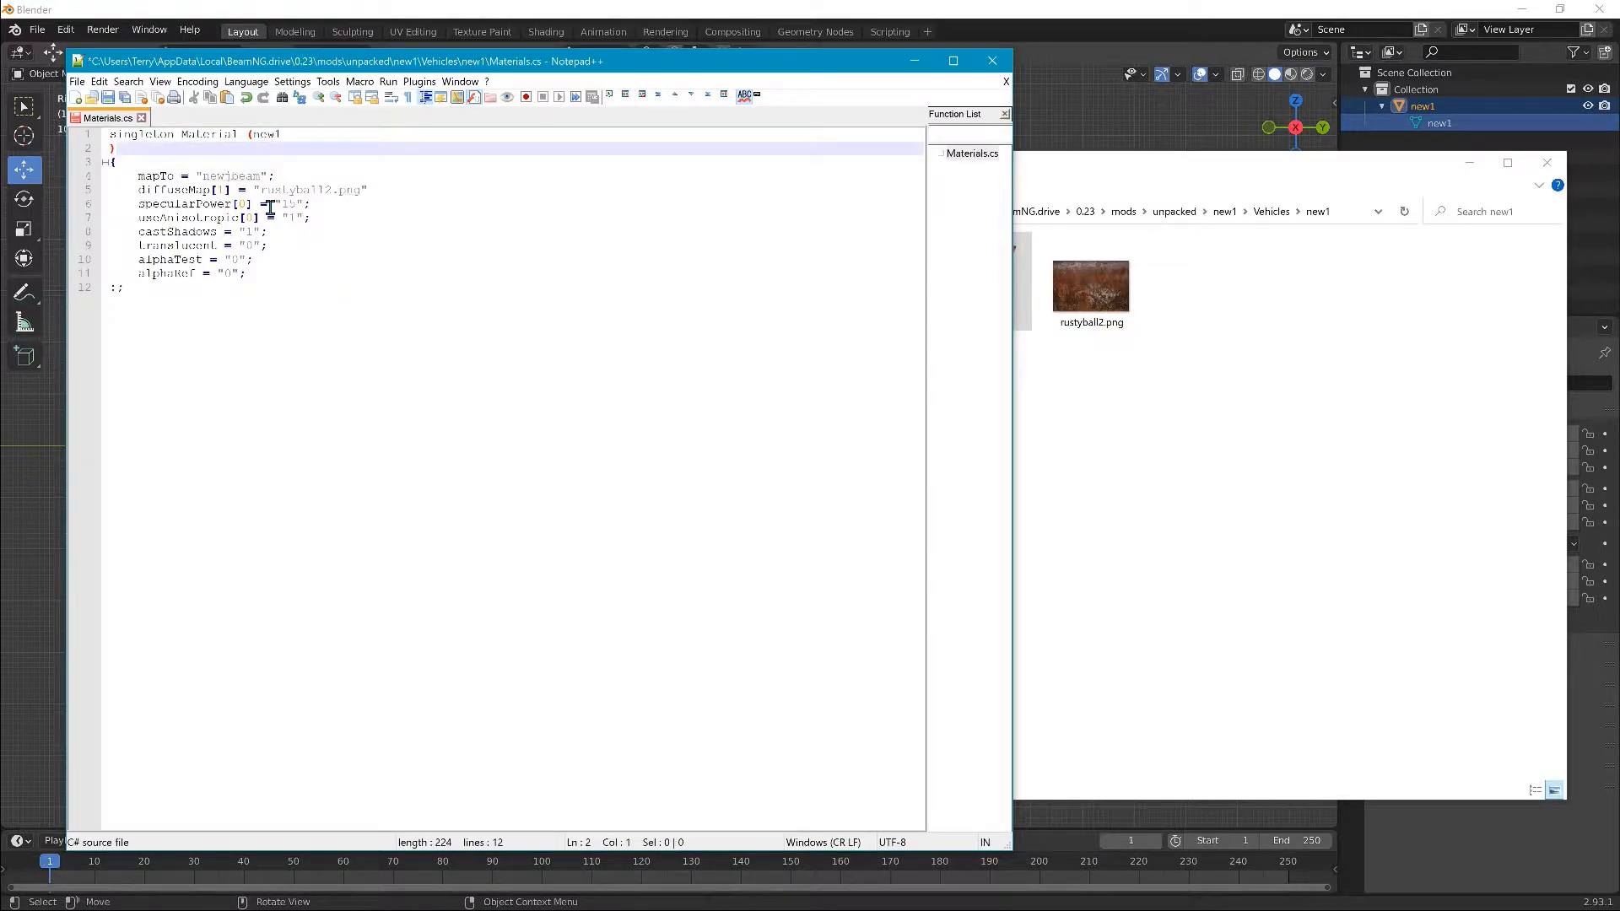
{"action": "key", "text": "BackSpace"}
{"action": "key", "text": "BackSpace"}
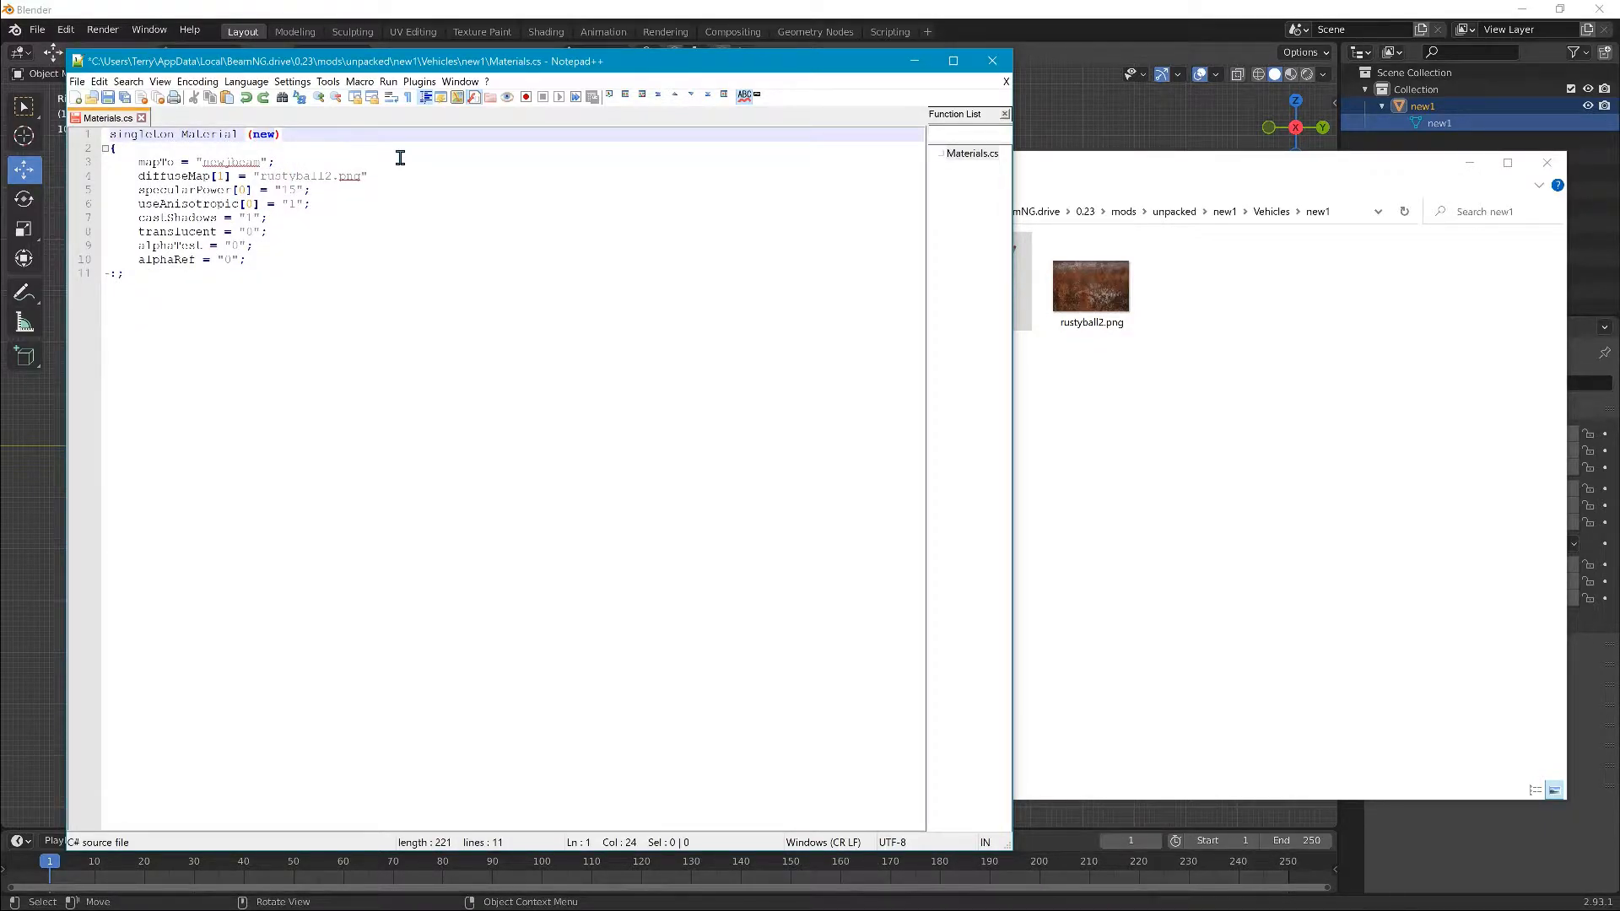
{"action": "left_click", "coordinate": [143, 118]}
{"action": "left_click", "coordinate": [875, 525]}
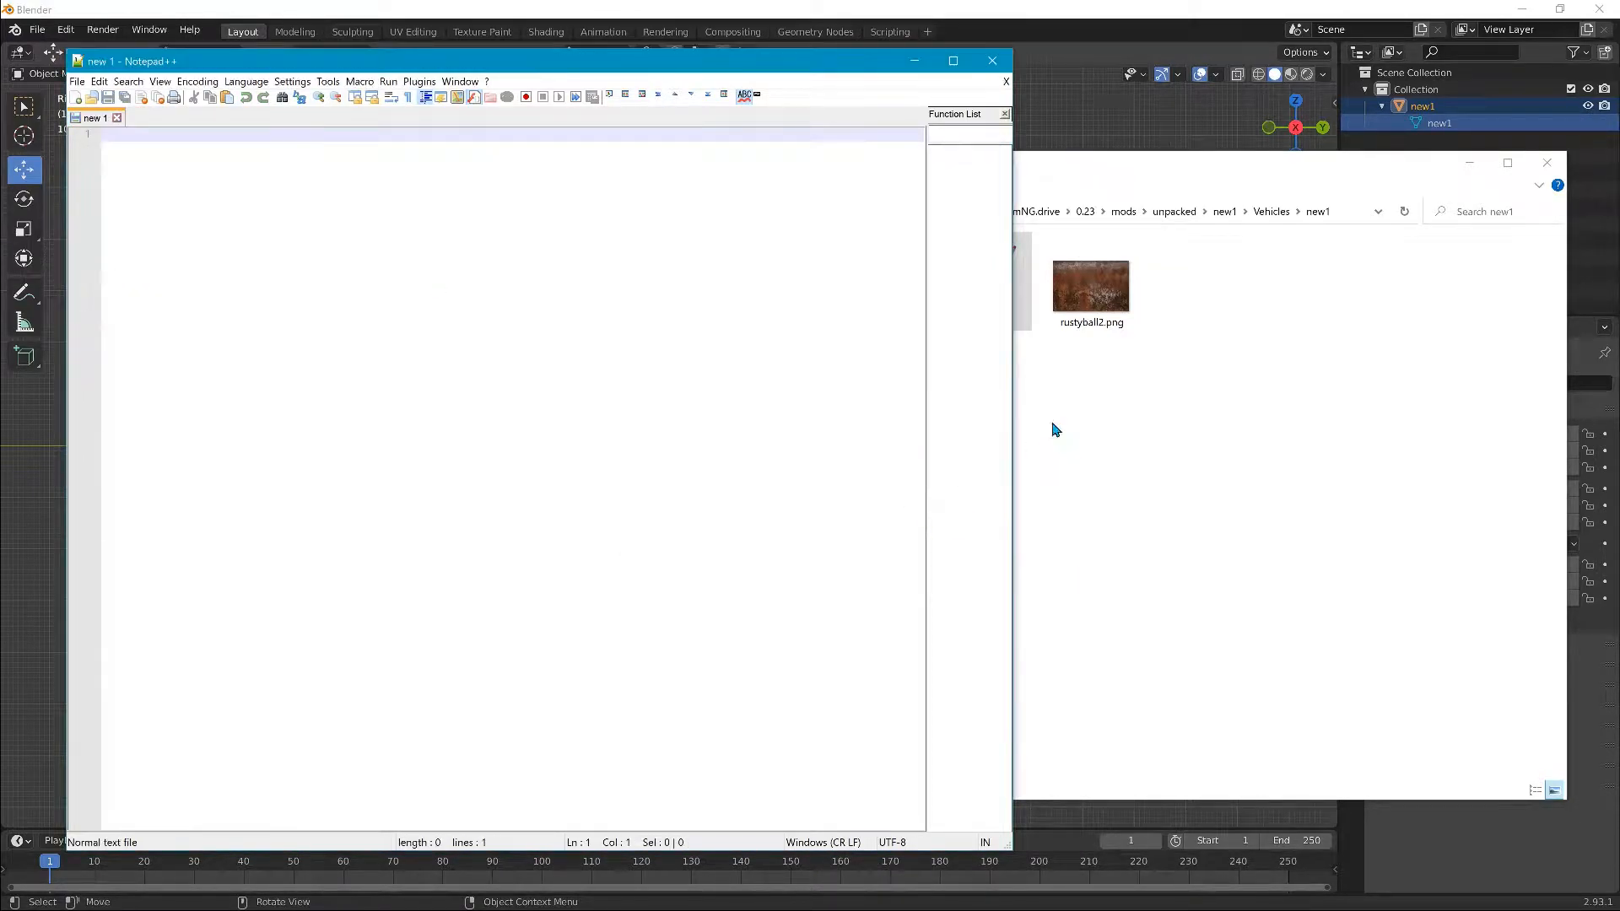
Step: Open Materials.cs from the Vehicles/new1 folder in Notepad++ and rename its singleton Material to new1
{"action": "left_click", "coordinate": [1133, 188]}
{"action": "left_click_drag", "start_coordinate": [1004, 295], "coordinate": [248, 215]}
{"action": "left_click", "coordinate": [321, 149]}
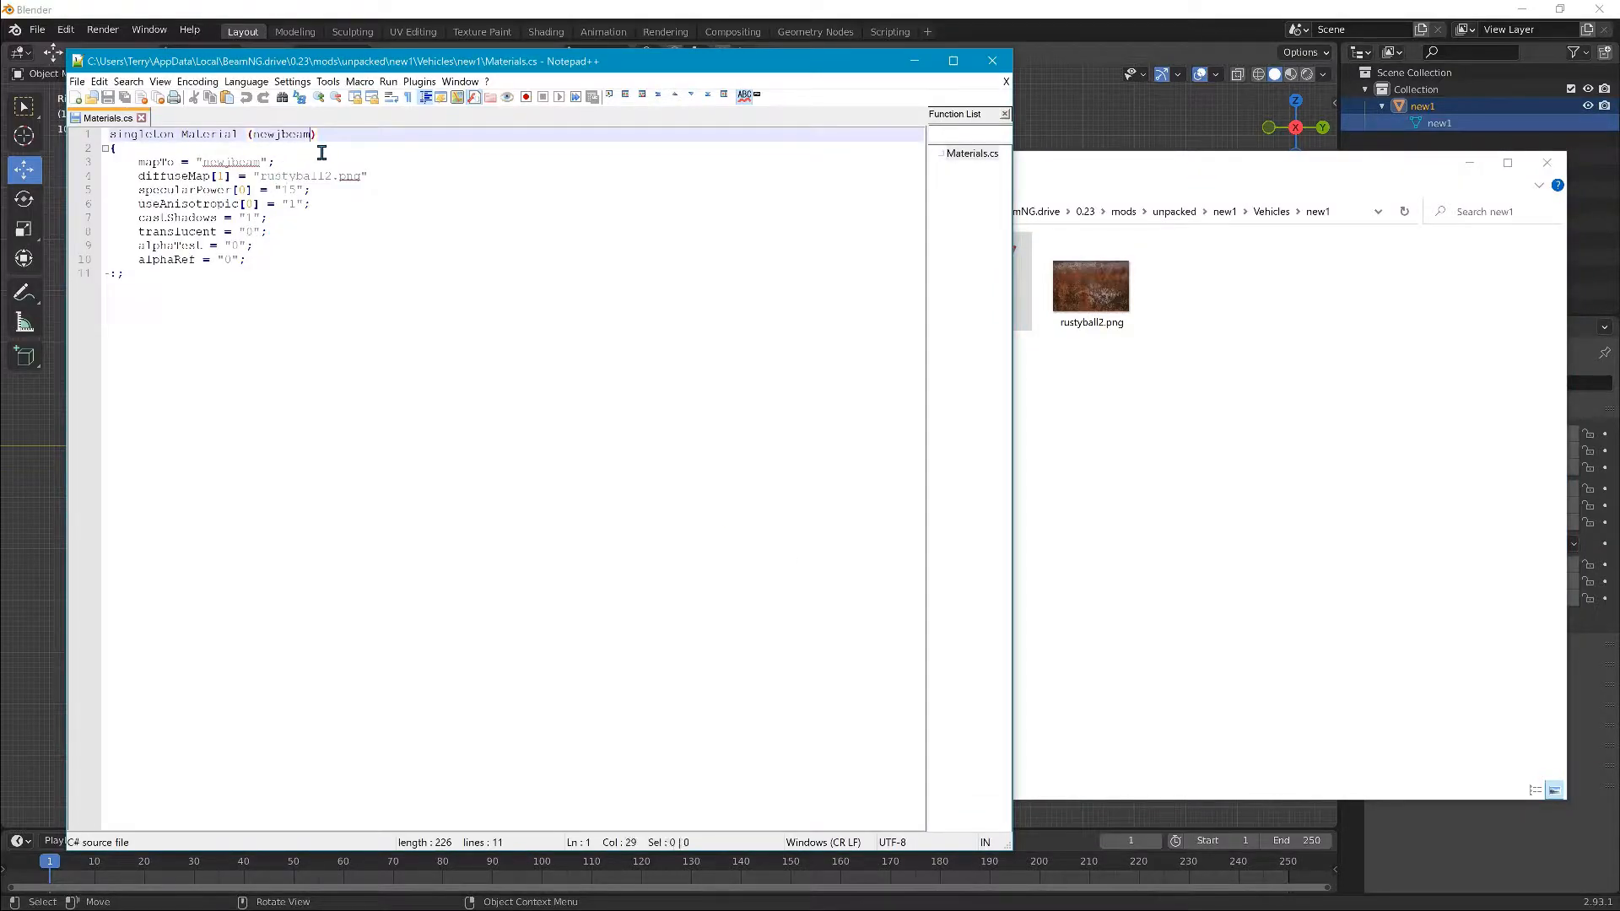
{"action": "key", "text": "BackSpace"}
{"action": "key", "text": "BackSpace"}
{"action": "key", "text": "BackSpace"}
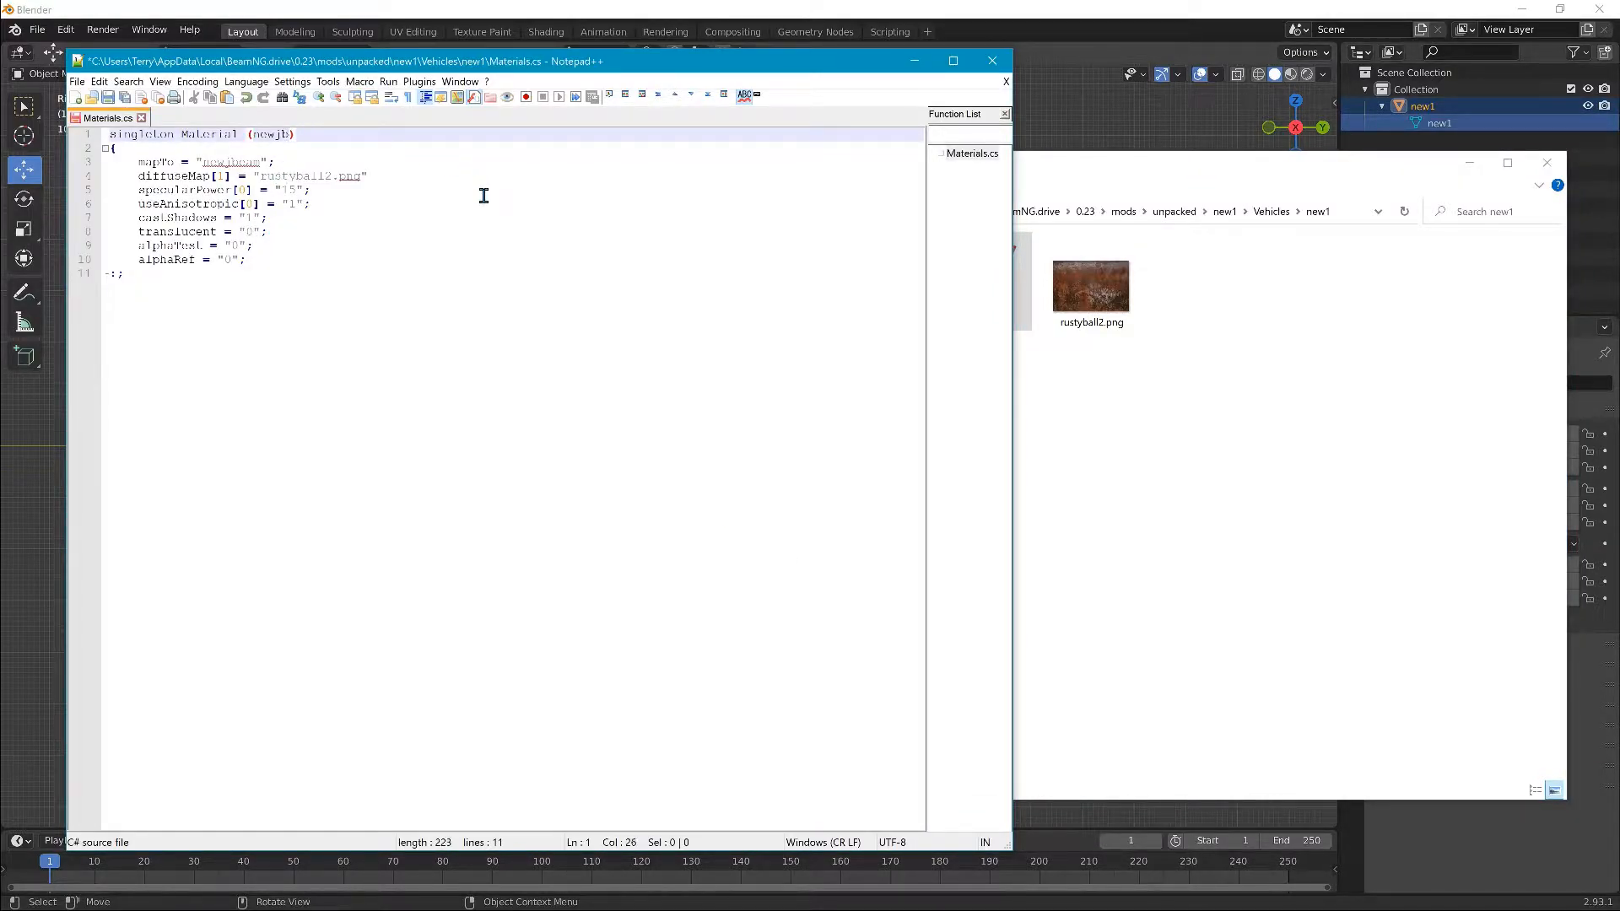
{"action": "key", "text": "BackSpace"}
{"action": "type", "text": "1"}
Step: Set the mapTo value in Materials.cs to new1 and save the file
{"action": "left_click", "coordinate": [247, 166]}
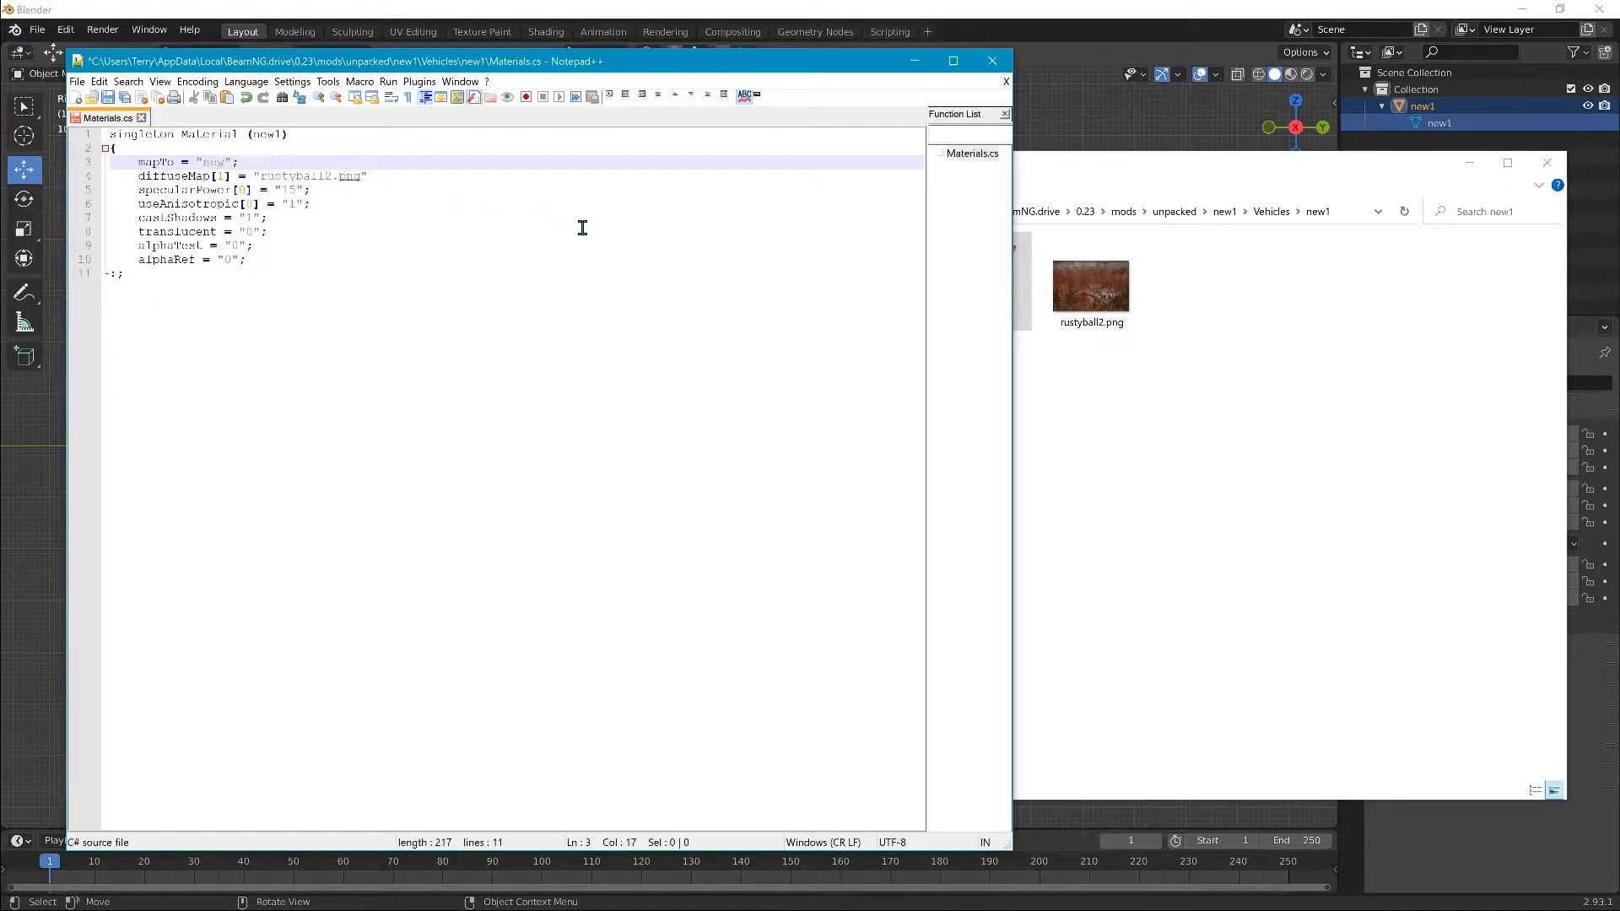
{"action": "left_click", "coordinate": [255, 358]}
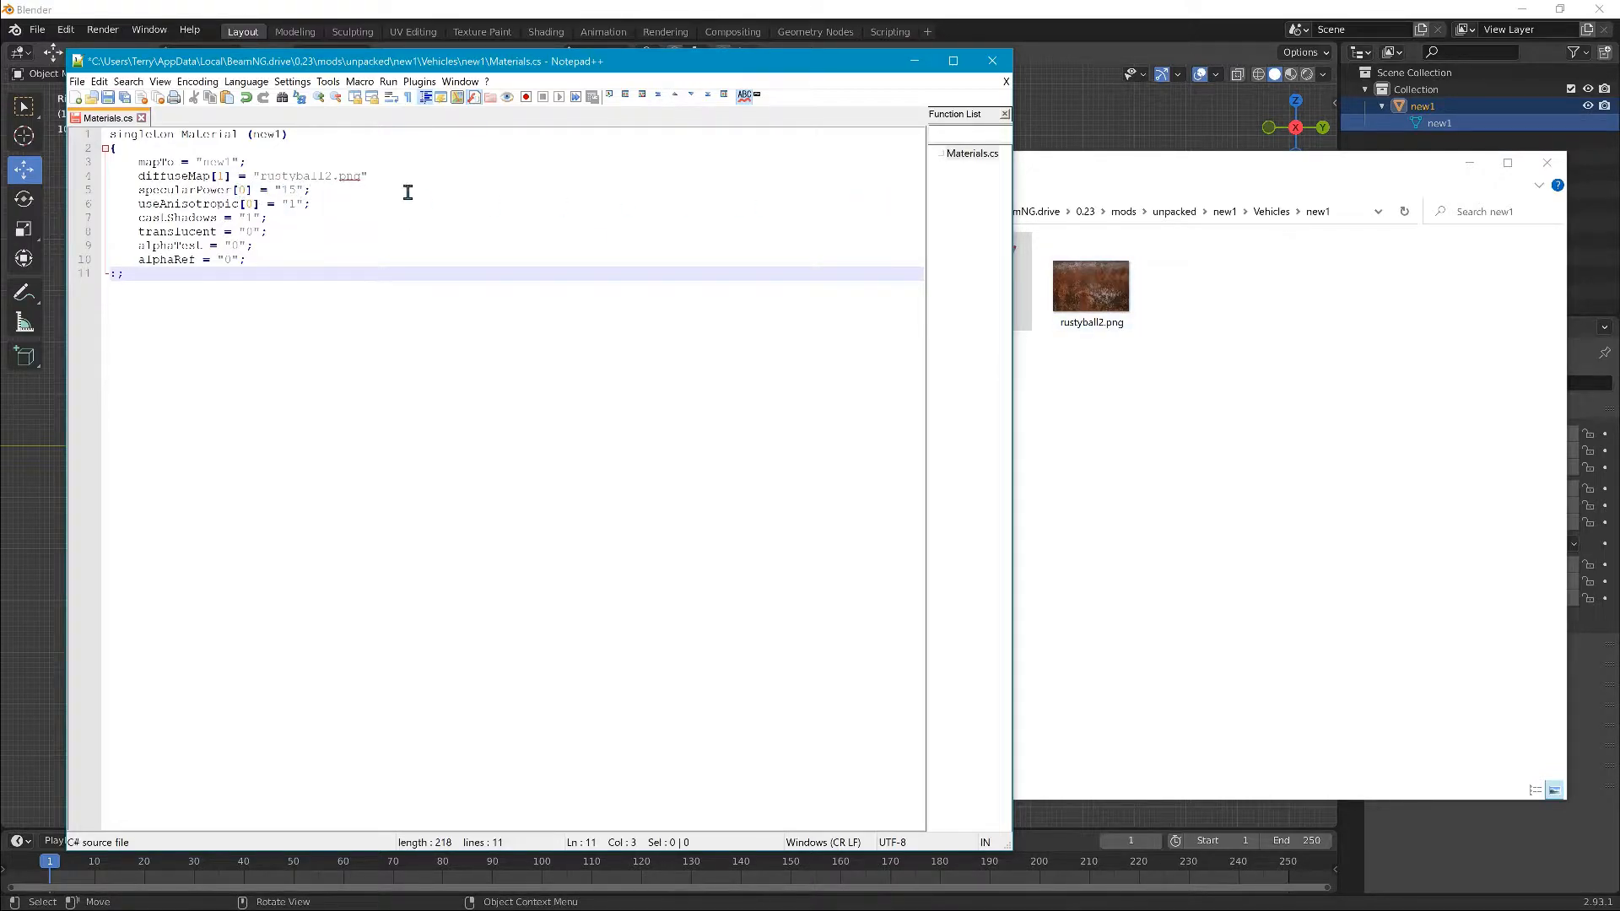
{"action": "left_click", "coordinate": [108, 97]}
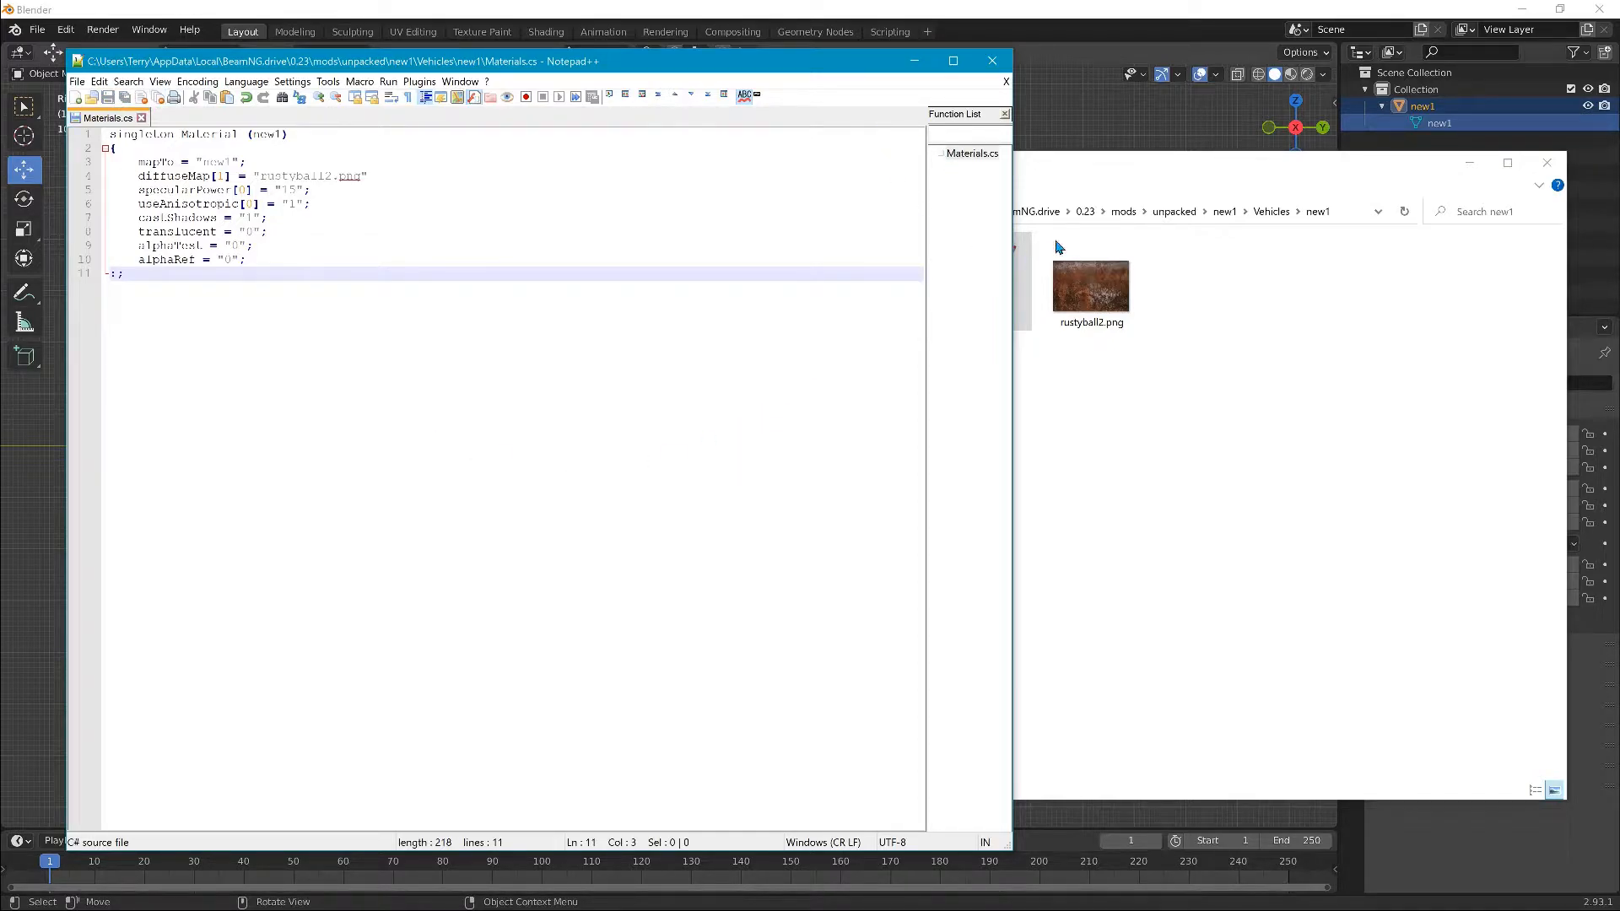
Step: Minimize Notepad++ and the folder window to return to Blender, and display the sphere in Material Preview shading
{"action": "left_click", "coordinate": [915, 61]}
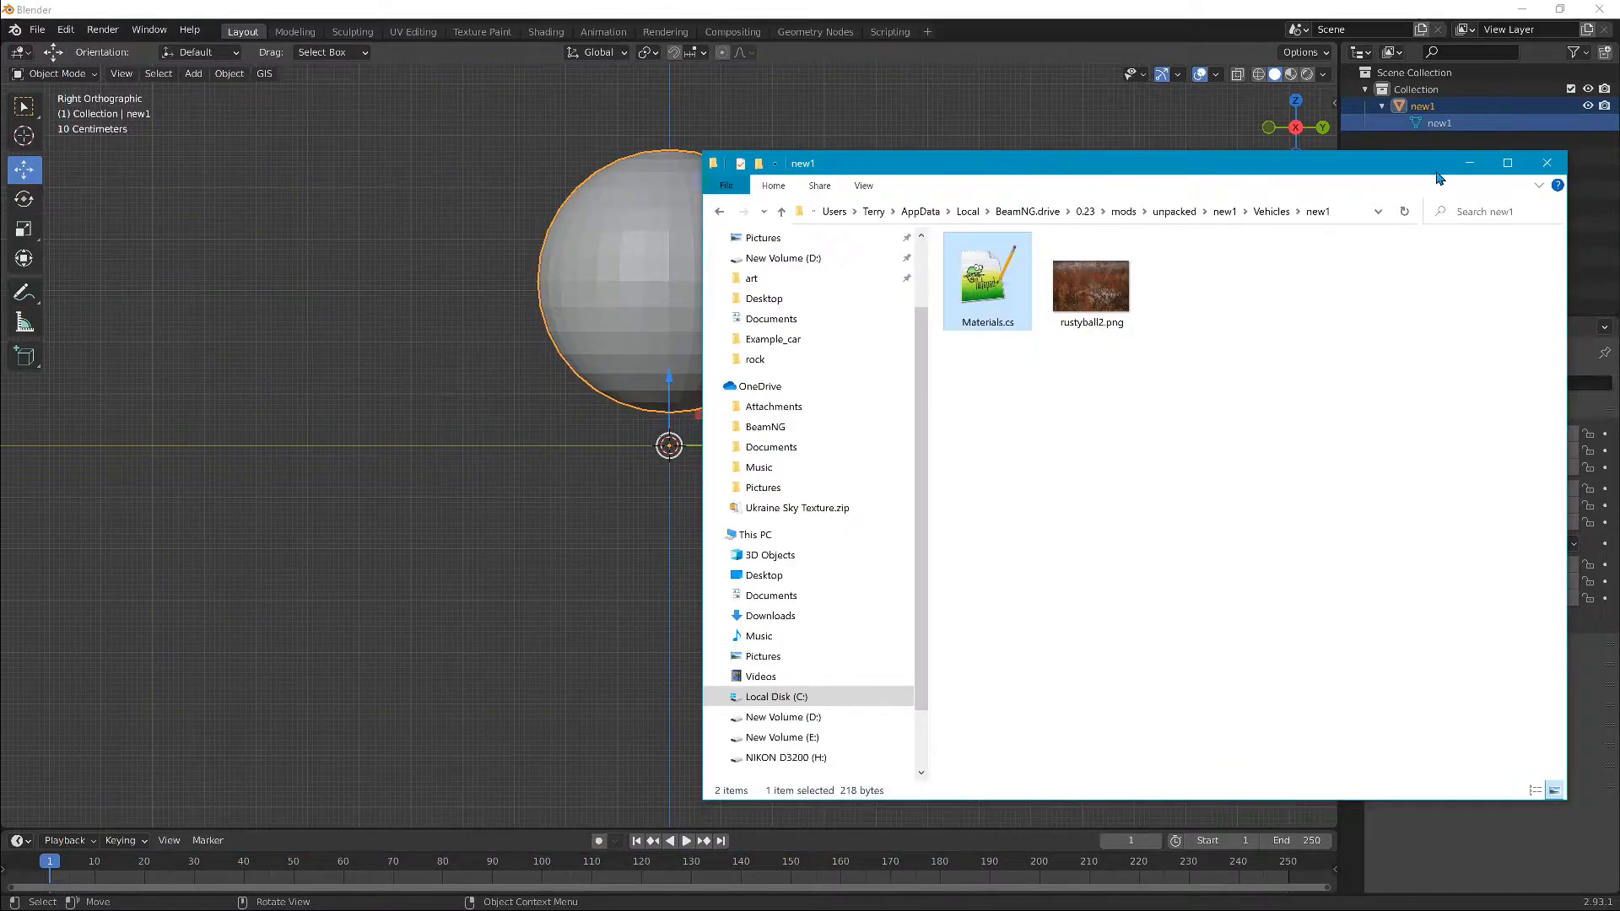
{"action": "left_click", "coordinate": [1468, 164]}
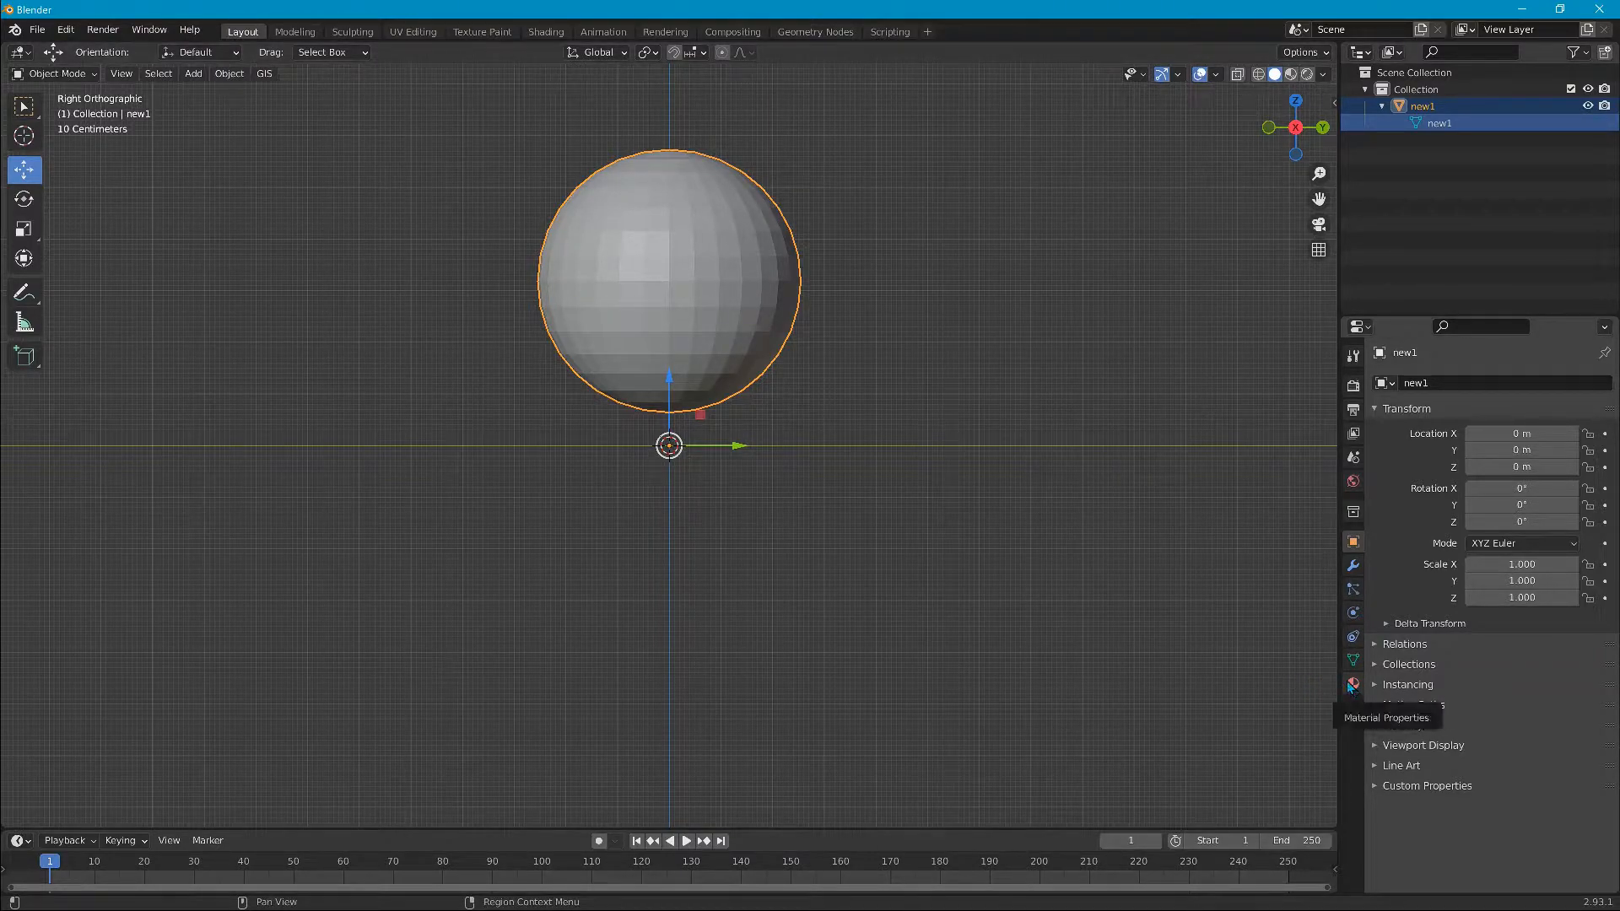
{"action": "middle_click_drag", "start_coordinate": [1101, 176], "coordinate": [997, 226]}
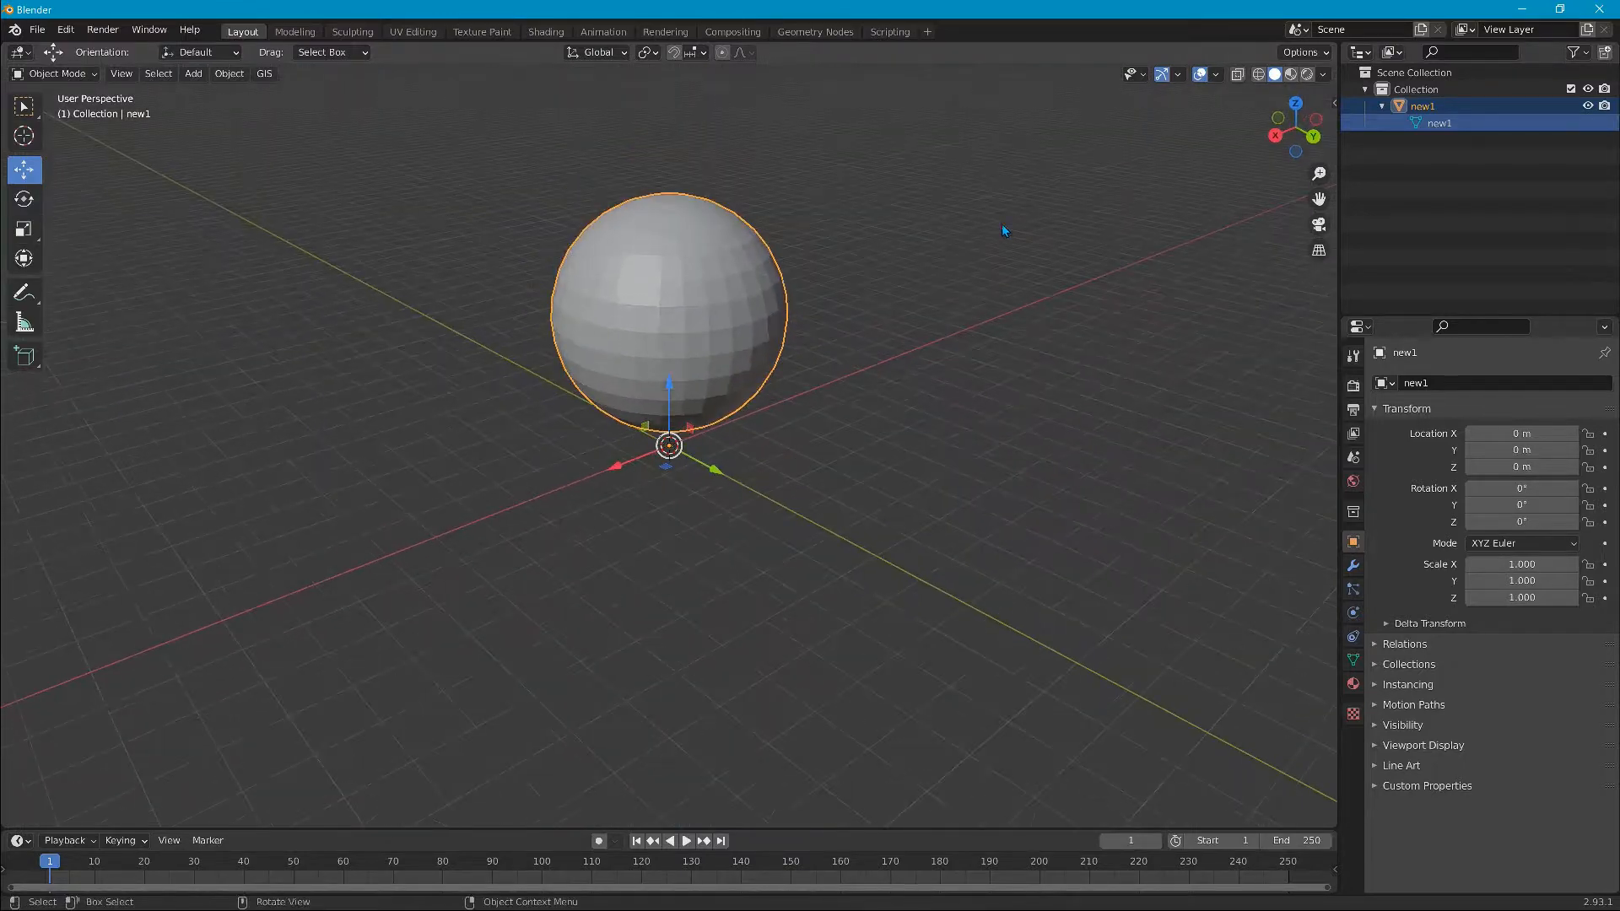
{"action": "left_click", "coordinate": [1290, 75]}
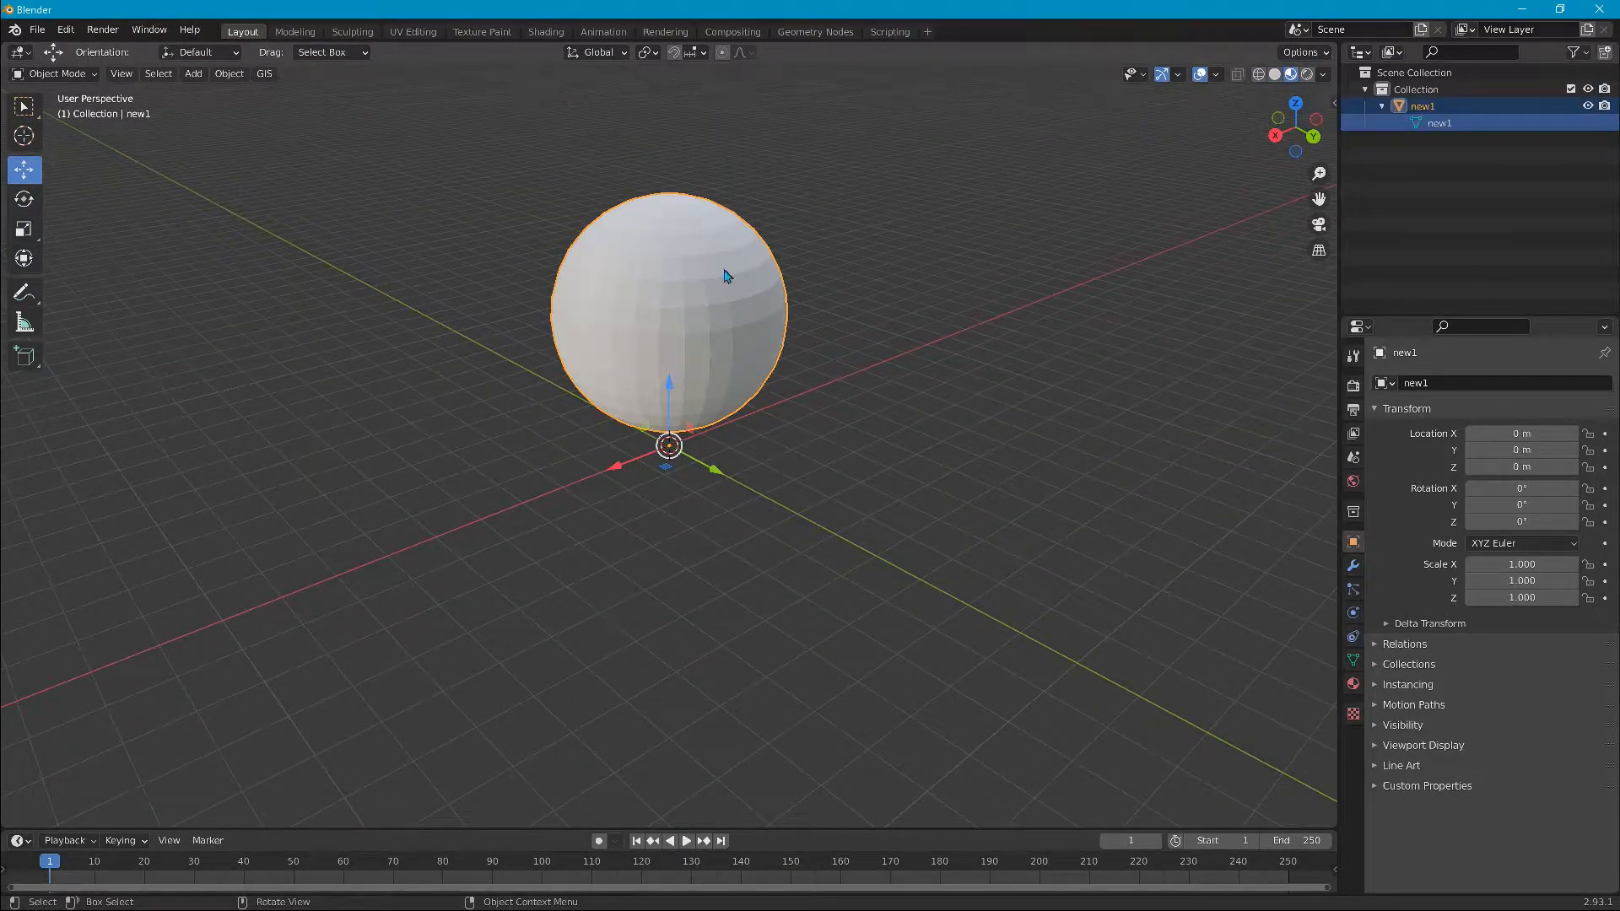
Step: Add a new material to the sphere and name it new1
{"action": "left_click", "coordinate": [1353, 685]}
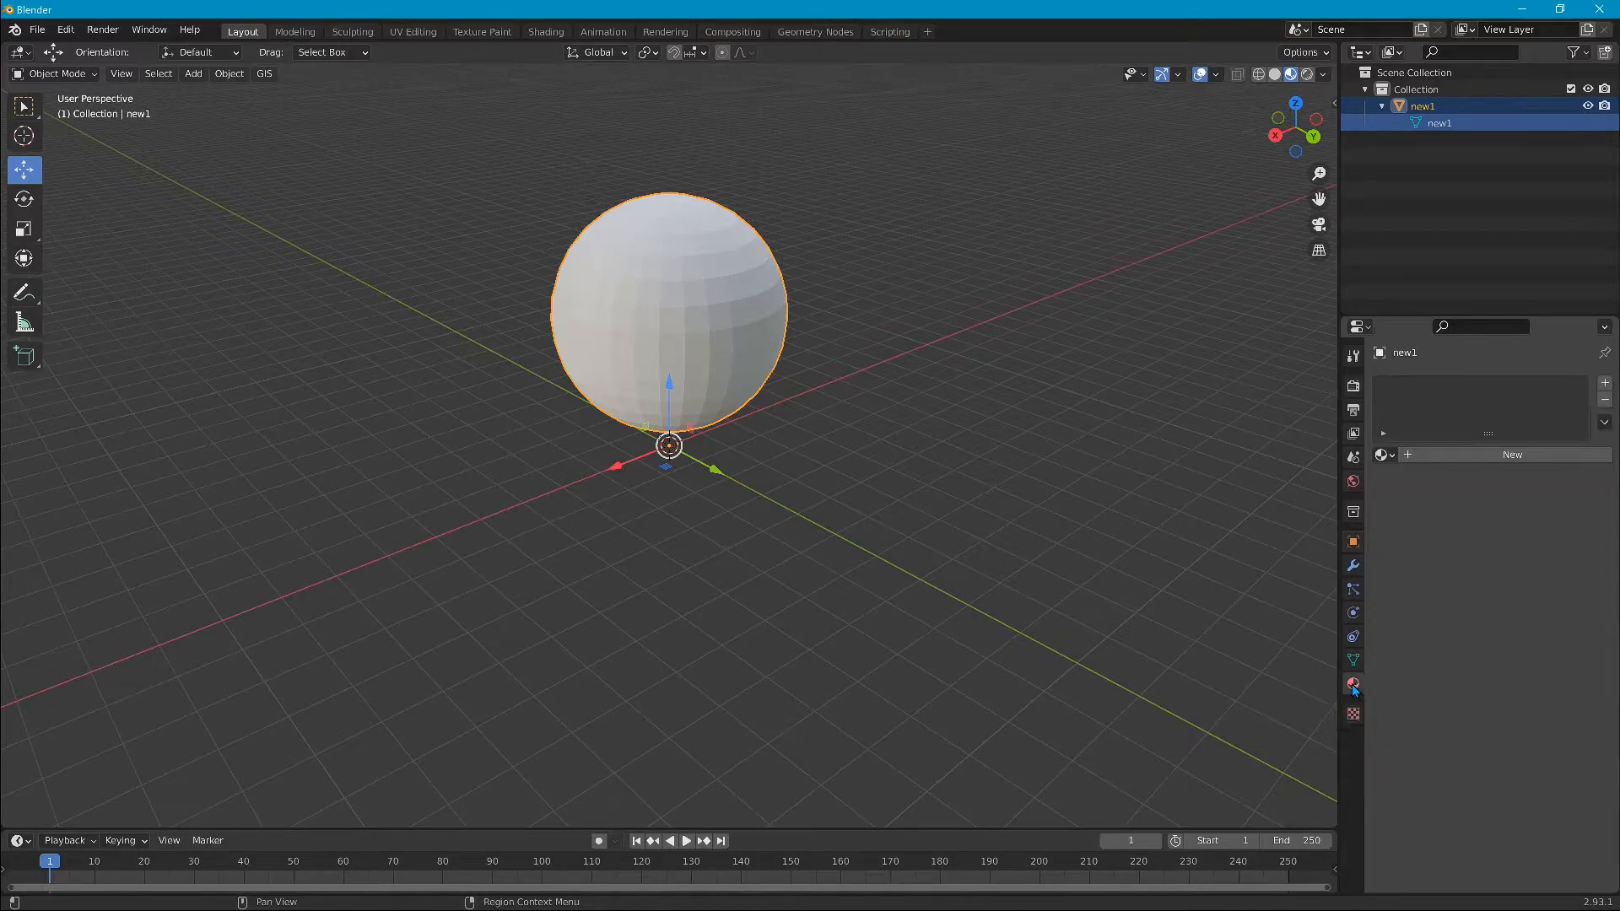
{"action": "left_click", "coordinate": [1405, 456]}
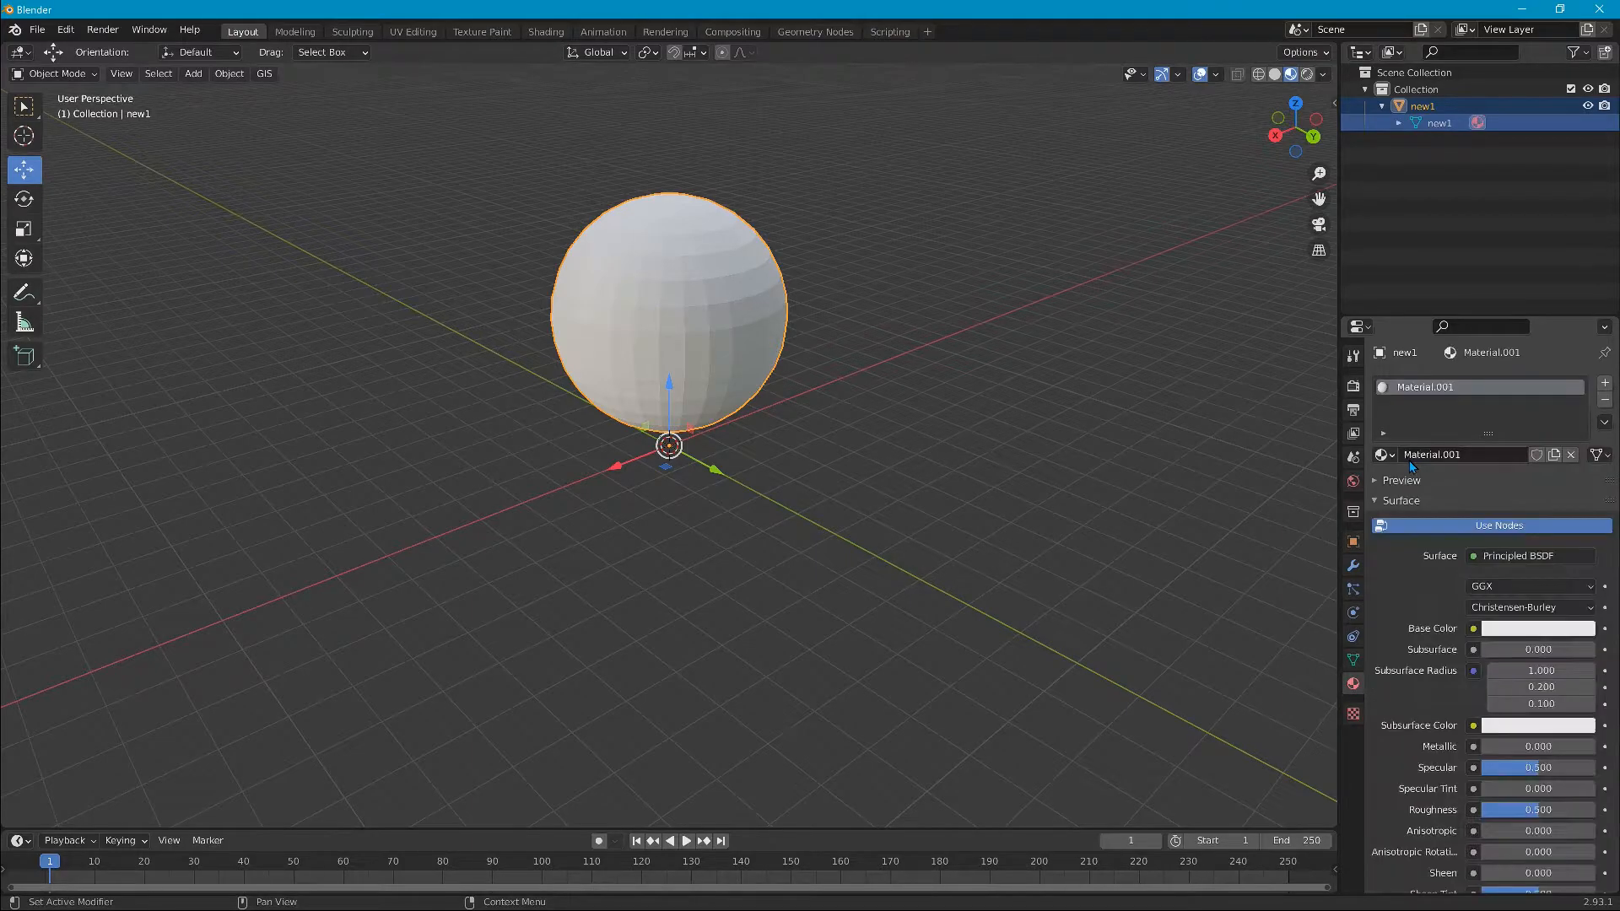
{"action": "left_click", "coordinate": [1493, 455]}
{"action": "type", "text": "new1"}
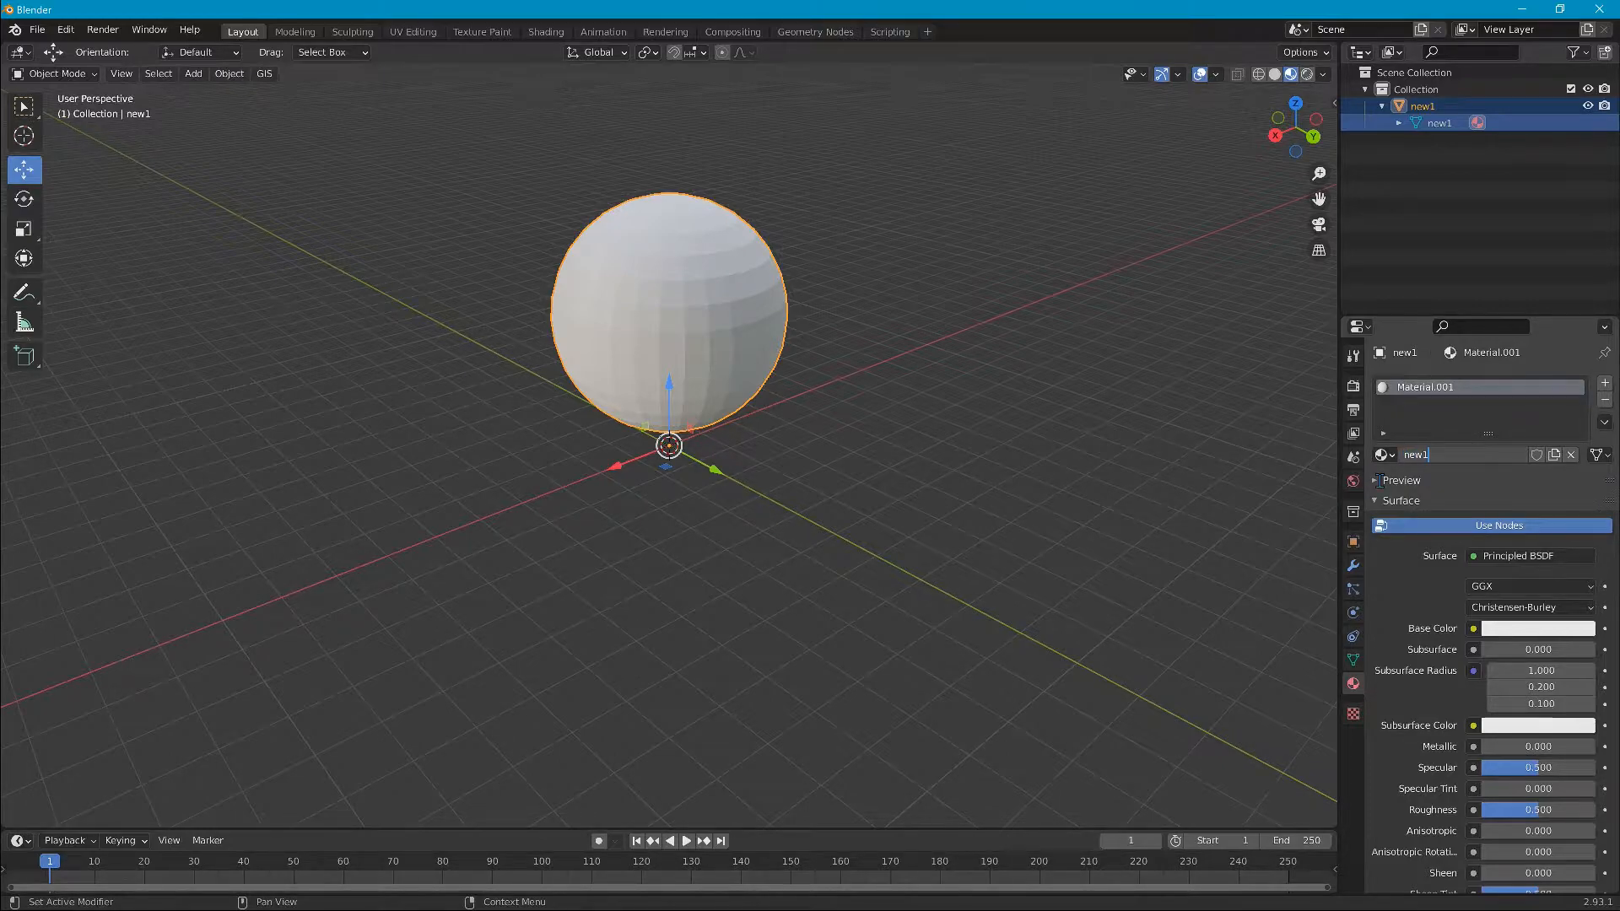
{"action": "key", "text": "Return"}
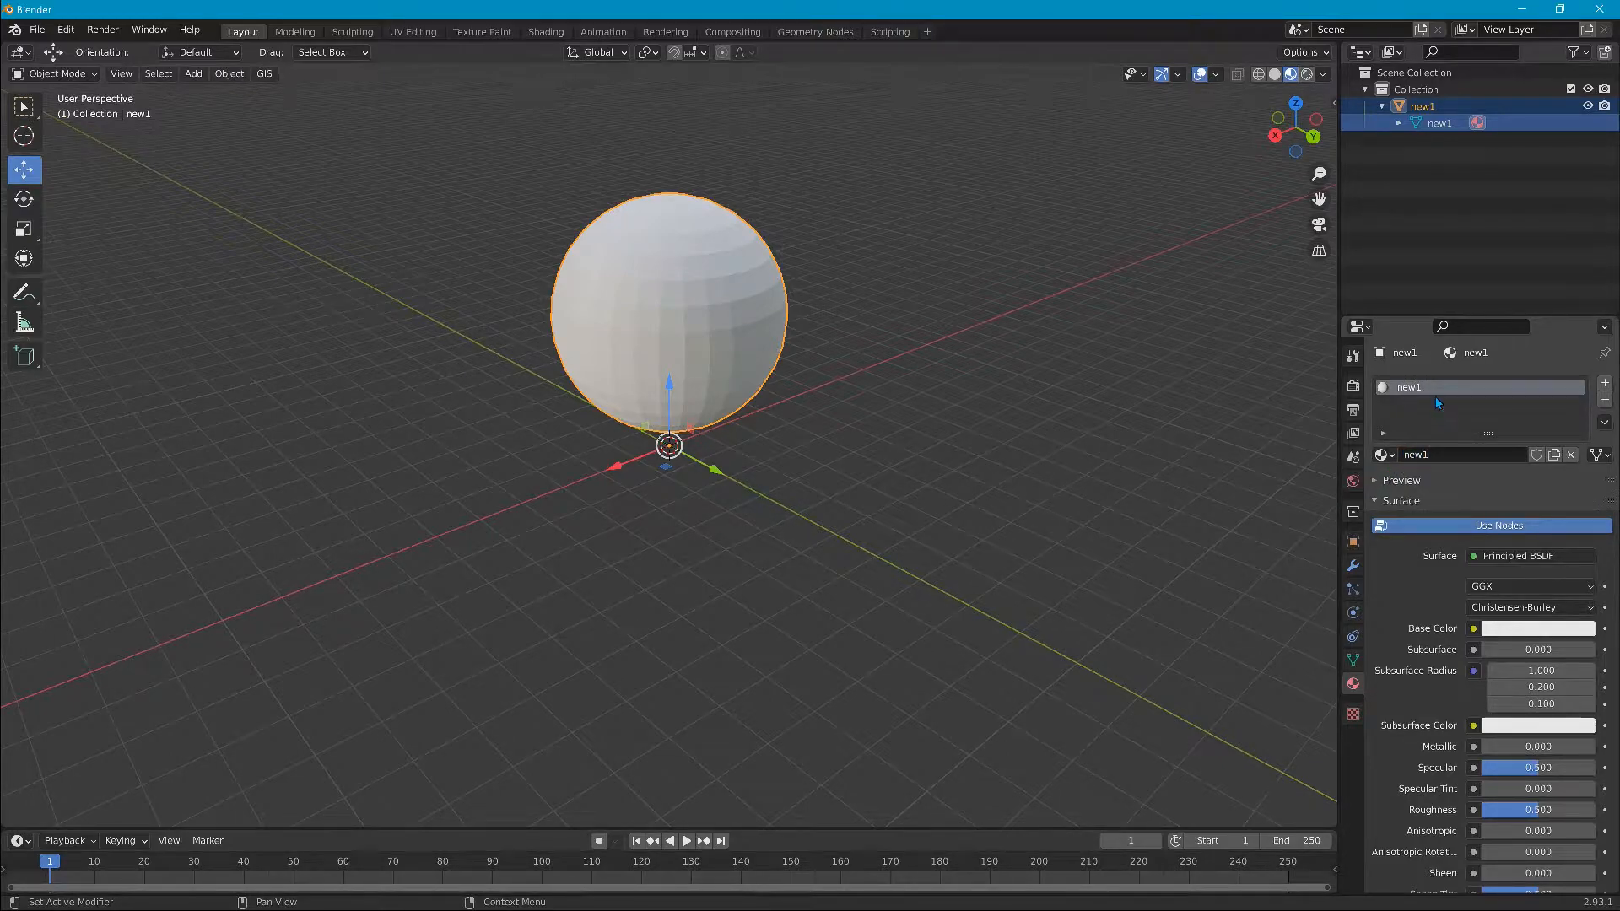
Step: Assign an Image Texture to the Base Color of the new1 material
{"action": "left_click", "coordinate": [1400, 123]}
{"action": "left_click", "coordinate": [1474, 630]}
{"action": "left_click", "coordinate": [1474, 630]}
{"action": "left_click", "coordinate": [1474, 629]}
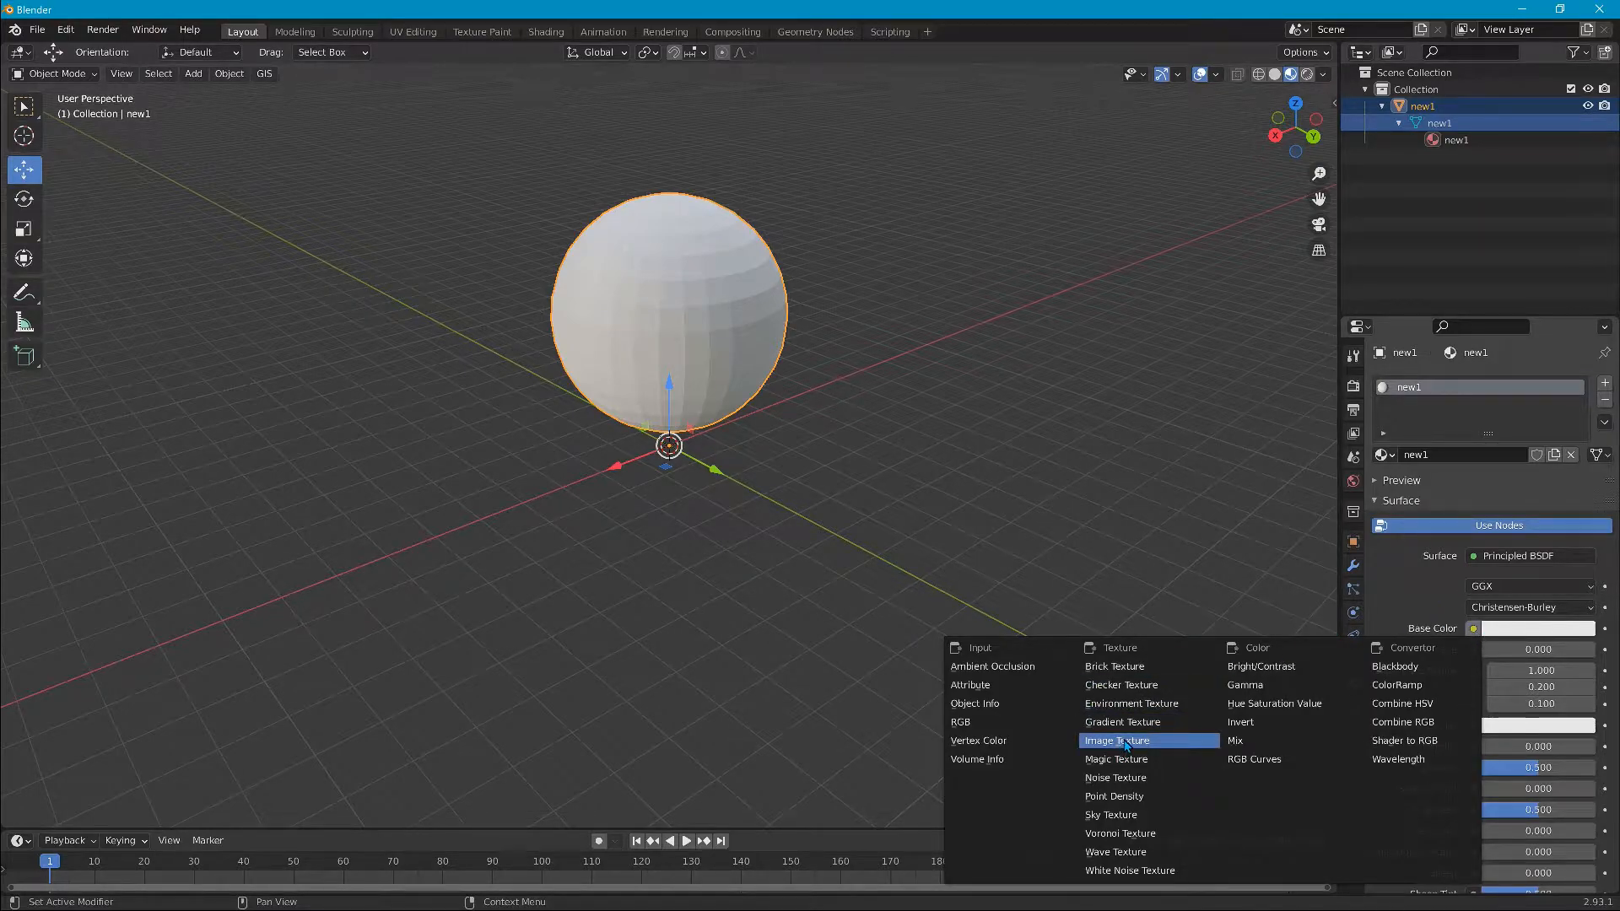
{"action": "left_click", "coordinate": [1126, 742]}
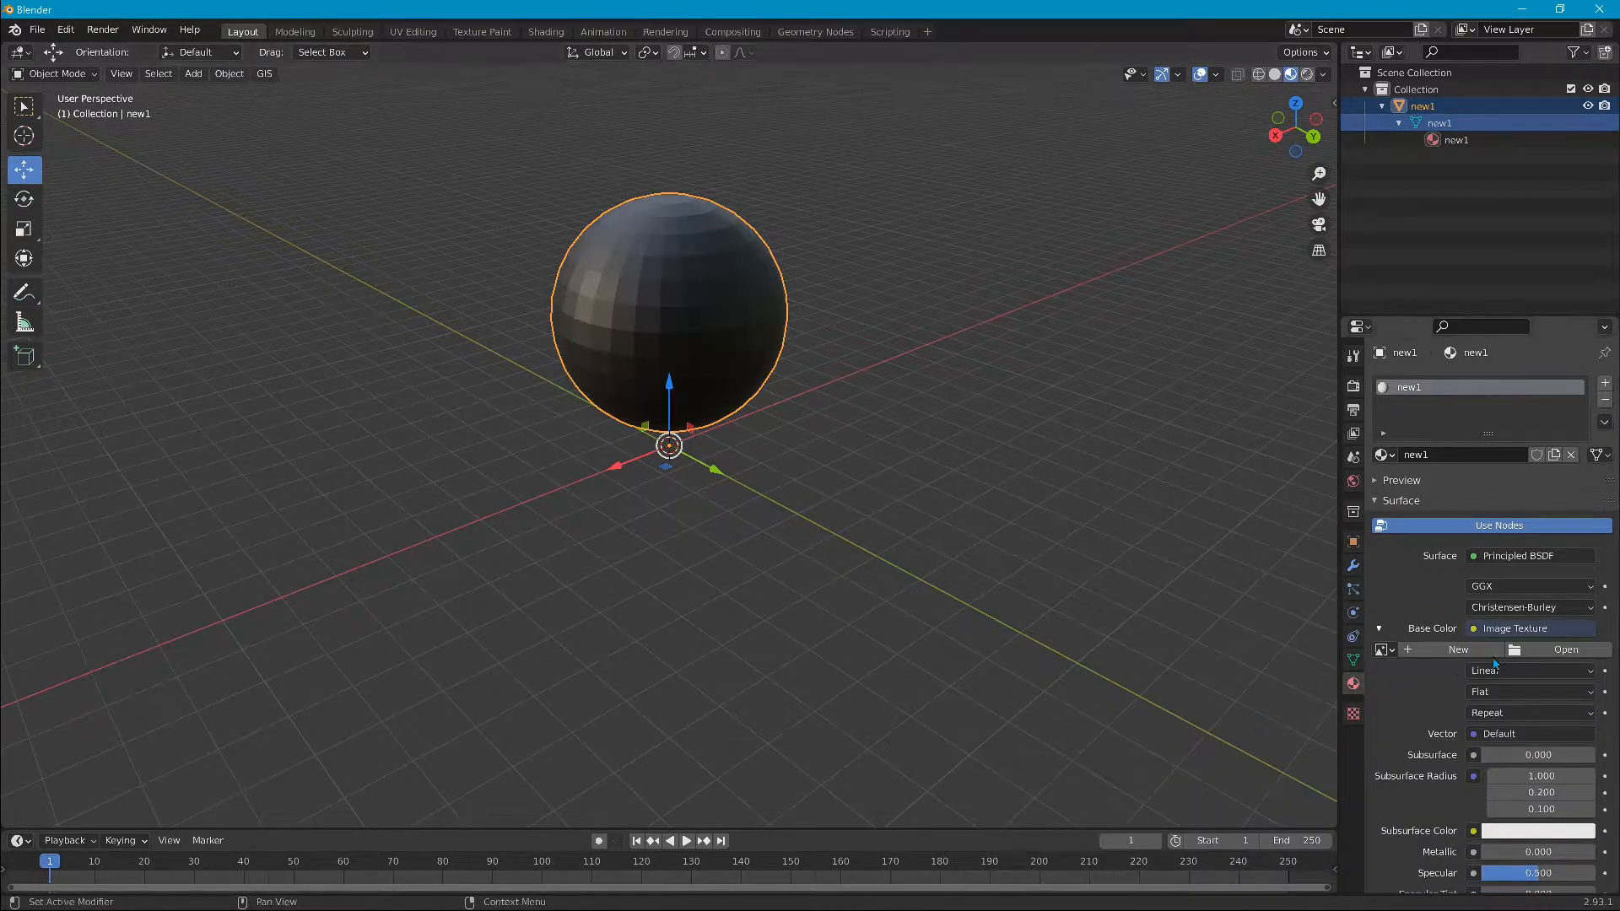
Step: Load rustyball2.png from the new1 mod's Vehicles\new1 folder as the Base Color image of the new1 material
{"action": "left_click", "coordinate": [1561, 650]}
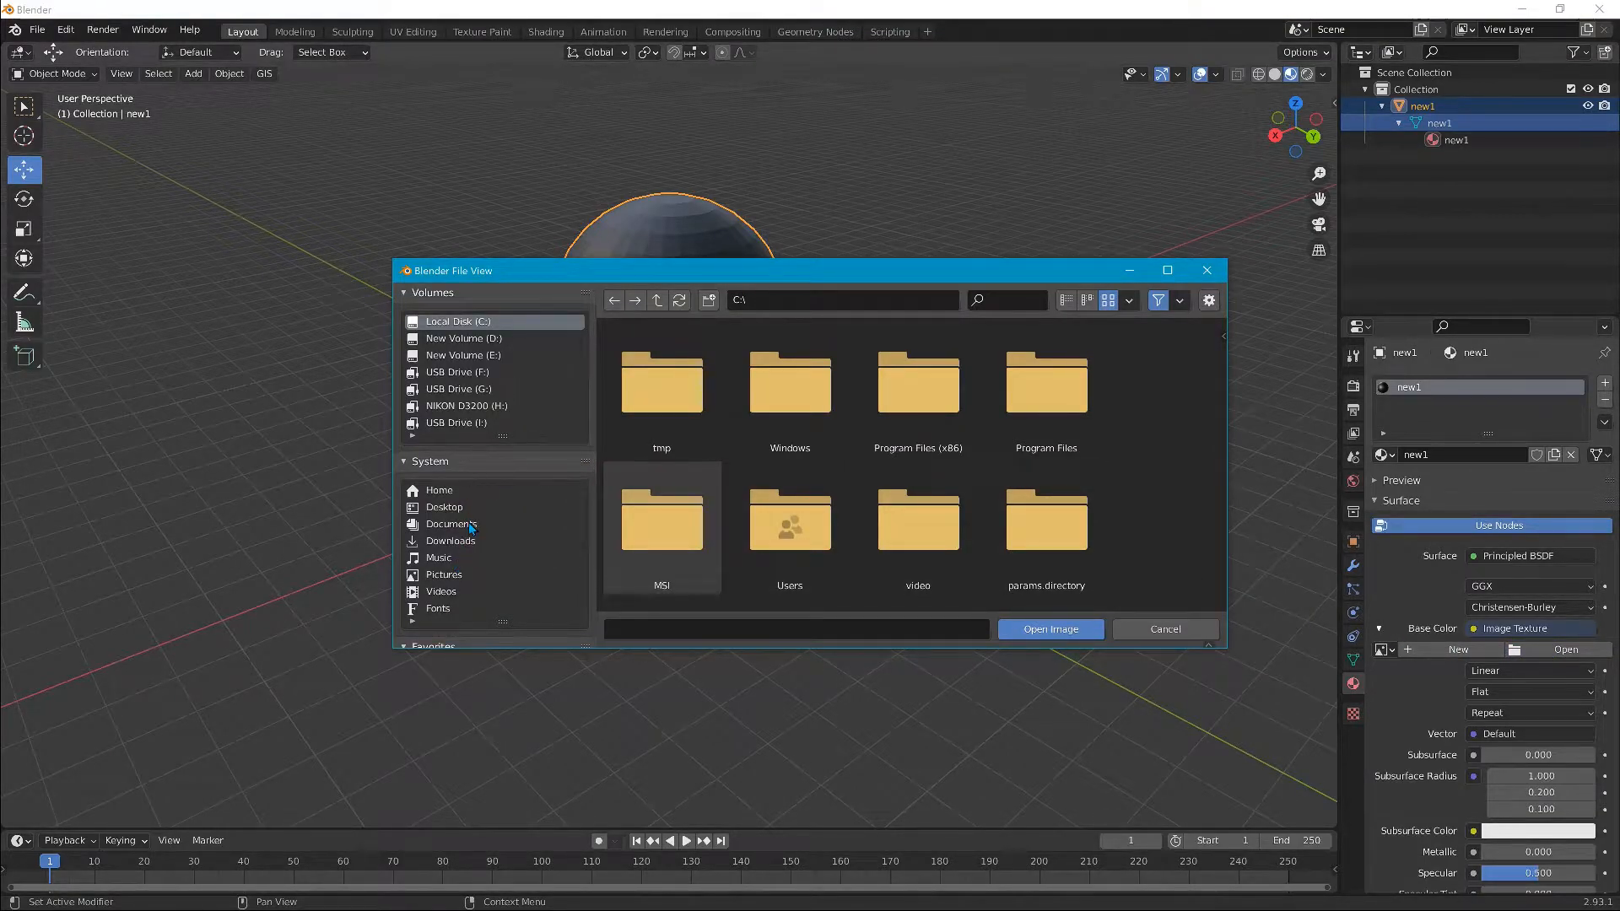
{"action": "scroll", "coordinate": [451, 506], "scroll_direction": "down", "scroll_amount": 6}
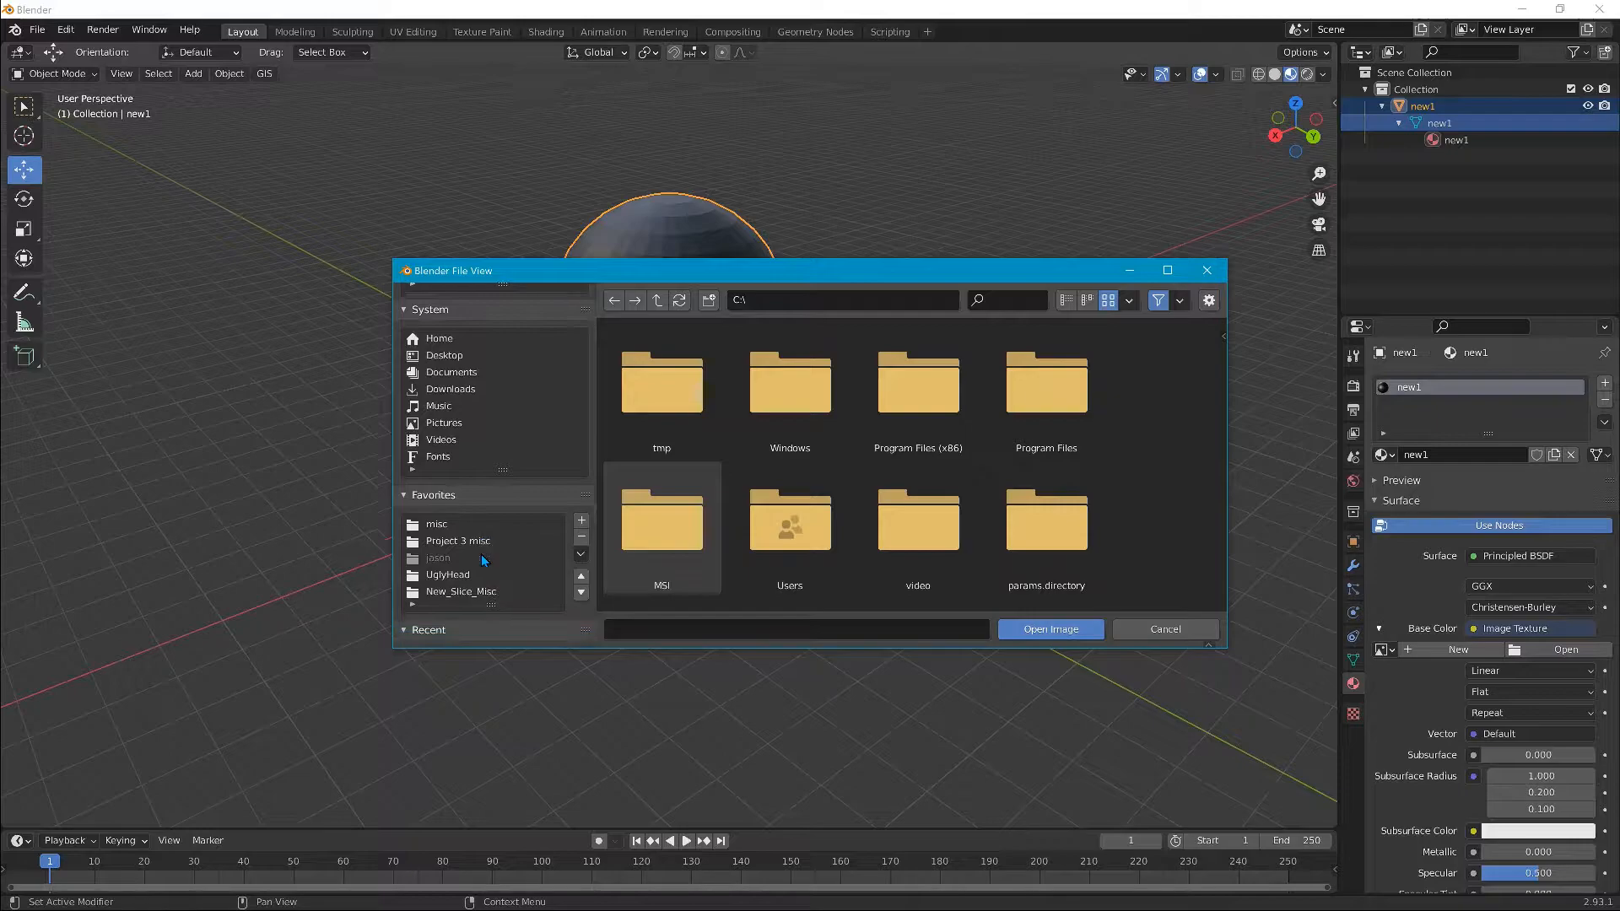
{"action": "scroll", "coordinate": [483, 562], "scroll_direction": "down", "scroll_amount": 2}
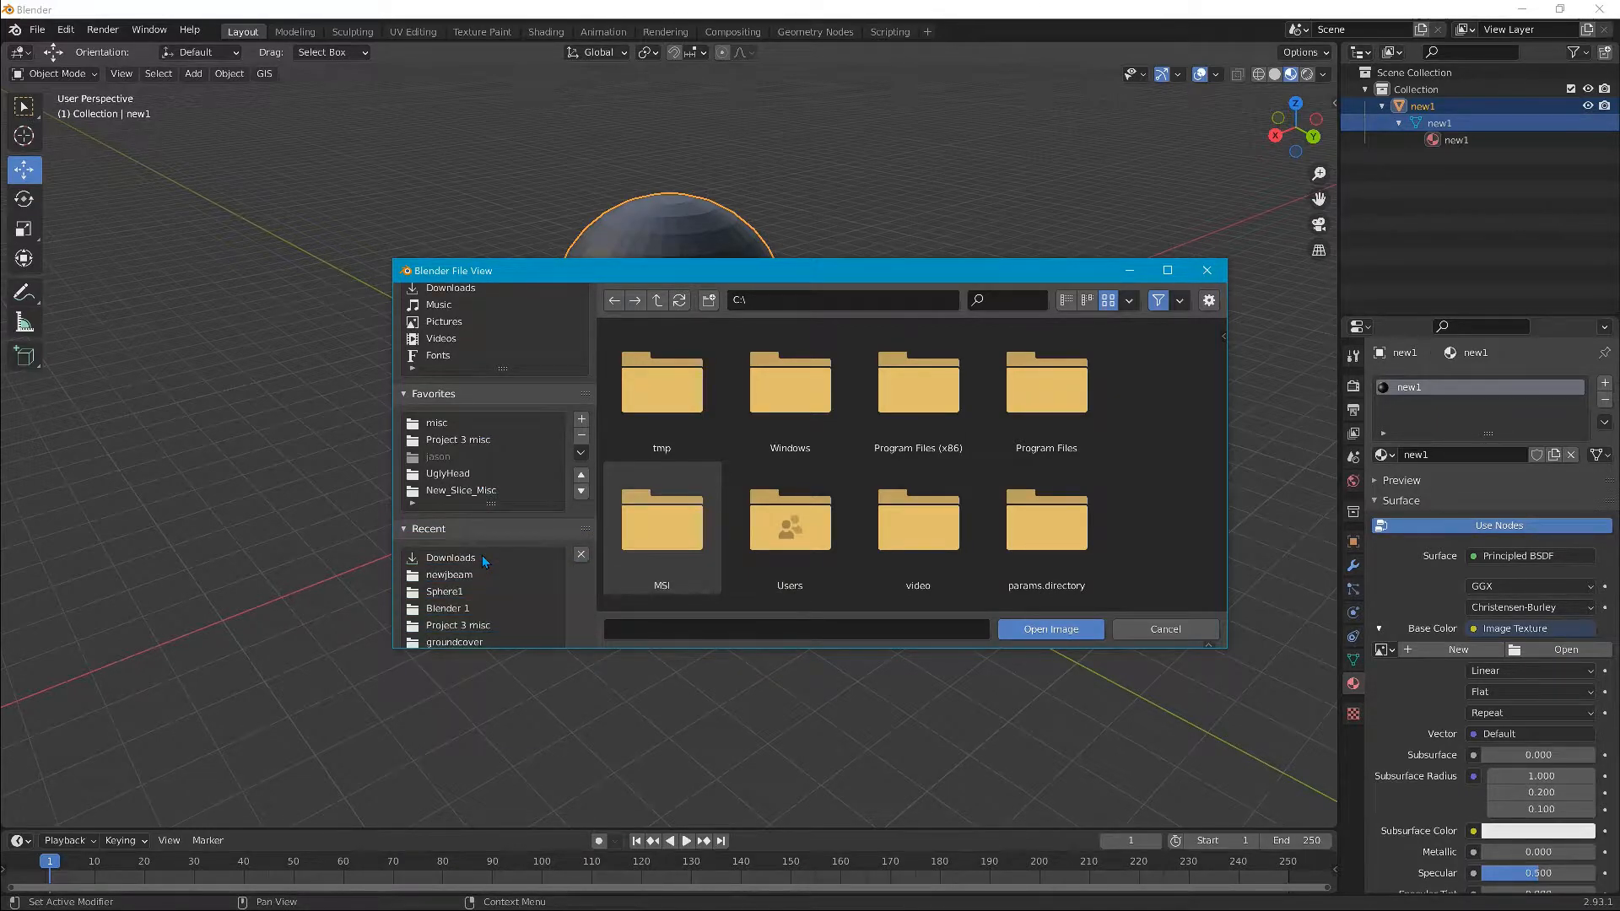
{"action": "left_click", "coordinate": [444, 592]}
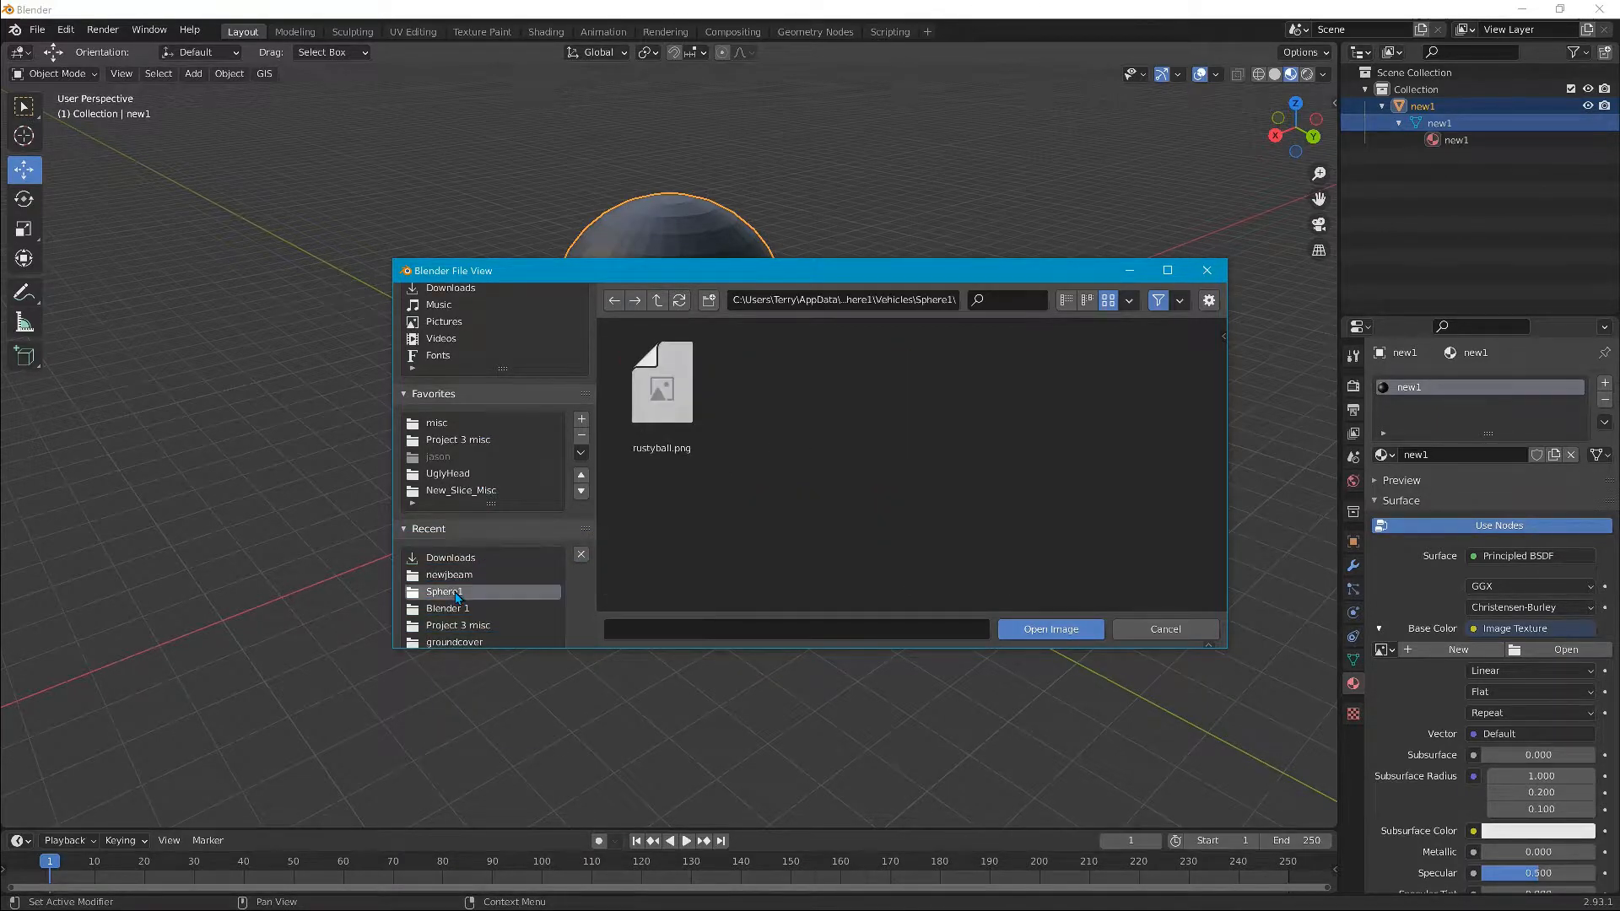
{"action": "left_click", "coordinate": [658, 304]}
{"action": "double_click", "coordinate": [657, 301]}
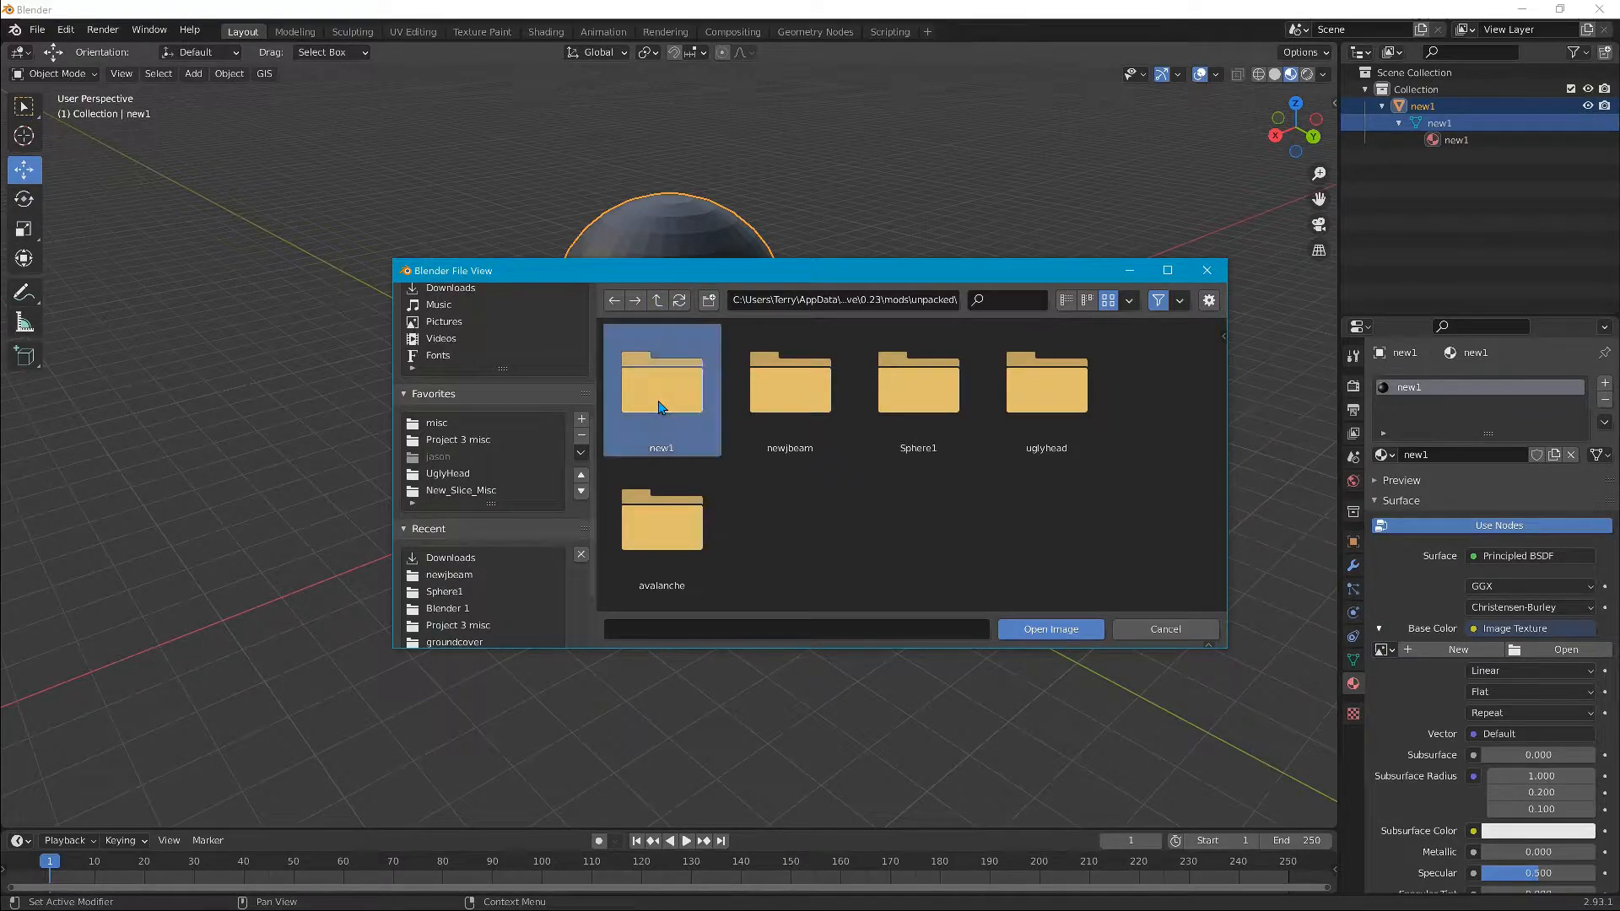
{"action": "double_click", "coordinate": [660, 408]}
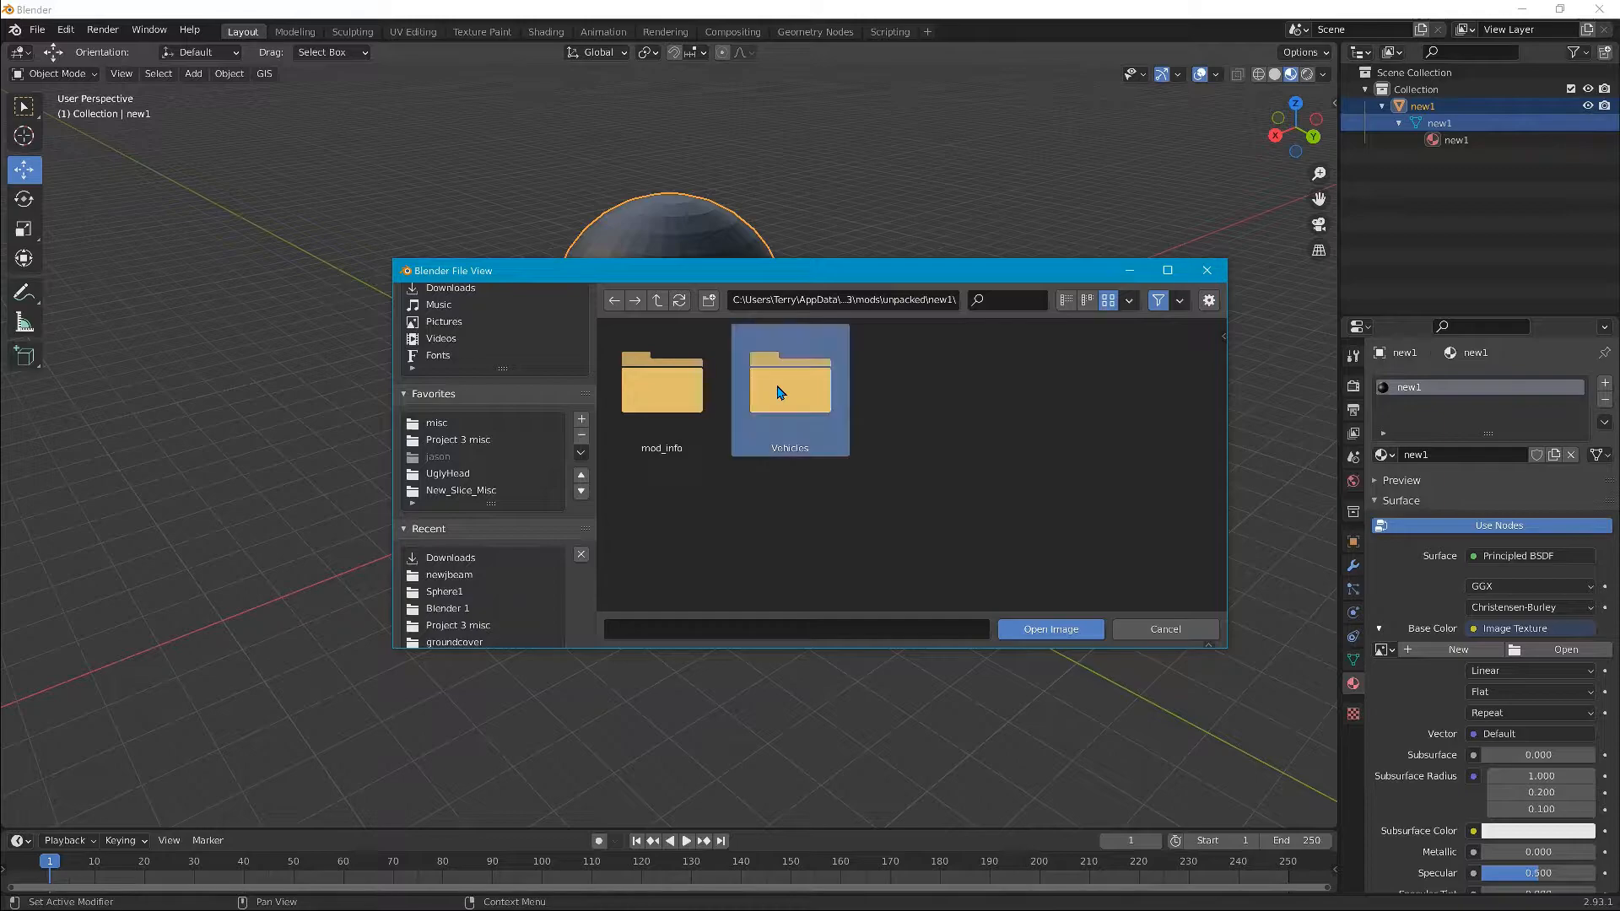
{"action": "double_click", "coordinate": [789, 388]}
{"action": "double_click", "coordinate": [661, 388]}
{"action": "left_click", "coordinate": [662, 393]}
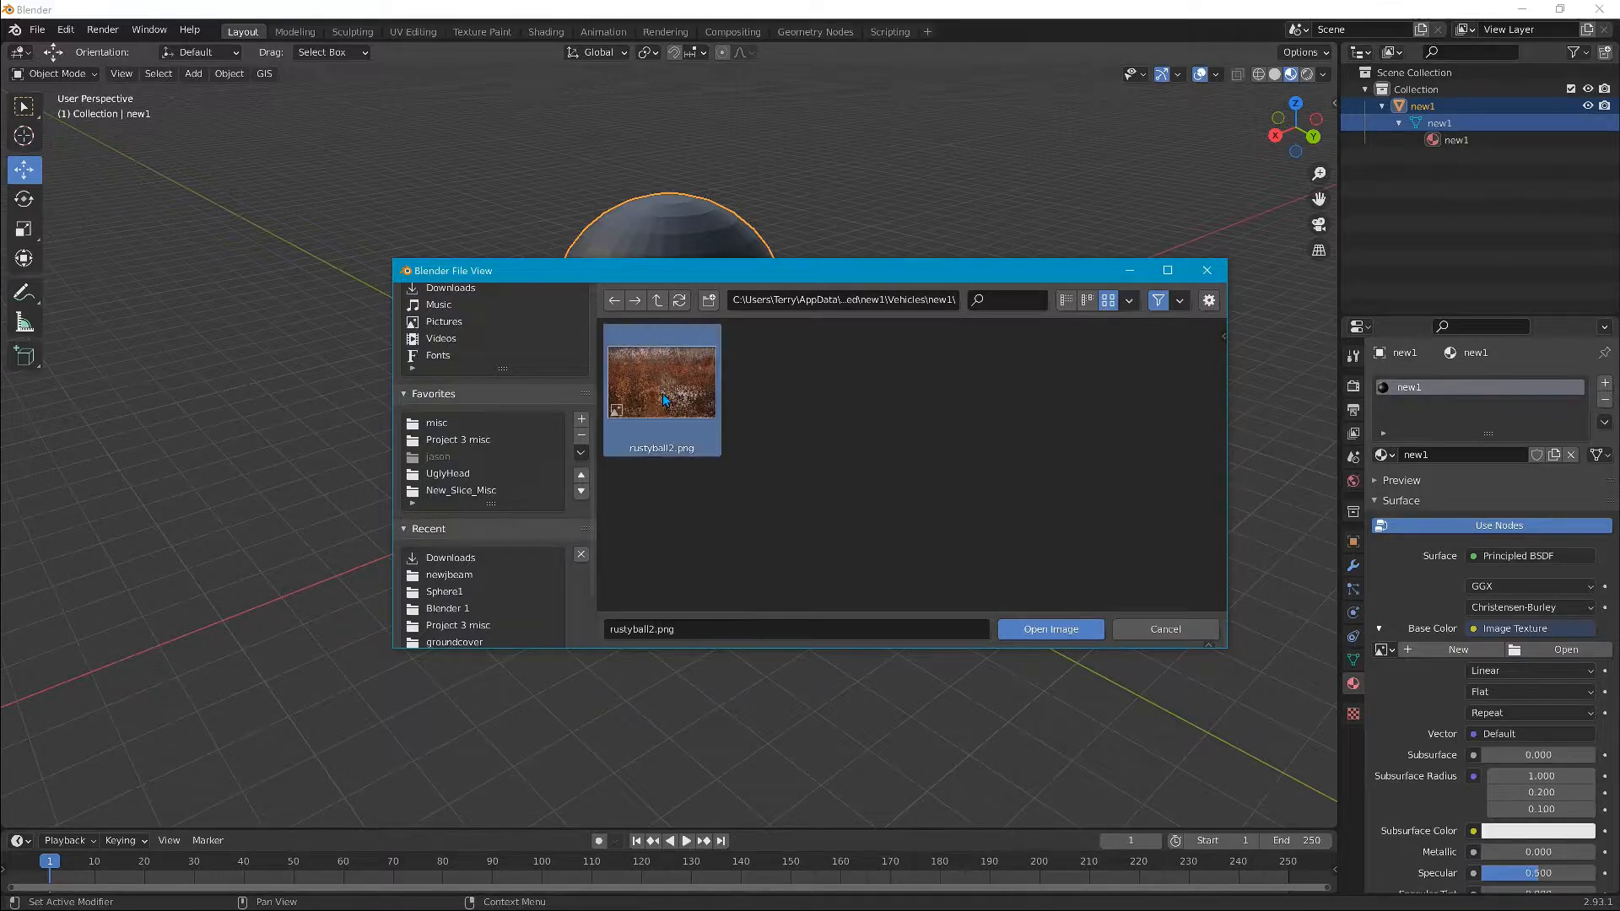
{"action": "left_click", "coordinate": [1065, 631]}
Step: Apply Shade Smooth to the textured sphere
{"action": "middle_click_drag", "start_coordinate": [707, 331], "coordinate": [893, 437]}
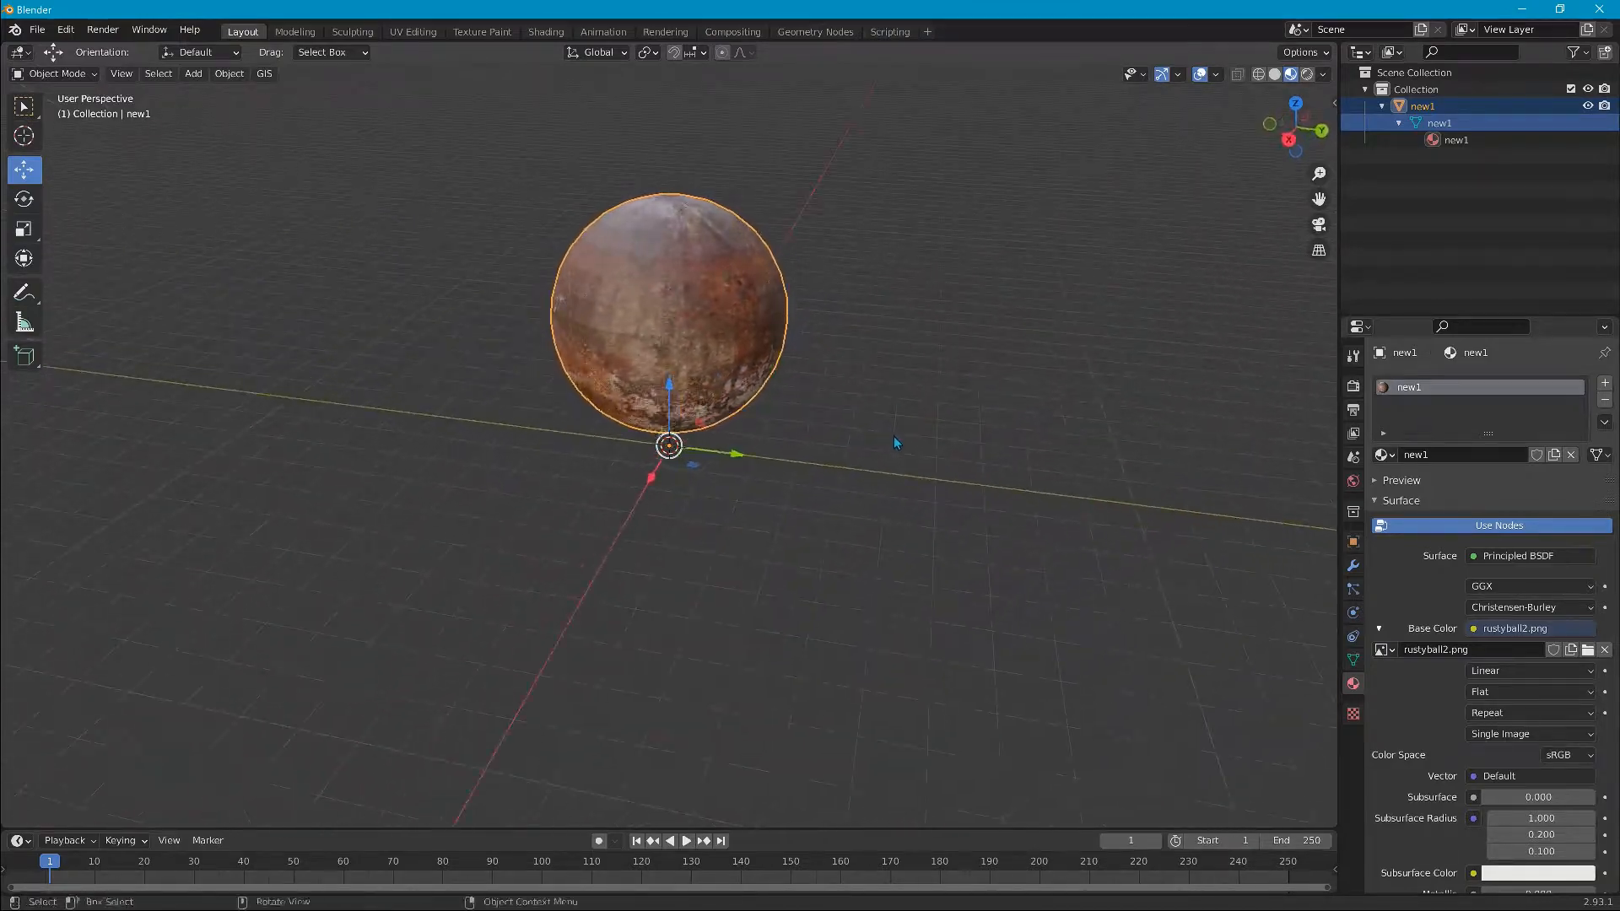
{"action": "left_click", "coordinate": [229, 73]}
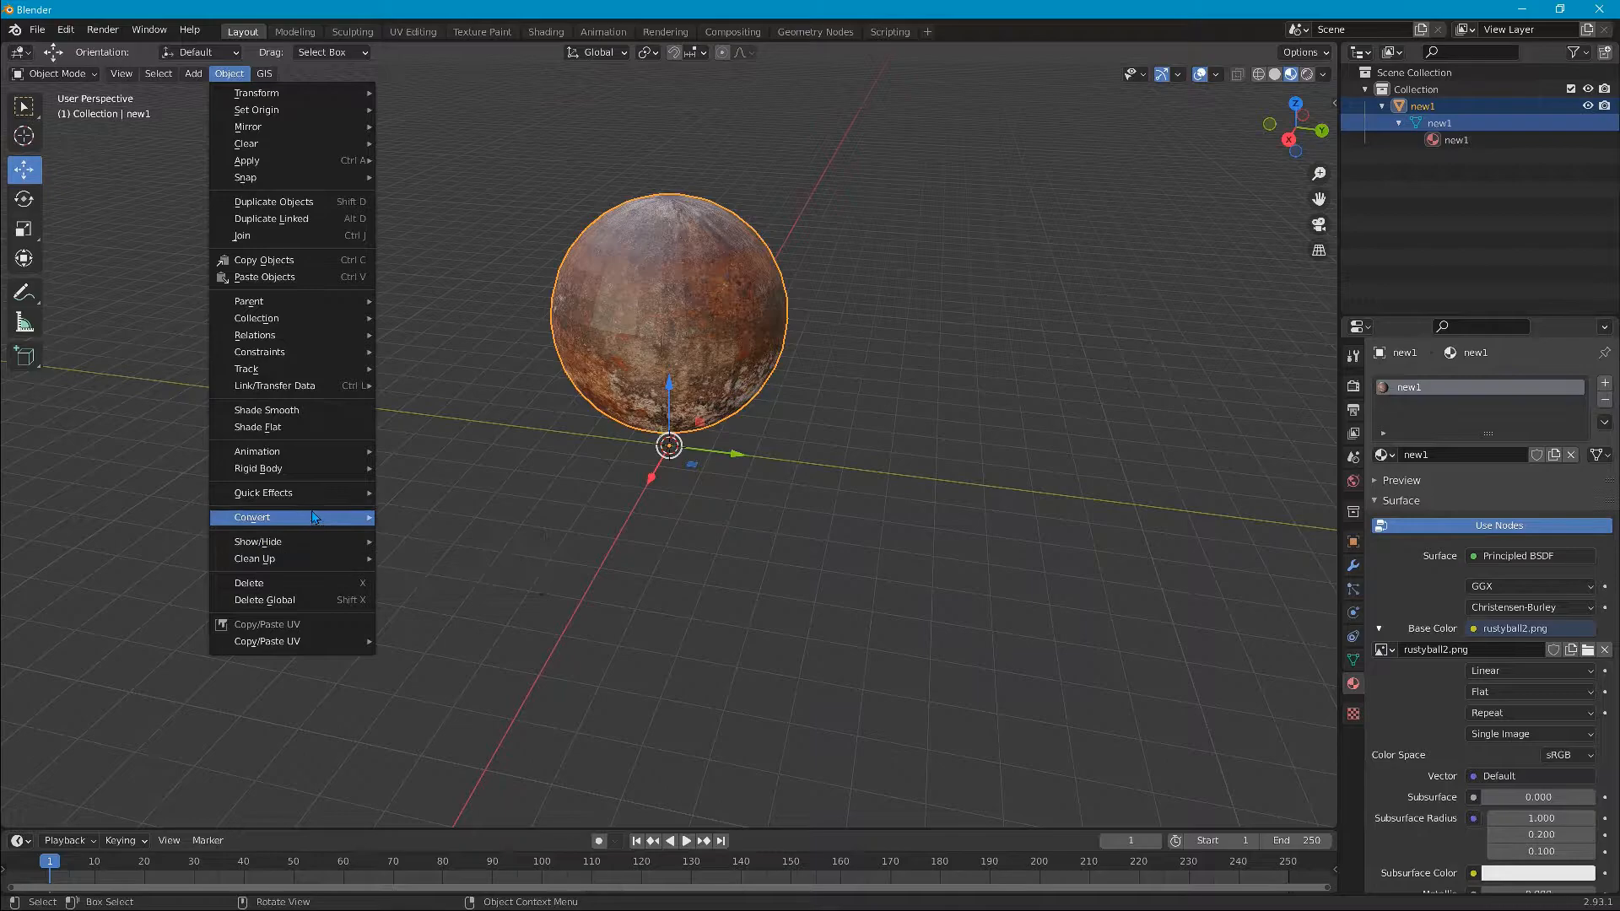
{"action": "left_click", "coordinate": [296, 411]}
{"action": "mouse_move", "coordinate": [297, 420]}
{"action": "middle_mouse_down"}
{"action": "mouse_move", "coordinate": [390, 361]}
{"action": "mouse_move", "coordinate": [304, 358]}
{"action": "mouse_move", "coordinate": [454, 377]}
{"action": "mouse_move", "coordinate": [473, 371]}
{"action": "mouse_move", "coordinate": [452, 344]}
{"action": "mouse_move", "coordinate": [557, 322]}
{"action": "mouse_move", "coordinate": [731, 353]}
{"action": "mouse_move", "coordinate": [692, 346]}
{"action": "middle_mouse_up"}
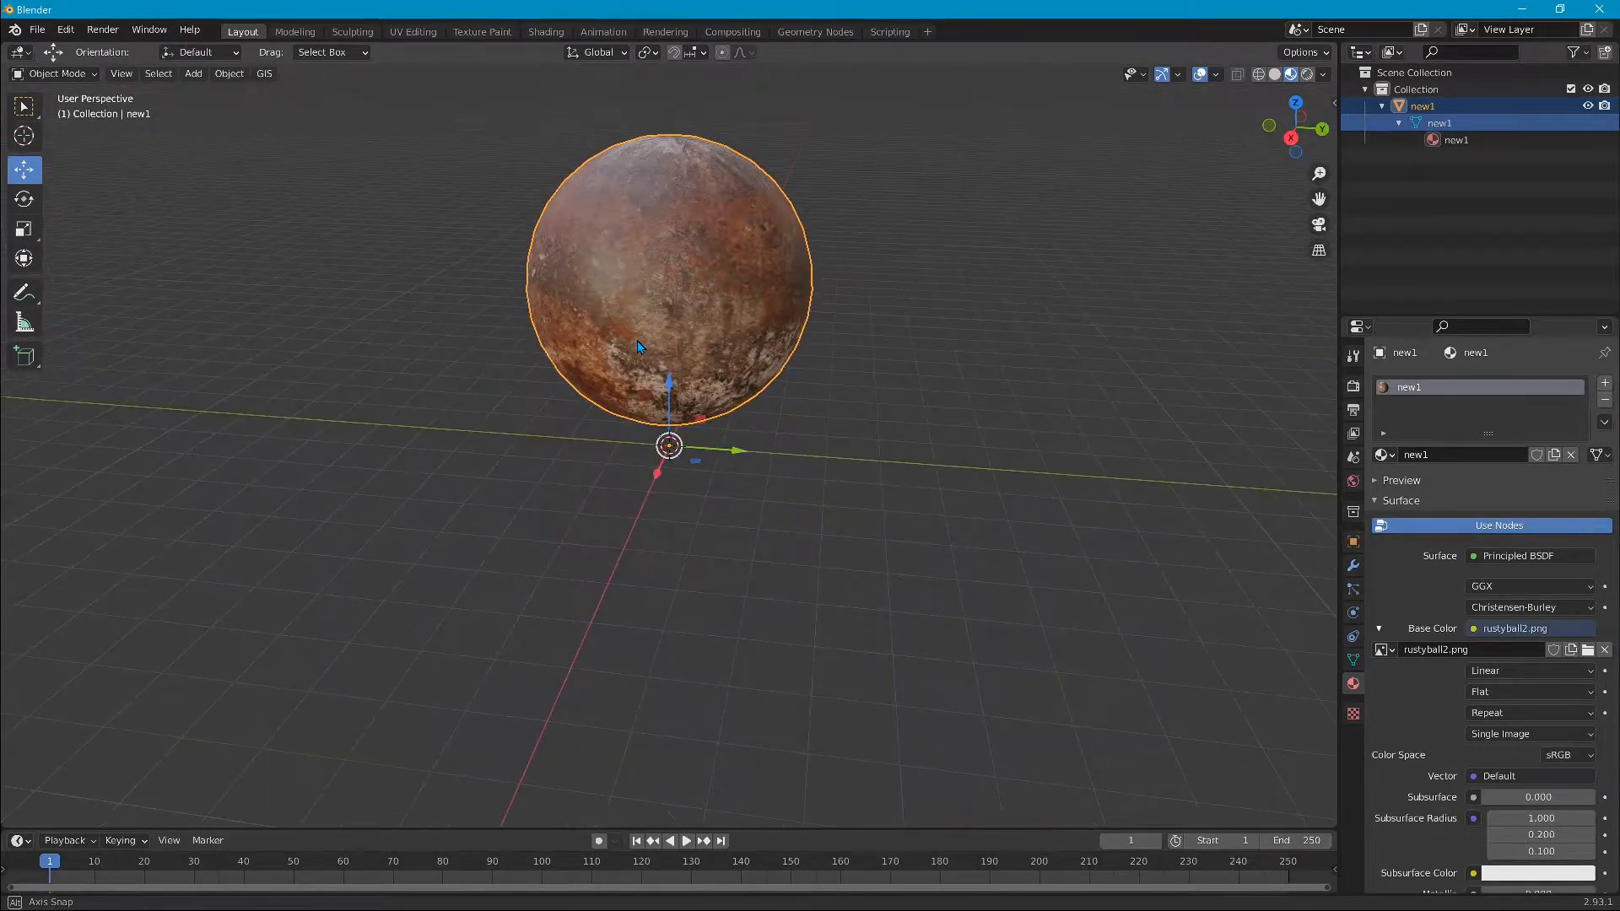
Step: Put the sphere in Edit Mode with wireframe shading and clear the vertex selection
{"action": "left_click", "coordinate": [71, 74]}
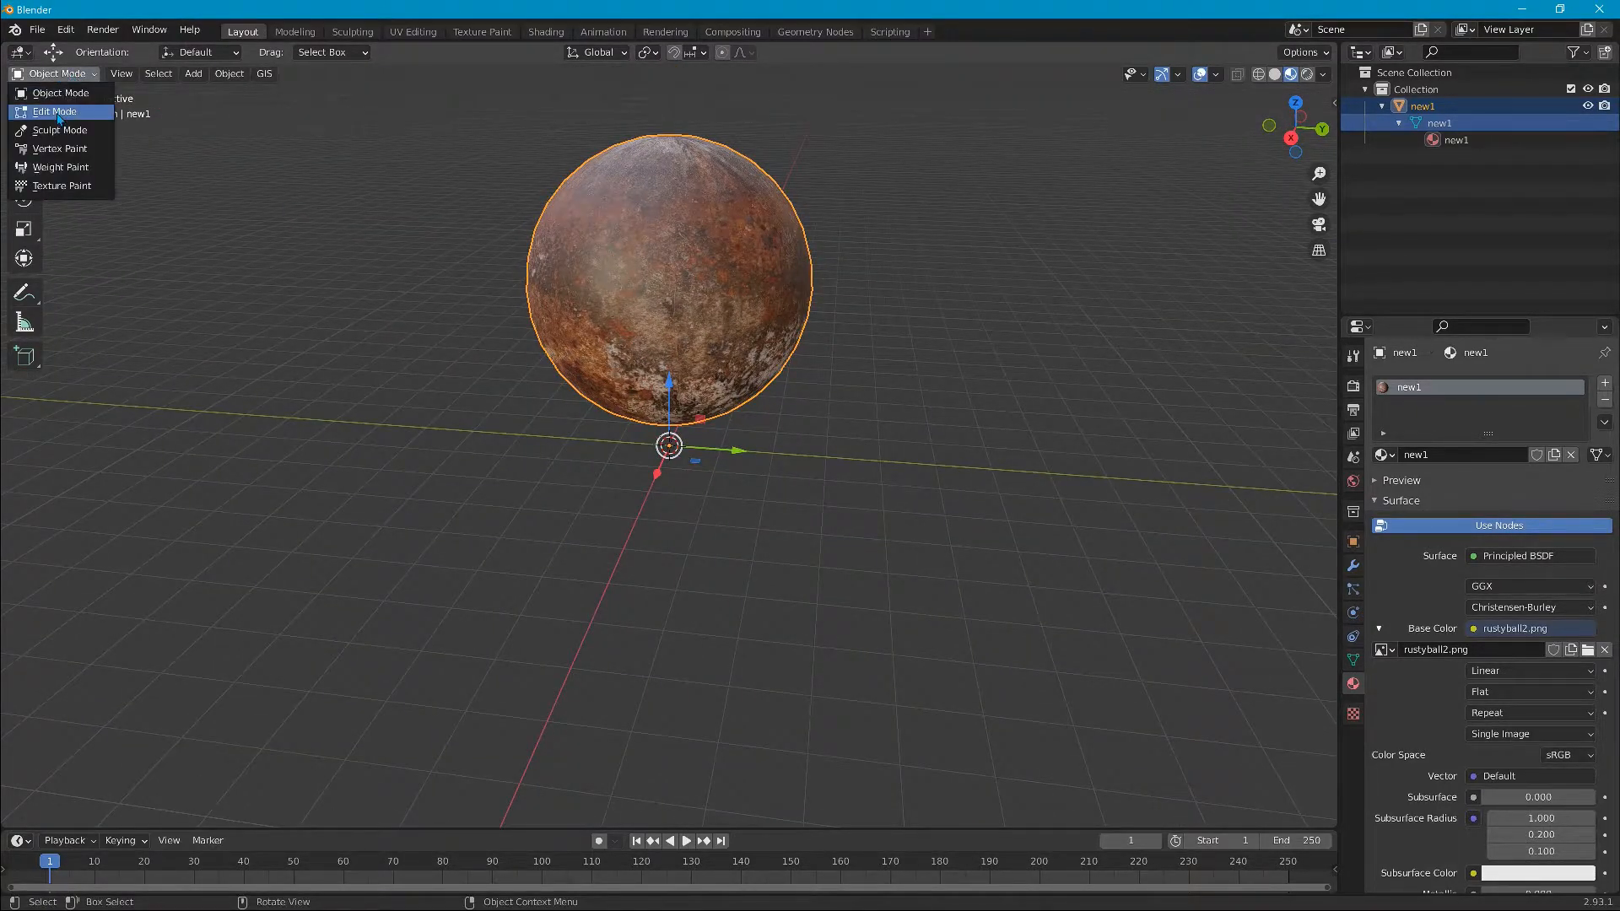
{"action": "left_click", "coordinate": [54, 112]}
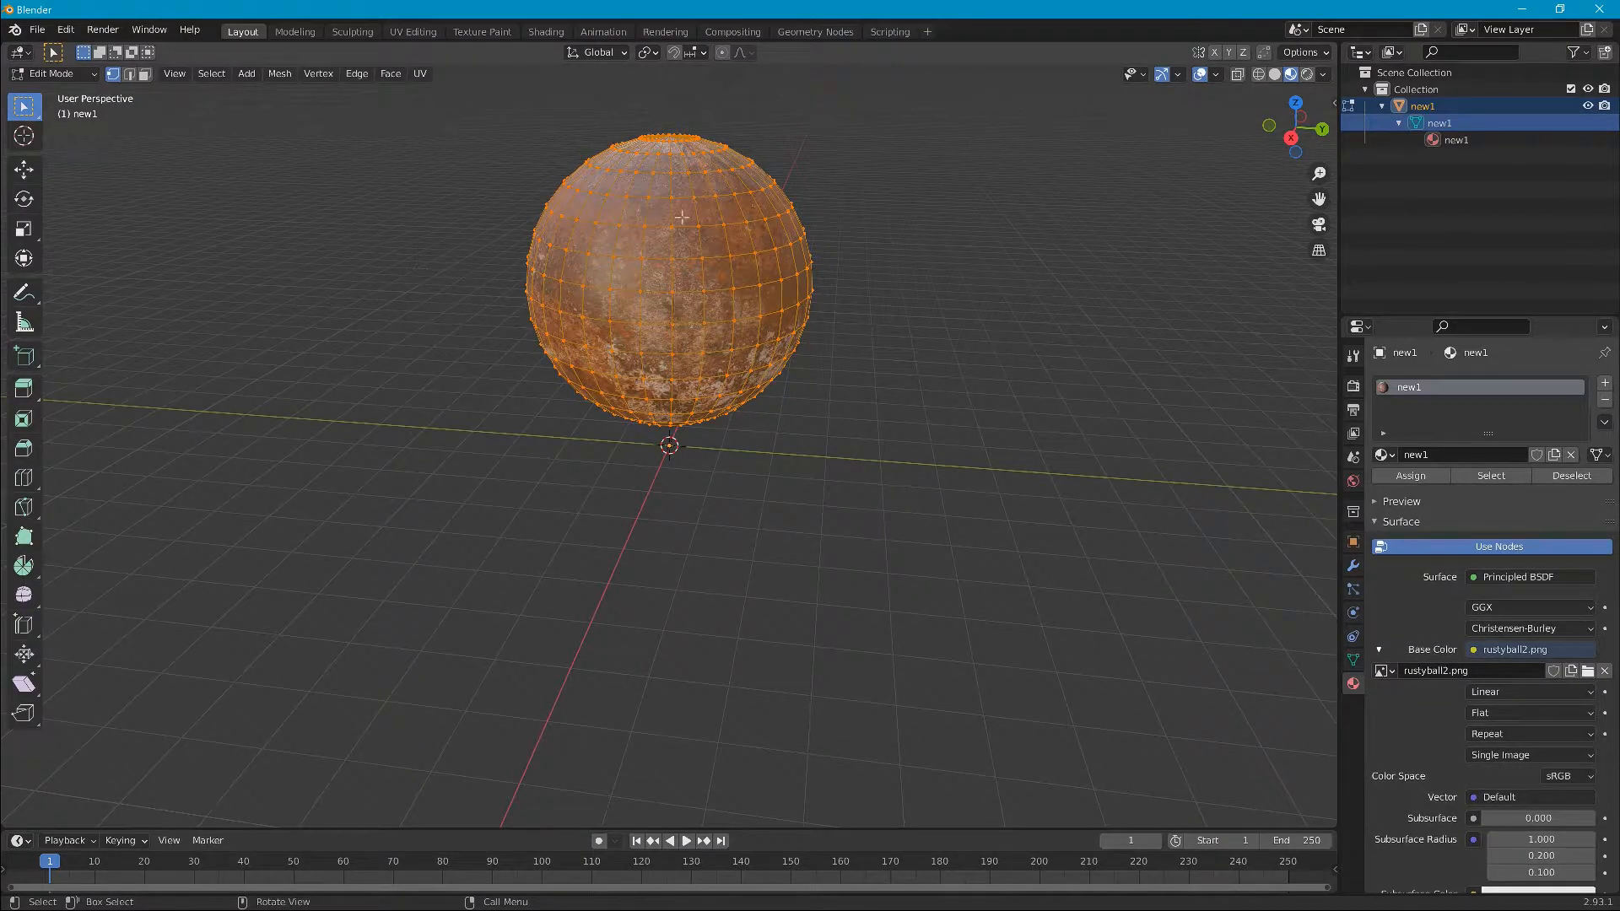
{"action": "left_click", "coordinate": [1259, 75]}
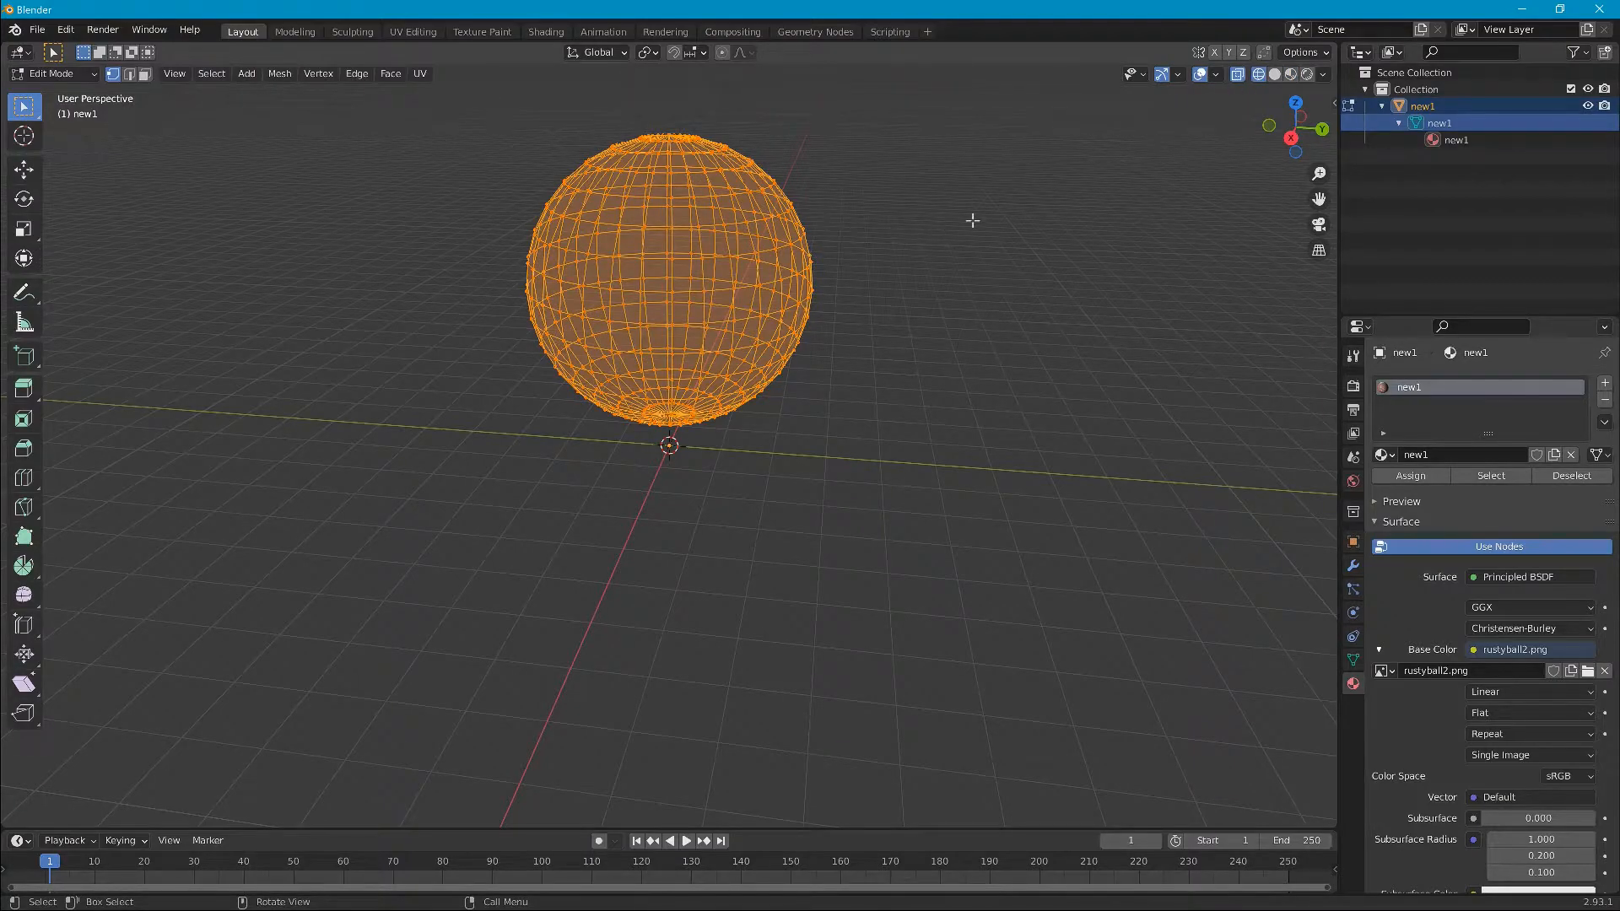
{"action": "left_click", "coordinate": [533, 217]}
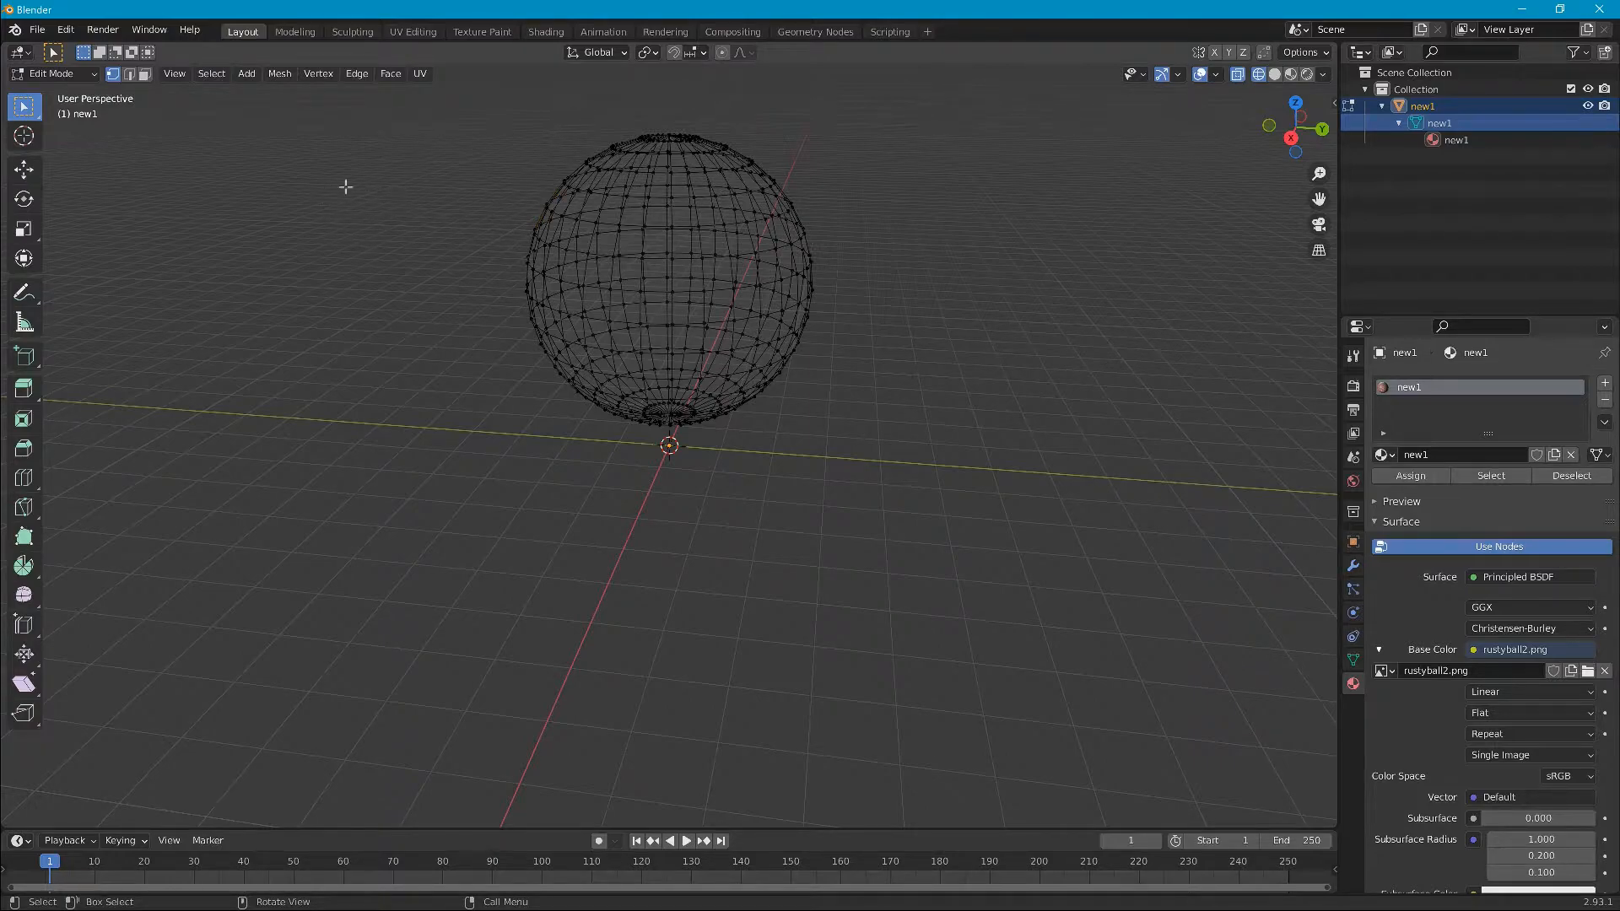
Step: Select the pole vertex at the very top of the sphere
{"action": "mouse_move", "coordinate": [864, 362]}
{"action": "middle_mouse_down"}
{"action": "mouse_move", "coordinate": [1049, 372]}
{"action": "mouse_move", "coordinate": [1074, 409]}
{"action": "mouse_move", "coordinate": [887, 368]}
{"action": "middle_mouse_up"}
{"action": "left_click", "coordinate": [675, 200]}
{"action": "scroll", "coordinate": [688, 204], "scroll_direction": "up", "scroll_amount": 4}
{"action": "middle_click_drag", "start_coordinate": [727, 190], "coordinate": [742, 481], "text": "shift"}
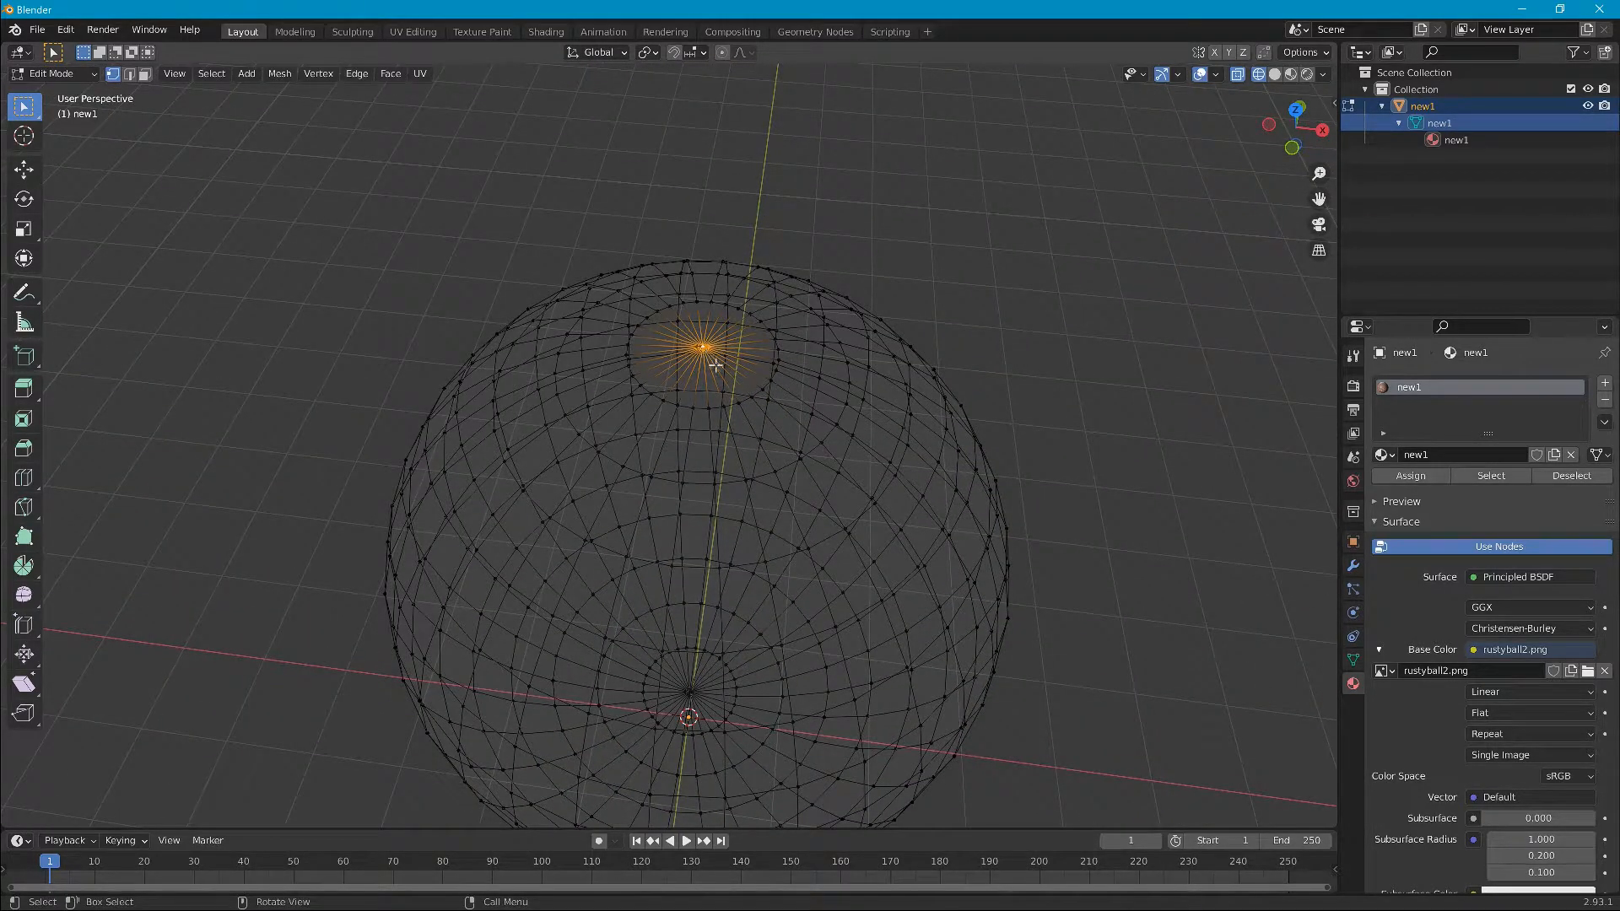
{"action": "scroll", "coordinate": [852, 484], "scroll_direction": "down", "scroll_amount": 3}
{"action": "mouse_move", "coordinate": [849, 481]}
{"action": "middle_mouse_down"}
{"action": "mouse_move", "coordinate": [838, 539]}
{"action": "mouse_move", "coordinate": [840, 463]}
{"action": "middle_mouse_up"}
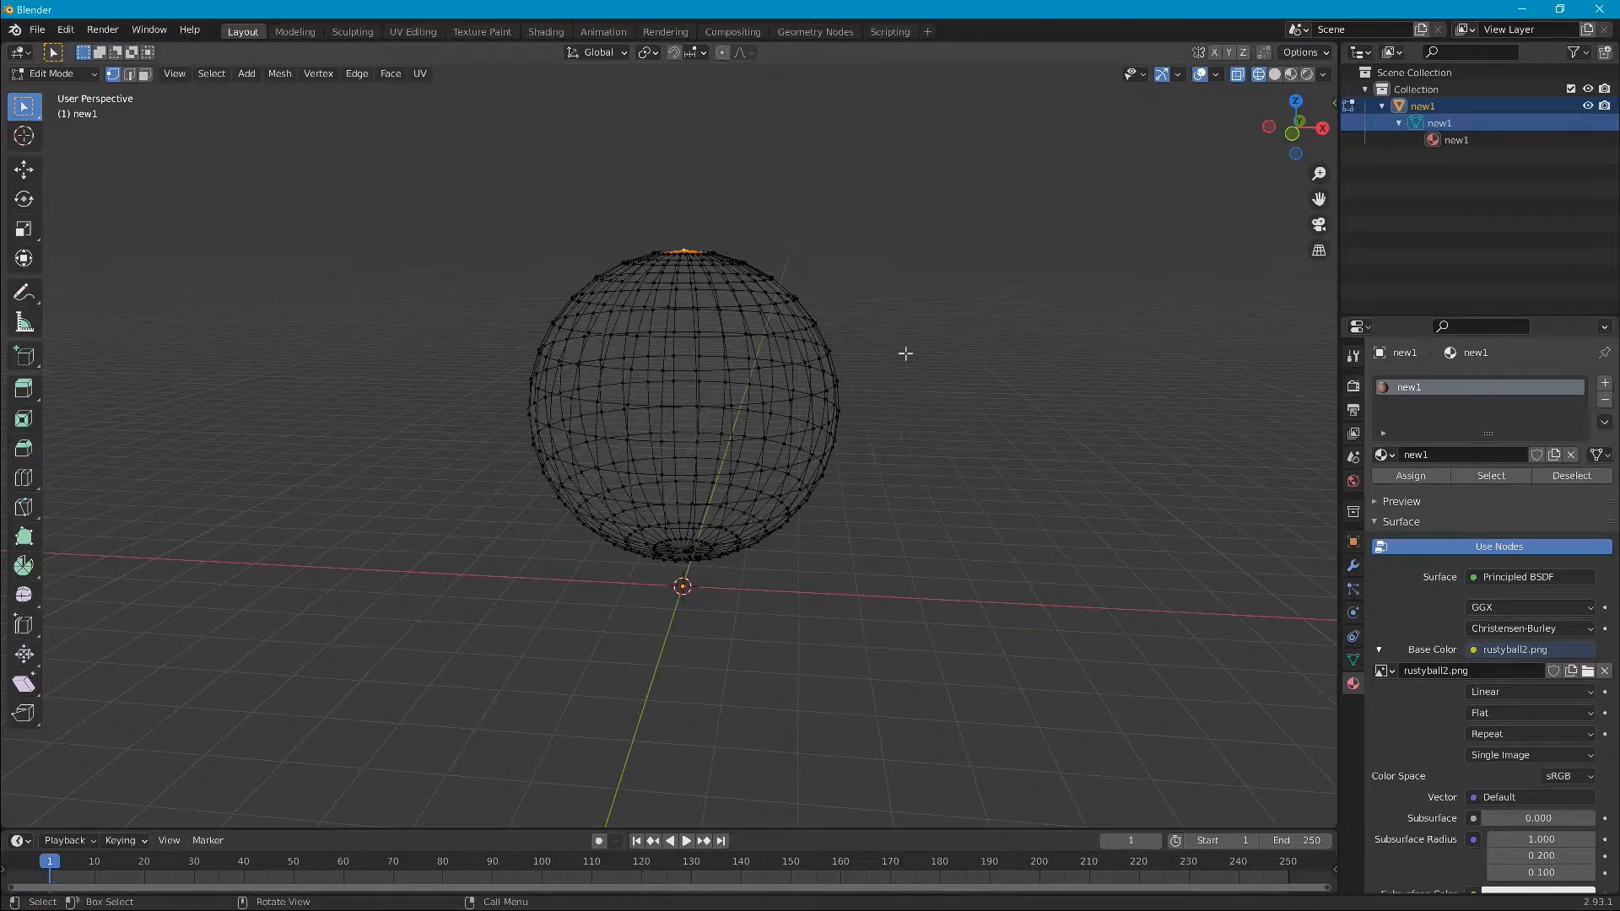
Step: Add the pole vertex at the underside of the sphere to the selection
{"action": "mouse_move", "coordinate": [905, 353]}
{"action": "middle_mouse_down"}
{"action": "mouse_move", "coordinate": [879, 499]}
{"action": "mouse_move", "coordinate": [940, 181]}
{"action": "mouse_move", "coordinate": [935, 397]}
{"action": "mouse_move", "coordinate": [844, 472]}
{"action": "mouse_move", "coordinate": [944, 383]}
{"action": "mouse_move", "coordinate": [772, 349]}
{"action": "mouse_move", "coordinate": [936, 340]}
{"action": "mouse_move", "coordinate": [731, 351]}
{"action": "mouse_move", "coordinate": [934, 343]}
{"action": "mouse_move", "coordinate": [740, 331]}
{"action": "mouse_move", "coordinate": [810, 365]}
{"action": "mouse_move", "coordinate": [780, 358]}
{"action": "mouse_move", "coordinate": [976, 340]}
{"action": "mouse_move", "coordinate": [817, 333]}
{"action": "mouse_move", "coordinate": [915, 343]}
{"action": "middle_mouse_up"}
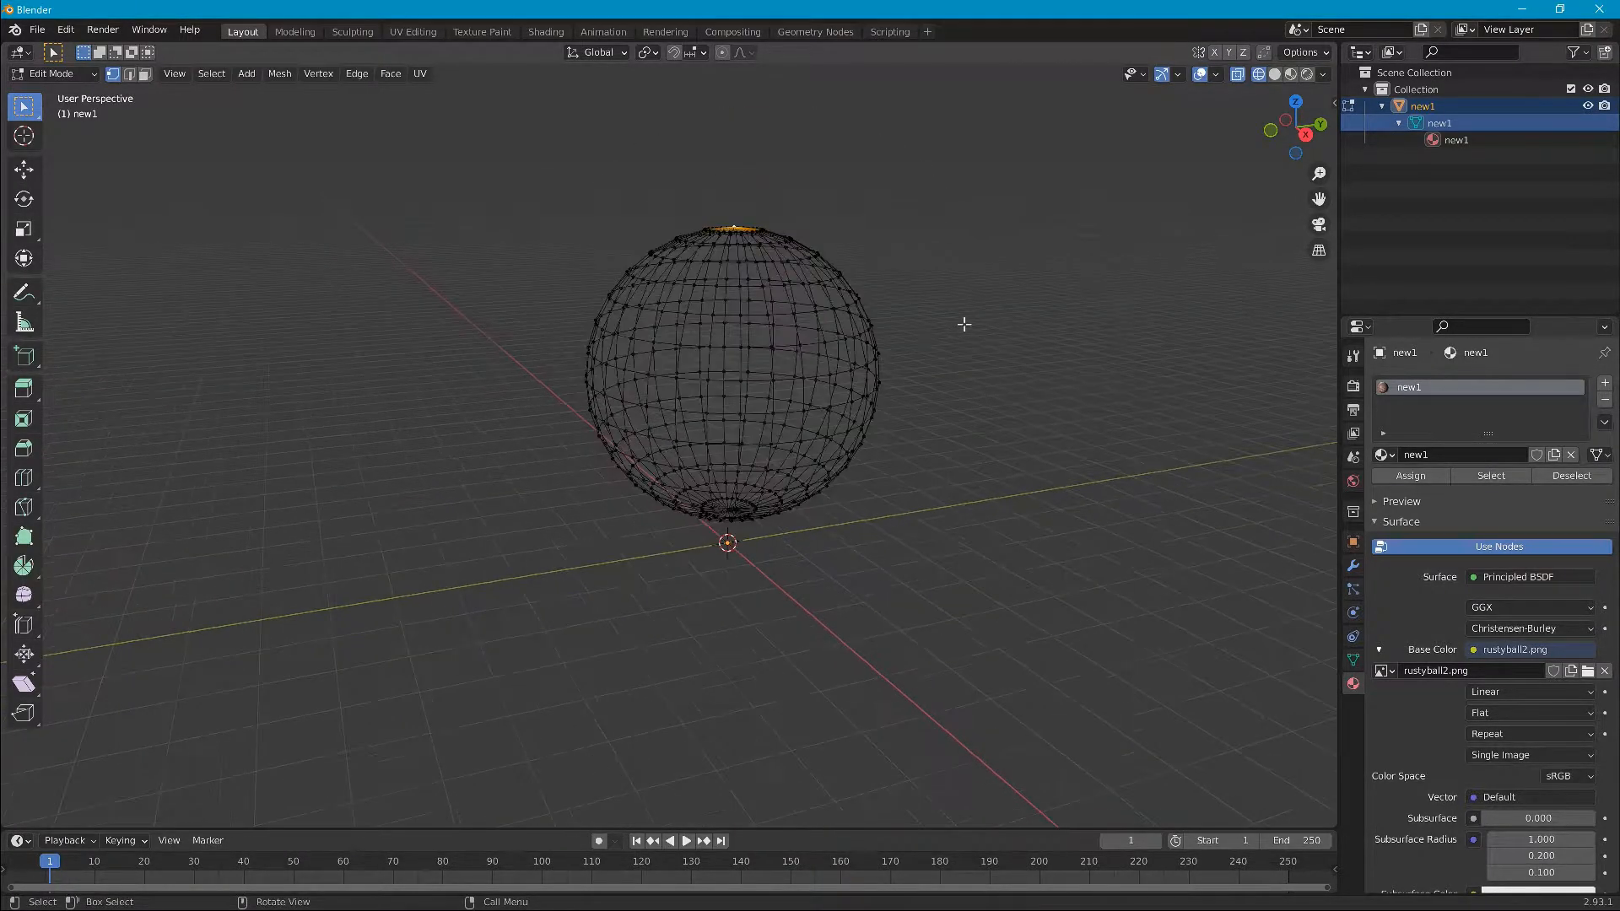
{"action": "middle_click_drag", "start_coordinate": [965, 308], "coordinate": [960, 348]}
{"action": "middle_click_drag", "start_coordinate": [944, 464], "coordinate": [925, 352]}
{"action": "scroll", "coordinate": [773, 468], "scroll_direction": "up", "scroll_amount": 2}
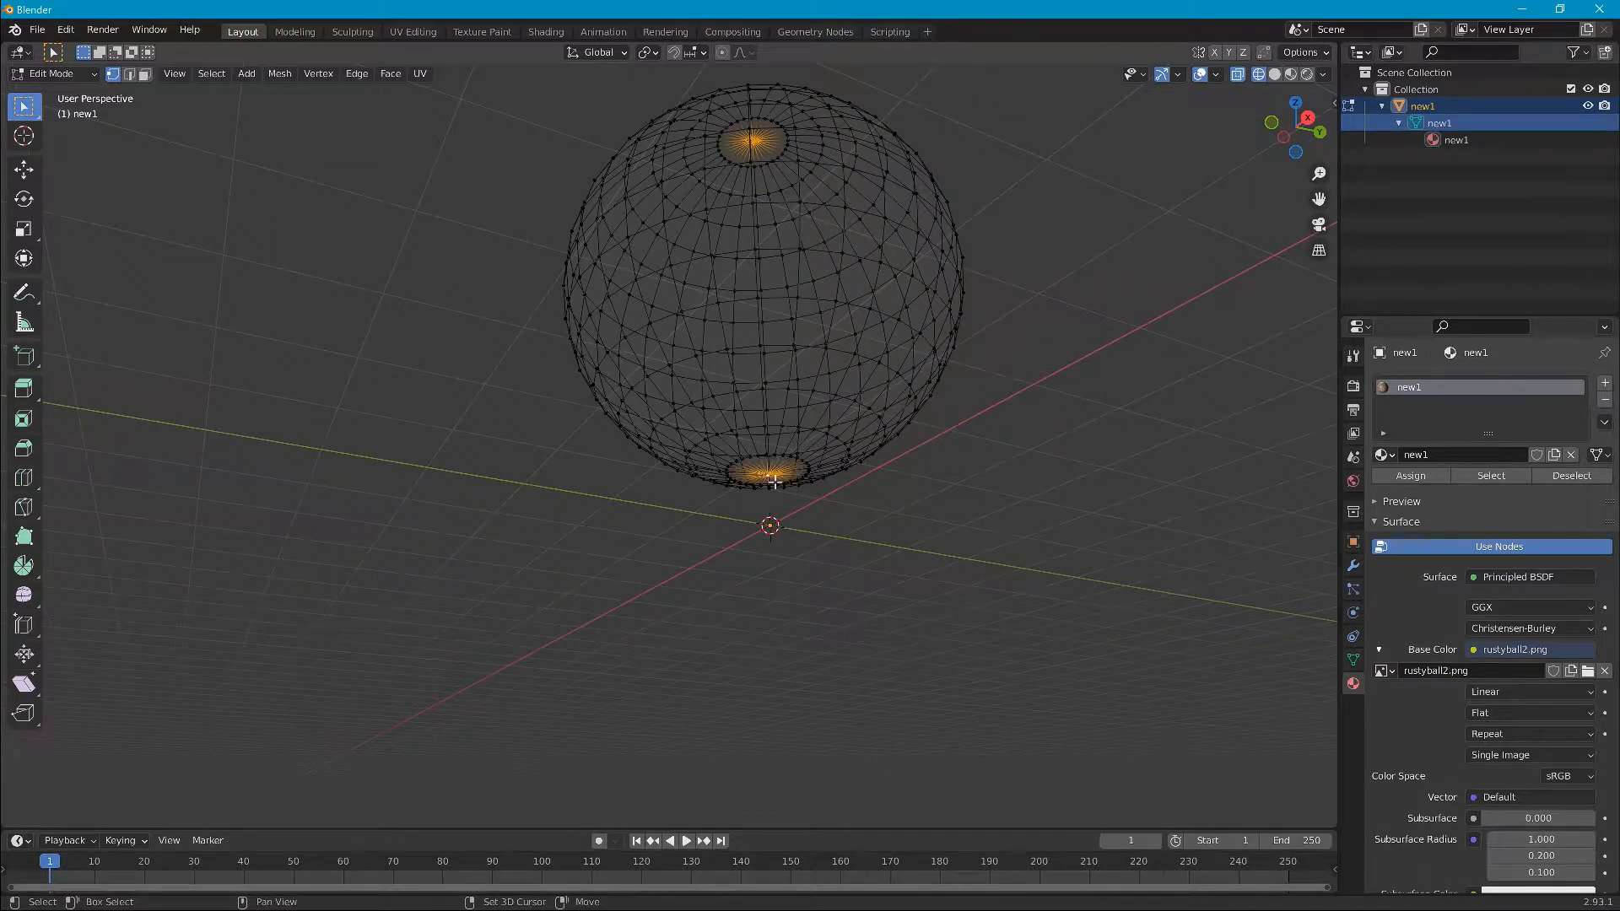
{"action": "middle_click_drag", "start_coordinate": [1052, 347], "coordinate": [1016, 412]}
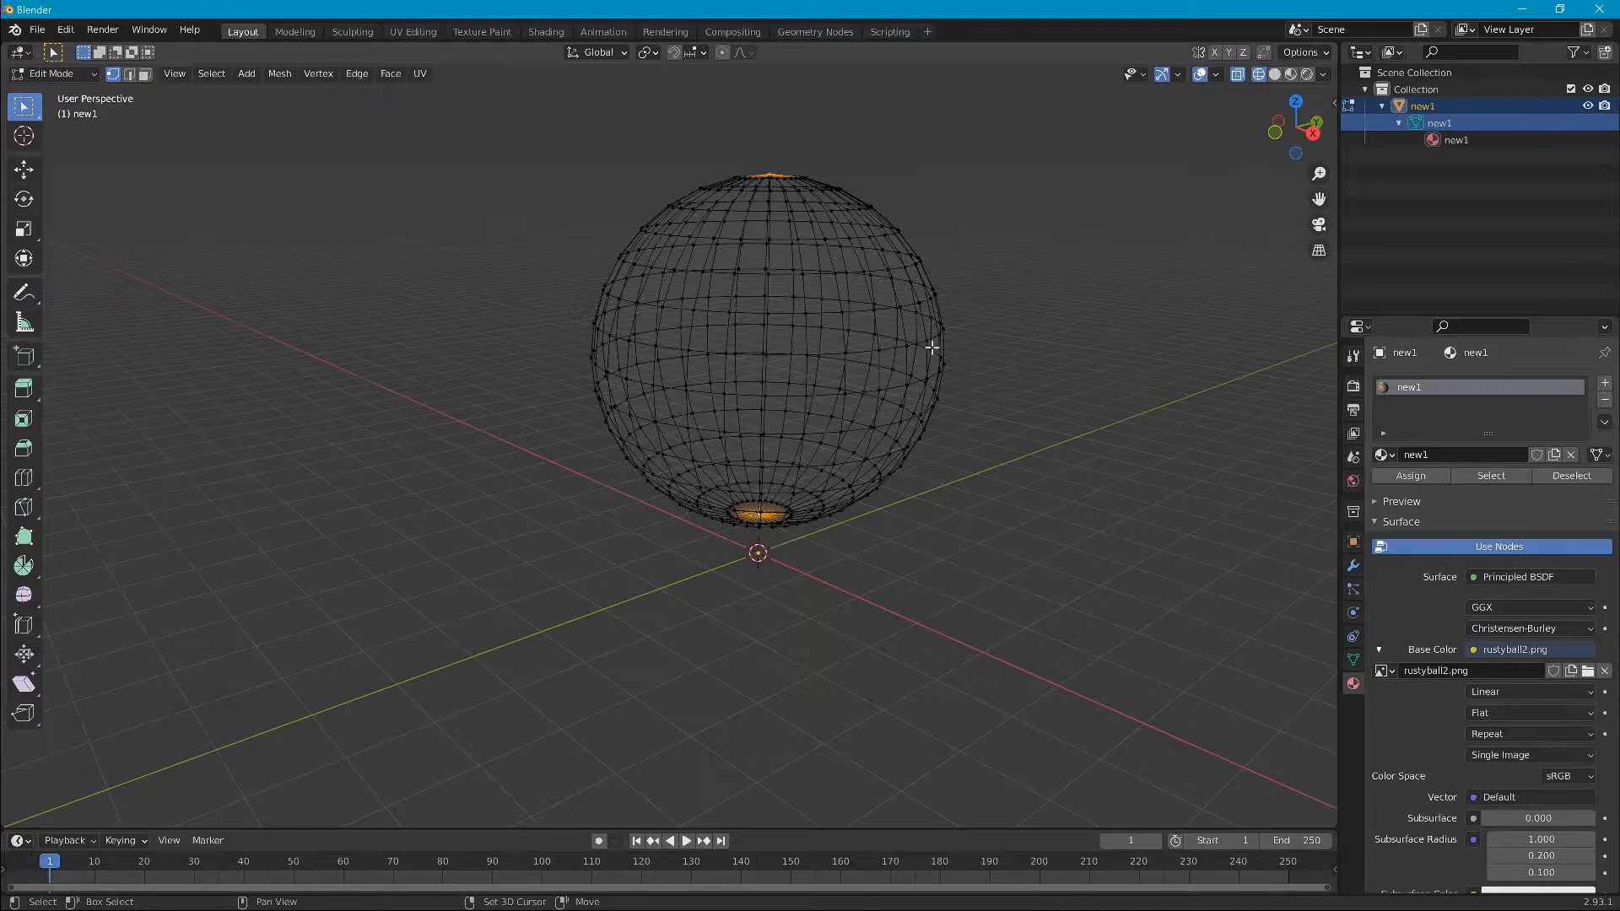
Step: Extend the selection with individual vertices scattered at varying heights all around the sphere
{"action": "middle_click_drag", "start_coordinate": [591, 435], "coordinate": [821, 430]}
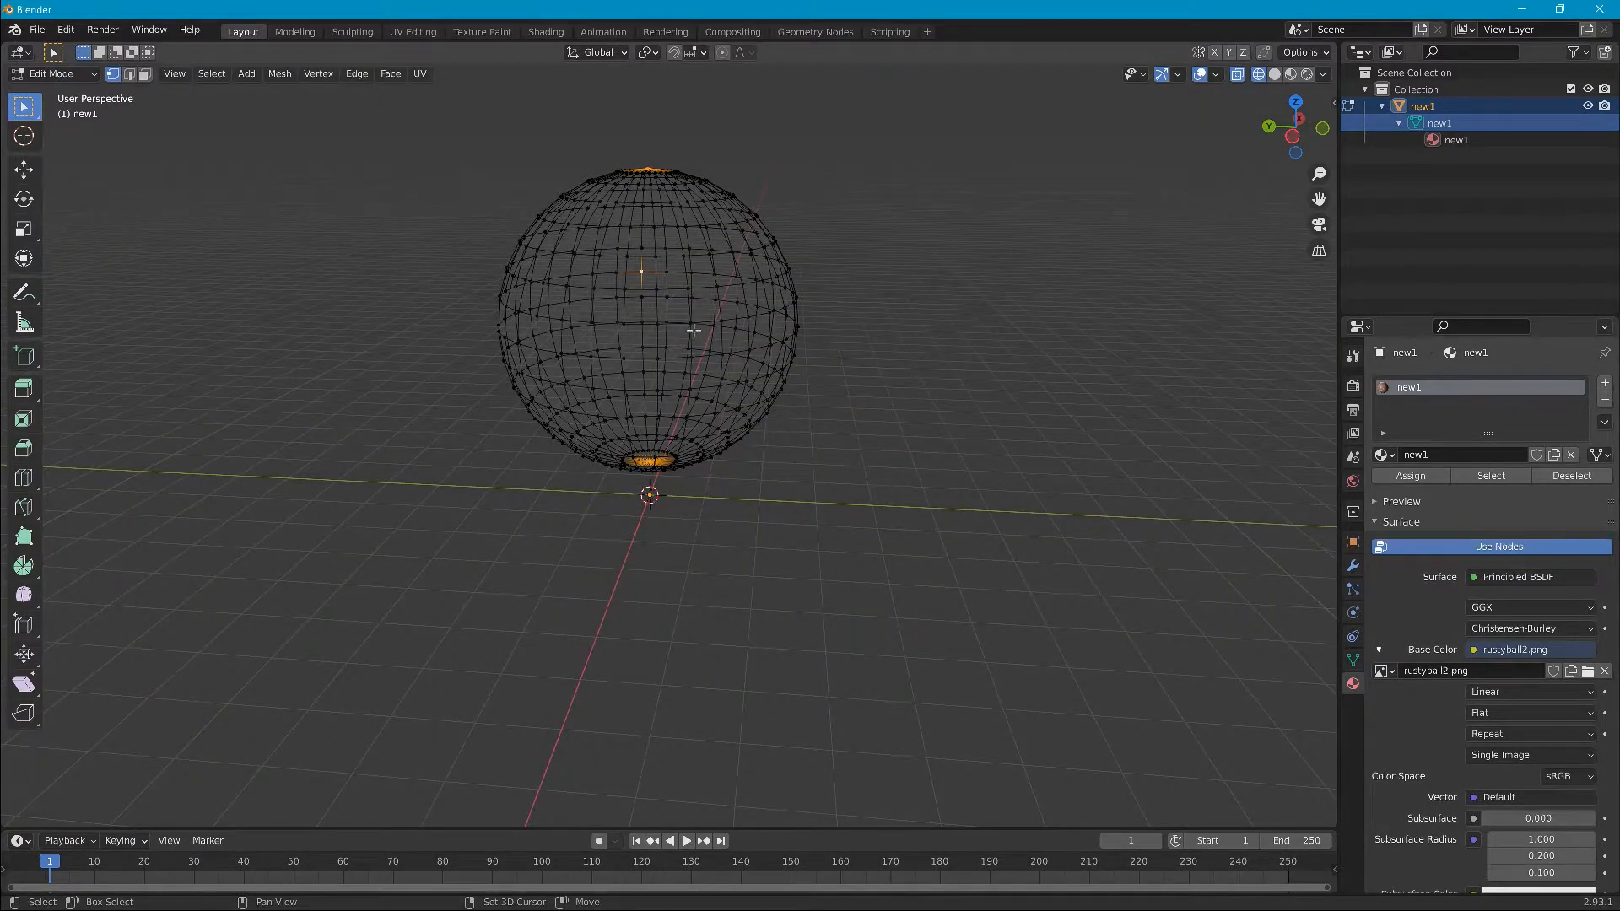
{"action": "middle_click_drag", "start_coordinate": [810, 356], "coordinate": [675, 355]}
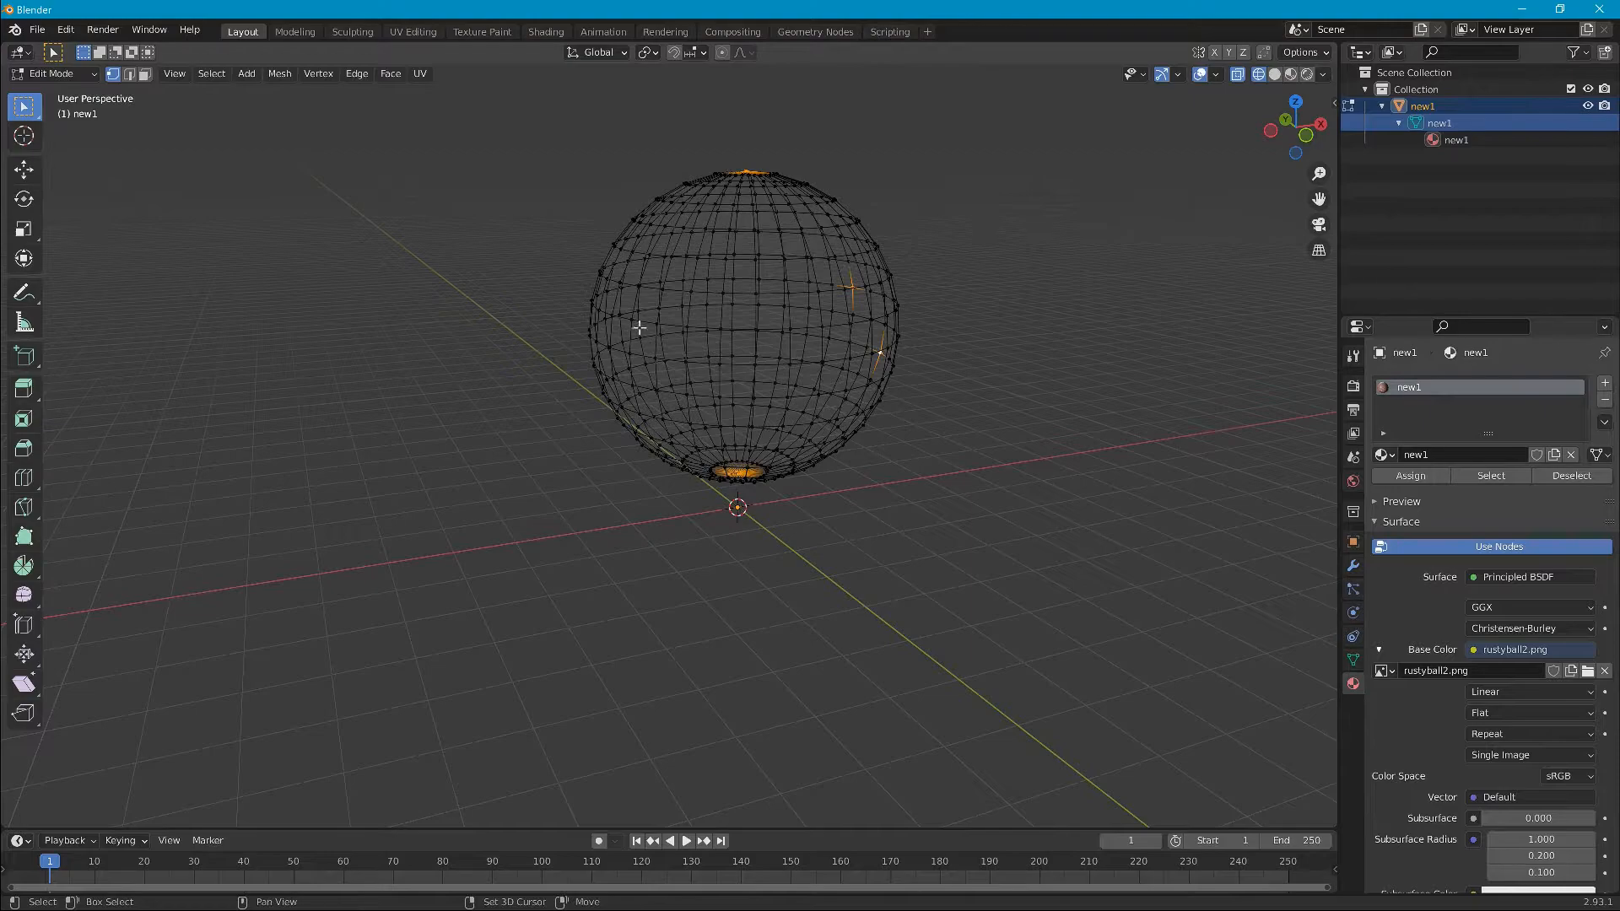
{"action": "middle_click_drag", "start_coordinate": [482, 373], "coordinate": [648, 328]}
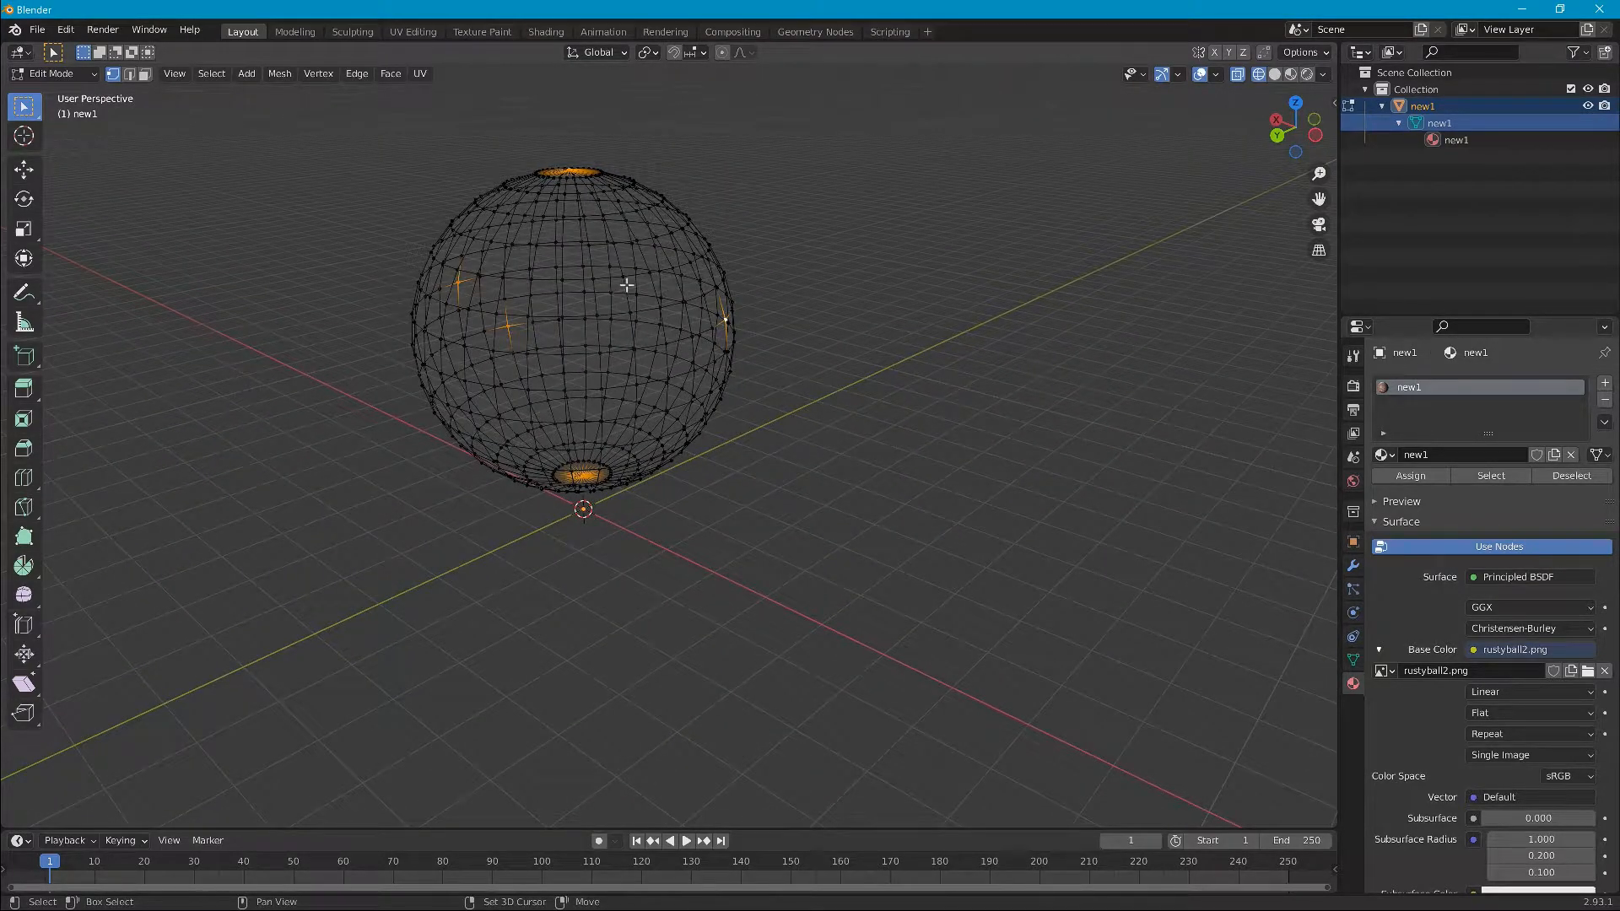
{"action": "middle_click_drag", "start_coordinate": [434, 456], "coordinate": [675, 438]}
{"action": "middle_click_drag", "start_coordinate": [307, 452], "coordinate": [592, 485]}
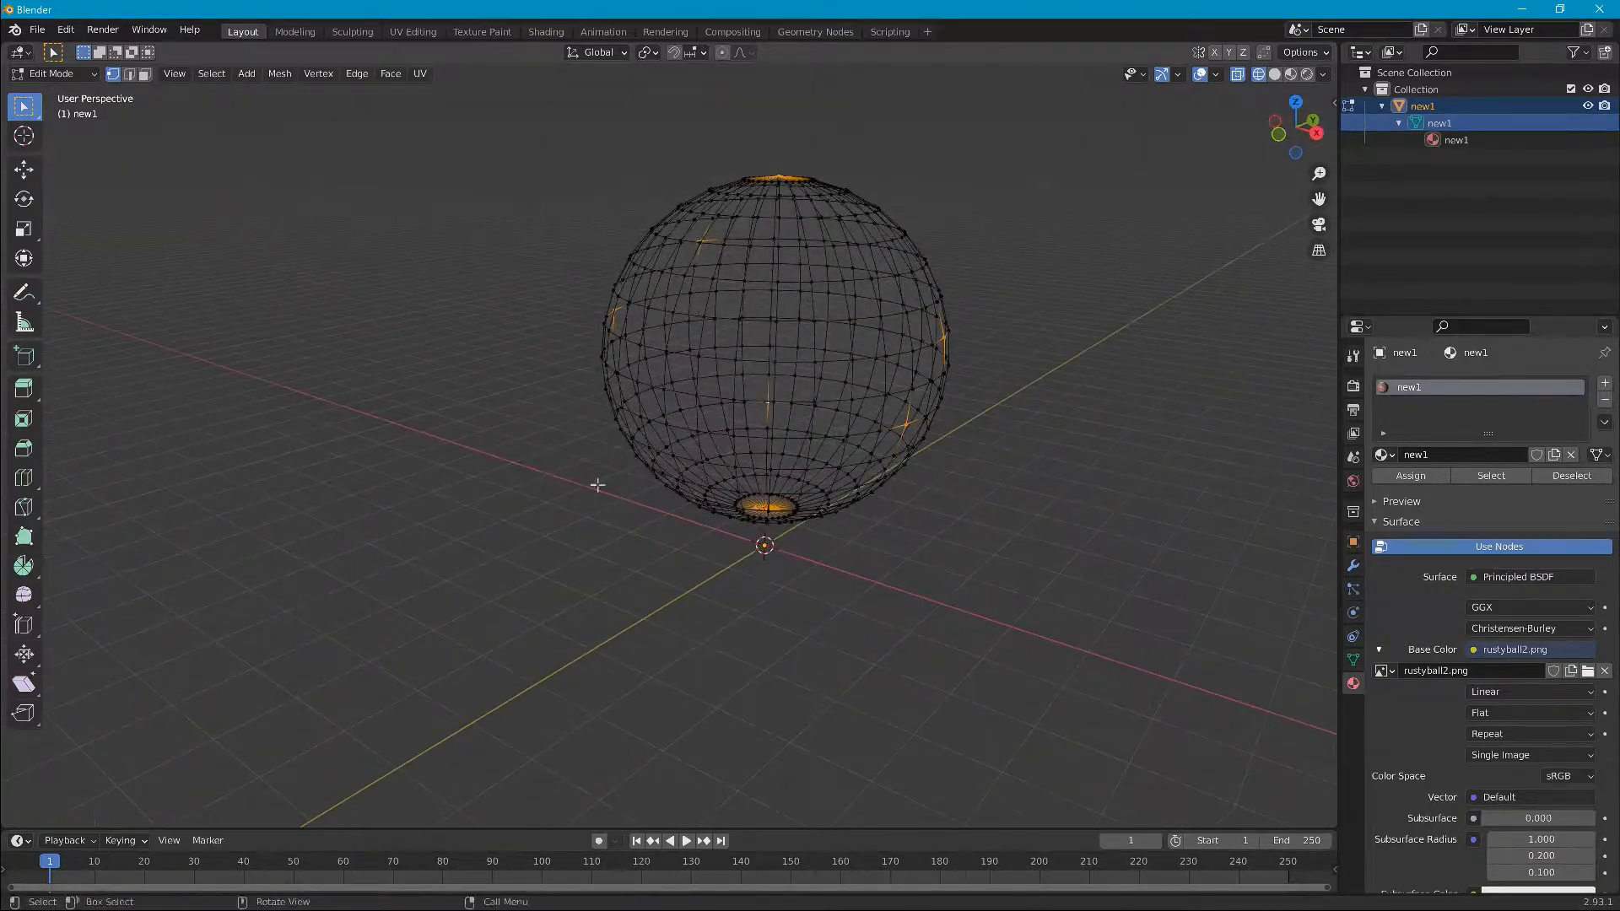
{"action": "middle_click_drag", "start_coordinate": [488, 459], "coordinate": [757, 438]}
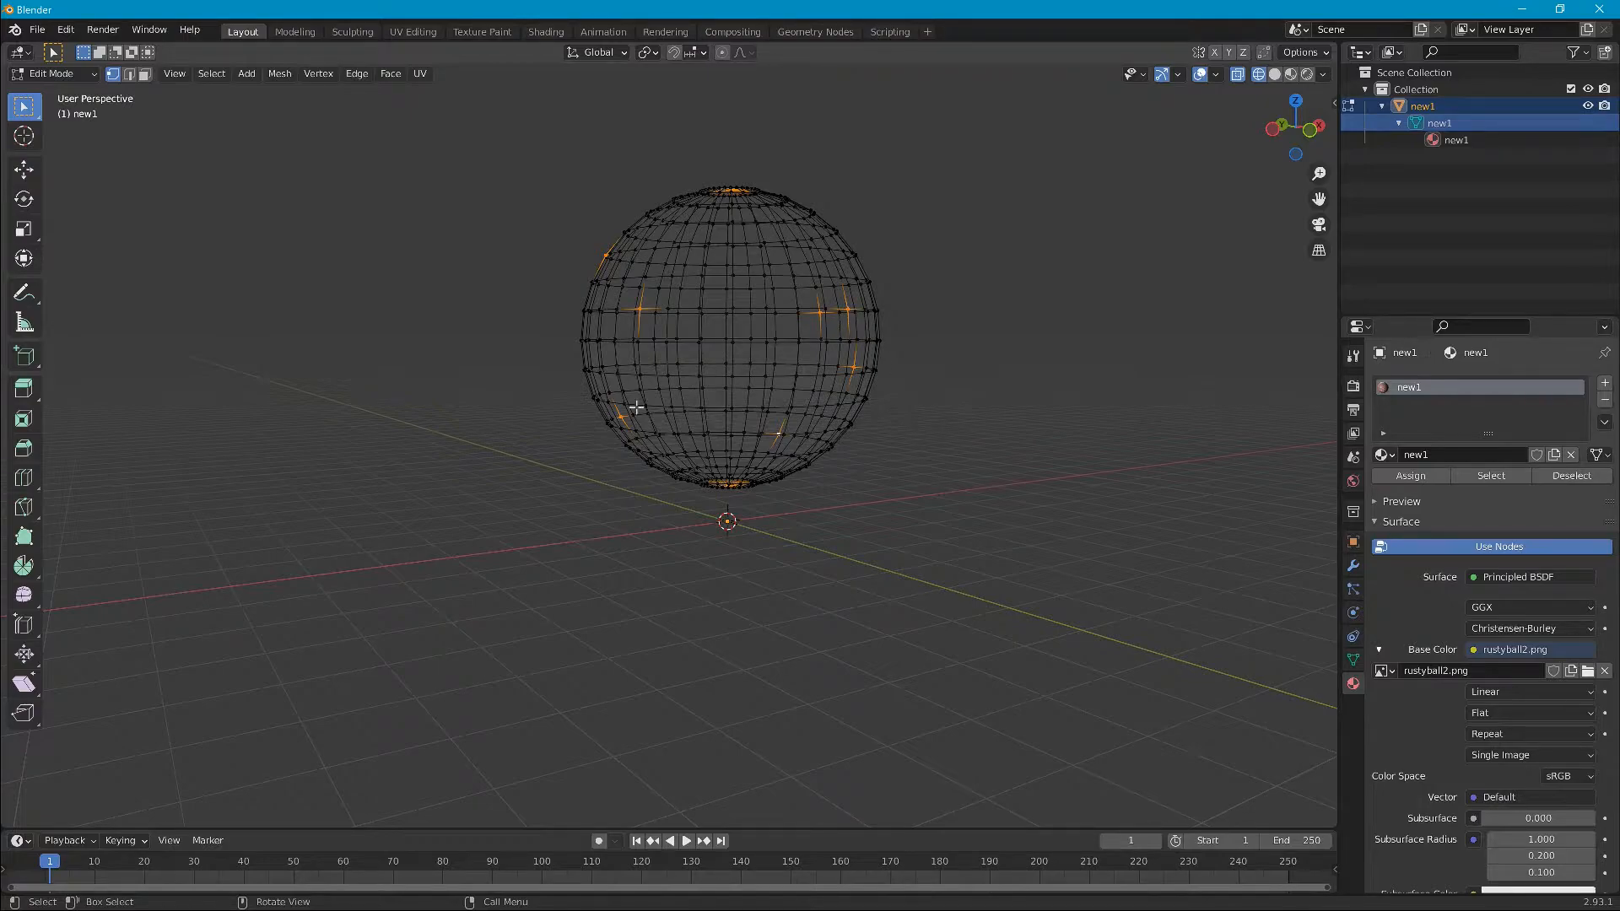
{"action": "middle_click_drag", "start_coordinate": [947, 422], "coordinate": [524, 452]}
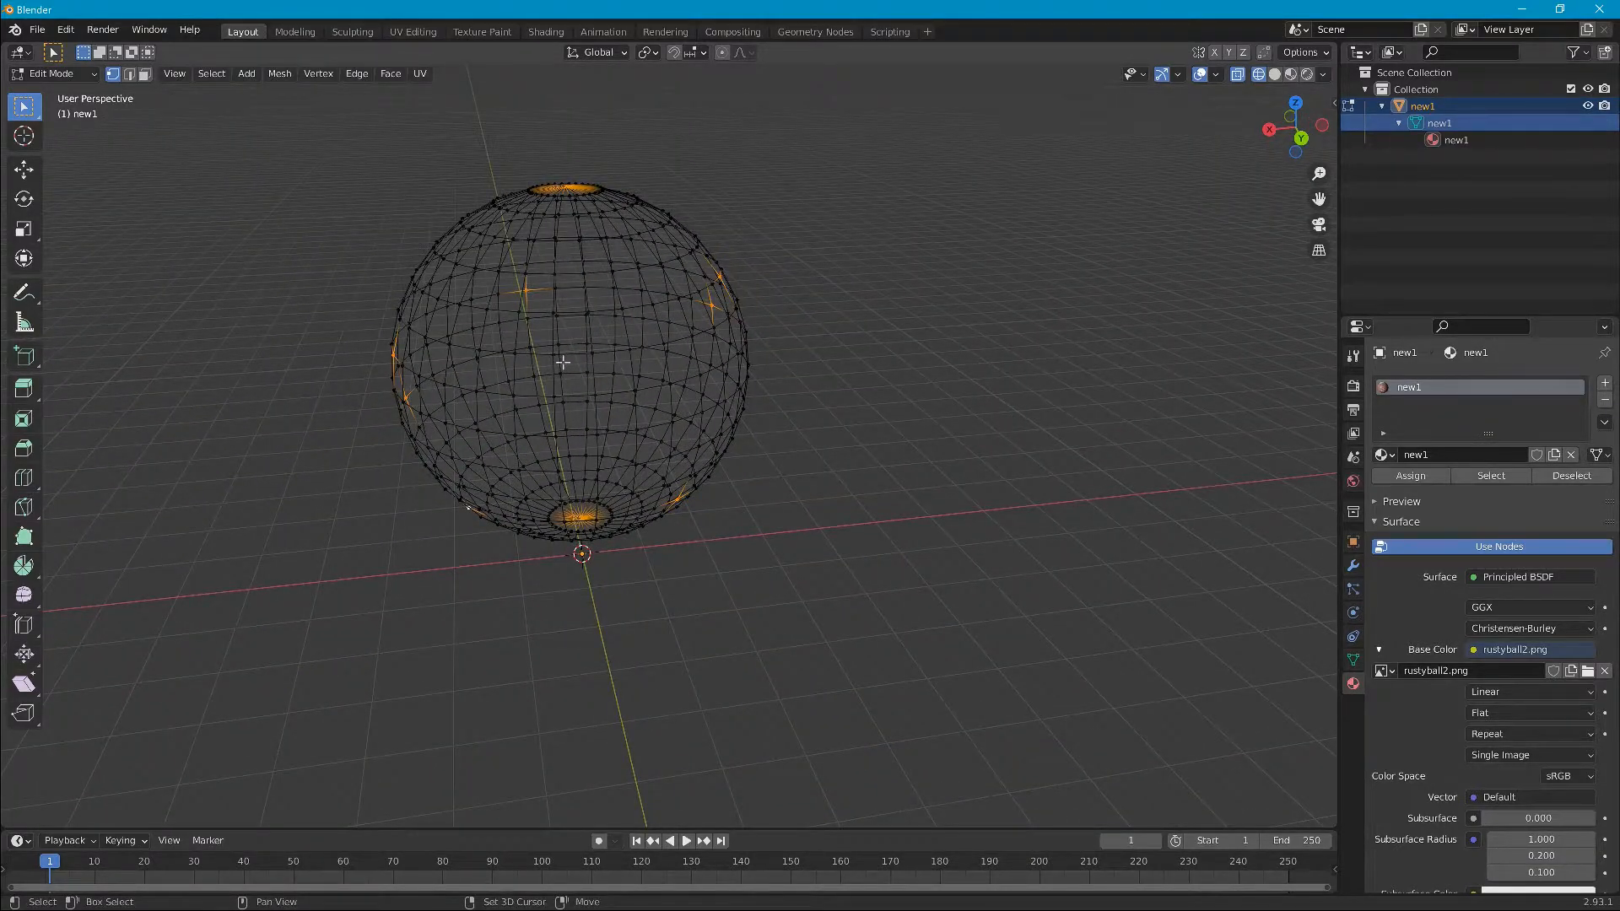
{"action": "middle_click_drag", "start_coordinate": [756, 483], "coordinate": [504, 458]}
{"action": "middle_click_drag", "start_coordinate": [701, 413], "coordinate": [823, 468]}
{"action": "middle_click_drag", "start_coordinate": [699, 411], "coordinate": [489, 411]}
{"action": "middle_click_drag", "start_coordinate": [583, 384], "coordinate": [475, 317]}
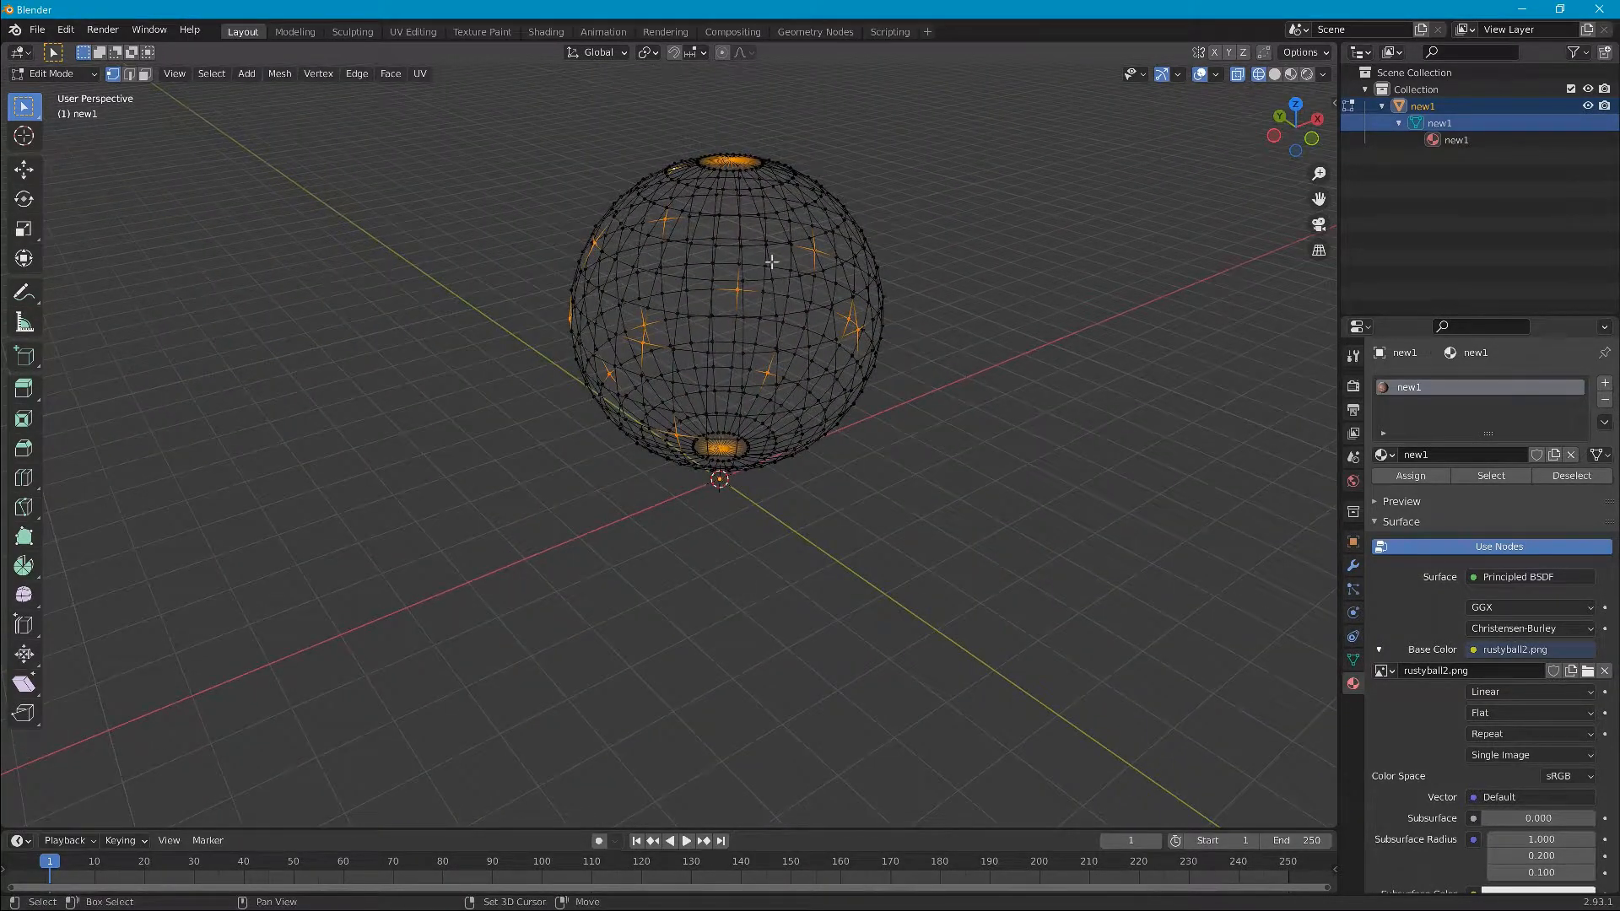
{"action": "middle_click_drag", "start_coordinate": [772, 250], "coordinate": [723, 367]}
{"action": "left_click", "coordinate": [732, 381], "text": "shift"}
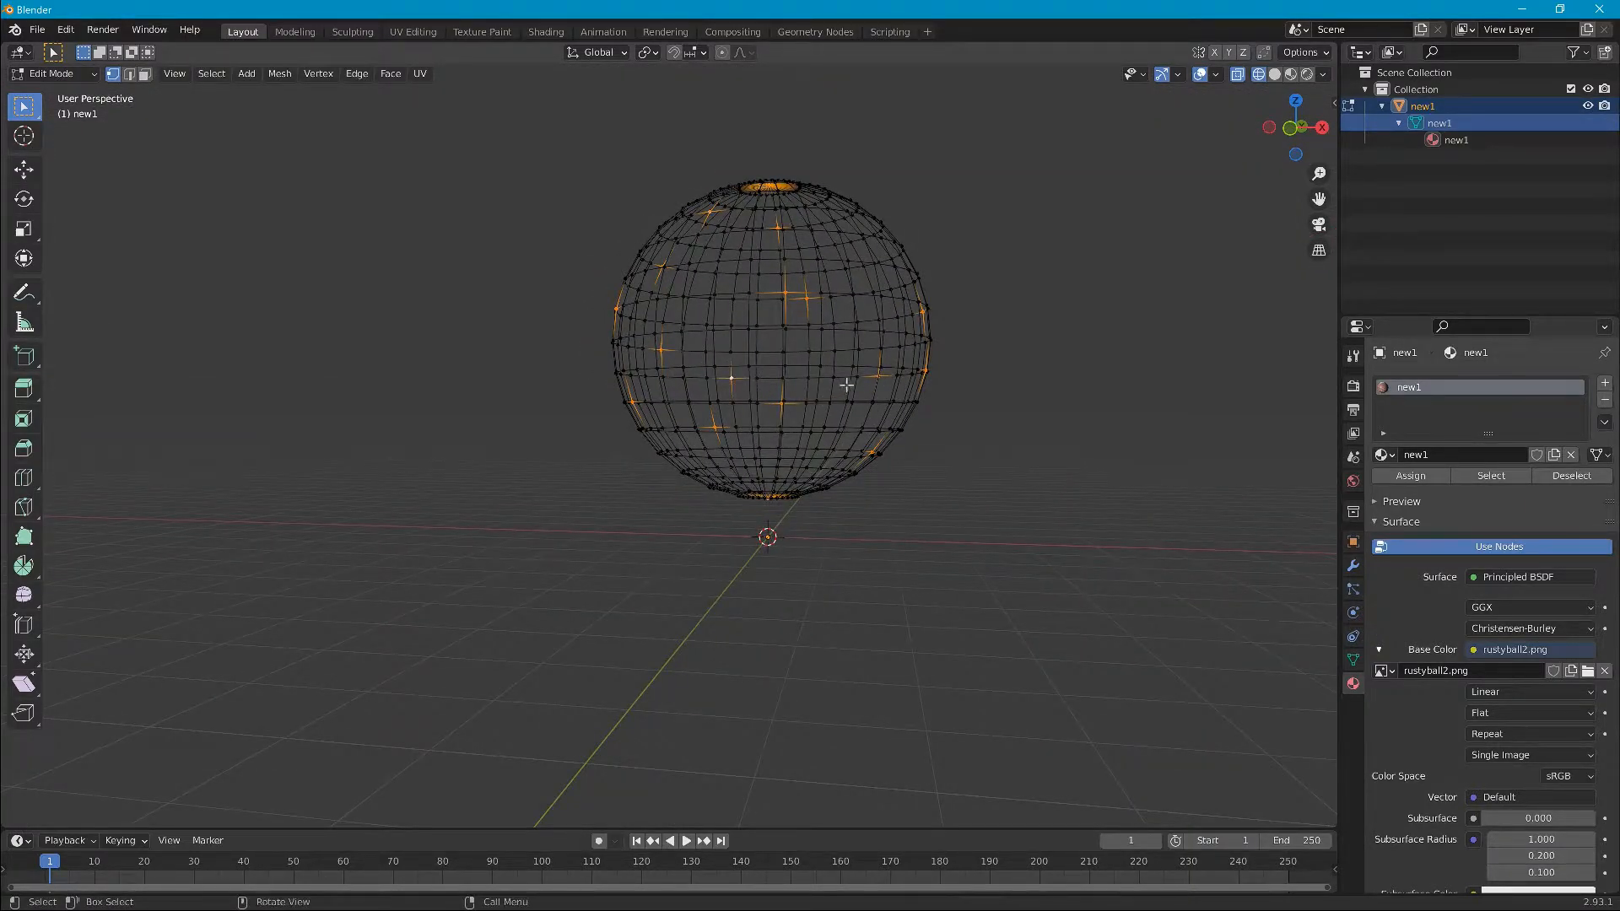
Step: Save the scene as ball6.blend in the Blender 1 folder
{"action": "left_click", "coordinate": [37, 30]}
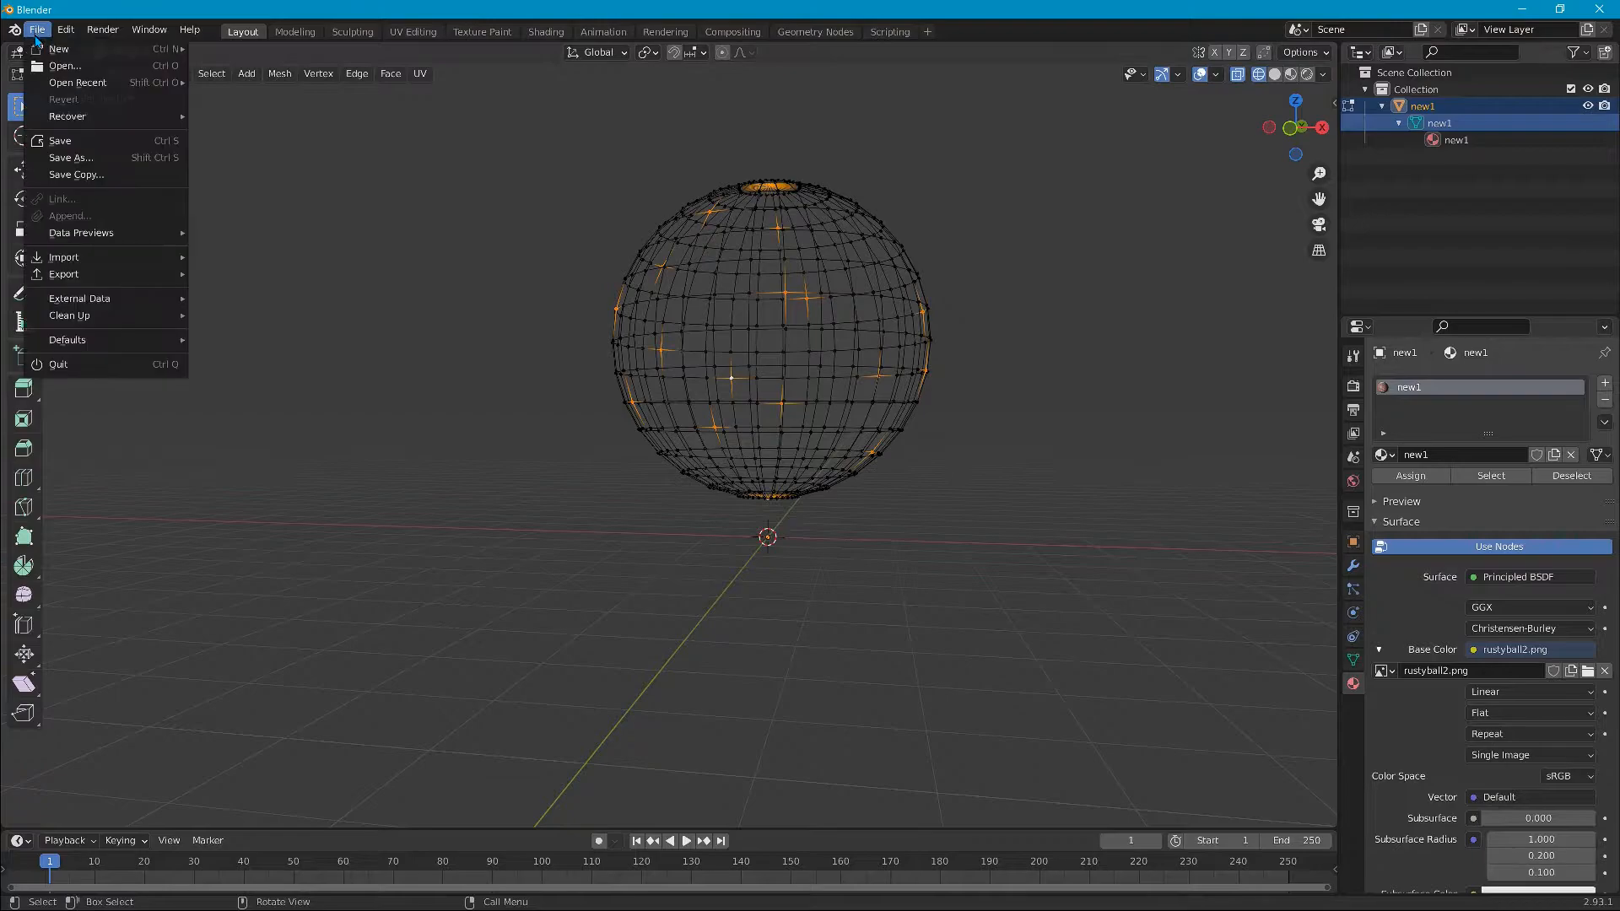
{"action": "left_click", "coordinate": [84, 159]}
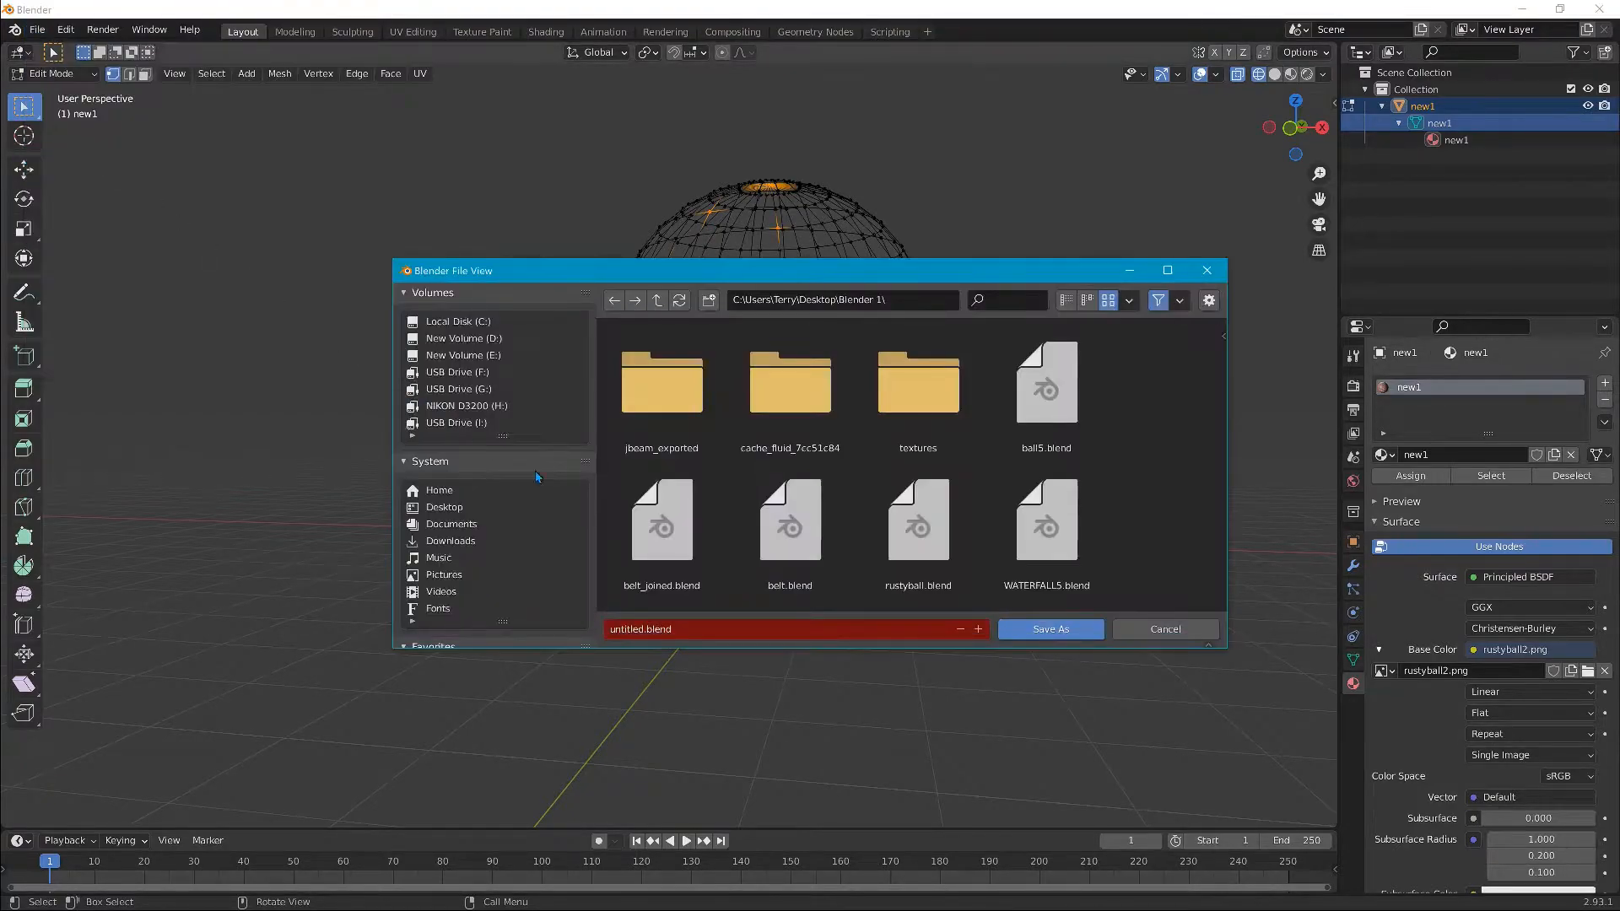
{"action": "left_click", "coordinate": [696, 637]}
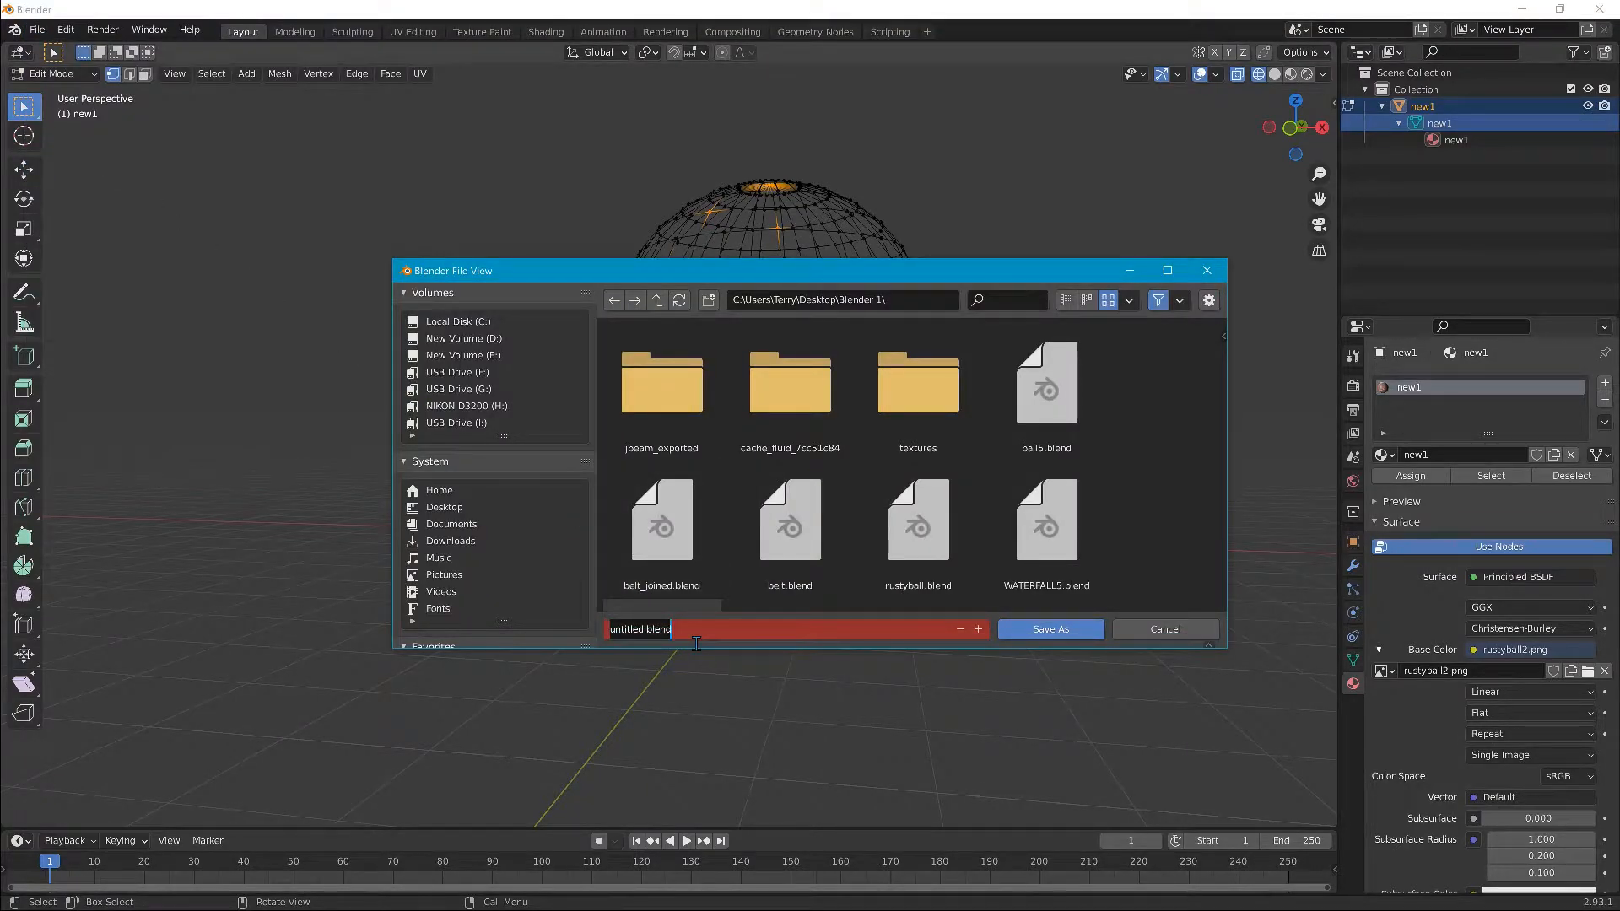
{"action": "type", "text": "ball6"}
{"action": "left_click", "coordinate": [1017, 632]}
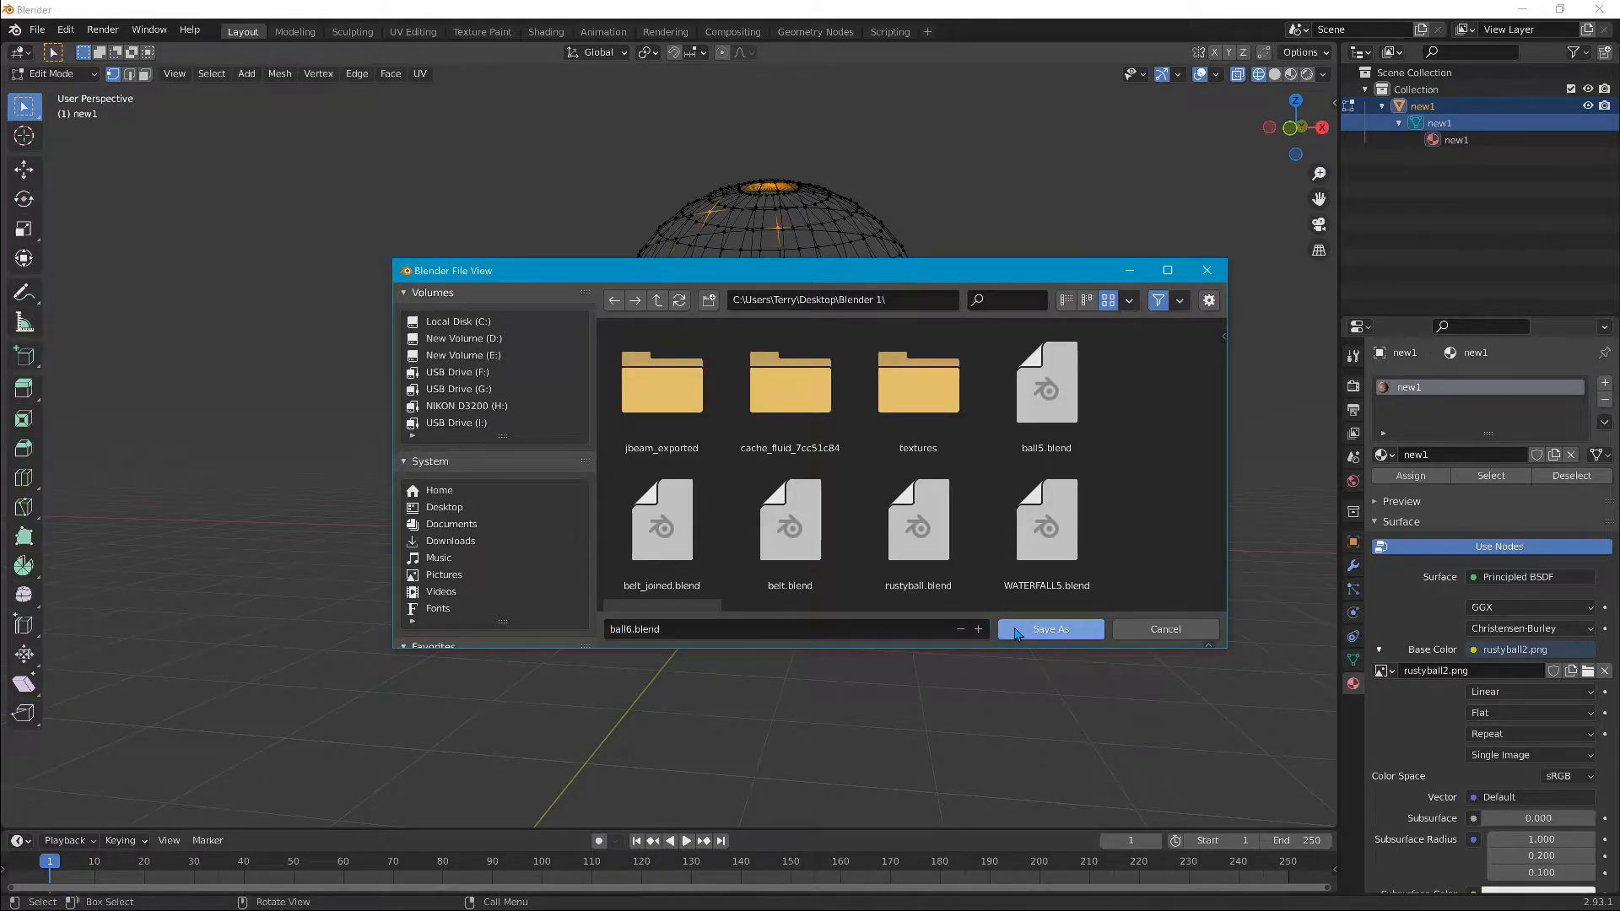
{"action": "left_click", "coordinate": [1017, 632]}
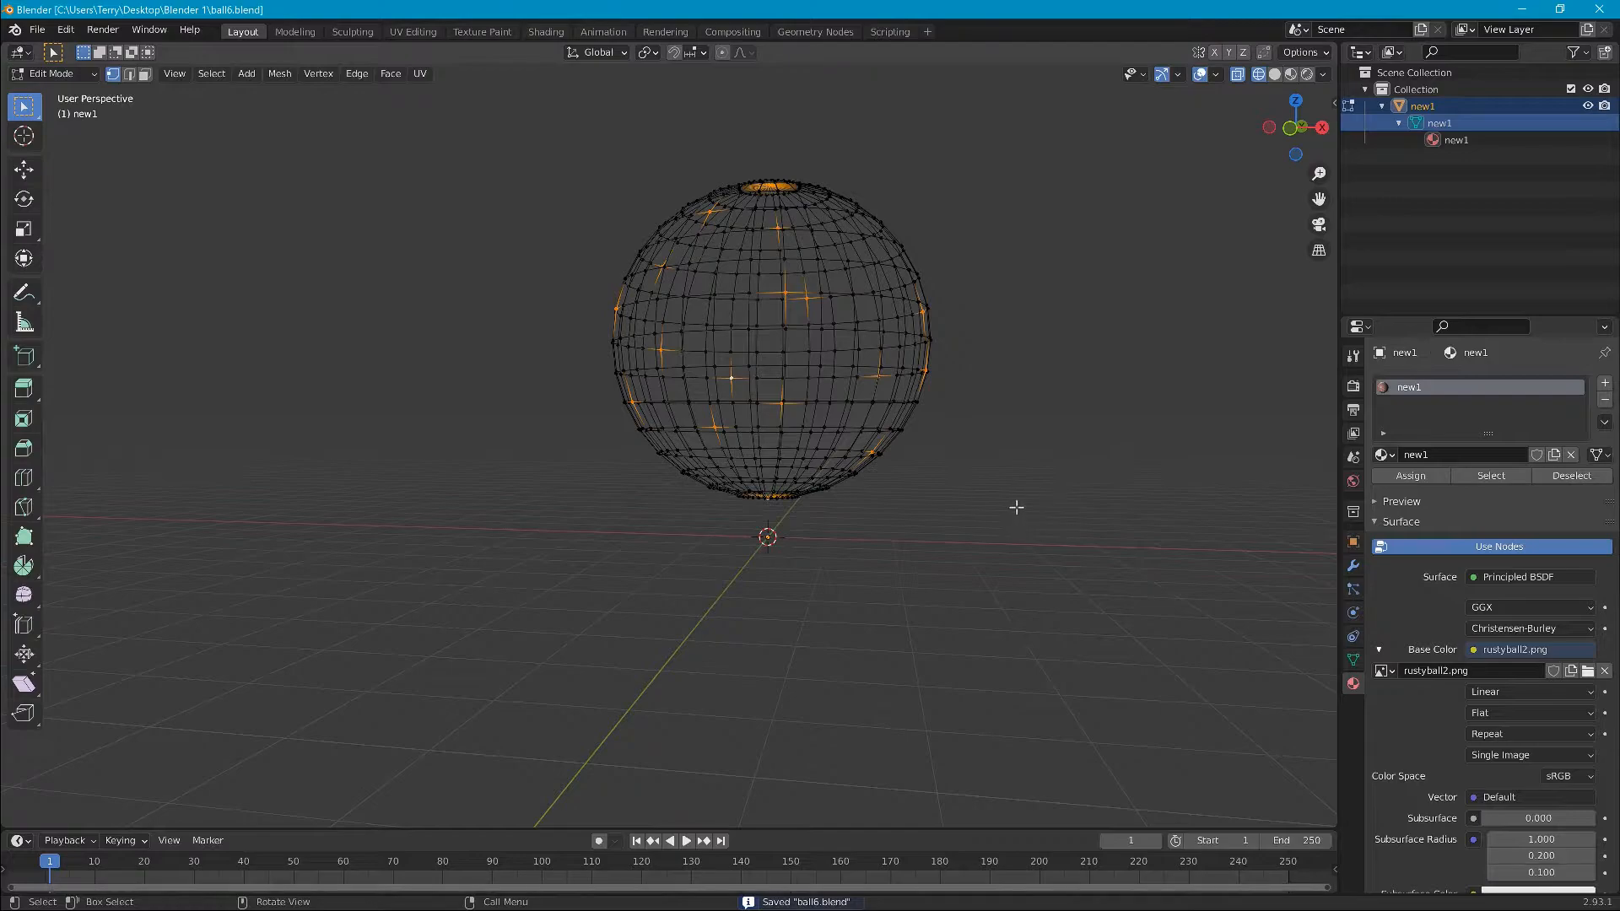
Step: Add further scattered vertices to the selection in the sparsely covered areas of the sphere
{"action": "middle_click_drag", "start_coordinate": [1030, 354], "coordinate": [877, 369]}
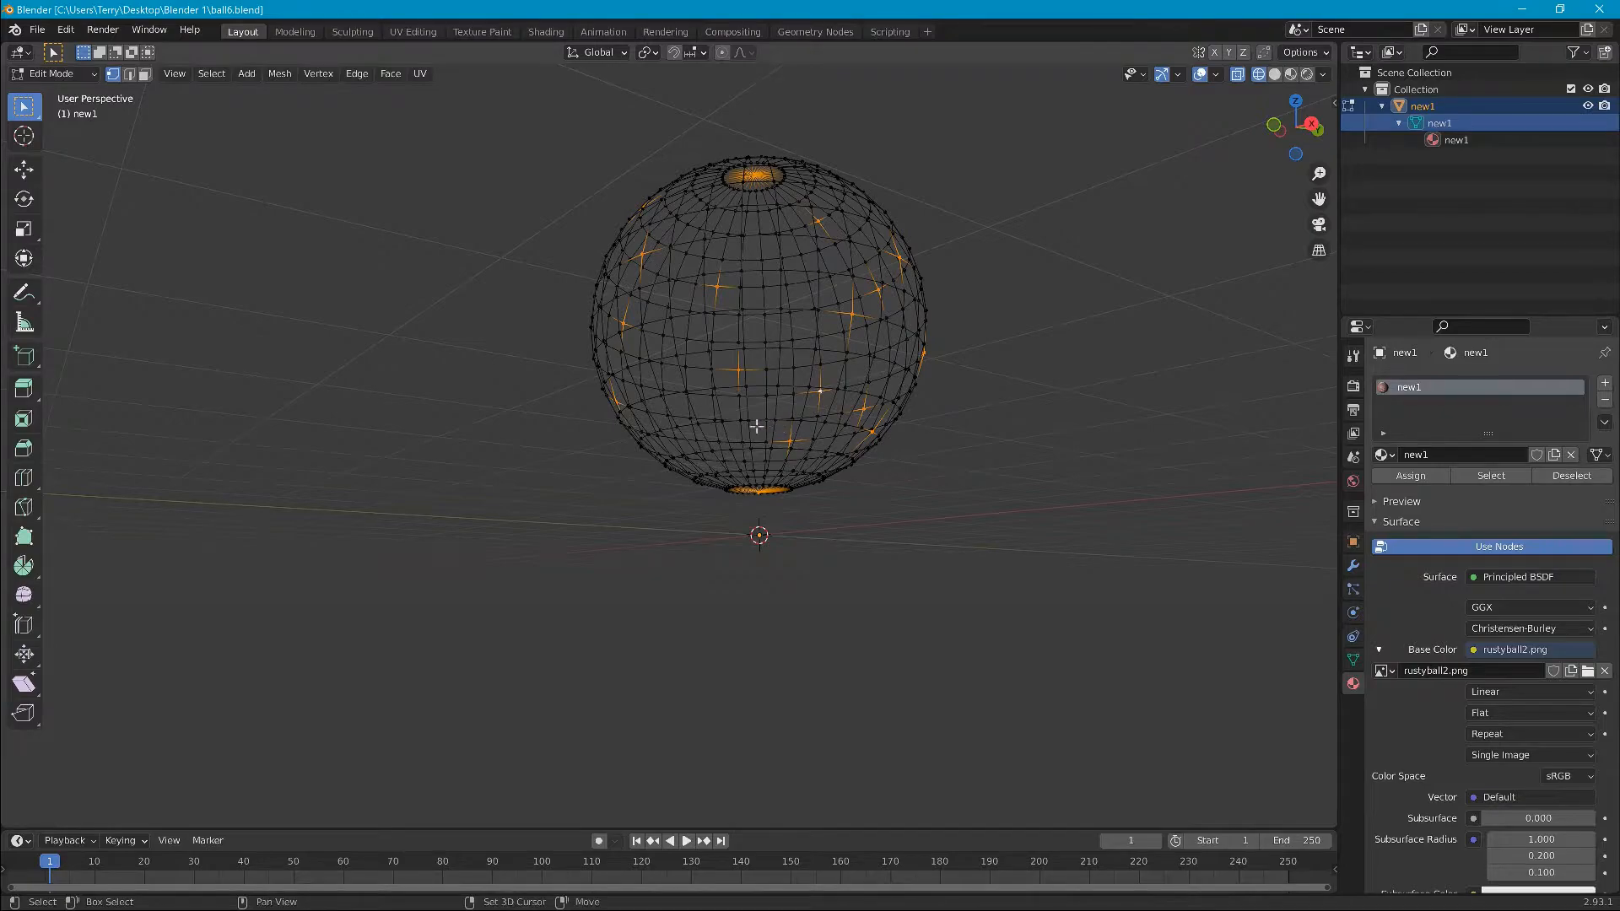
{"action": "middle_click_drag", "start_coordinate": [793, 414], "coordinate": [806, 251]}
{"action": "middle_click_drag", "start_coordinate": [734, 371], "coordinate": [549, 326]}
Step: Connect the selected vertices of the sphere with the JBeam NodesConnector and inspect the generated edges
{"action": "left_click", "coordinate": [285, 82]}
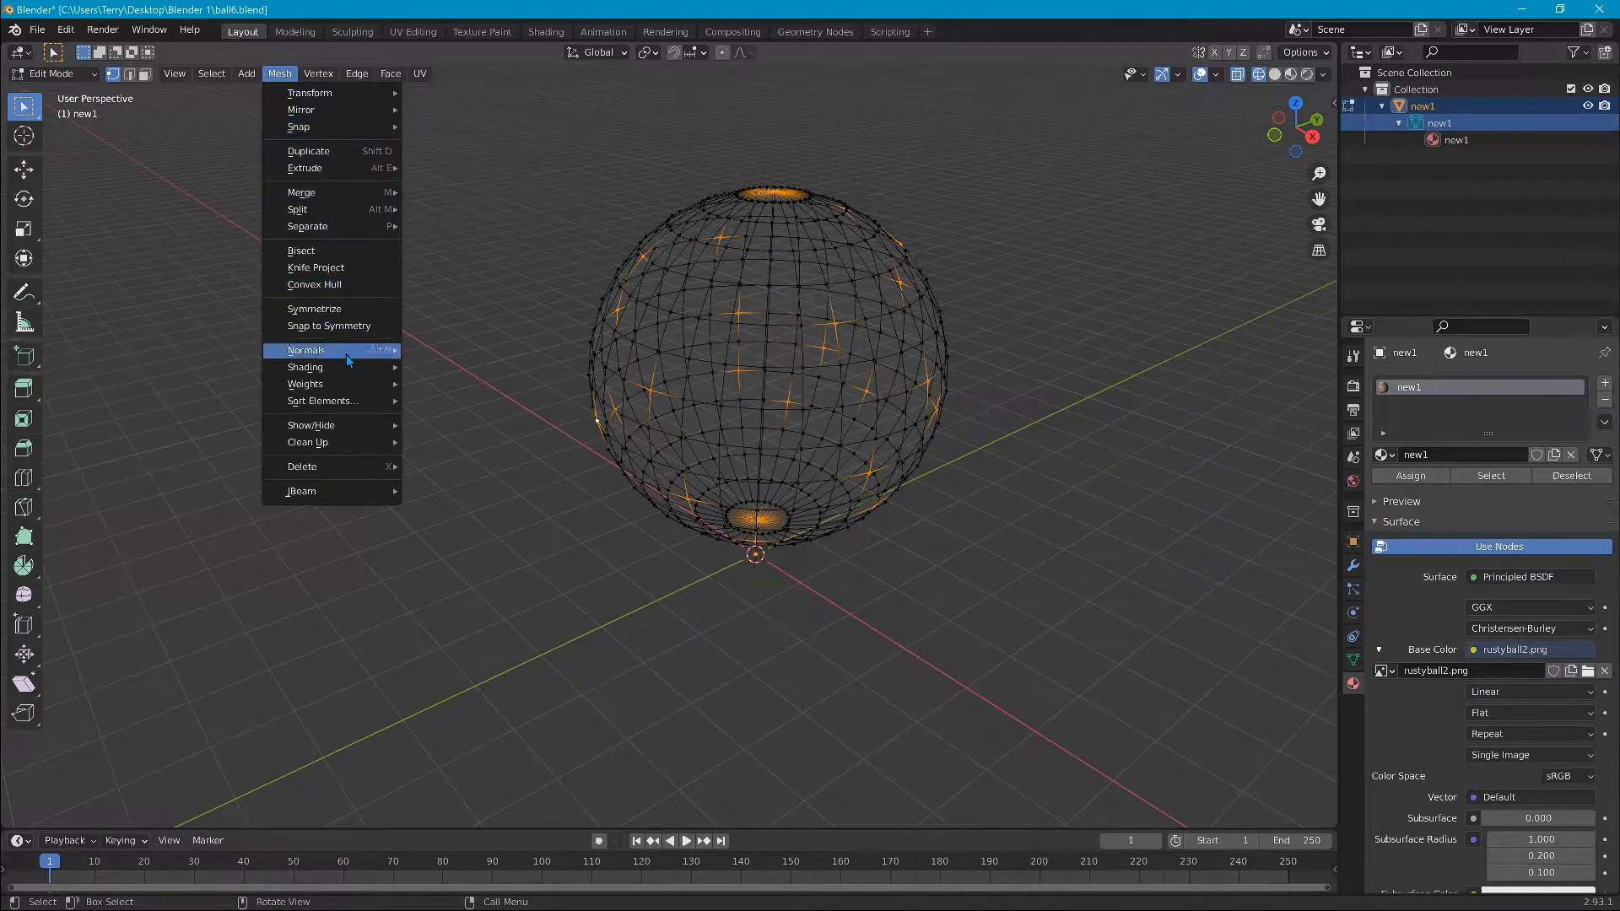
{"action": "mouse_move", "coordinate": [351, 491]}
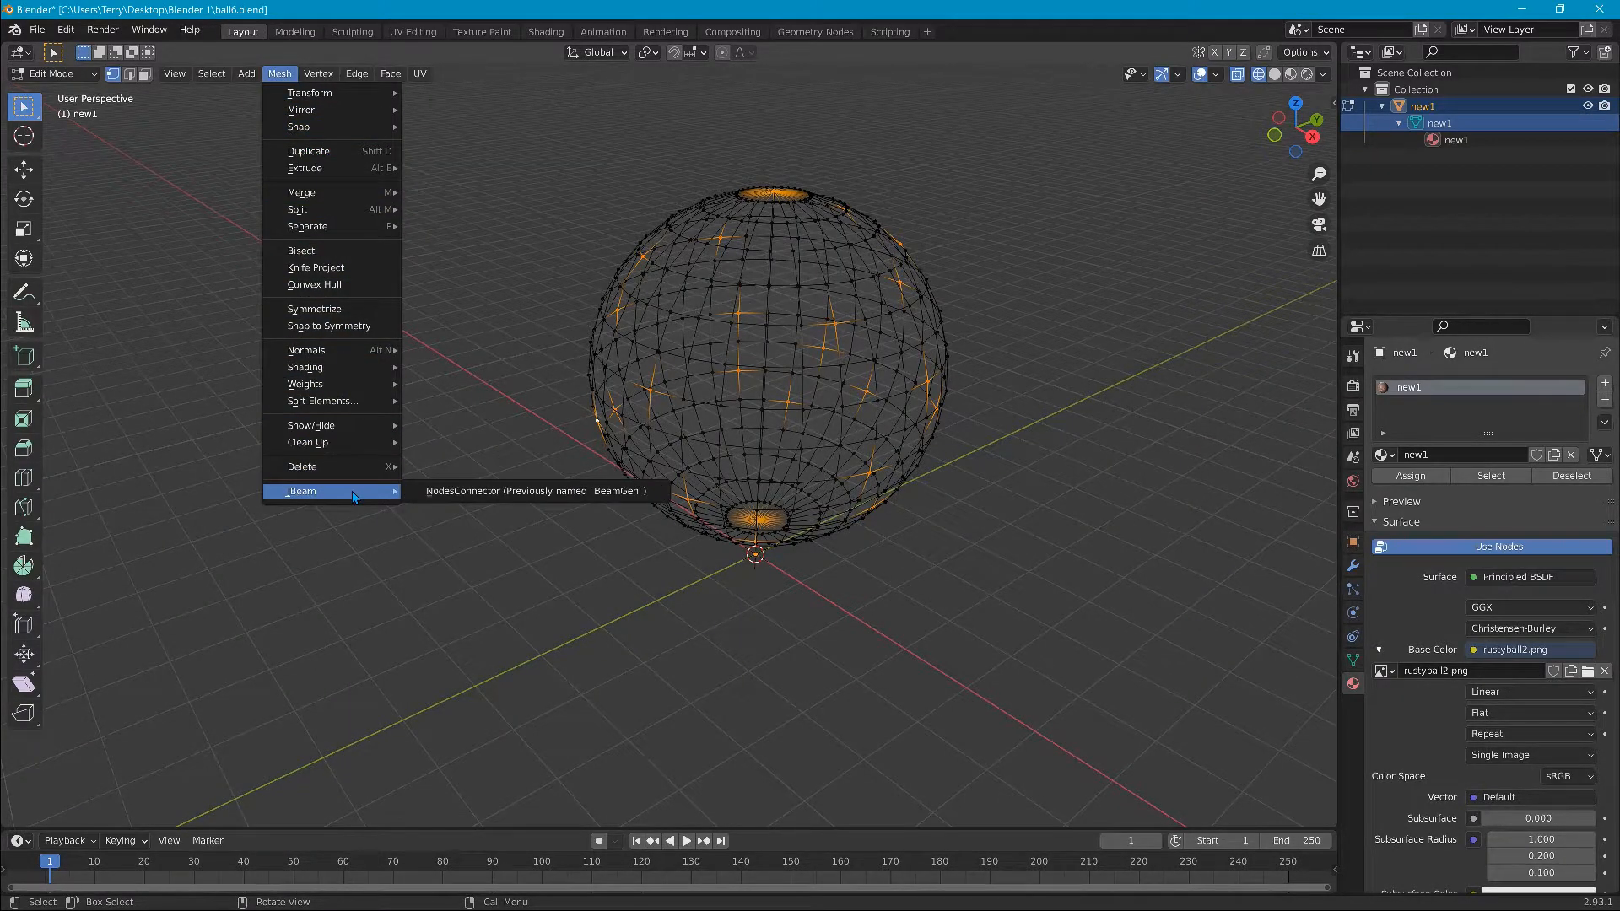
{"action": "left_click", "coordinate": [461, 493]}
{"action": "middle_click_drag", "start_coordinate": [557, 452], "coordinate": [575, 403]}
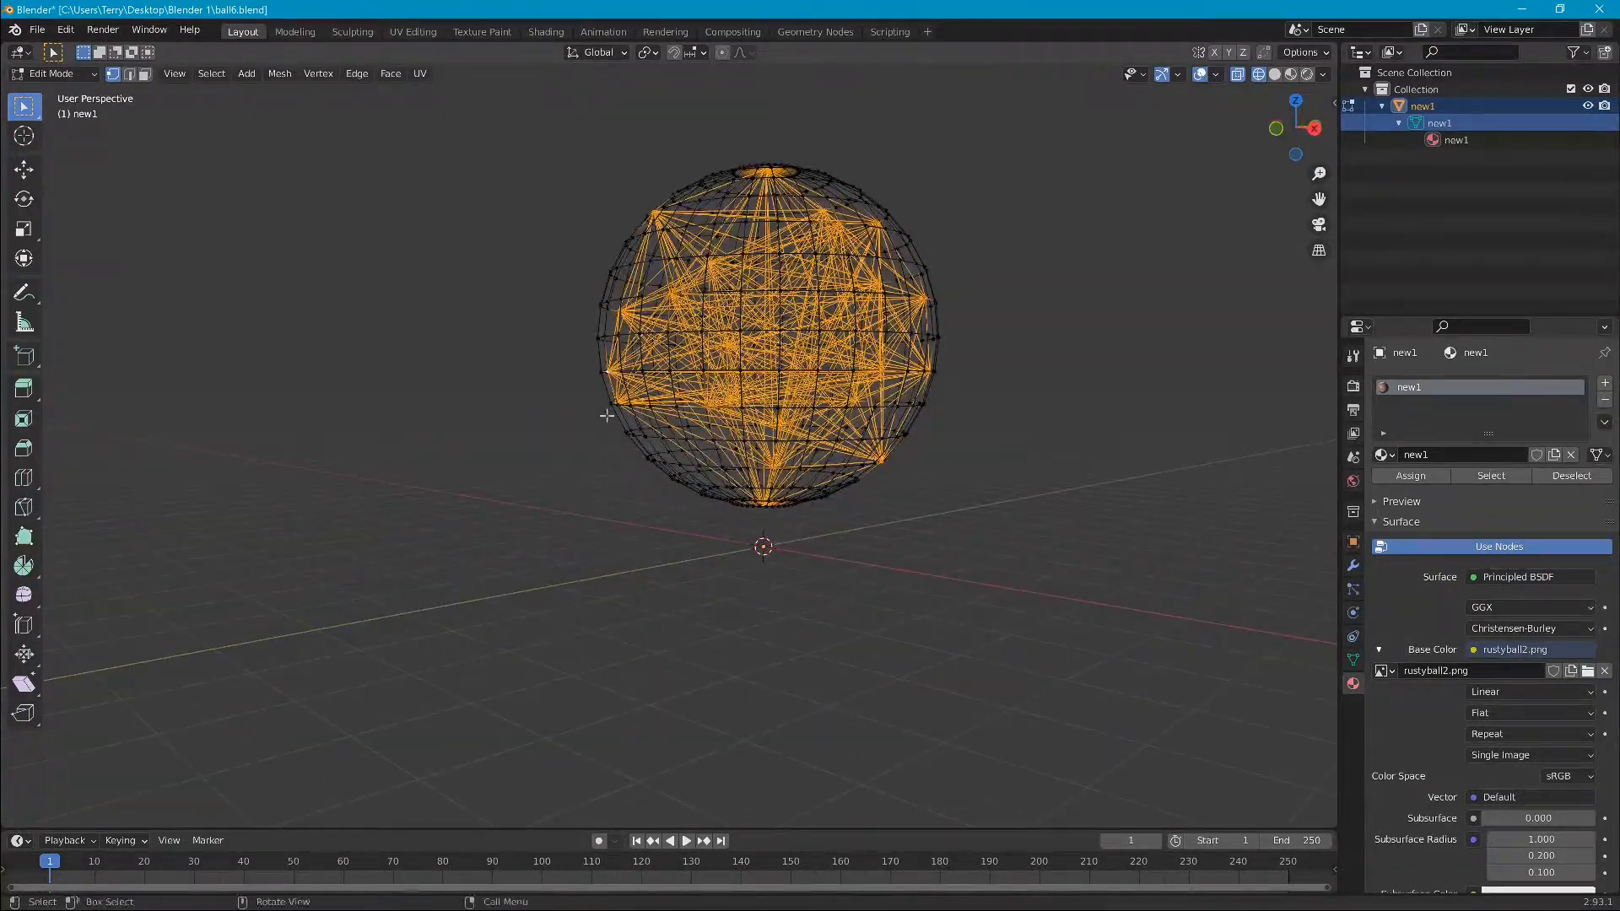
{"action": "middle_click_drag", "start_coordinate": [728, 456], "coordinate": [563, 464]}
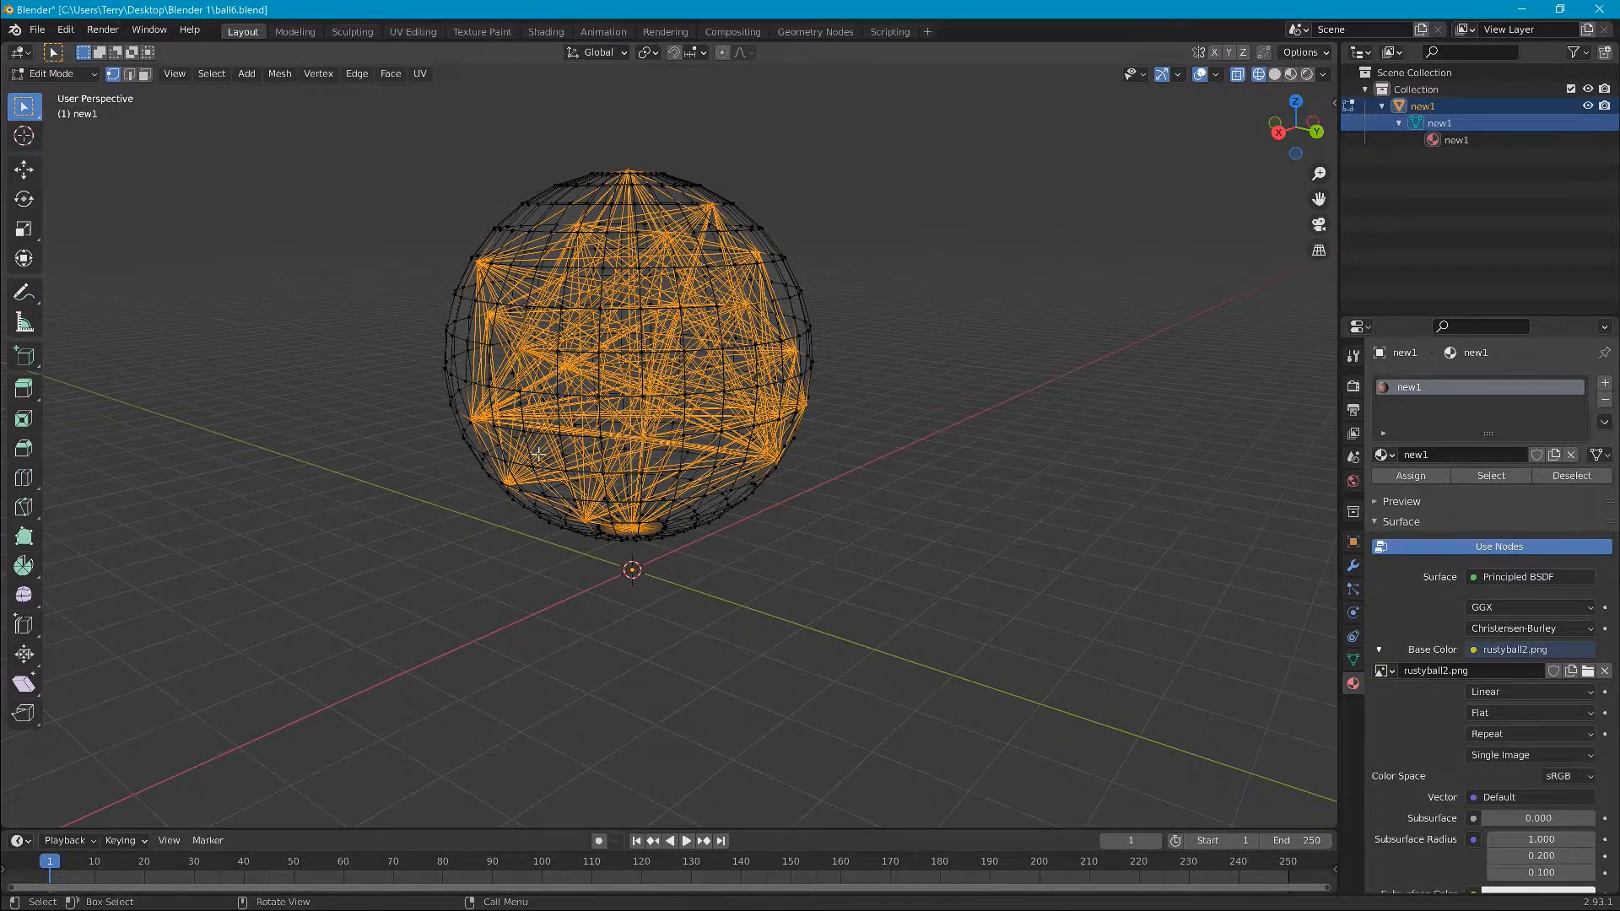
{"action": "left_click", "coordinate": [74, 76]}
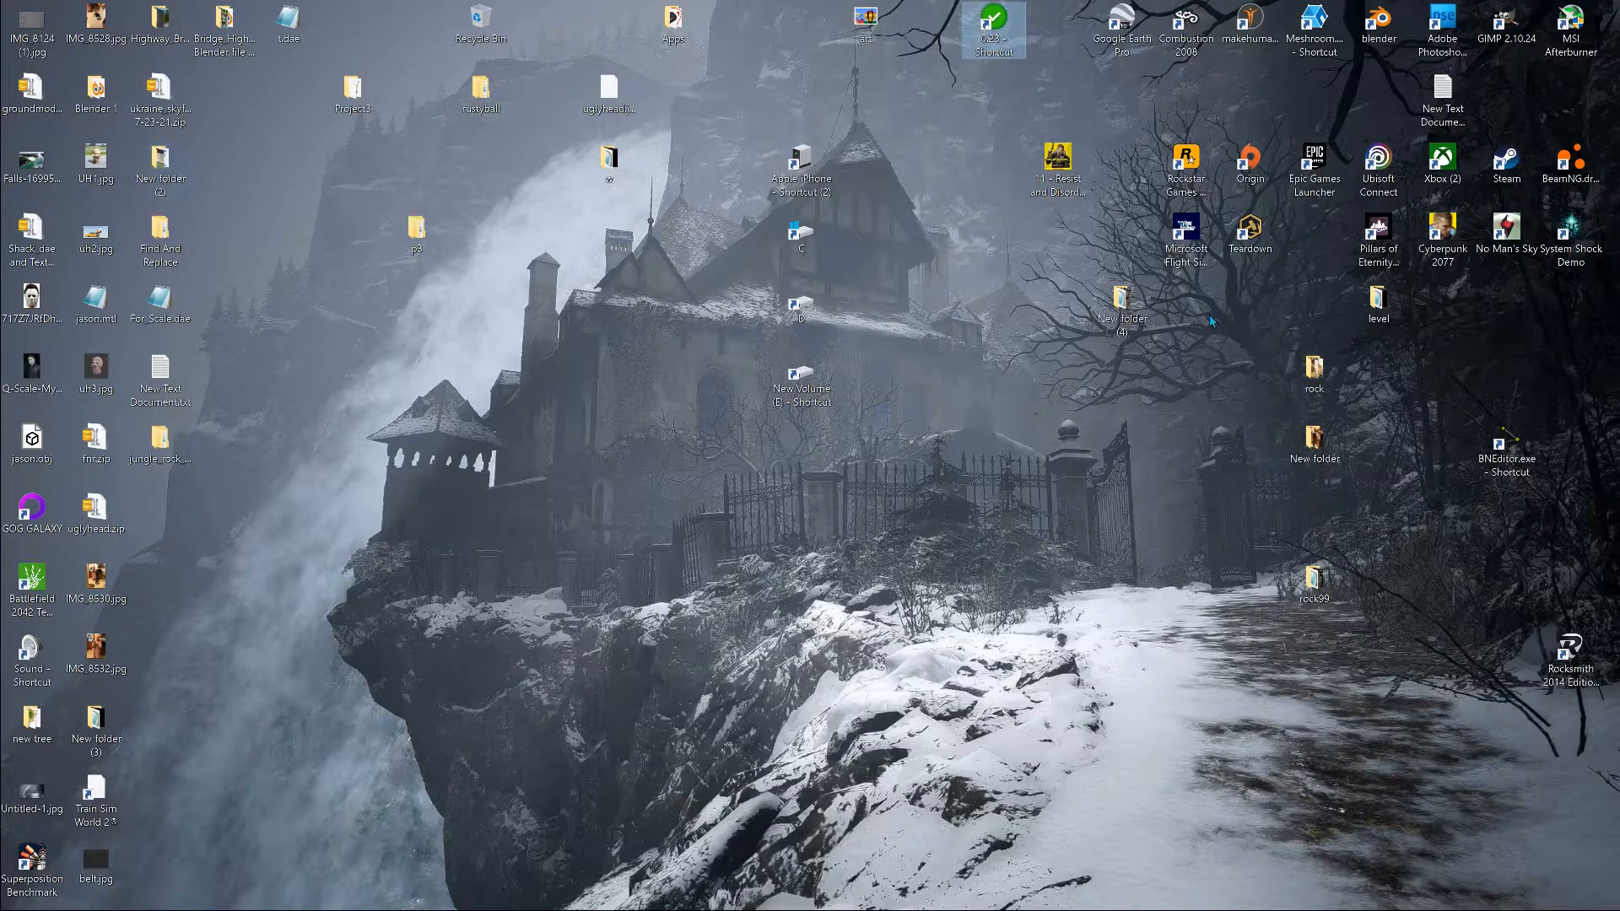
Step: Relaunch Blender from the desktop and reopen the recent file ball6.blend
{"action": "double_click", "coordinate": [1380, 49]}
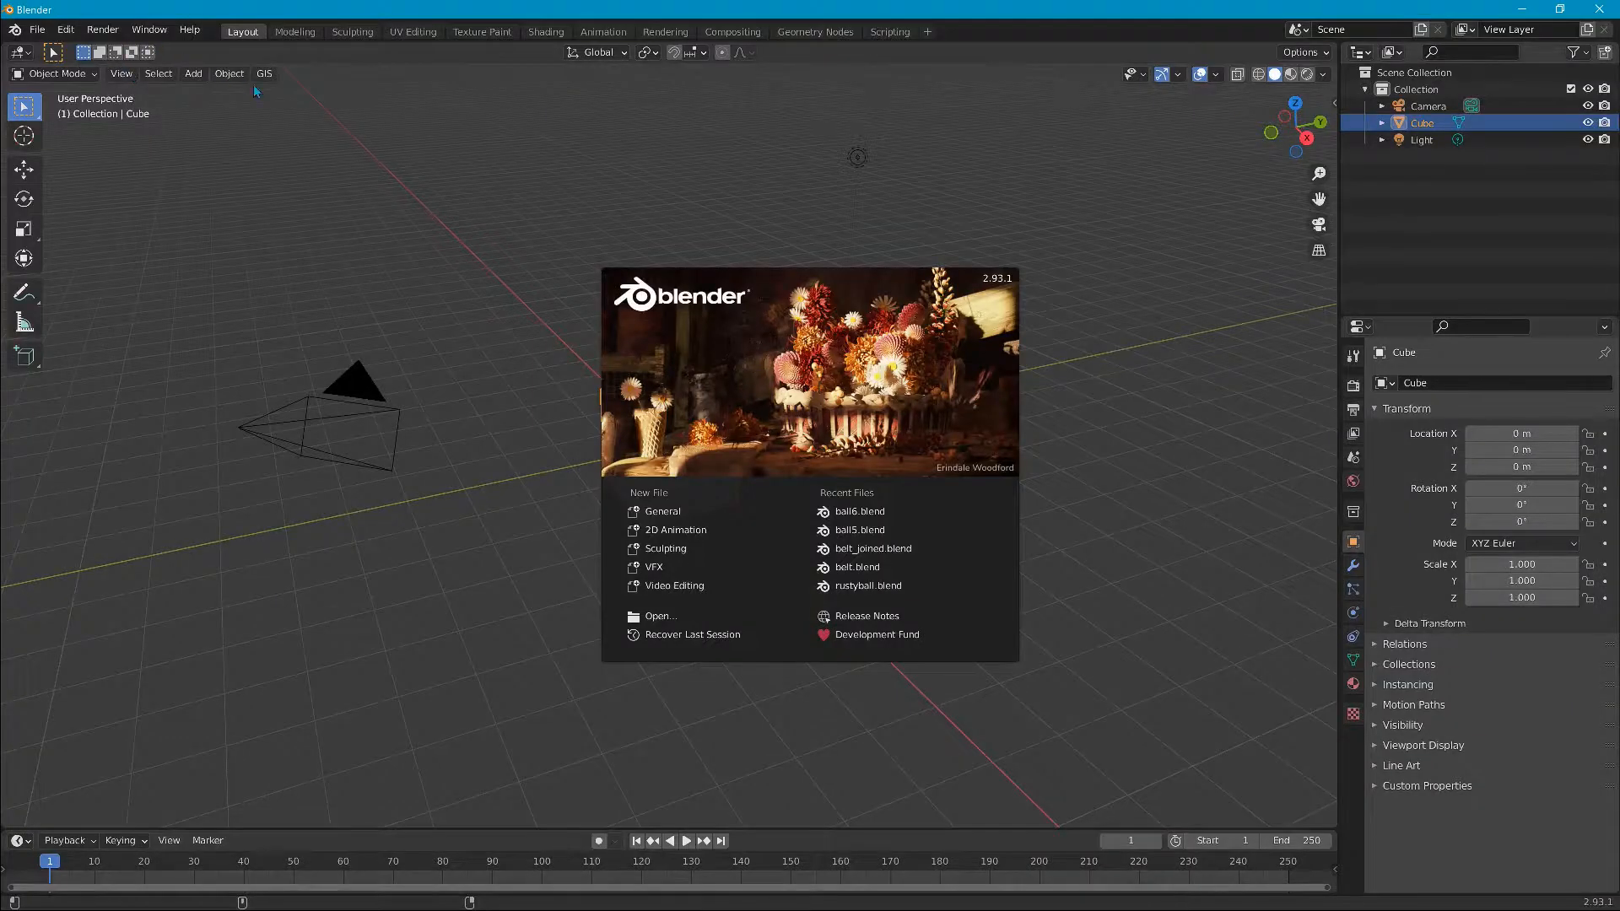
{"action": "left_click", "coordinate": [245, 80]}
{"action": "left_click", "coordinate": [37, 30]}
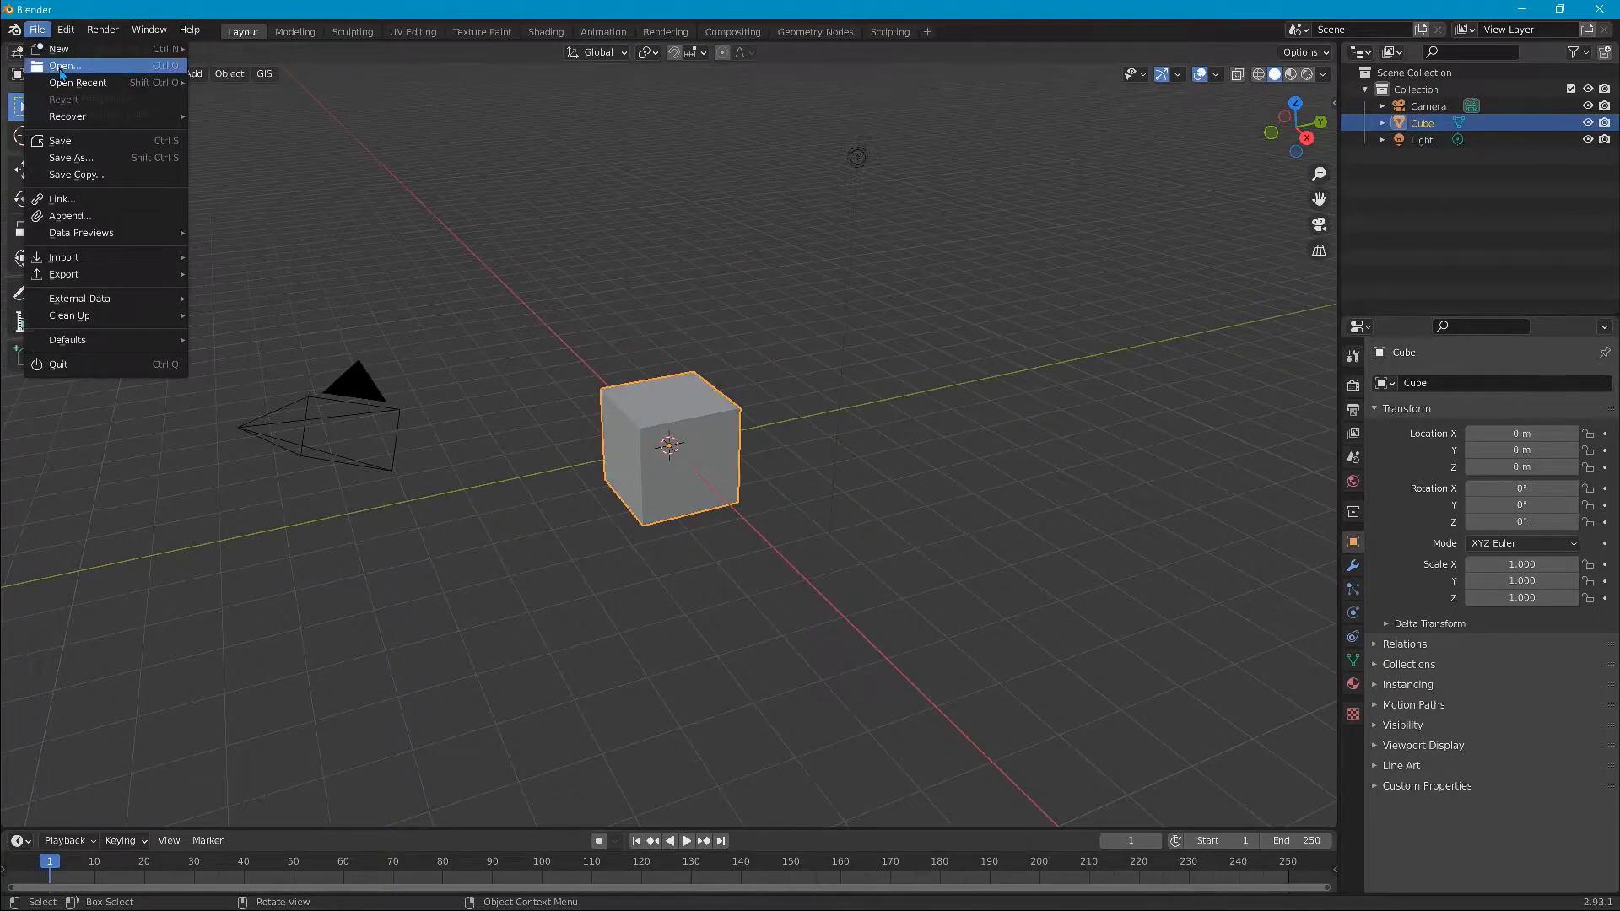
{"action": "mouse_move", "coordinate": [84, 83]}
{"action": "left_click", "coordinate": [224, 83]}
Step: Run the JBeam NodesConnector on the scattered vertices of the reopened sphere, and clear the vertex selection
{"action": "mouse_move", "coordinate": [526, 251]}
{"action": "middle_mouse_down"}
{"action": "mouse_move", "coordinate": [506, 275]}
{"action": "mouse_move", "coordinate": [430, 286]}
{"action": "mouse_move", "coordinate": [506, 259]}
{"action": "middle_mouse_up"}
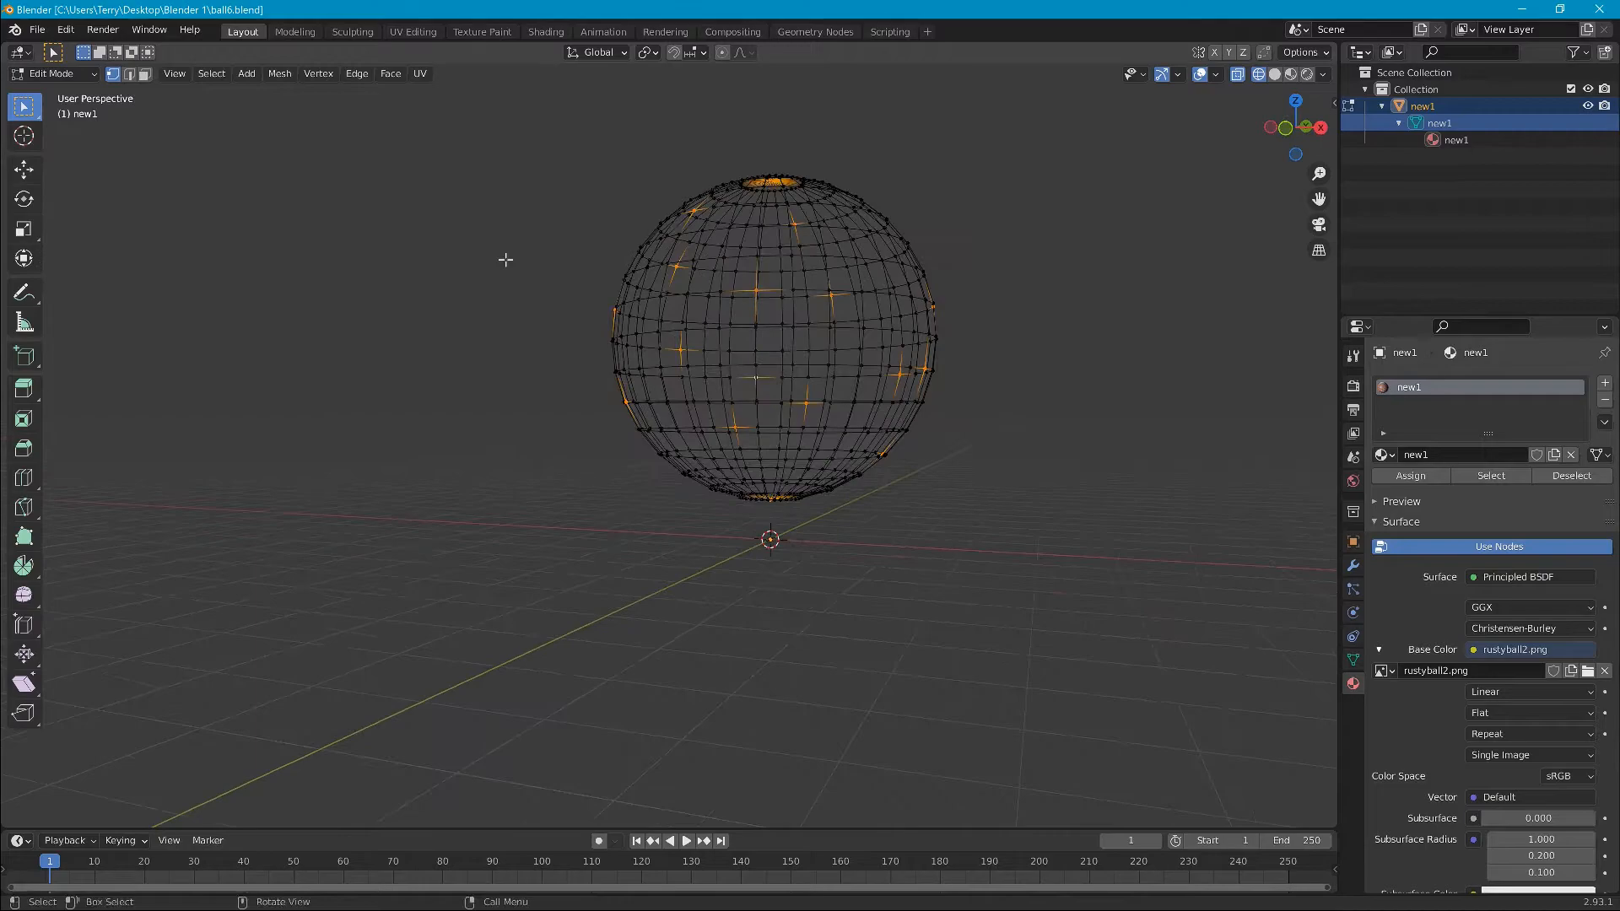
{"action": "middle_click_drag", "start_coordinate": [759, 440], "coordinate": [611, 456]}
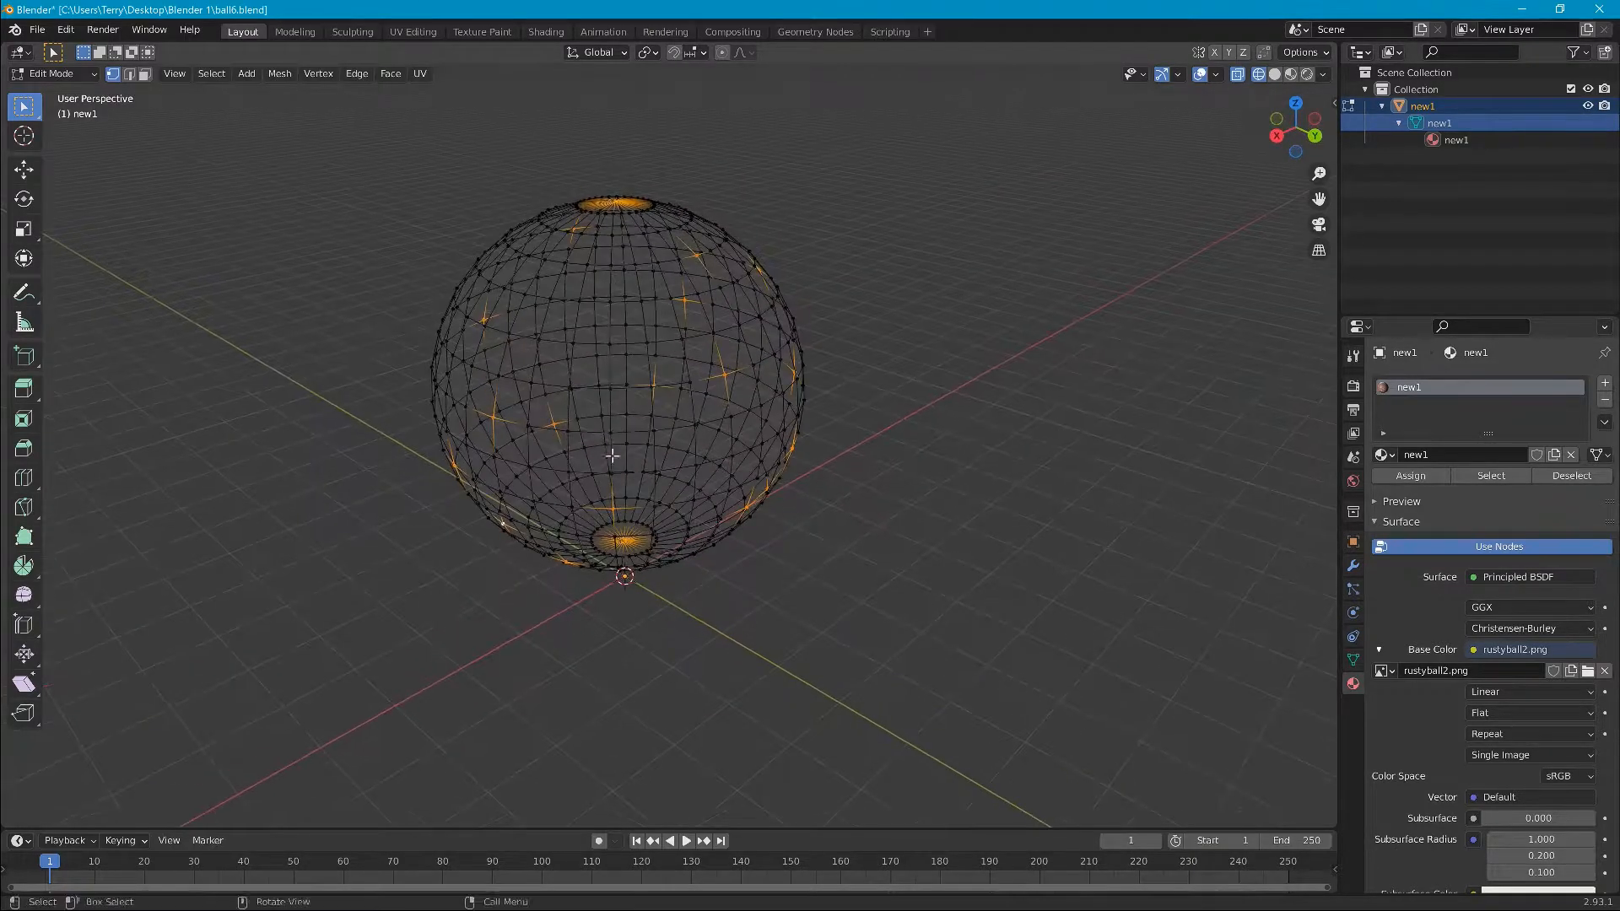
{"action": "middle_click_drag", "start_coordinate": [613, 304], "coordinate": [965, 318]}
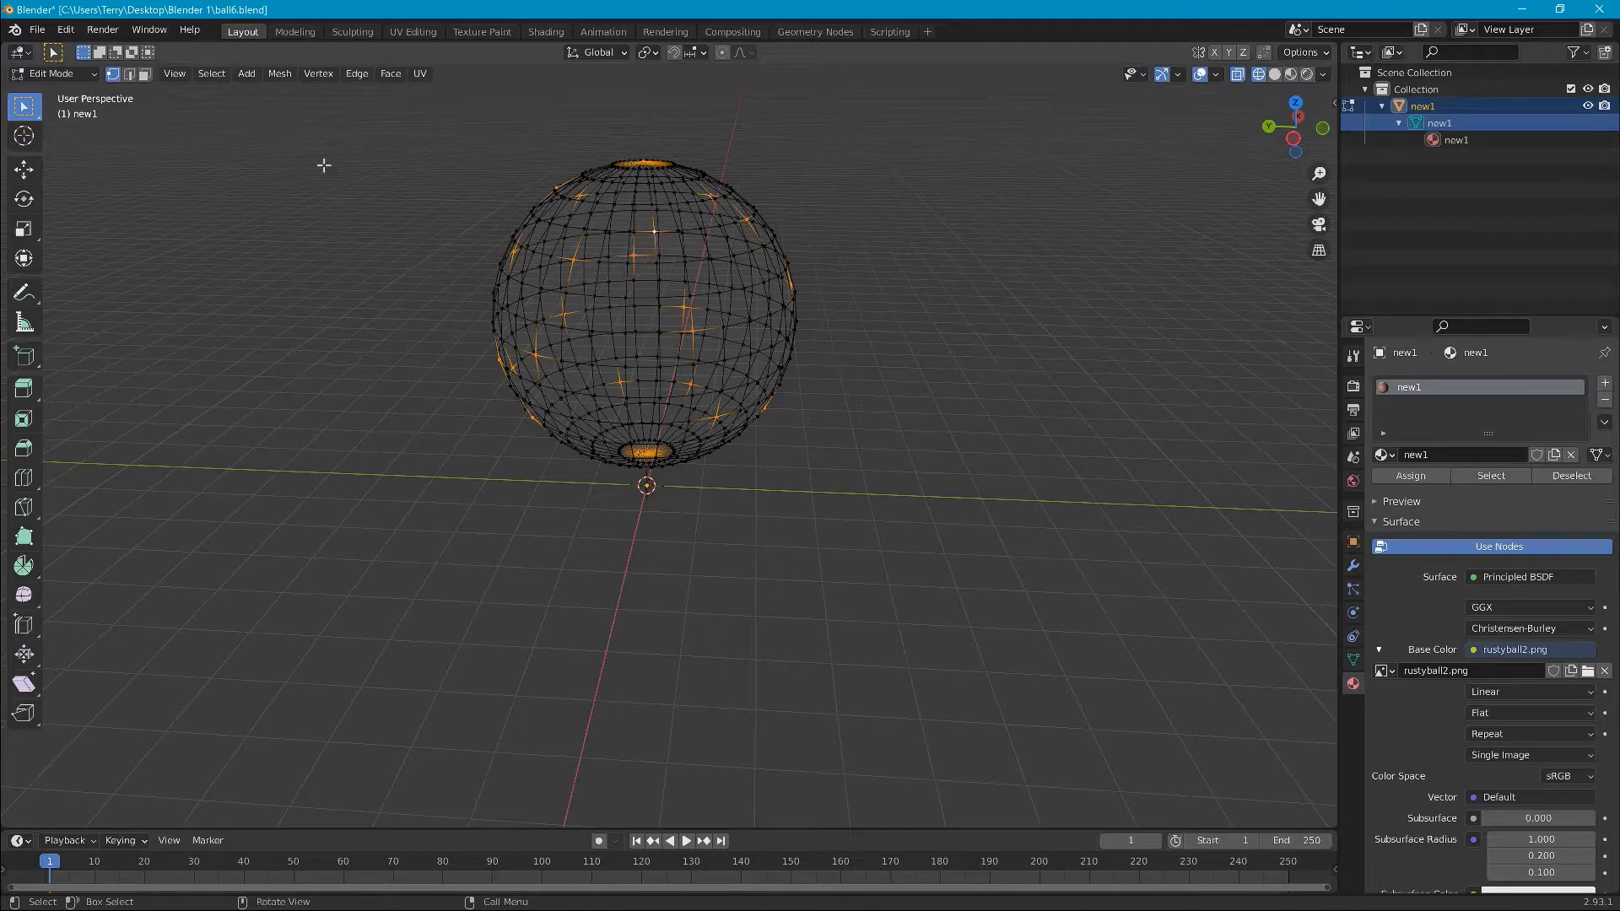
{"action": "left_click", "coordinate": [280, 73]}
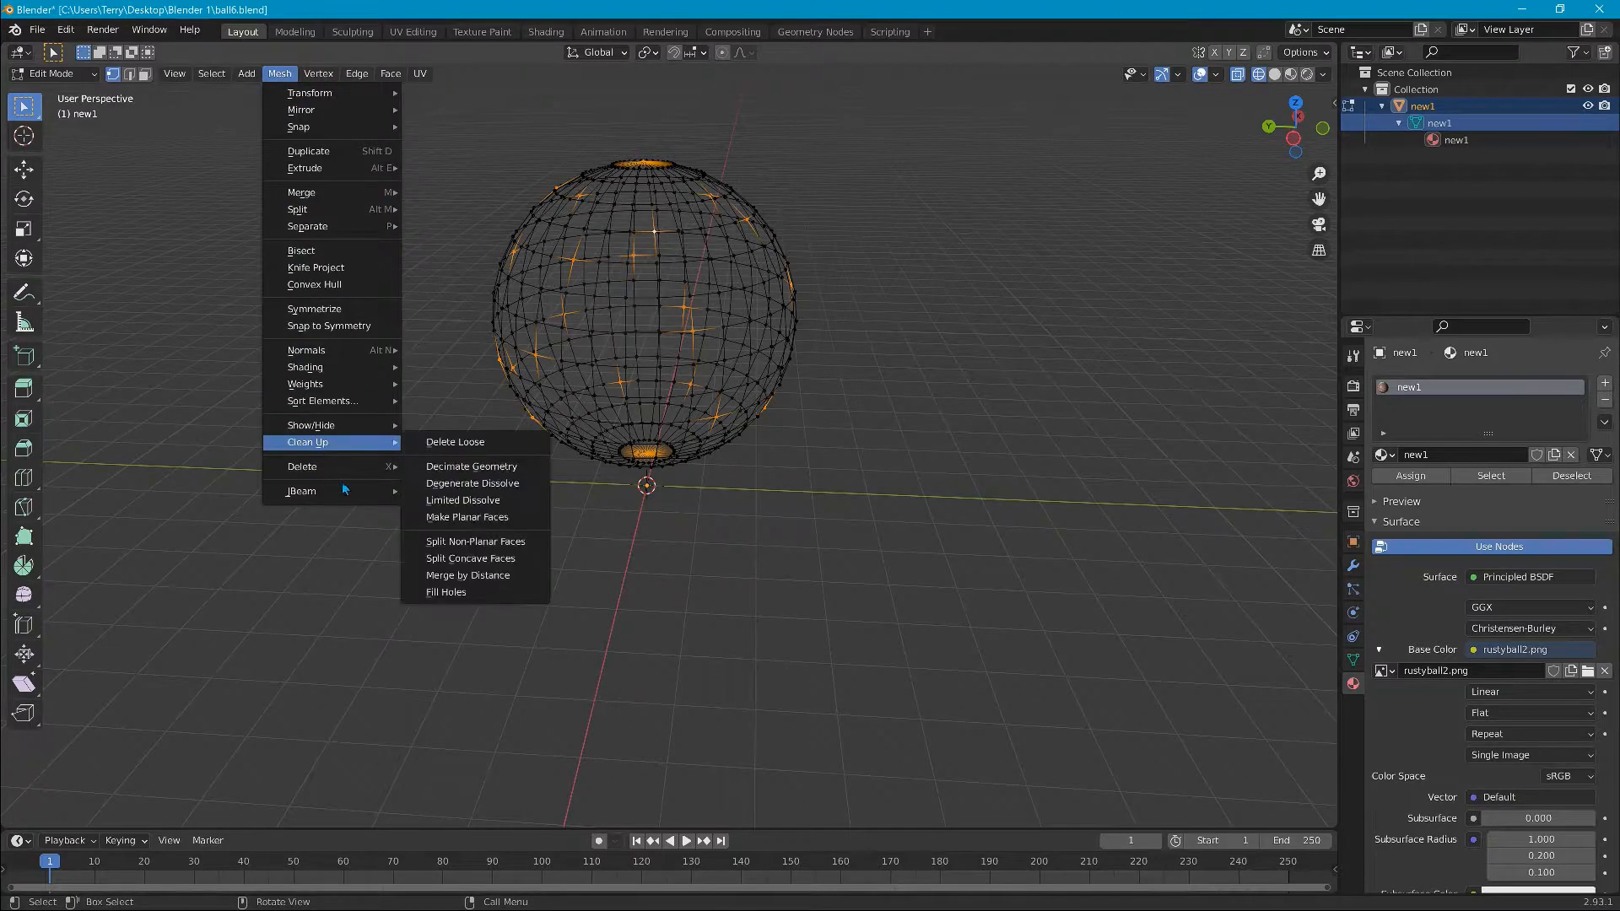
{"action": "mouse_move", "coordinate": [337, 491]}
{"action": "left_click", "coordinate": [448, 491]}
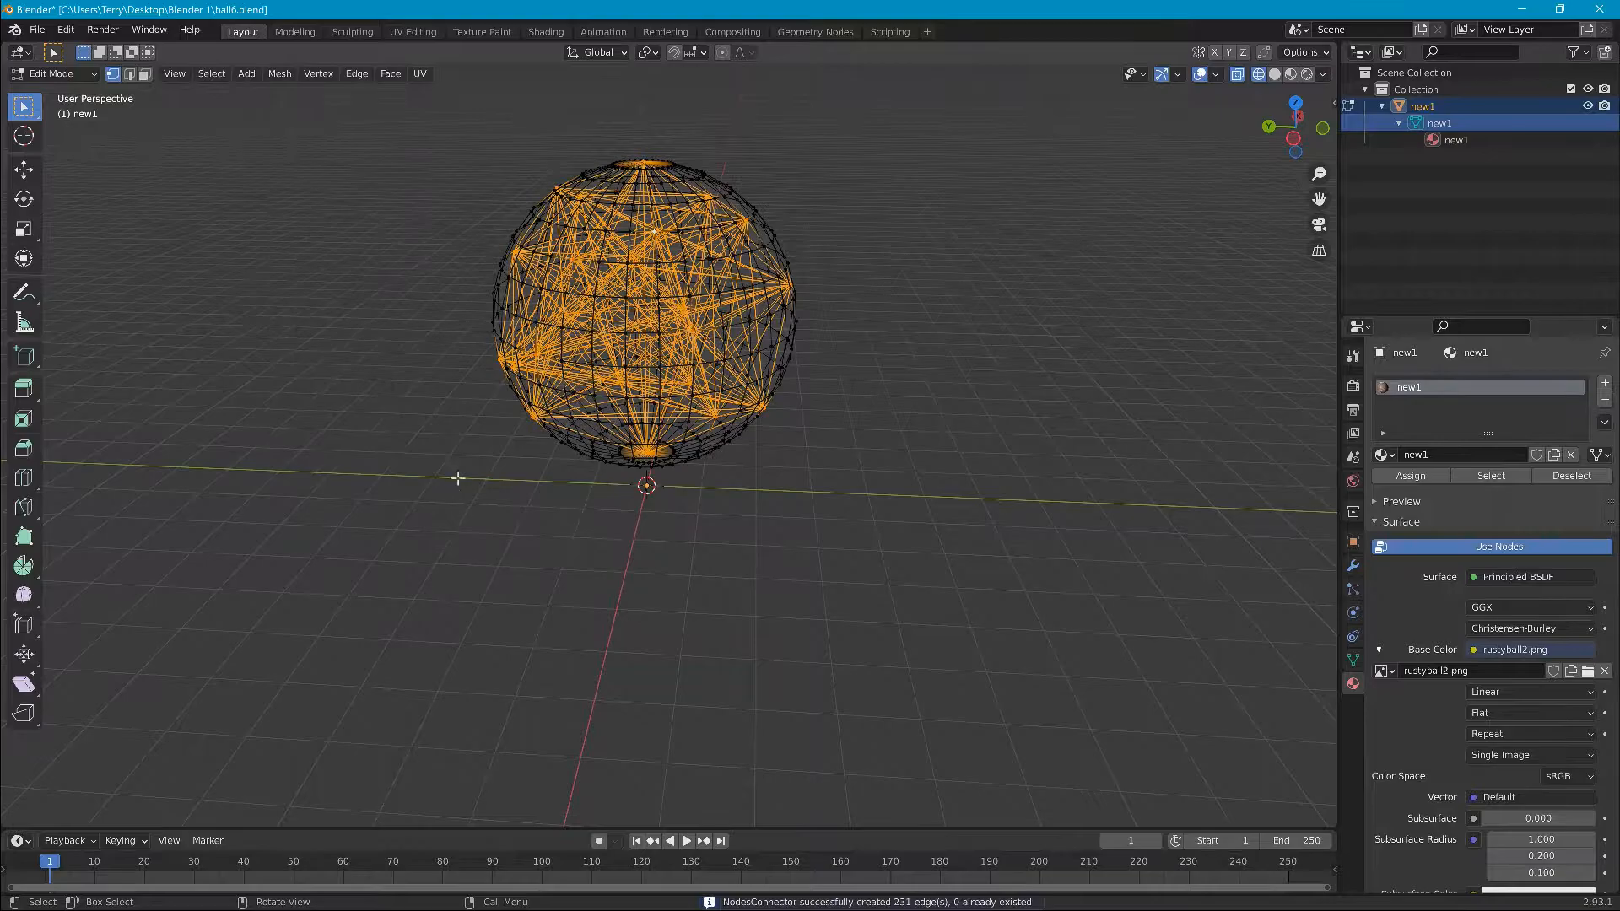
{"action": "middle_click_drag", "start_coordinate": [390, 344], "coordinate": [573, 303]}
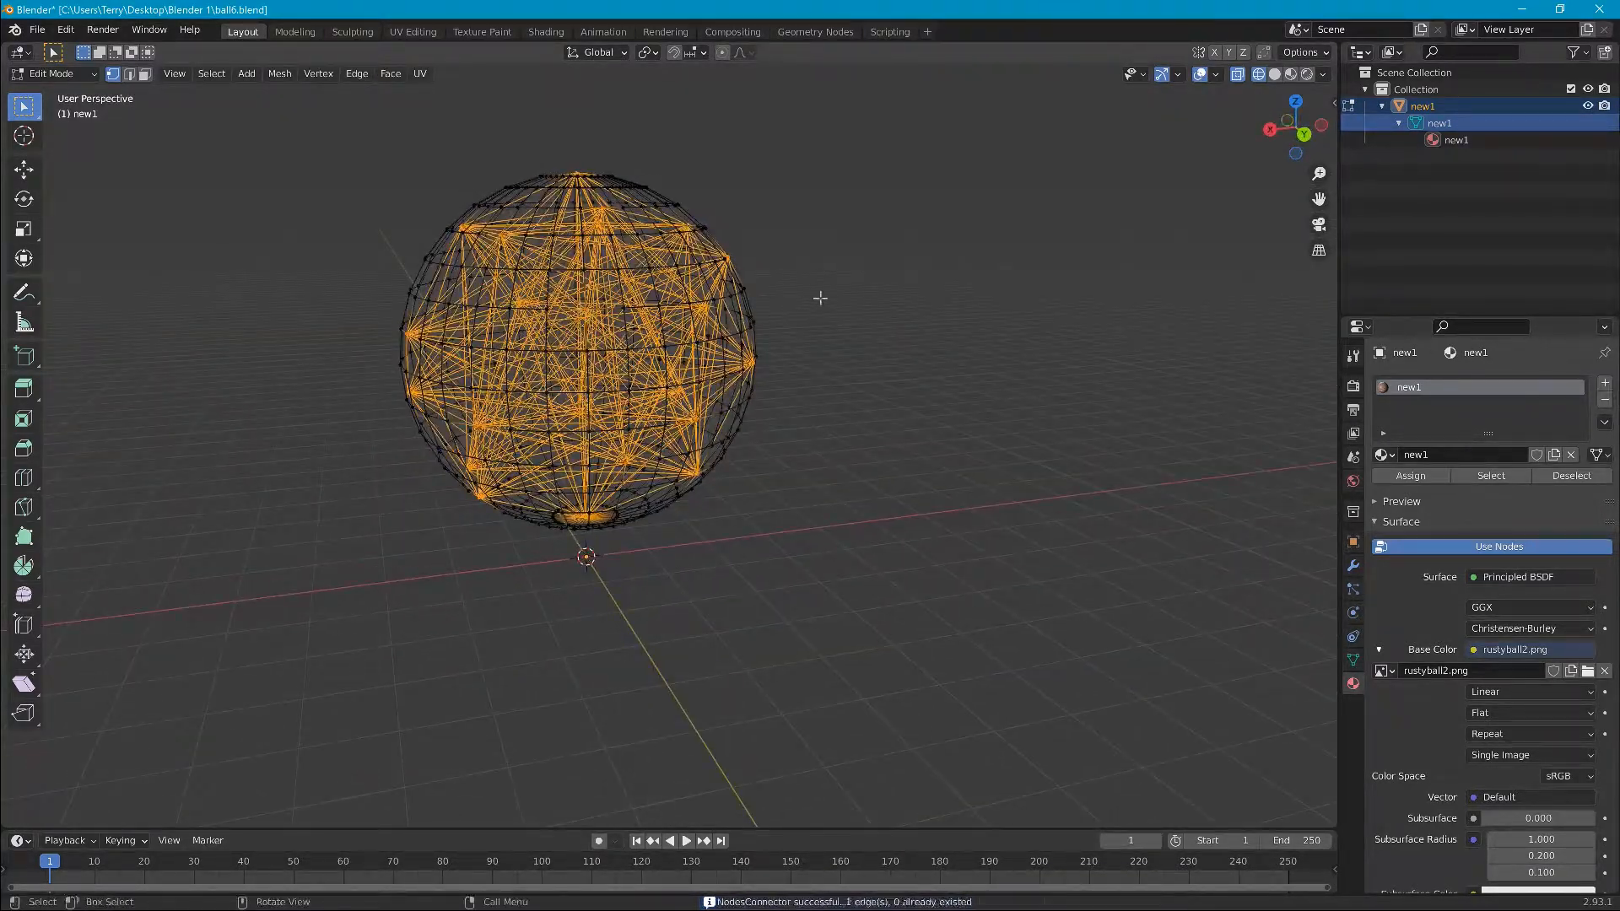
{"action": "left_click", "coordinate": [257, 179]}
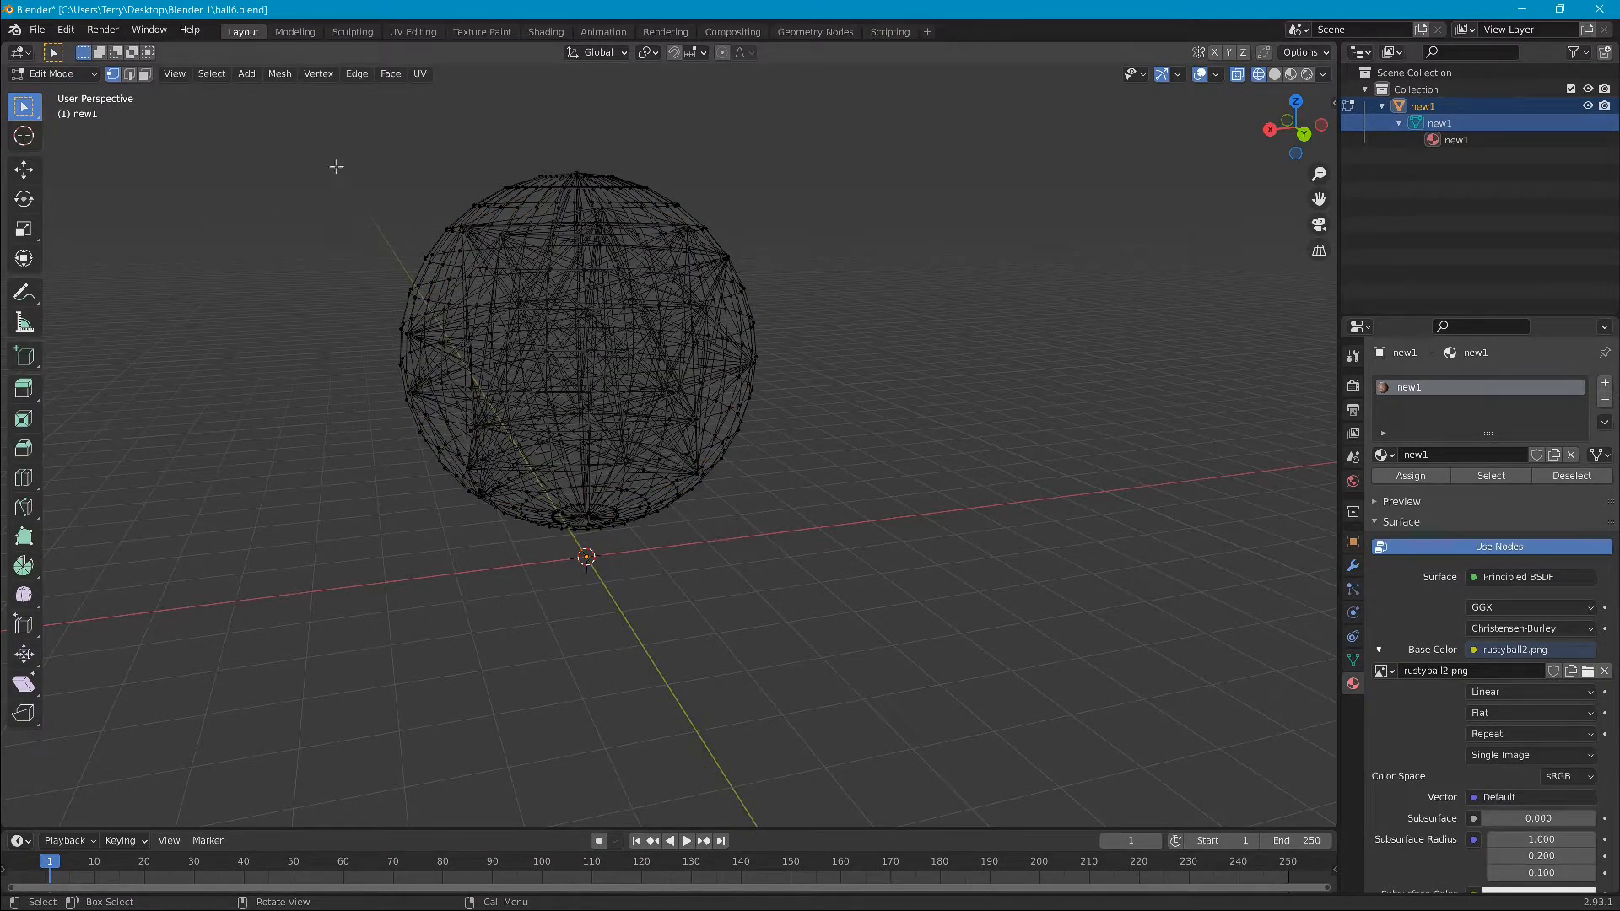
Step: Return the sphere to Object Mode and display it with Material Preview shading
{"action": "left_click", "coordinate": [84, 74]}
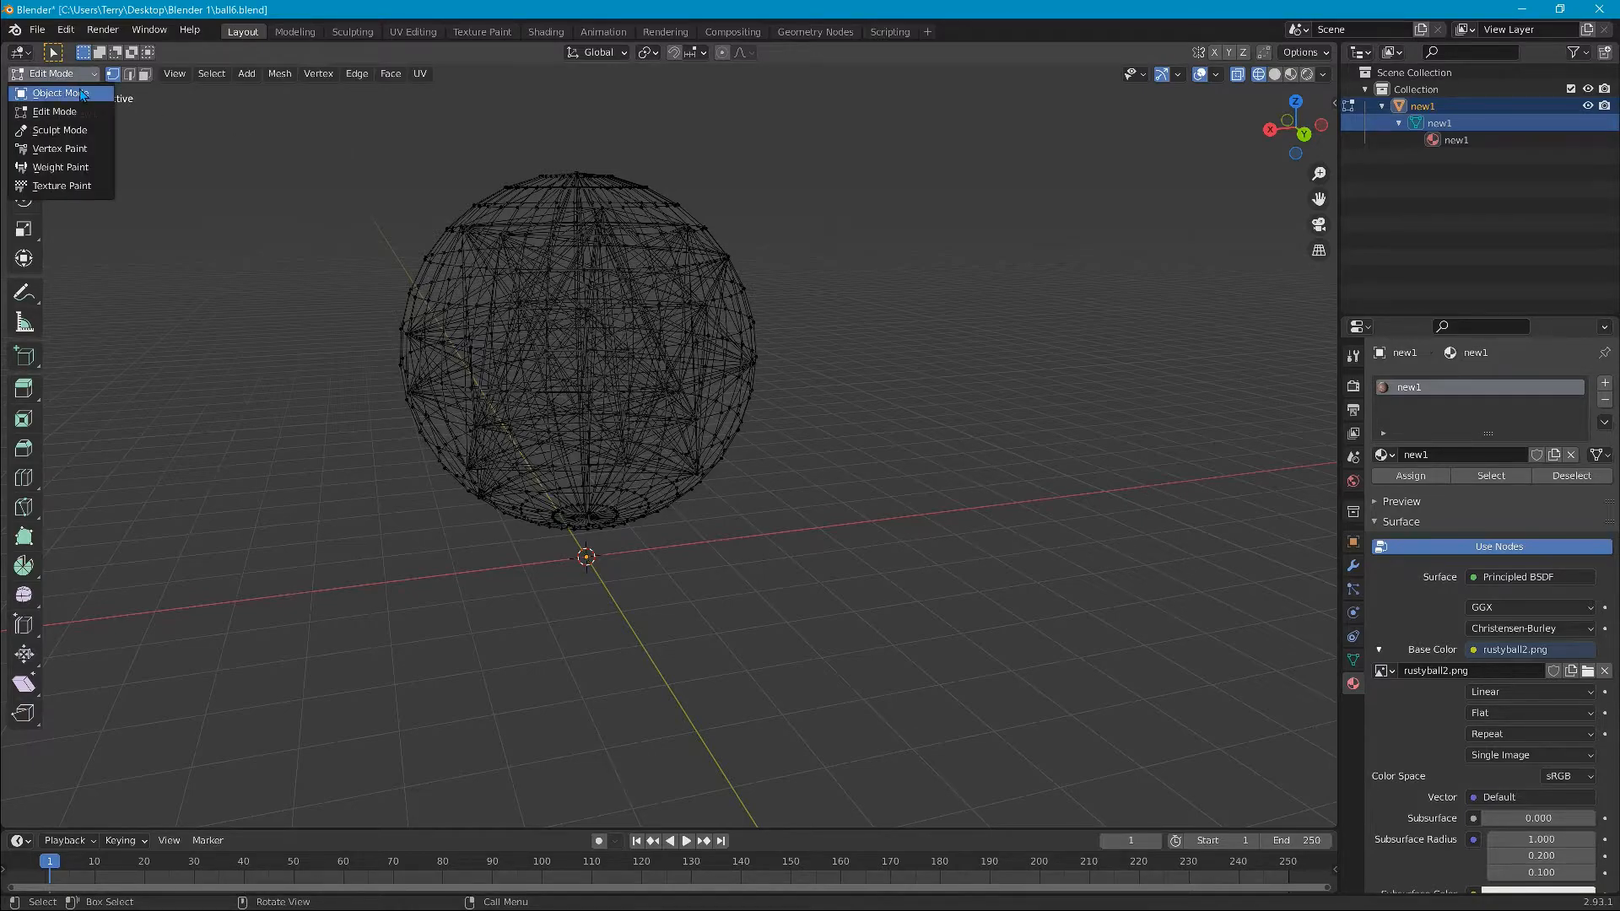
{"action": "left_click", "coordinate": [79, 89]}
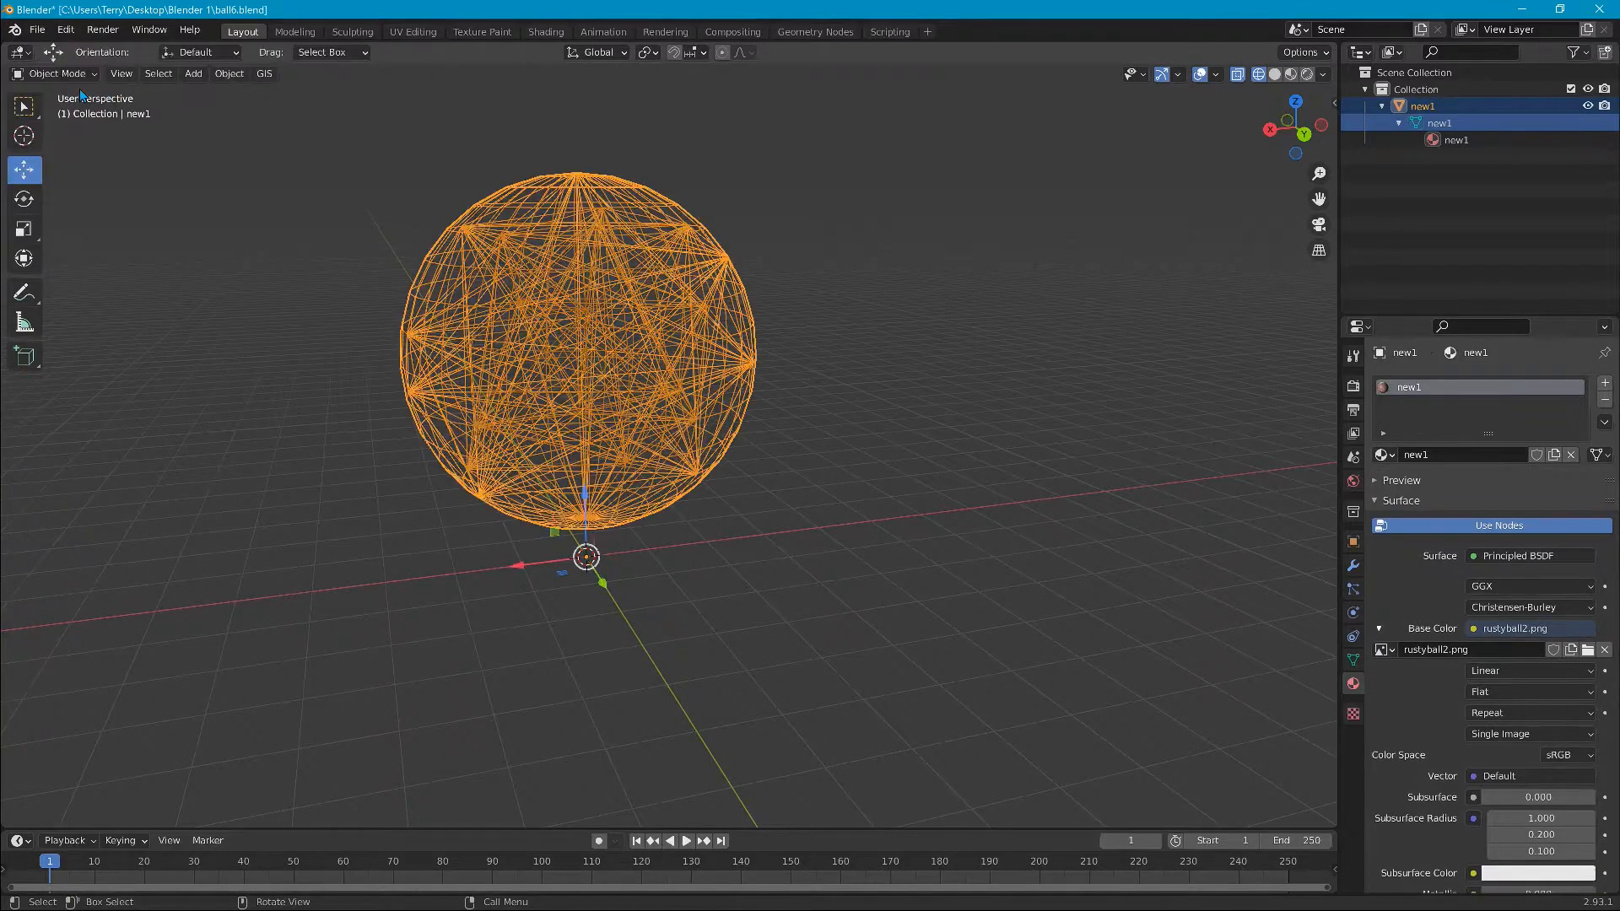
{"action": "left_click", "coordinate": [1275, 74]}
{"action": "left_click", "coordinate": [1291, 74]}
{"action": "mouse_move", "coordinate": [1141, 145]}
{"action": "middle_mouse_down"}
{"action": "mouse_move", "coordinate": [1019, 225]}
{"action": "mouse_move", "coordinate": [803, 224]}
{"action": "mouse_move", "coordinate": [844, 220]}
{"action": "middle_mouse_up"}
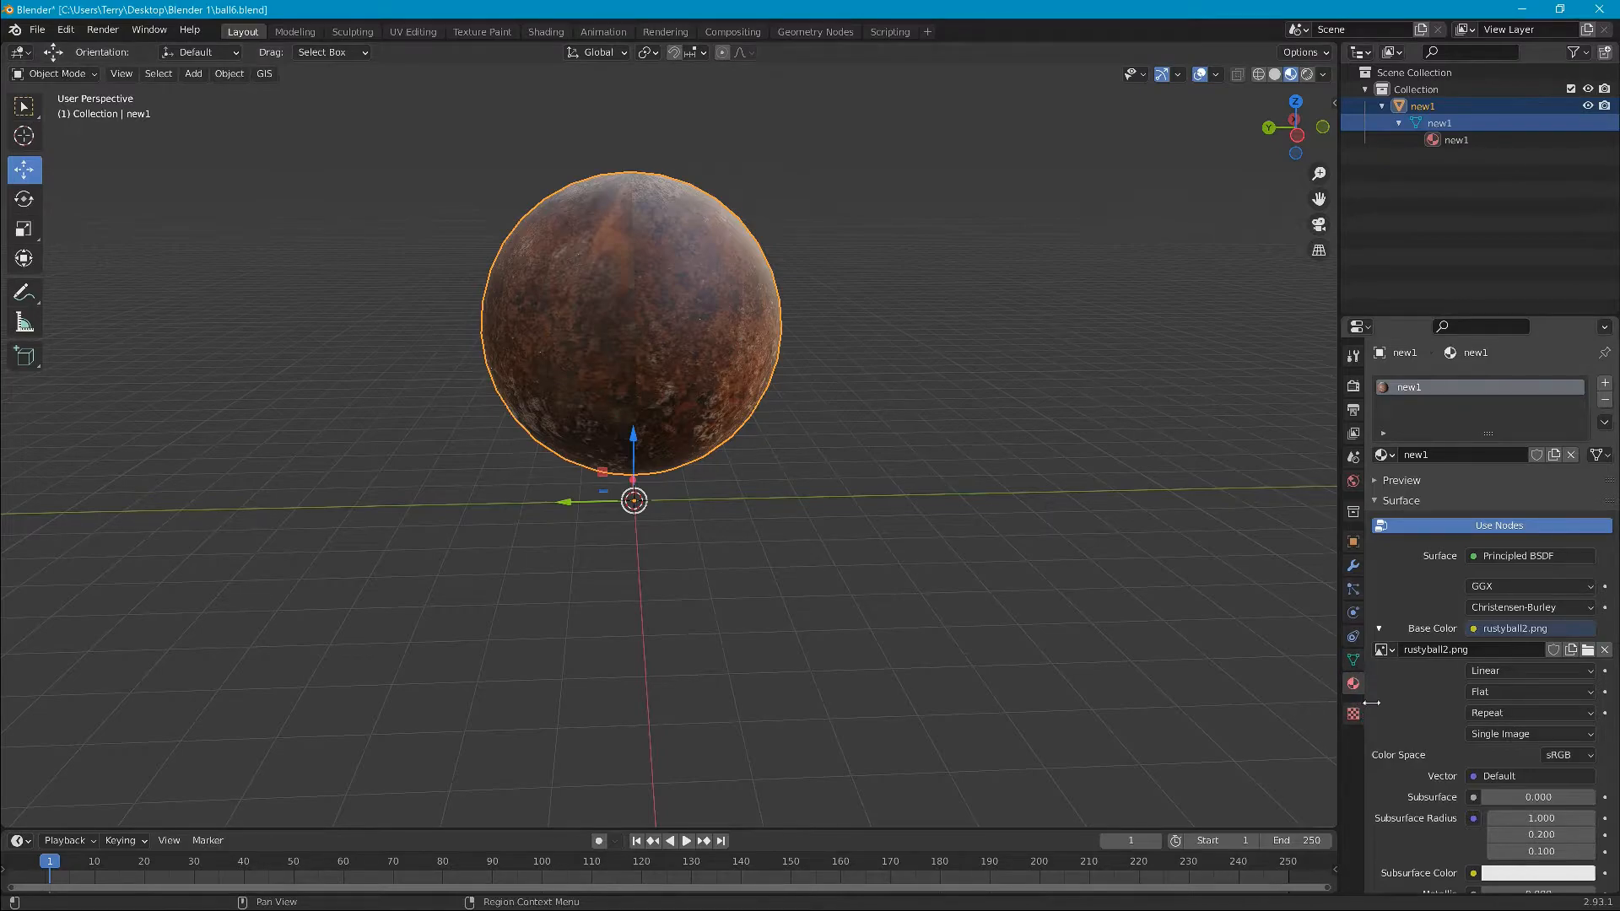
Step: Set the name in the JBeam Properties of the sphere's mesh data to new1
{"action": "left_click", "coordinate": [1353, 661]}
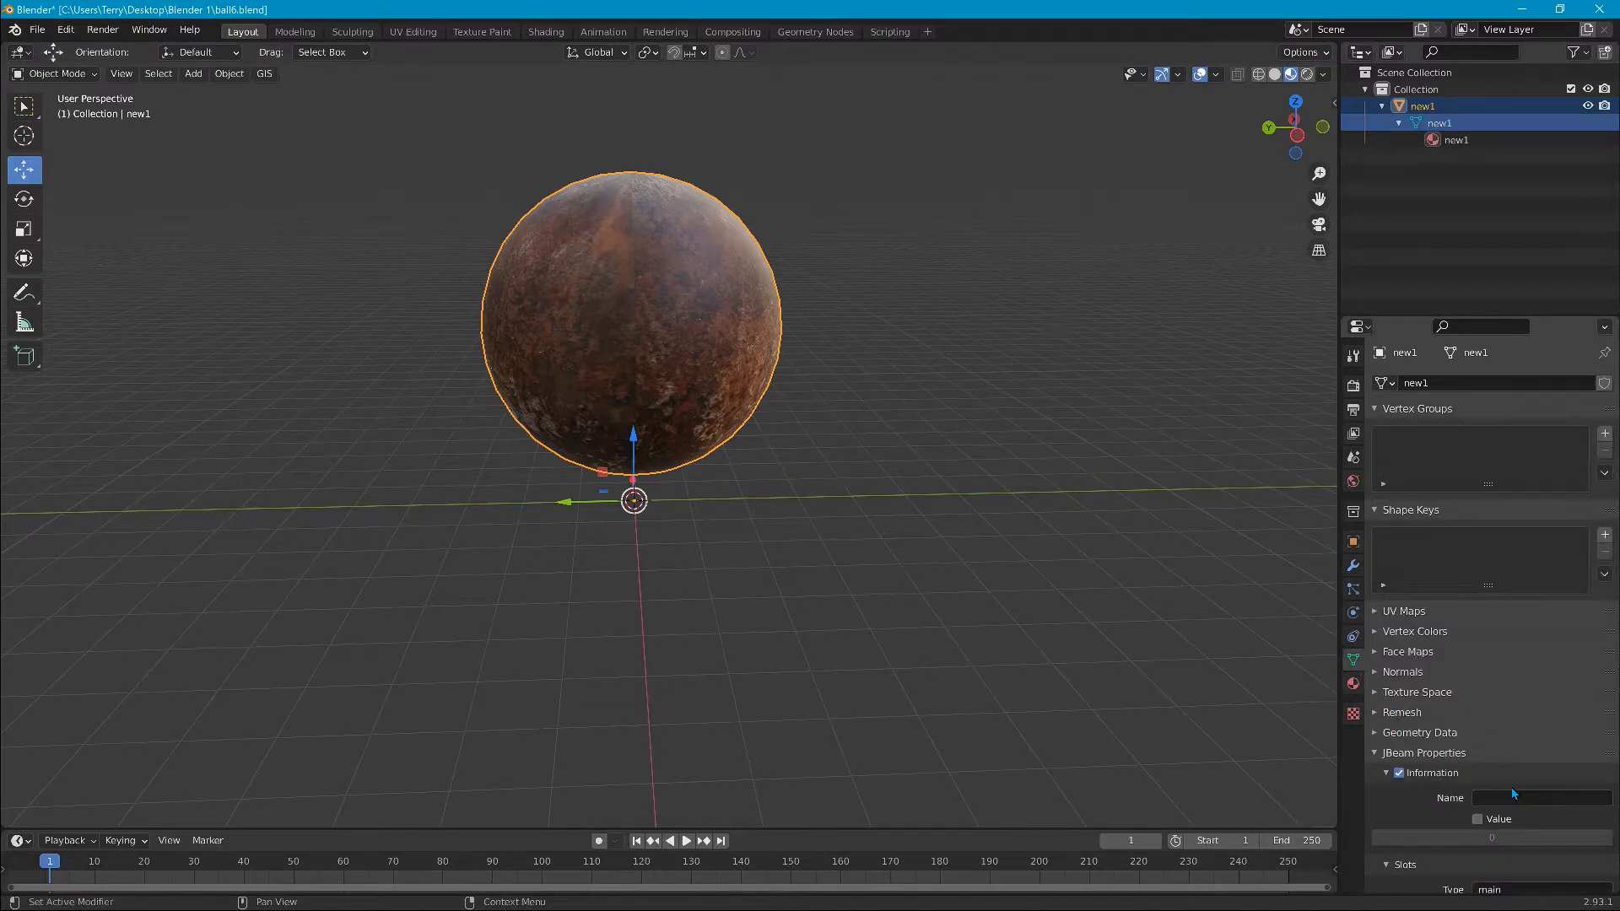
{"action": "scroll", "coordinate": [1513, 793], "scroll_direction": "down", "scroll_amount": 1}
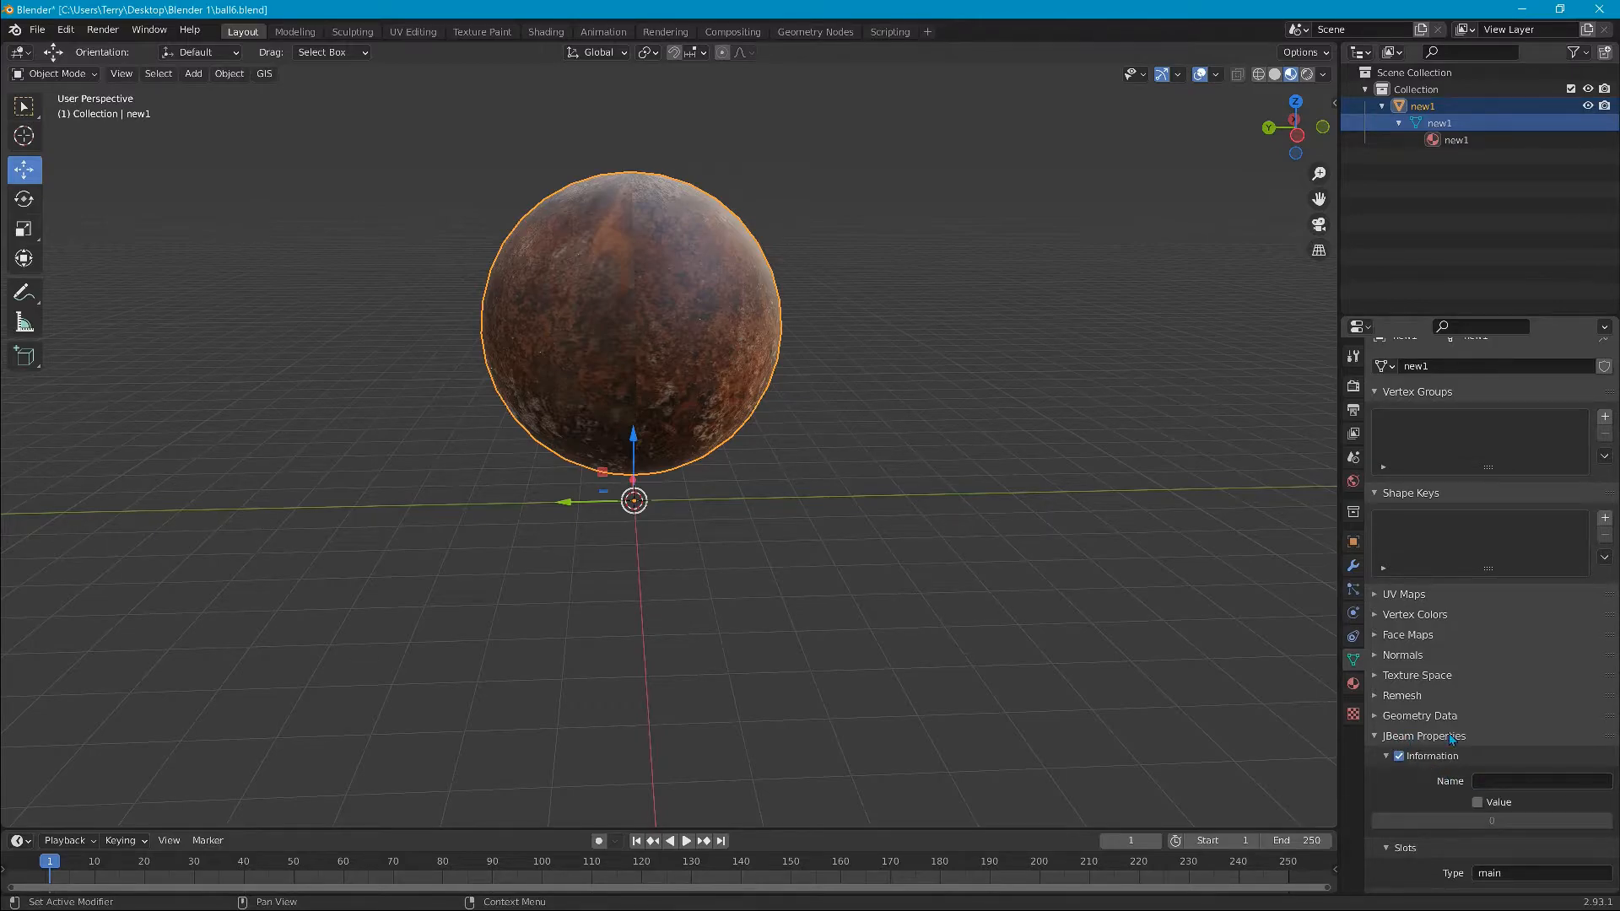
{"action": "left_click", "coordinate": [1510, 782]}
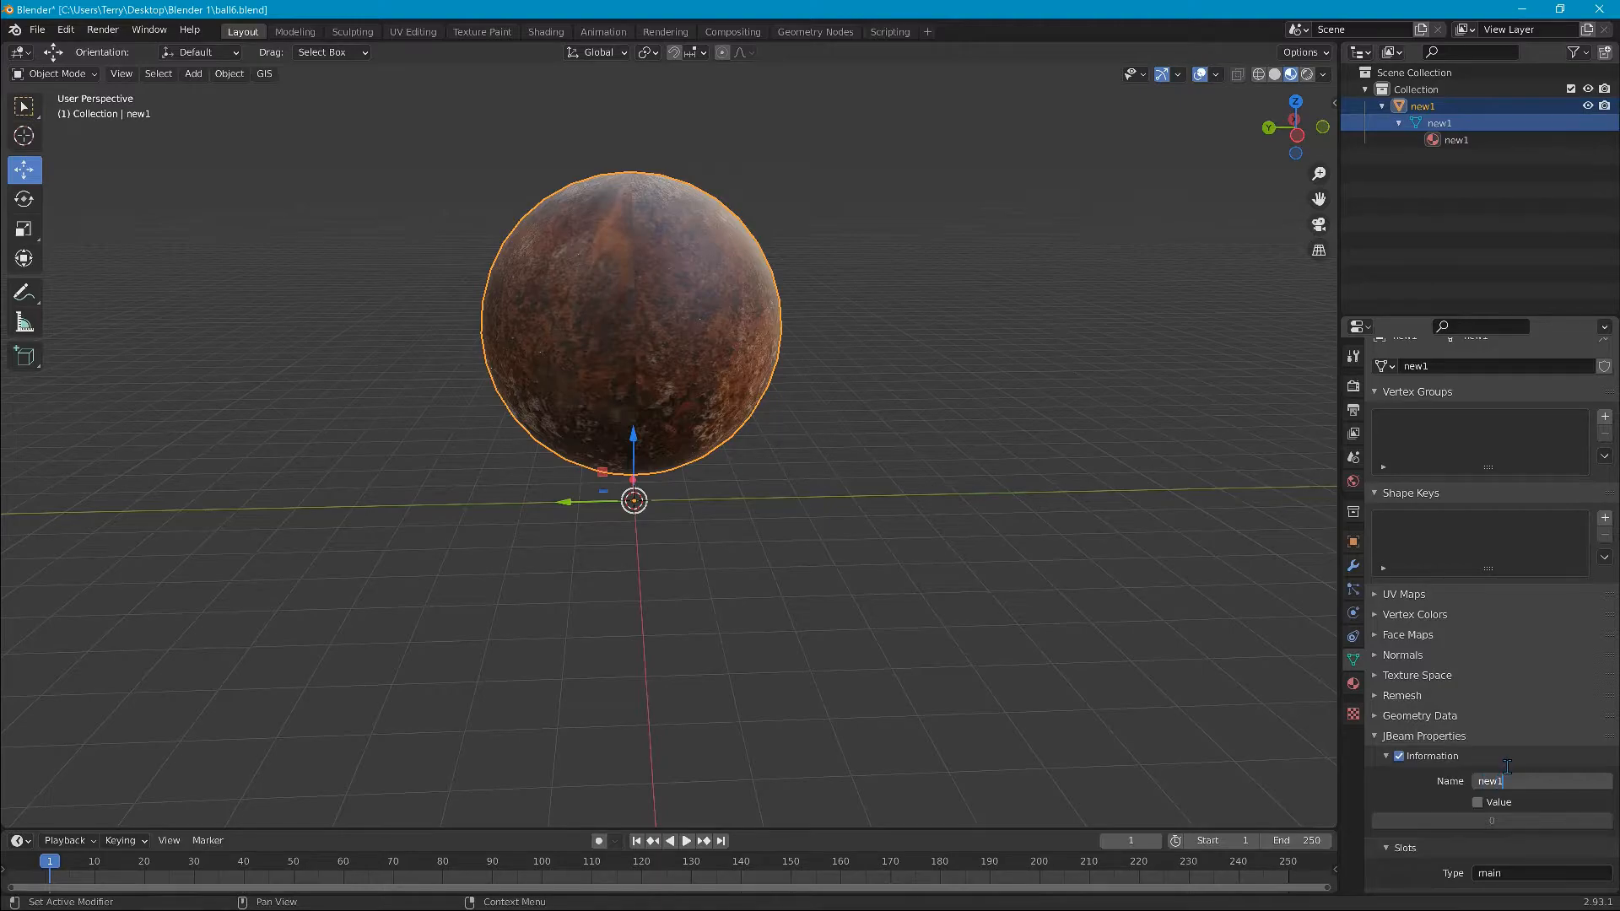
{"action": "key", "text": "Return"}
{"action": "scroll", "coordinate": [1532, 791], "scroll_direction": "down", "scroll_amount": 5}
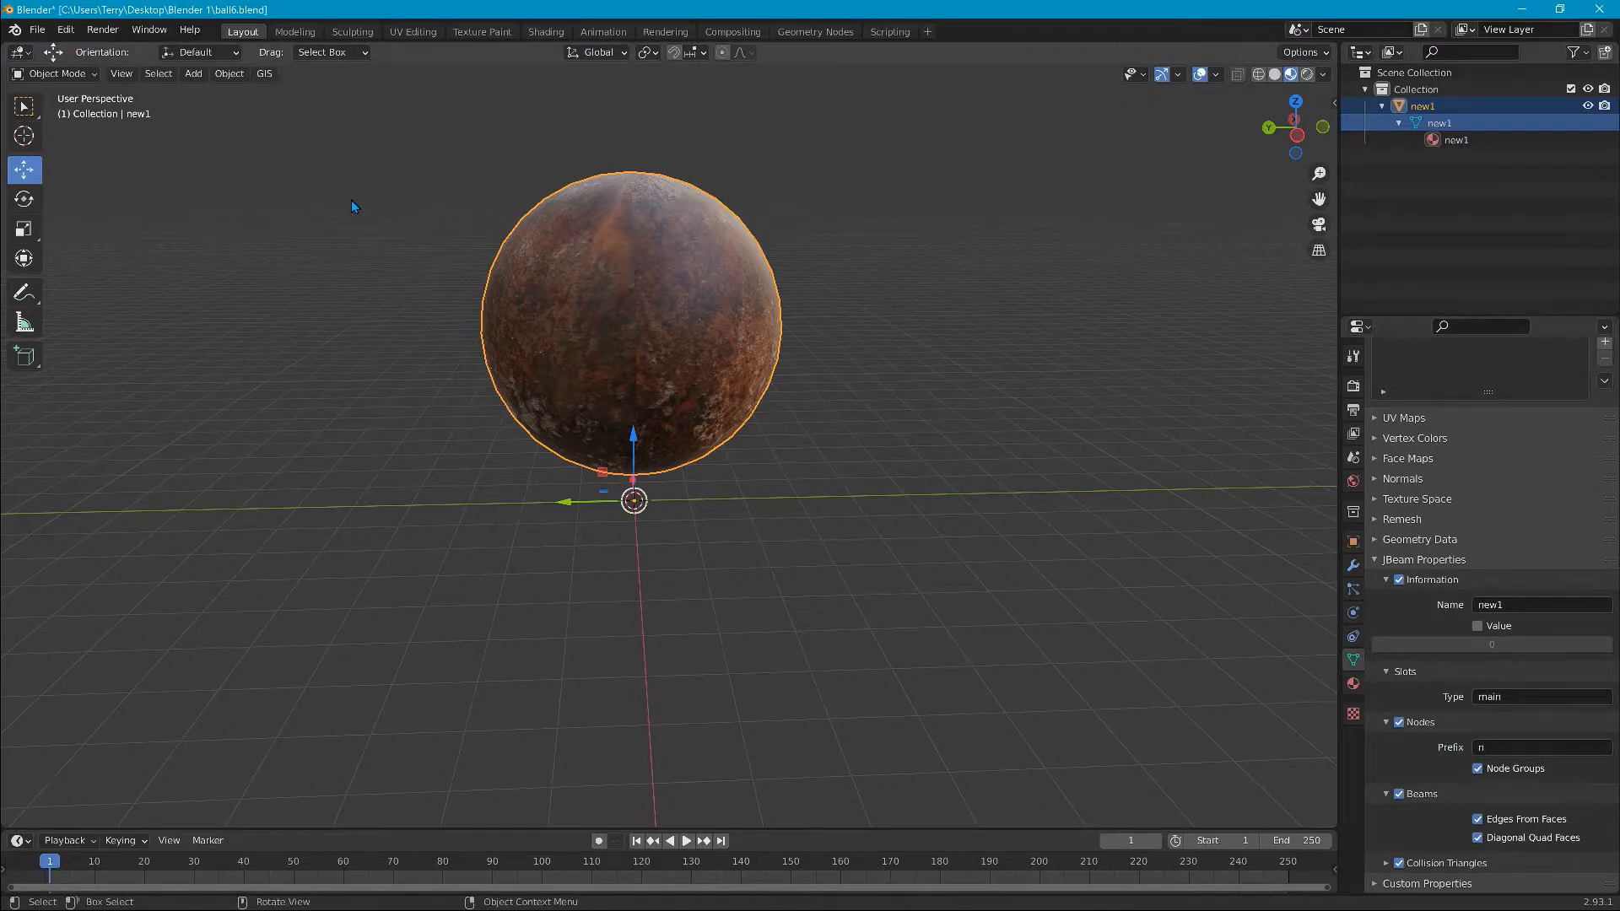
Step: Export the mesh new1 in JBeam (.jbeam) format
{"action": "scroll", "coordinate": [353, 205], "scroll_direction": "up", "scroll_amount": 2}
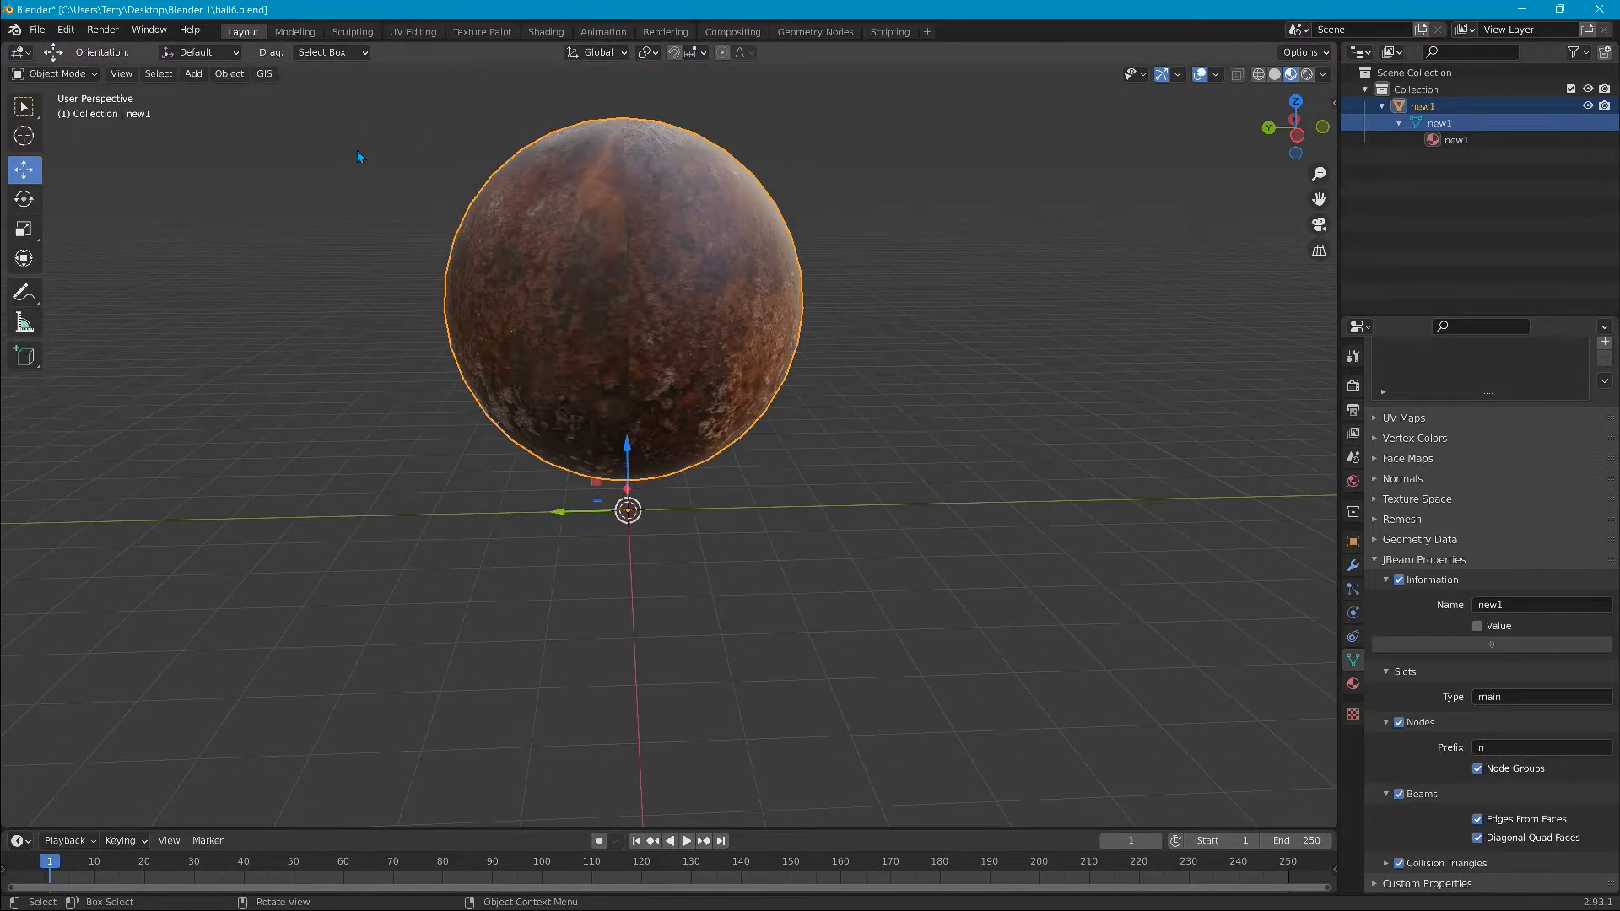
{"action": "left_click", "coordinate": [38, 30]}
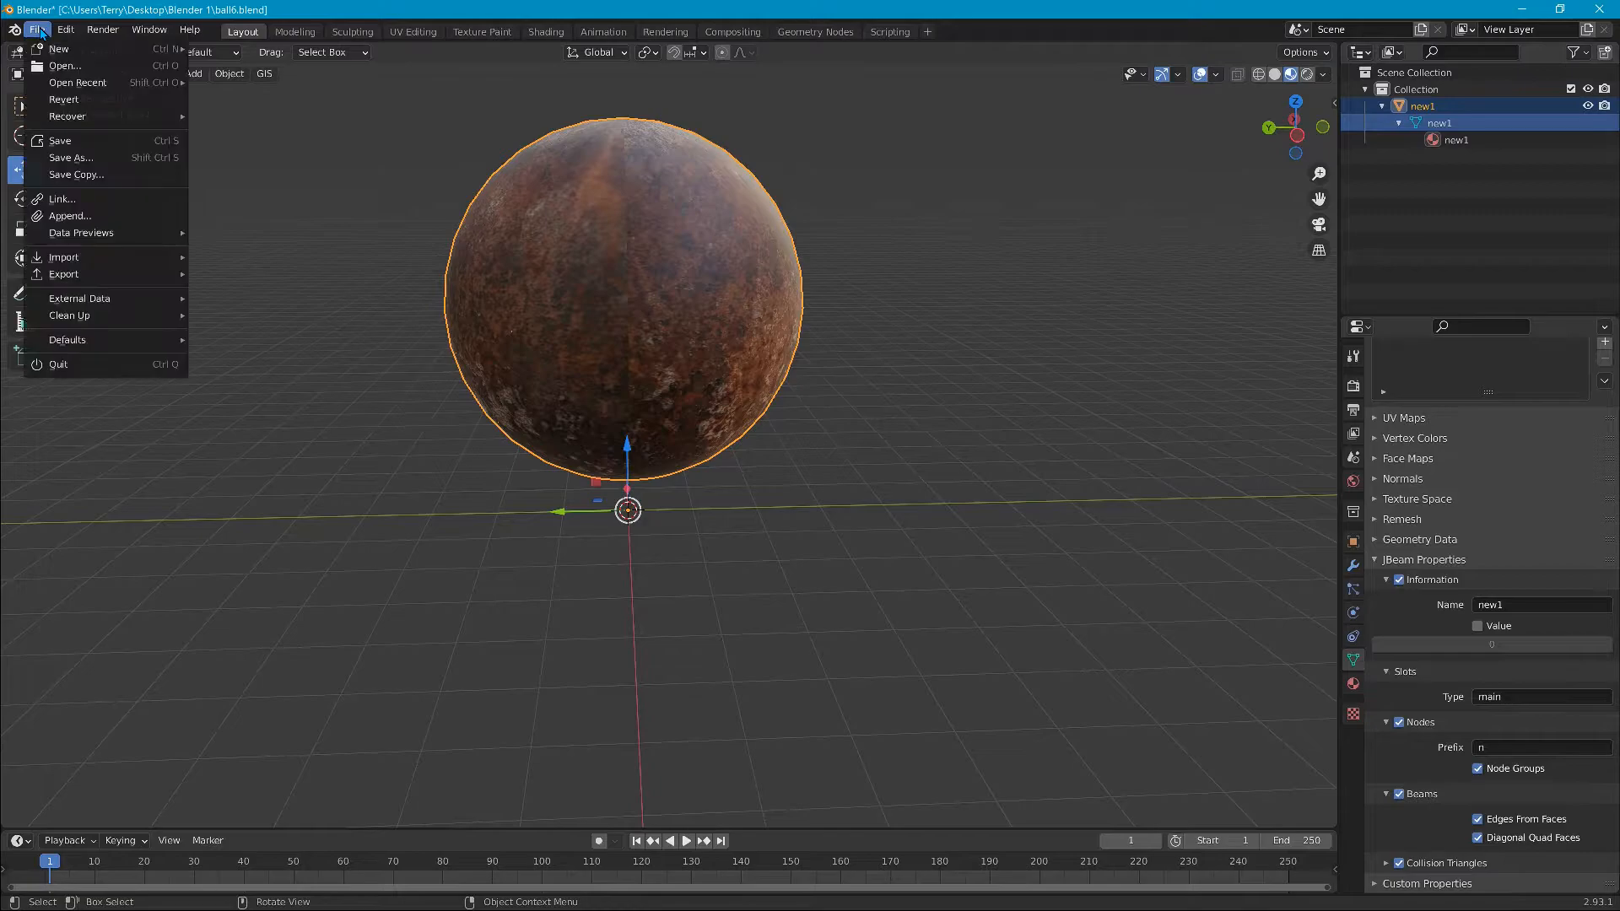
{"action": "mouse_move", "coordinate": [93, 279]}
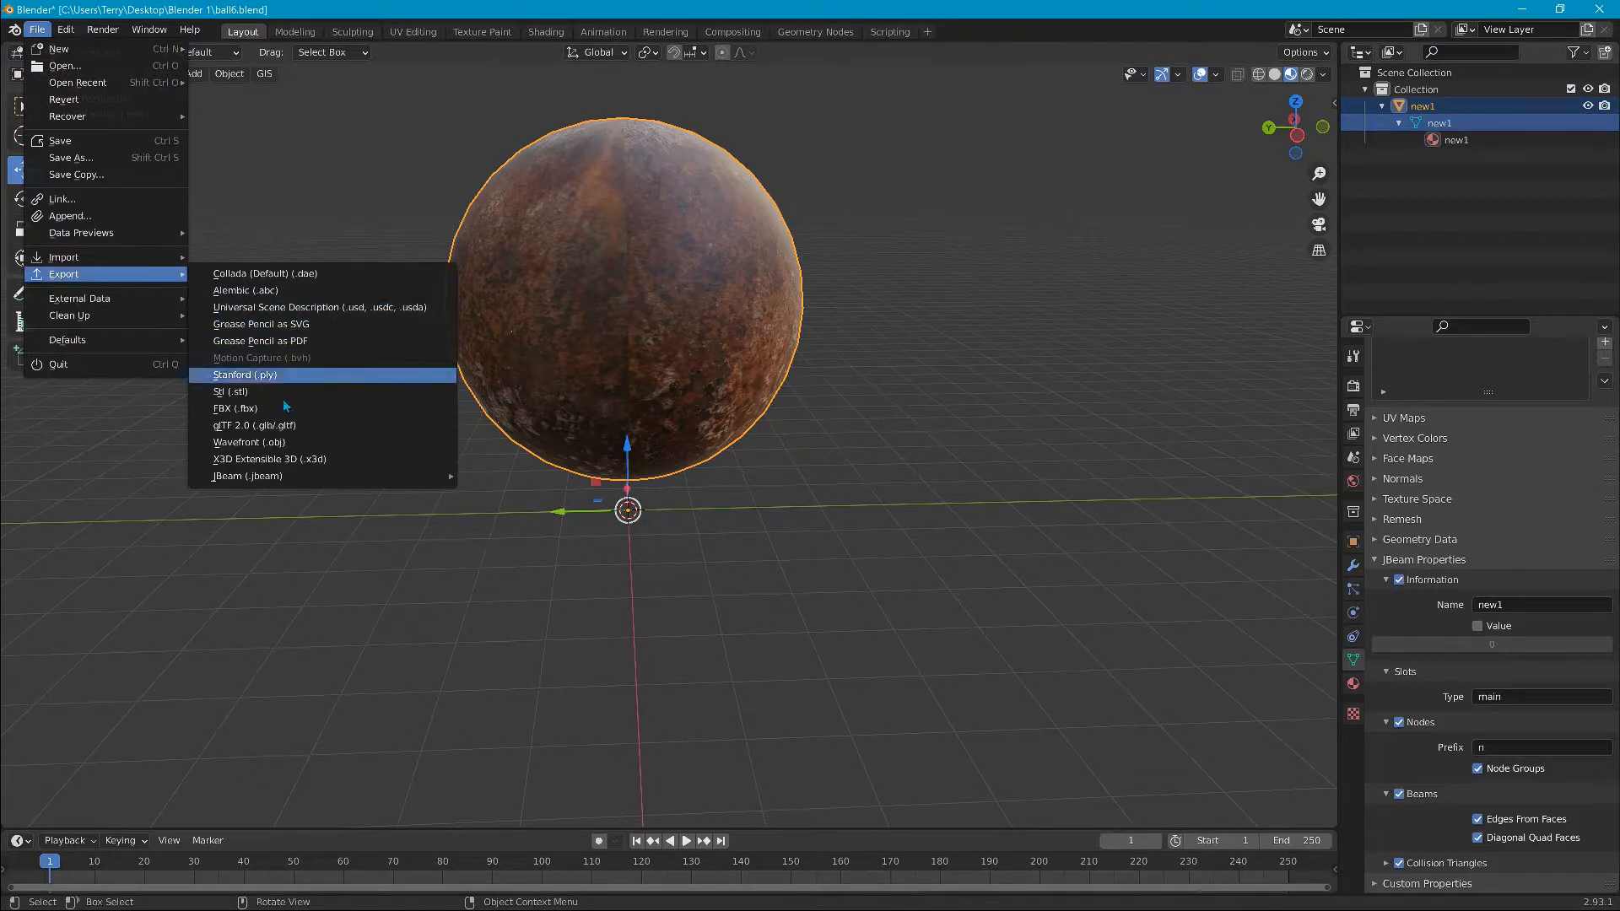
{"action": "mouse_move", "coordinate": [291, 478]}
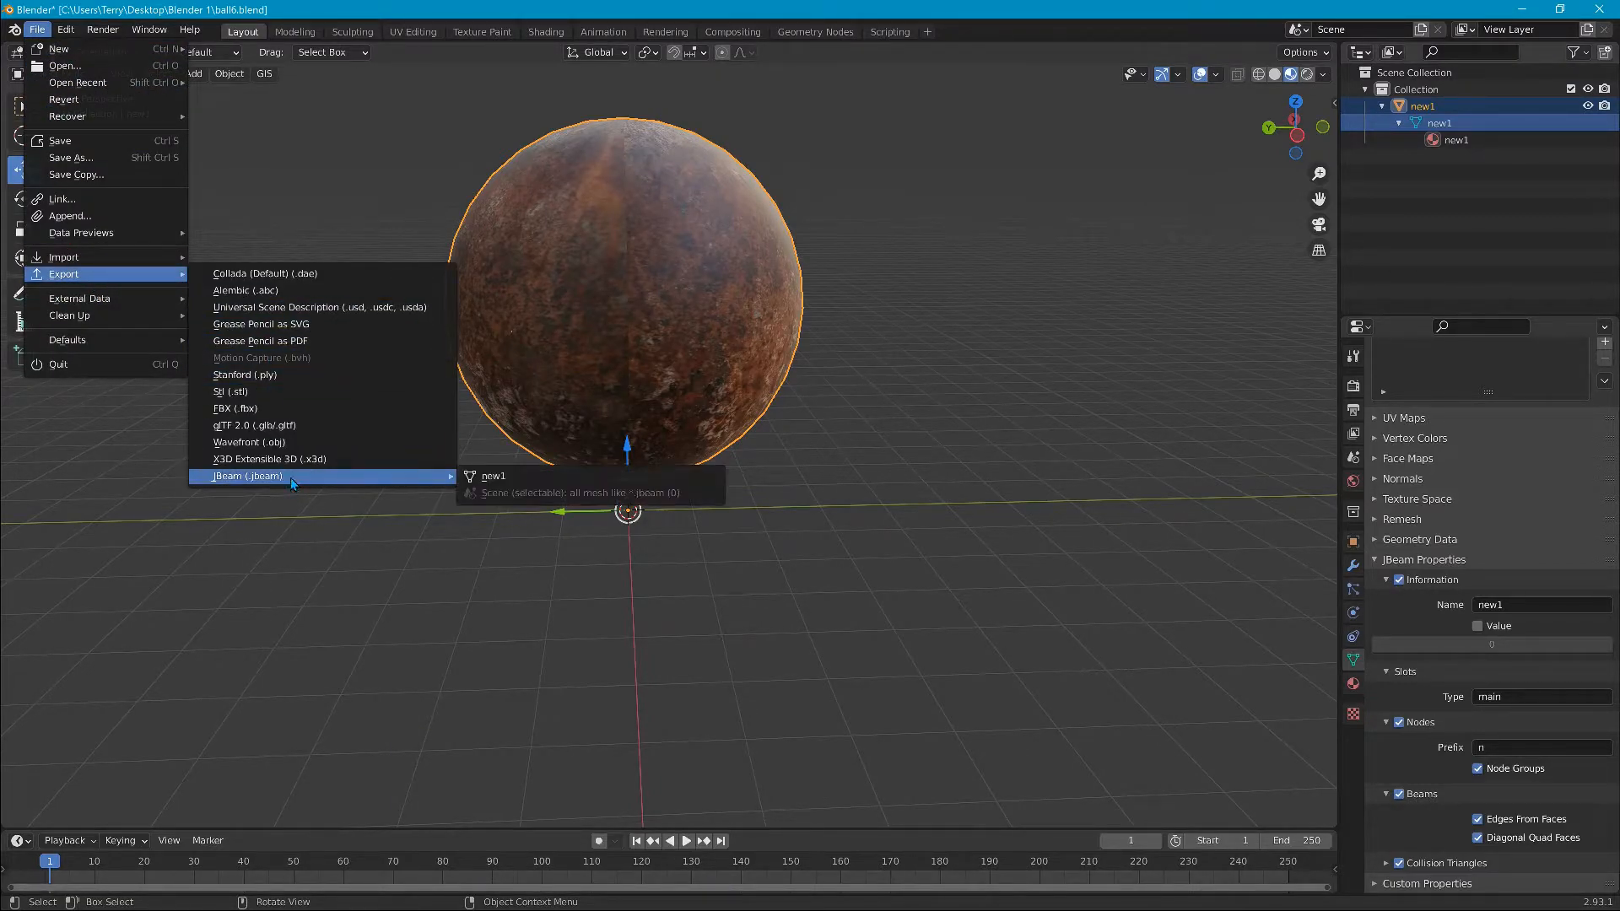
{"action": "left_click", "coordinate": [496, 478]}
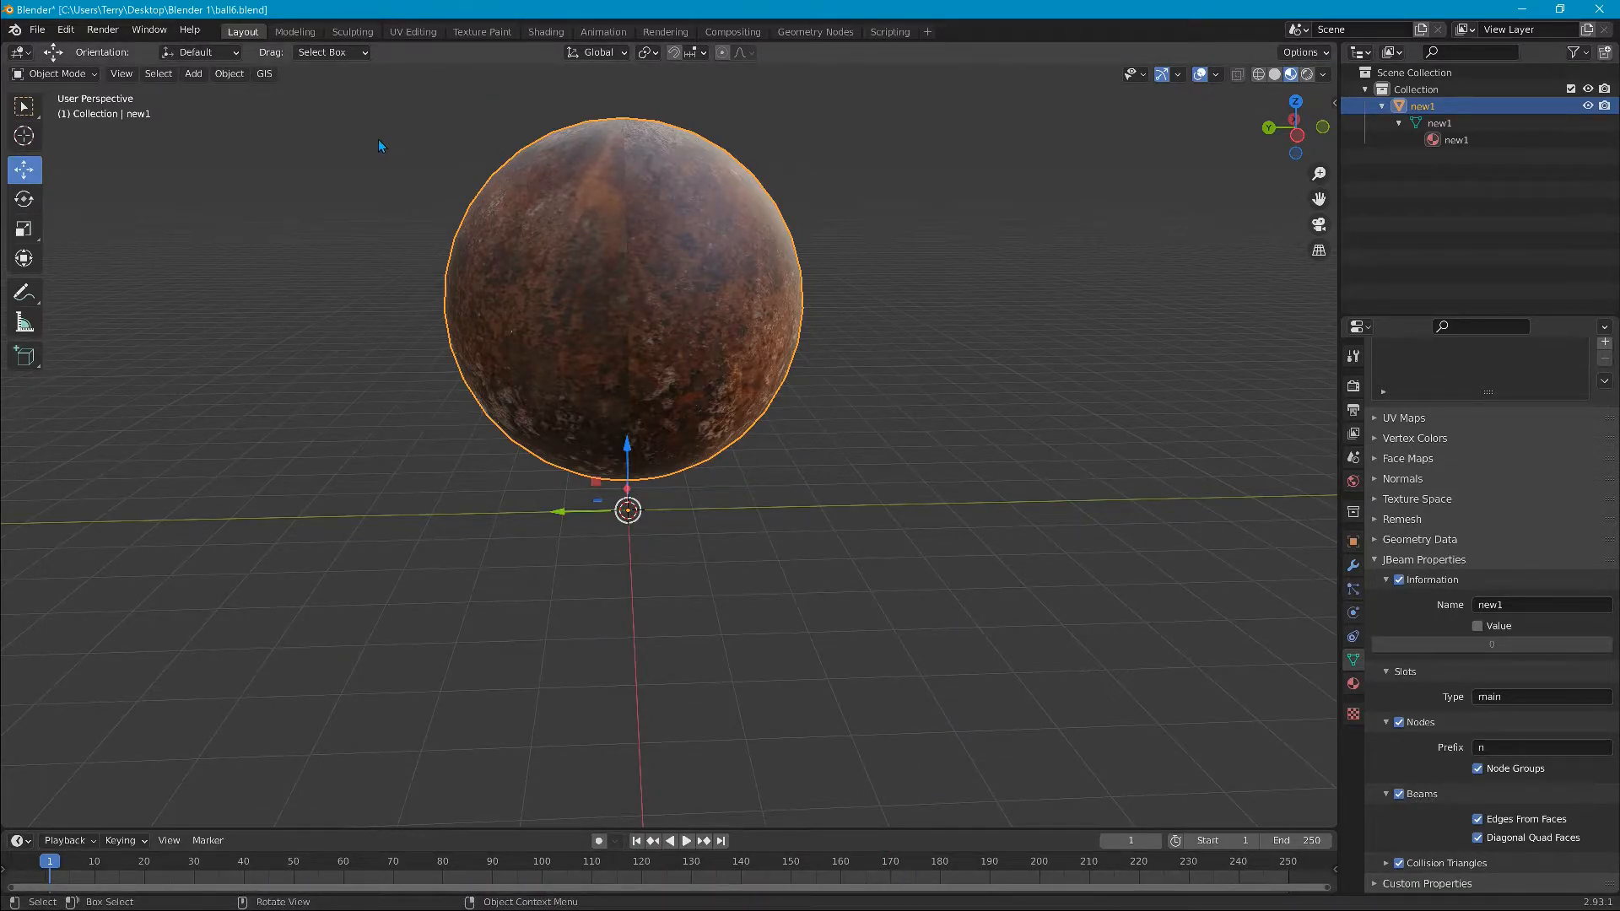
Step: Start a Collada (.dae) export and browse to the new1 folder inside the mod's Vehicles folder
{"action": "left_click", "coordinate": [37, 29]}
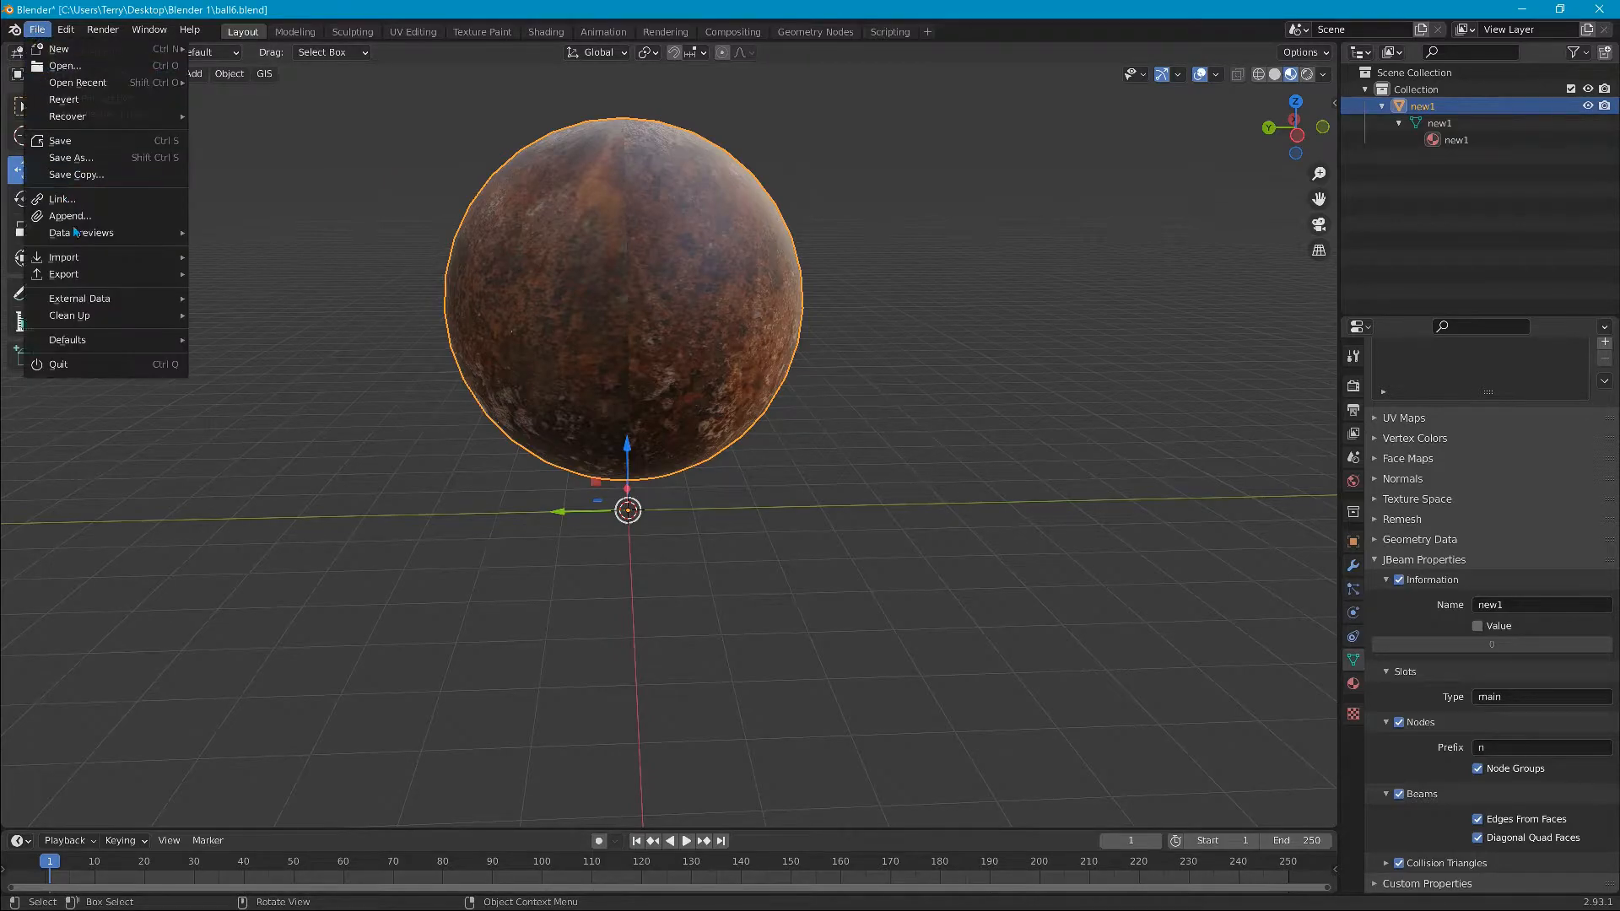
{"action": "mouse_move", "coordinate": [105, 273]}
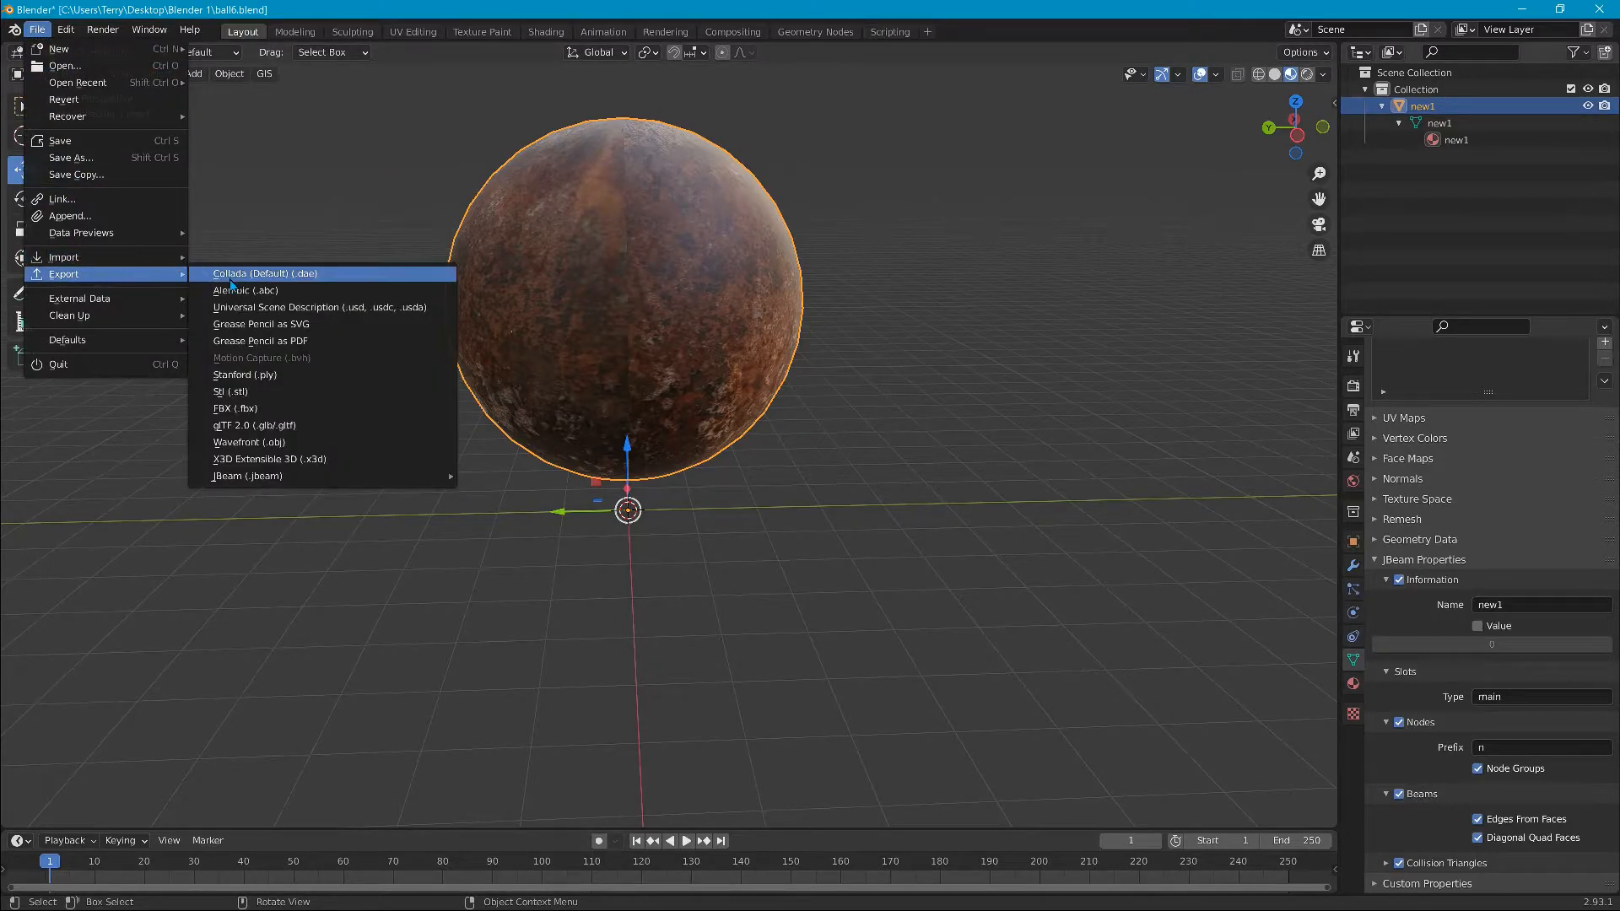
{"action": "left_click", "coordinate": [264, 275]}
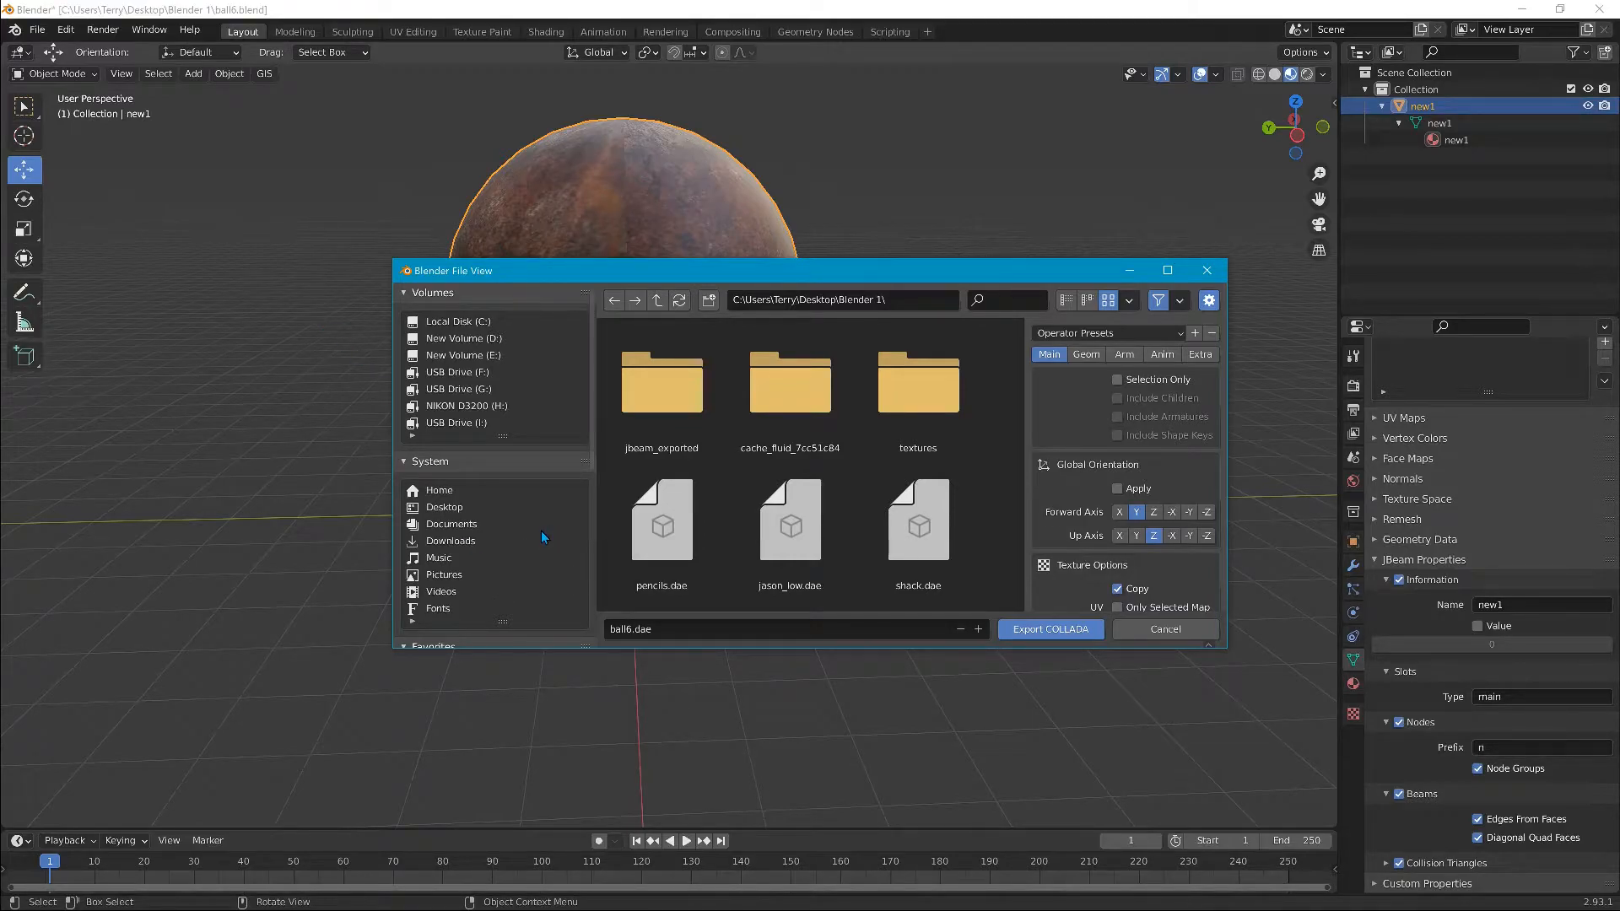
{"action": "scroll", "coordinate": [538, 532], "scroll_direction": "down", "scroll_amount": 5}
{"action": "scroll", "coordinate": [539, 529], "scroll_direction": "down", "scroll_amount": 4}
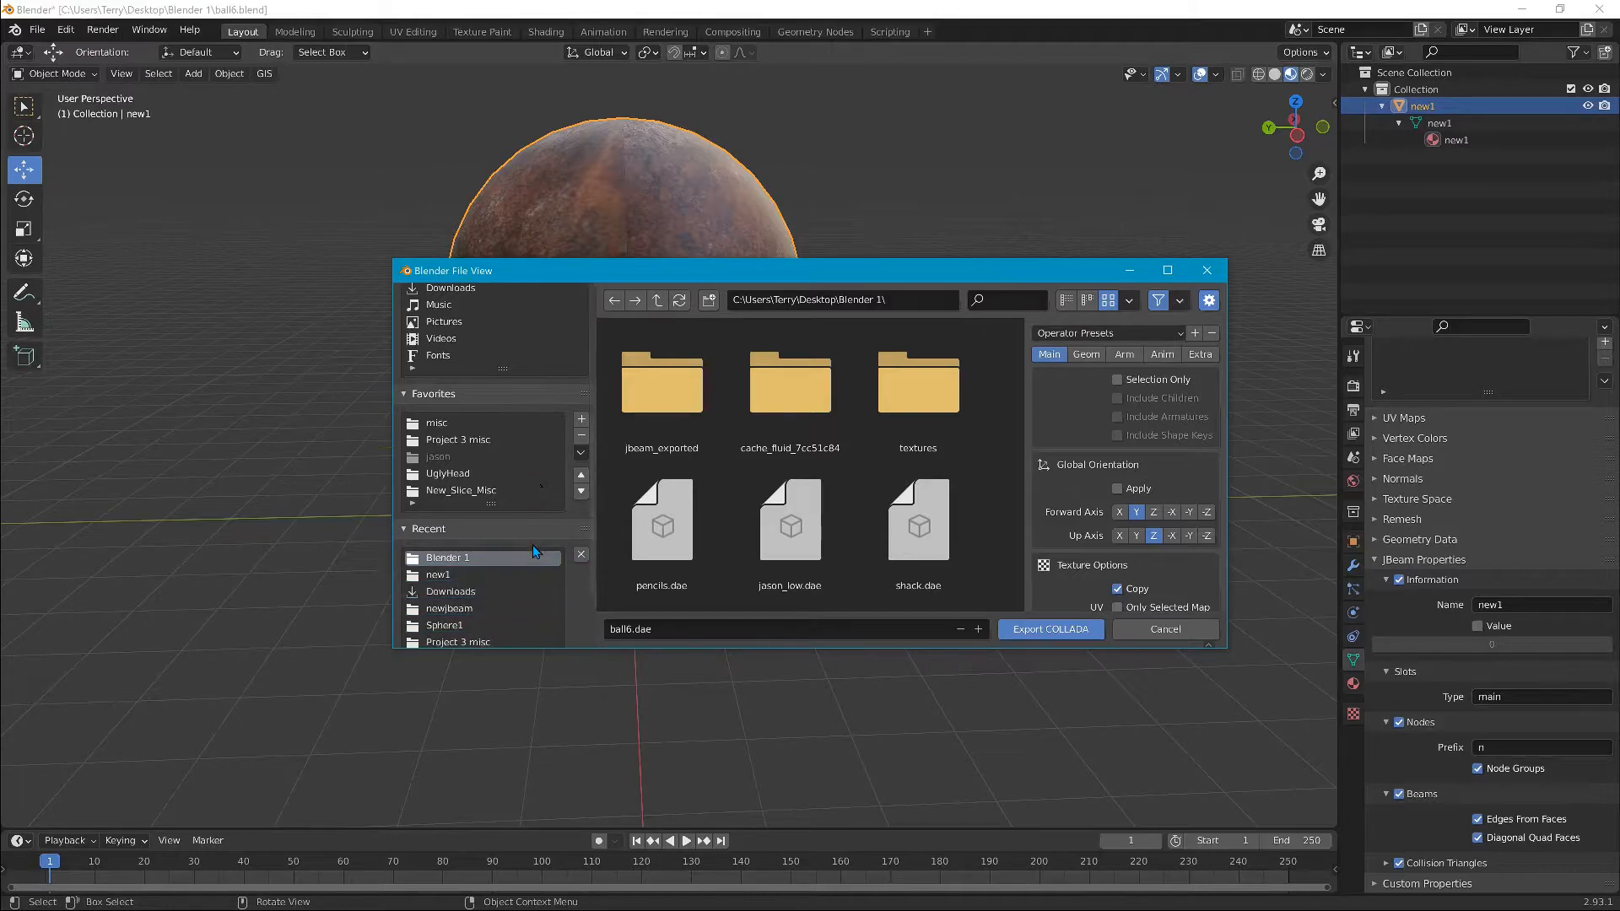
{"action": "scroll", "coordinate": [533, 545], "scroll_direction": "down", "scroll_amount": 1}
{"action": "left_click", "coordinate": [442, 541]}
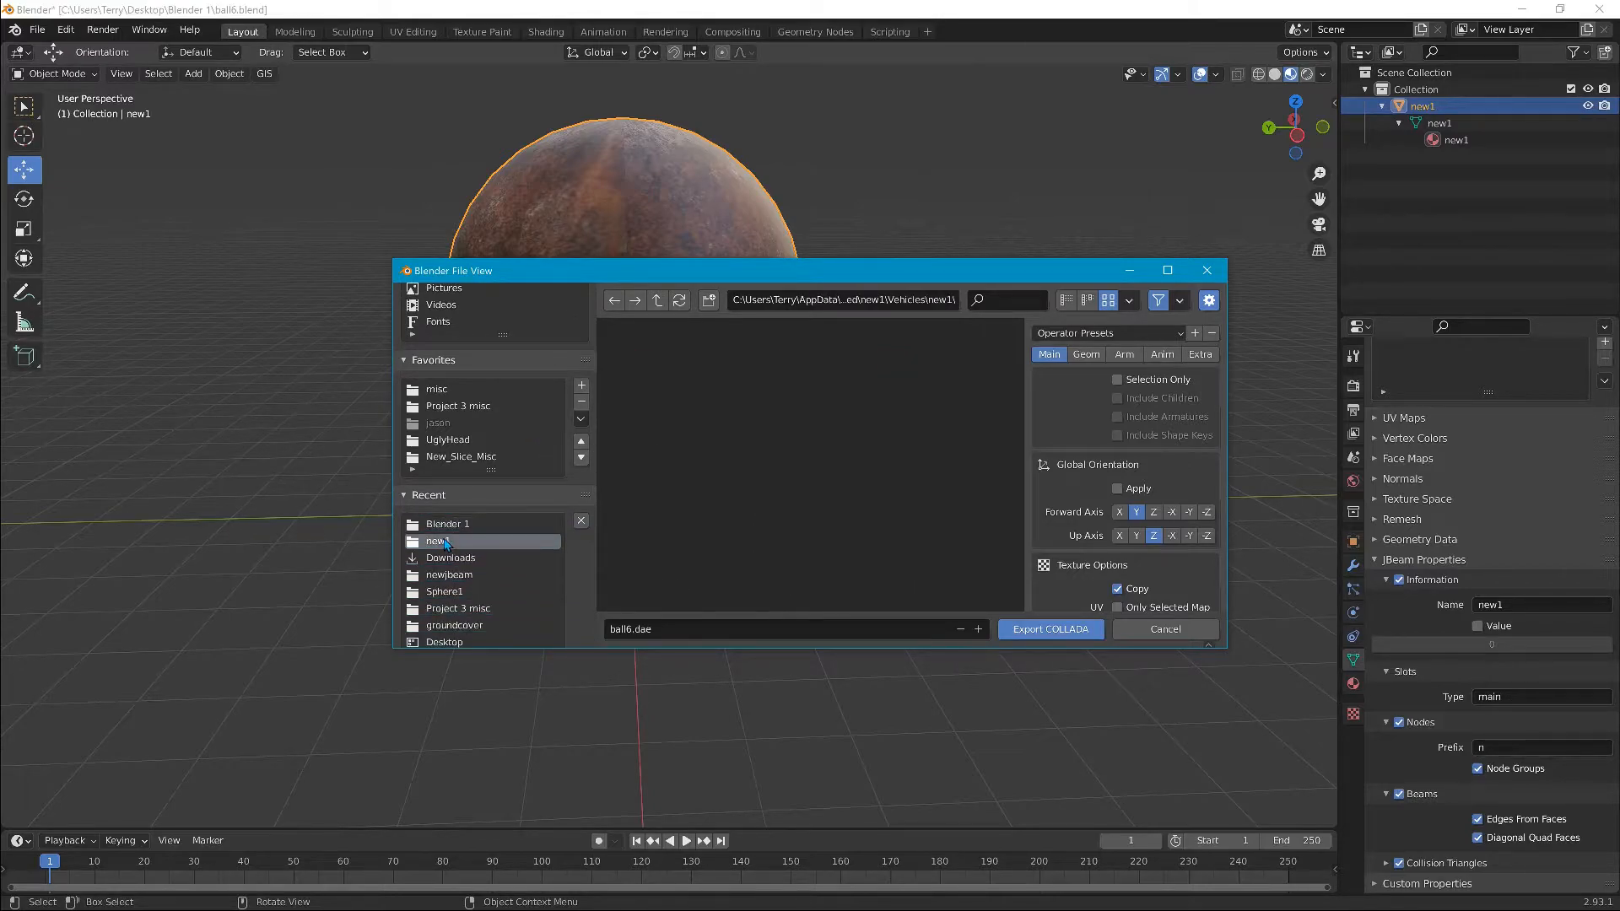
{"action": "double_click", "coordinate": [655, 301]}
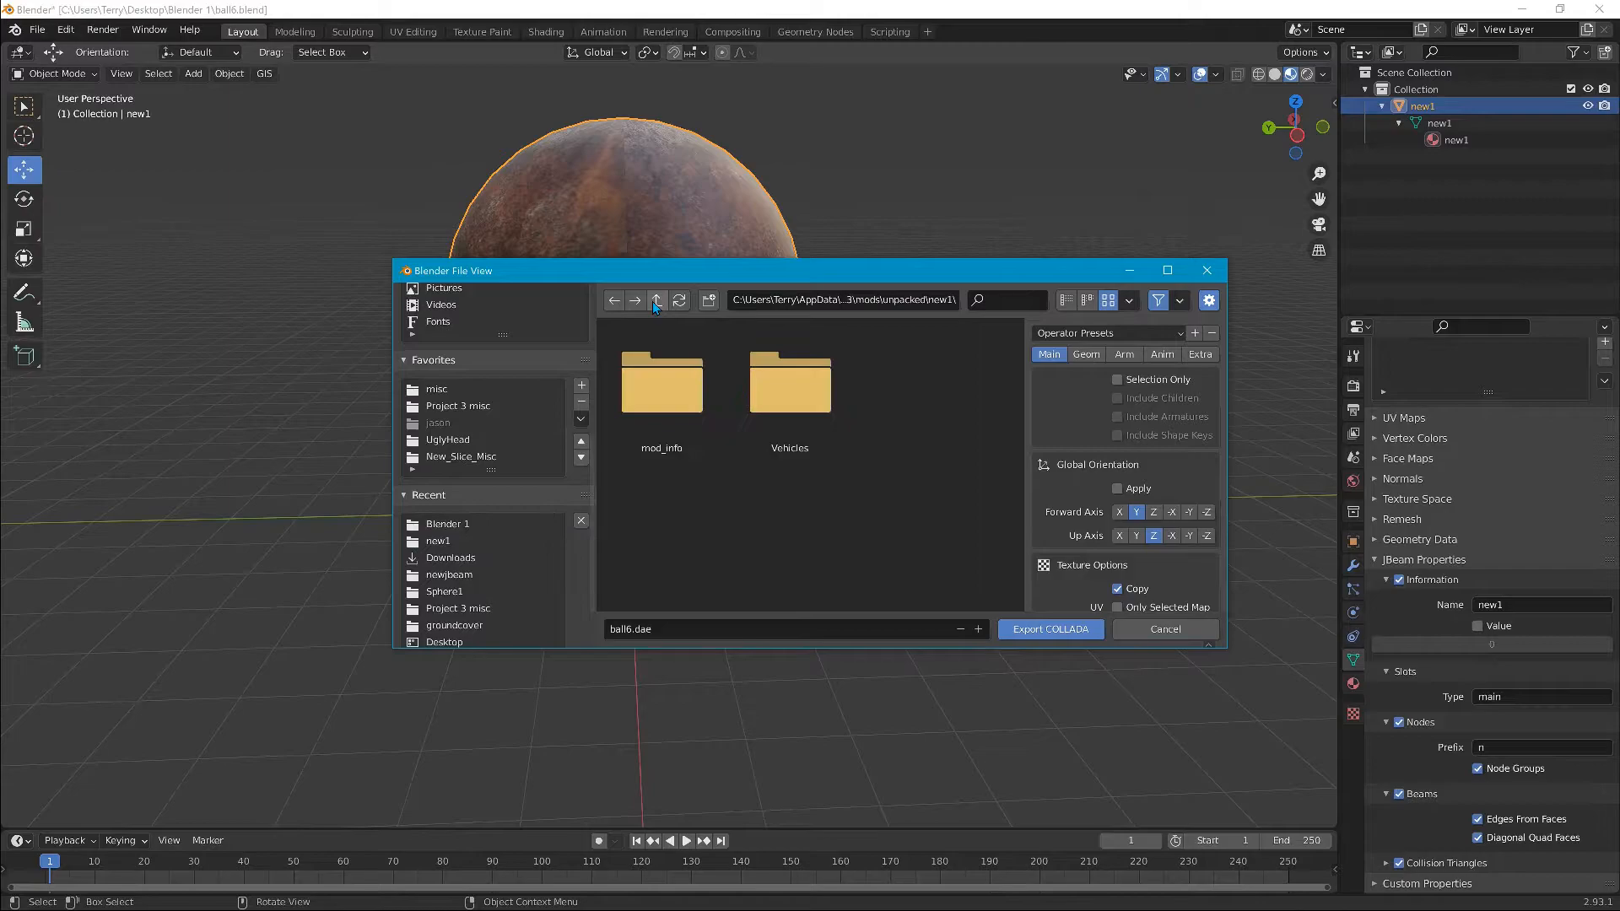
{"action": "double_click", "coordinate": [807, 394]}
{"action": "double_click", "coordinate": [681, 393]}
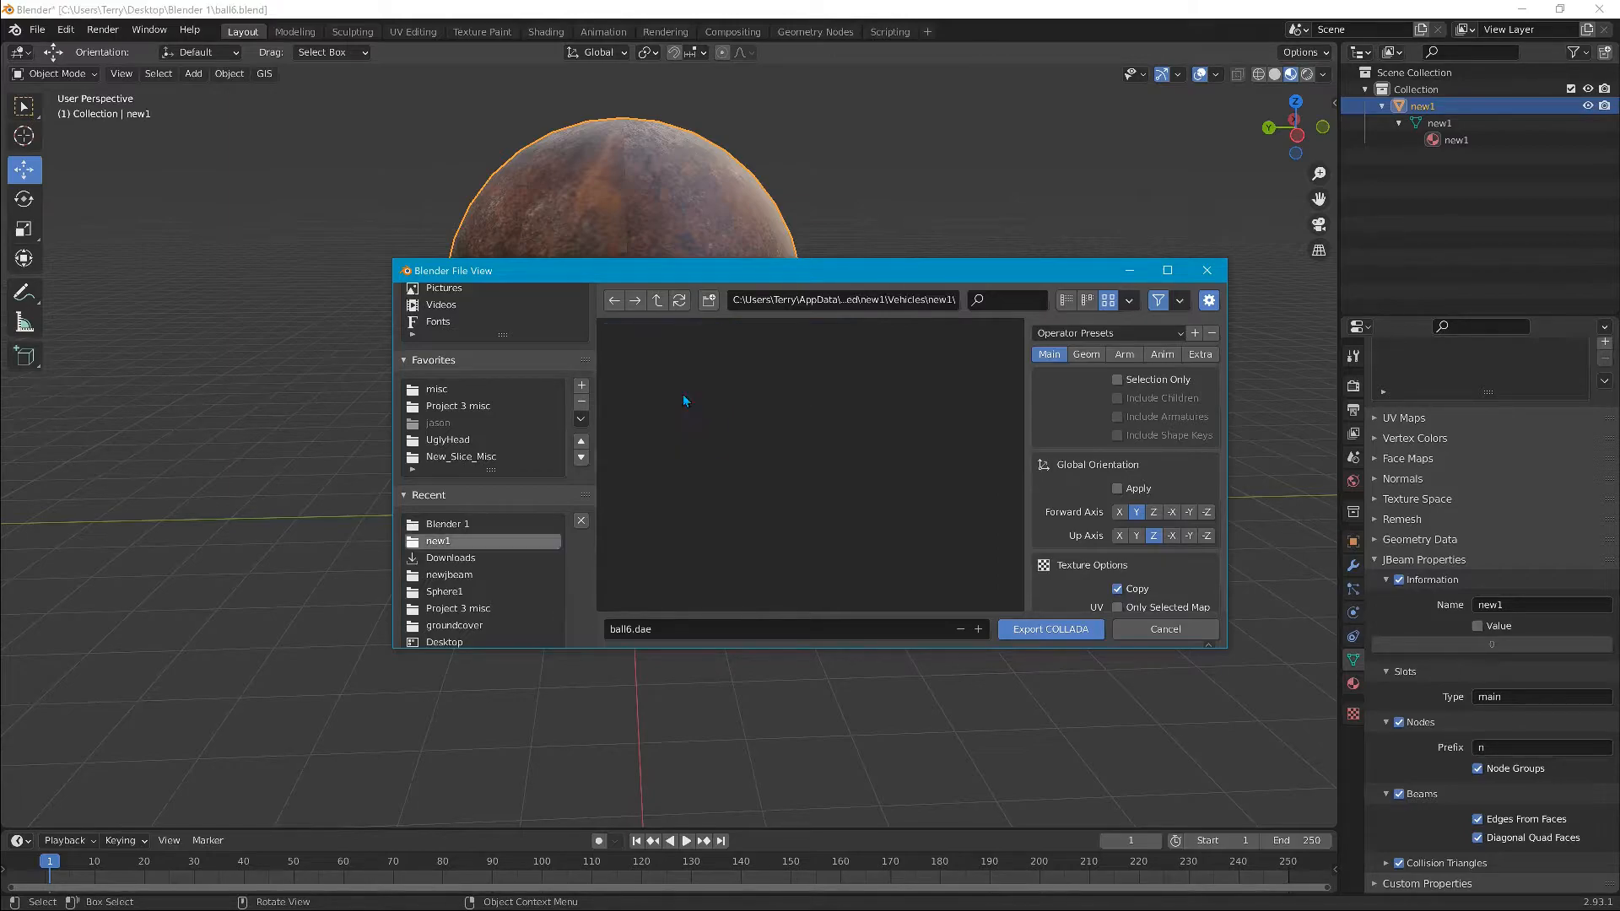
Step: Name the Collada file new1 and export it to the mod's Vehicles\new1 folder
{"action": "left_click", "coordinate": [634, 632]}
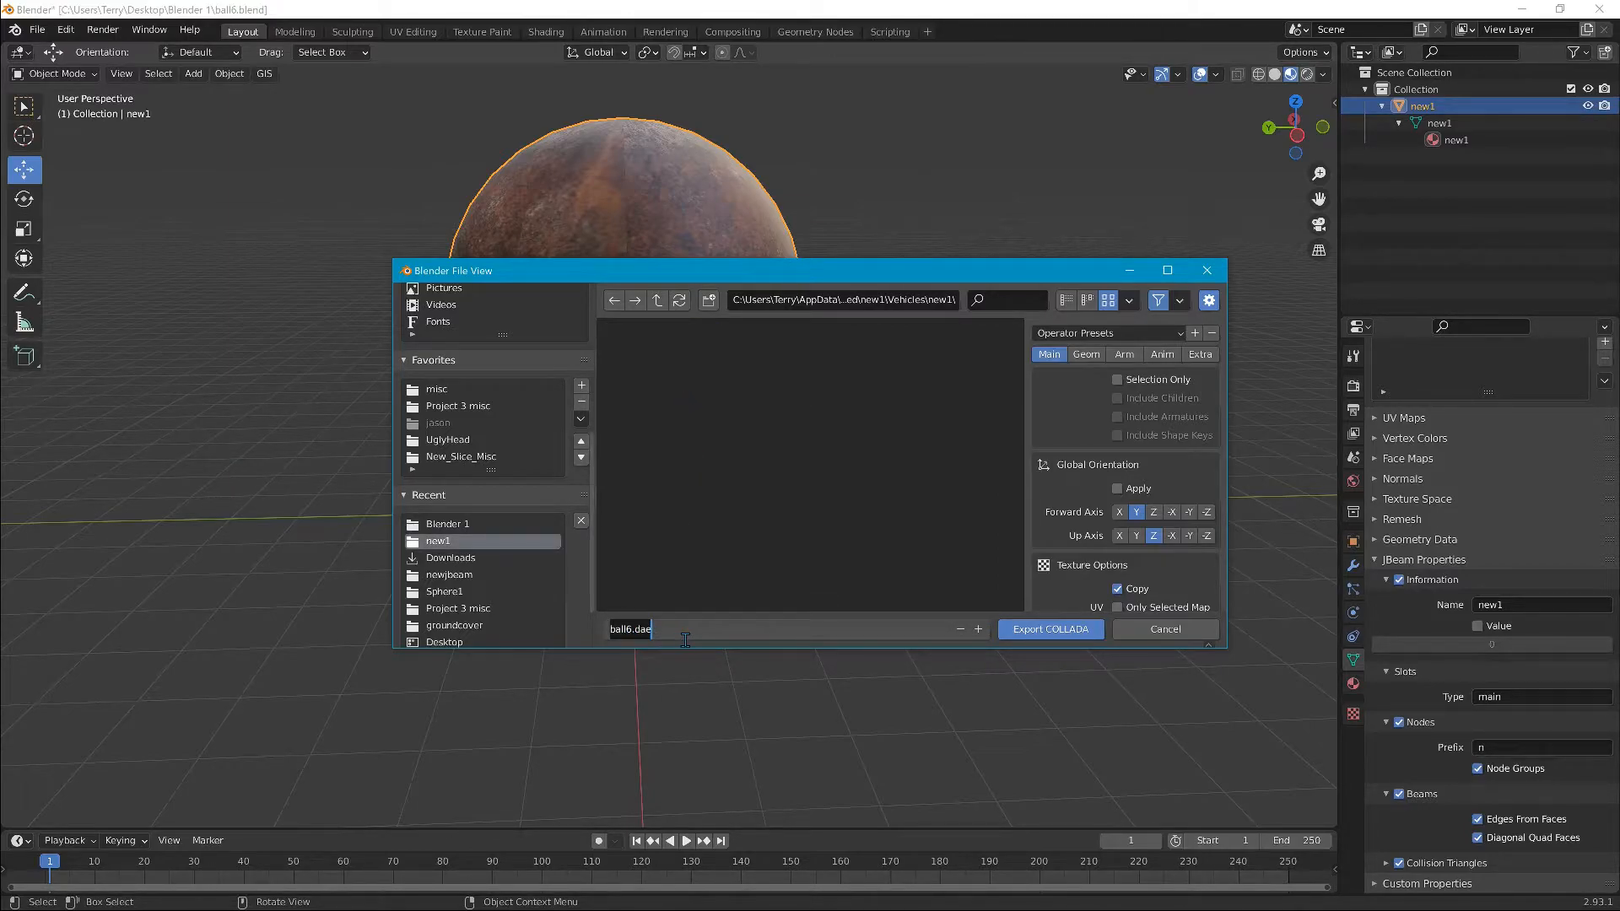
{"action": "type", "text": "new1"}
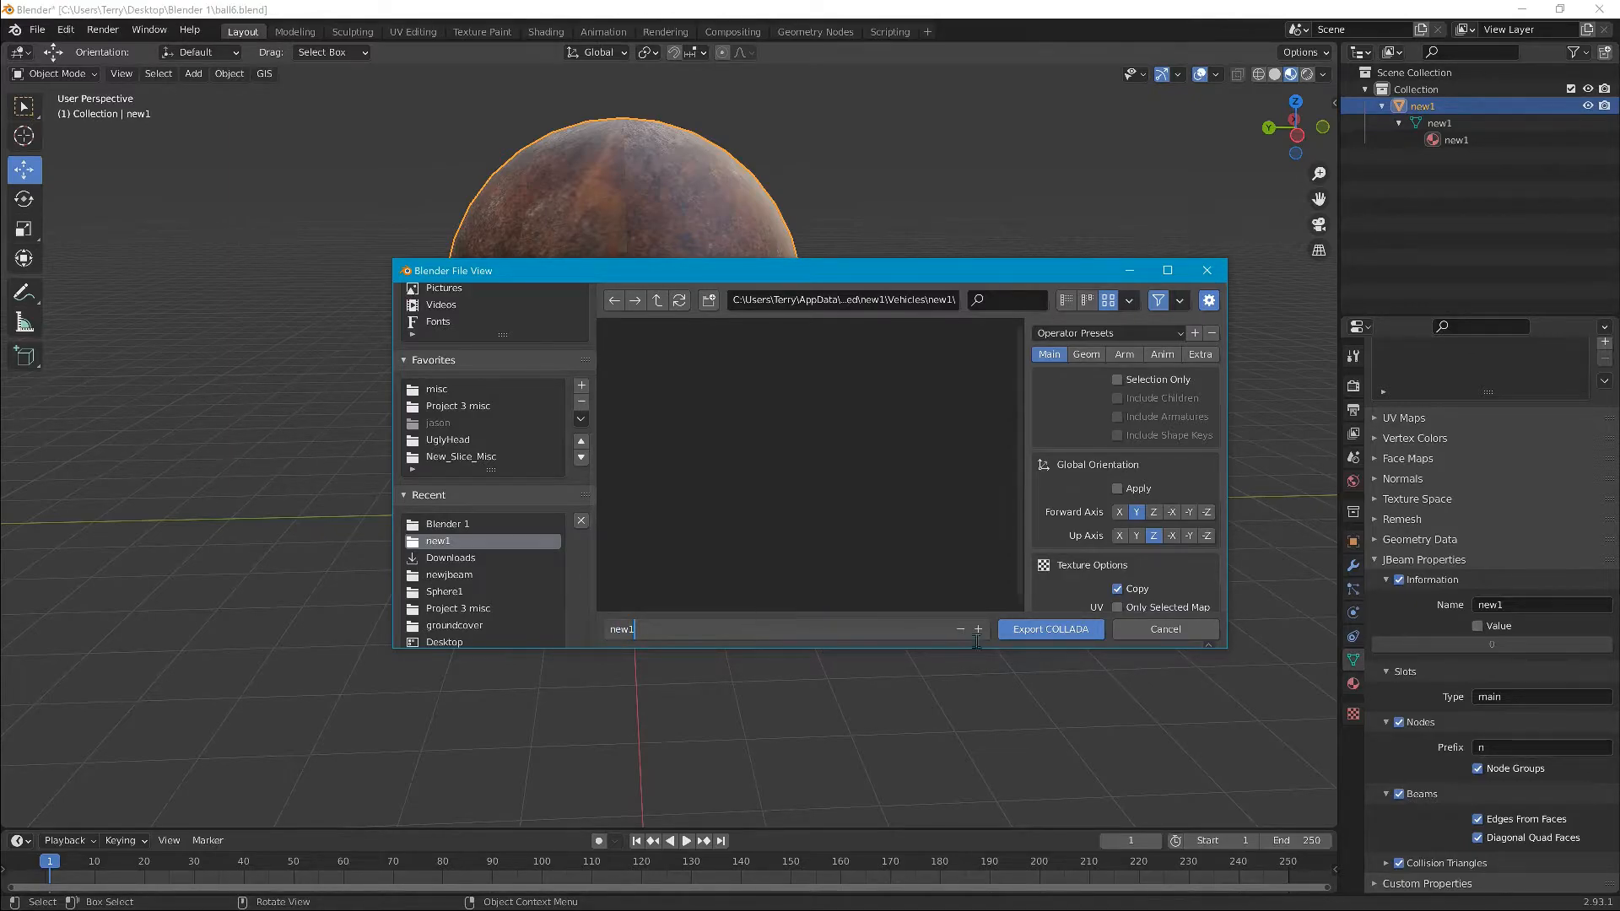
{"action": "left_click", "coordinate": [1059, 635]}
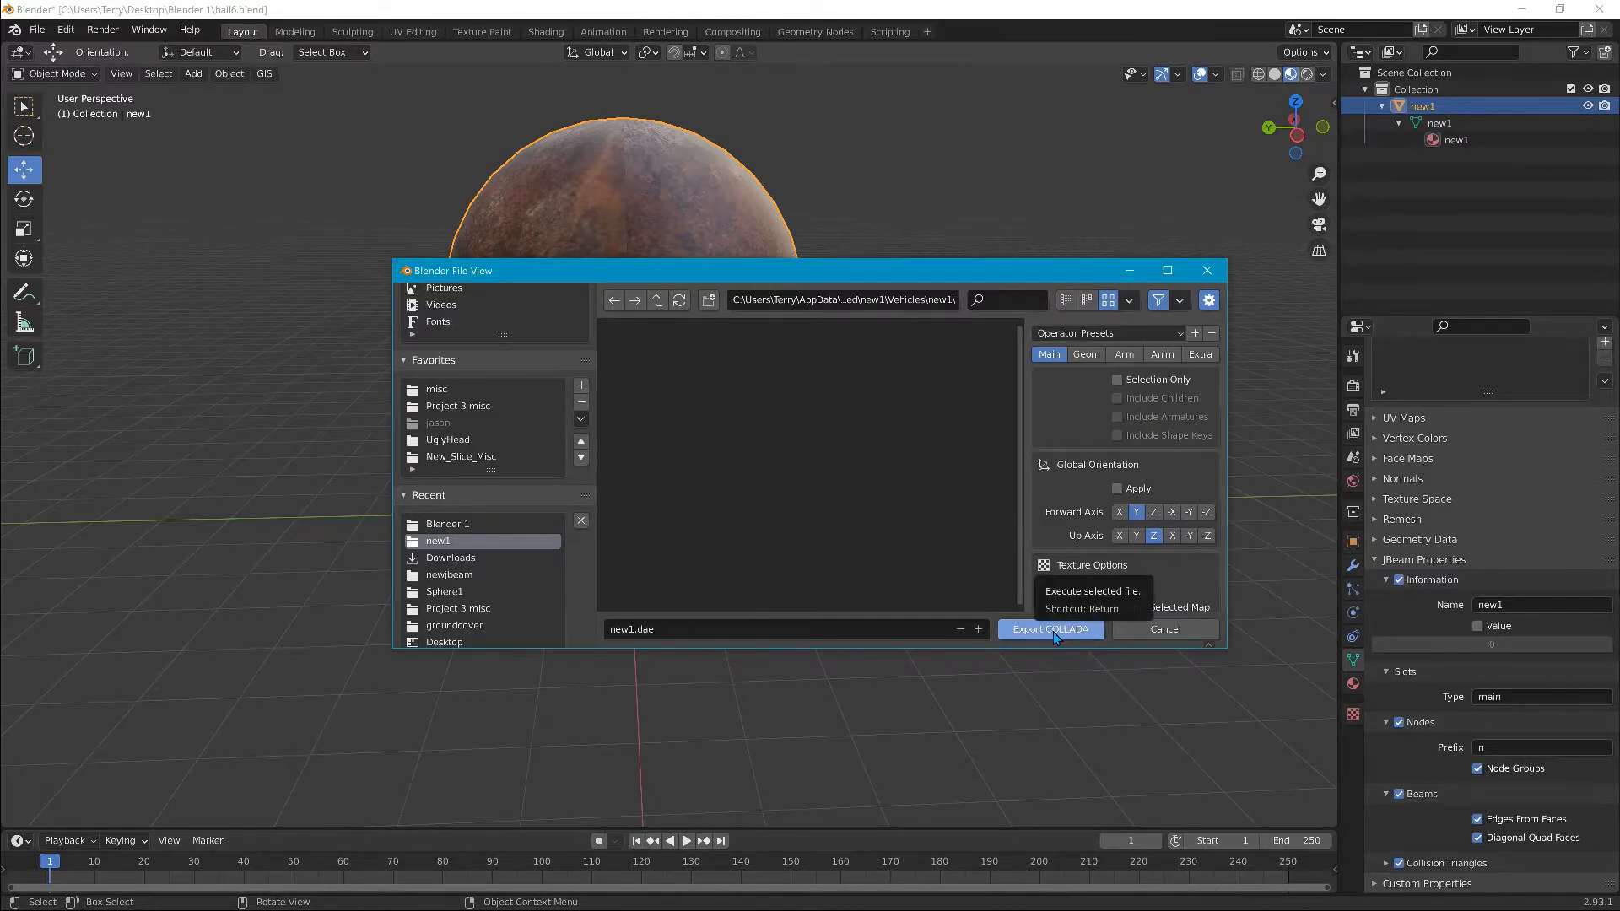
{"action": "left_click", "coordinate": [1055, 634]}
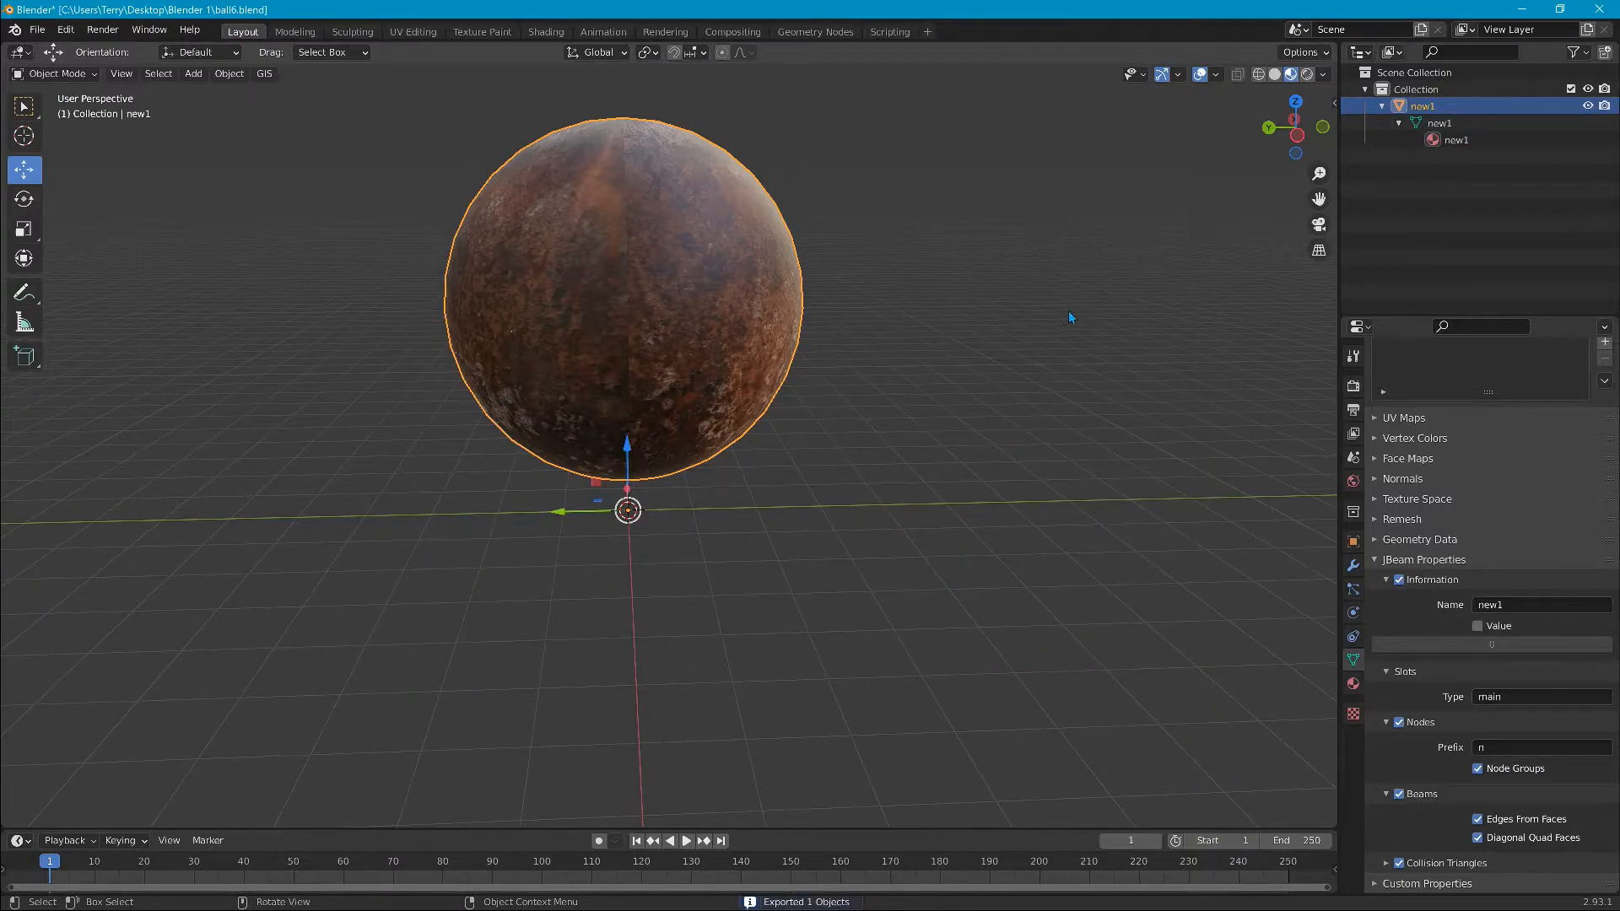
Step: Switch to File Explorer and open the new1 mod folder under BeamNG.drive 0.23, mods, unpacked
{"action": "left_click", "coordinate": [1522, 10]}
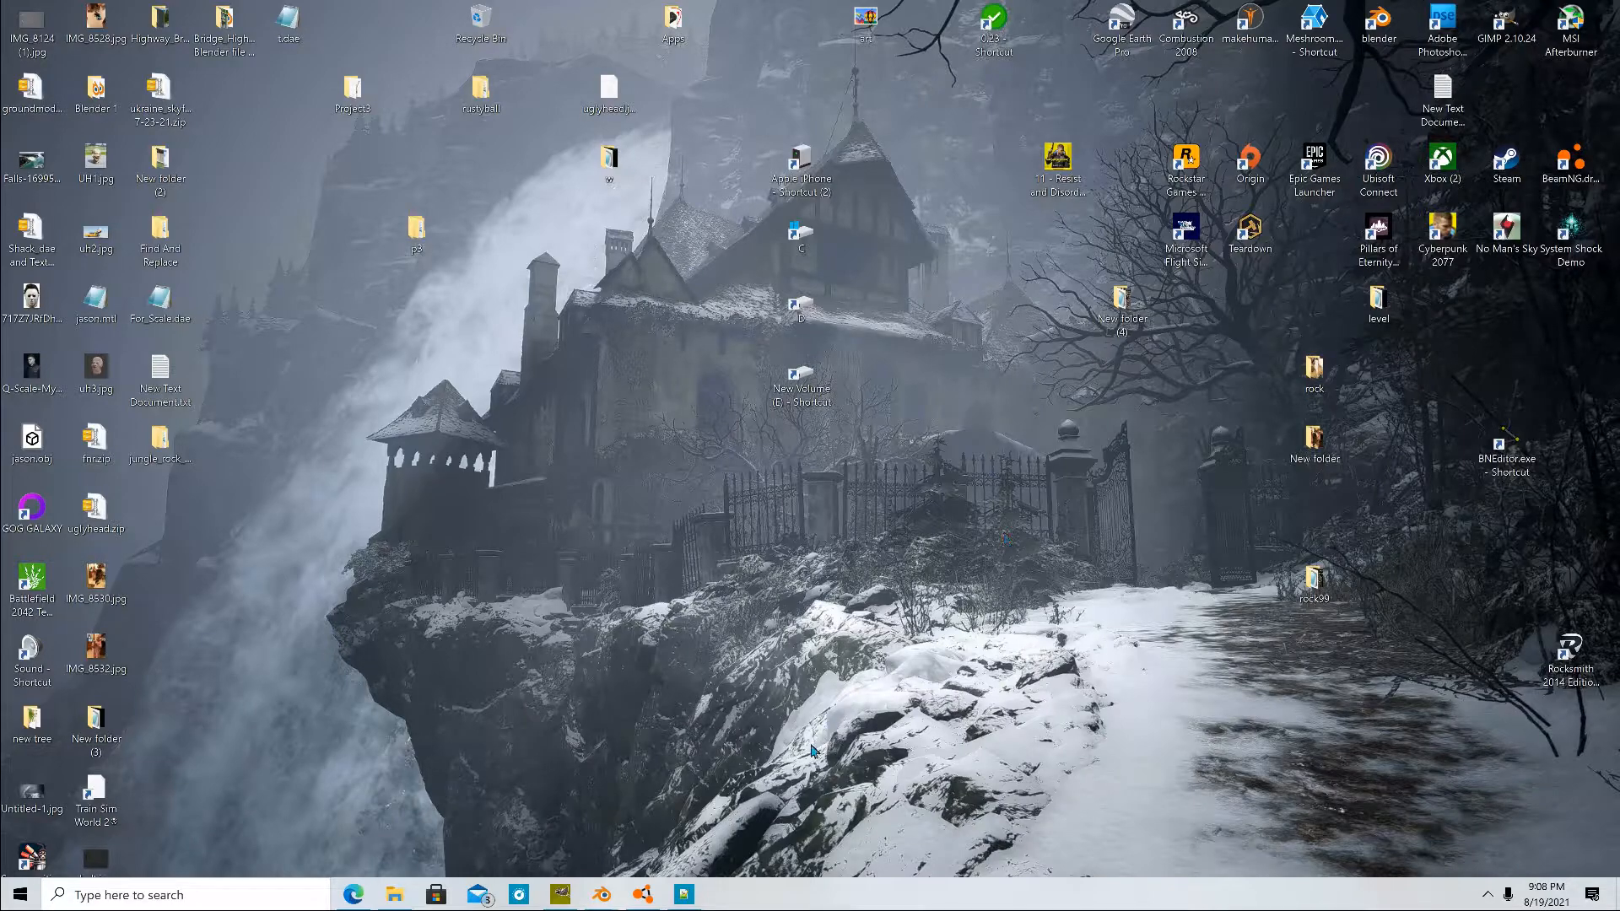
{"action": "double_click", "coordinate": [991, 40]}
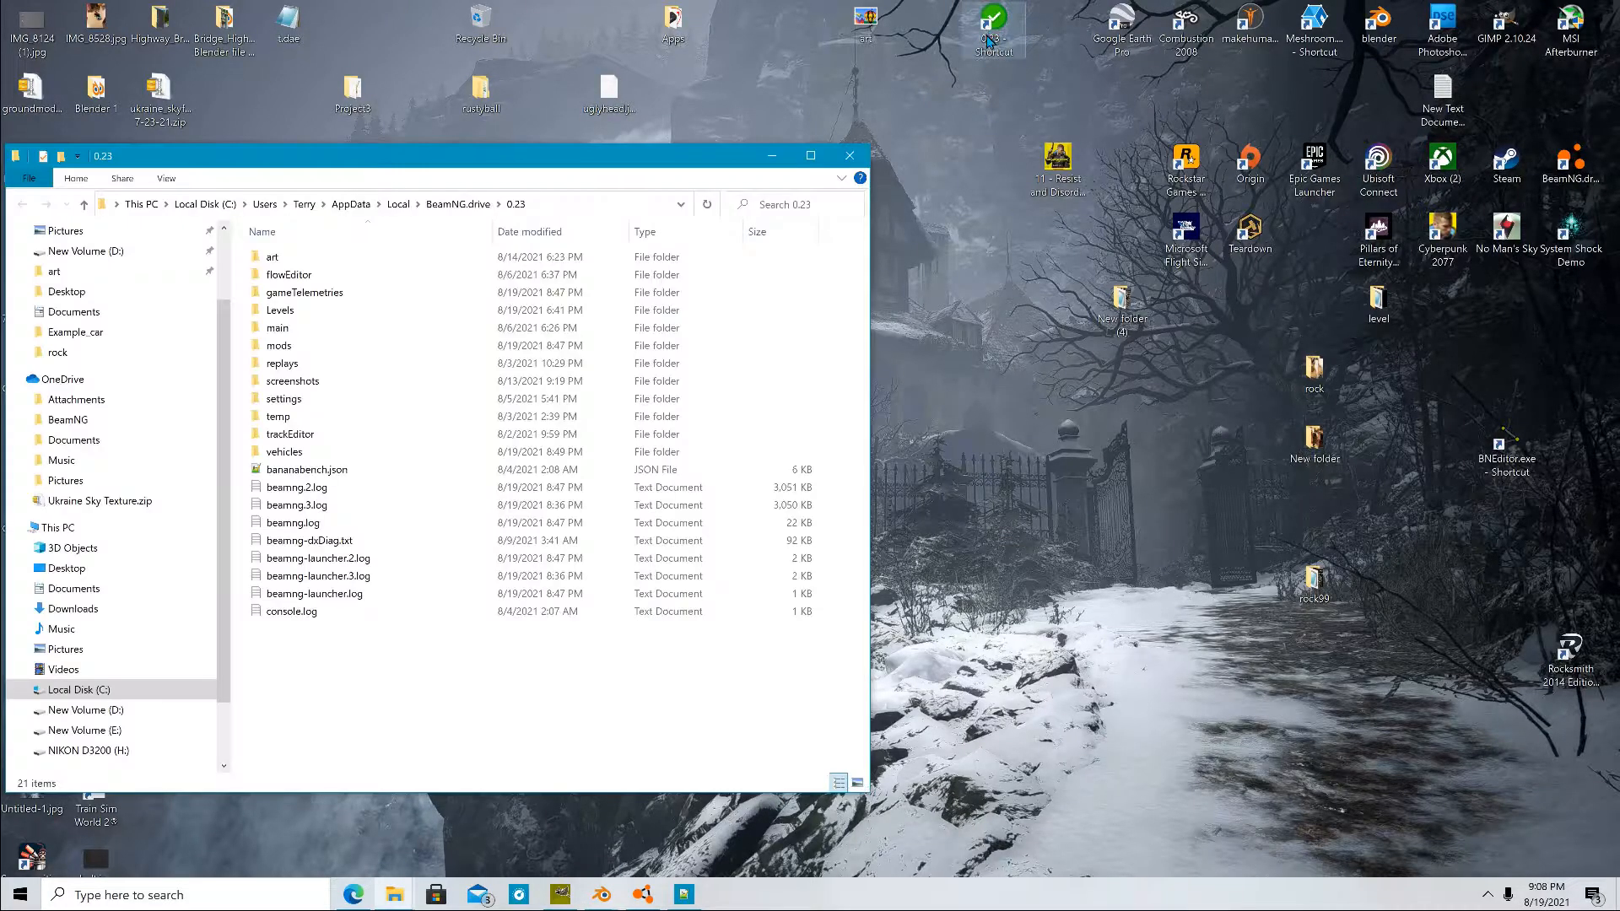
{"action": "double_click", "coordinate": [447, 345]}
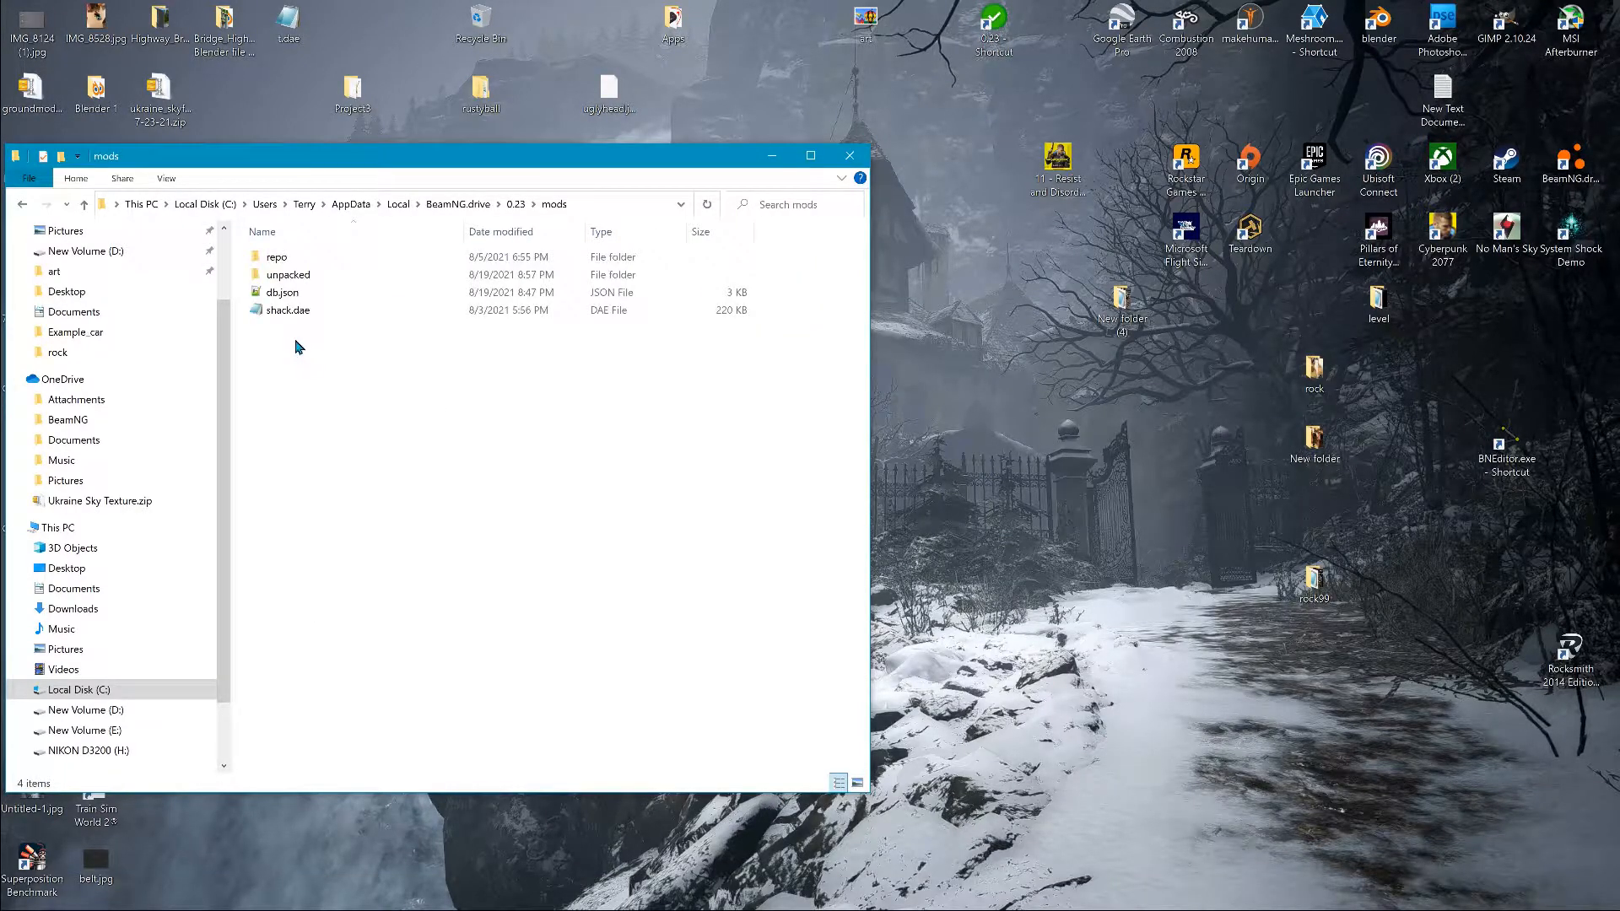
{"action": "double_click", "coordinate": [289, 275]}
{"action": "double_click", "coordinate": [284, 280]}
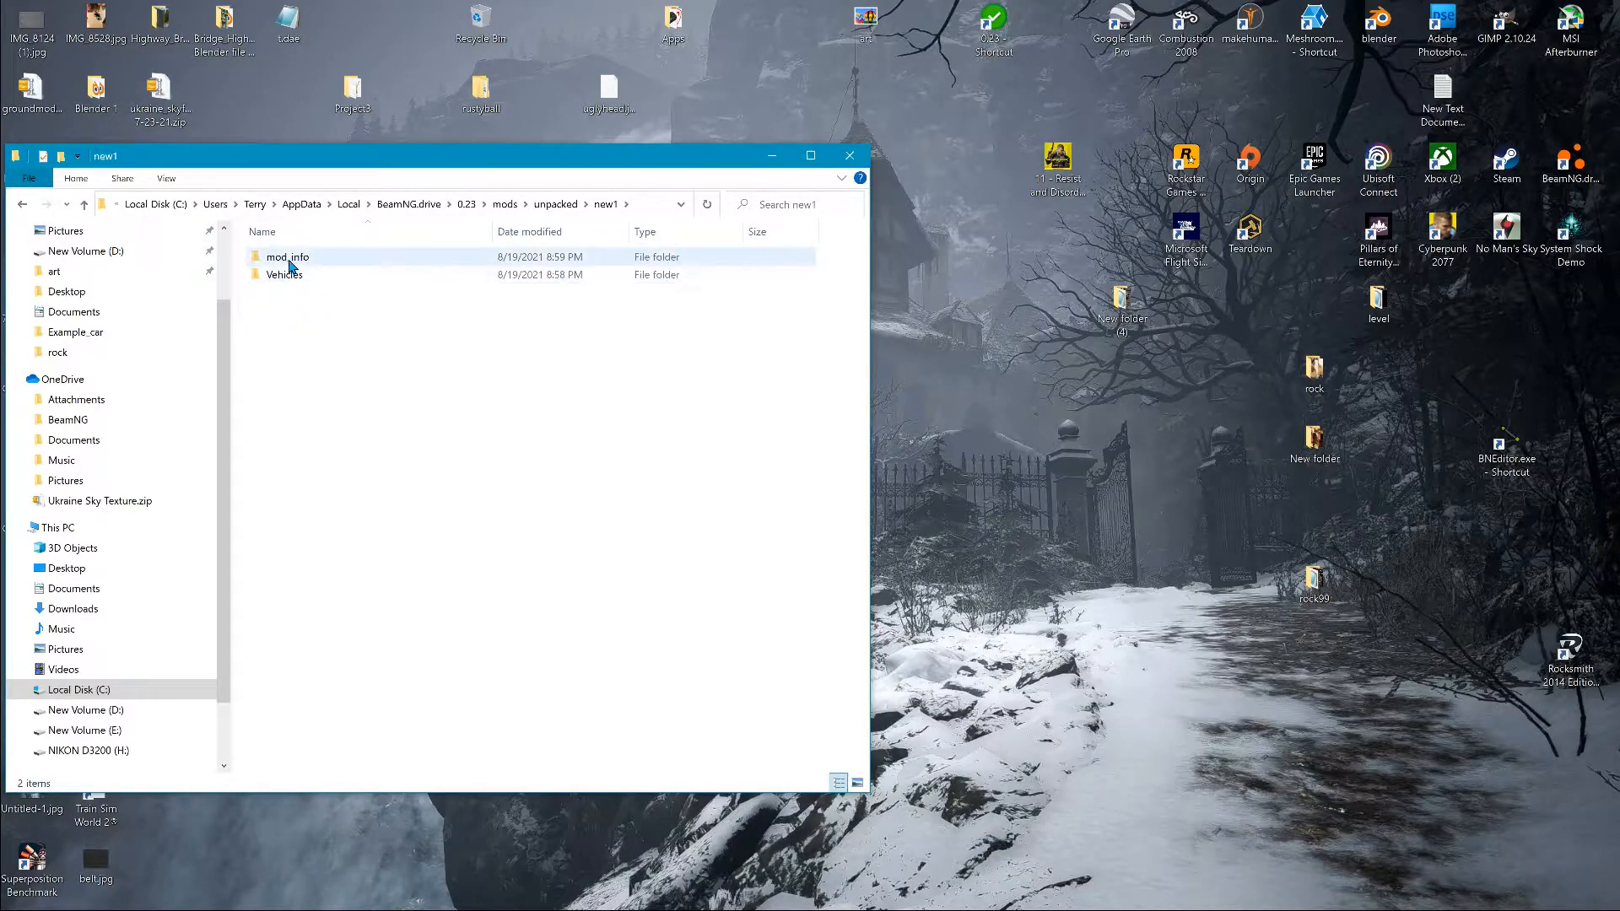
Step: Review info.json from the mod_info folder in Notepad++, and close the open files and the editor
{"action": "left_click", "coordinate": [295, 259]}
{"action": "double_click", "coordinate": [296, 262]}
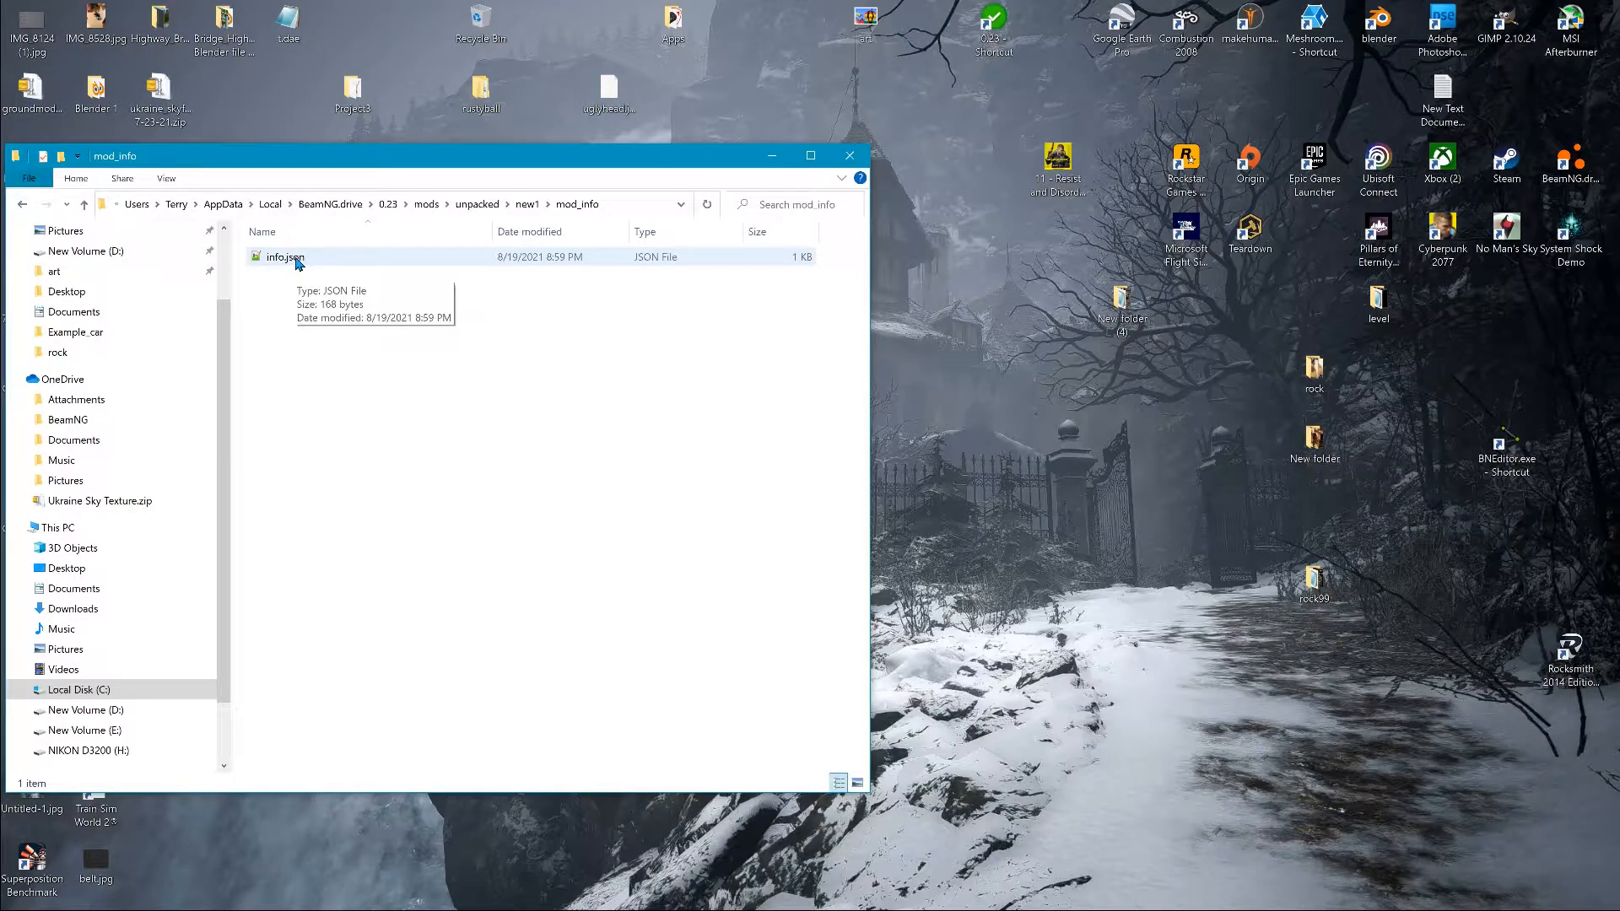
{"action": "double_click", "coordinate": [296, 260]}
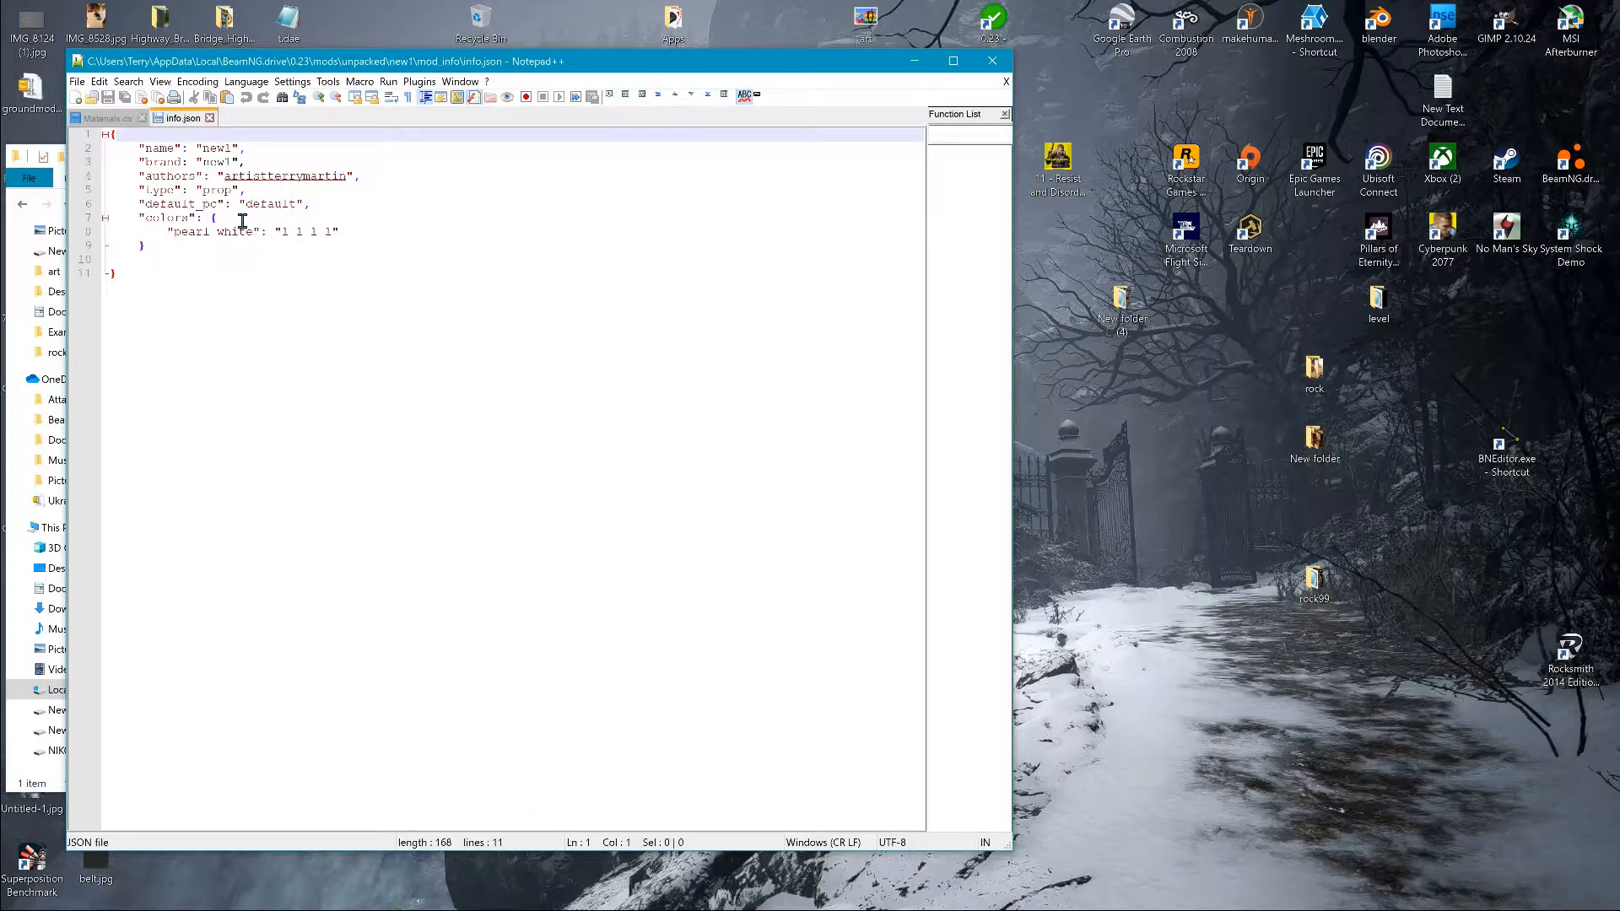
{"action": "left_click", "coordinate": [209, 118]}
{"action": "left_click", "coordinate": [142, 118]}
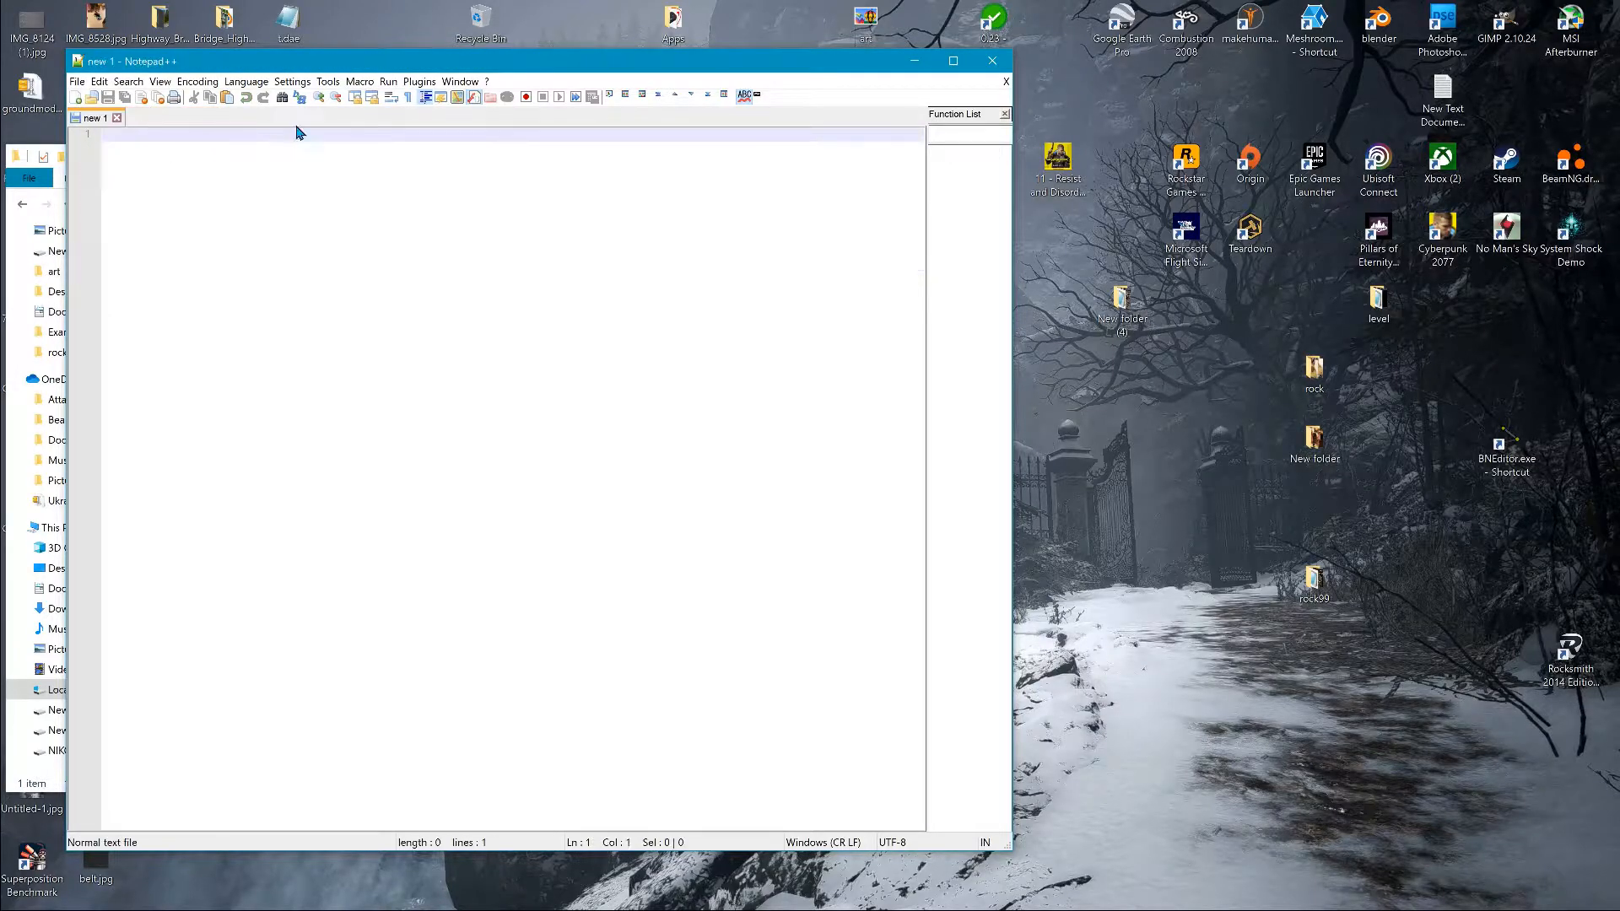
{"action": "left_click", "coordinate": [992, 60]}
Step: Open the mod's Vehicles\new1 folder and reposition its window on the desktop
{"action": "left_click", "coordinate": [533, 211]}
{"action": "double_click", "coordinate": [283, 278]}
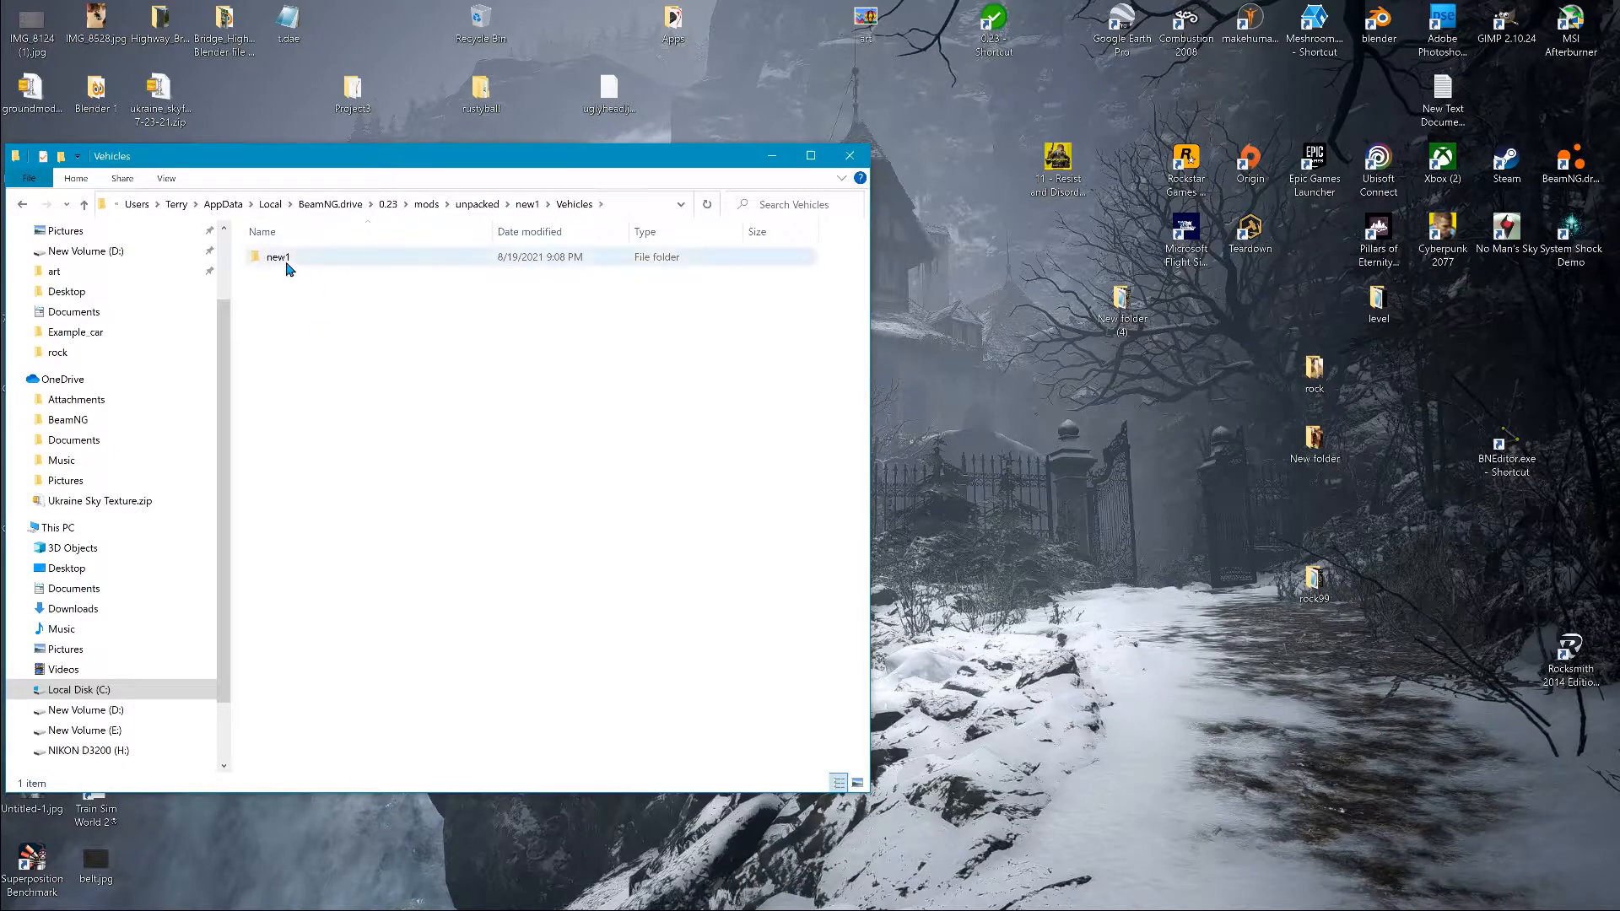
{"action": "double_click", "coordinate": [285, 265]}
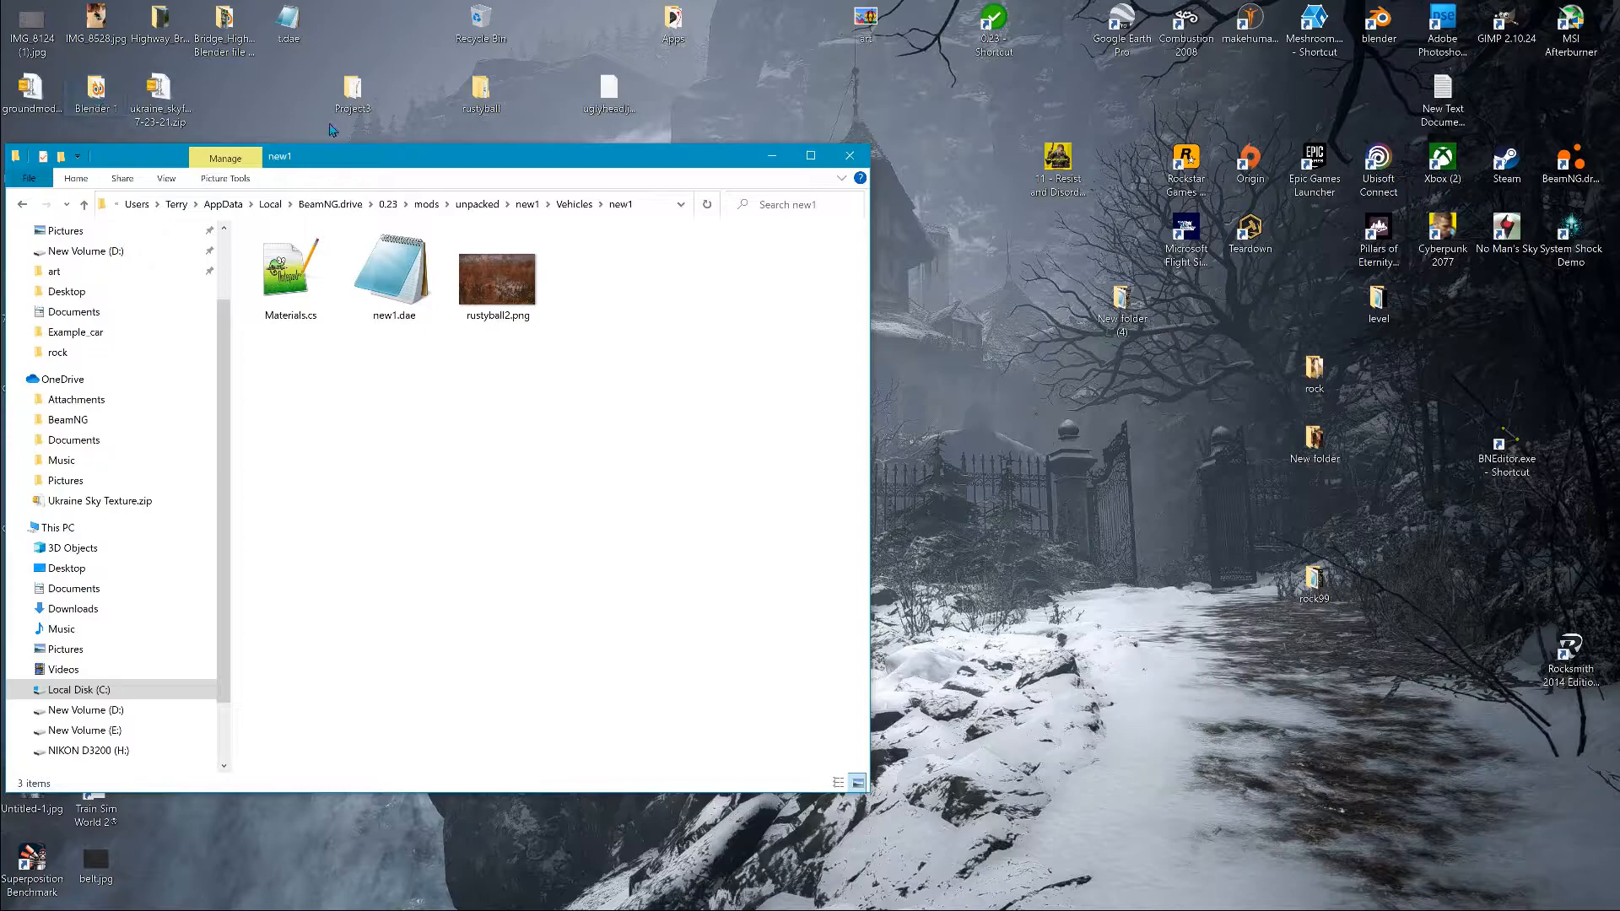
{"action": "left_click_drag", "start_coordinate": [363, 155], "coordinate": [630, 231]}
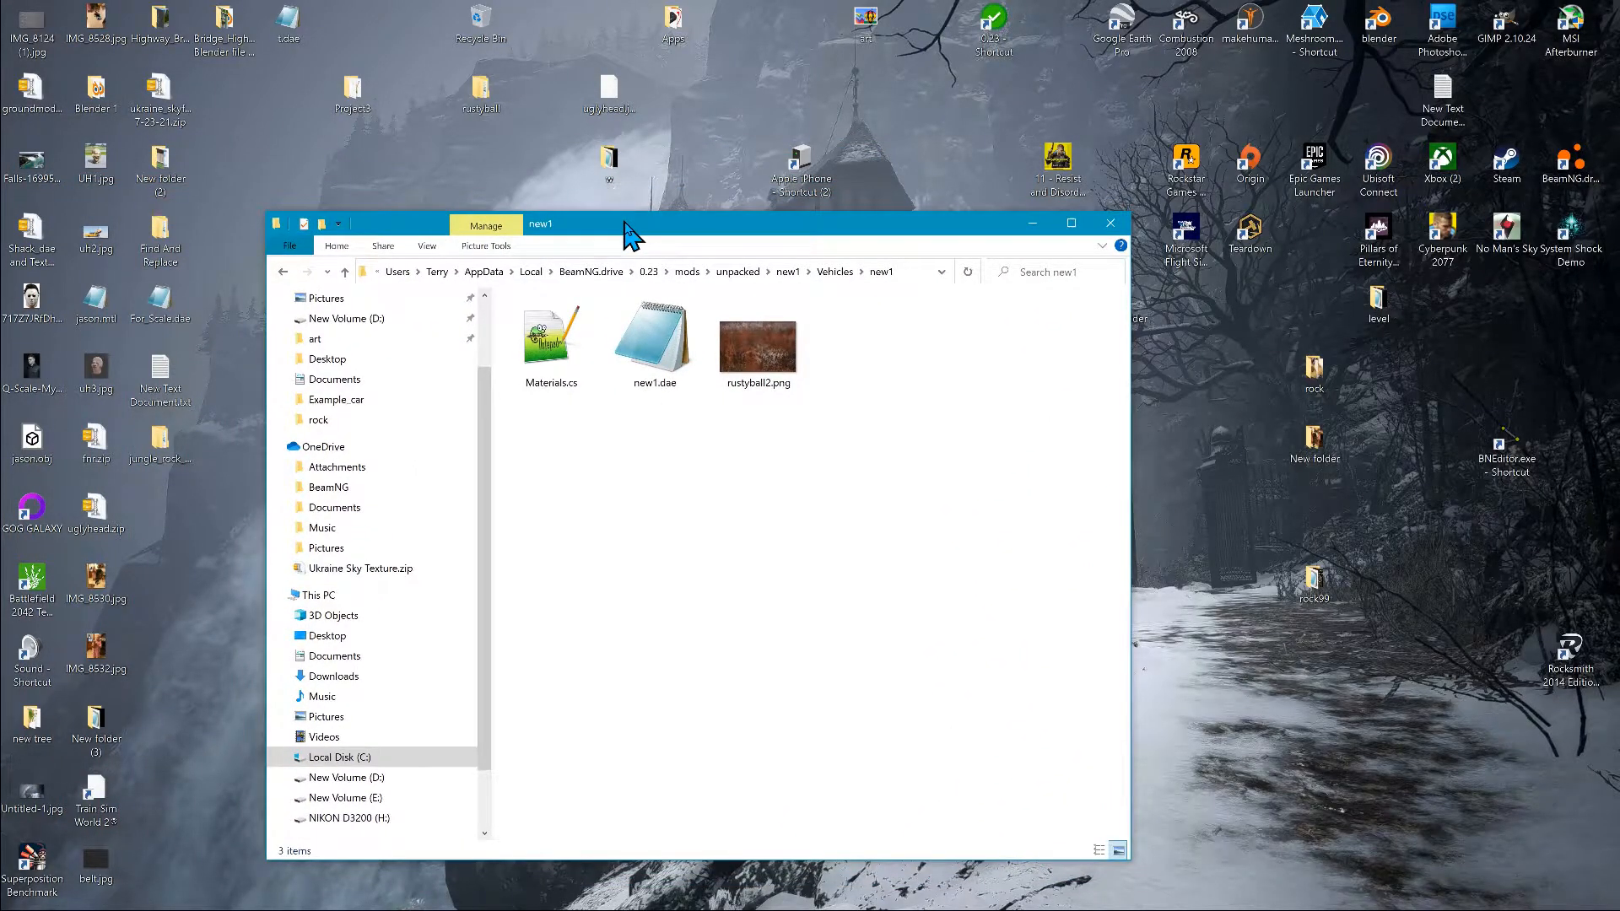
Step: Move new1.jbeam from the jbeam_exported folder in Blender 1 into the mod's Vehicles\new1 folder
{"action": "double_click", "coordinate": [97, 97]}
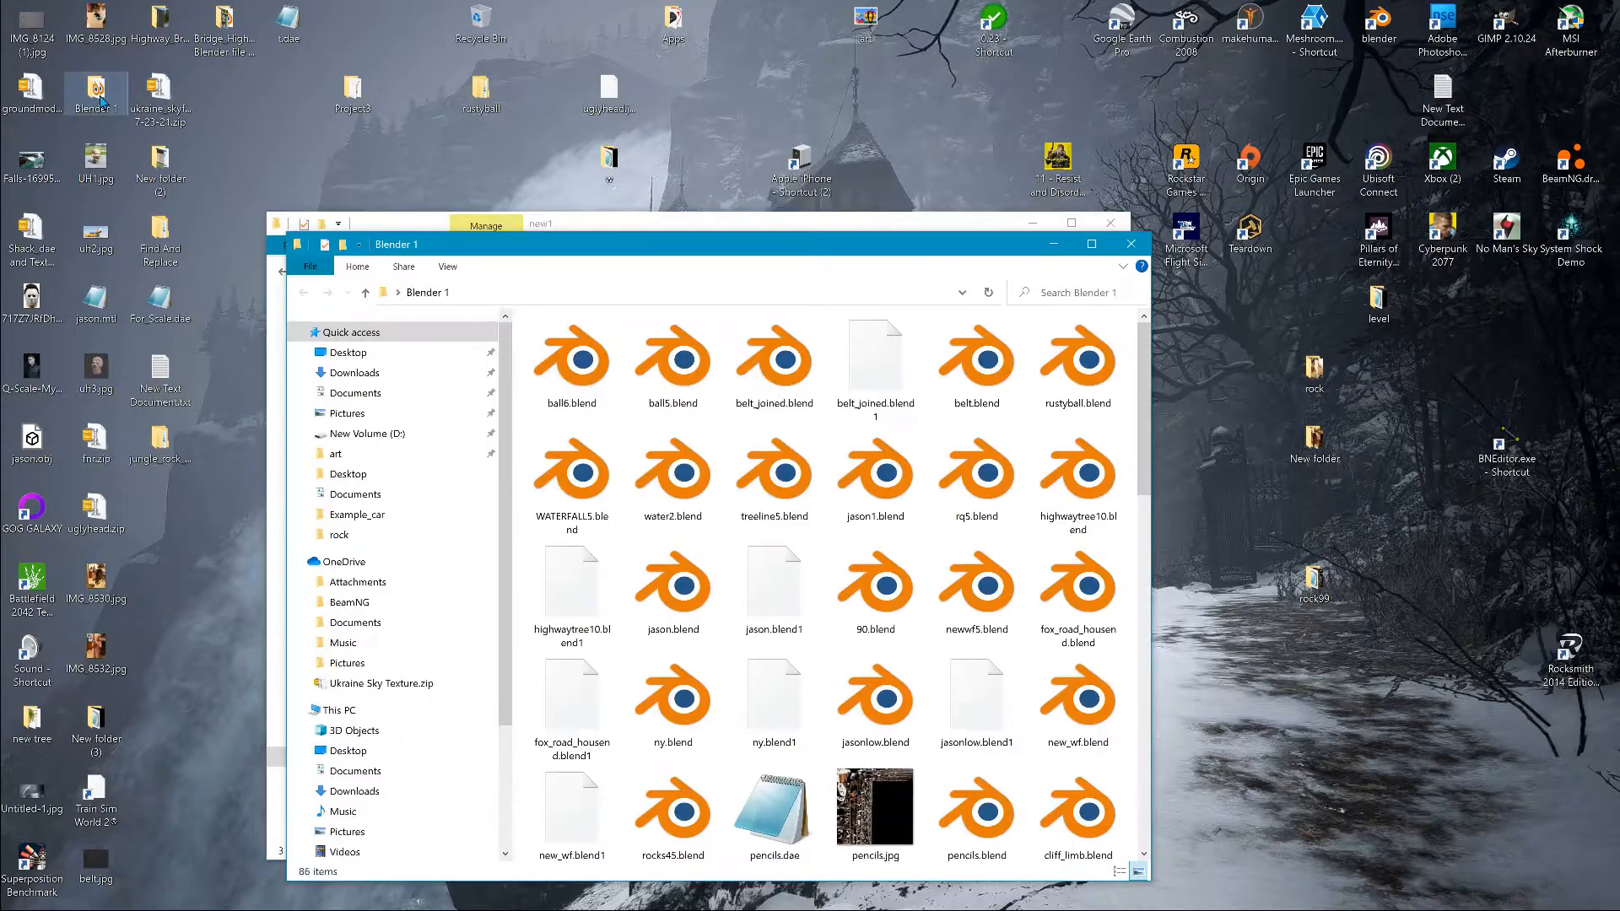
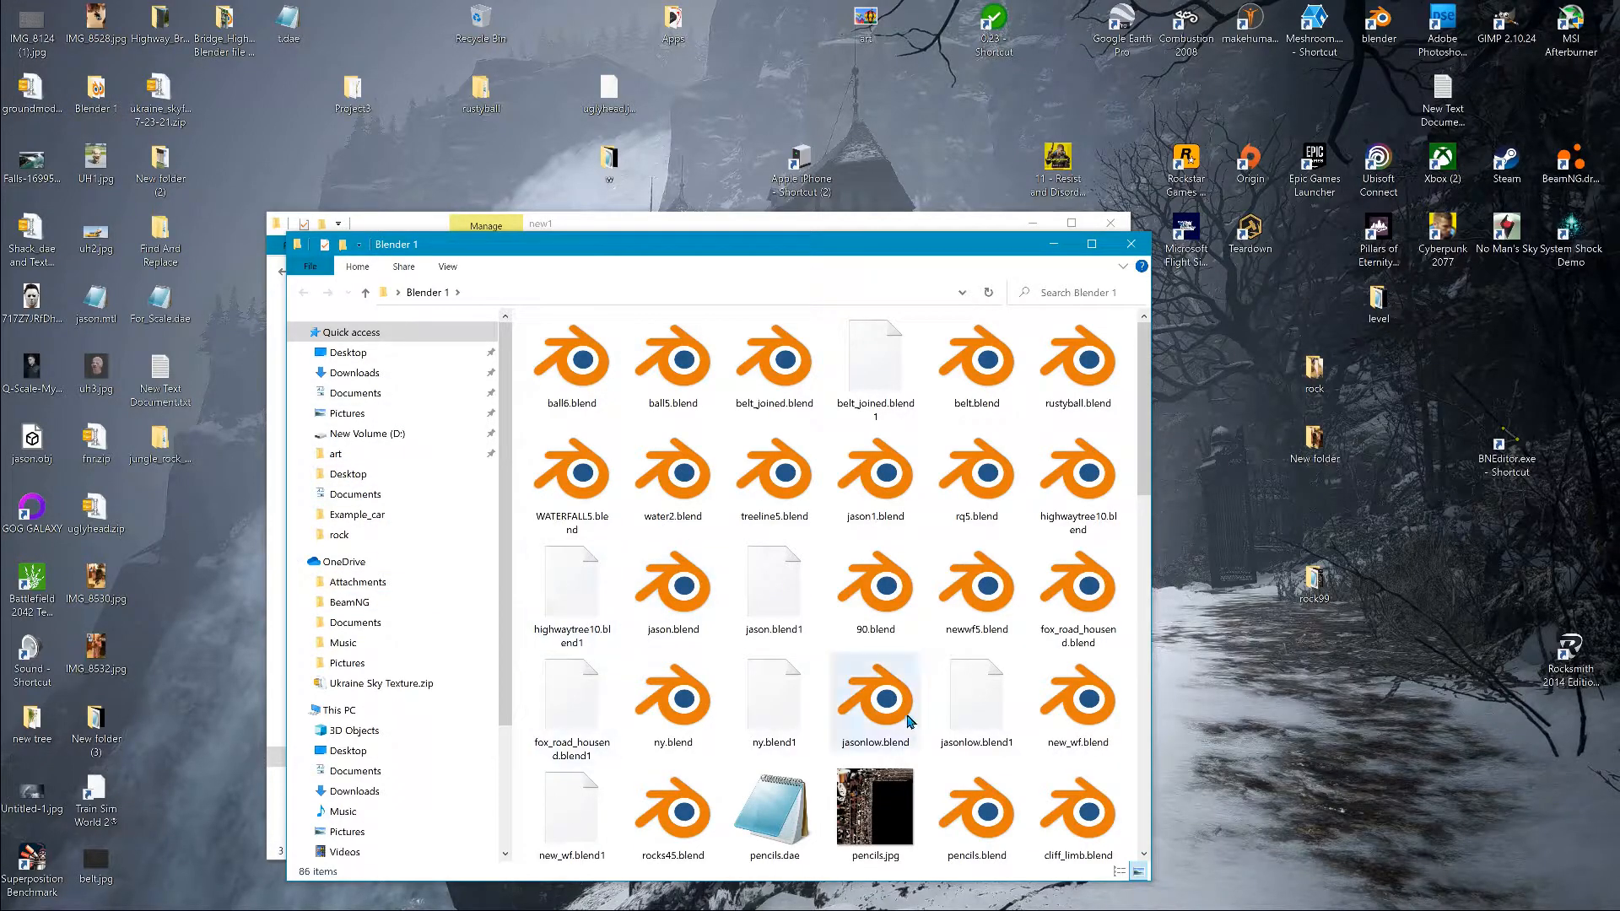
{"action": "scroll", "coordinate": [844, 700], "scroll_direction": "down", "scroll_amount": 10}
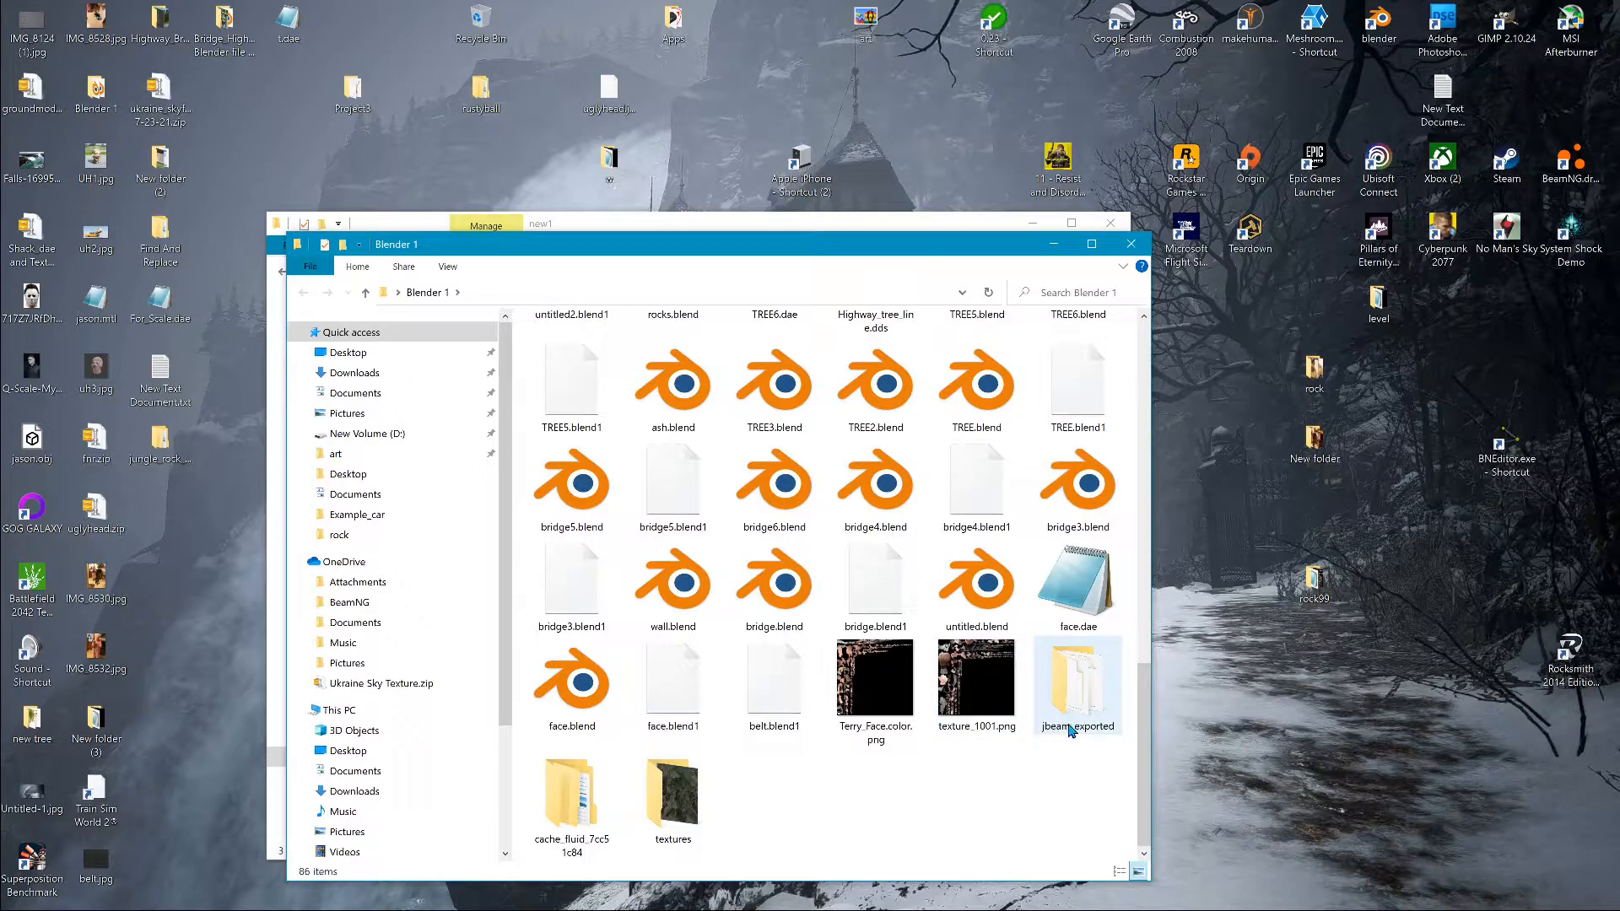
{"action": "double_click", "coordinate": [1084, 692]}
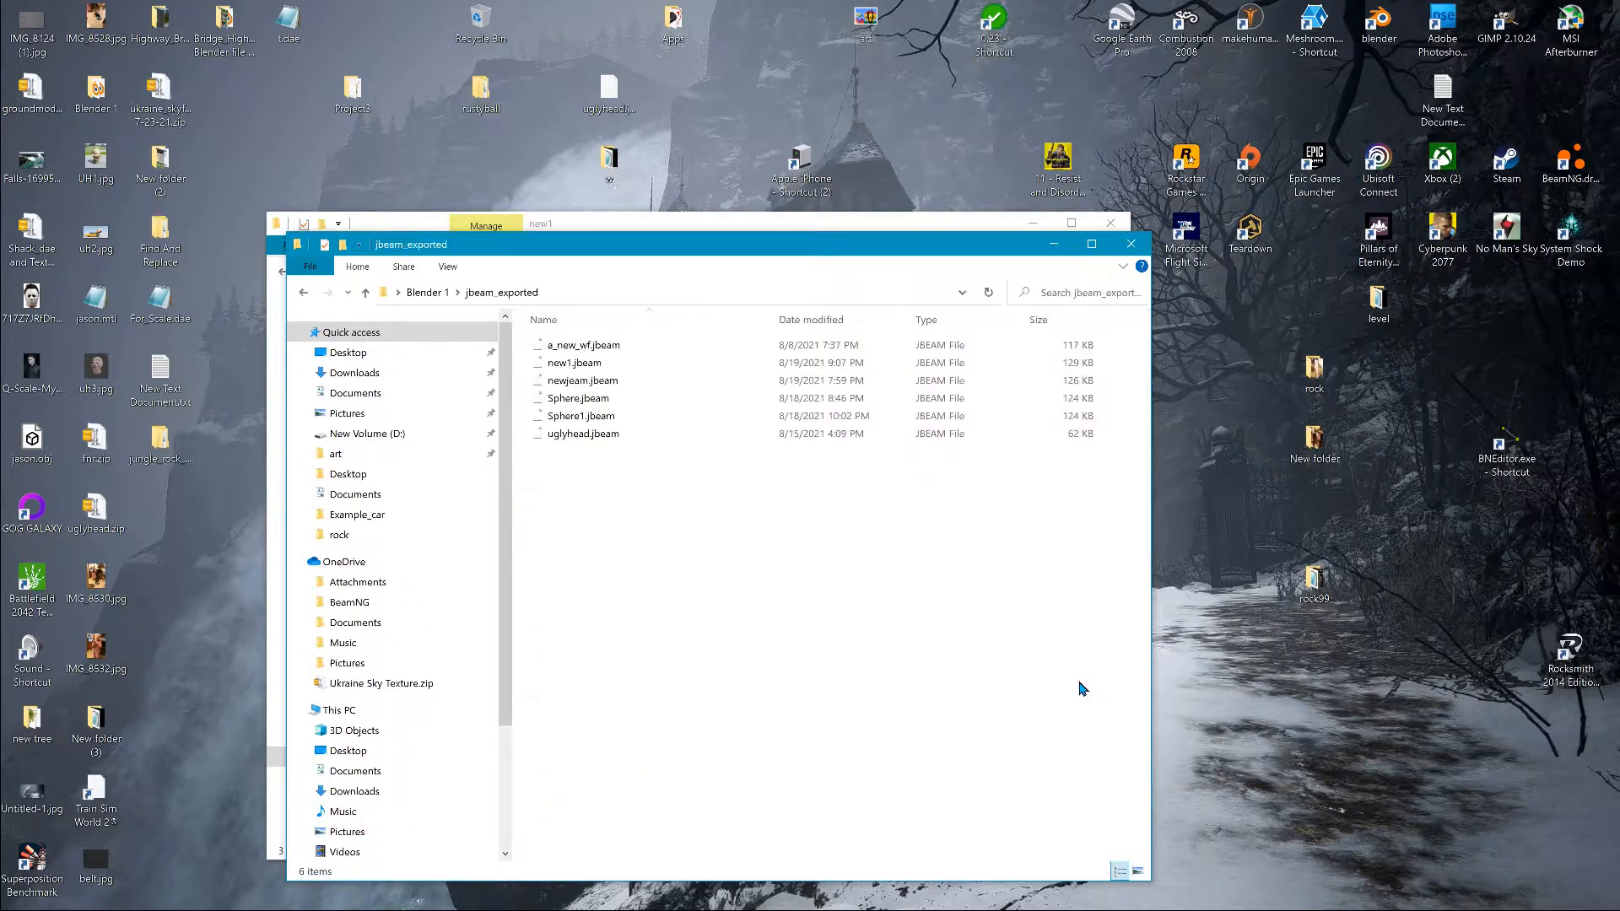
{"action": "left_click", "coordinate": [579, 366]}
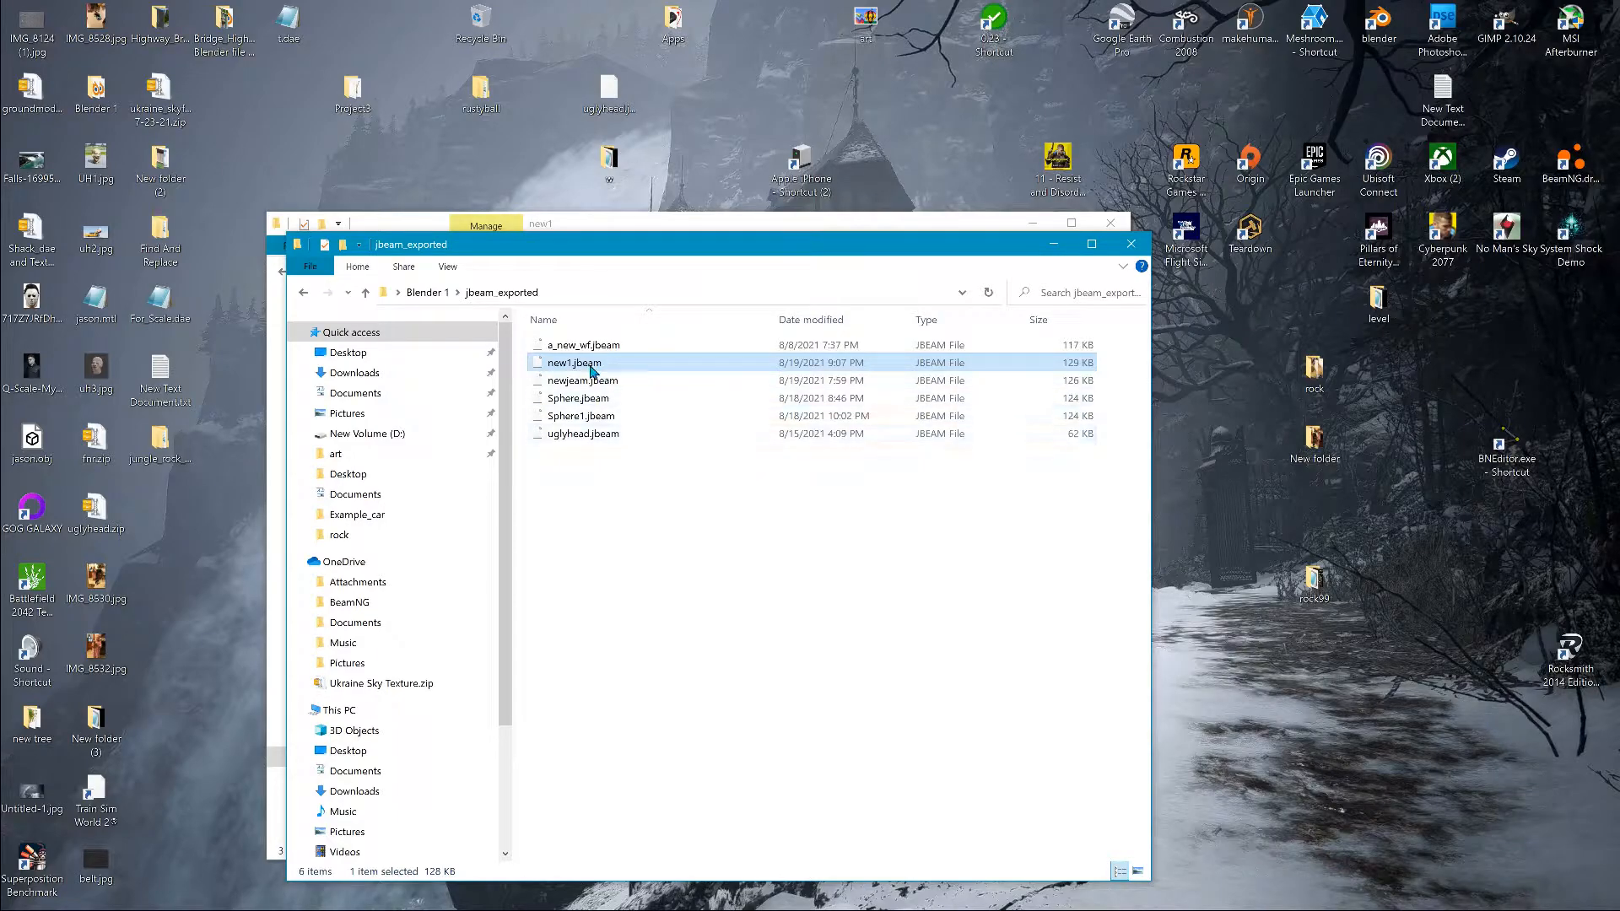
{"action": "left_click_drag", "start_coordinate": [662, 245], "coordinate": [1266, 263]}
{"action": "left_click_drag", "start_coordinate": [1181, 381], "coordinate": [657, 516]}
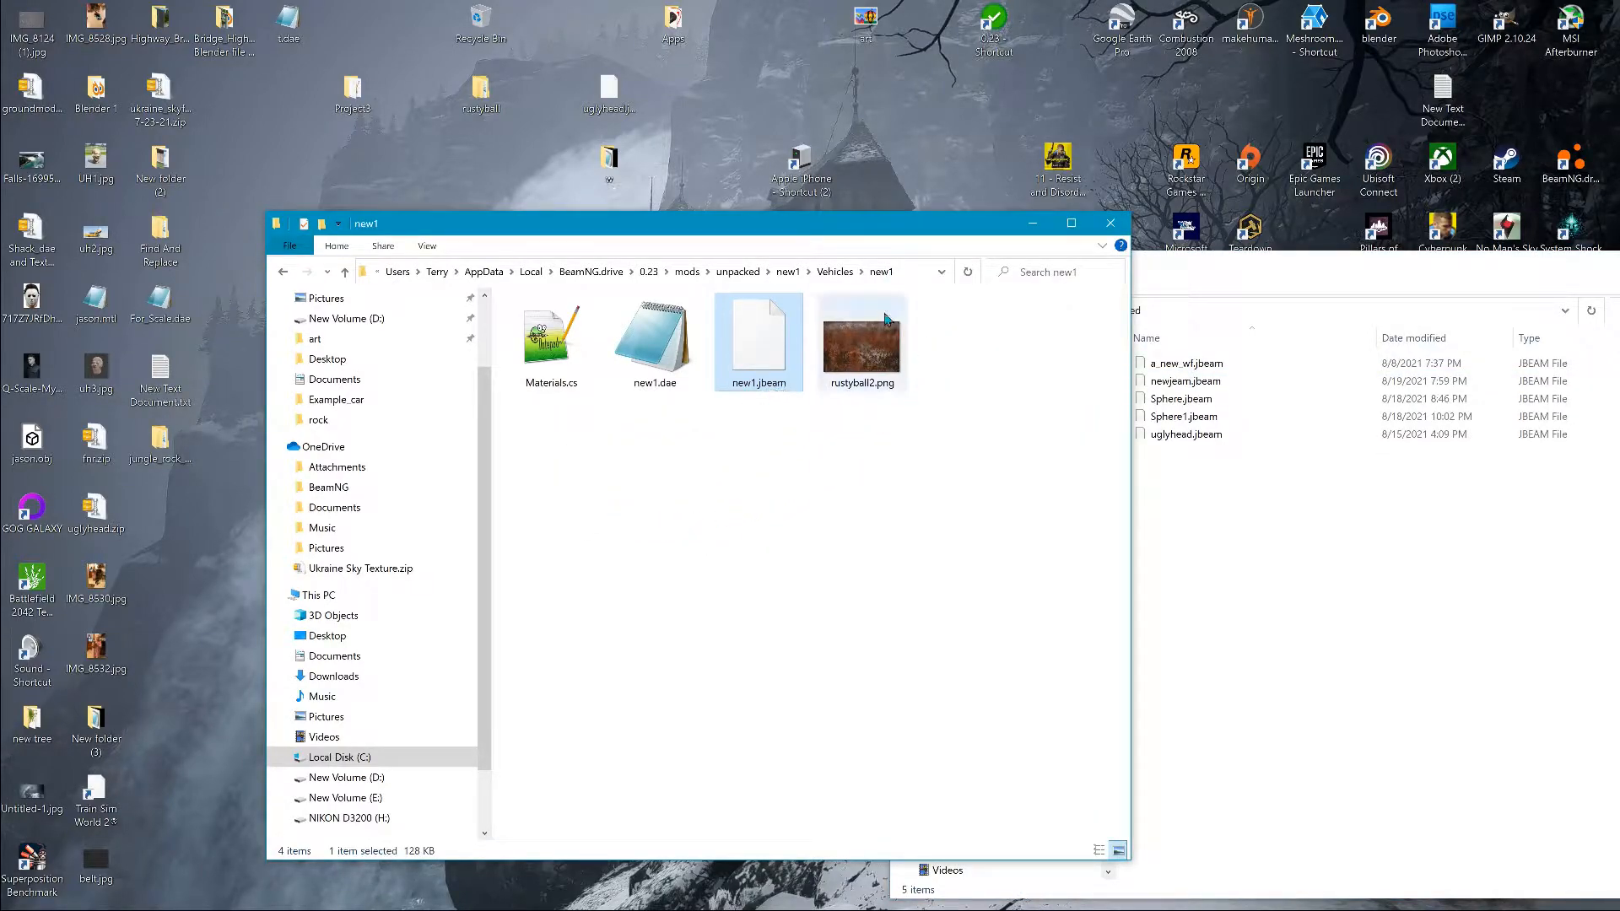
Step: Rearrange the two folder windows and close the jbeam_exported window
{"action": "left_click_drag", "start_coordinate": [915, 224], "coordinate": [788, 205]}
{"action": "left_click", "coordinate": [1158, 291]}
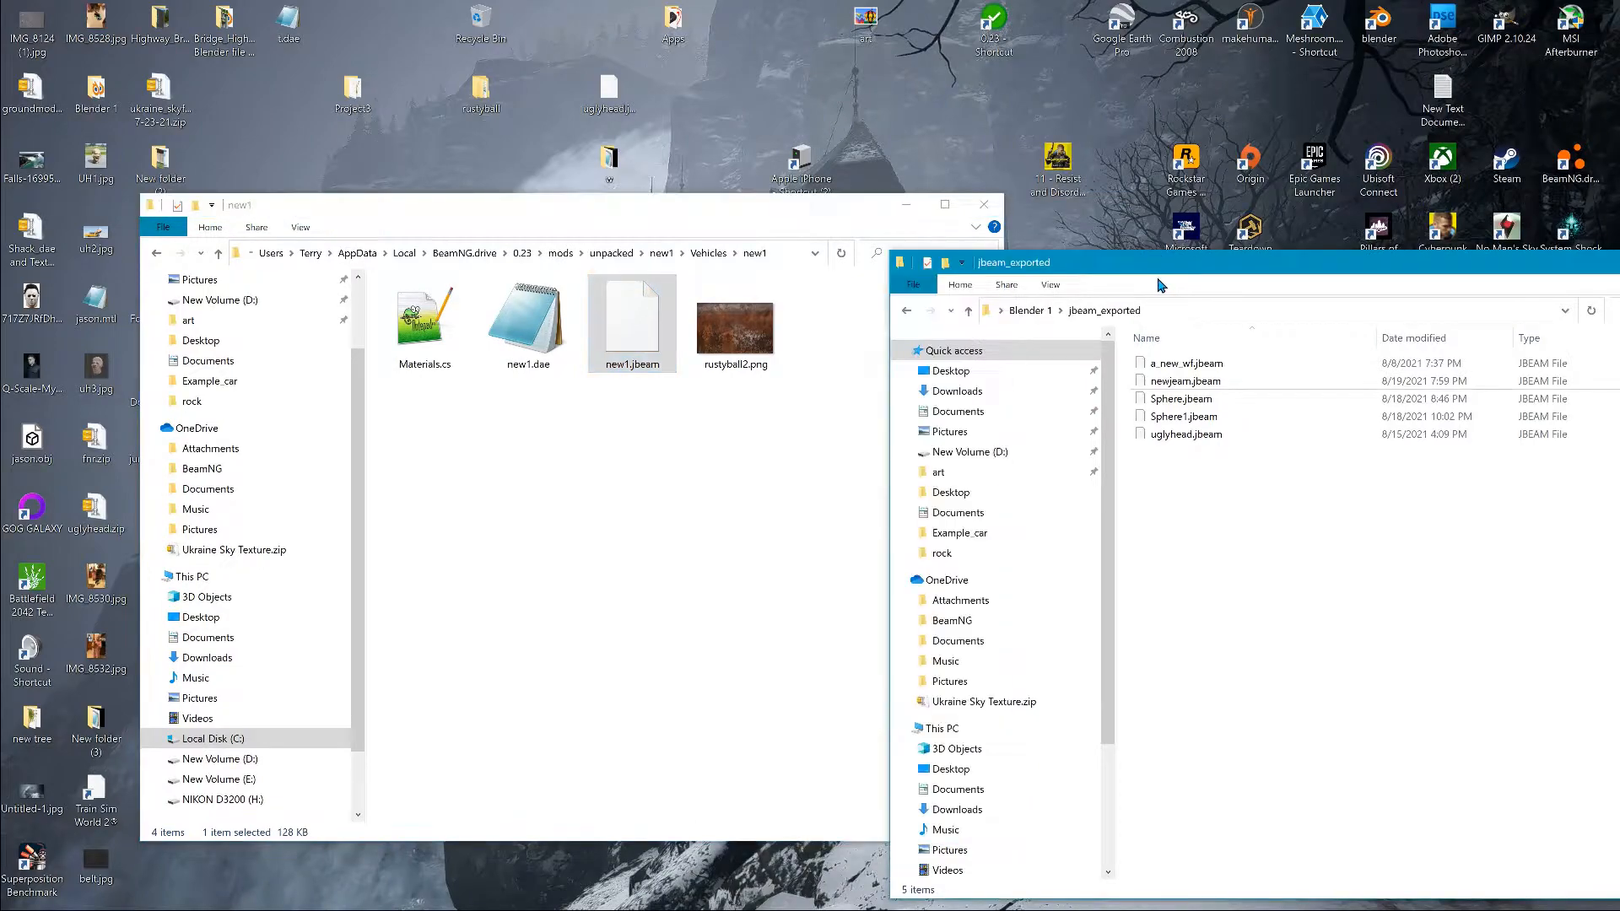
{"action": "left_click_drag", "start_coordinate": [1164, 279], "coordinate": [781, 262]}
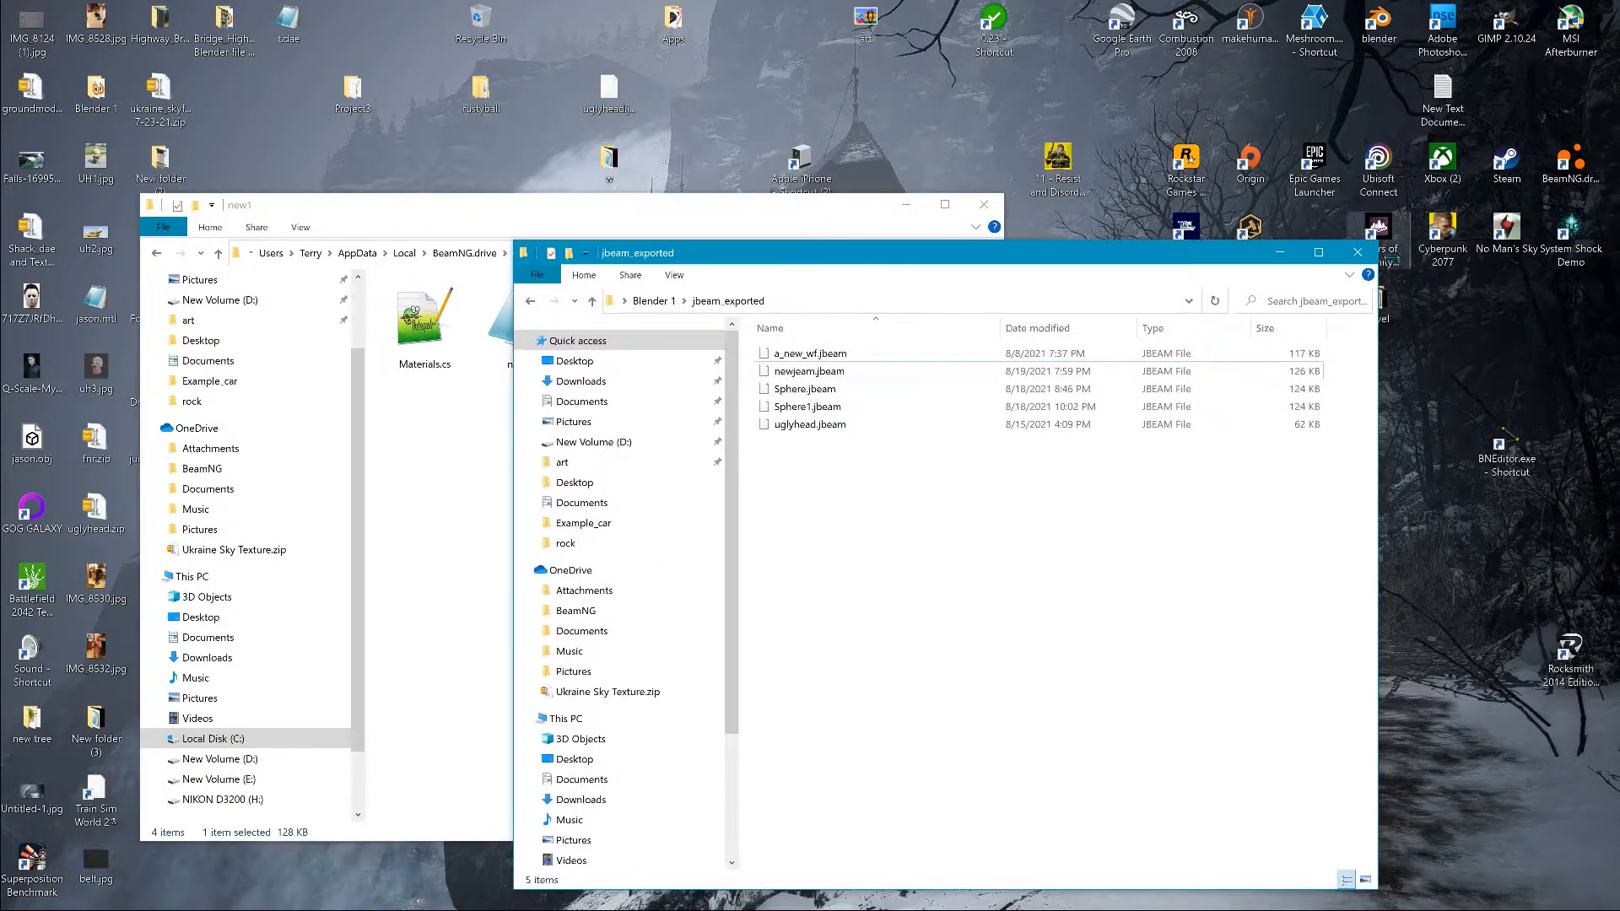
{"action": "left_click", "coordinate": [1394, 245]}
Step: Start Notepad++ from the list of installed programs
{"action": "mouse_move", "coordinate": [19, 892]}
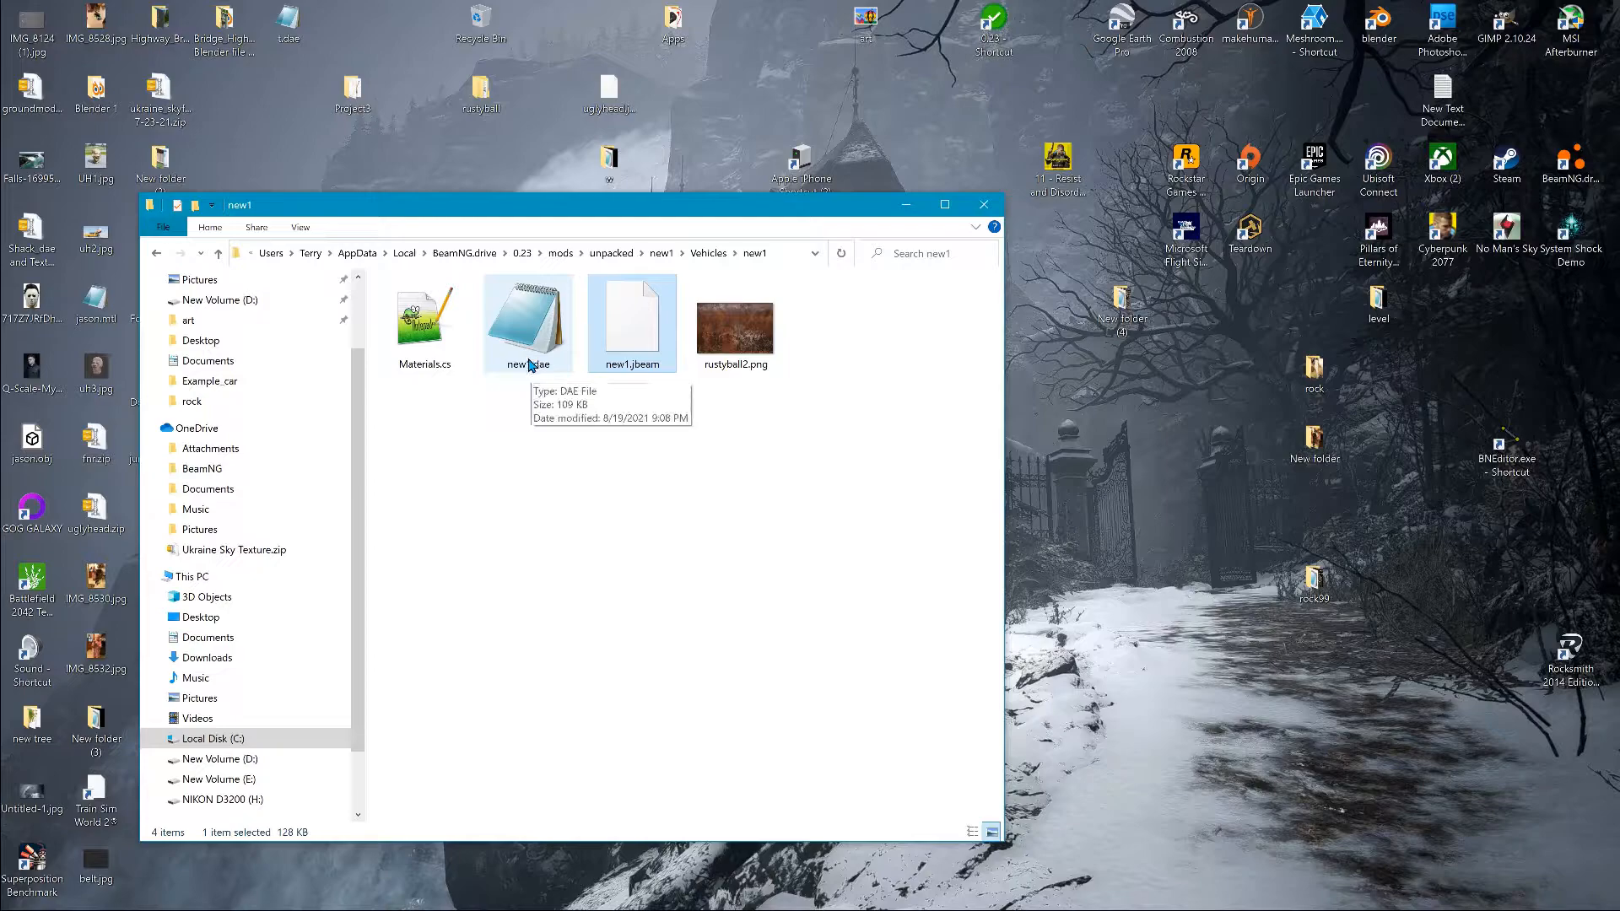
{"action": "mouse_move", "coordinate": [468, 907]}
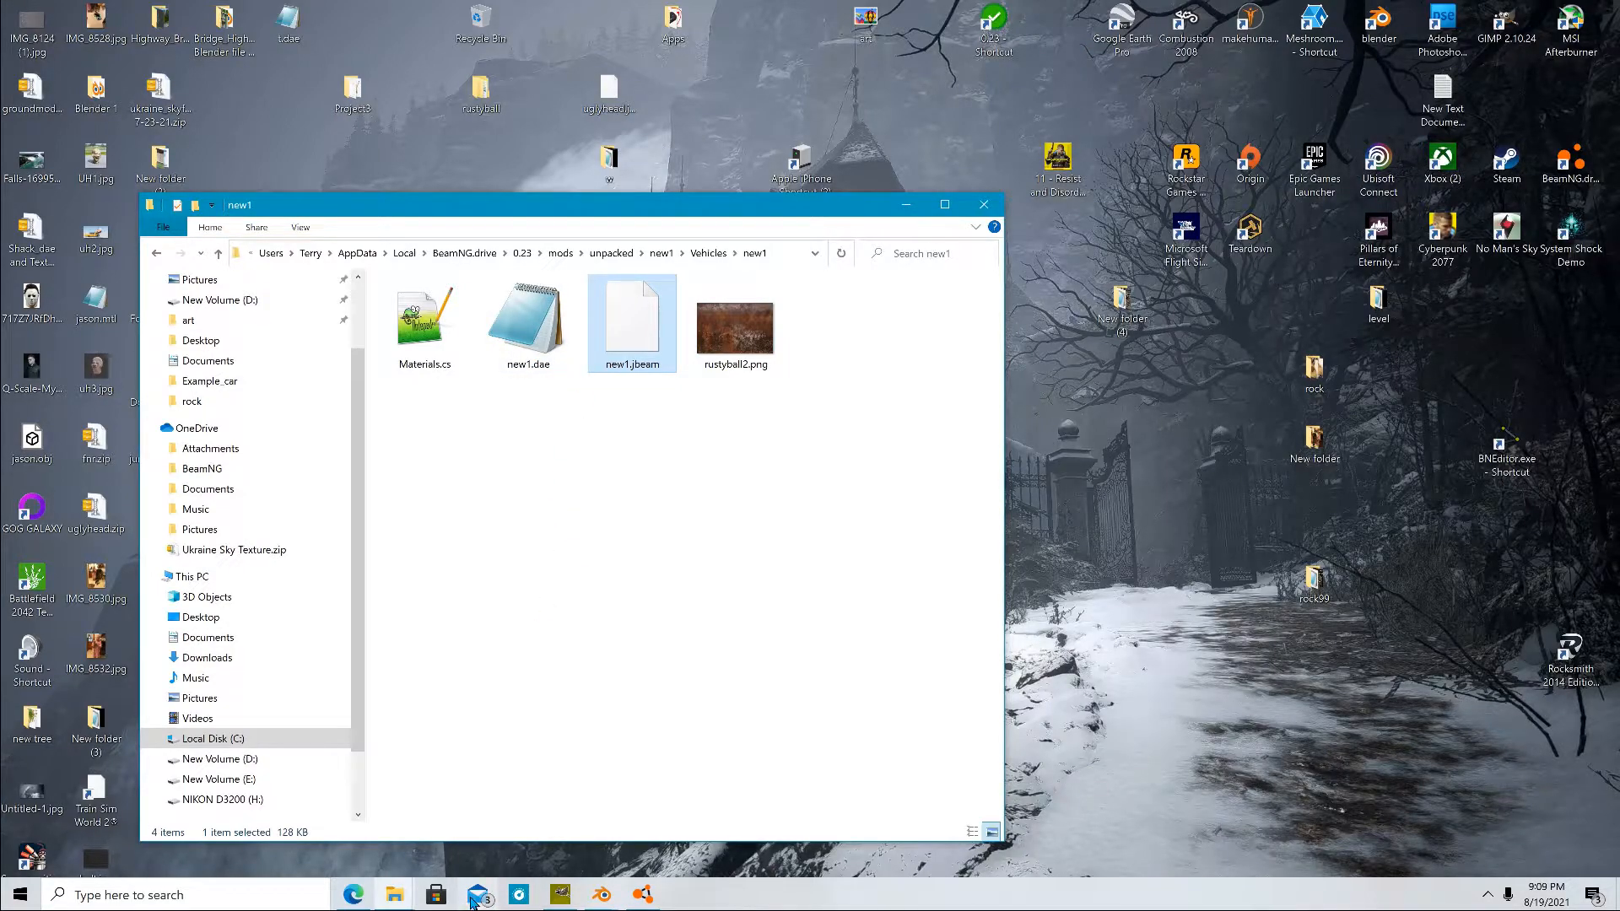
{"action": "mouse_move", "coordinate": [408, 902]}
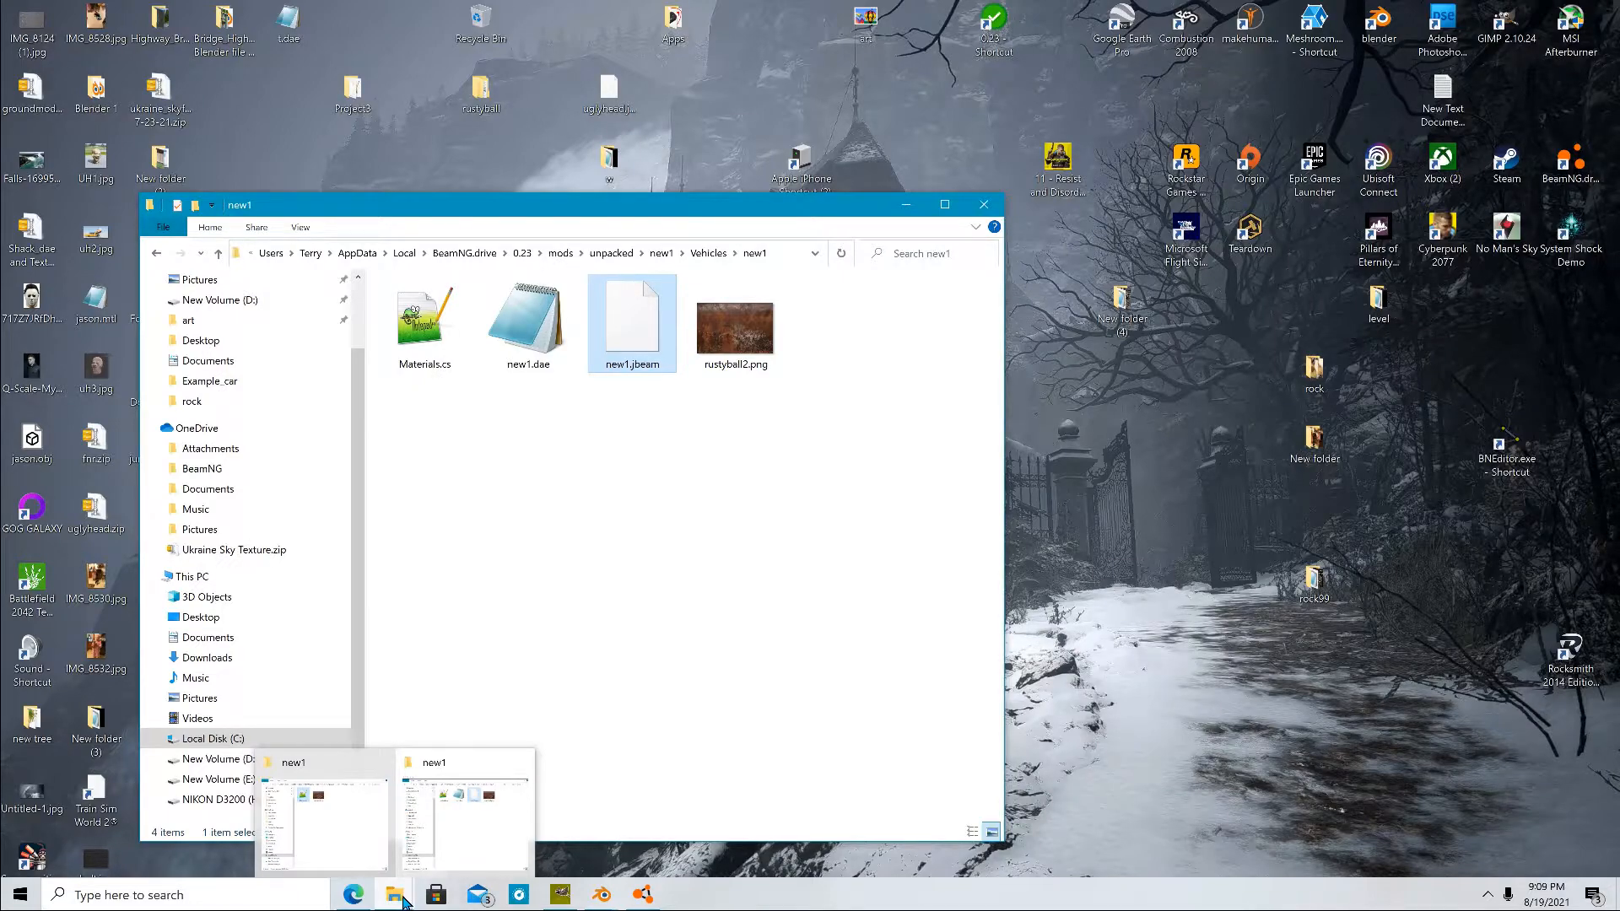
{"action": "mouse_move", "coordinate": [591, 902]}
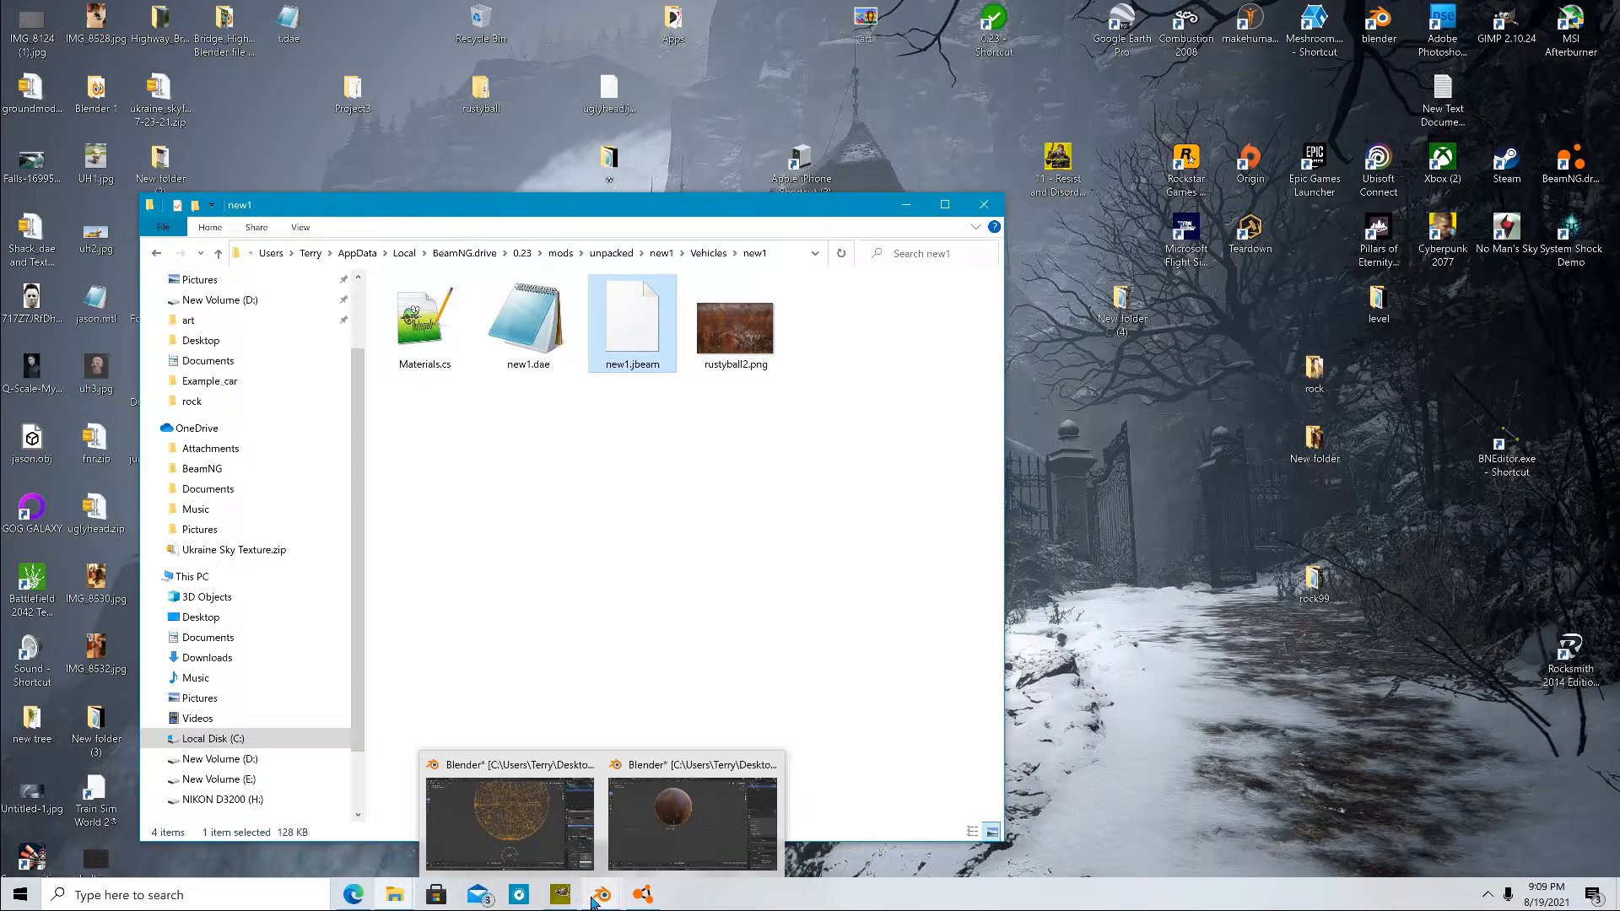
{"action": "left_click", "coordinate": [20, 895]}
{"action": "scroll", "coordinate": [123, 801], "scroll_direction": "down", "scroll_amount": 10}
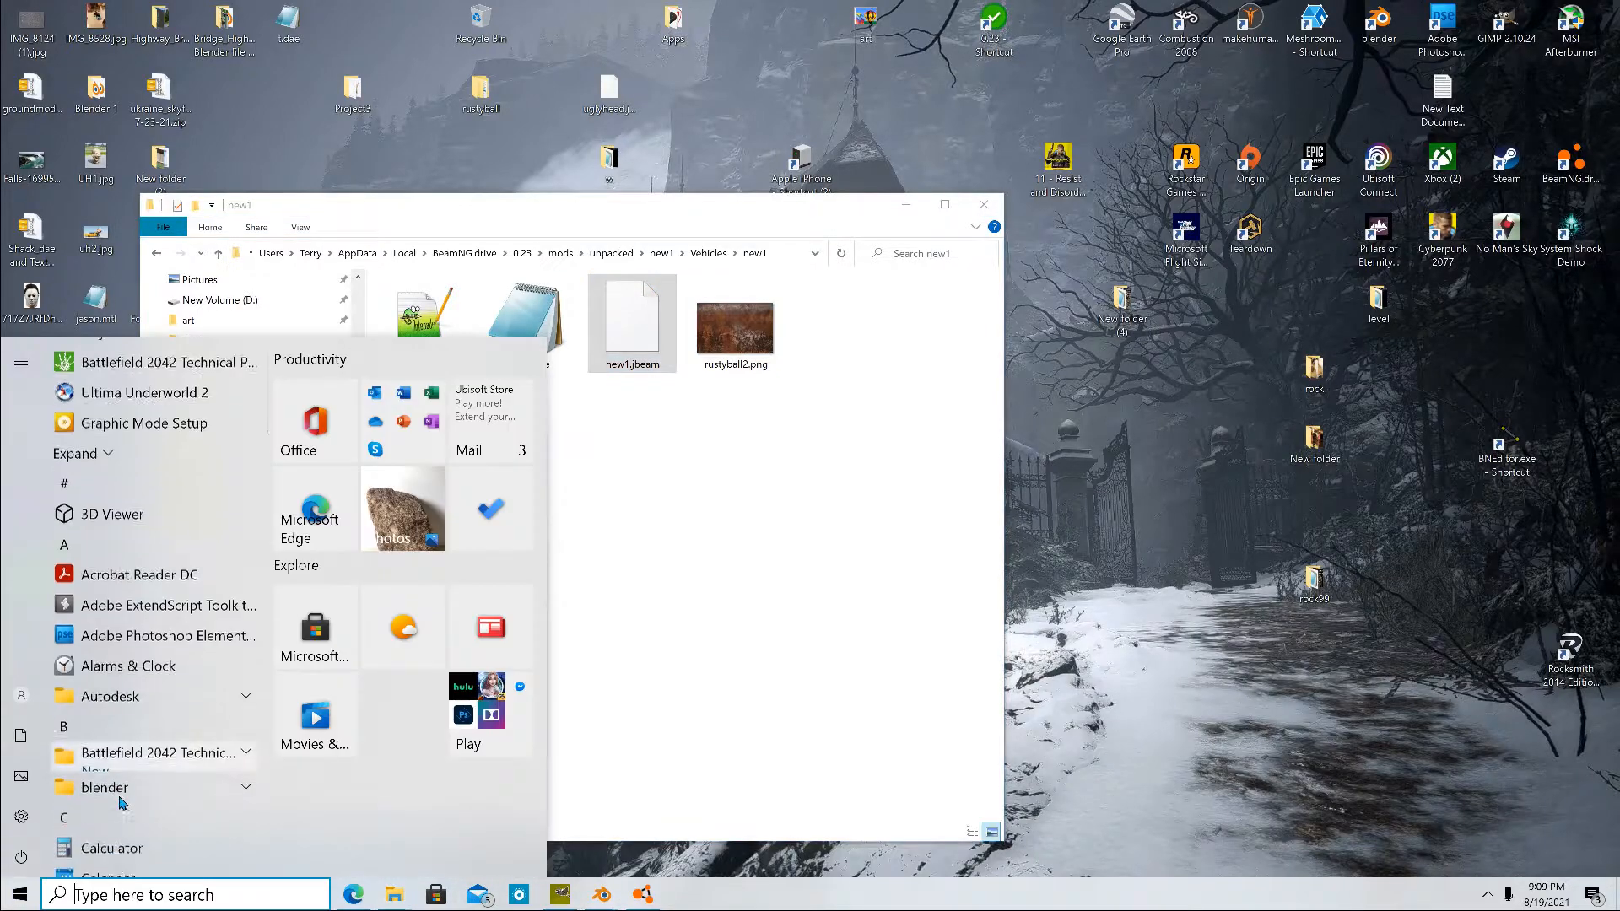
{"action": "scroll", "coordinate": [123, 802], "scroll_direction": "down", "scroll_amount": 10}
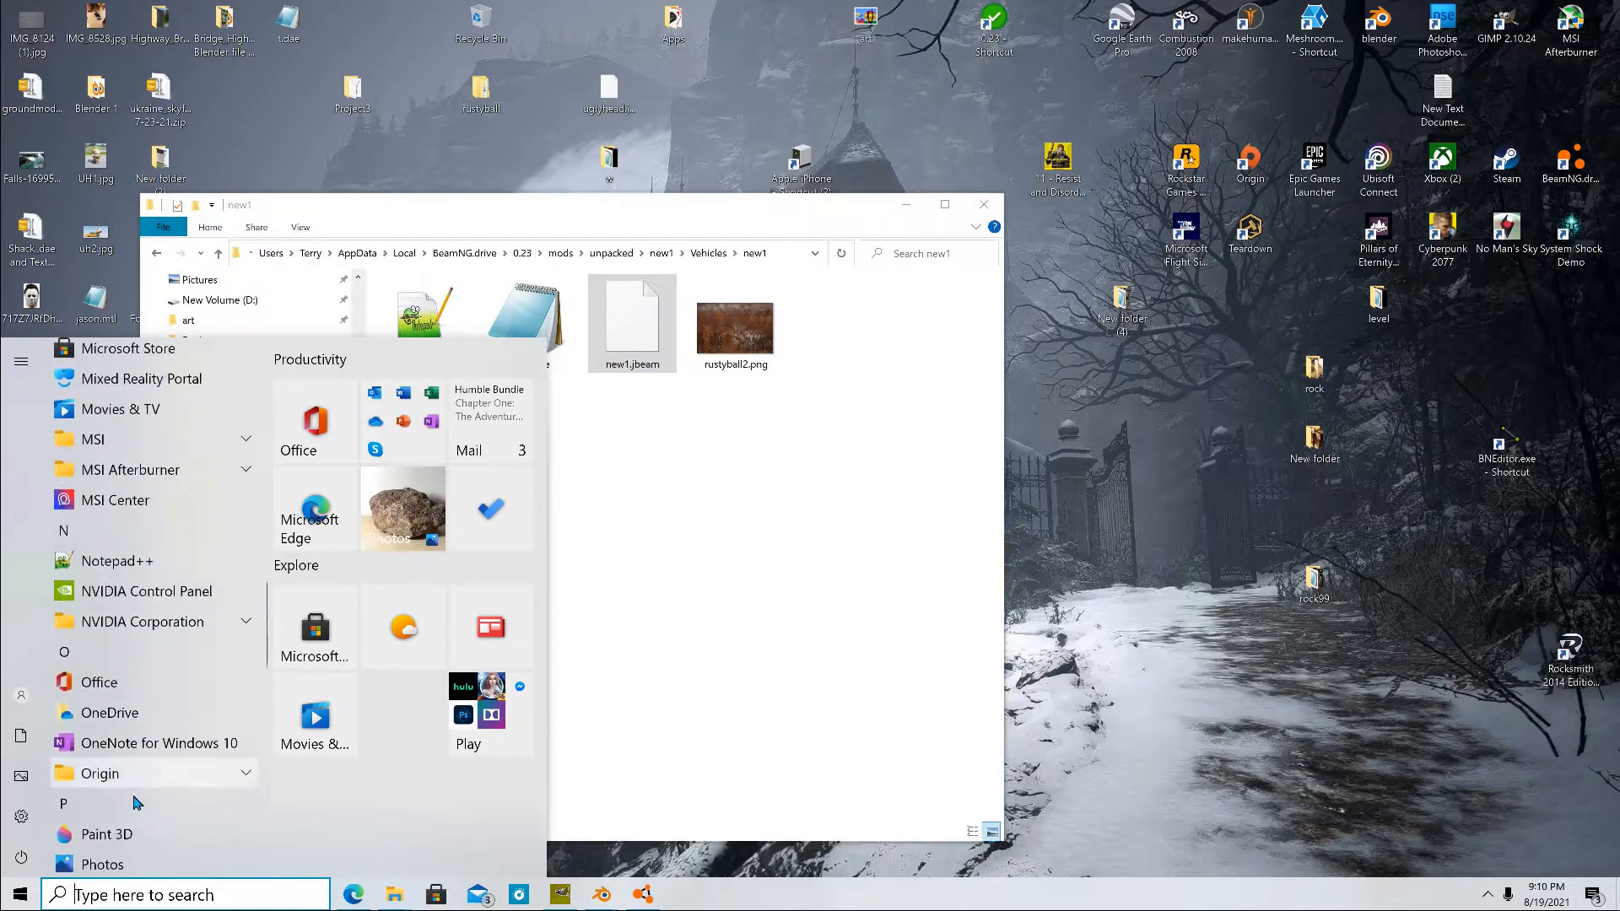
{"action": "left_click", "coordinate": [152, 560]}
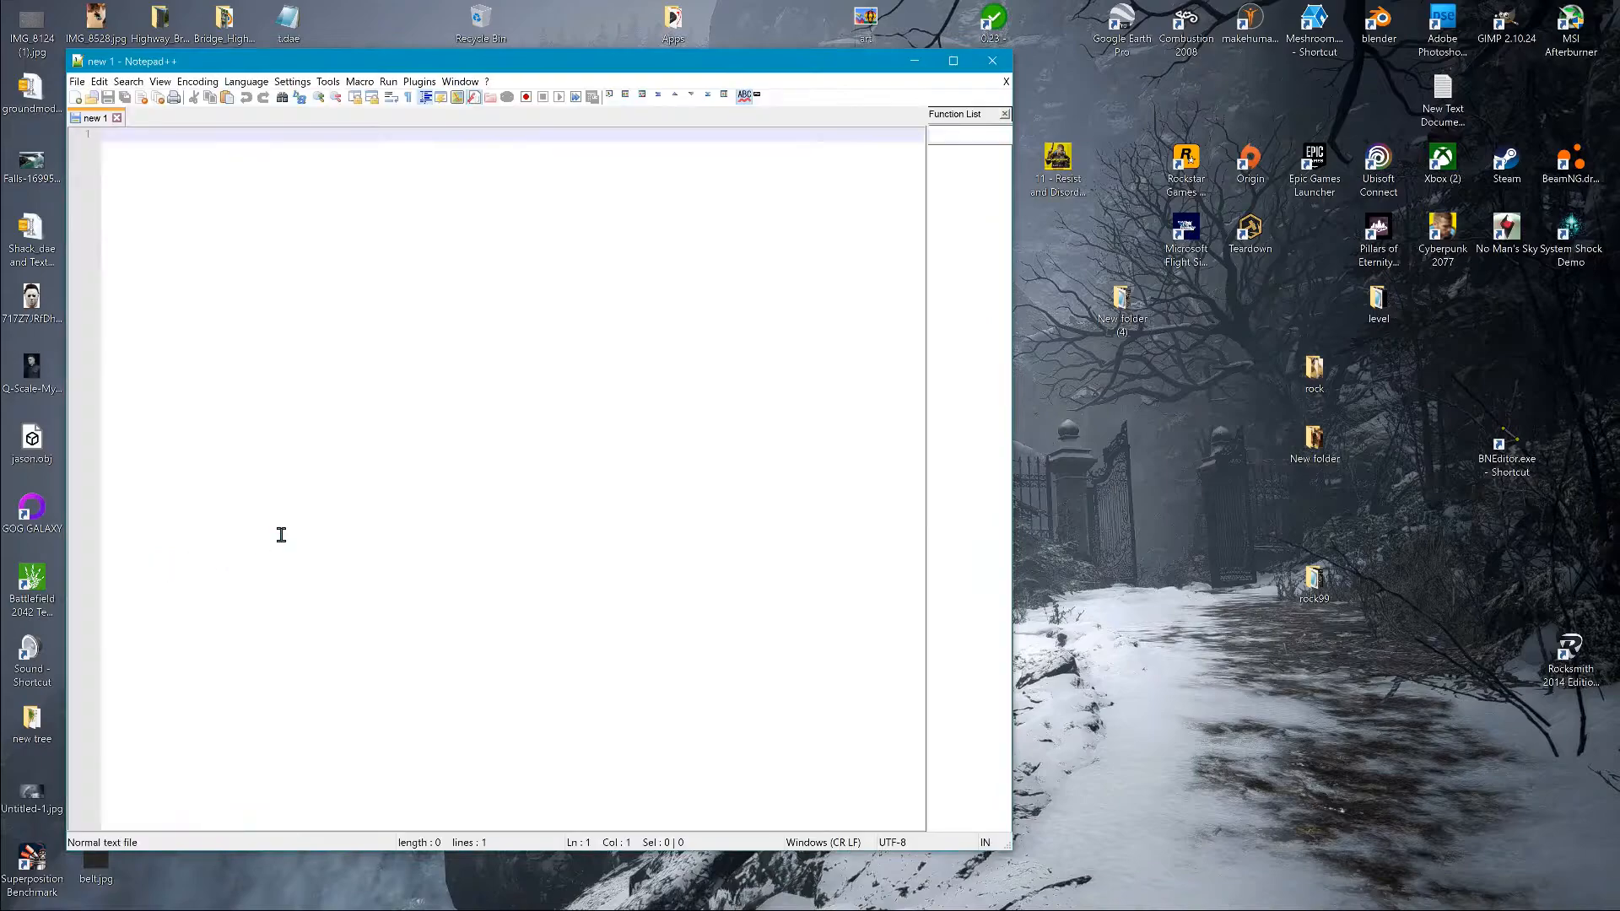
Step: Arrange the Notepad++ and new1 folder windows side by side and open new1.jbeam in the editor
{"action": "left_click_drag", "start_coordinate": [584, 62], "coordinate": [1281, 130]}
{"action": "left_click", "coordinate": [622, 346]}
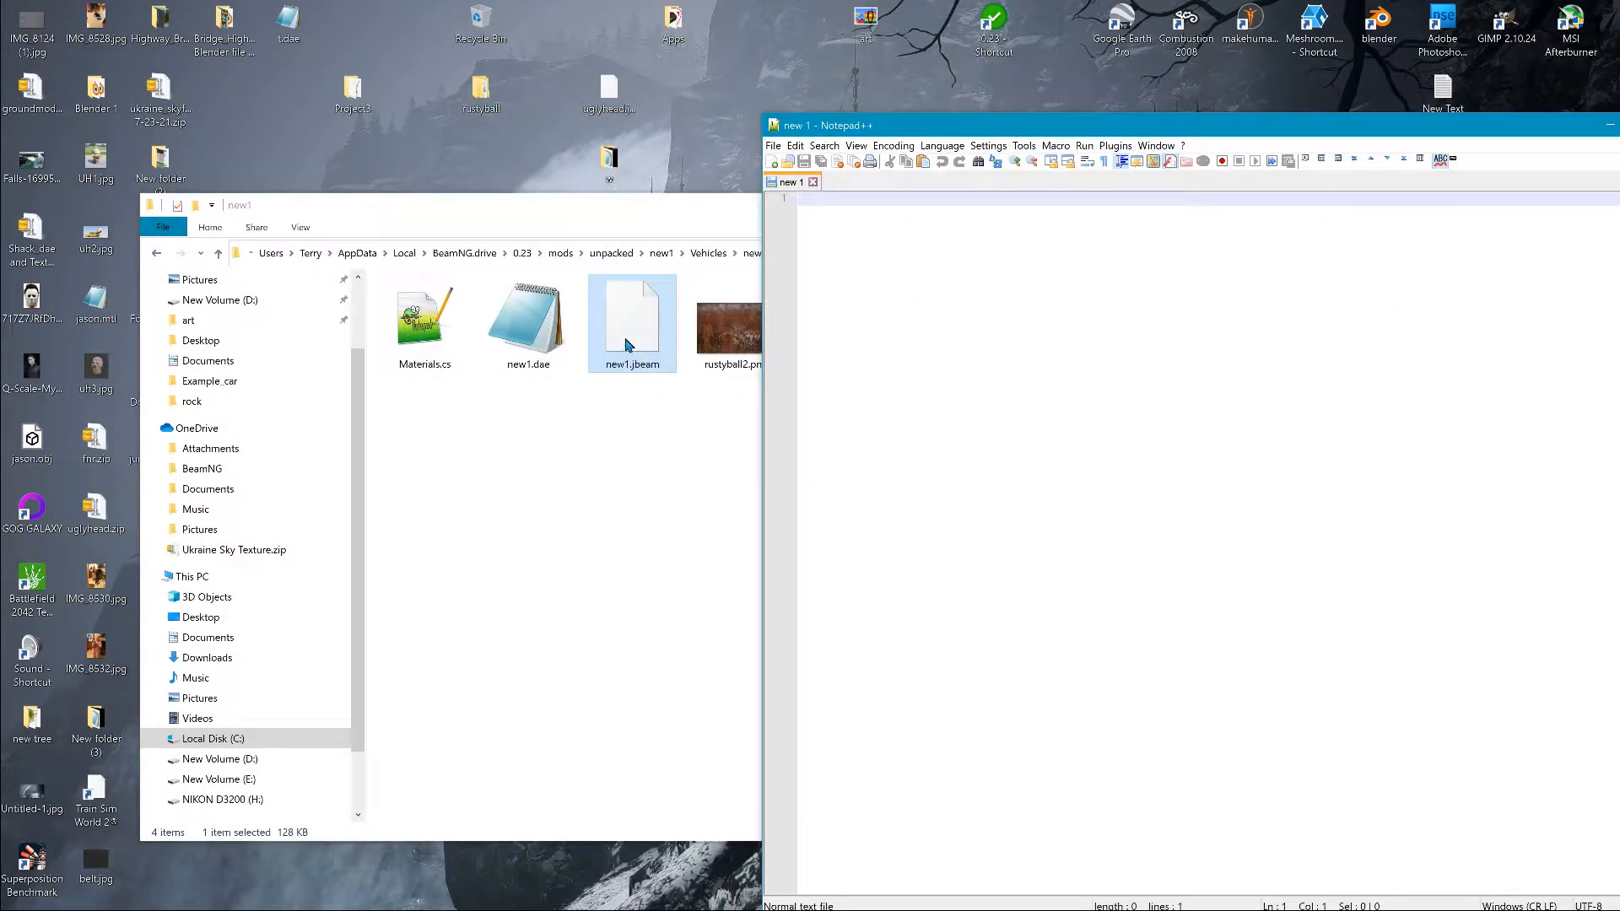
{"action": "left_click_drag", "start_coordinate": [655, 216], "coordinate": [449, 245]}
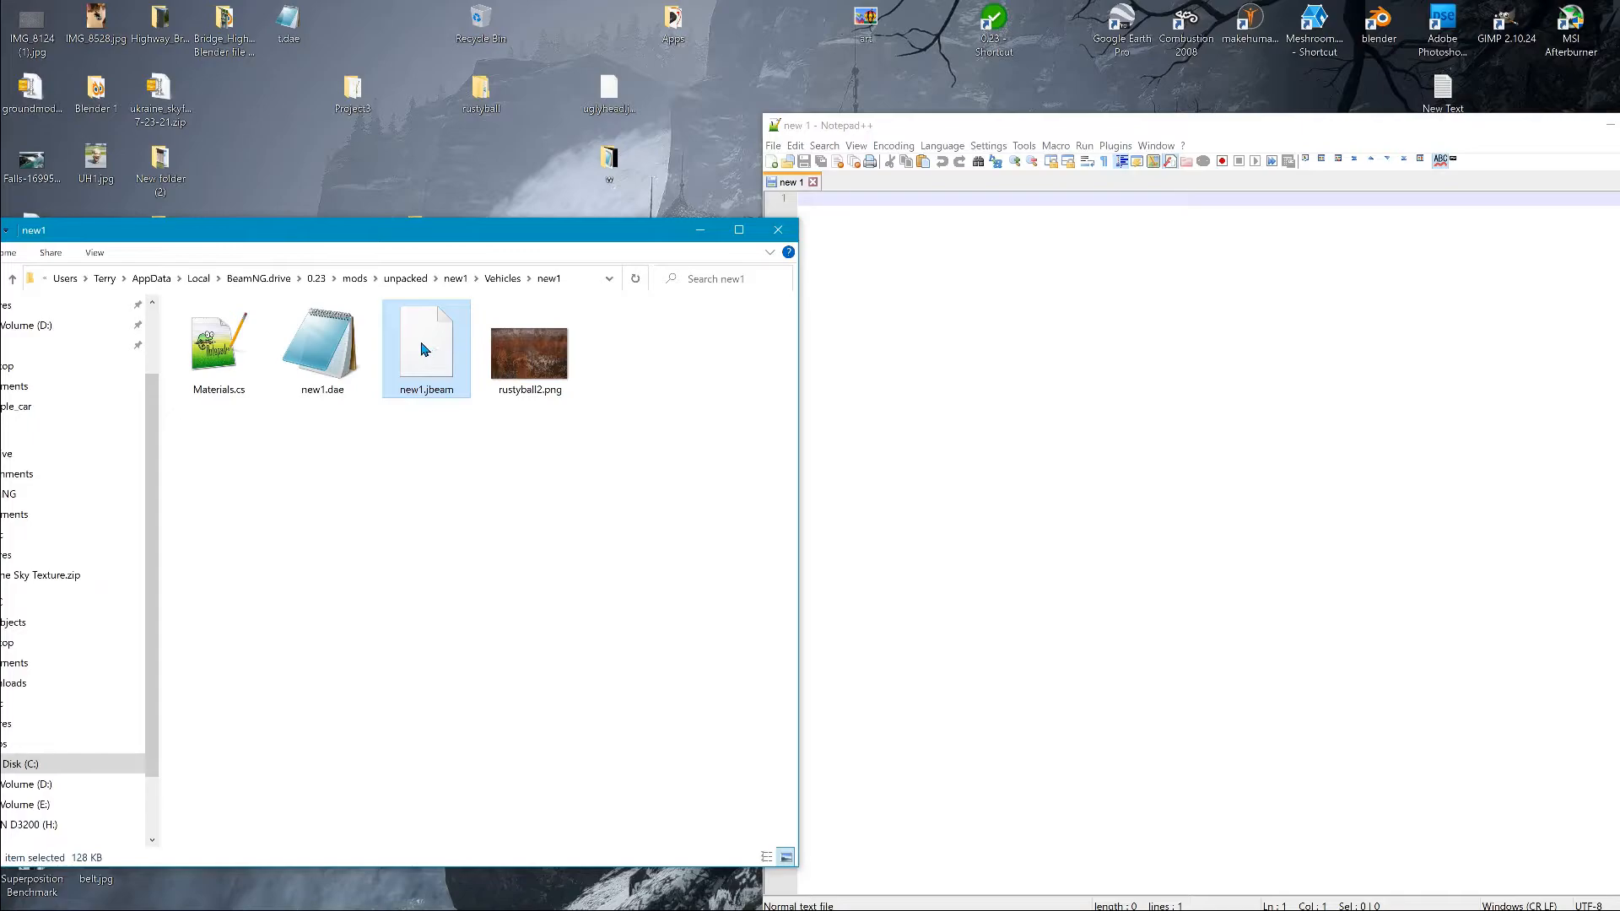
{"action": "left_click_drag", "start_coordinate": [424, 349], "coordinate": [933, 372]}
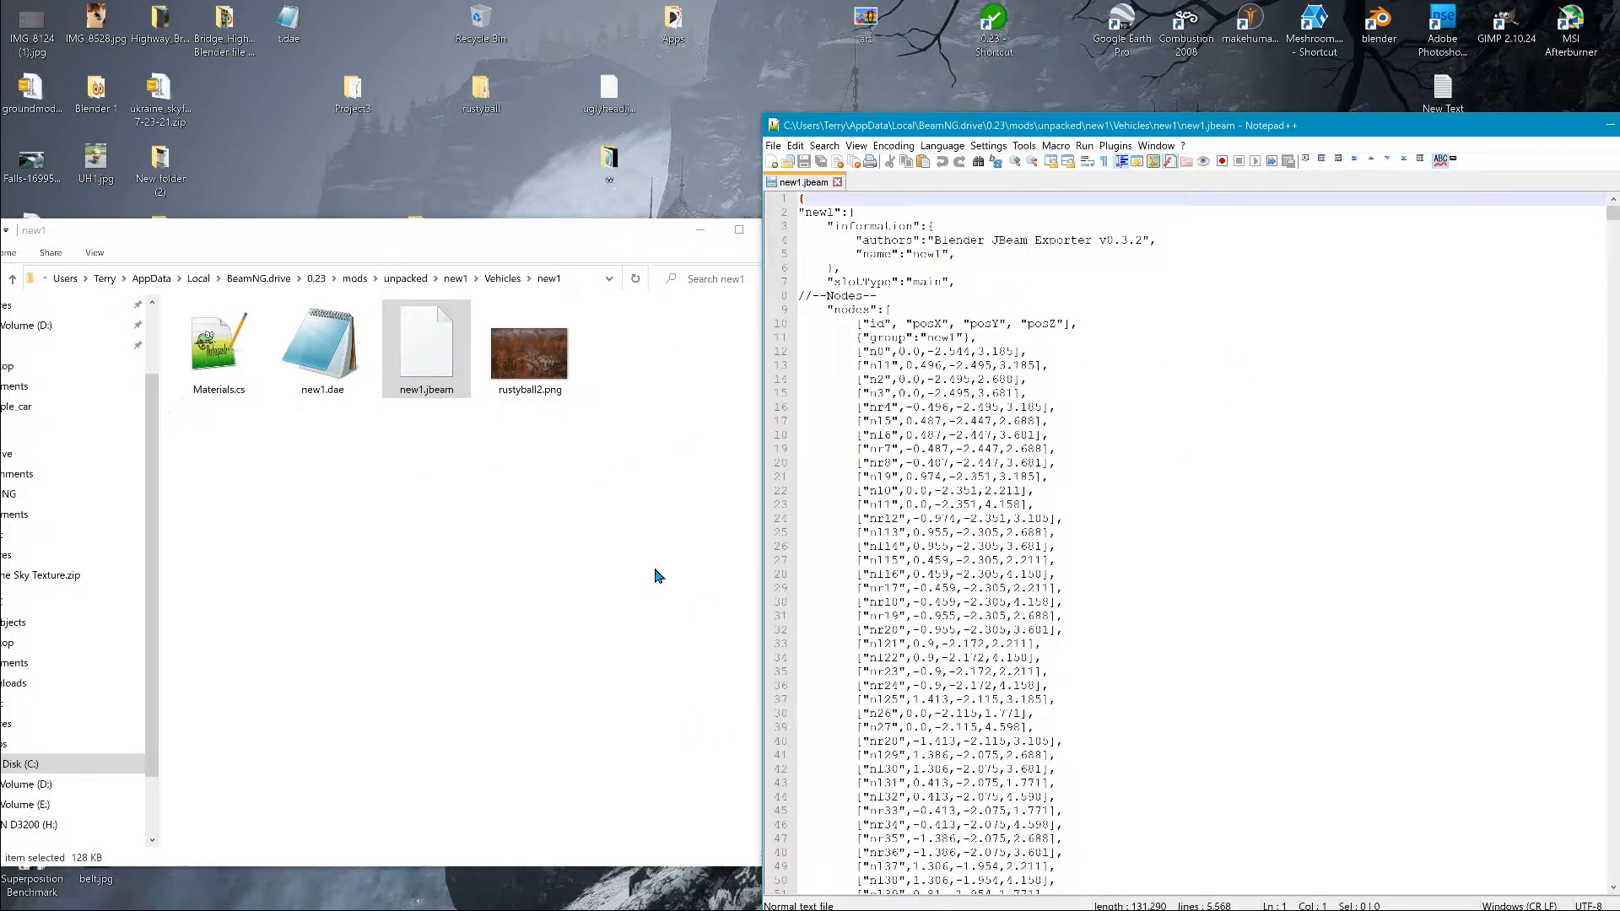
Step: Open newjbeam.jbeam from the unpacked newjbeam mod's Vehicles\newjbeam folder in Notepad++
{"action": "left_click", "coordinate": [456, 278]}
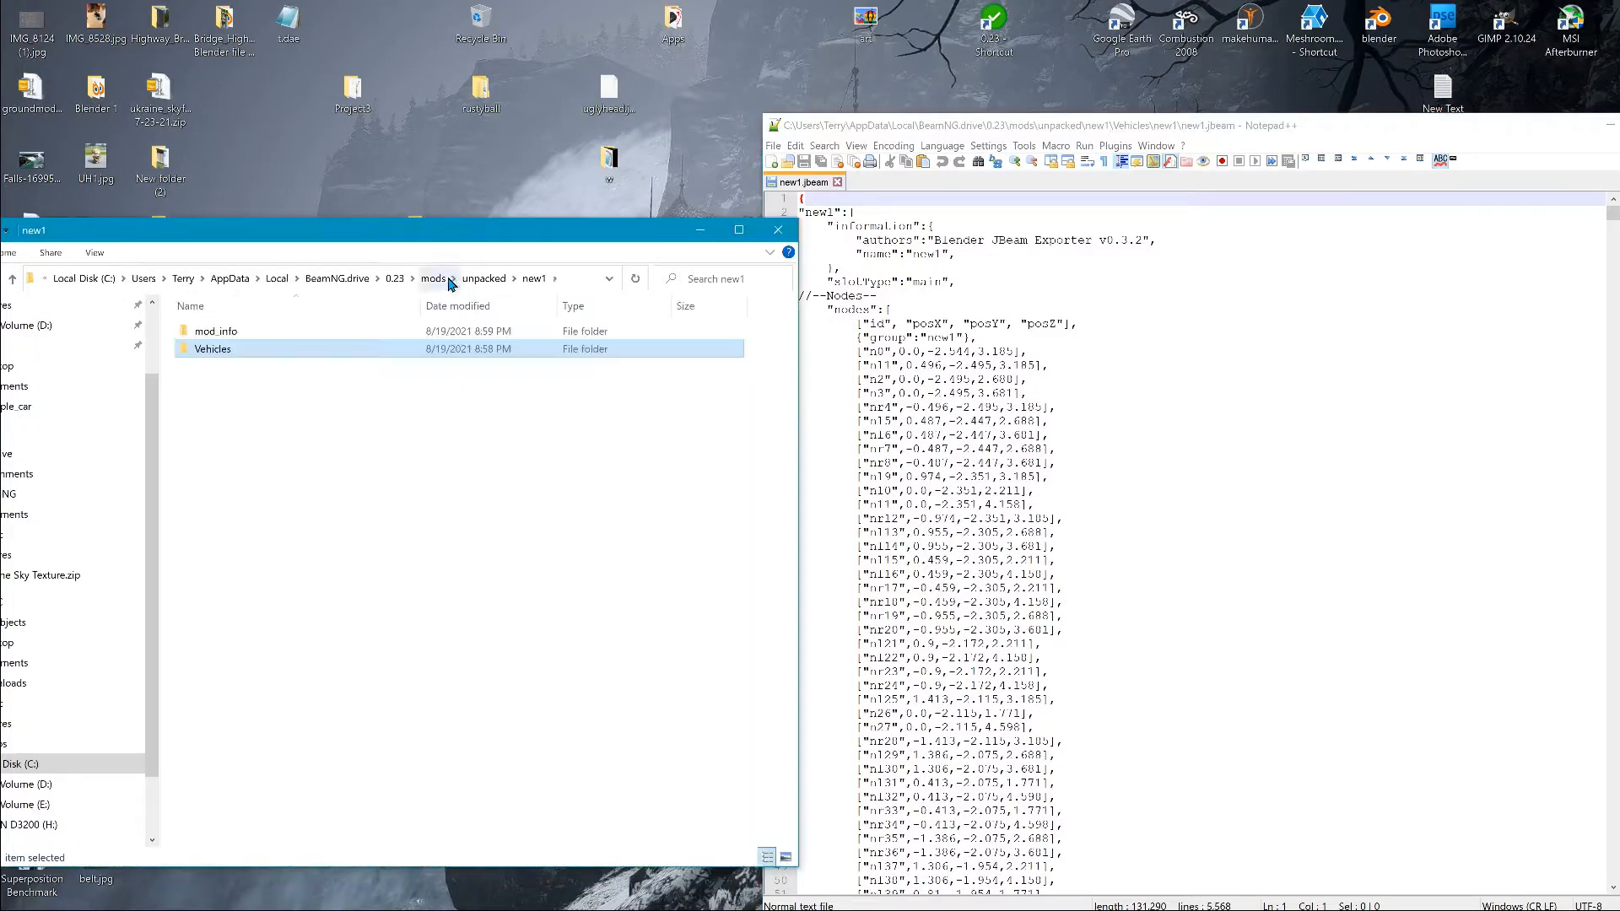
{"action": "left_click", "coordinate": [481, 279]}
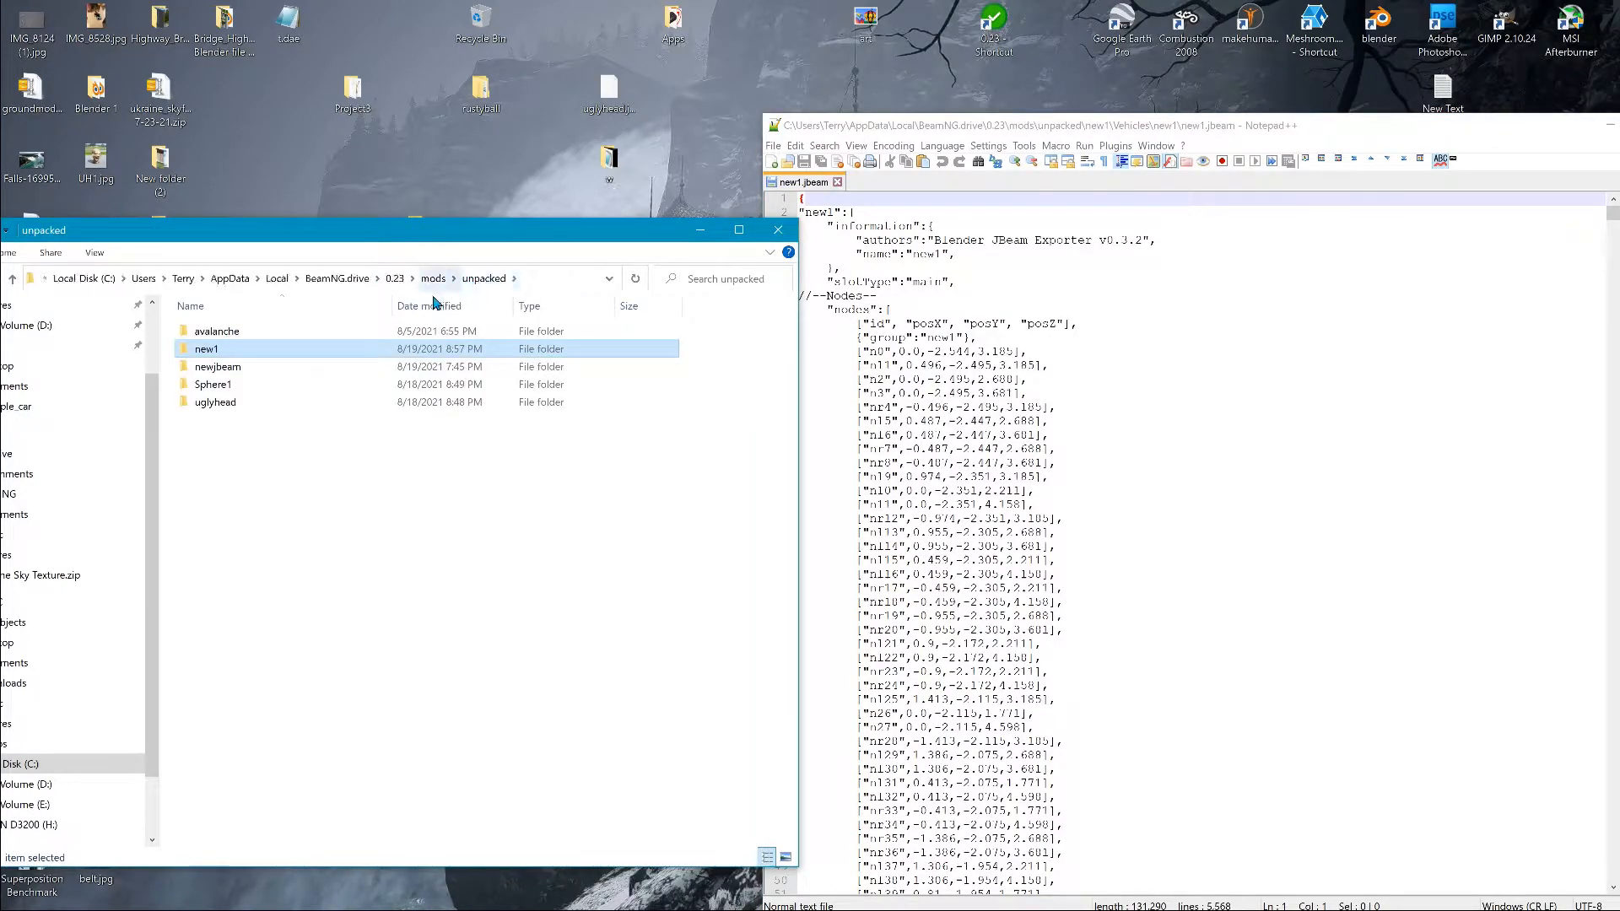
{"action": "double_click", "coordinate": [238, 367]}
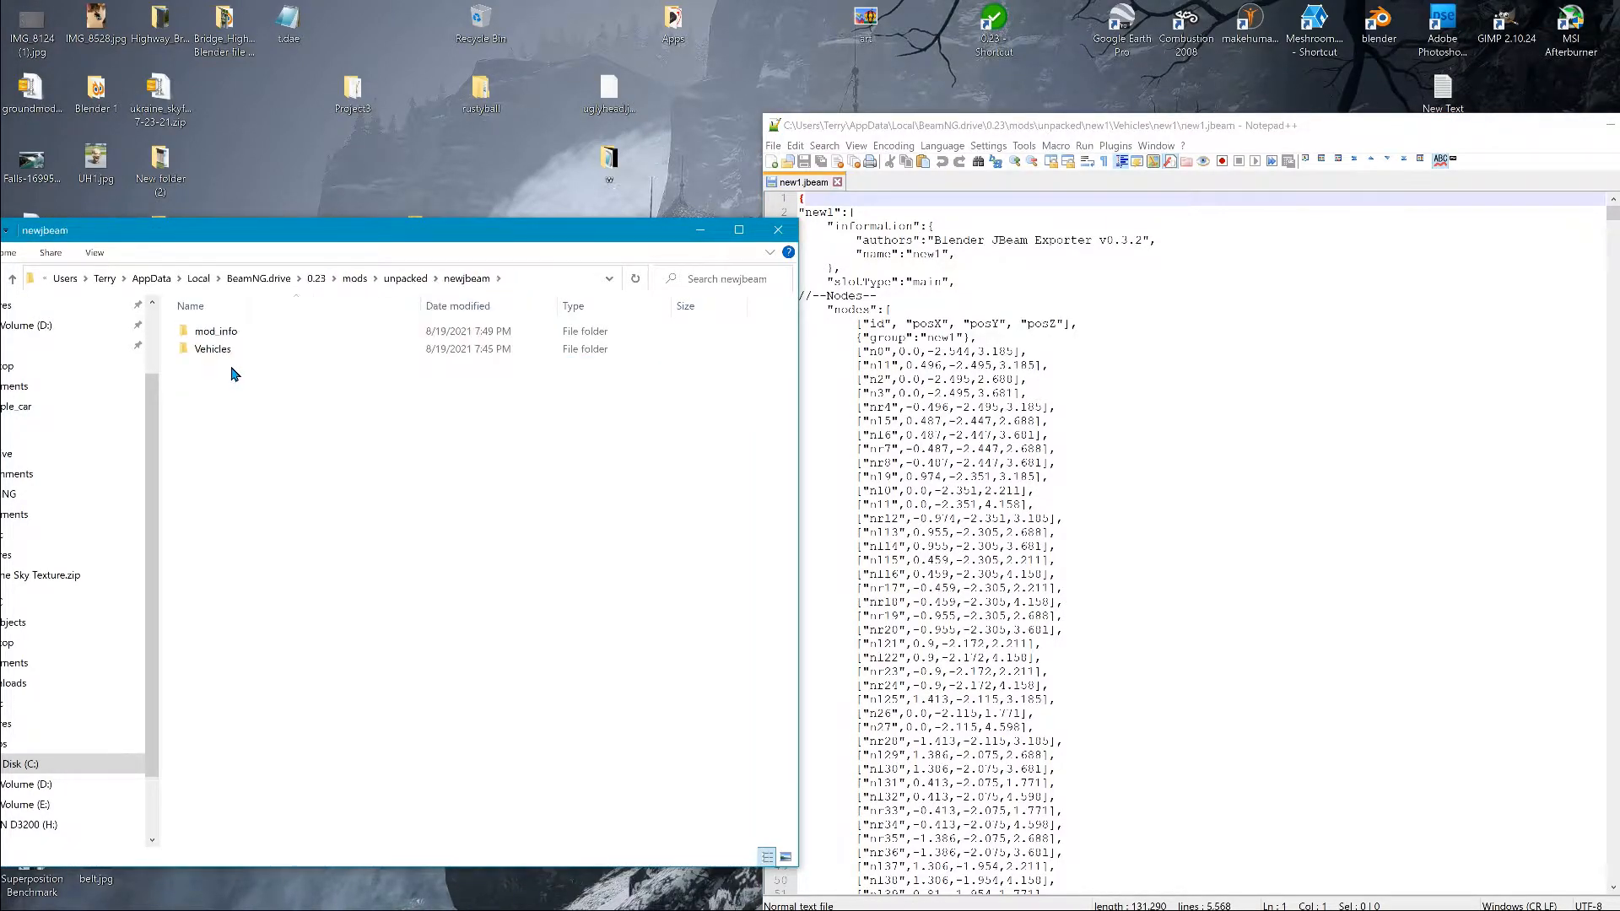
{"action": "double_click", "coordinate": [212, 348]}
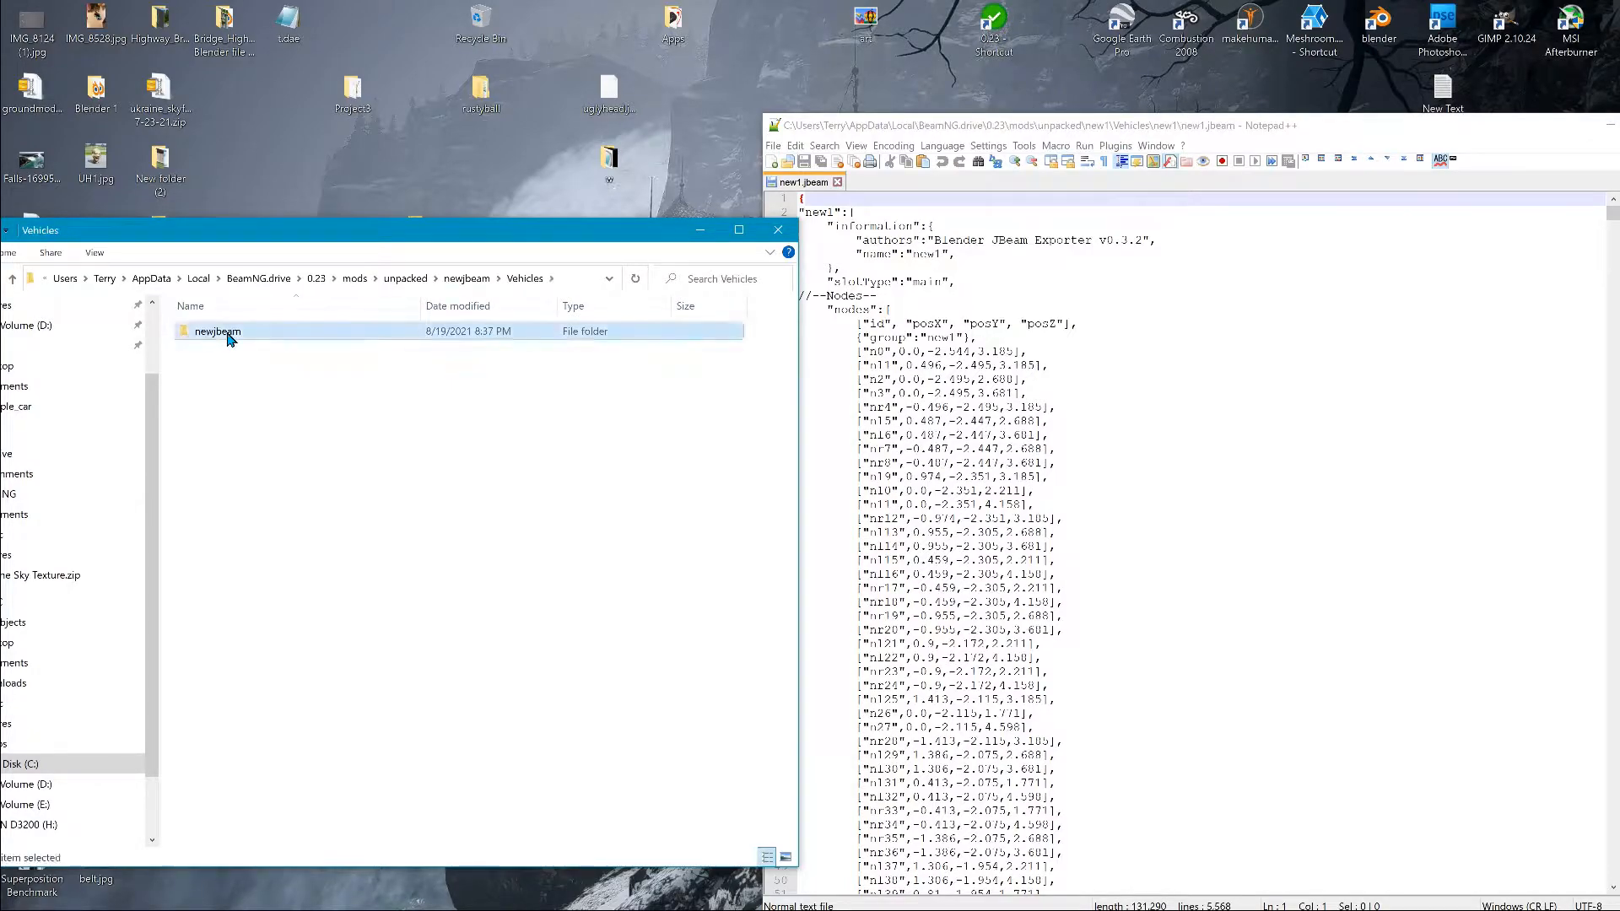
{"action": "double_click", "coordinate": [224, 332]}
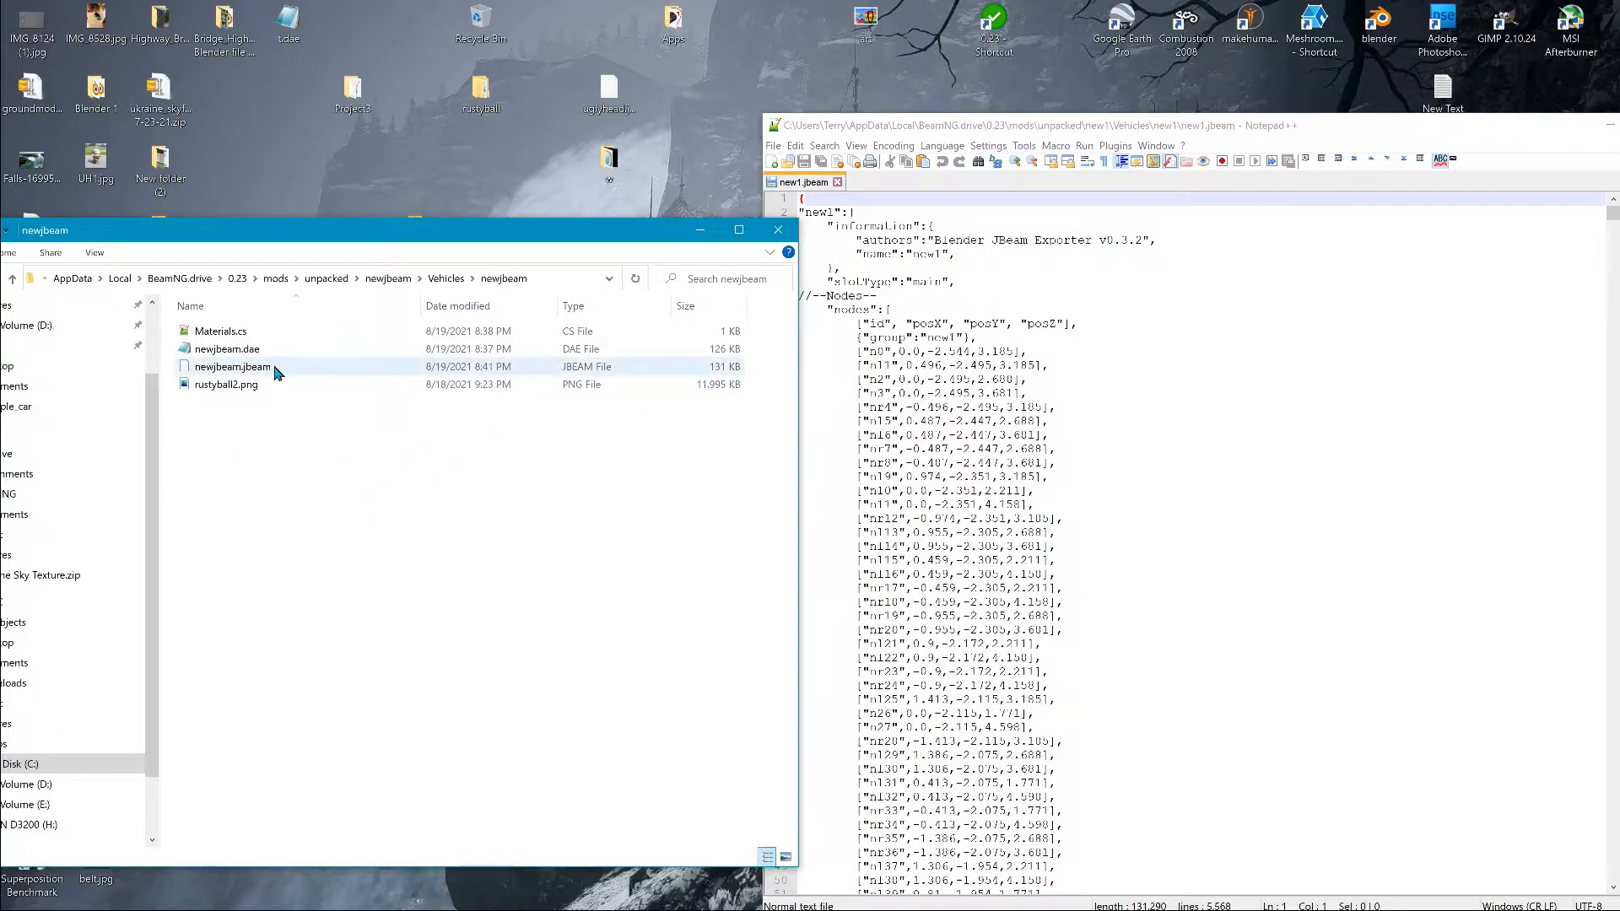
{"action": "left_click", "coordinate": [221, 371]}
{"action": "left_click_drag", "start_coordinate": [221, 371], "coordinate": [1330, 387]}
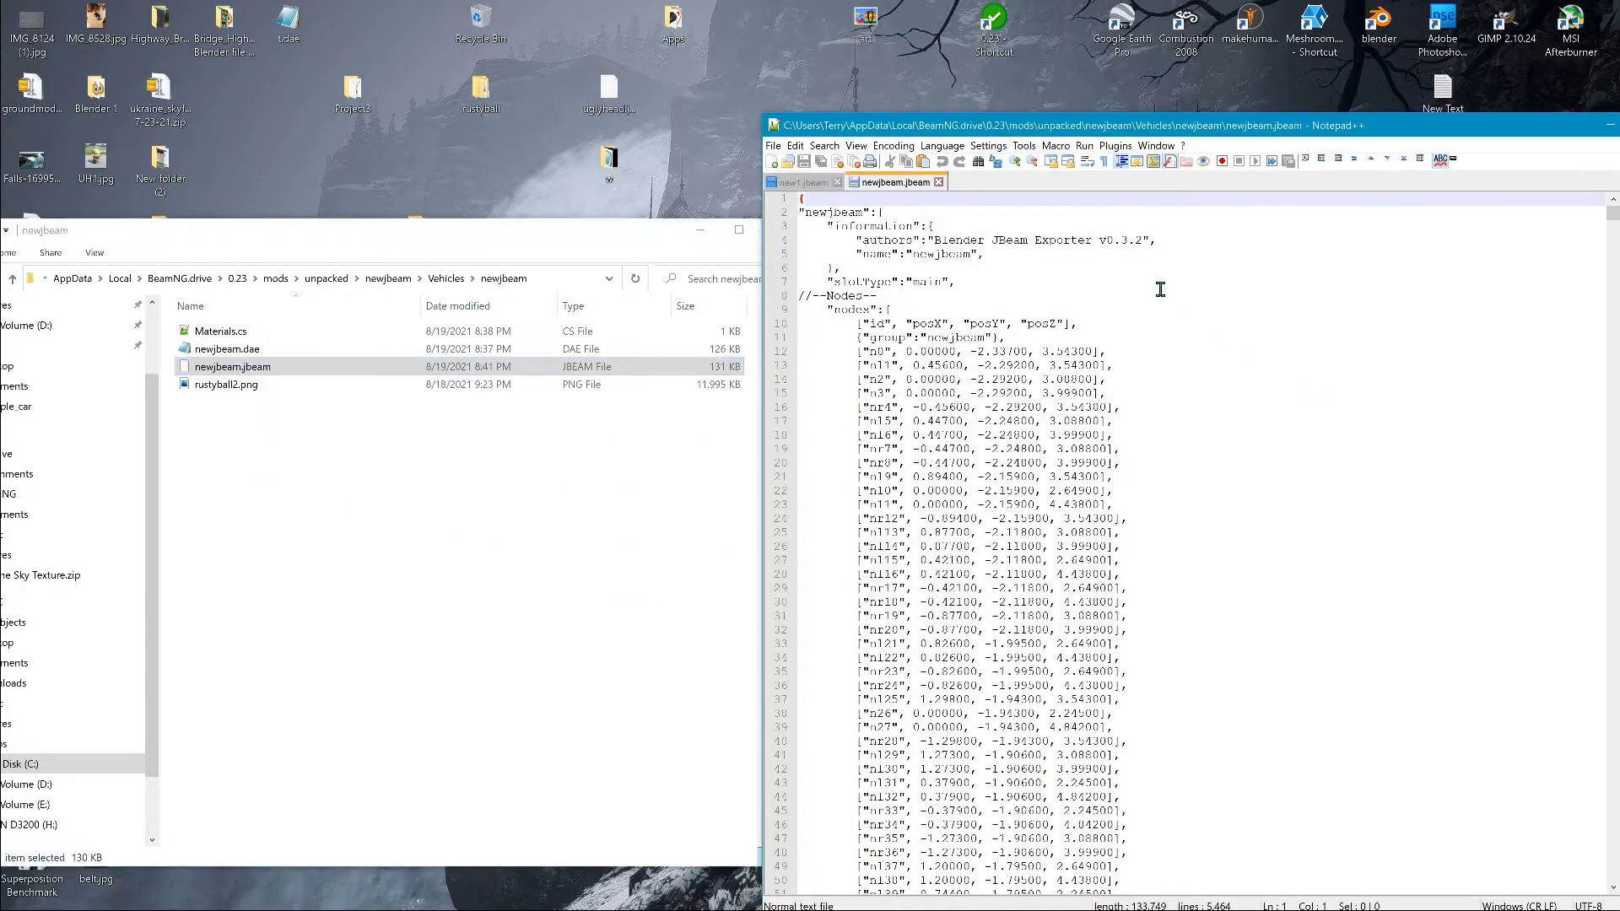
Step: Close the folder window, move newjbeam.jbeam to the editor's other view beside new1.jbeam, and maximize the editor
{"action": "left_click_drag", "start_coordinate": [632, 240], "coordinate": [493, 228]}
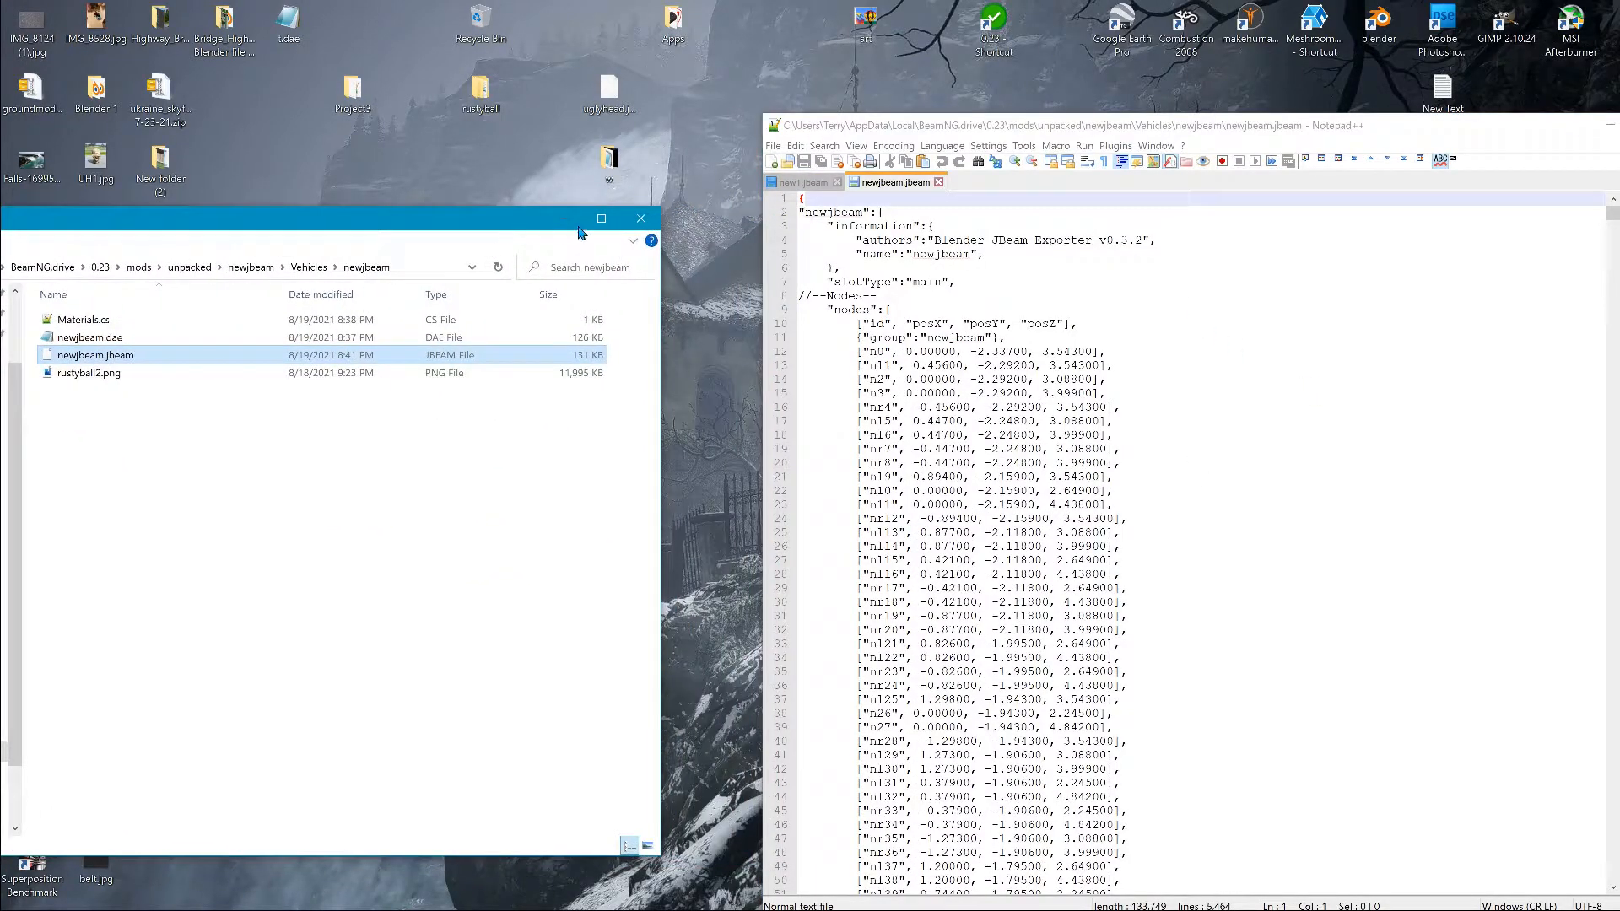
{"action": "left_click", "coordinate": [642, 222]}
{"action": "left_click_drag", "start_coordinate": [952, 127], "coordinate": [480, 85]}
{"action": "left_click_drag", "start_coordinate": [432, 145], "coordinate": [959, 352]}
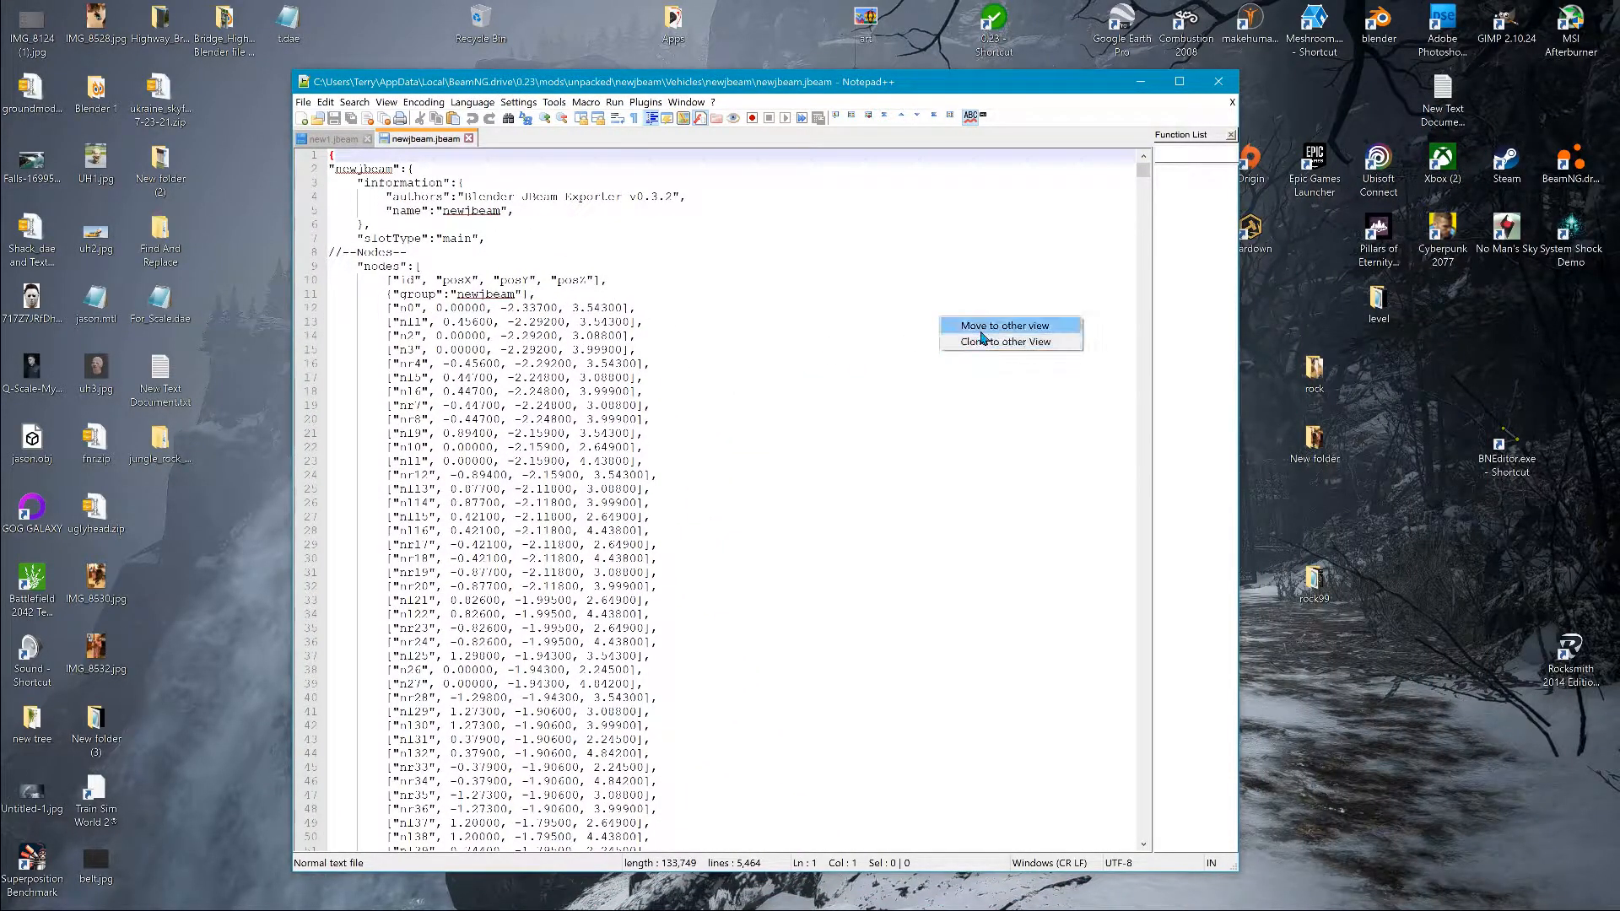
{"action": "left_click", "coordinate": [991, 329]}
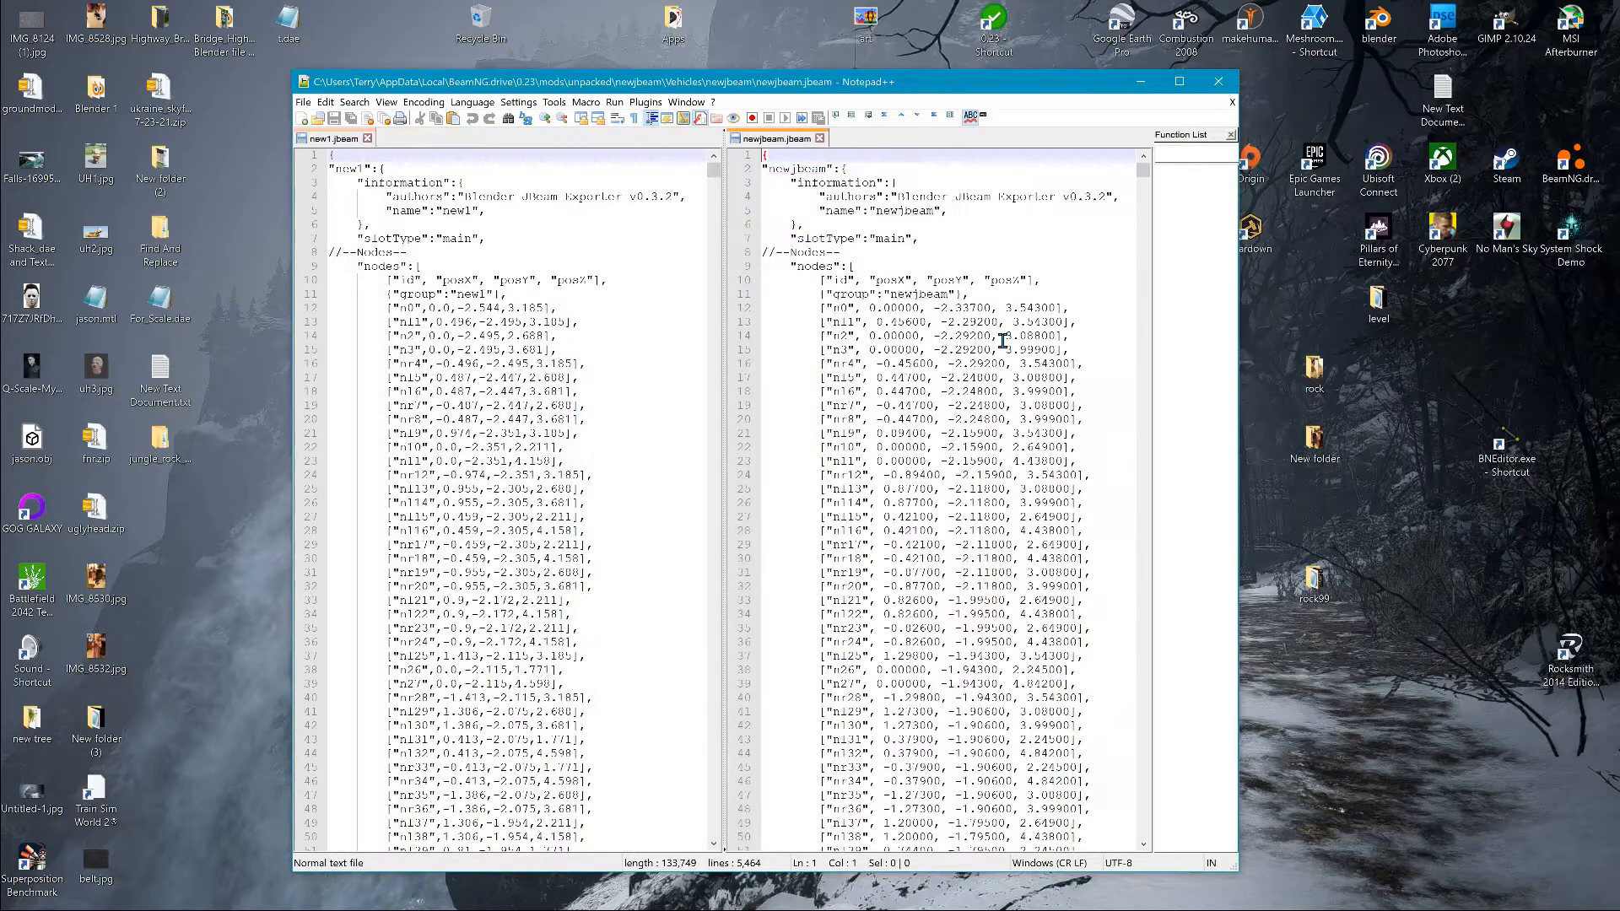
{"action": "left_click", "coordinate": [1179, 81]}
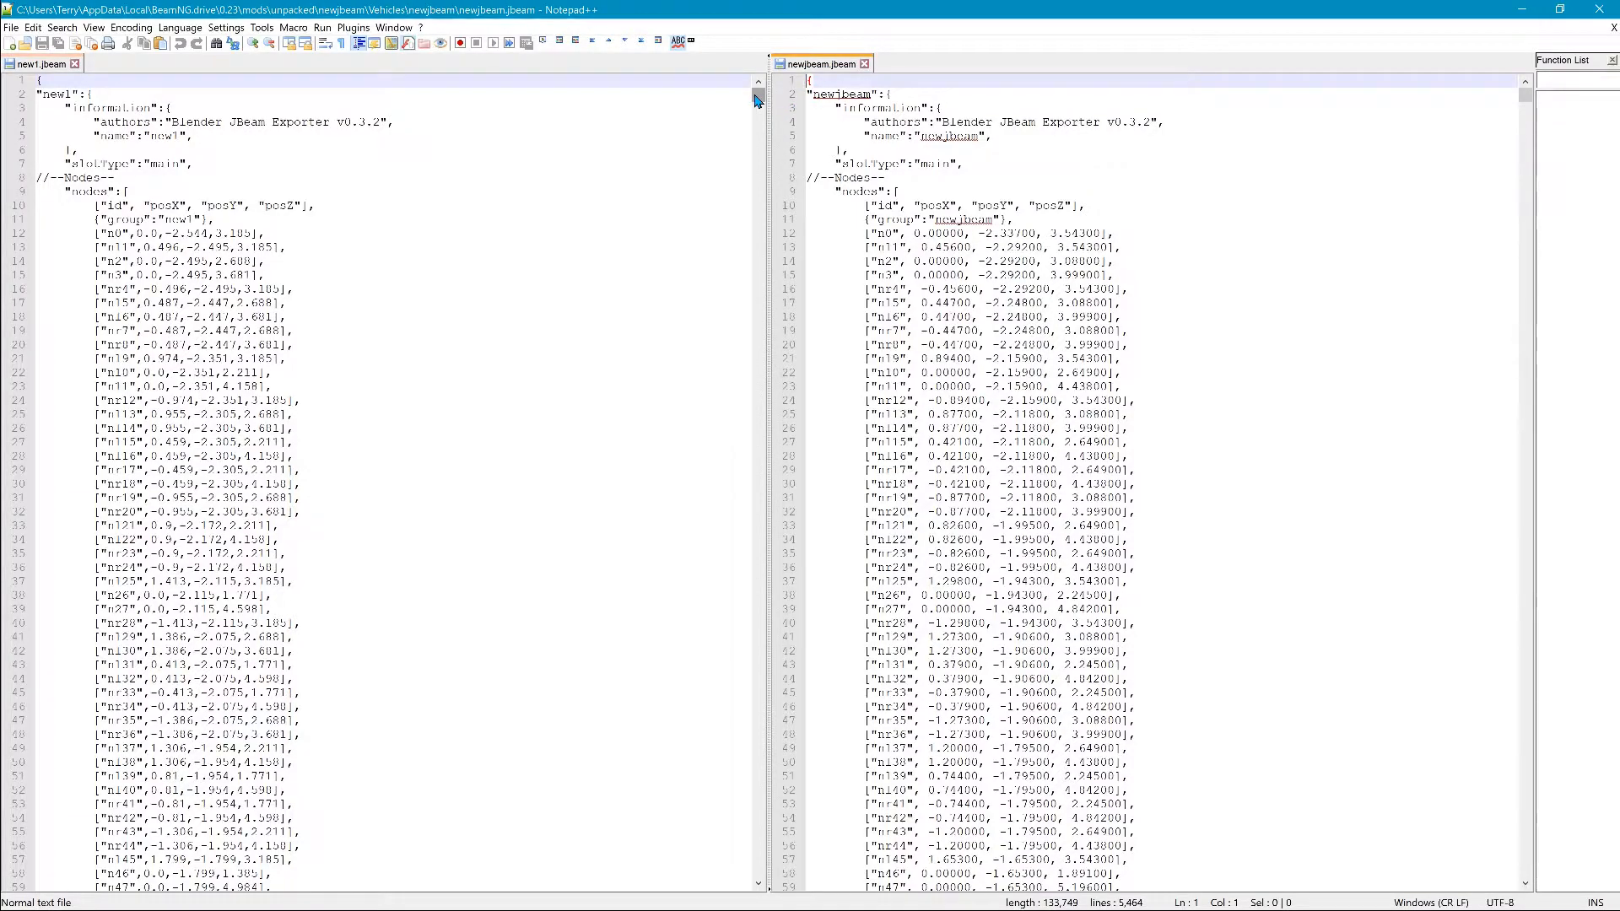
Step: Locate the start of the Collision Triangles section in new1.jbeam and the flexbodies section in newjbeam.jbeam
{"action": "left_click_drag", "start_coordinate": [757, 101], "coordinate": [757, 169]}
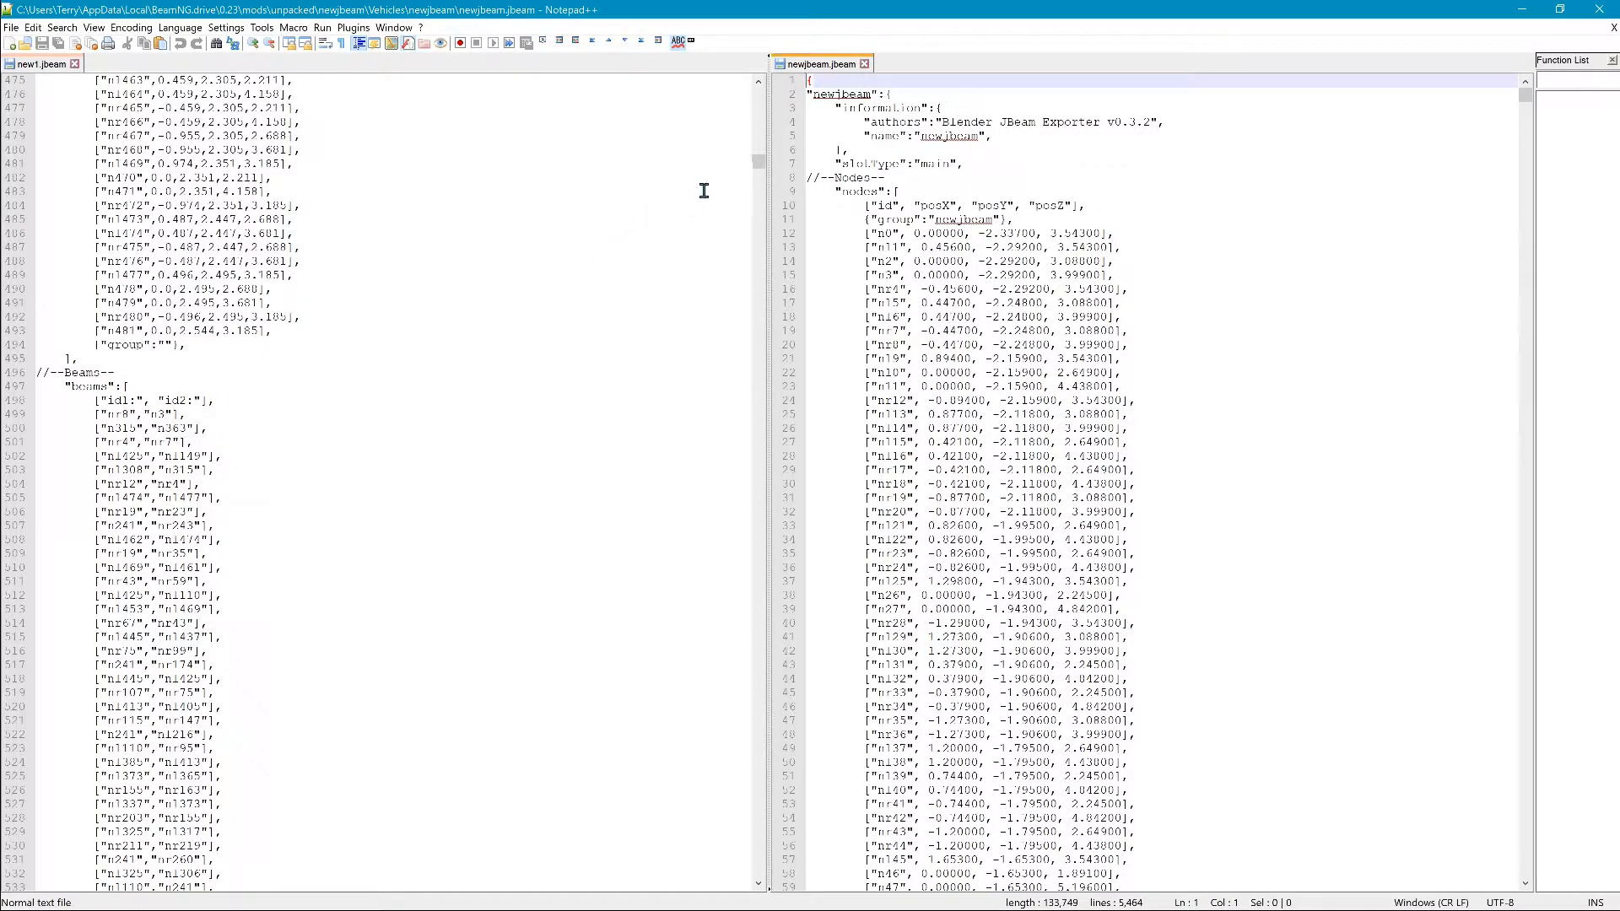
{"action": "left_click_drag", "start_coordinate": [760, 165], "coordinate": [742, 748]}
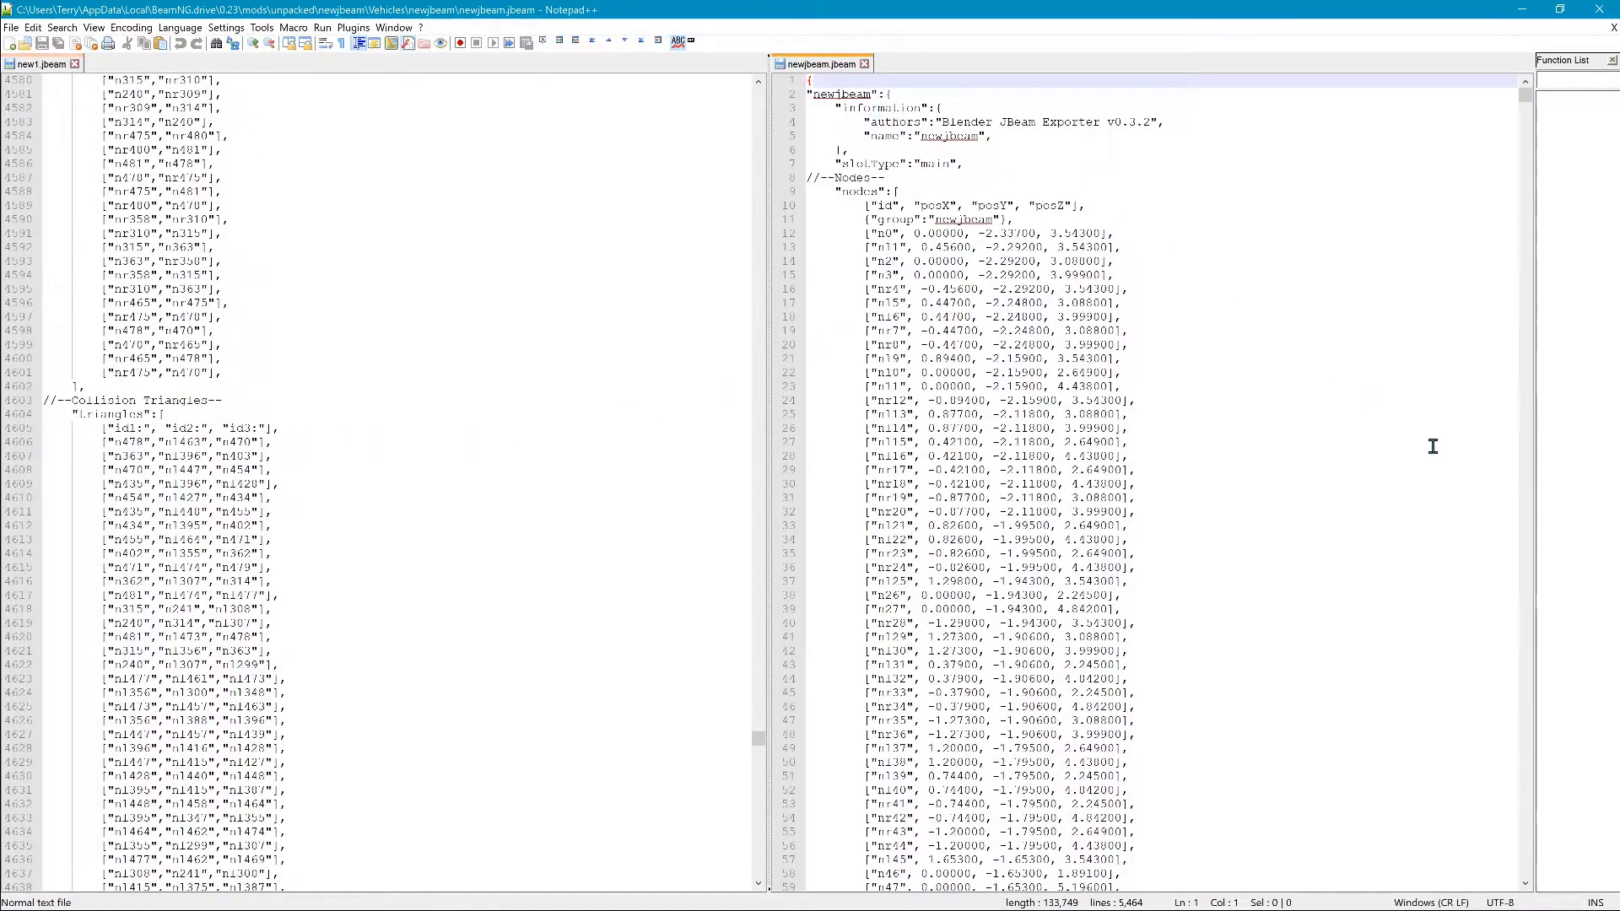
{"action": "left_click_drag", "start_coordinate": [1525, 95], "coordinate": [1511, 883]}
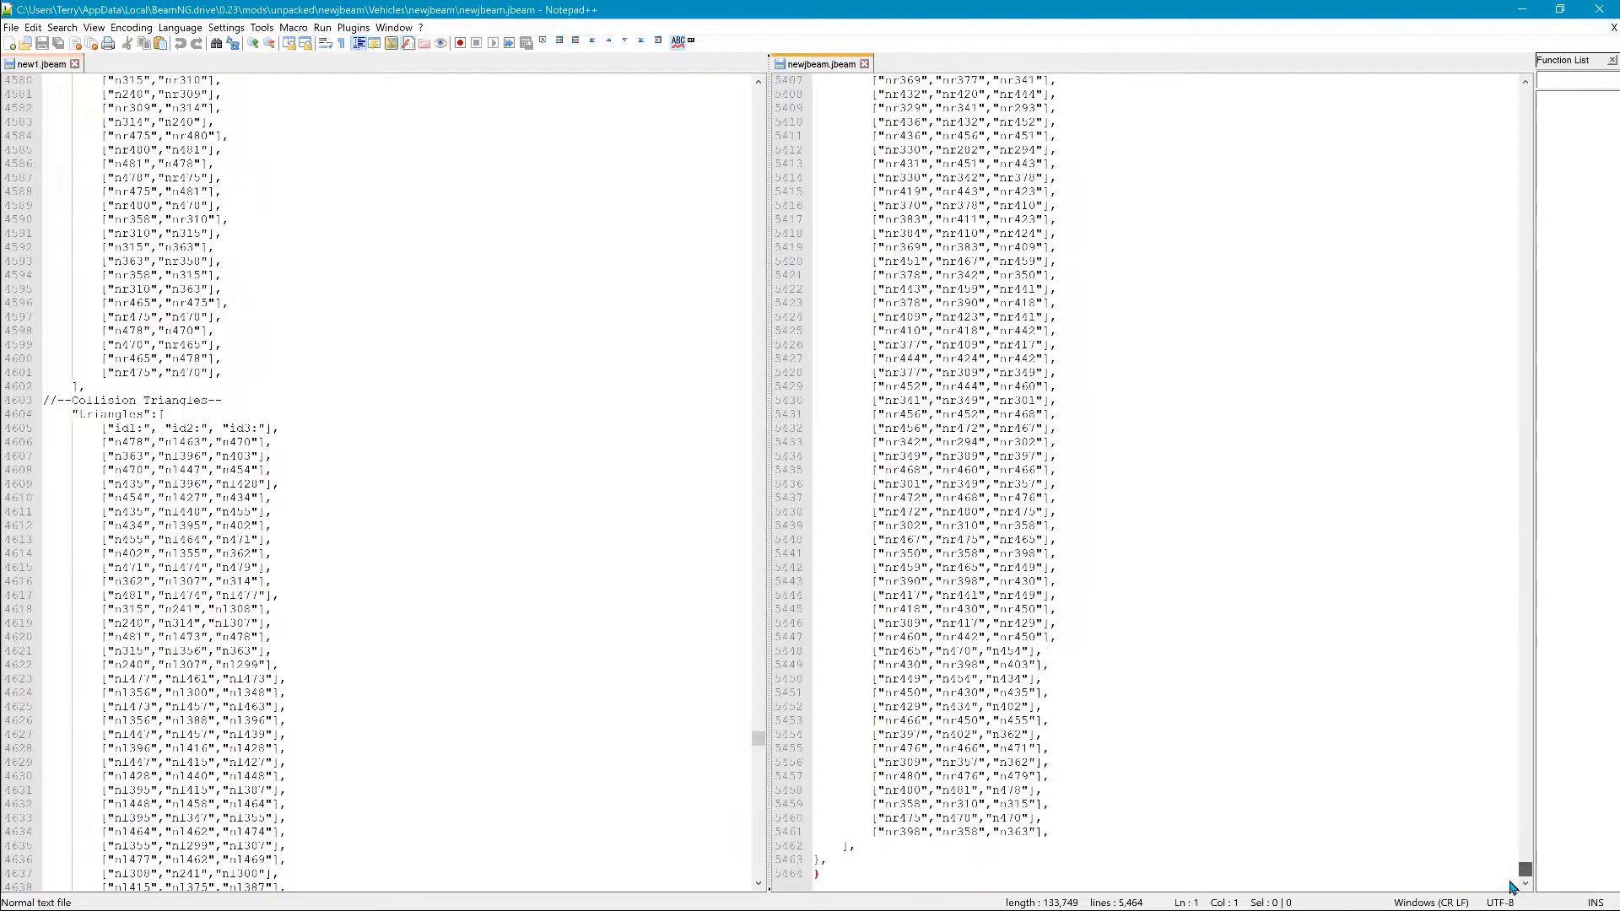
{"action": "scroll", "coordinate": [1164, 470], "scroll_direction": "up", "scroll_amount": 20}
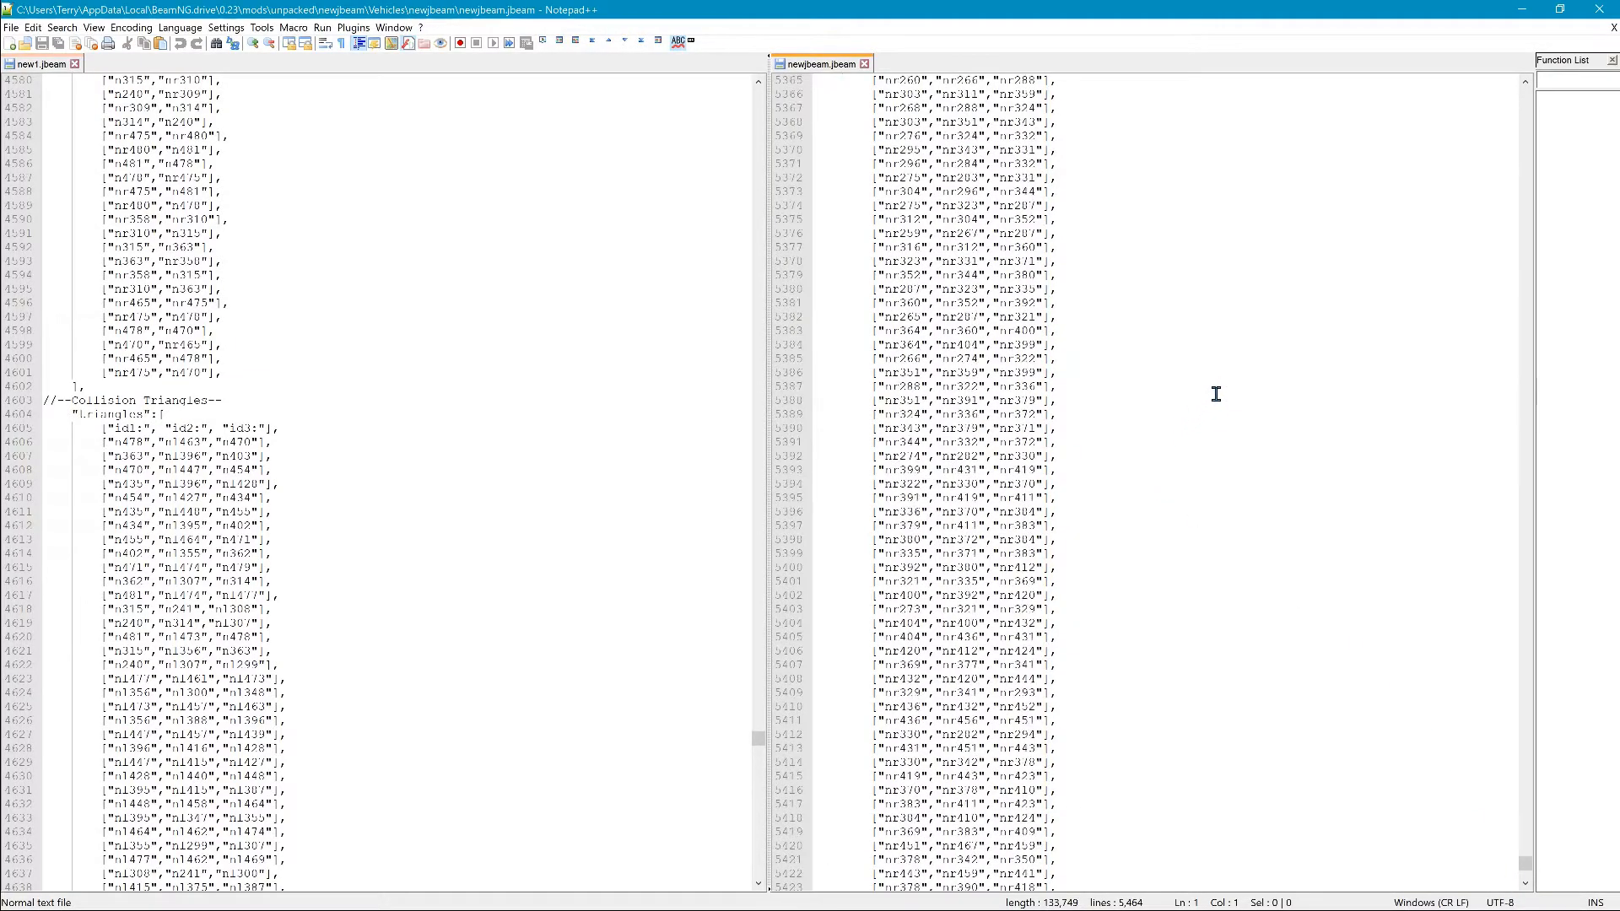
{"action": "scroll", "coordinate": [1214, 405], "scroll_direction": "up", "scroll_amount": 20}
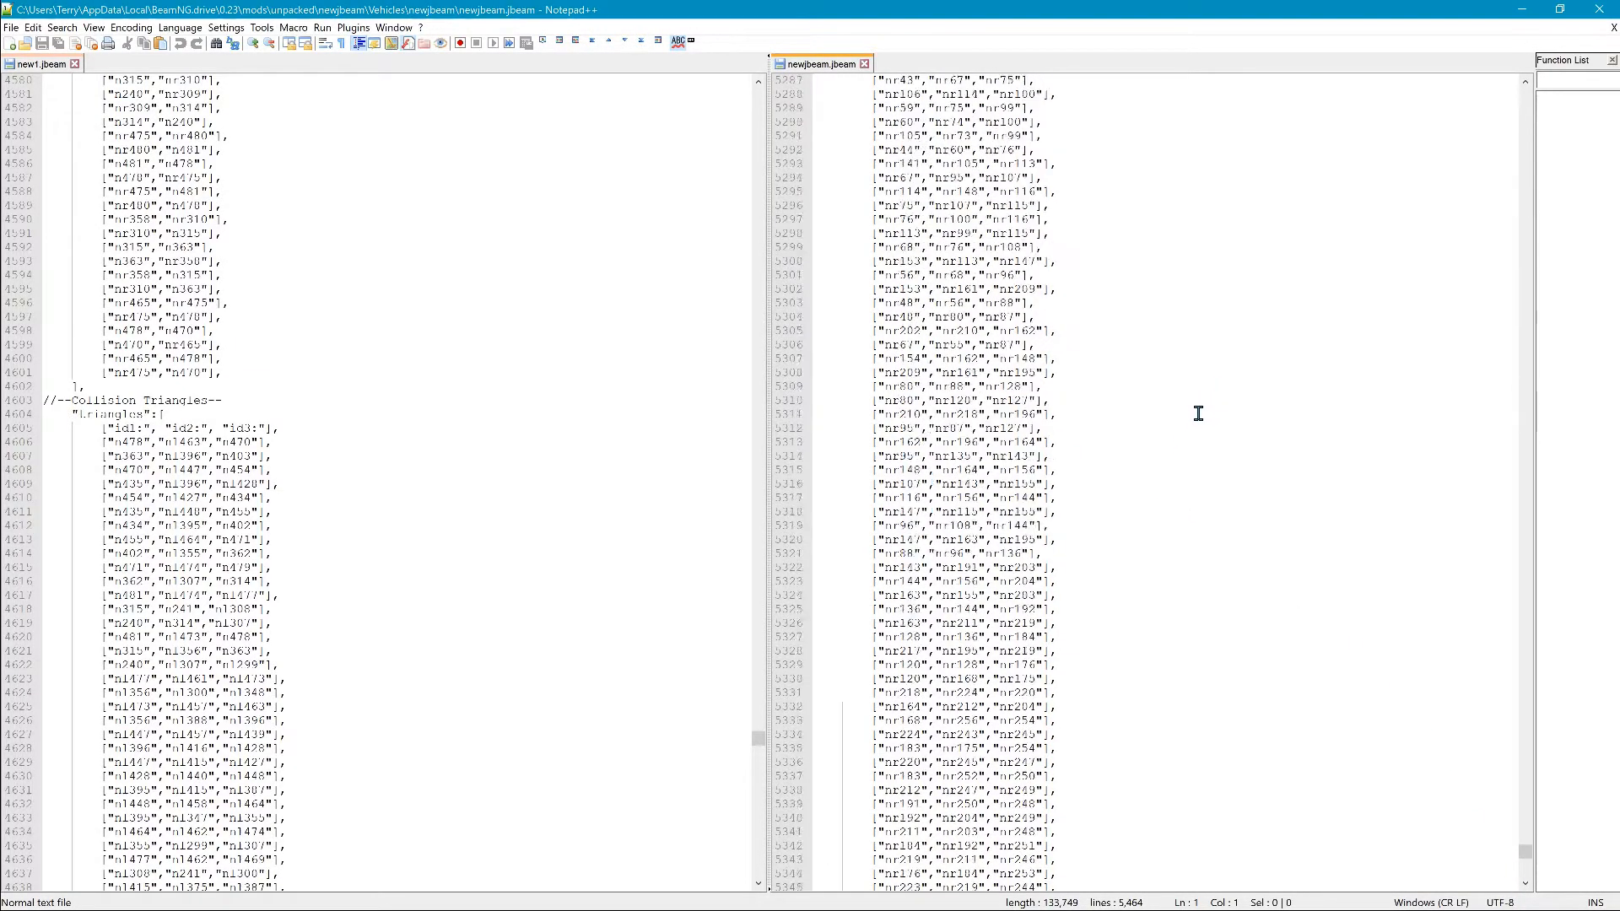
{"action": "scroll", "coordinate": [1202, 416], "scroll_direction": "up", "scroll_amount": 20}
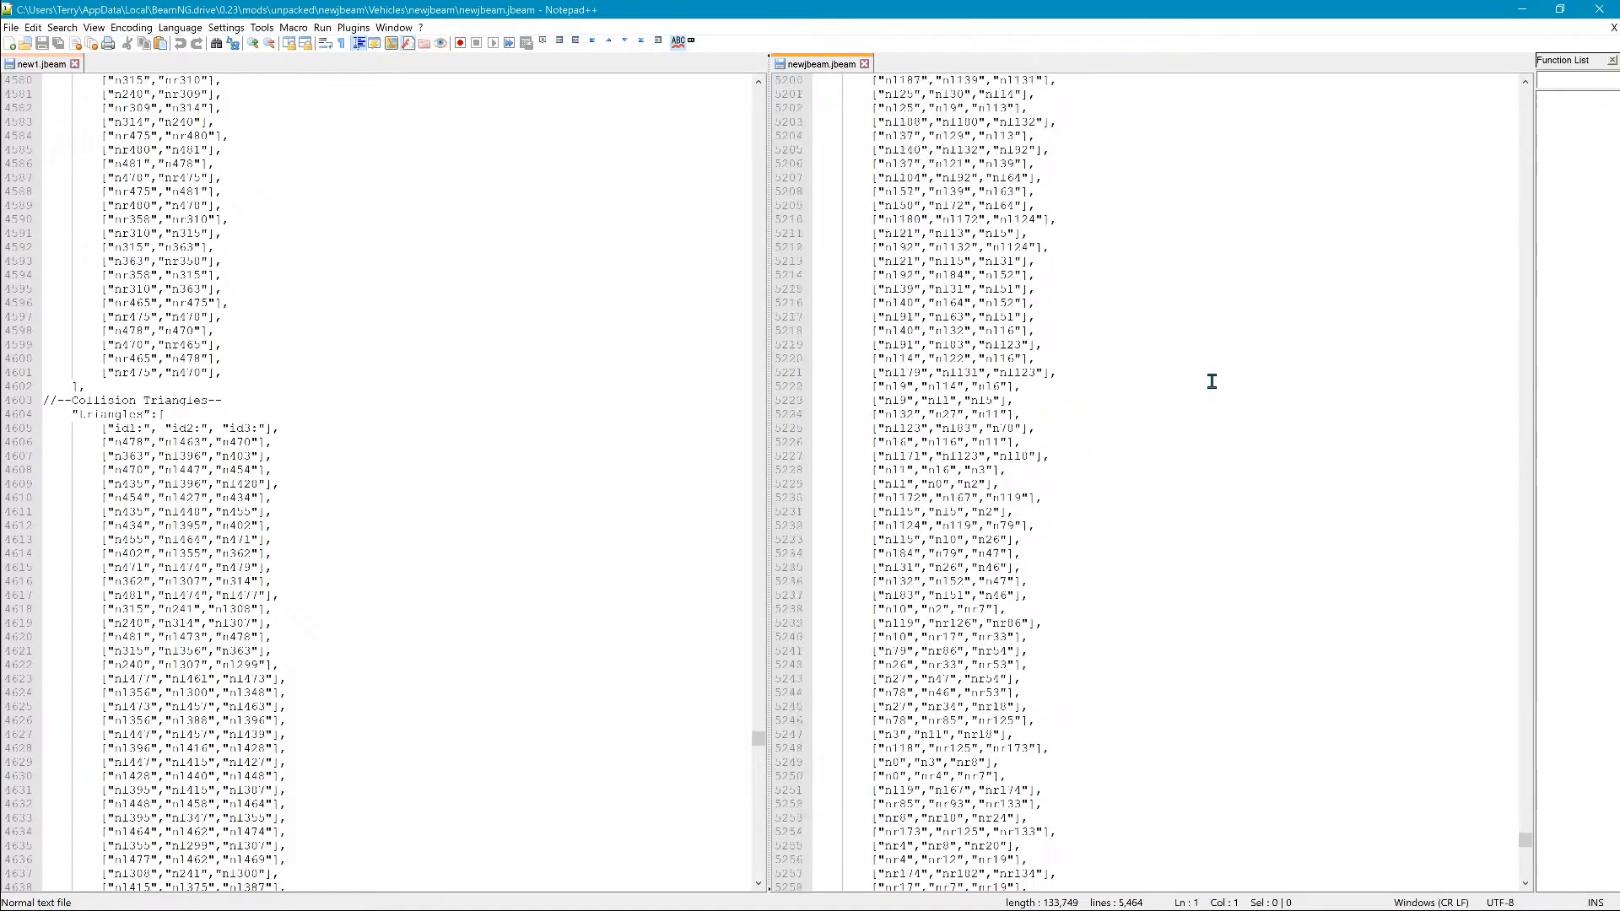
{"action": "scroll", "coordinate": [1219, 374], "scroll_direction": "up", "scroll_amount": 20}
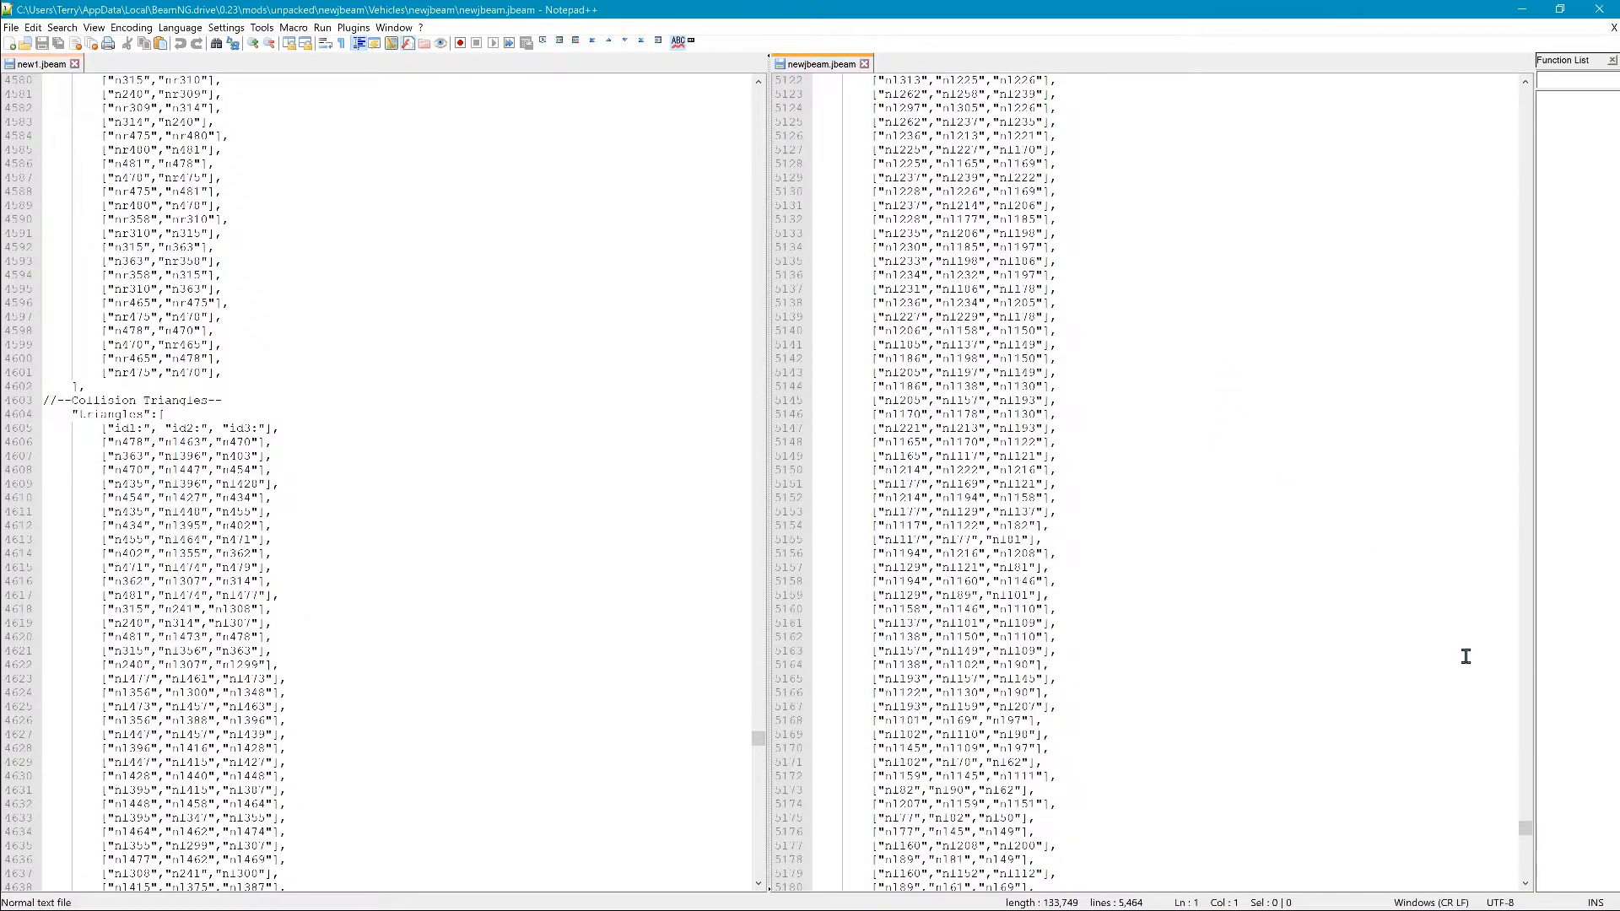
{"action": "scroll", "coordinate": [1528, 825], "scroll_direction": "up", "scroll_amount": 20}
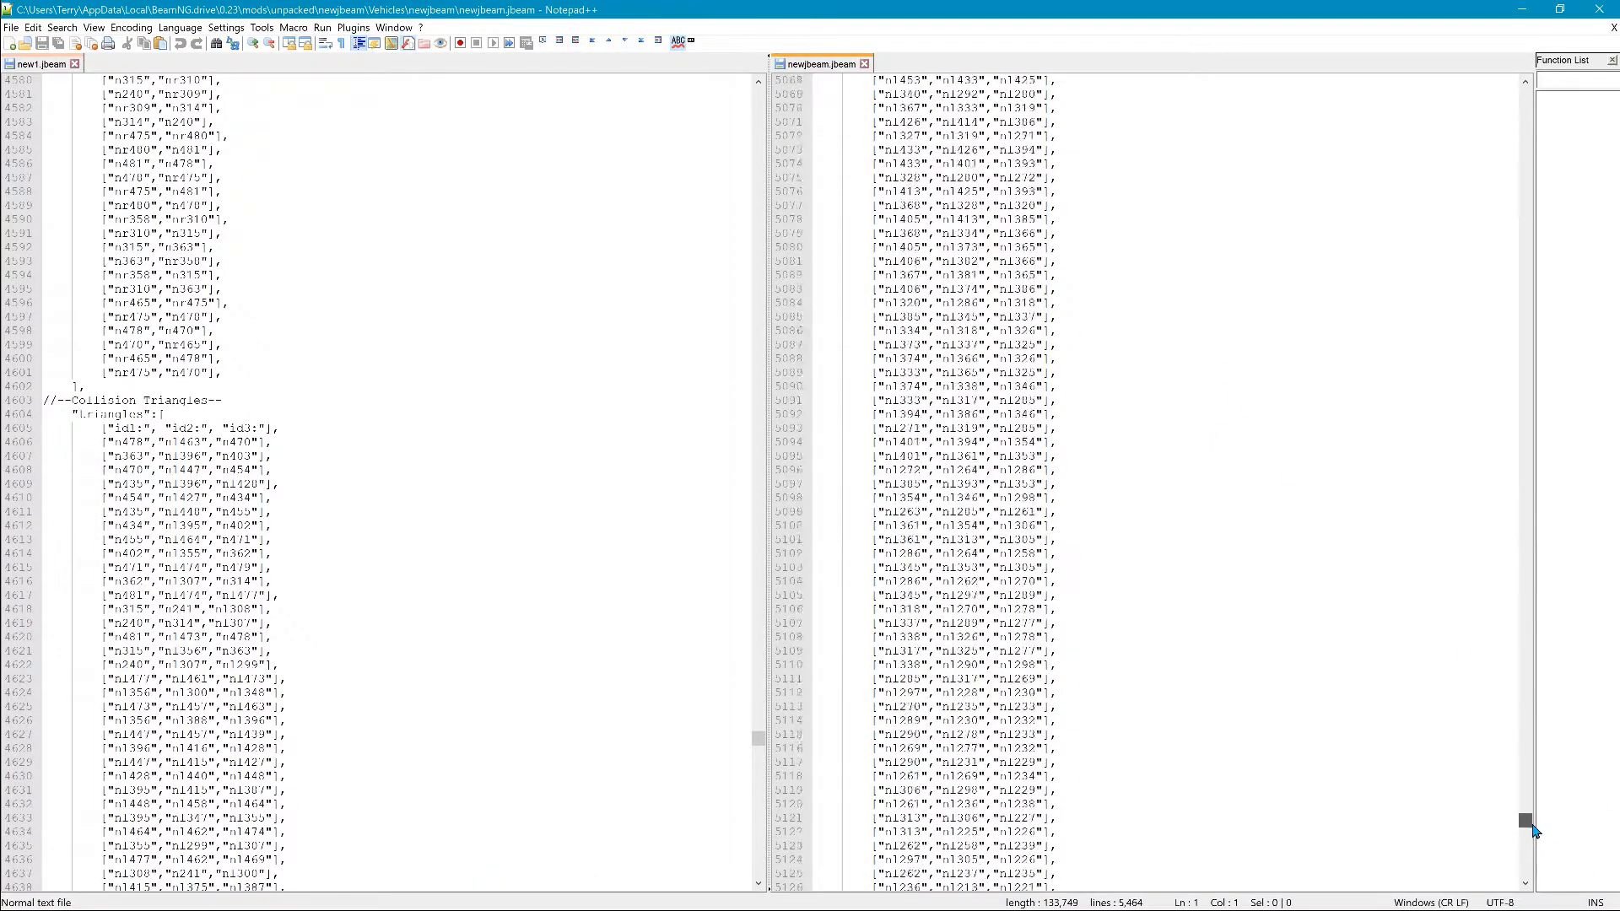
{"action": "left_click_drag", "start_coordinate": [1533, 818], "coordinate": [1537, 740]}
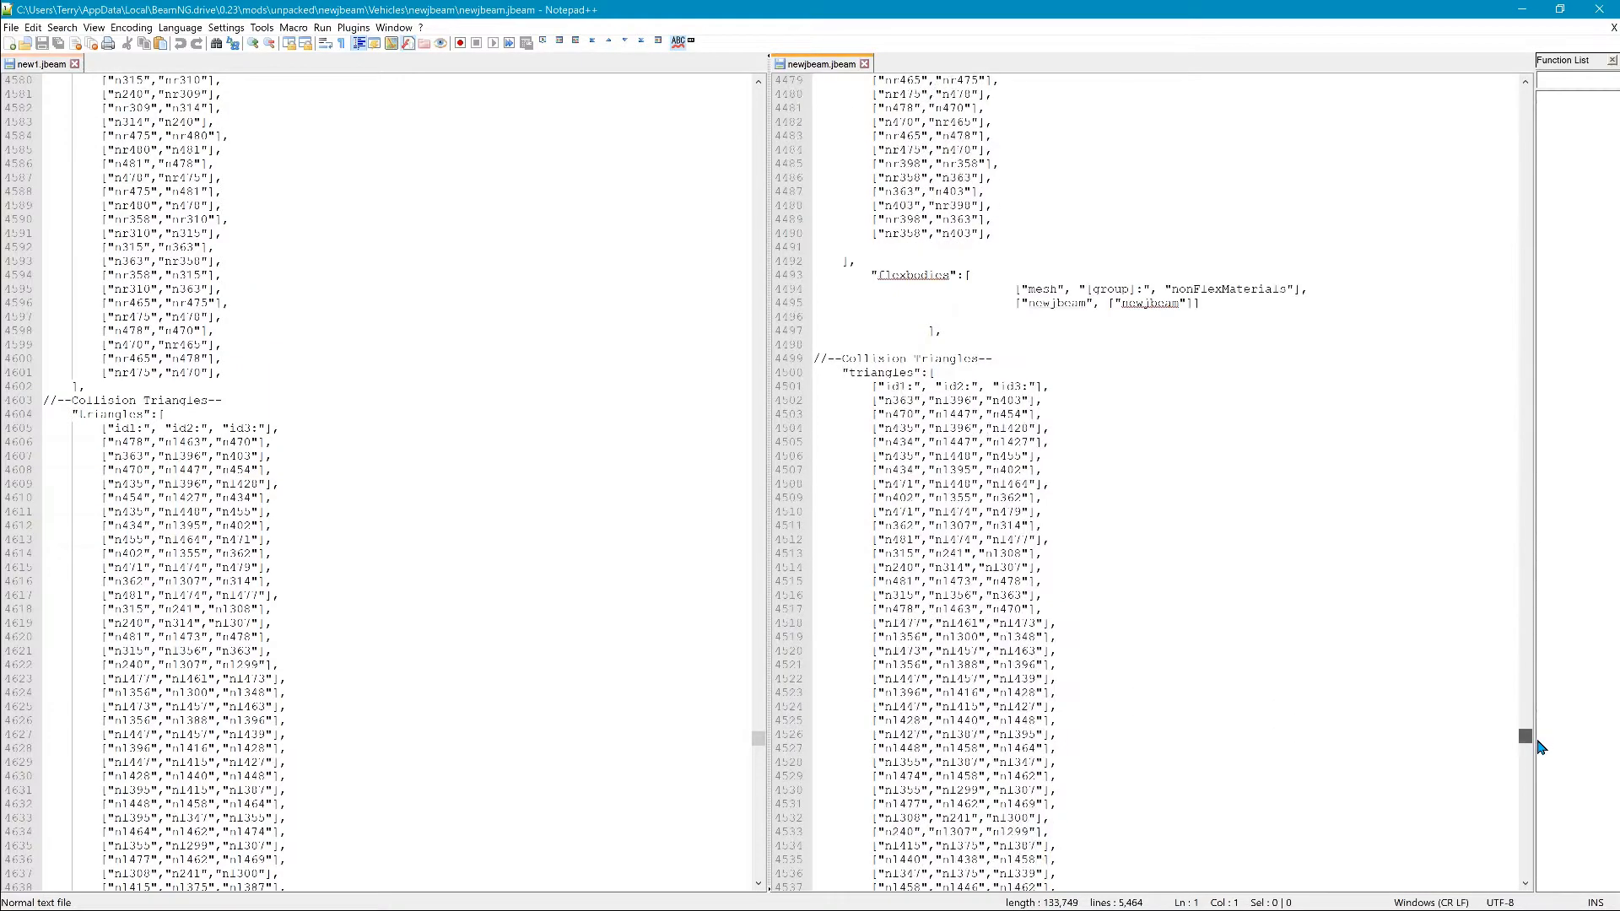
Step: Copy the flexbodies block through the "triangles" line from newjbeam.jbeam onto a new line above Collision Triangles in new1.jbeam
{"action": "left_click", "coordinate": [111, 396]}
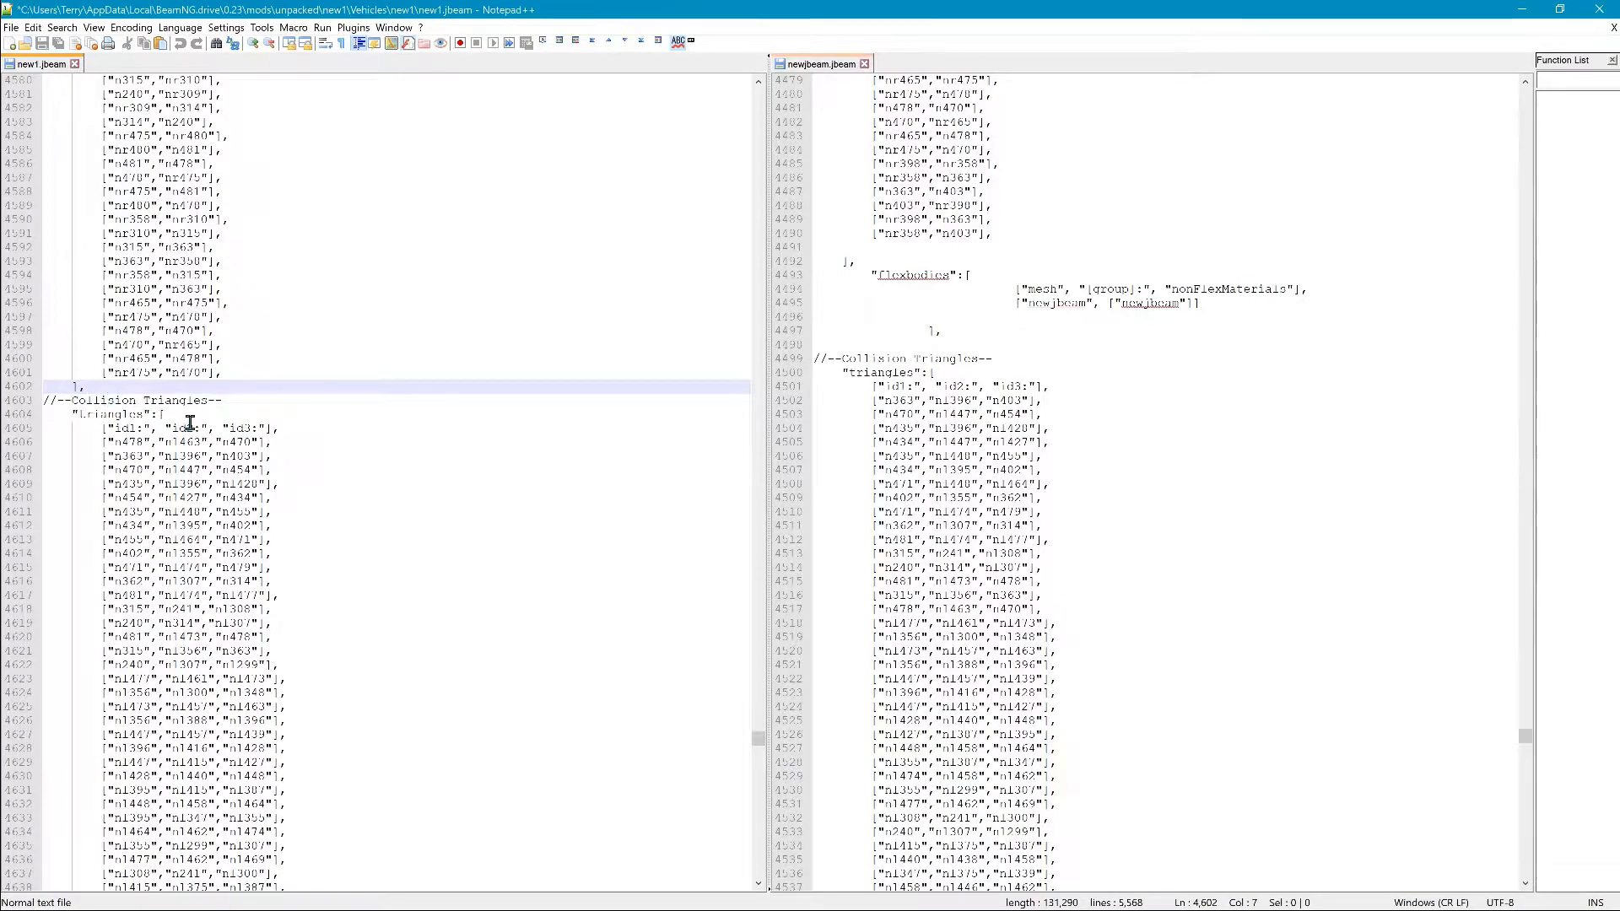
{"action": "key", "text": "Return"}
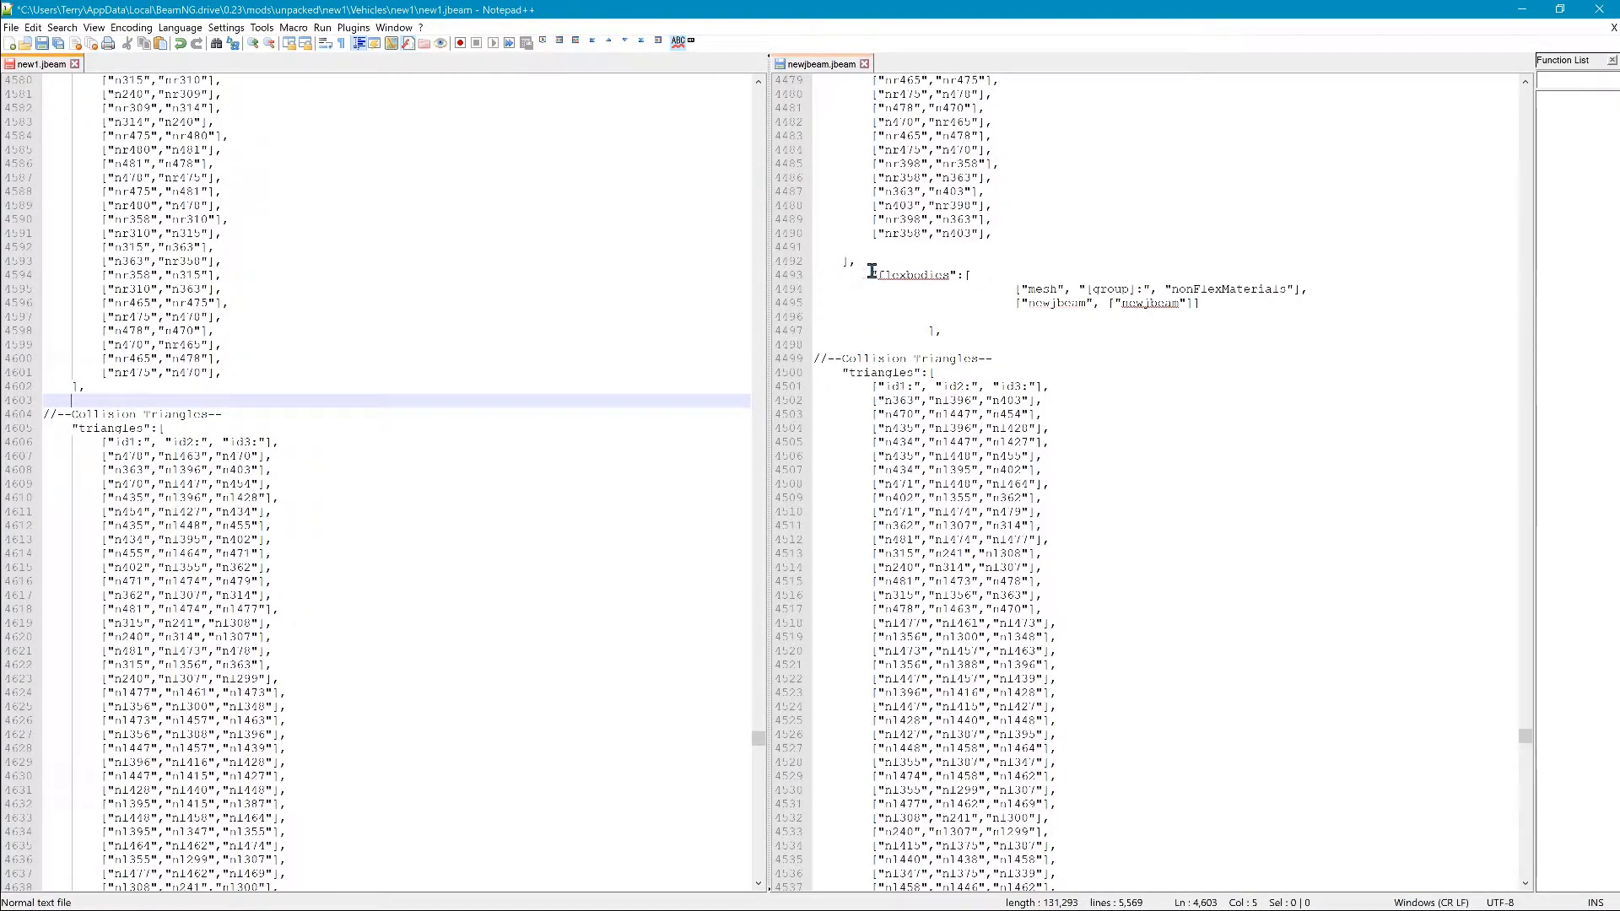
{"action": "left_click", "coordinate": [830, 290]}
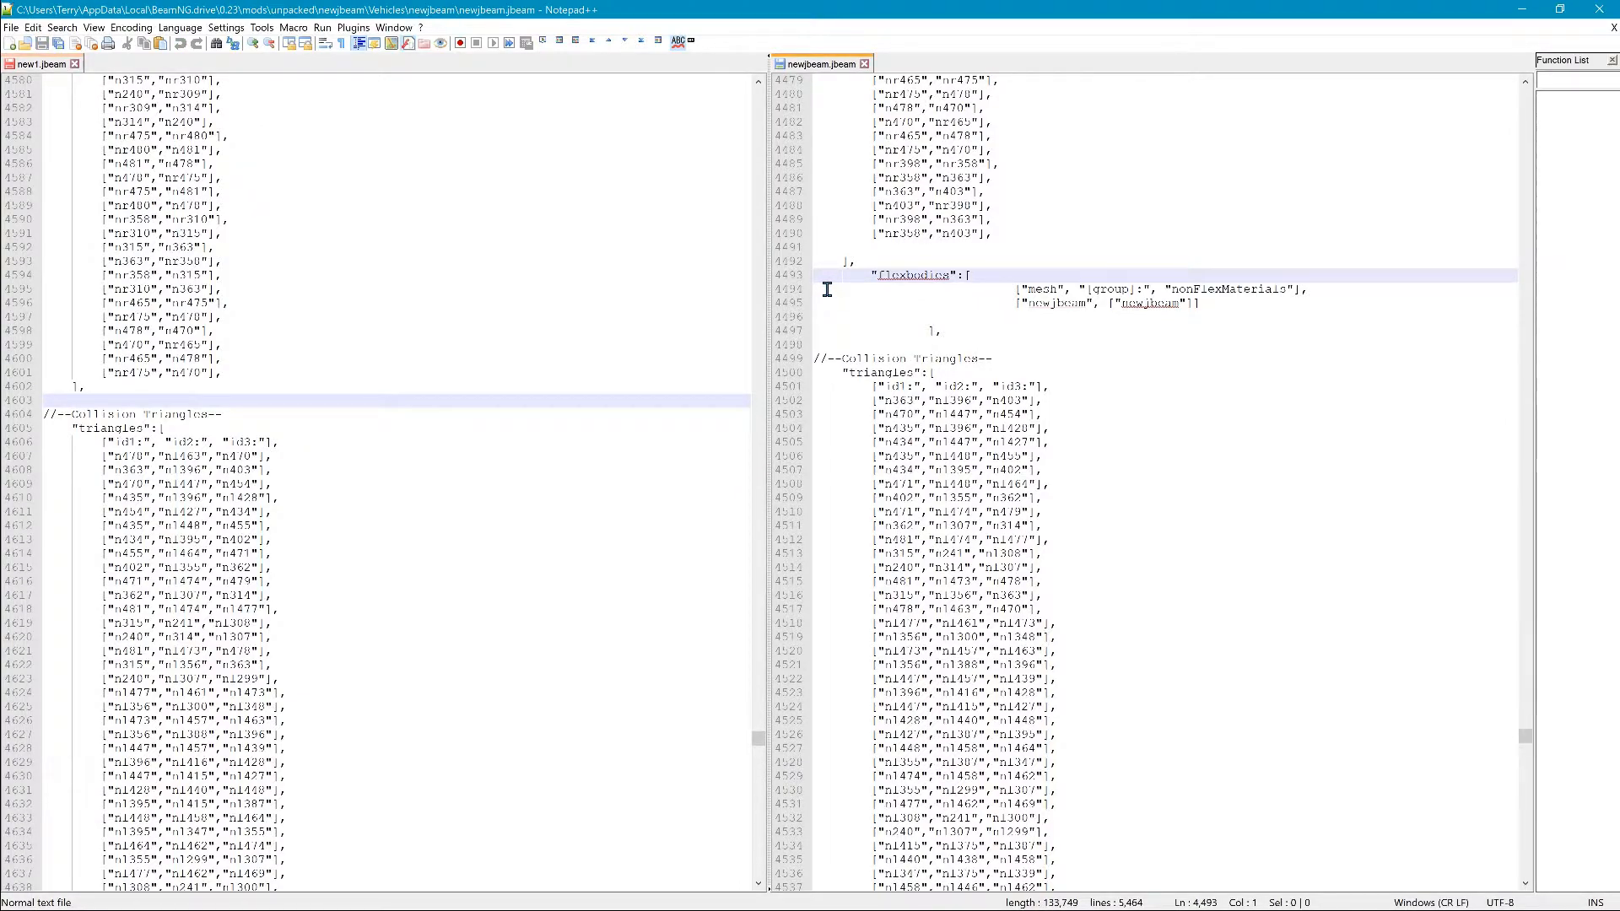
{"action": "left_click_drag", "start_coordinate": [829, 289], "coordinate": [940, 384]}
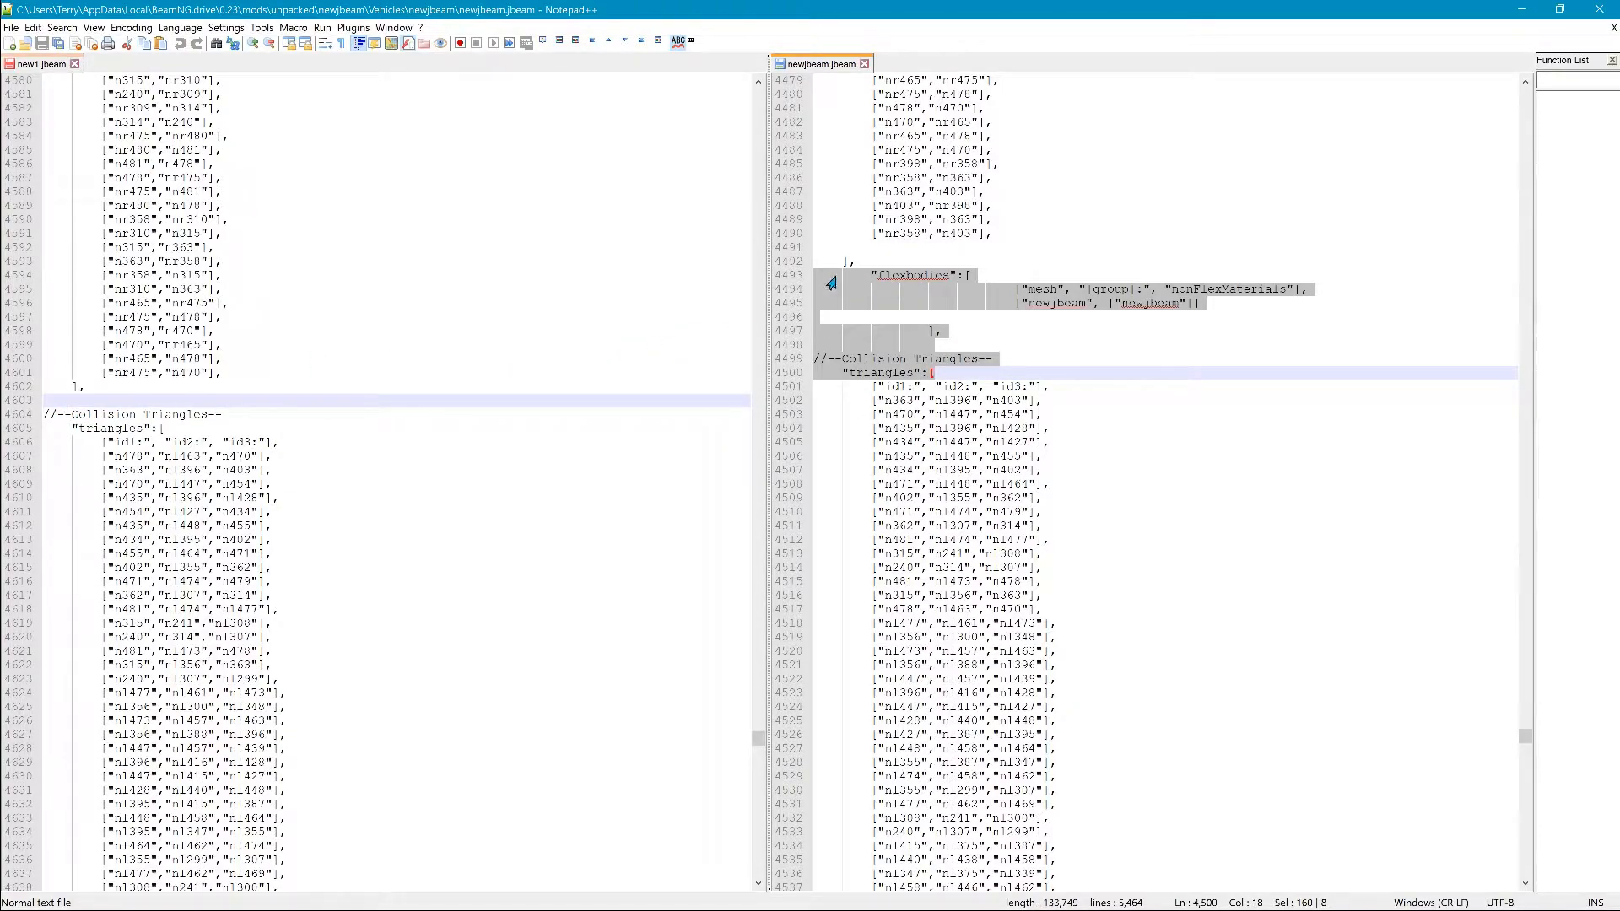
{"action": "left_click_drag", "start_coordinate": [824, 282], "coordinate": [46, 407]}
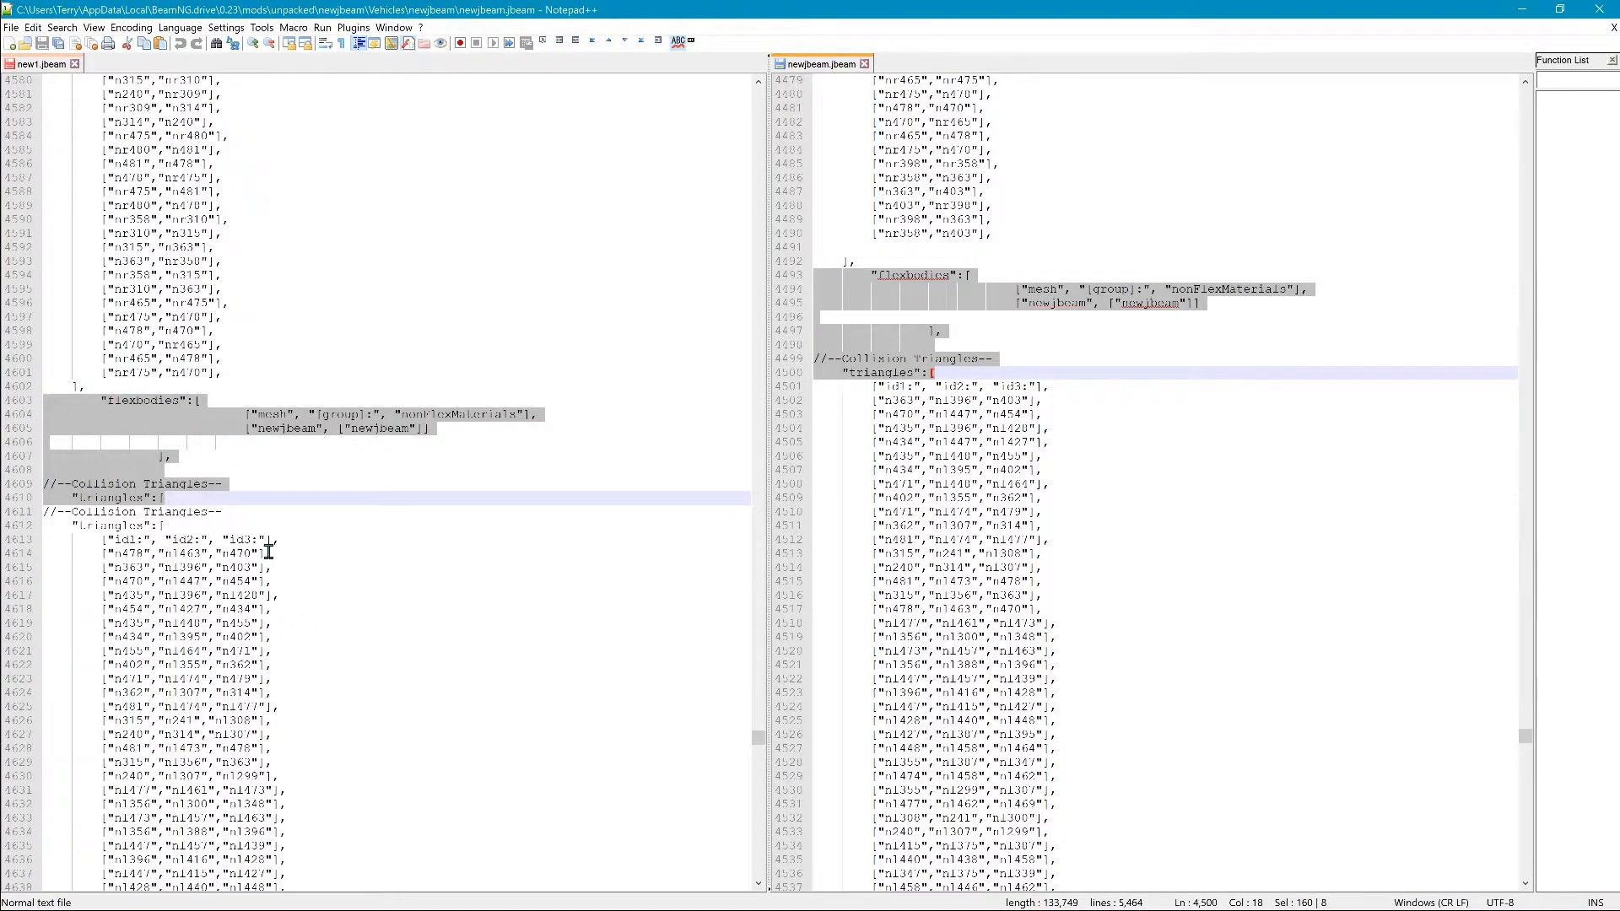
Step: Delete the duplicate Collision Triangles comment and "triangles" line below the pasted block in new1.jbeam
{"action": "left_click_drag", "start_coordinate": [169, 527], "coordinate": [45, 515]}
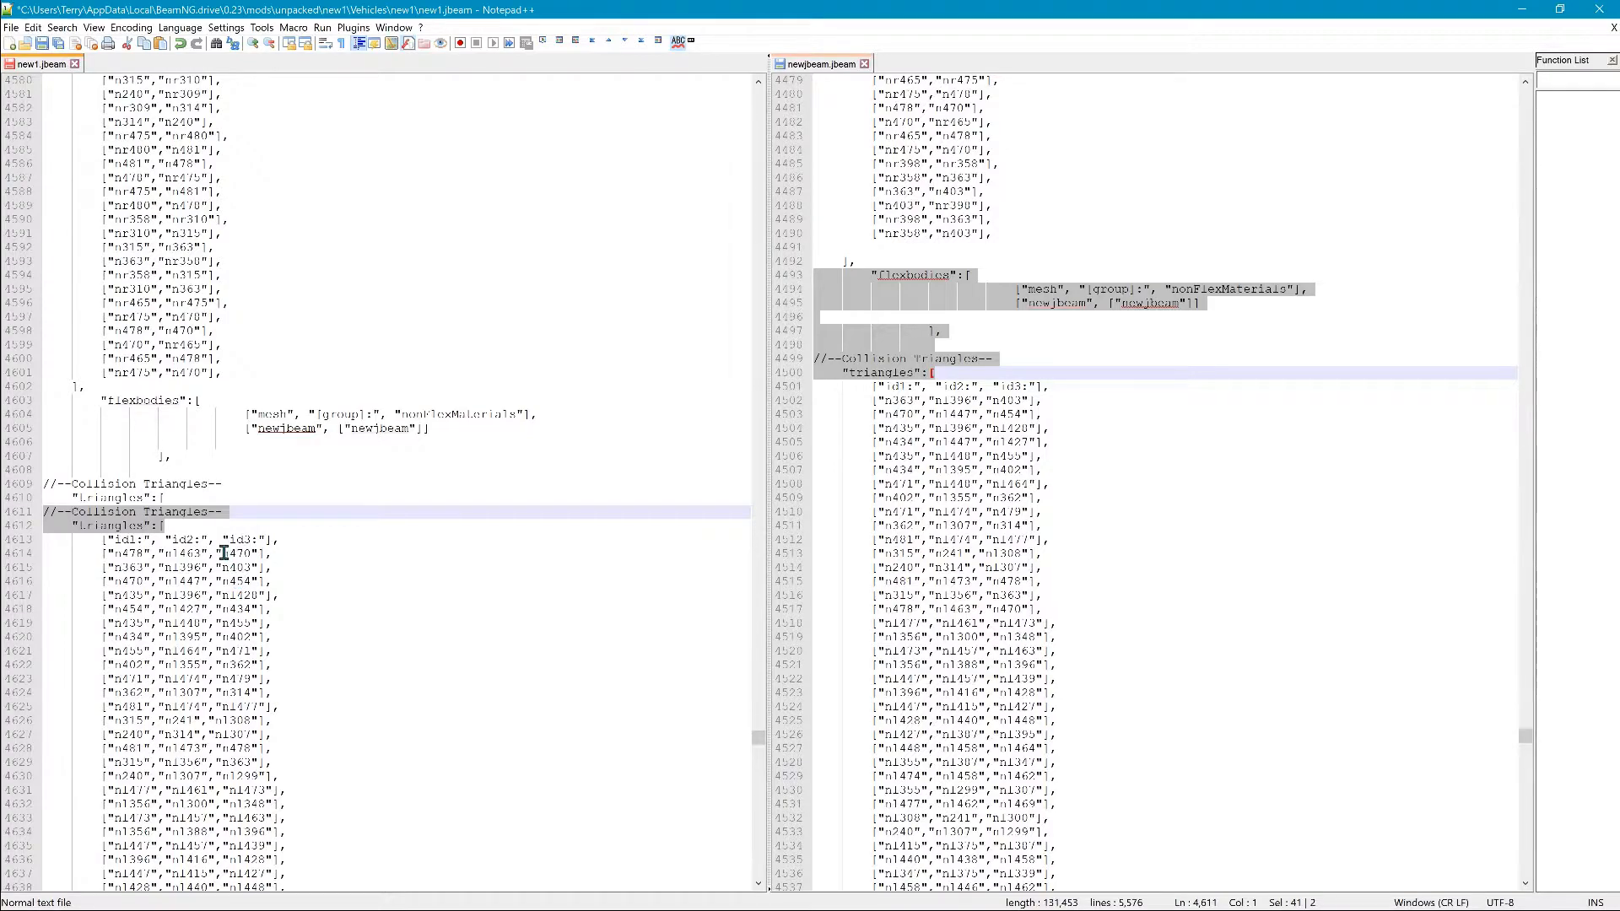
{"action": "key", "text": "Delete"}
{"action": "key", "text": "BackSpace"}
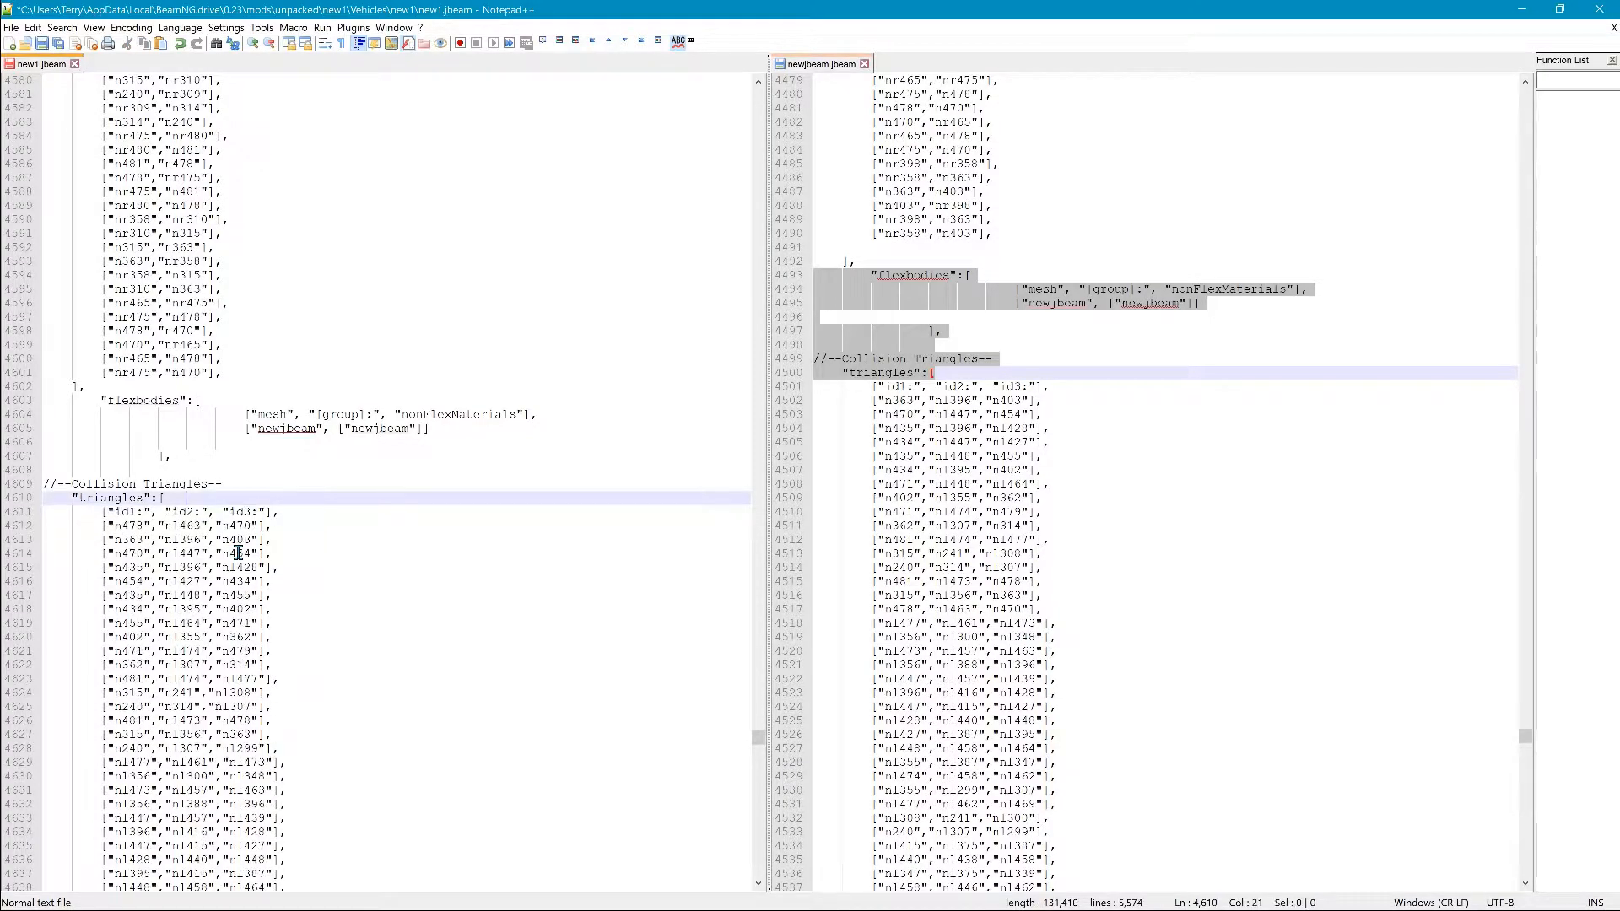
{"action": "key", "text": "Left"}
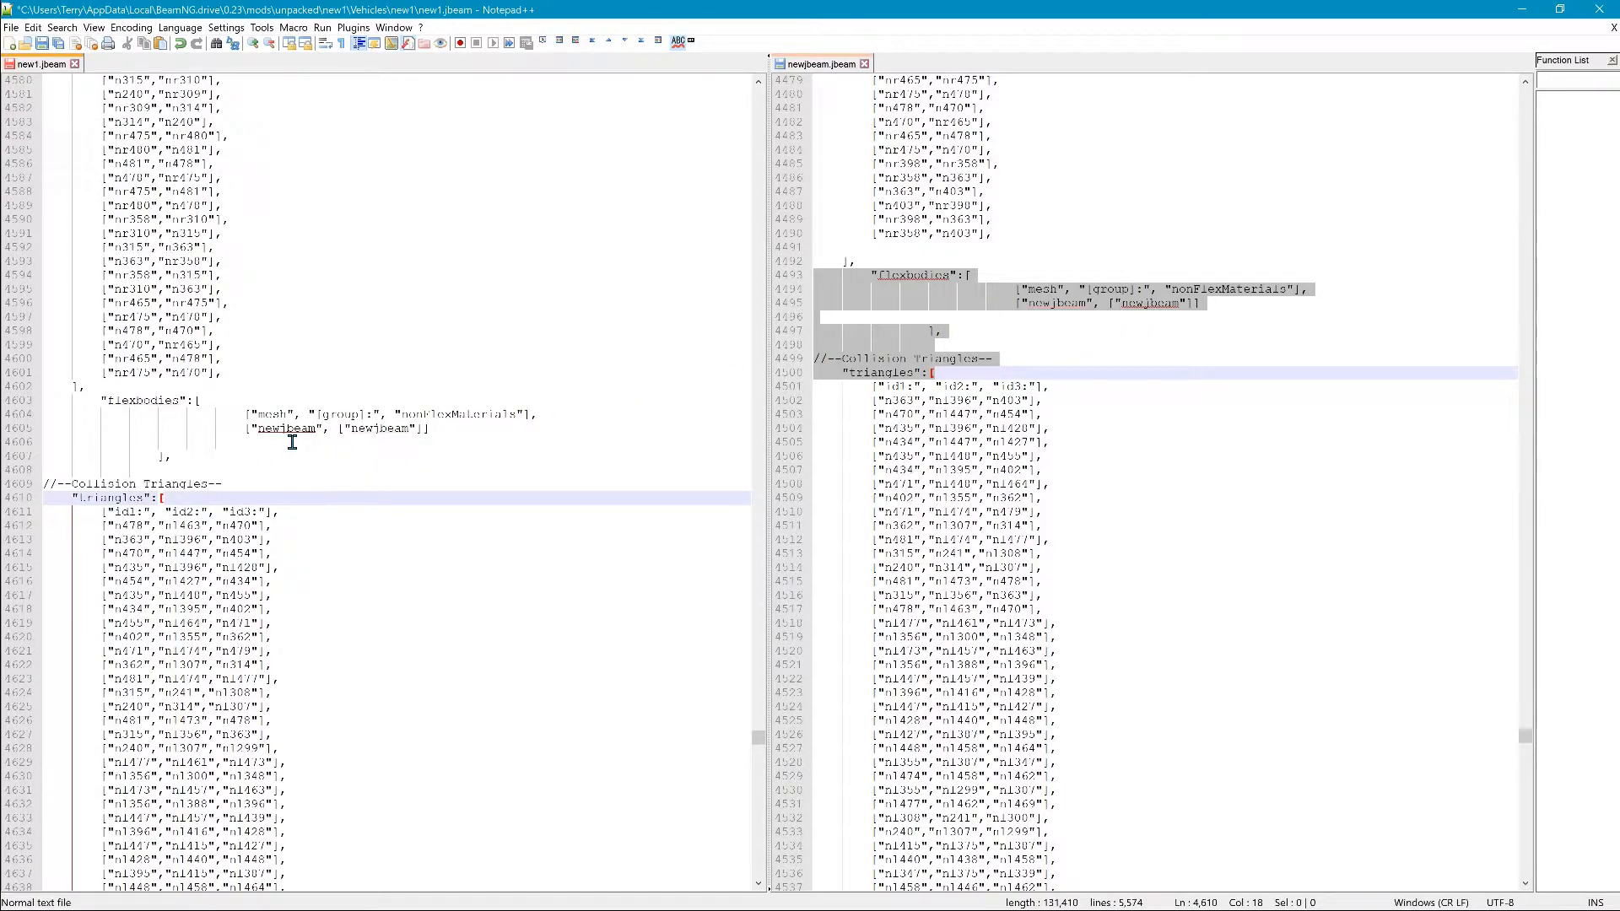
Step: Change both the mesh name and the group name in the pasted flexbodies entry of new1.jbeam to new1
{"action": "left_click_drag", "start_coordinate": [283, 440], "coordinate": [327, 444]}
{"action": "type", "text": "1"}
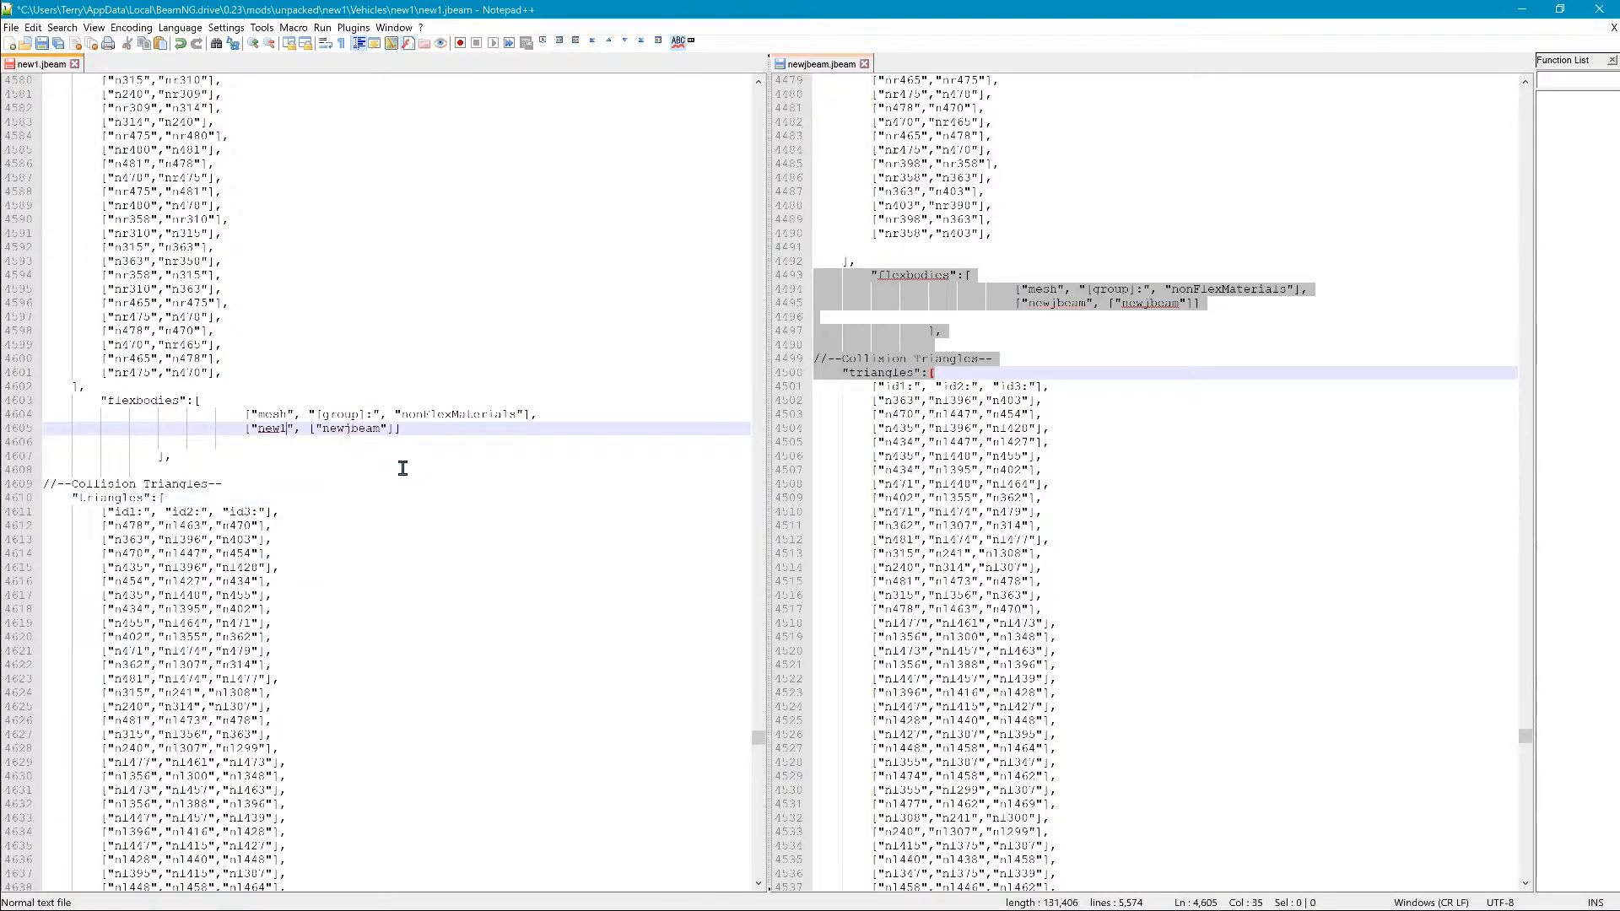
{"action": "double_click", "coordinate": [358, 434]}
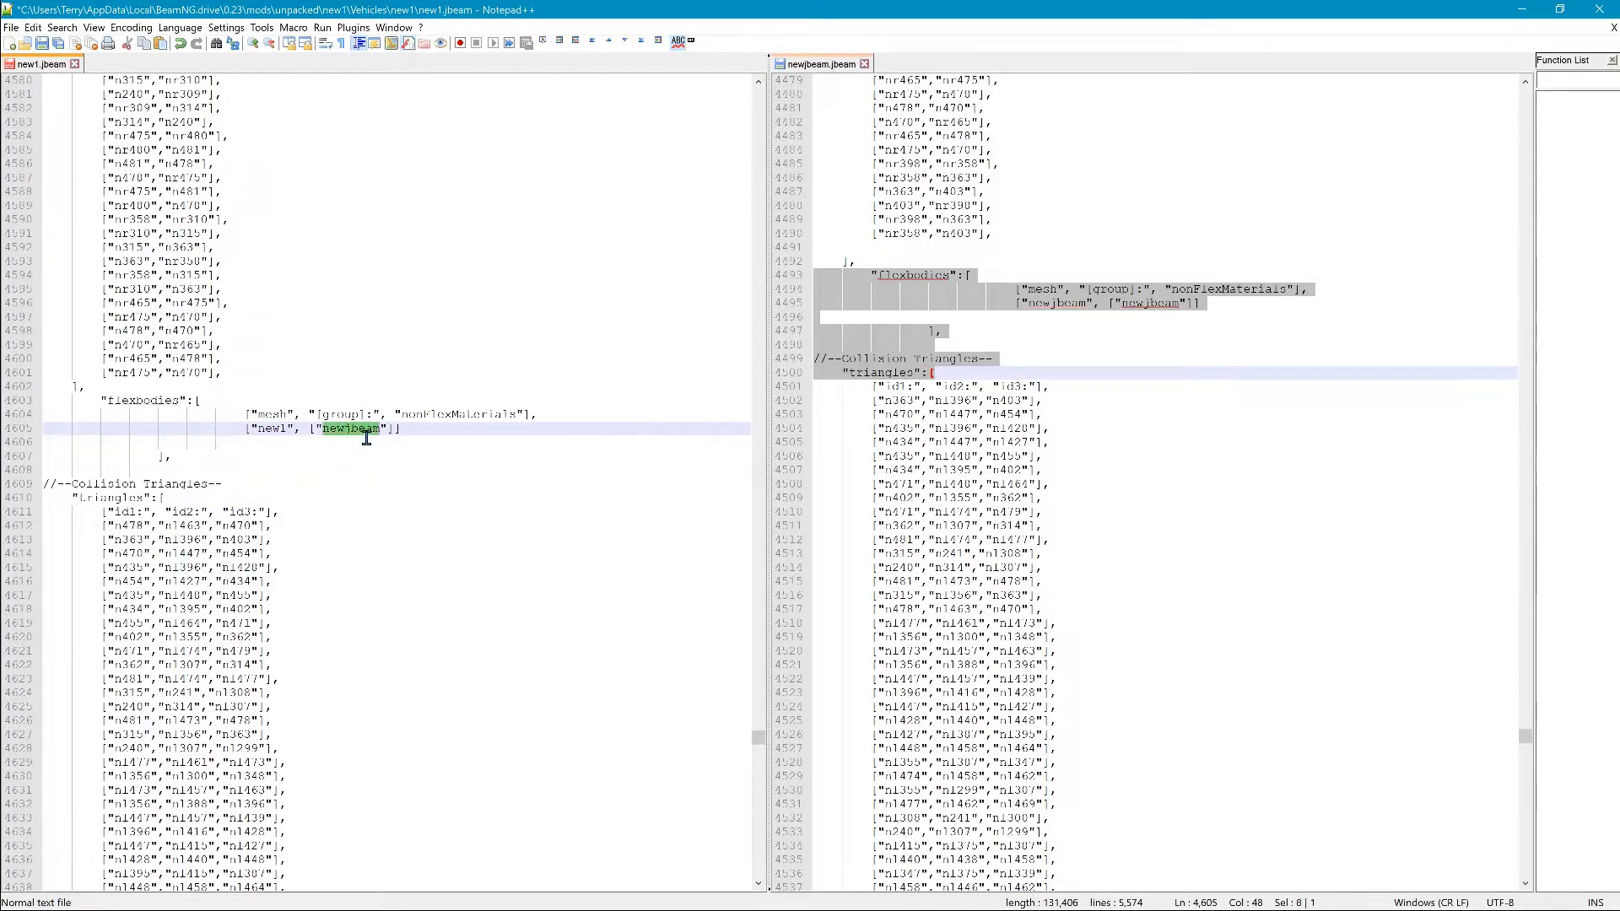
{"action": "left_click", "coordinate": [386, 434]}
{"action": "double_click", "coordinate": [383, 443]}
{"action": "left_click", "coordinate": [354, 443]}
{"action": "left_click_drag", "start_coordinate": [355, 445], "coordinate": [389, 445]}
{"action": "type", "text": "1"}
{"action": "left_click", "coordinate": [388, 484]}
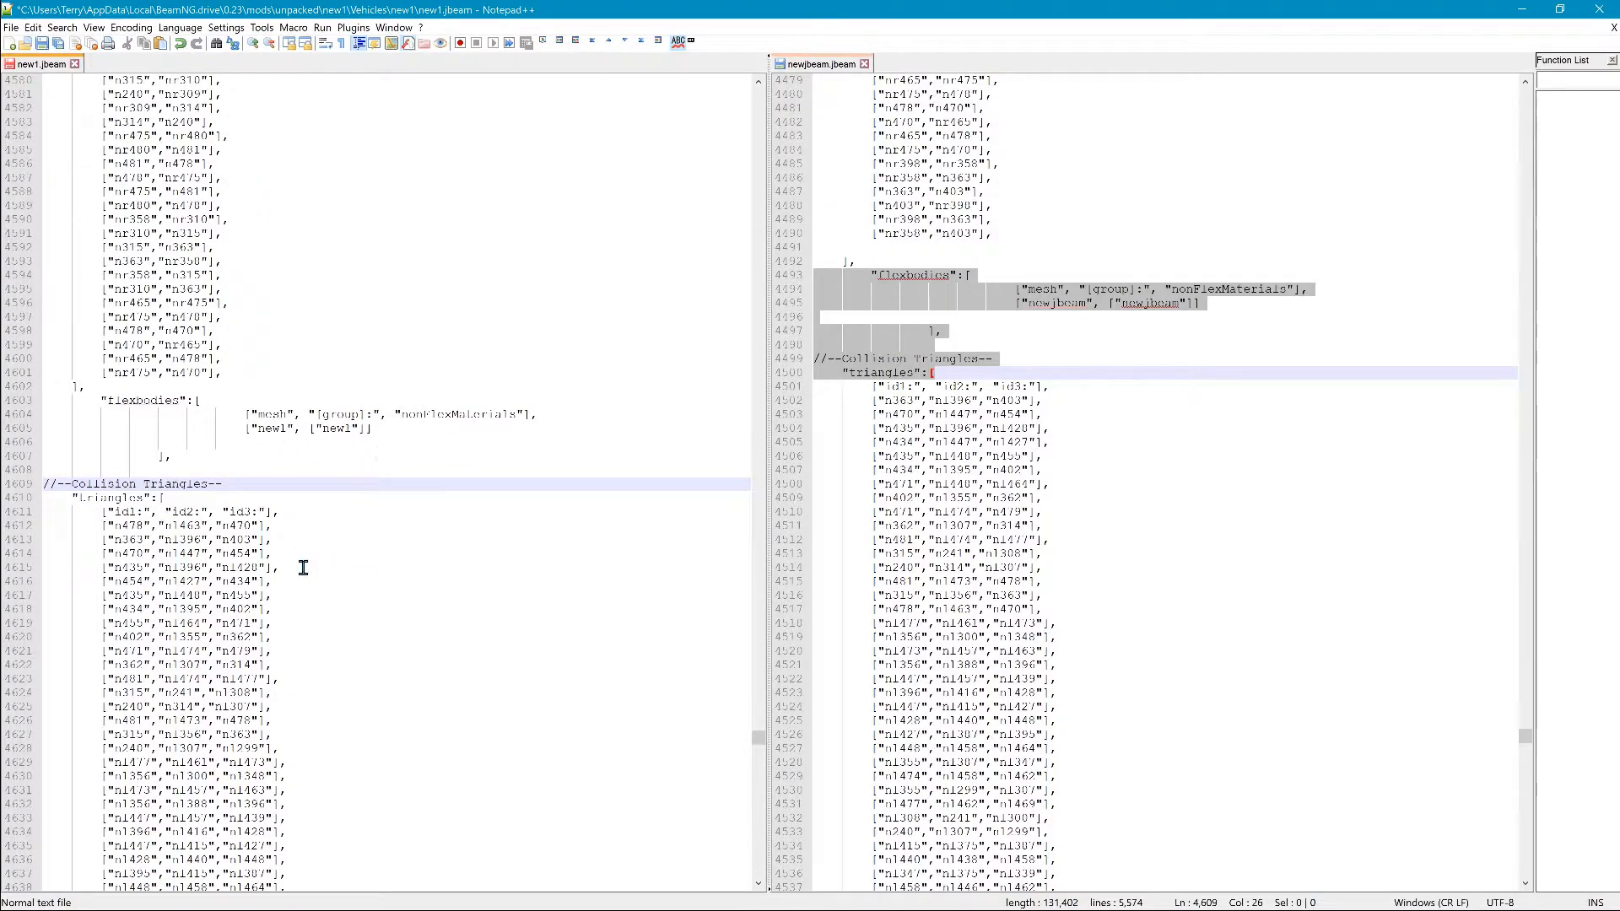
Step: Replace the authors value at the start of new1.jbeam with the author's name and save the file
{"action": "left_click_drag", "start_coordinate": [758, 737], "coordinate": [746, 65]}
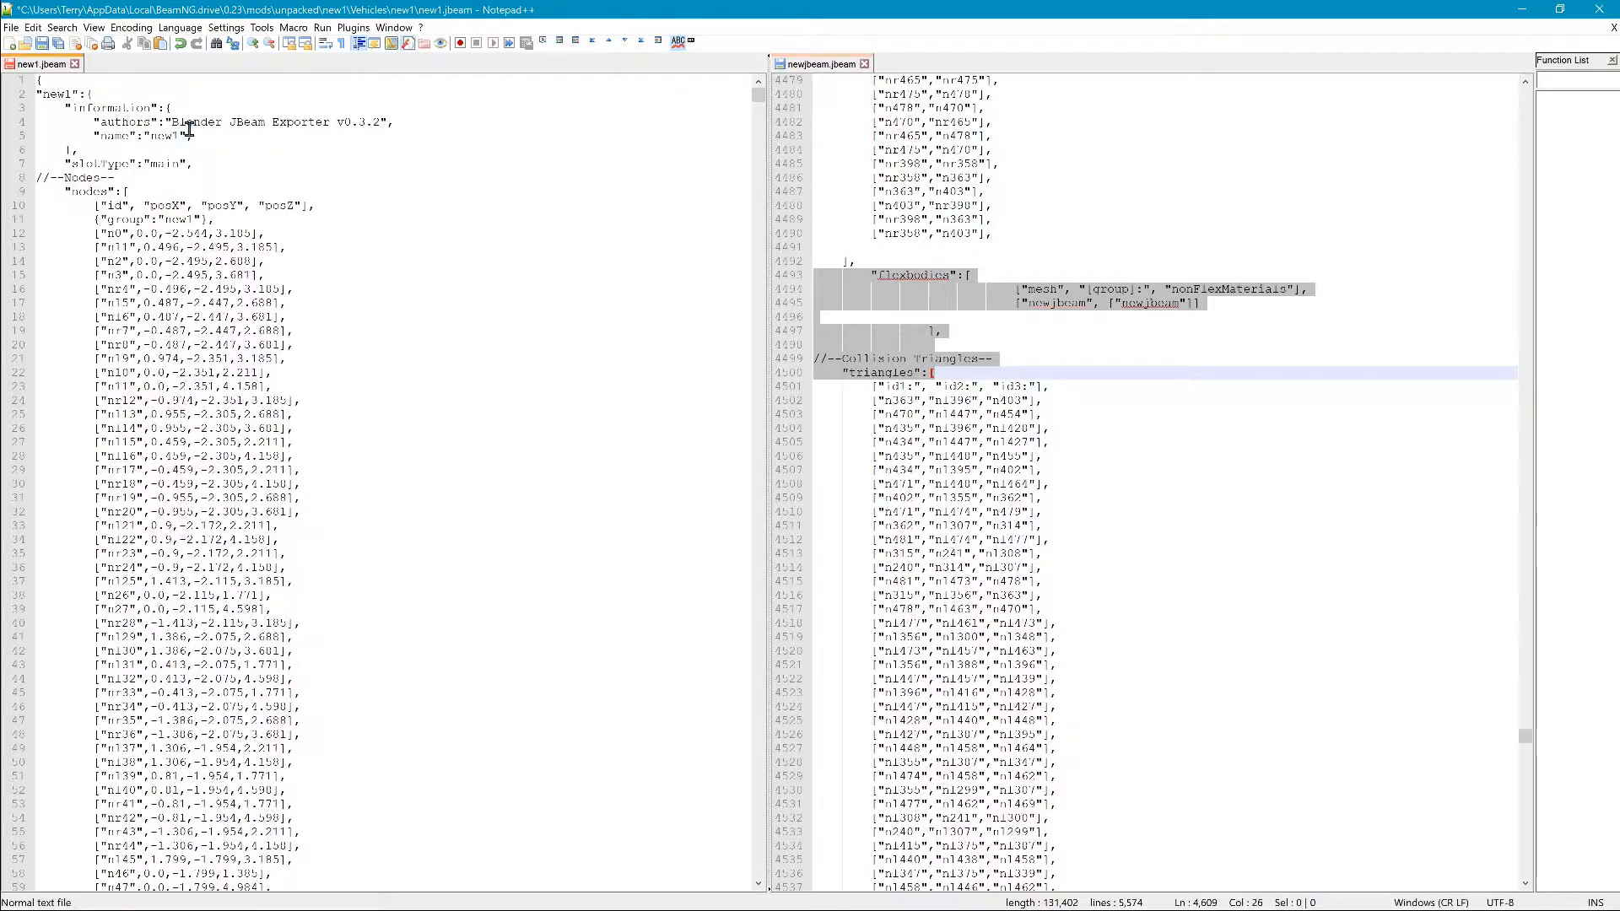
{"action": "left_click_drag", "start_coordinate": [382, 127], "coordinate": [175, 127]}
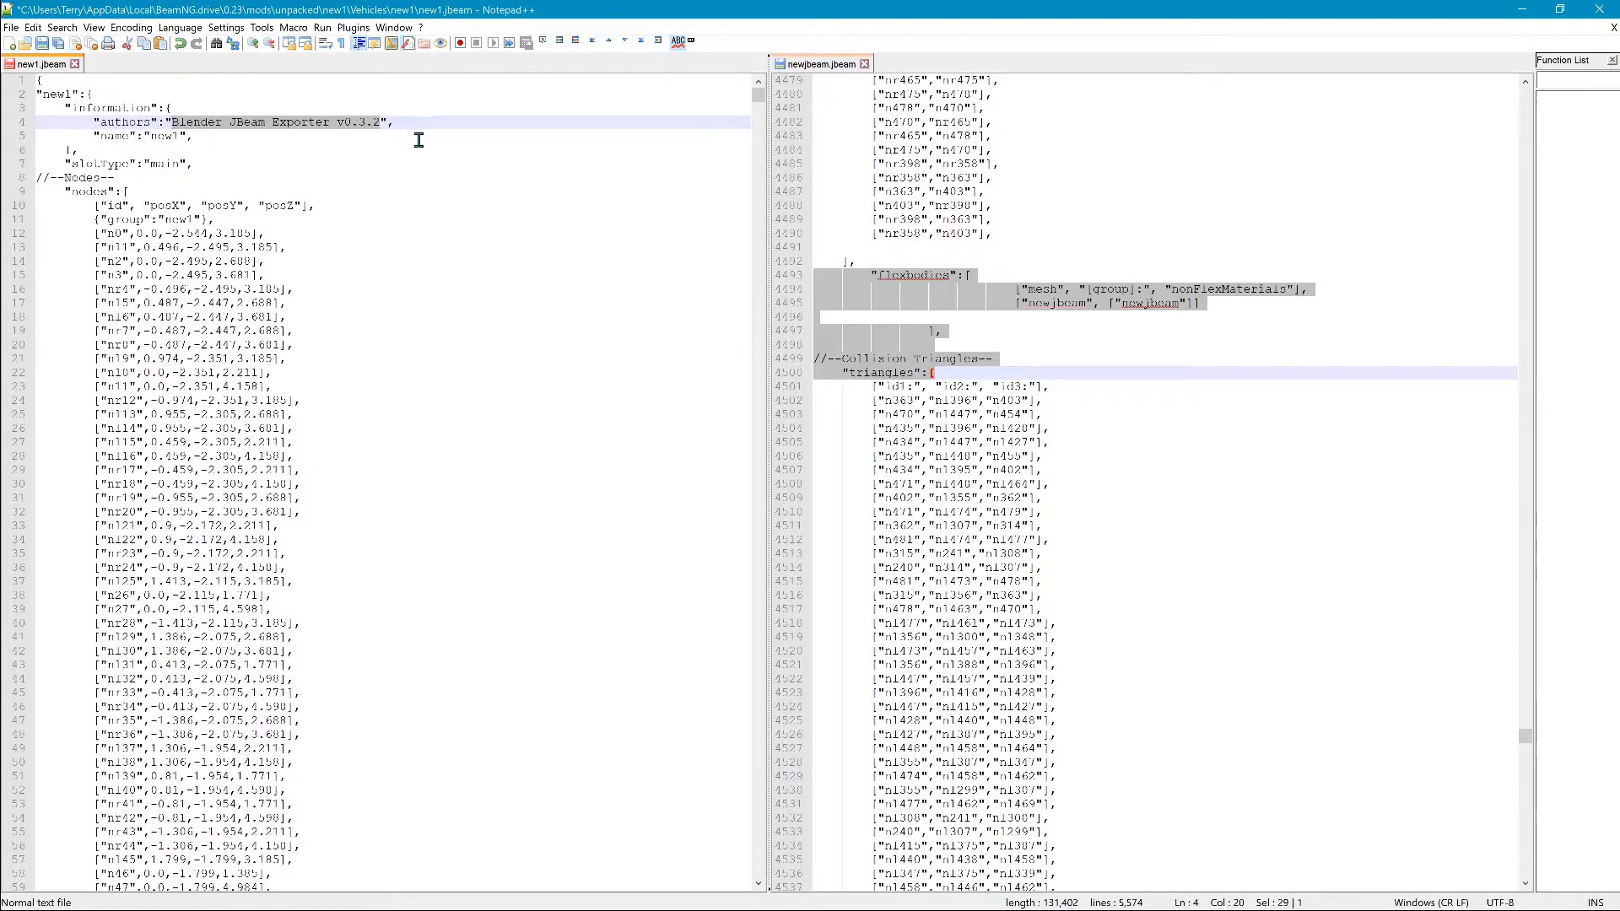
{"action": "type", "text": "arti"}
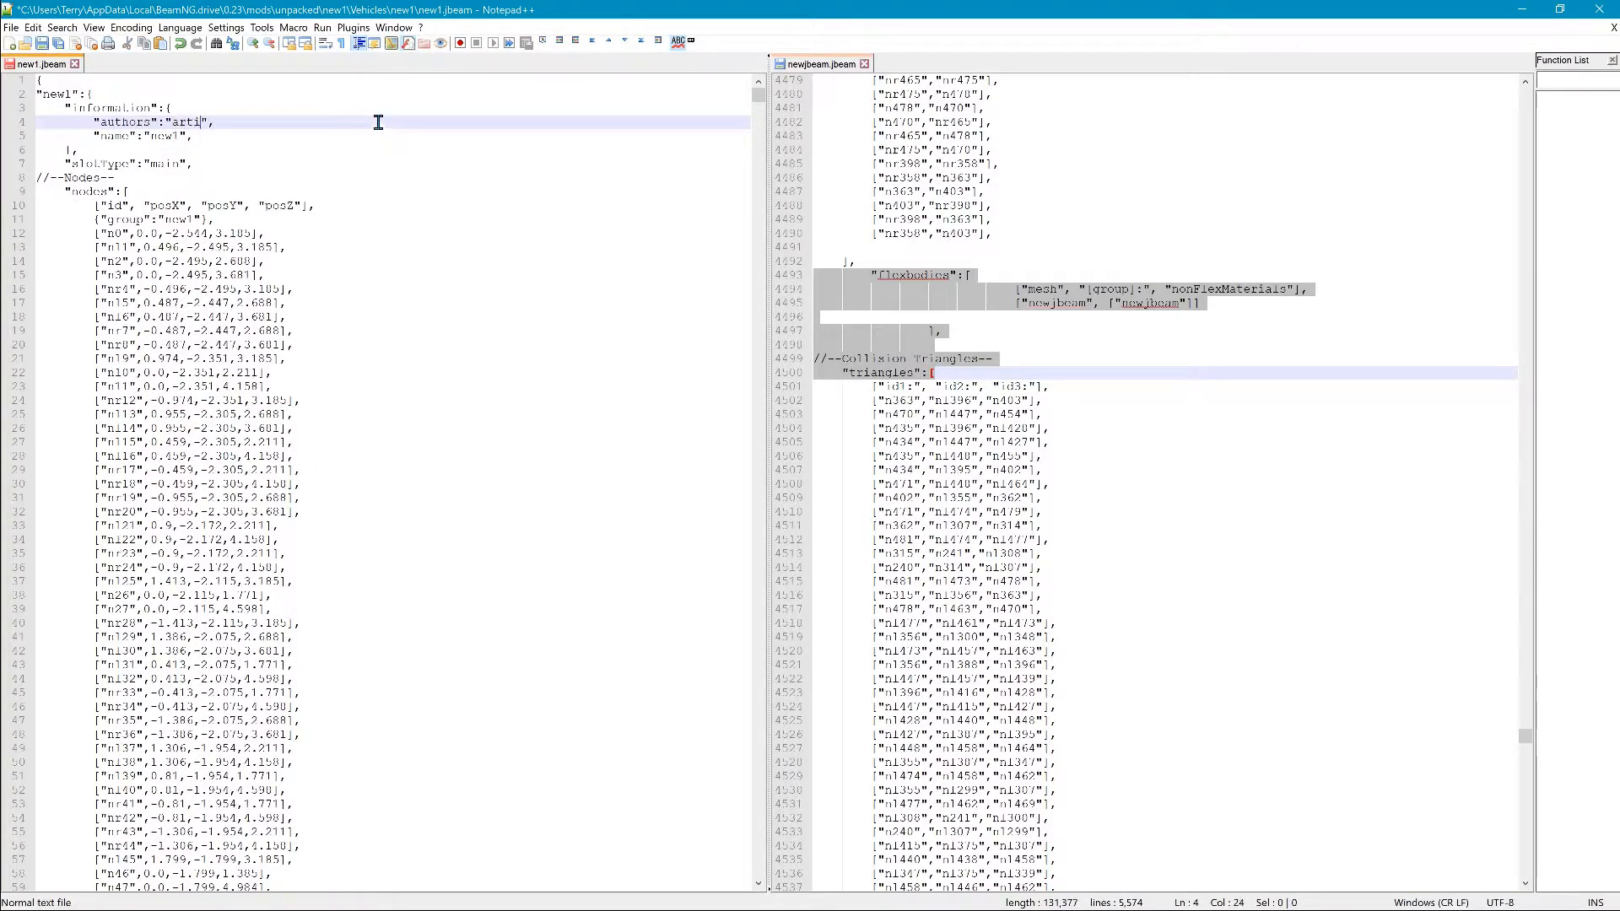
{"action": "type", "text": "stterrymartin"}
{"action": "left_click", "coordinate": [42, 44]}
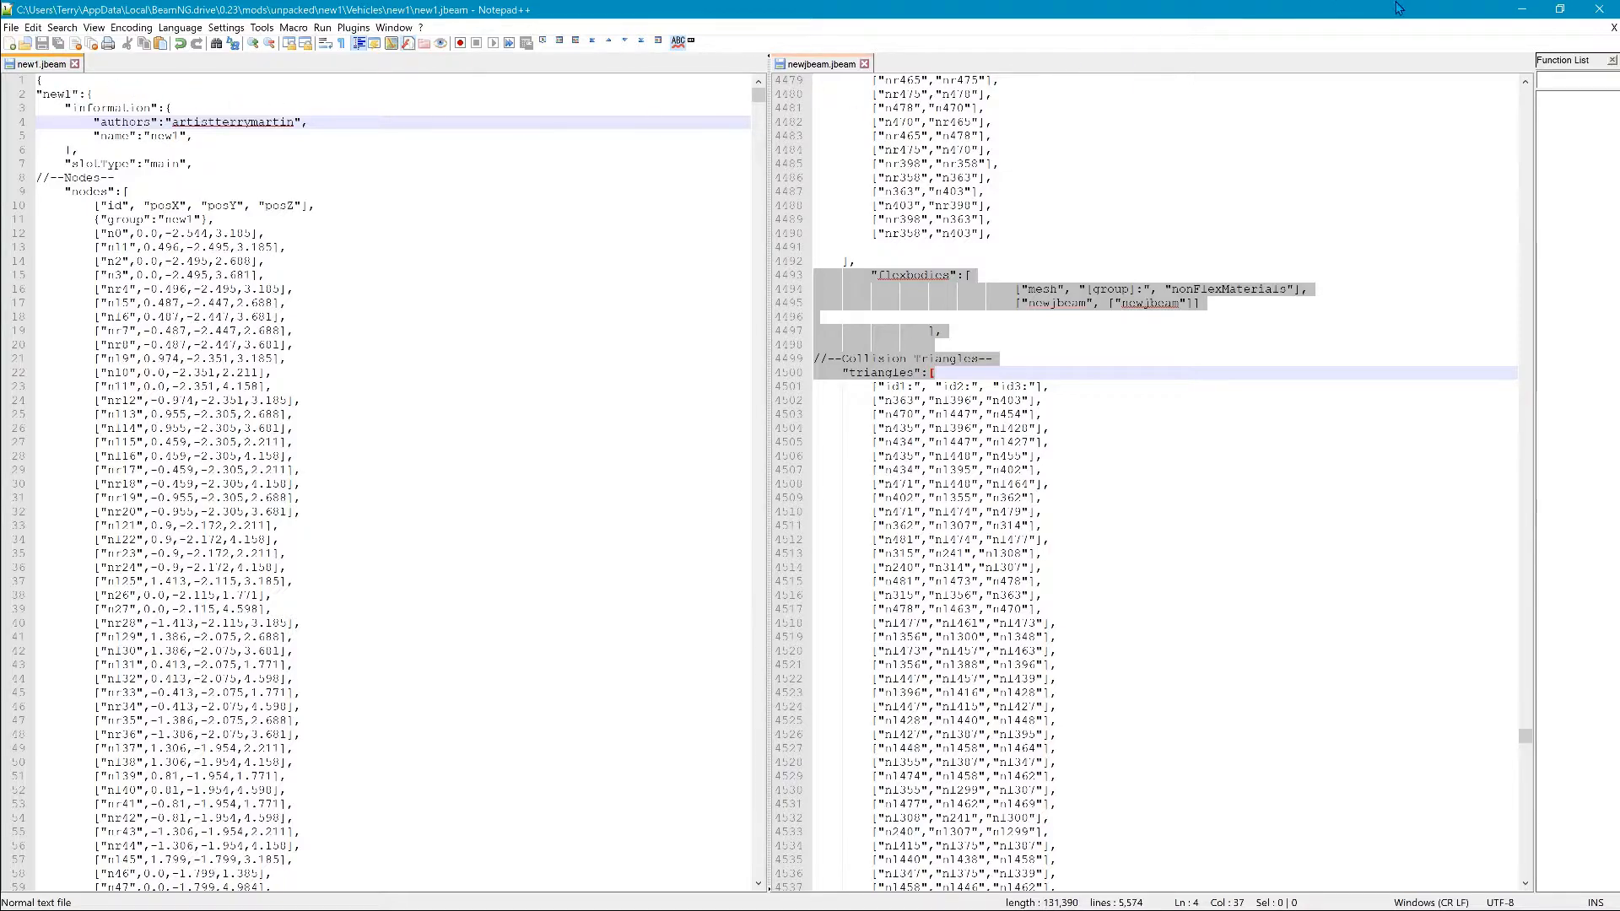
Step: Minimize the editor, close the running BeamNG.drive session, and launch the game again
{"action": "left_click", "coordinate": [1521, 12]}
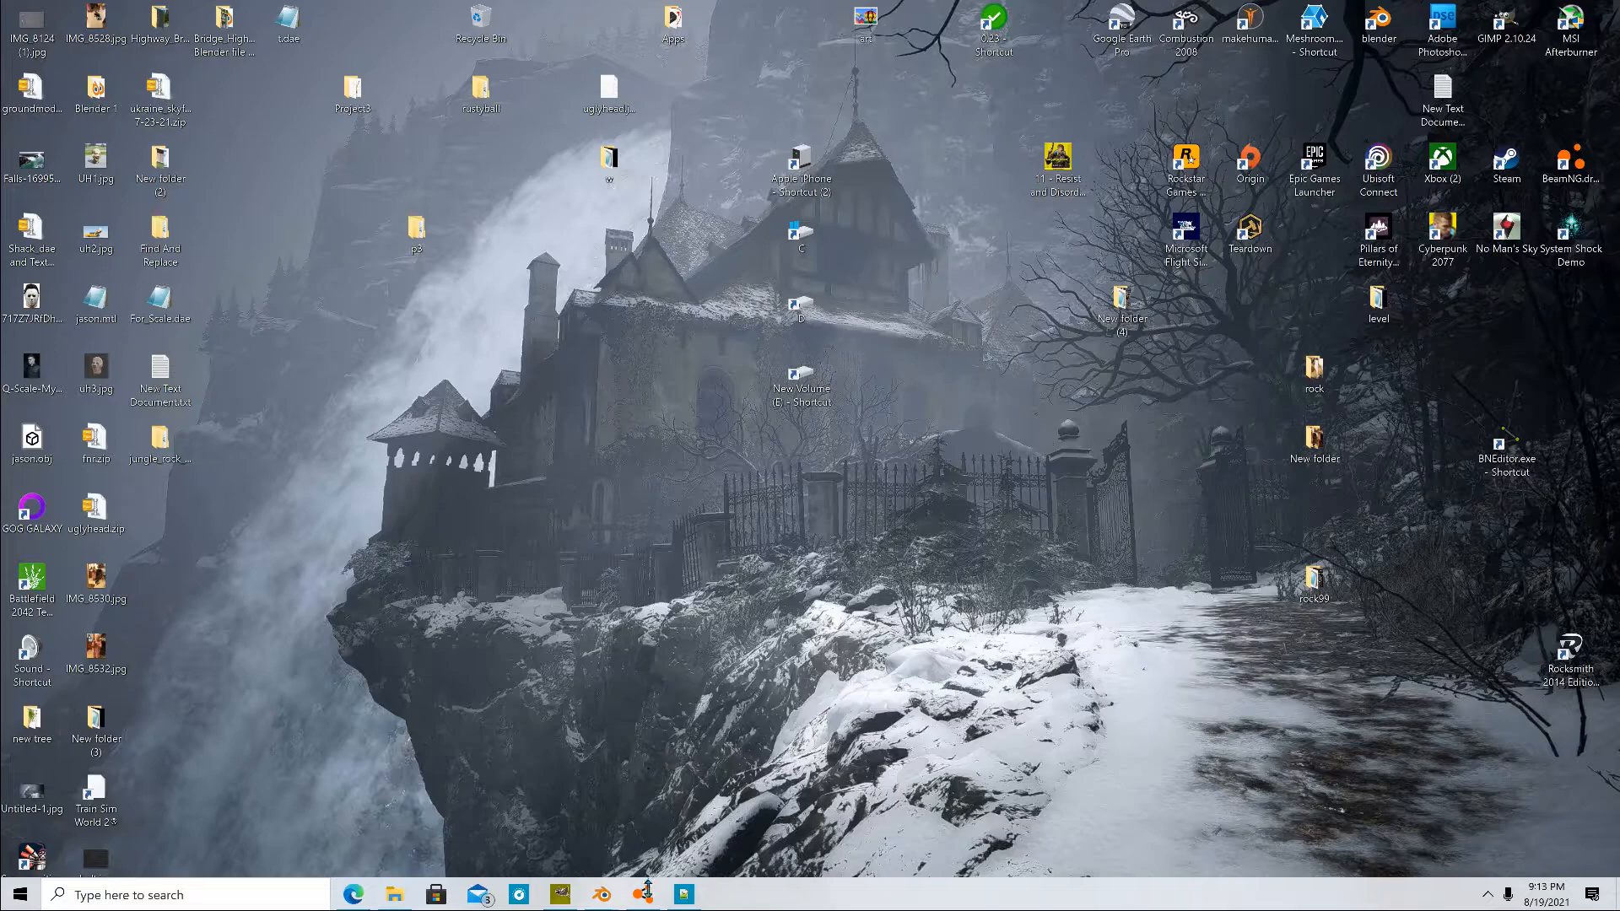
{"action": "left_click", "coordinate": [641, 802]}
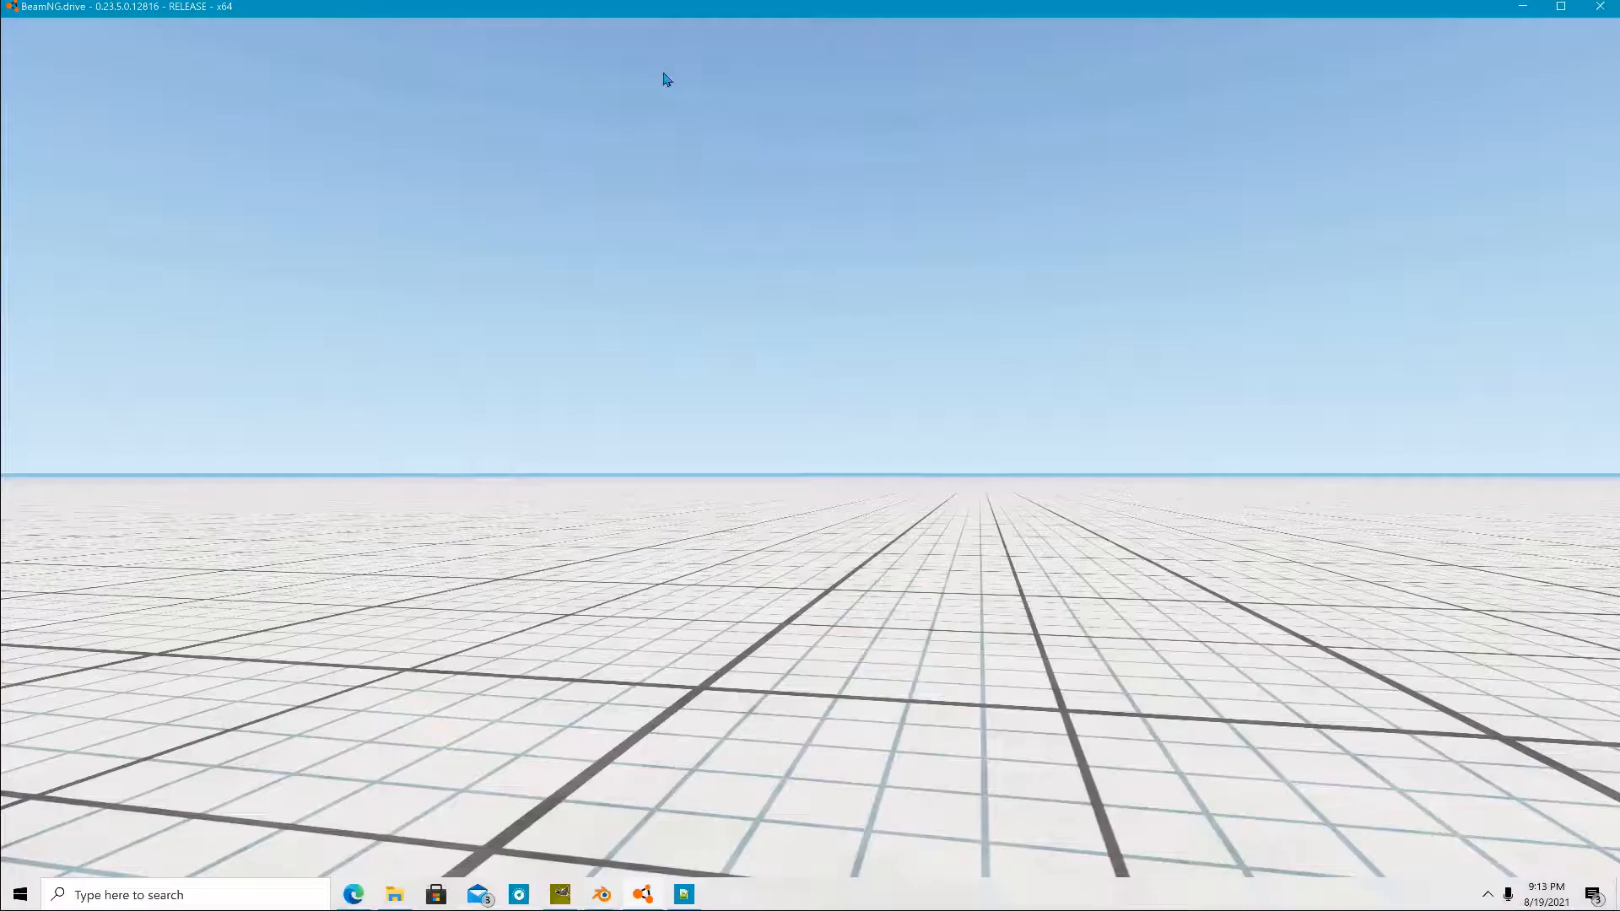
{"action": "left_click", "coordinate": [1612, 10]}
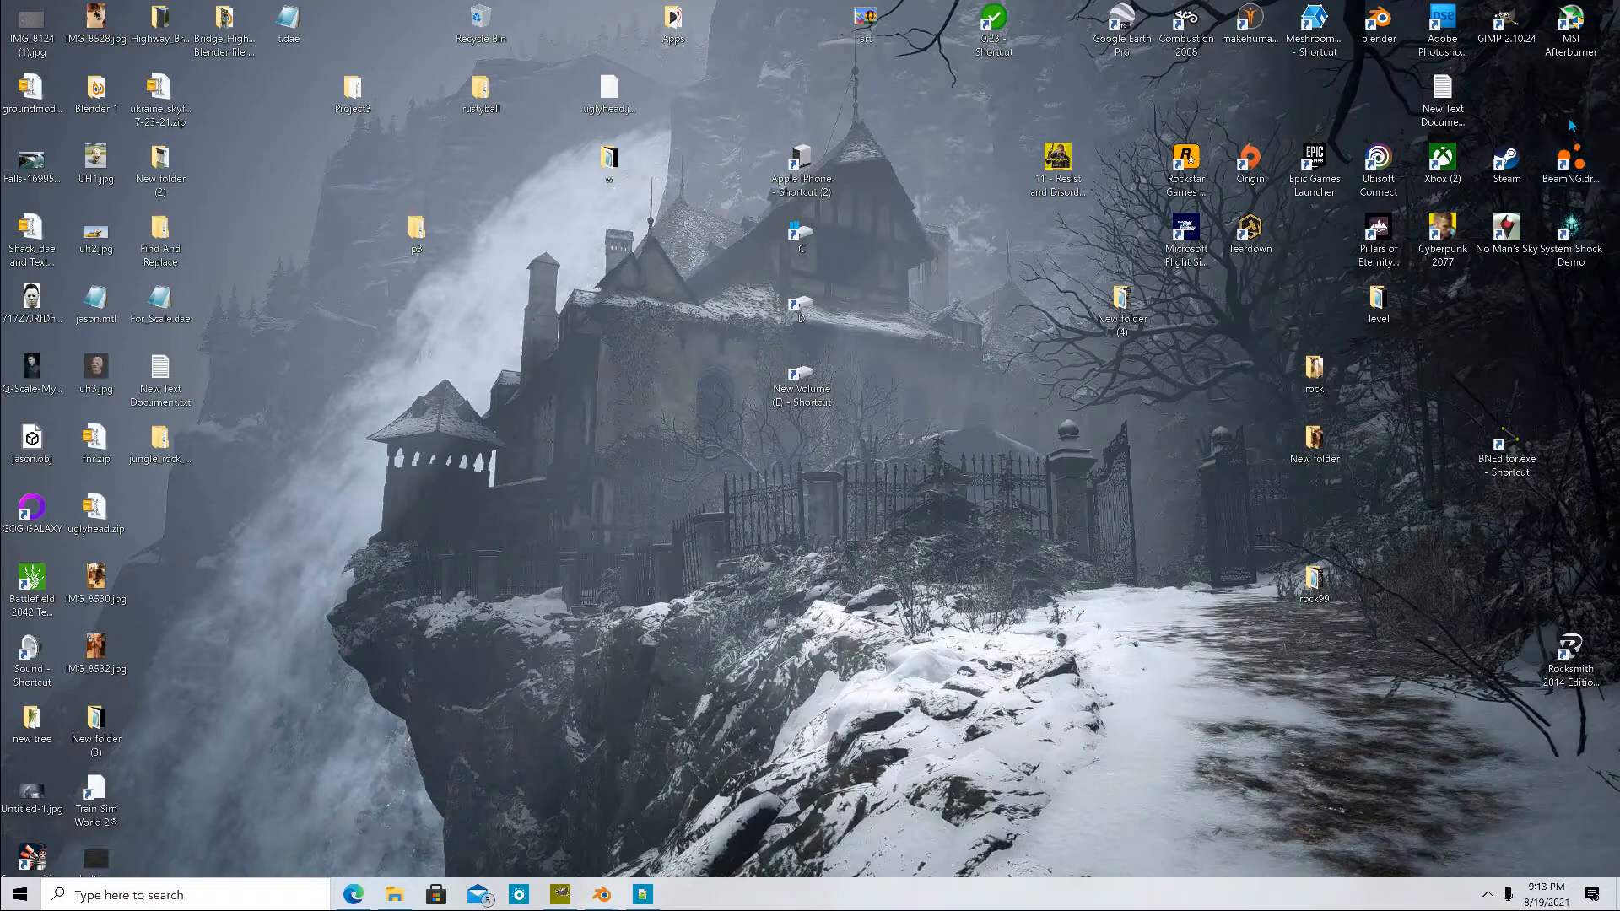
{"action": "double_click", "coordinate": [1567, 159]}
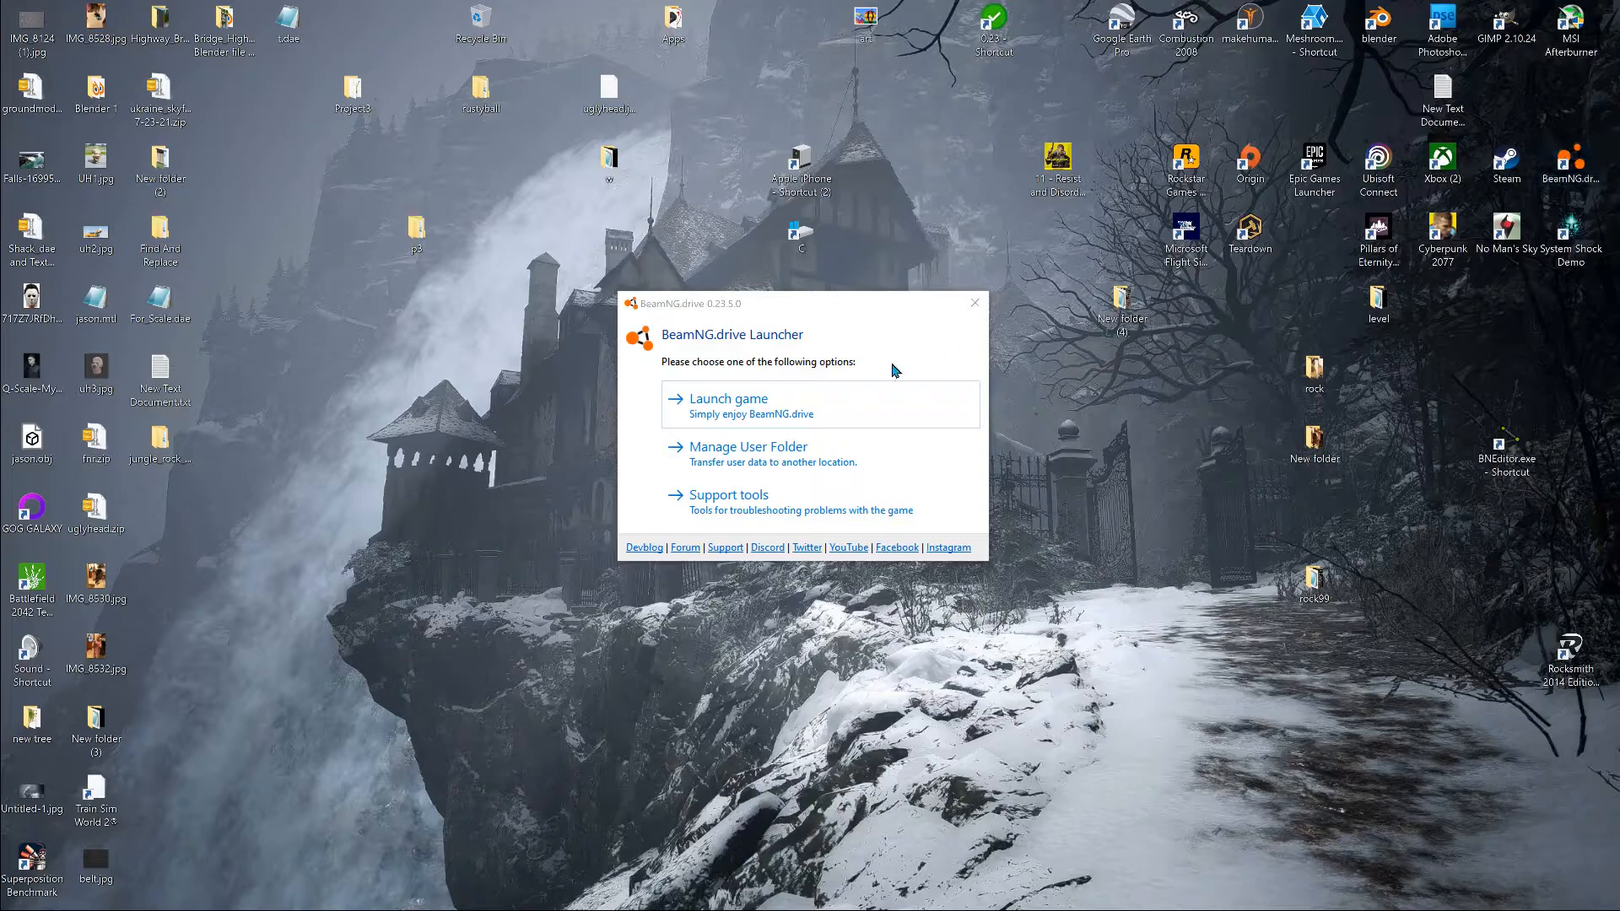
{"action": "left_click", "coordinate": [746, 411]}
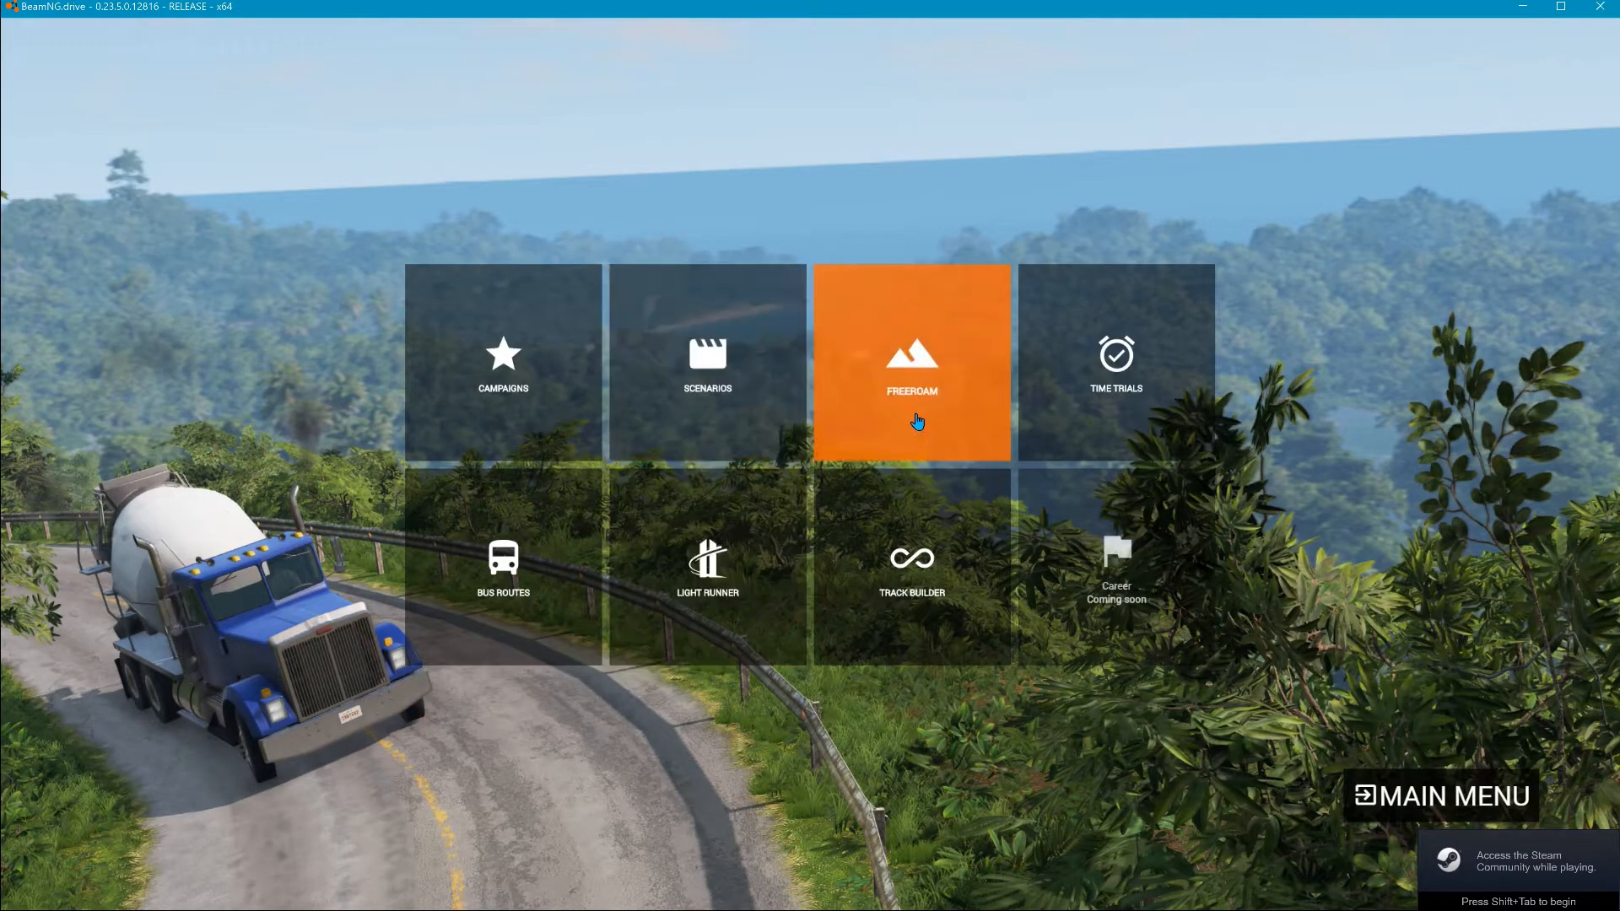
Step: Start a Freeroam session on the Grid, Small, Pure map at the Default spawn point
{"action": "left_click", "coordinate": [919, 417]}
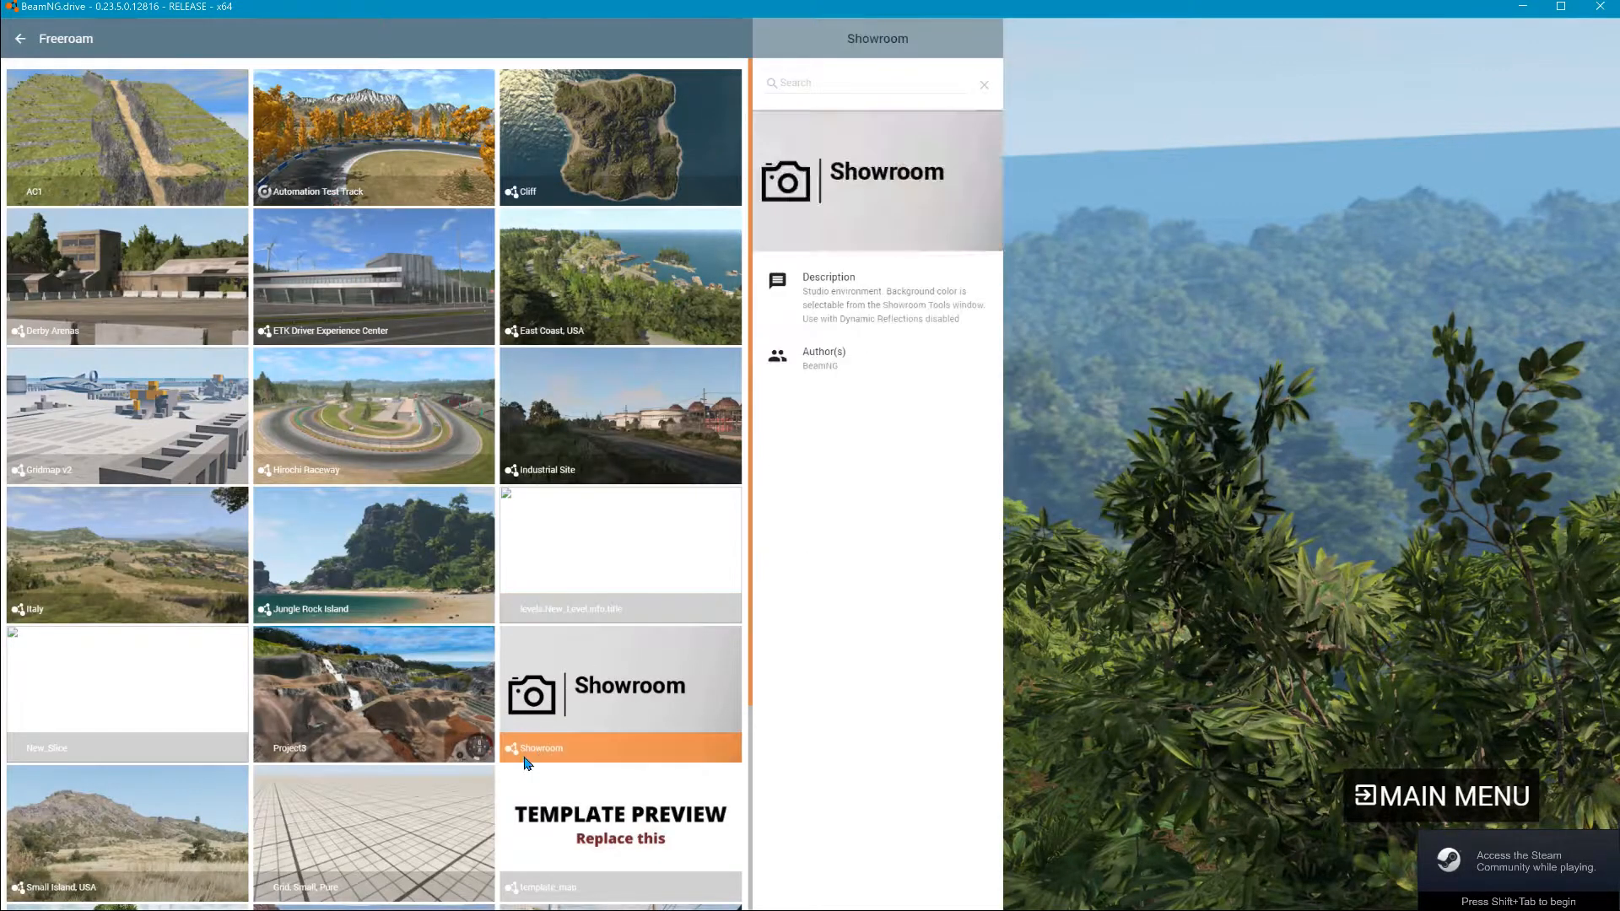
{"action": "left_click", "coordinate": [380, 795]}
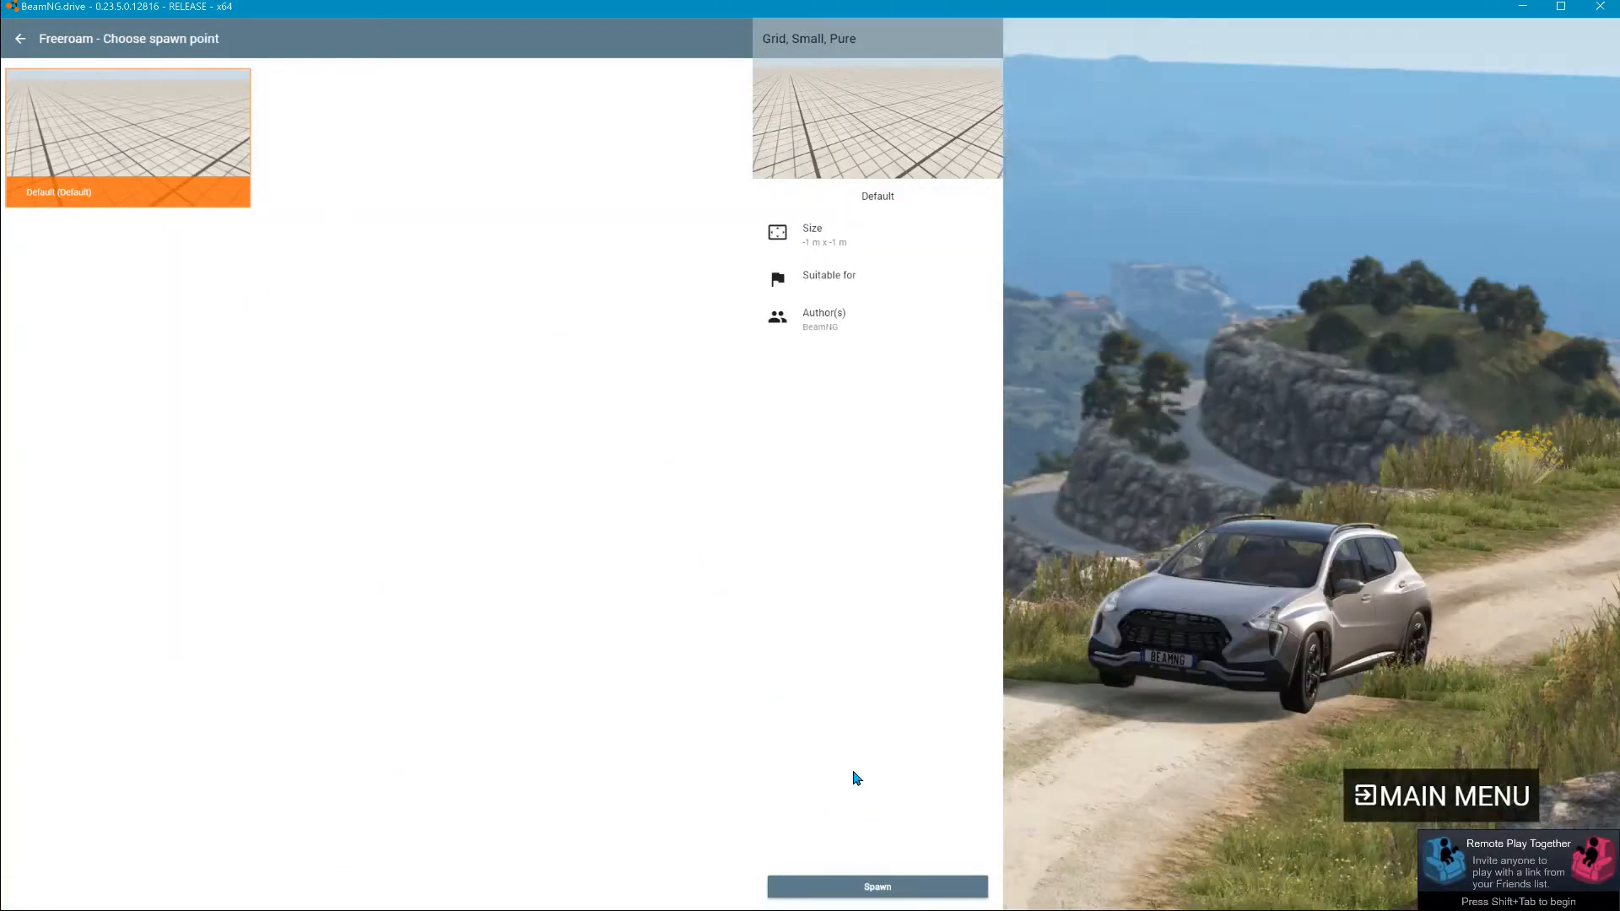
{"action": "left_click", "coordinate": [881, 886]}
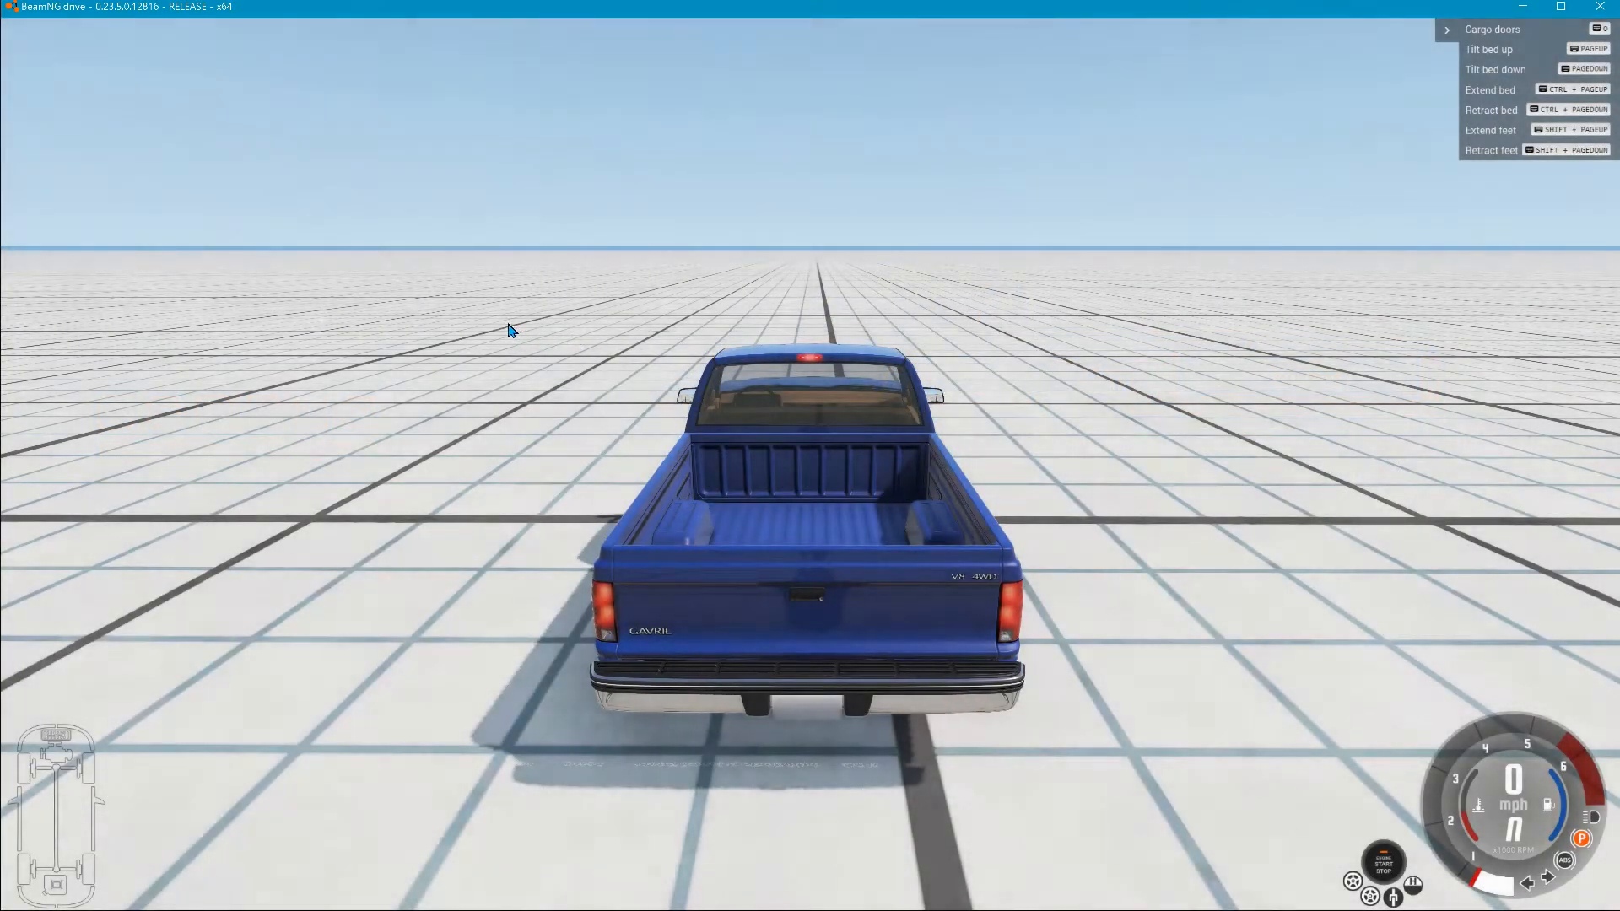
Step: Load new1 as the current vehicle in place of the pickup and switch to the free camera
{"action": "key", "text": "e"}
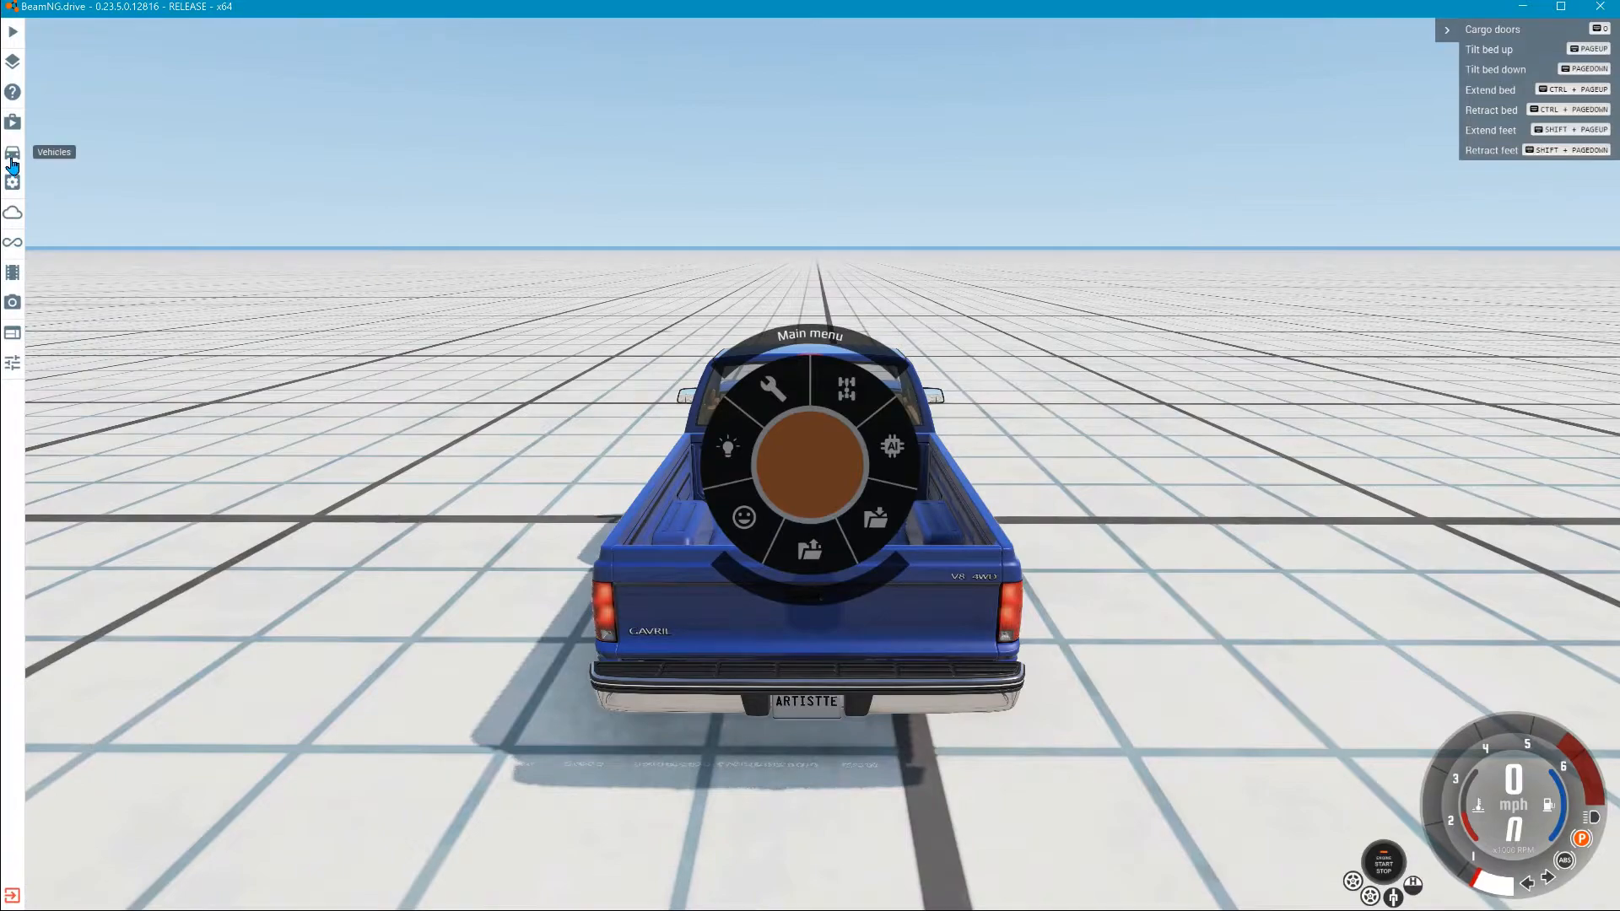
{"action": "left_click", "coordinate": [12, 156]}
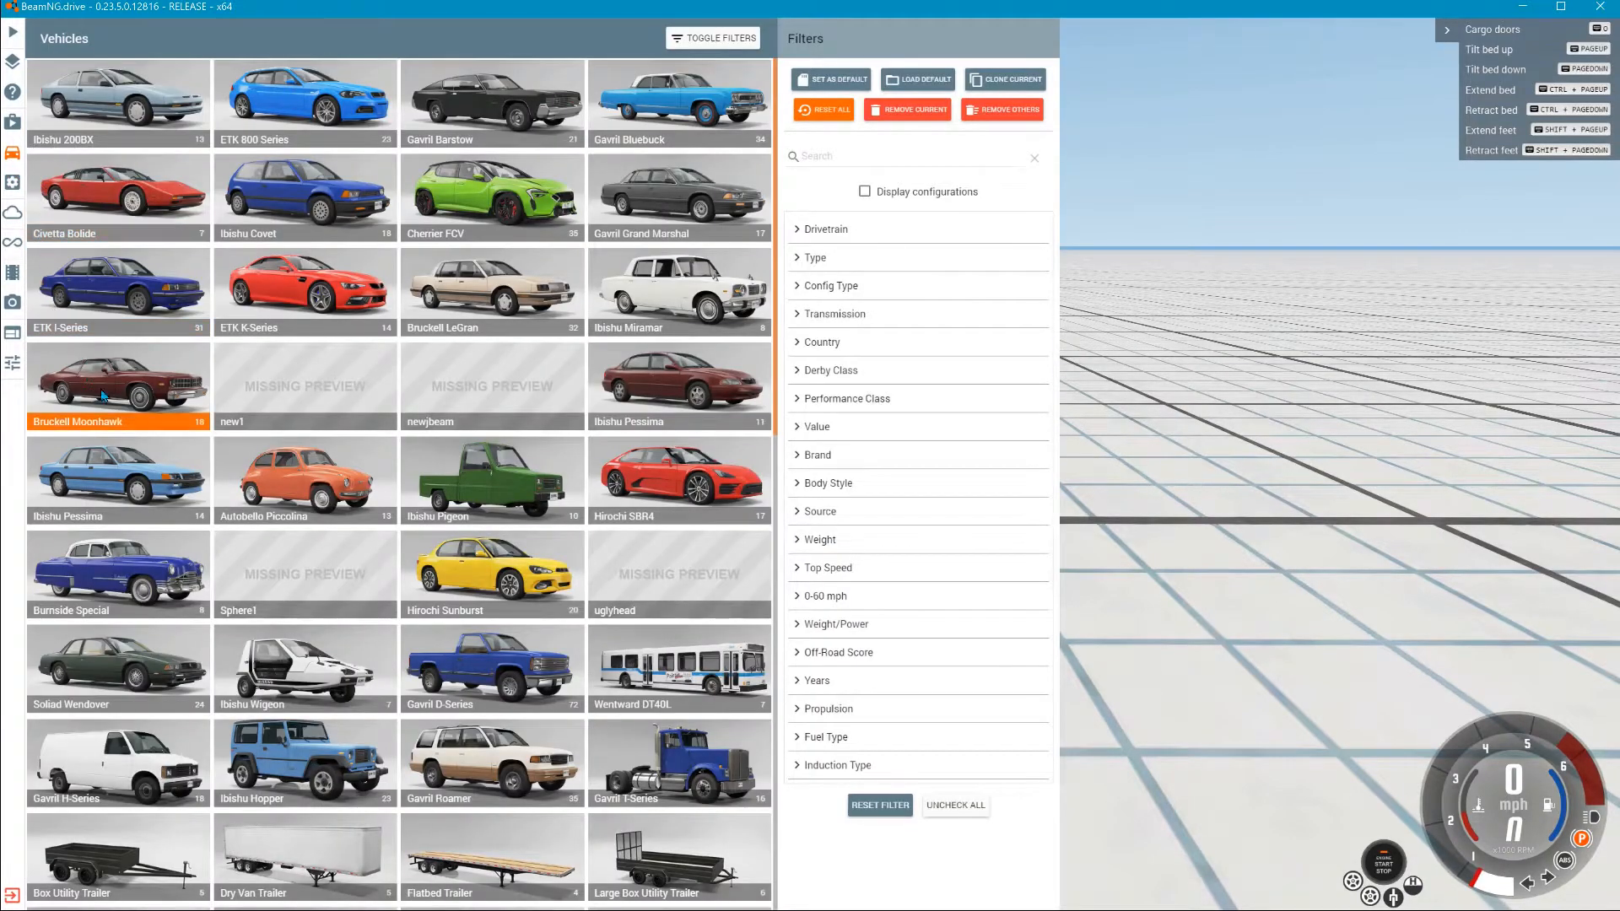
{"action": "left_click", "coordinate": [292, 393]}
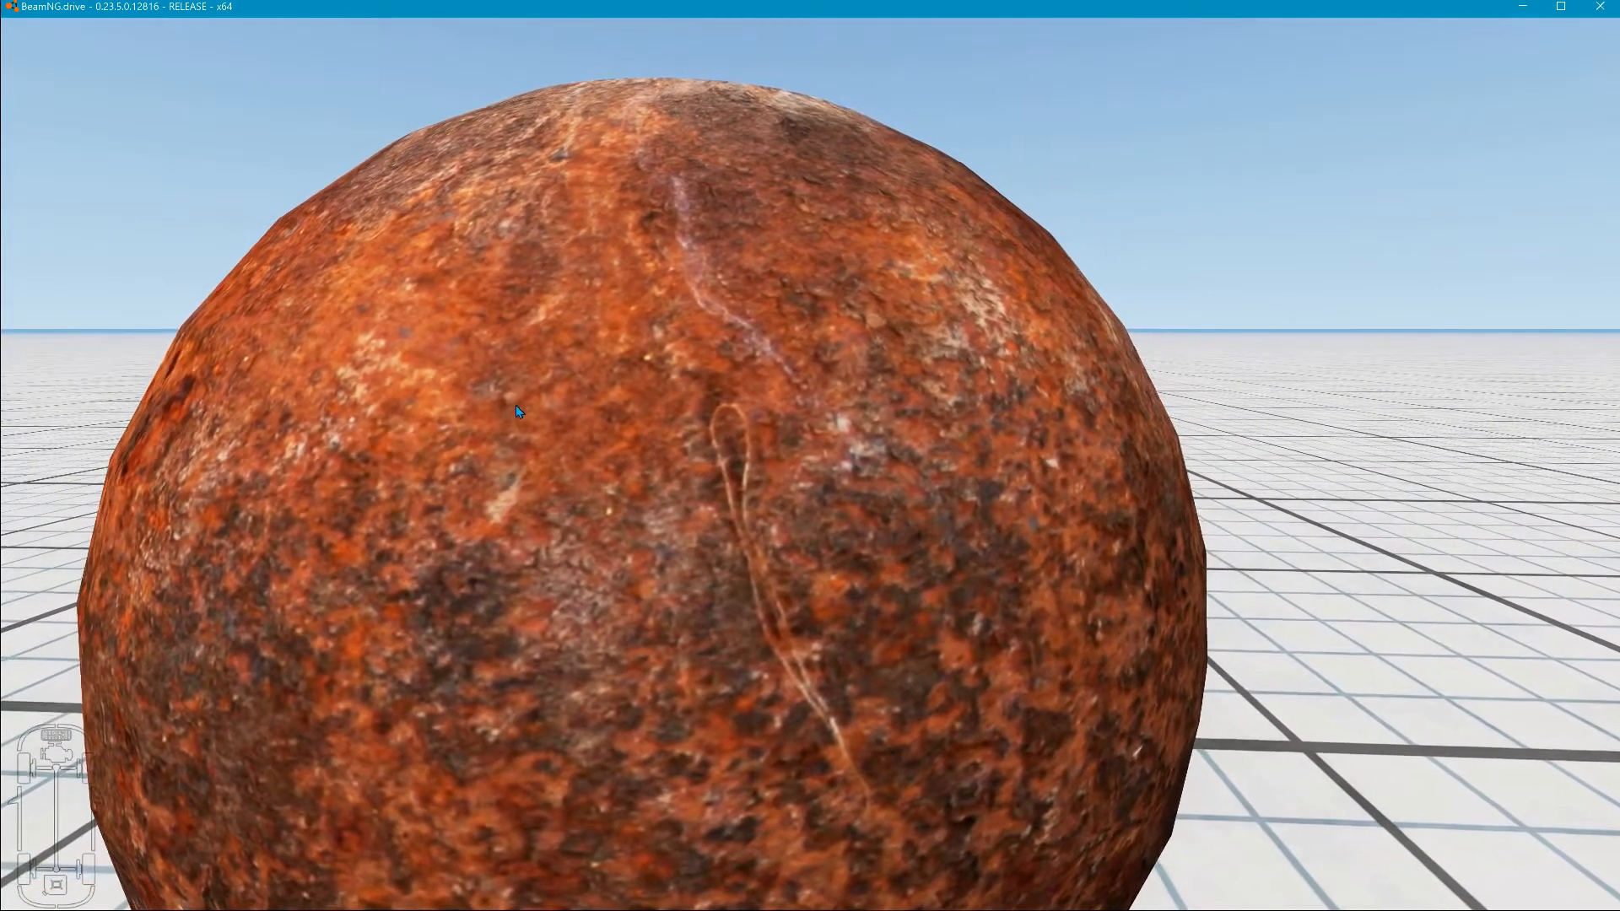
{"action": "scroll", "coordinate": [515, 405], "scroll_direction": "up", "scroll_amount": 2}
{"action": "key", "text": "shift+c"}
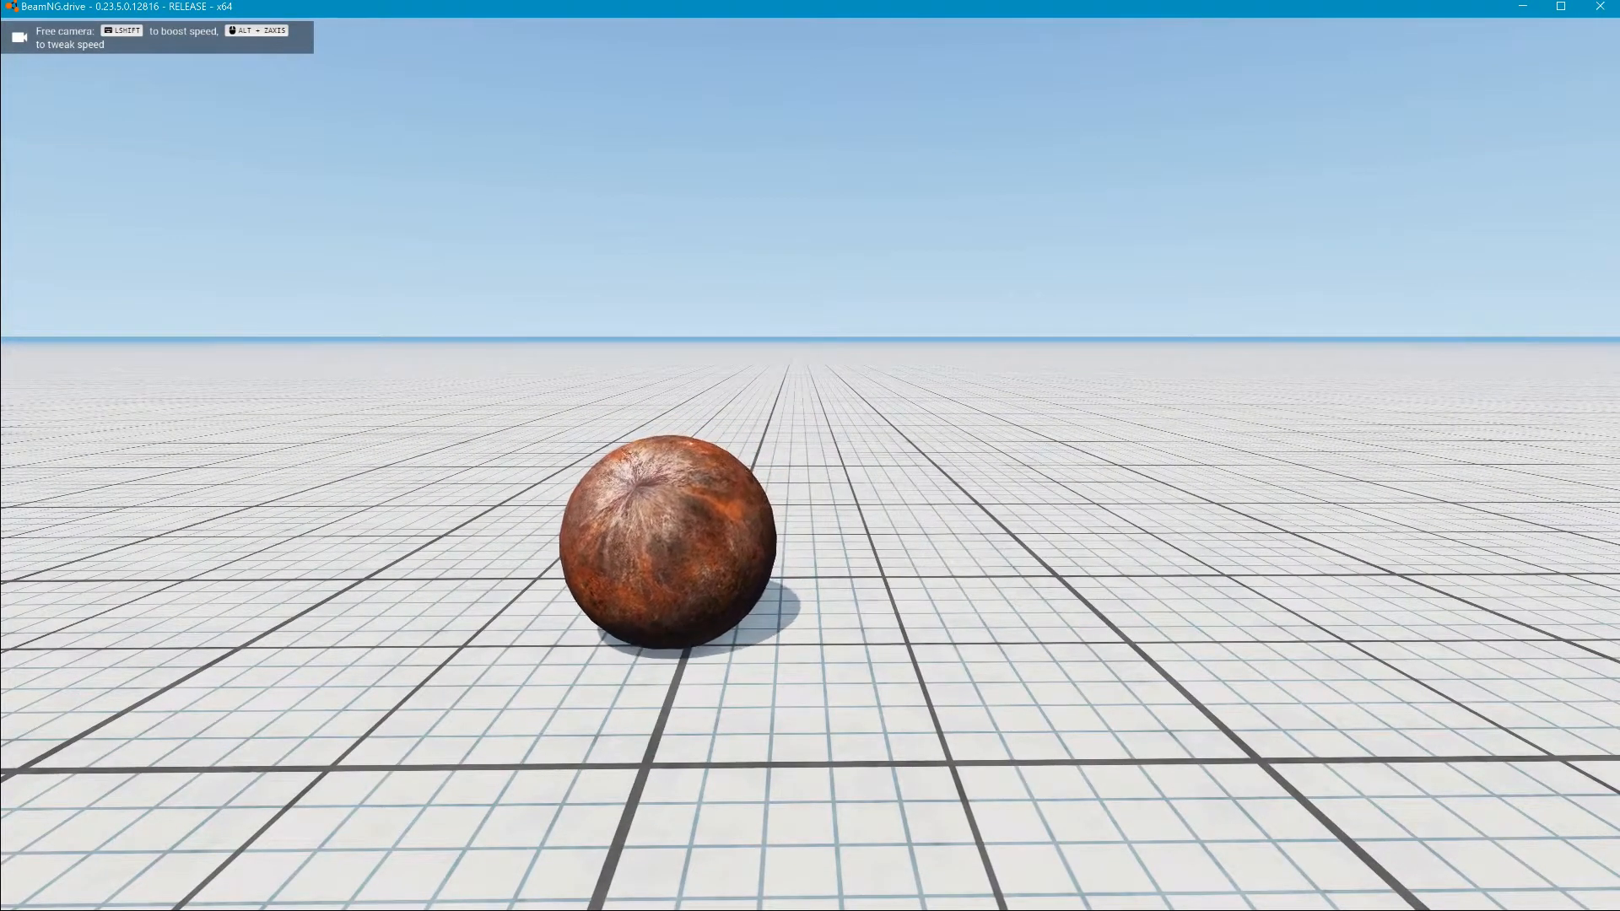
Step: Spawn a Hirochi Sunburst Firwood Police RS (DCT) as an additional vehicle alongside the sphere
{"action": "key", "text": "Escape"}
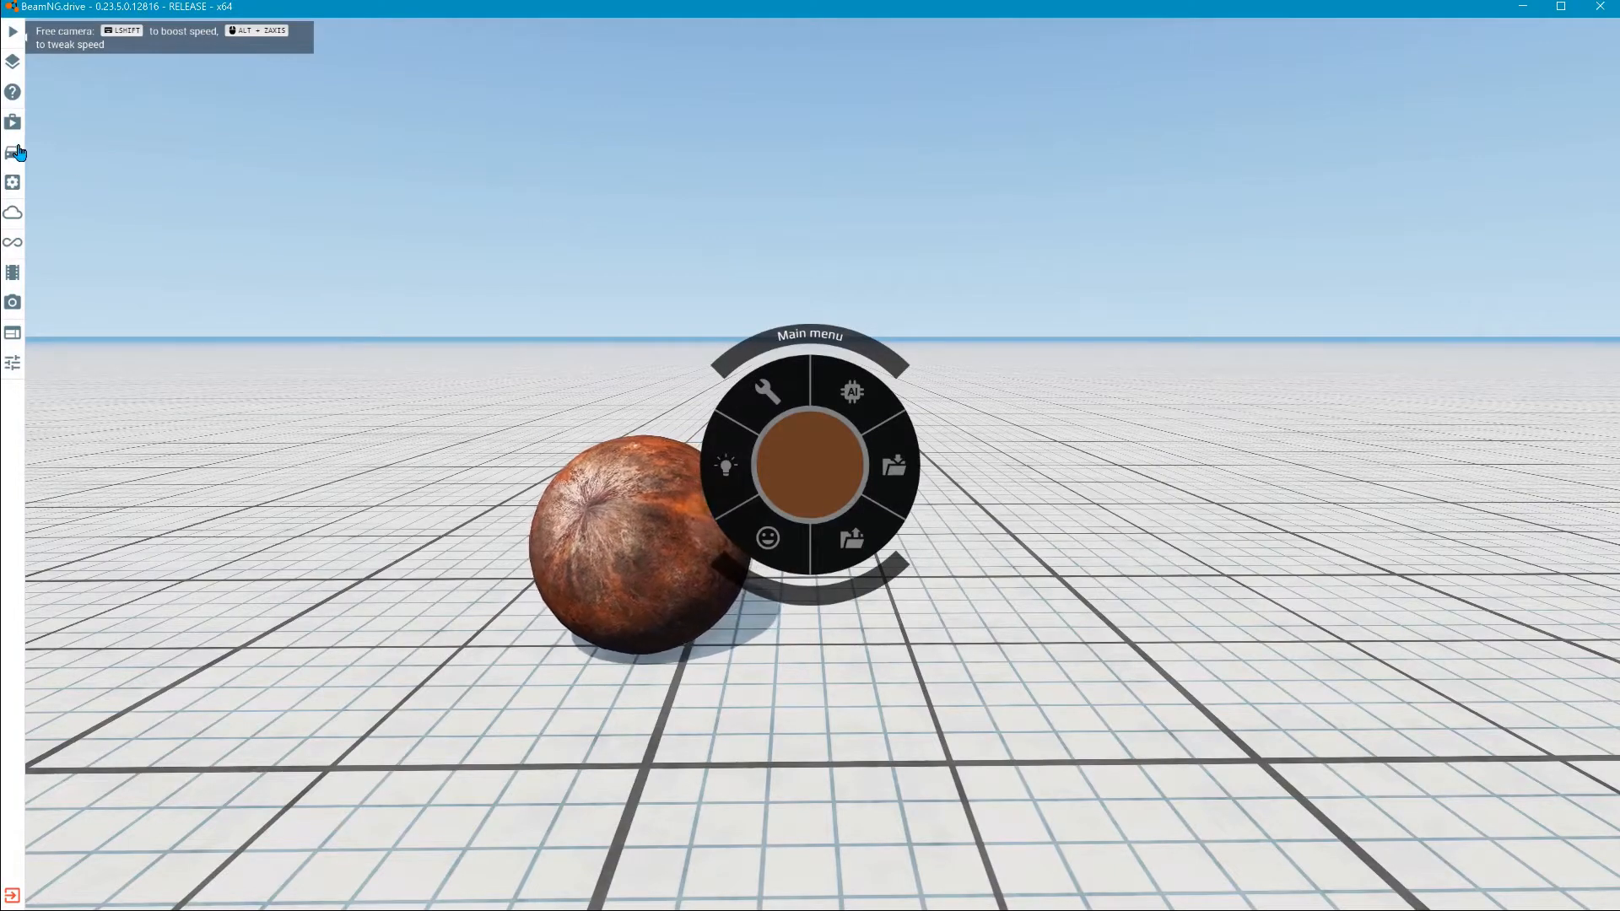
{"action": "left_click", "coordinate": [18, 156]}
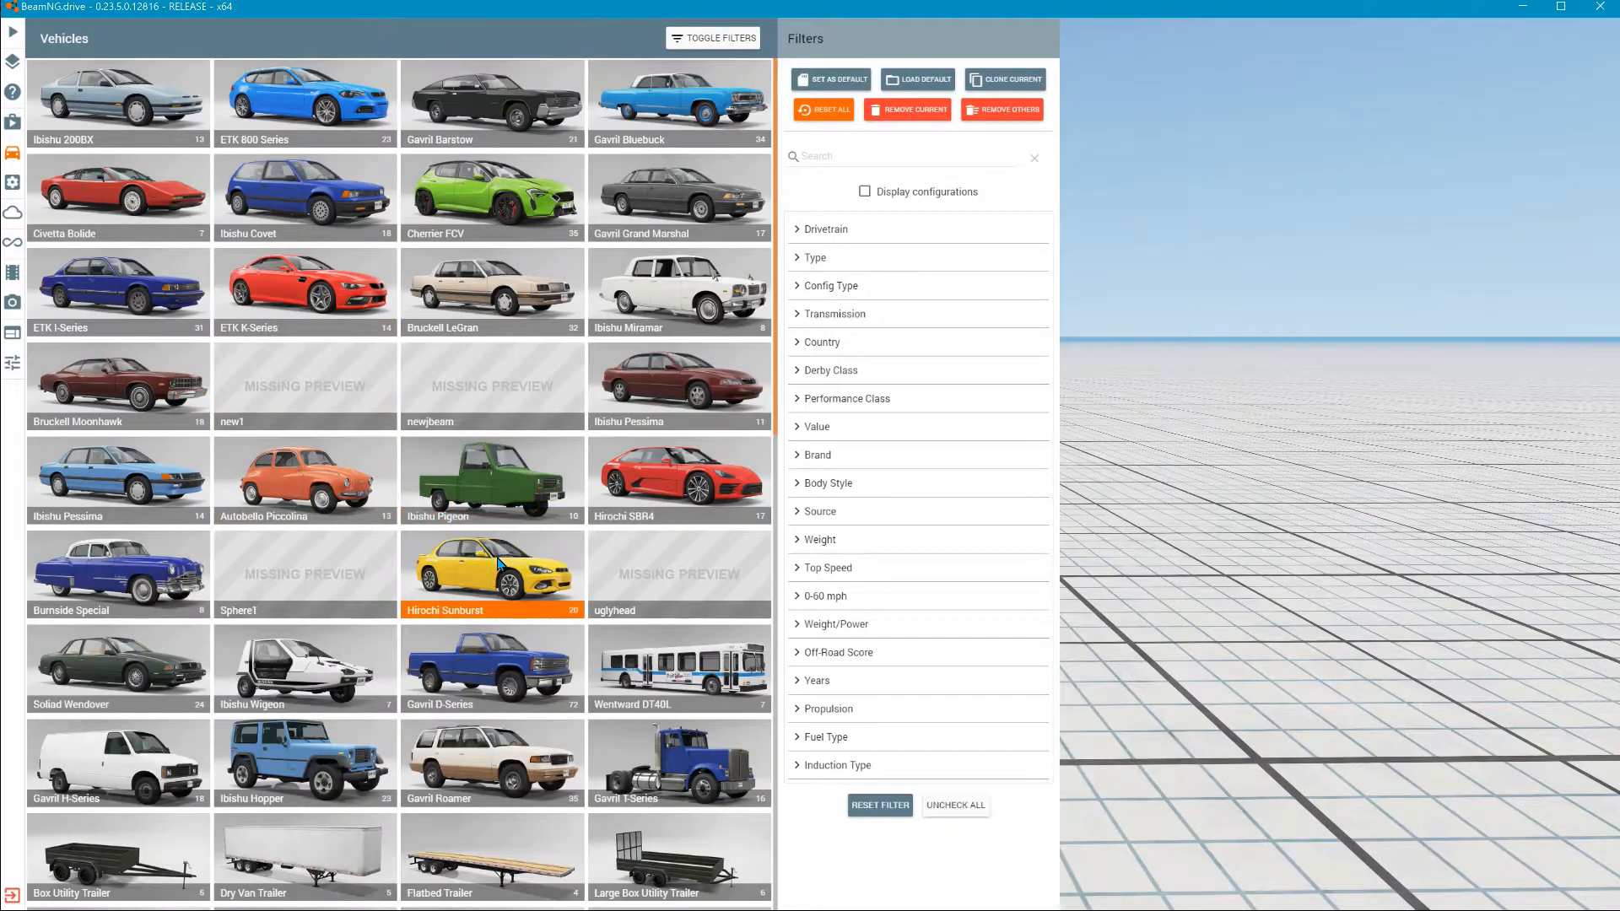
{"action": "left_click", "coordinate": [500, 564]}
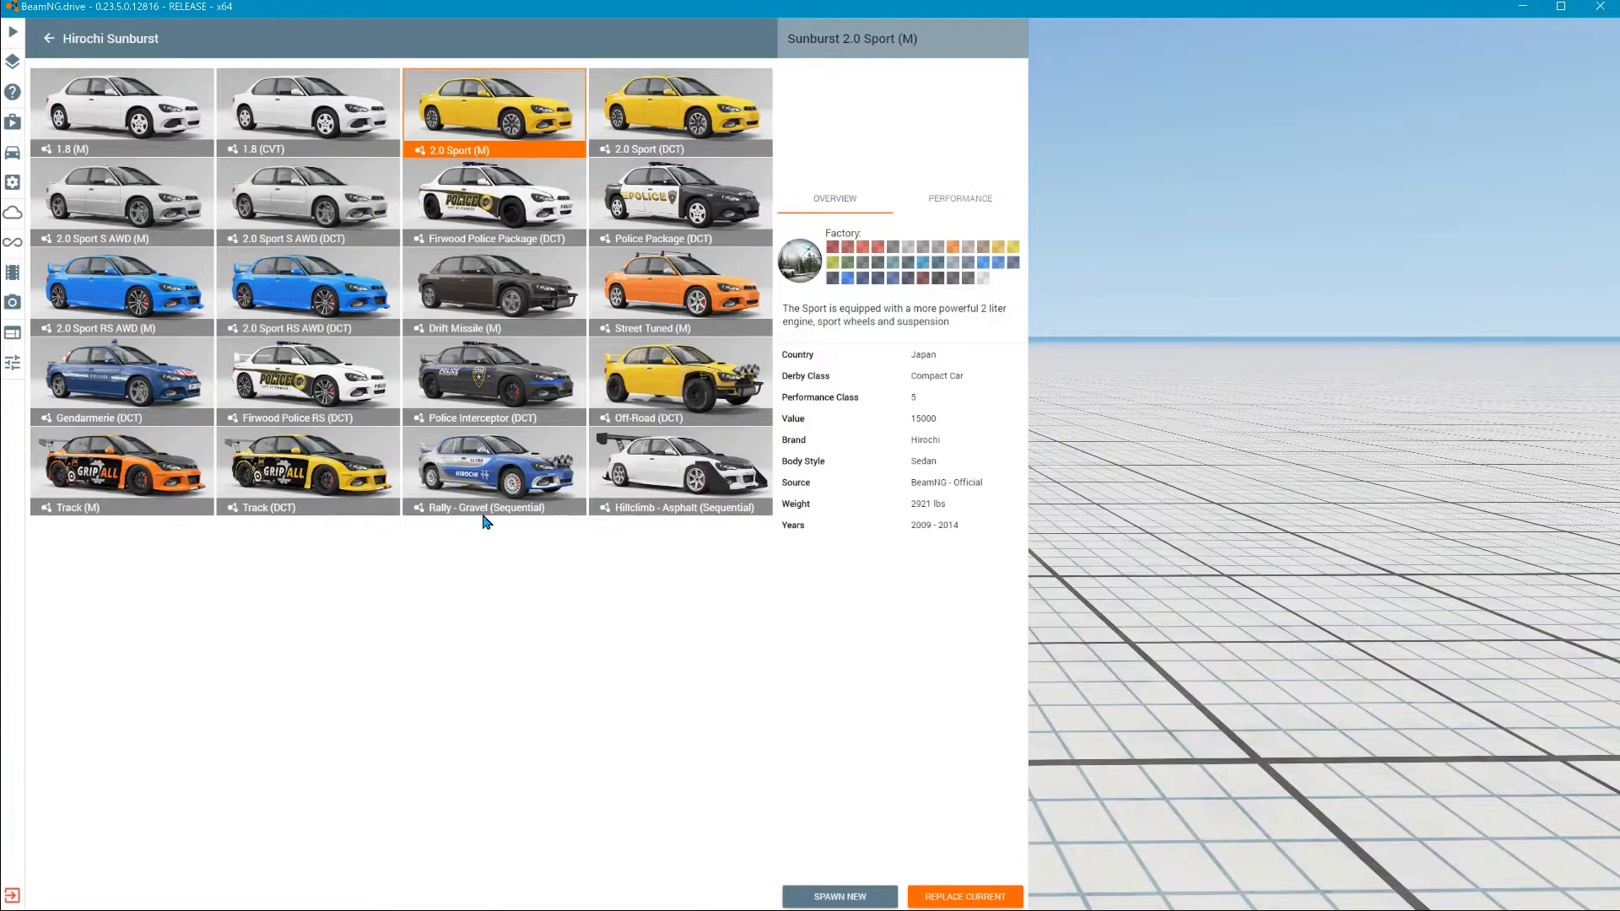
{"action": "left_click", "coordinate": [386, 385]}
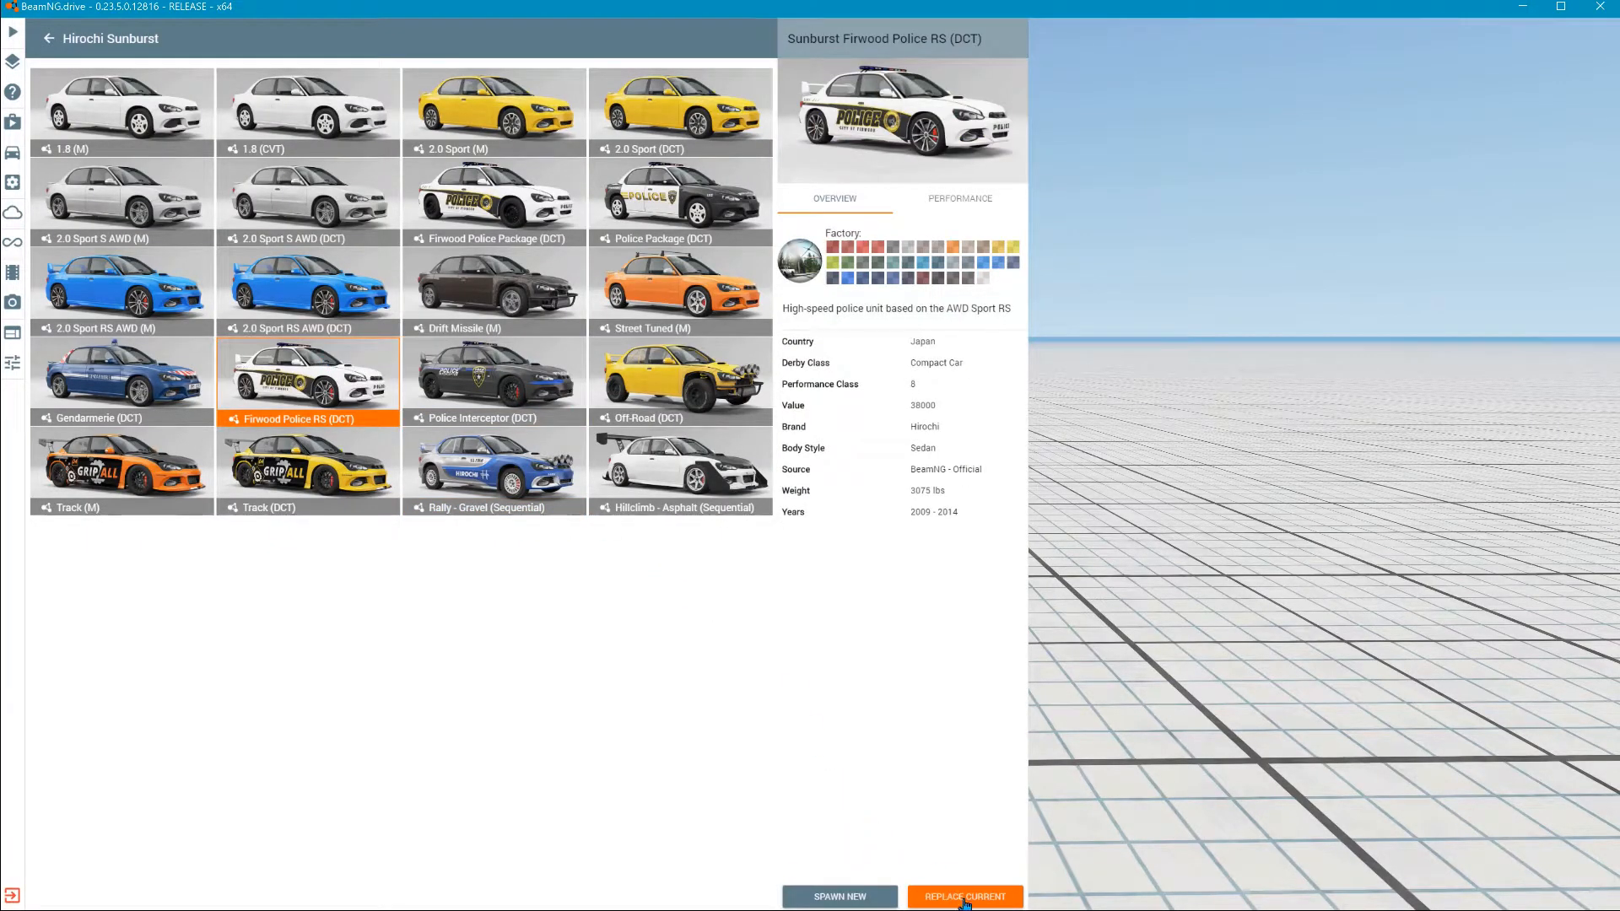
{"action": "left_click", "coordinate": [841, 897]}
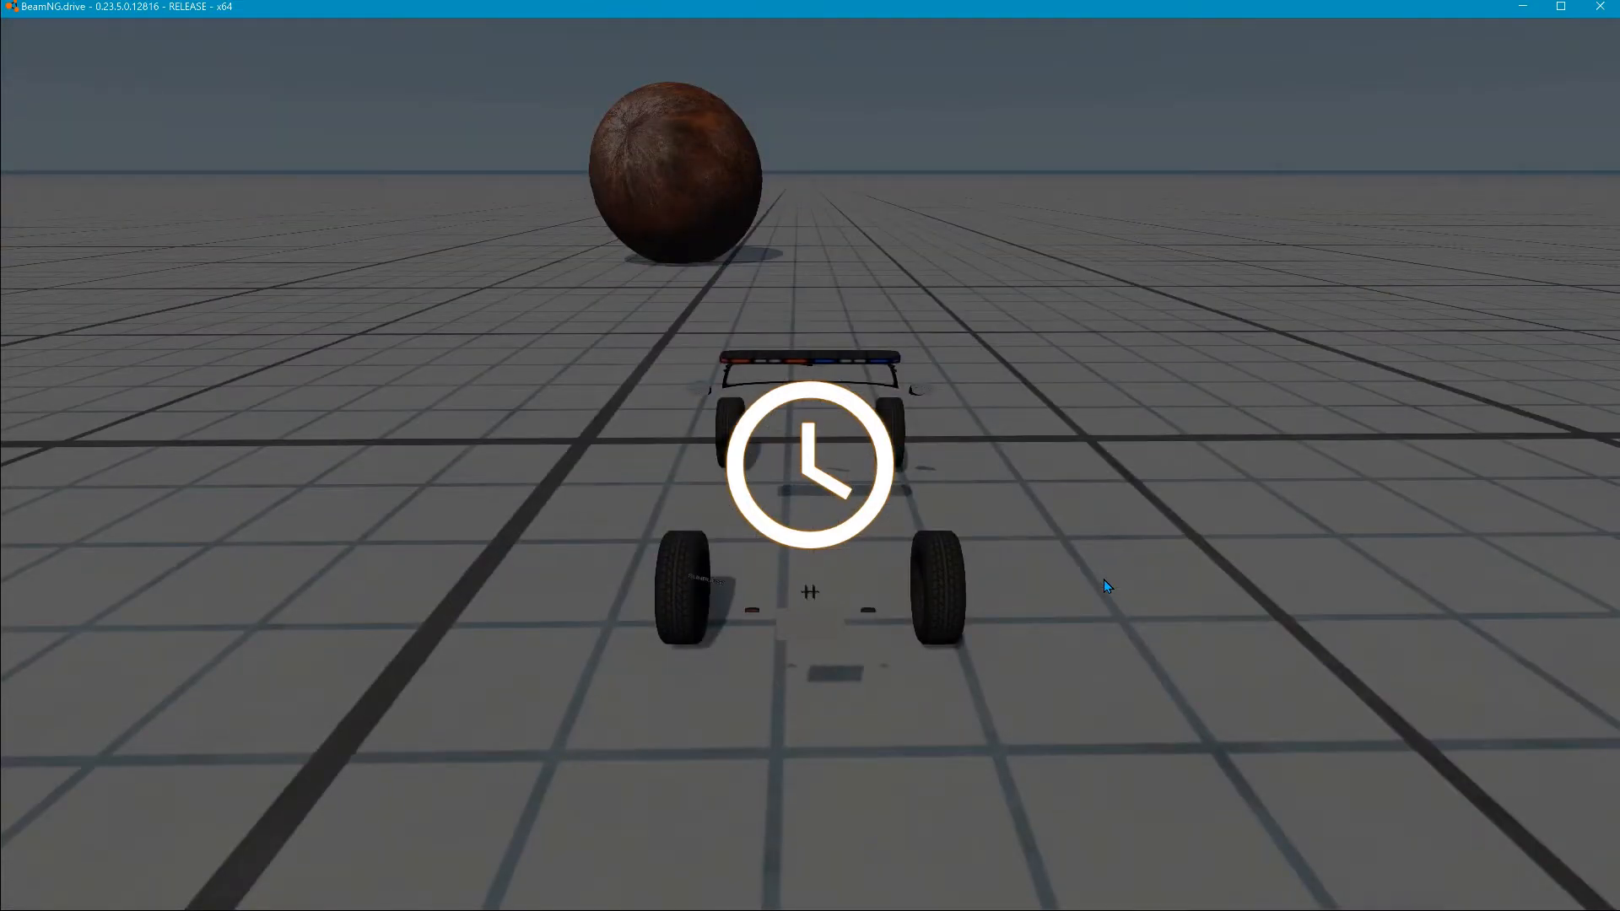
Step: Drive the police car past the sphere and turn it around to head back toward the sphere
{"action": "key", "text": "Up"}
{"action": "key", "text": "Right"}
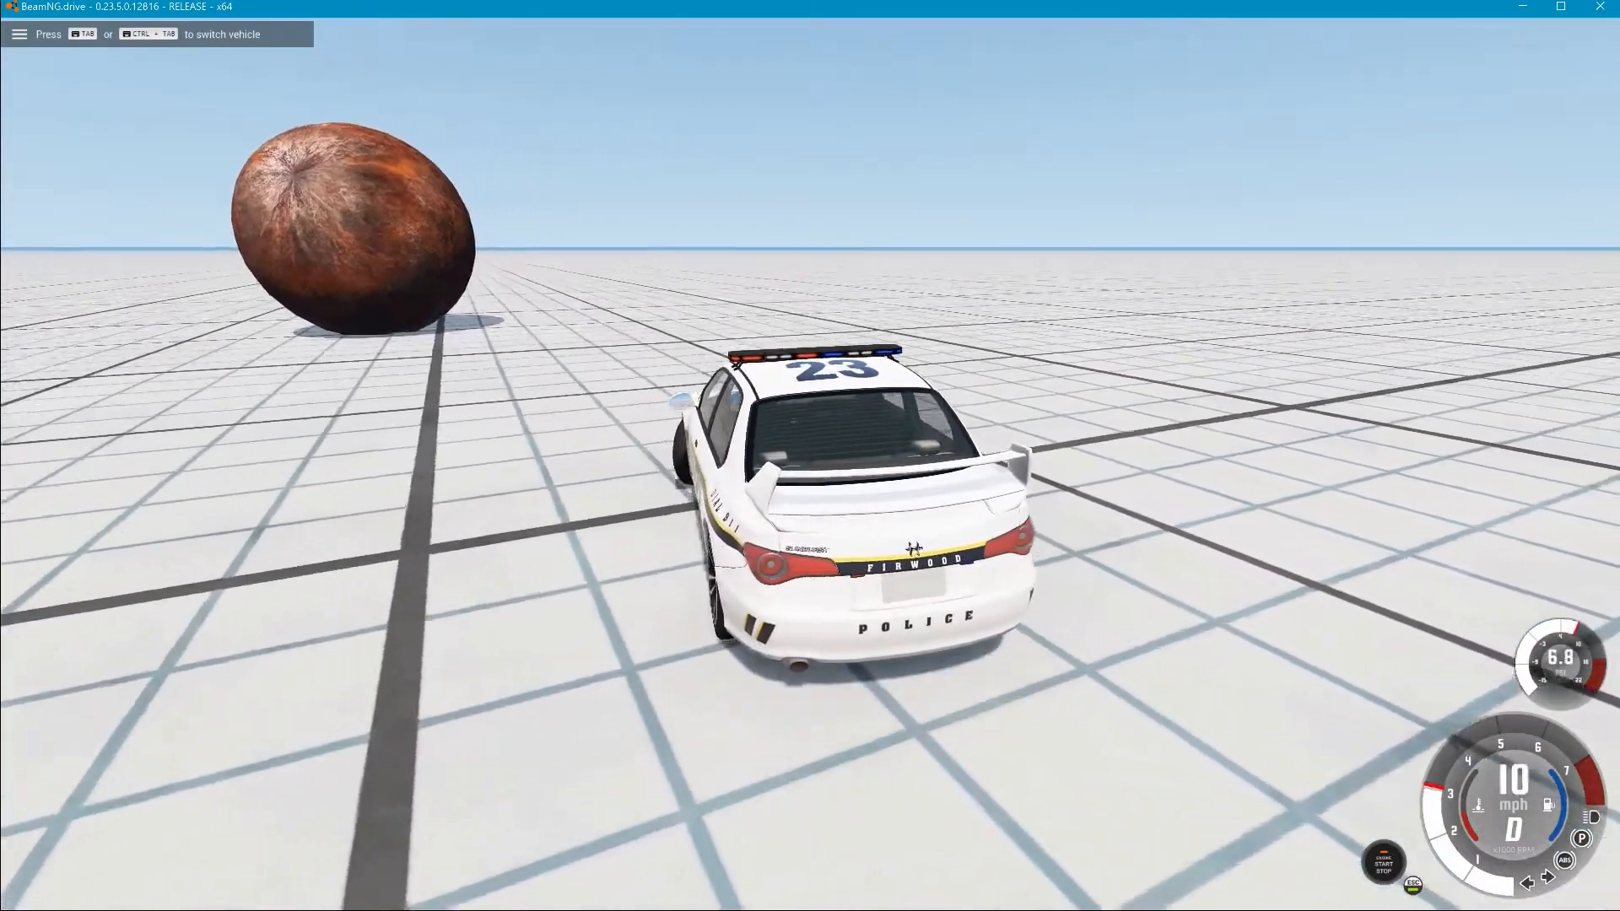
{"action": "key", "text": "Up"}
{"action": "key", "text": "Right"}
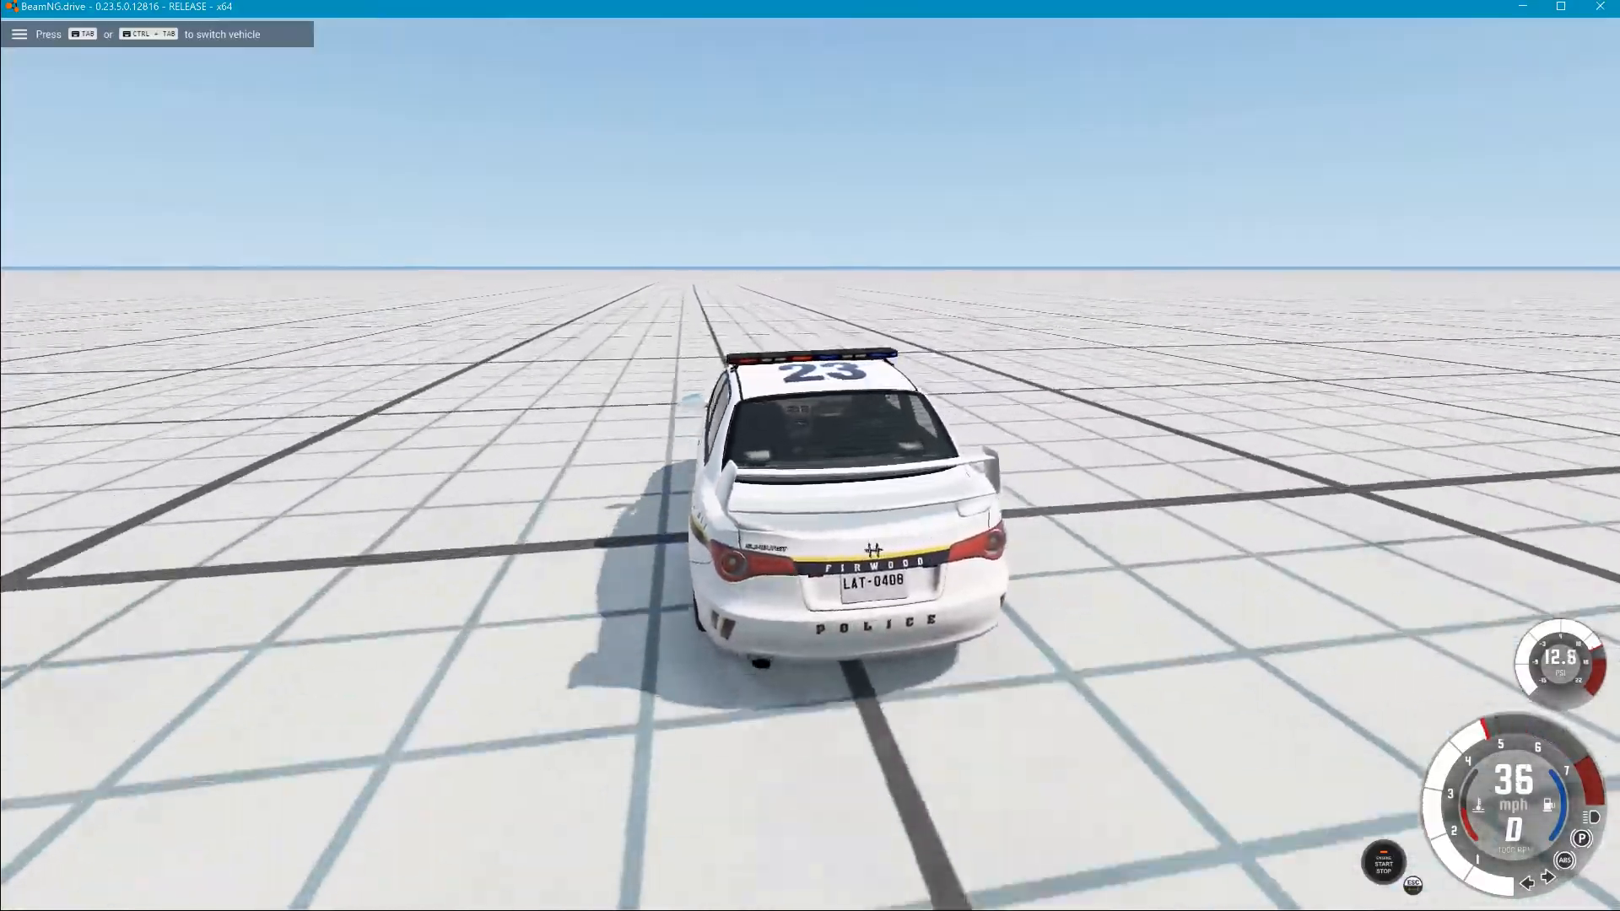
{"action": "key", "text": "Up"}
{"action": "key", "text": "Left"}
{"action": "key", "text": "Right"}
{"action": "key", "text": "space"}
{"action": "key", "text": "Right"}
{"action": "key", "text": "Right"}
{"action": "key", "text": "Left"}
{"action": "key", "text": "Up"}
{"action": "key", "text": "Up"}
{"action": "key", "text": "Right"}
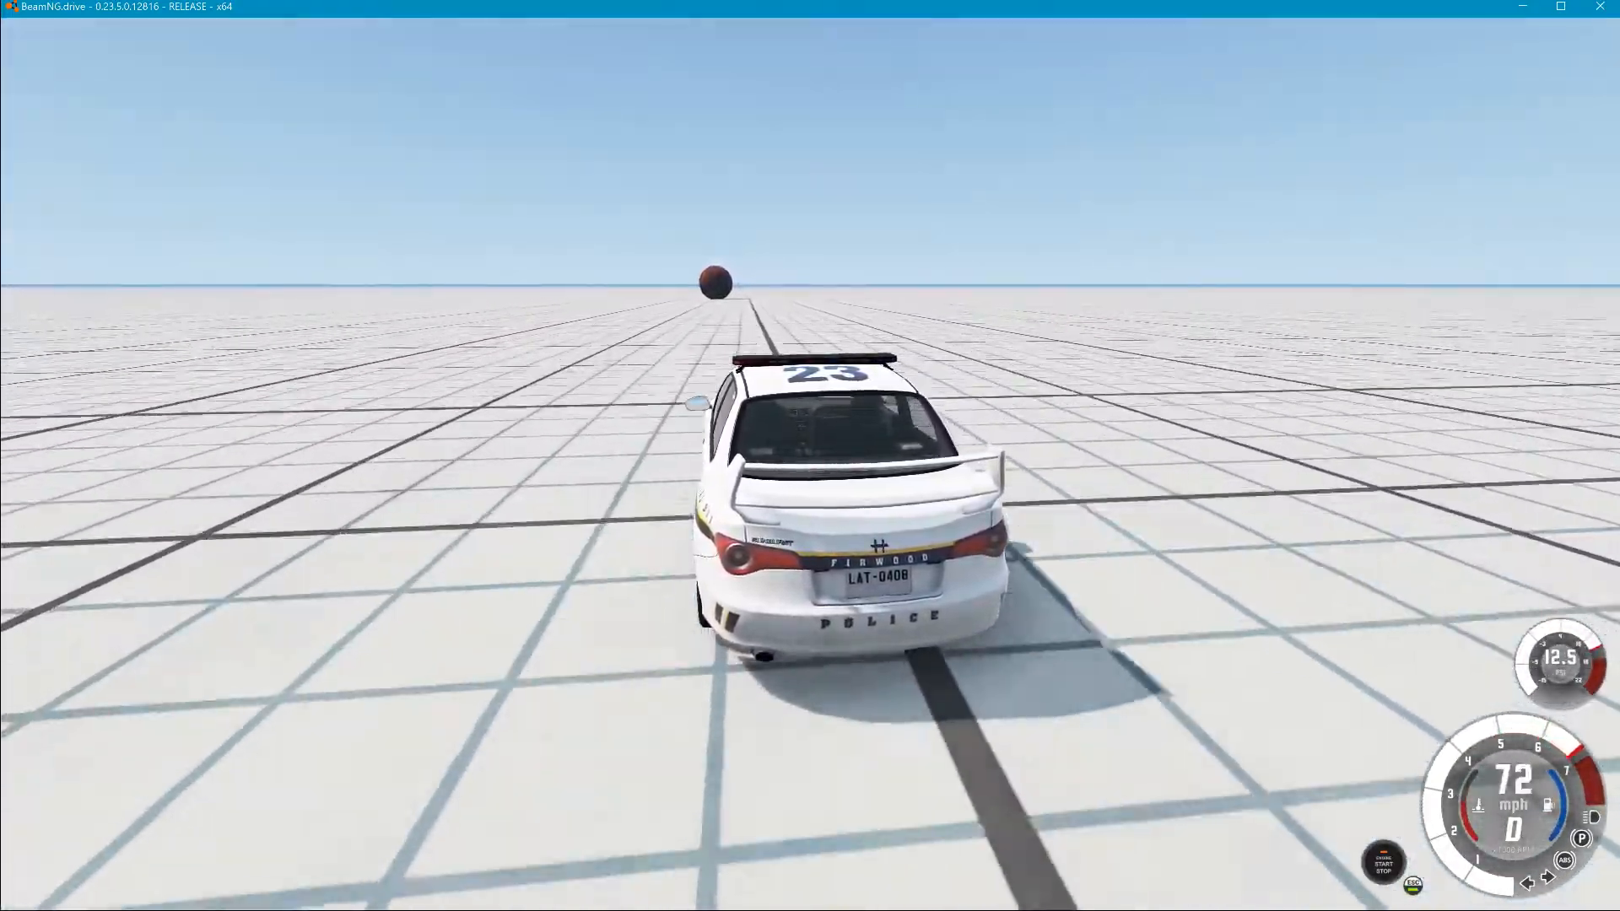
Step: Ram the rusty sphere with the police car and recover the damaged car beside it
{"action": "key", "text": "Up"}
{"action": "key", "text": "alt+Down"}
{"action": "key", "text": "Up"}
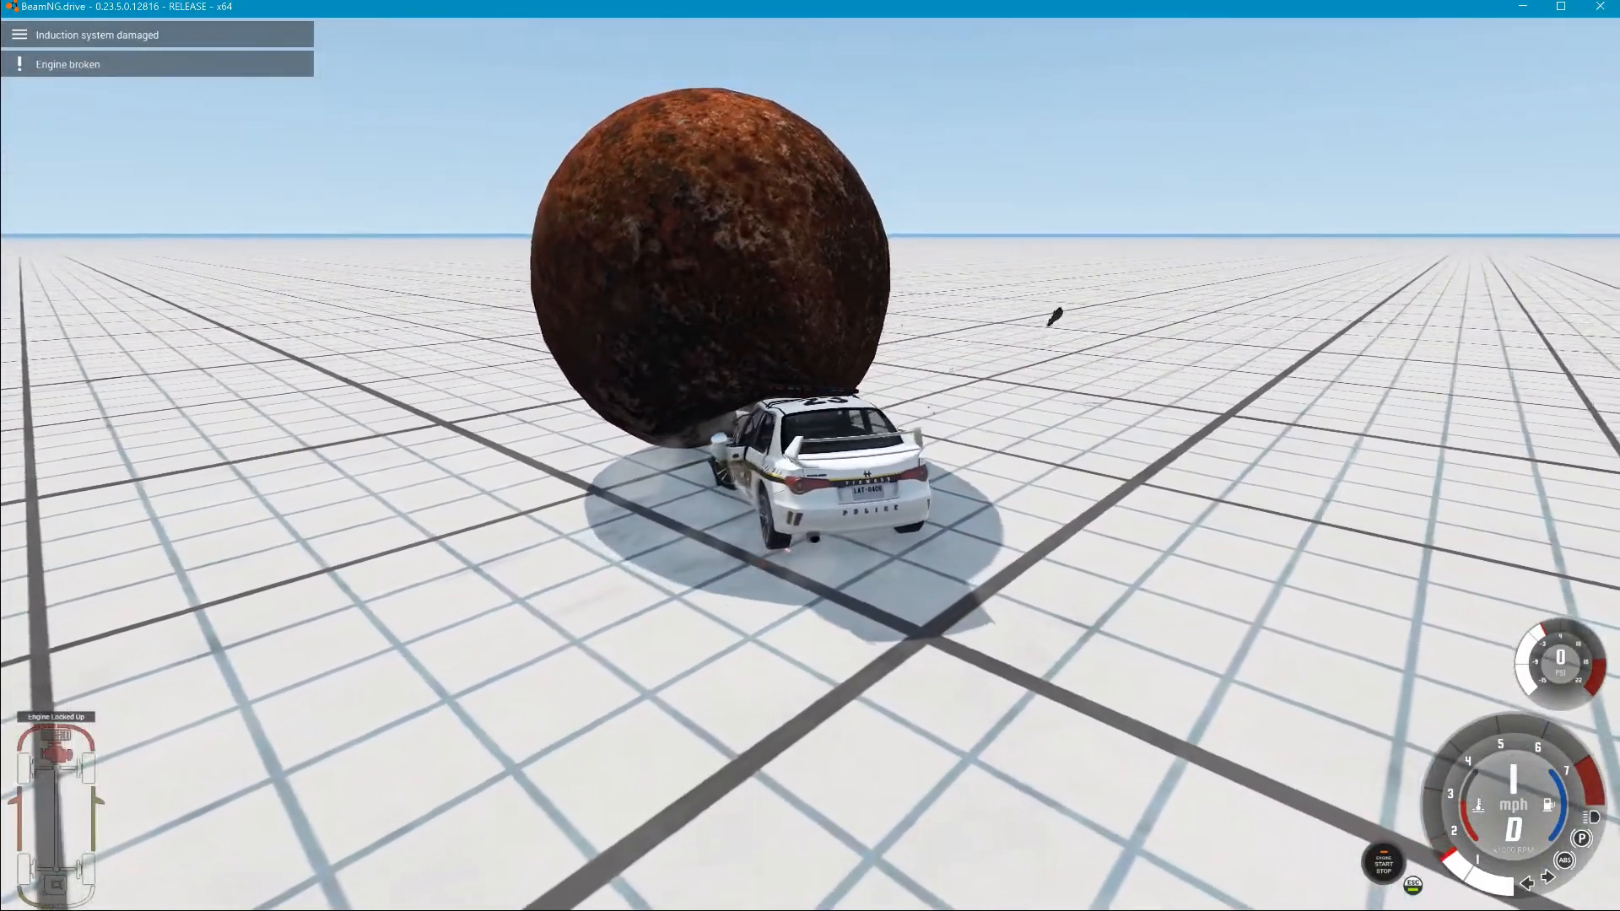
{"action": "key", "text": "r"}
{"action": "right_click_drag", "start_coordinate": [1145, 560], "coordinate": [1110, 536]}
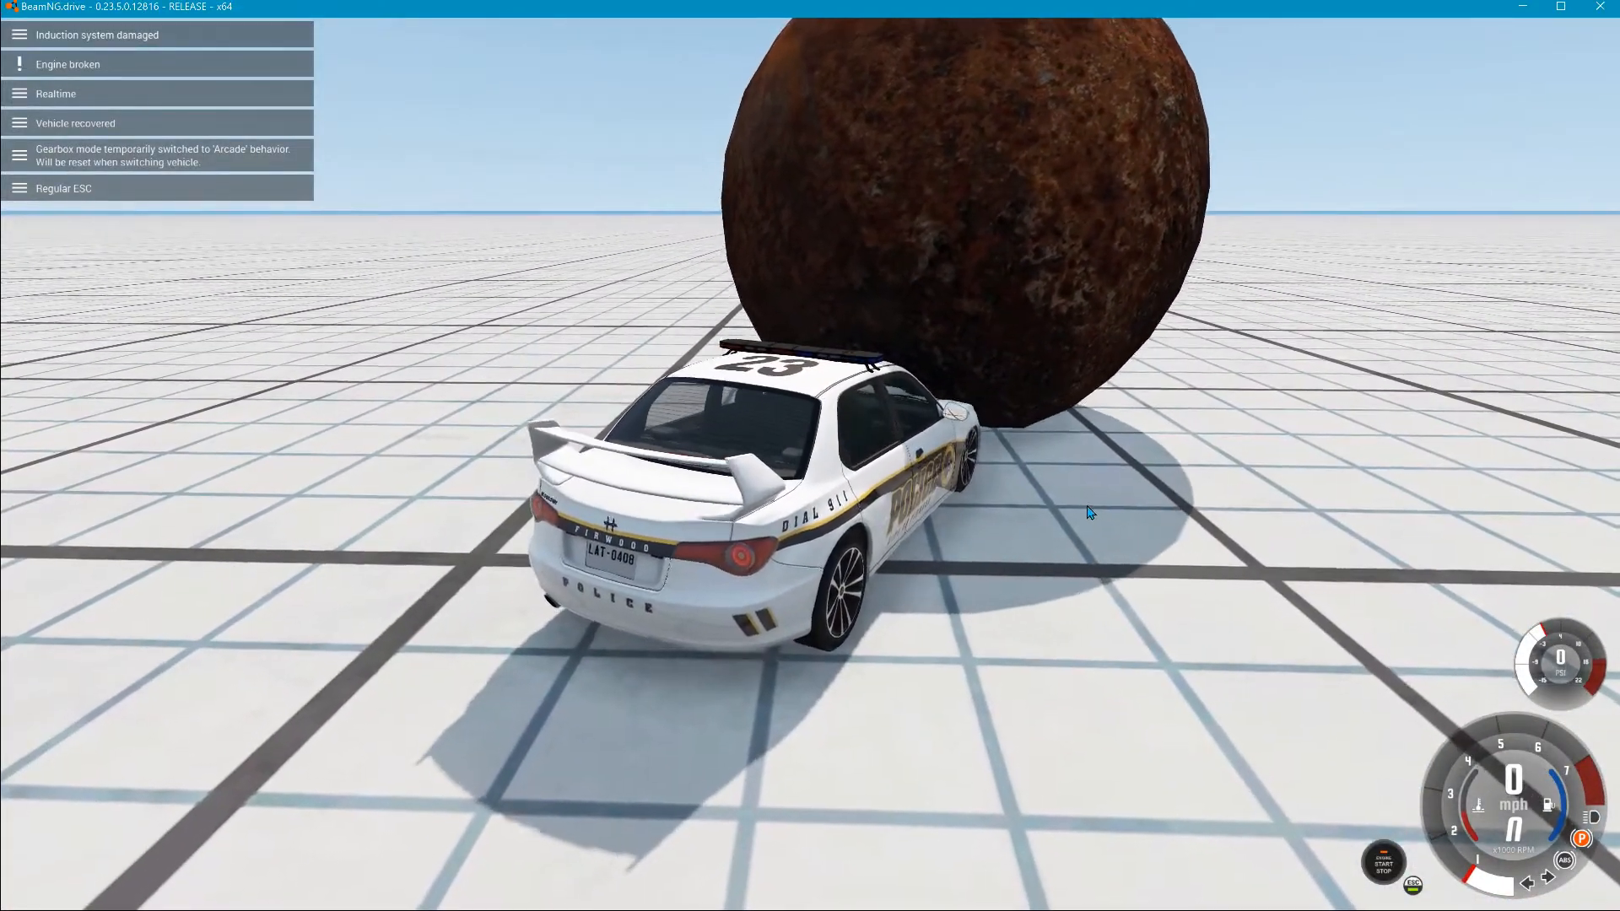
Step: View the sphere and police car from a distance with the free camera and turn on the beam debug visualization
{"action": "key", "text": "c"}
{"action": "key", "text": "shift+c"}
{"action": "key", "text": "s"}
{"action": "key", "text": "a"}
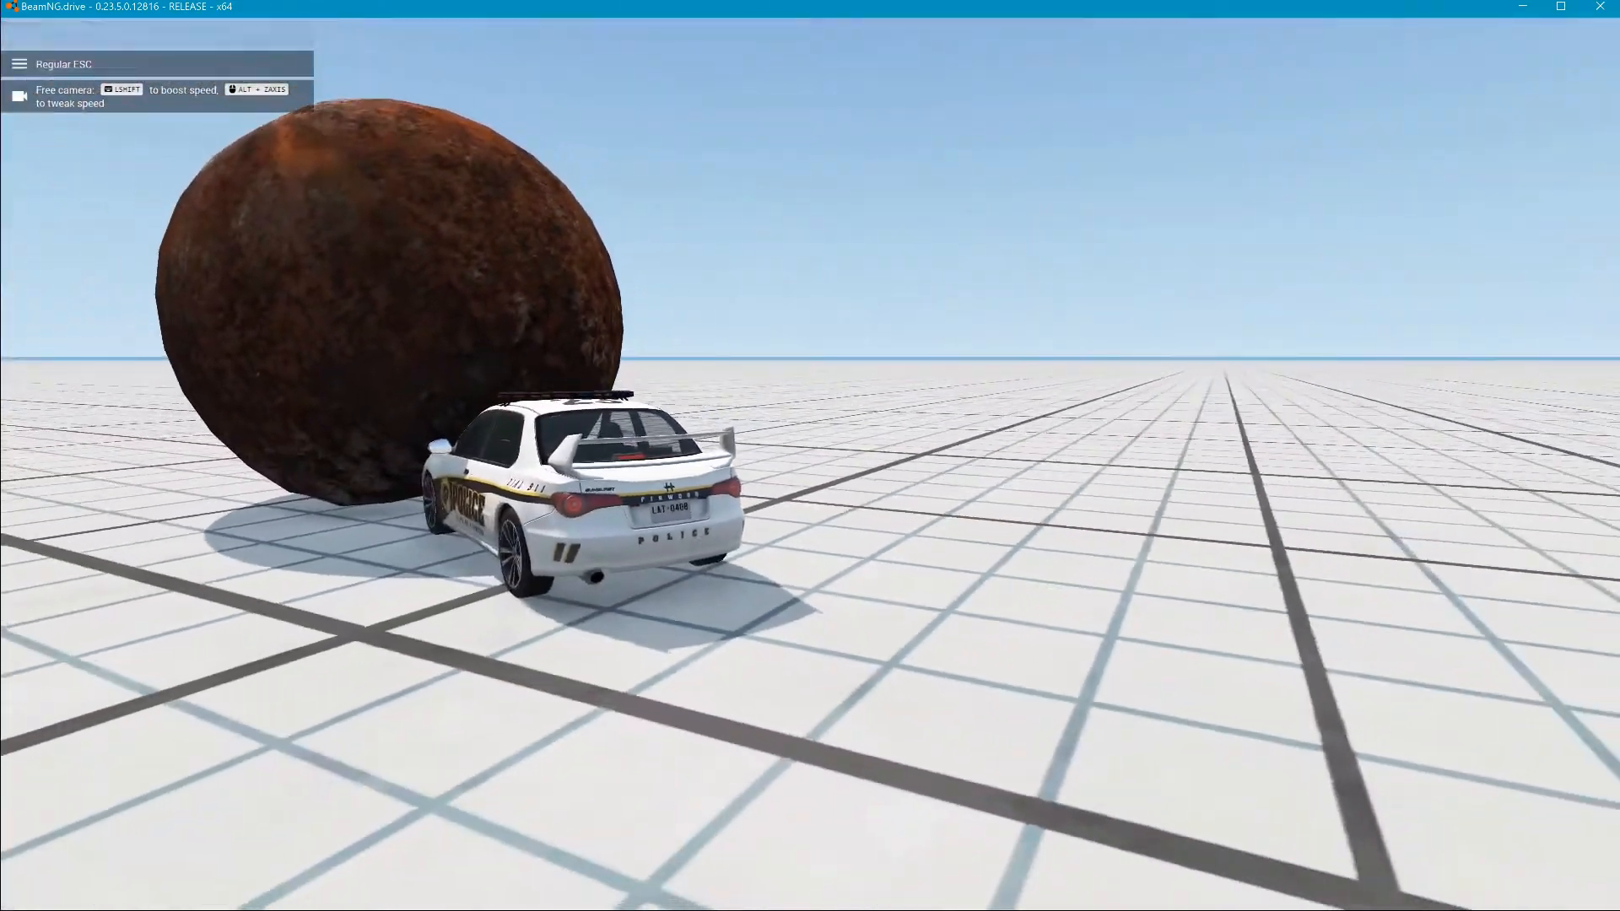
{"action": "key", "text": "s"}
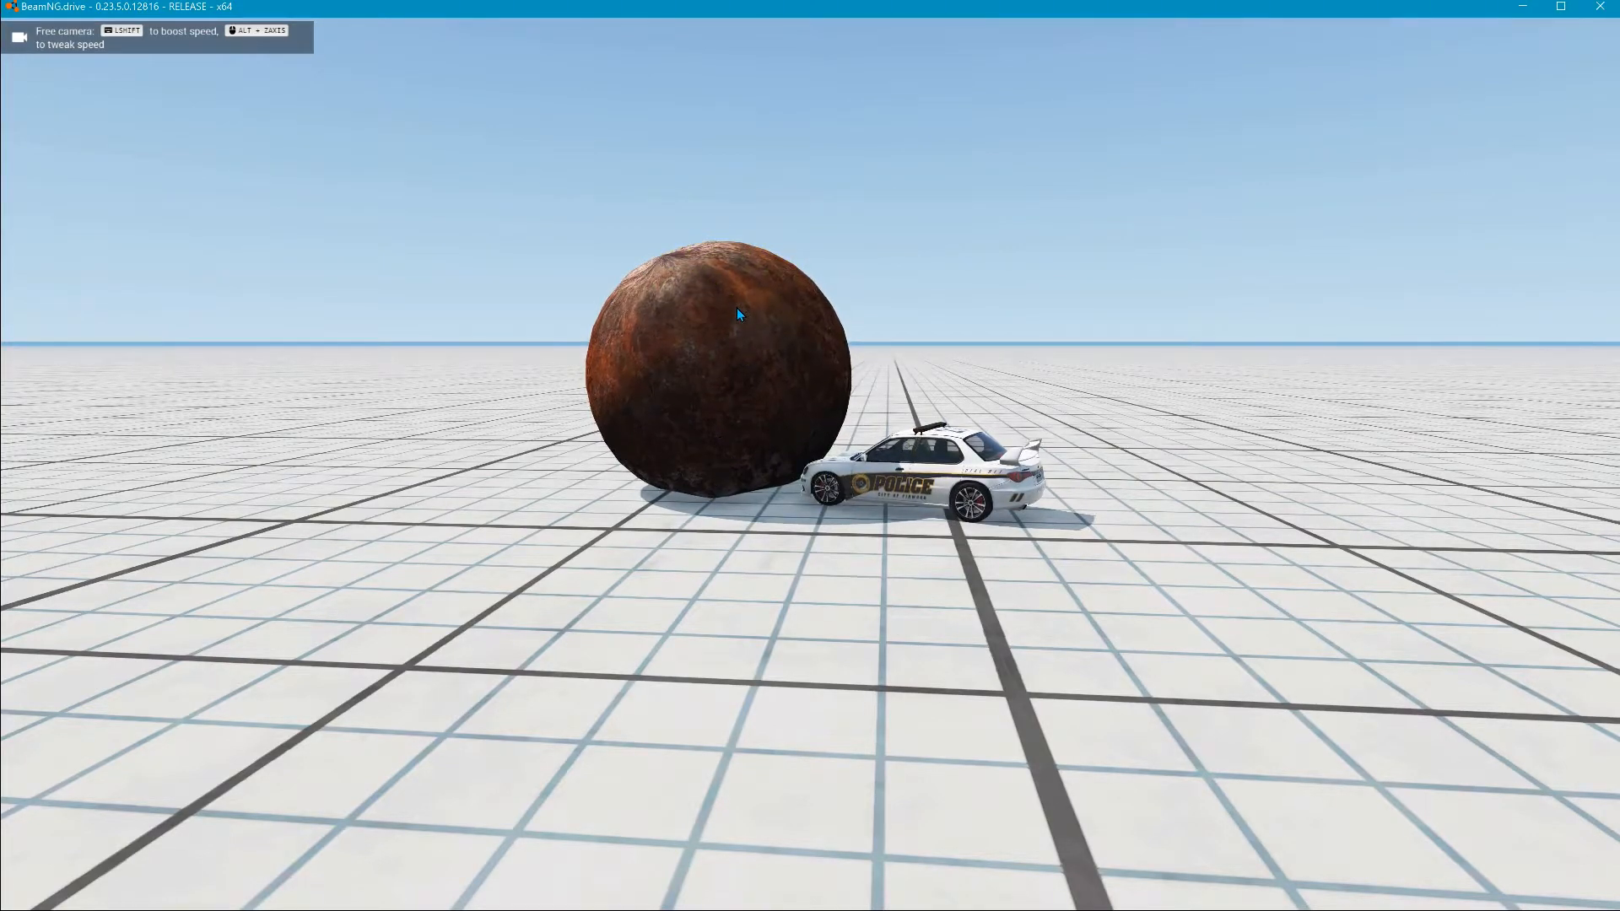
{"action": "key", "text": "ctrl+b"}
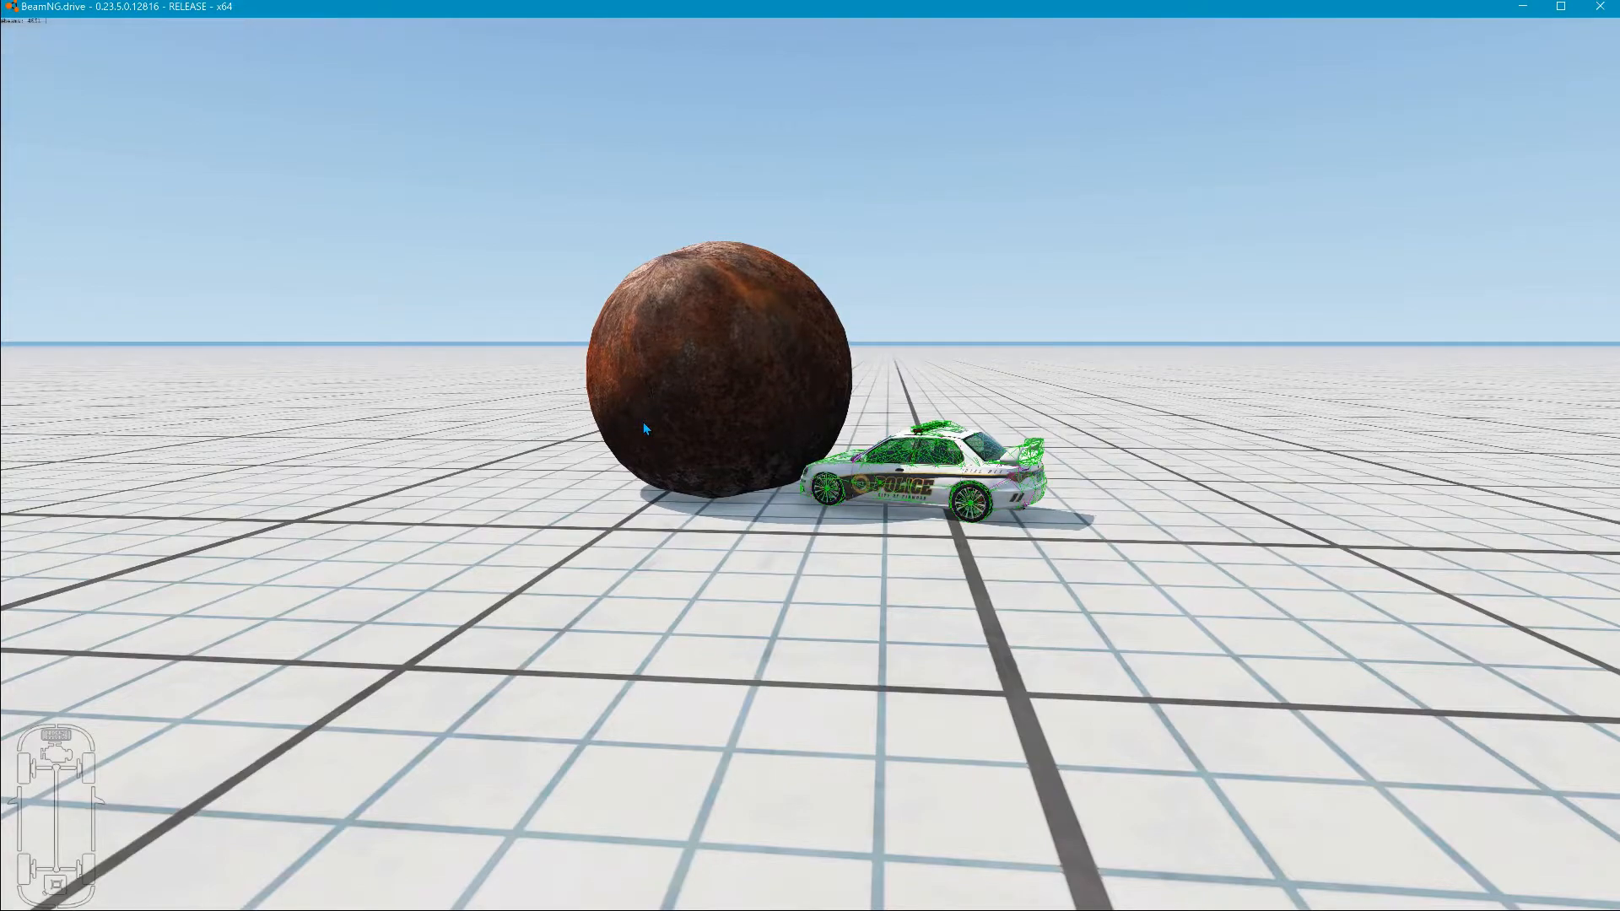
Step: Show the rusty sphere's JBeam structure with beam visualization, node name labels and collision triangle drawing turned on
{"action": "key", "text": "r"}
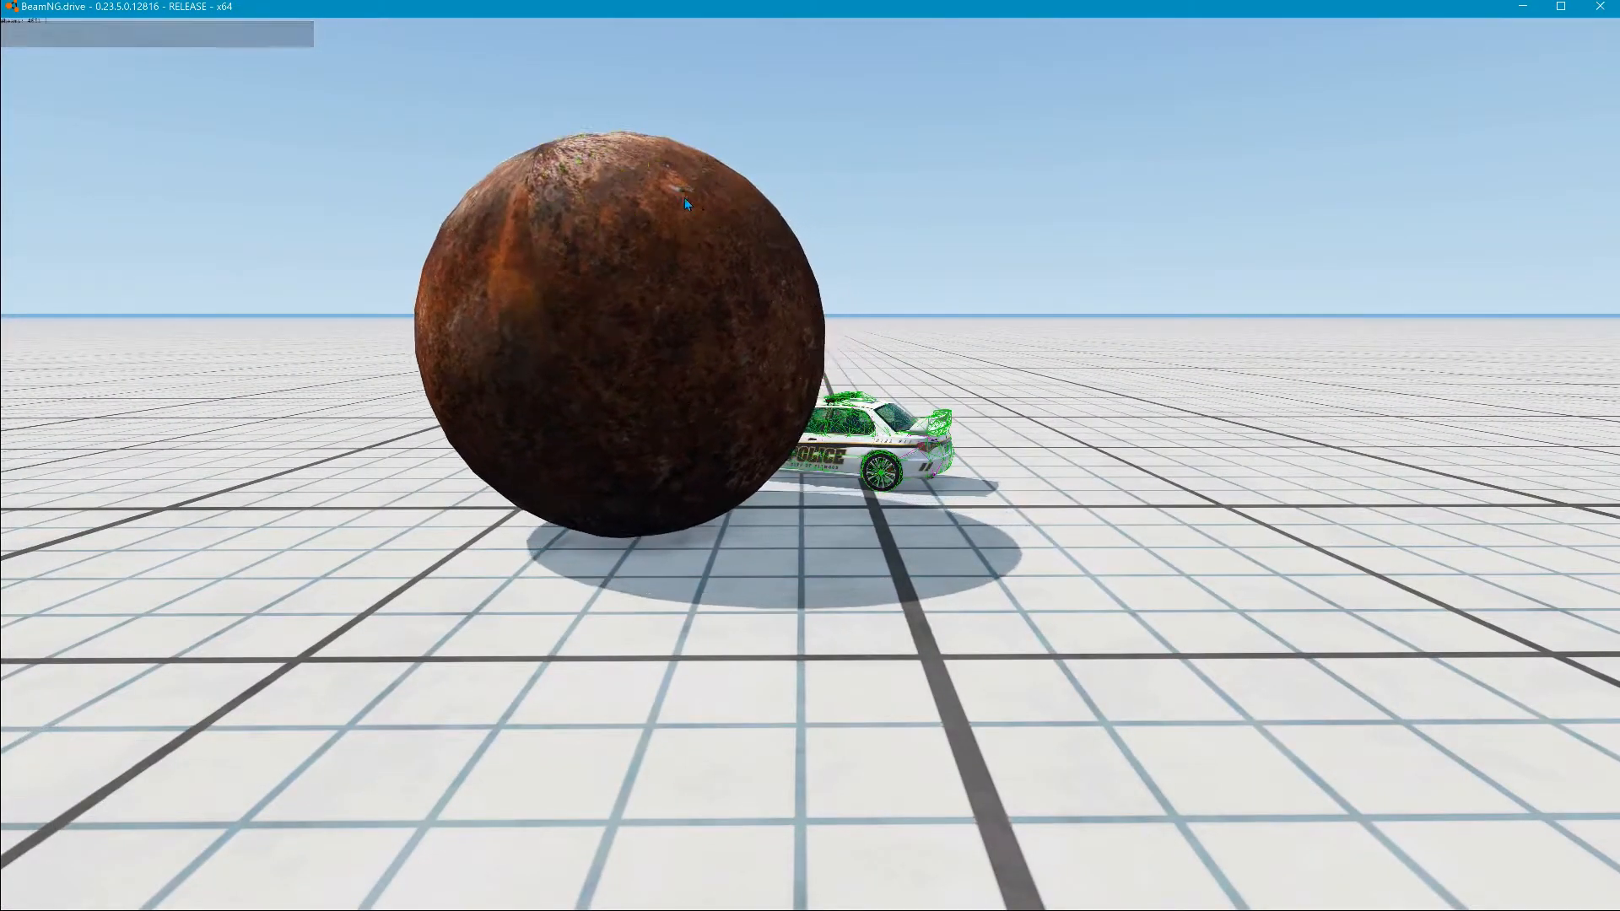
{"action": "key", "text": "ctrl+b"}
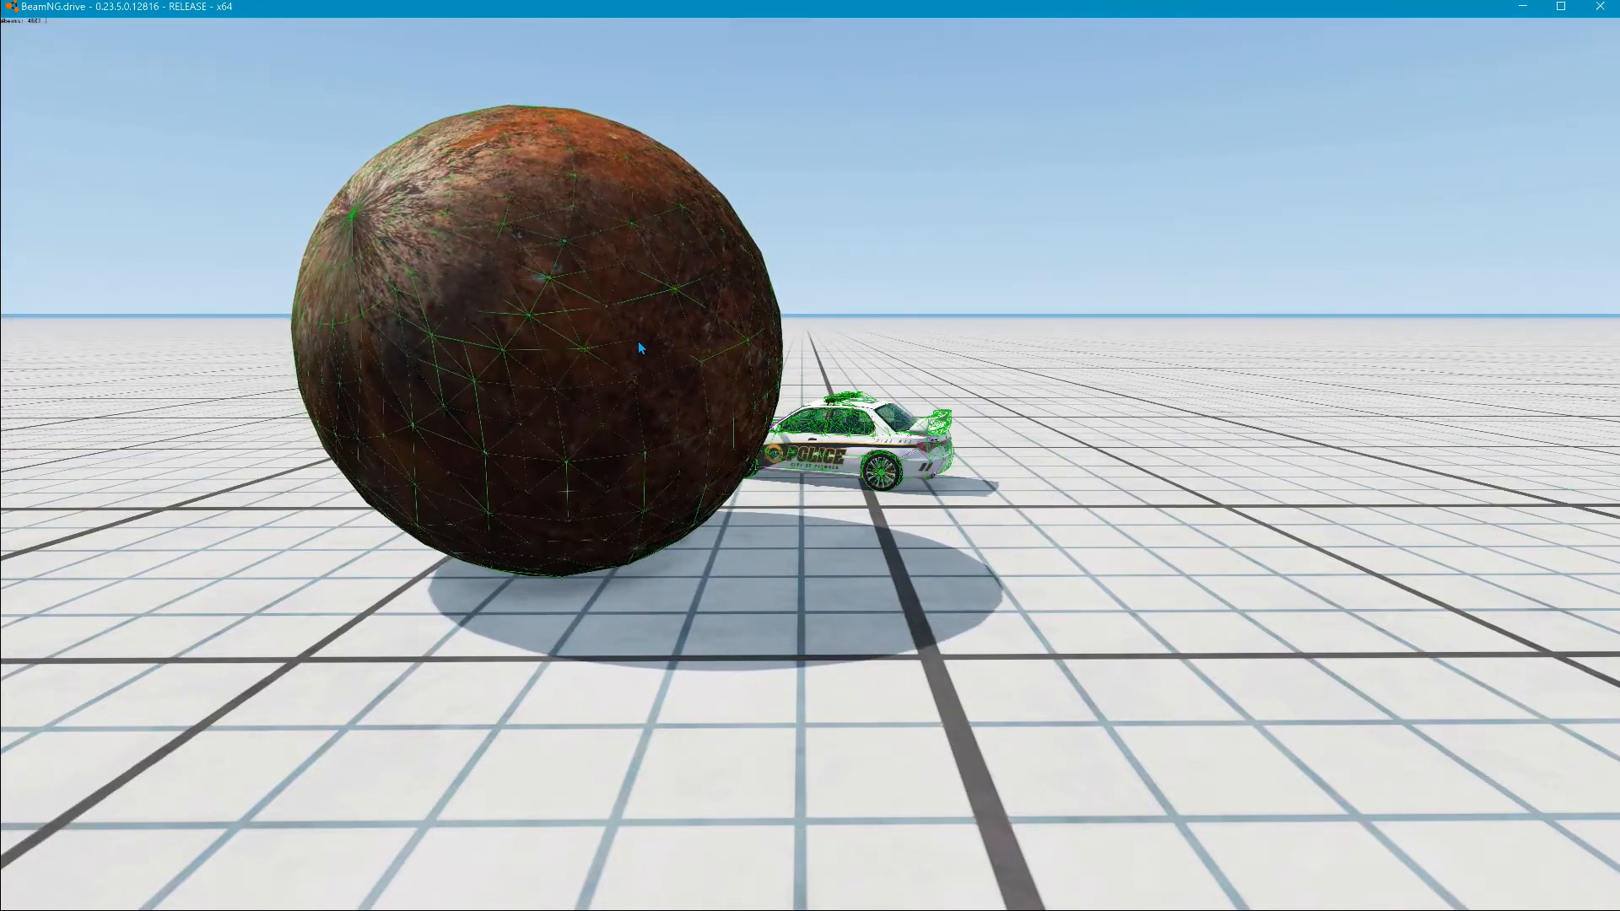
{"action": "key", "text": "ctrl+n"}
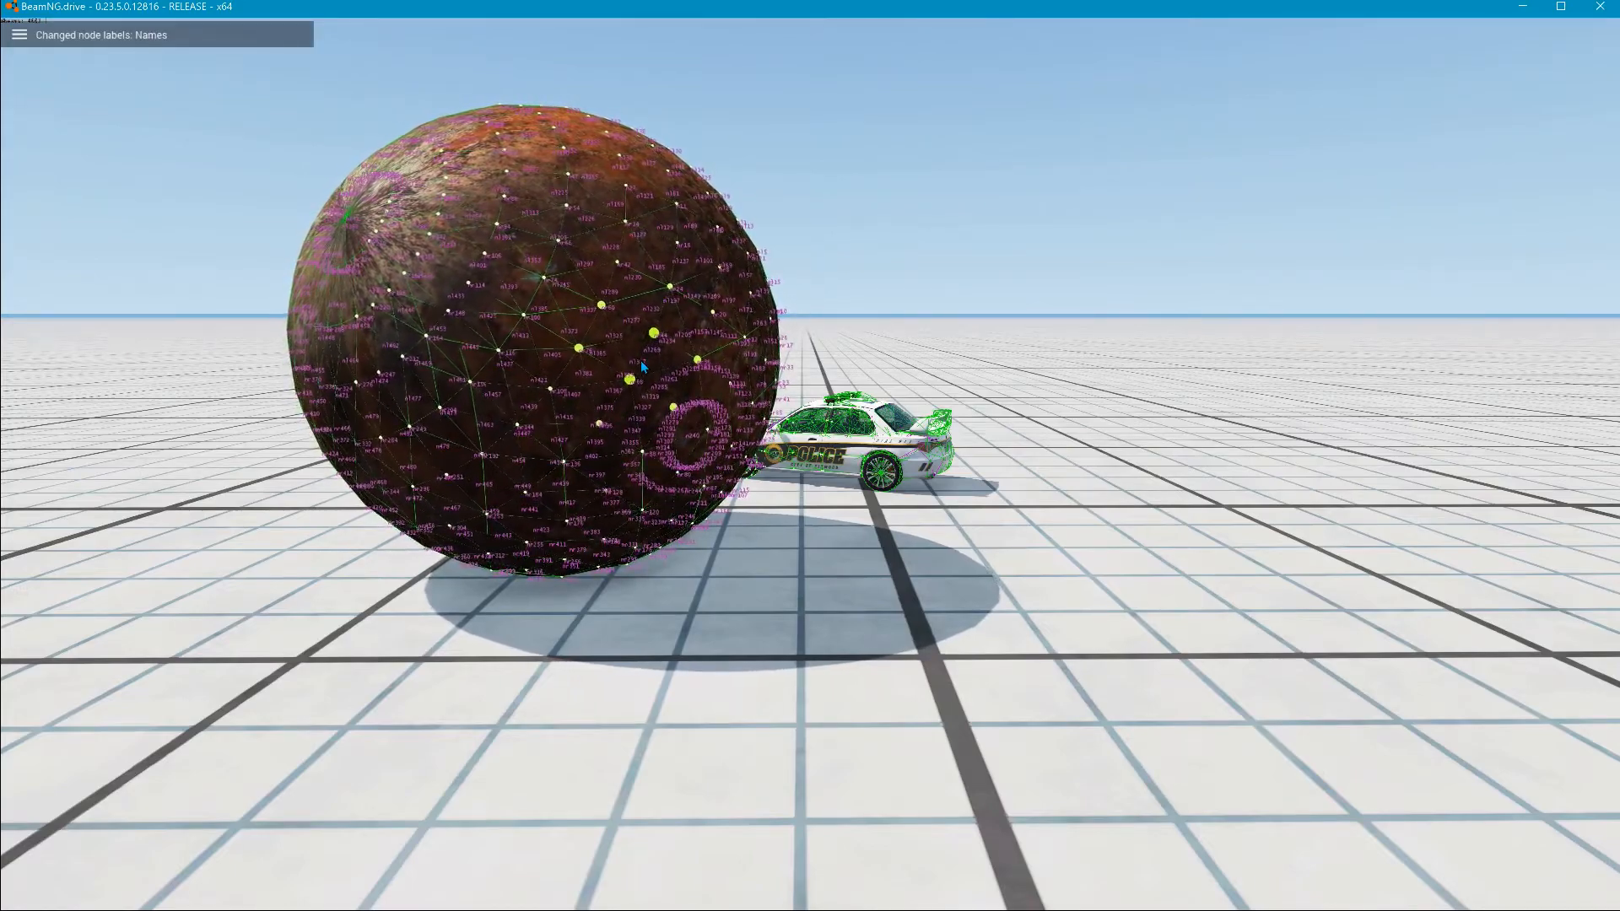
{"action": "key", "text": "ctrl+t"}
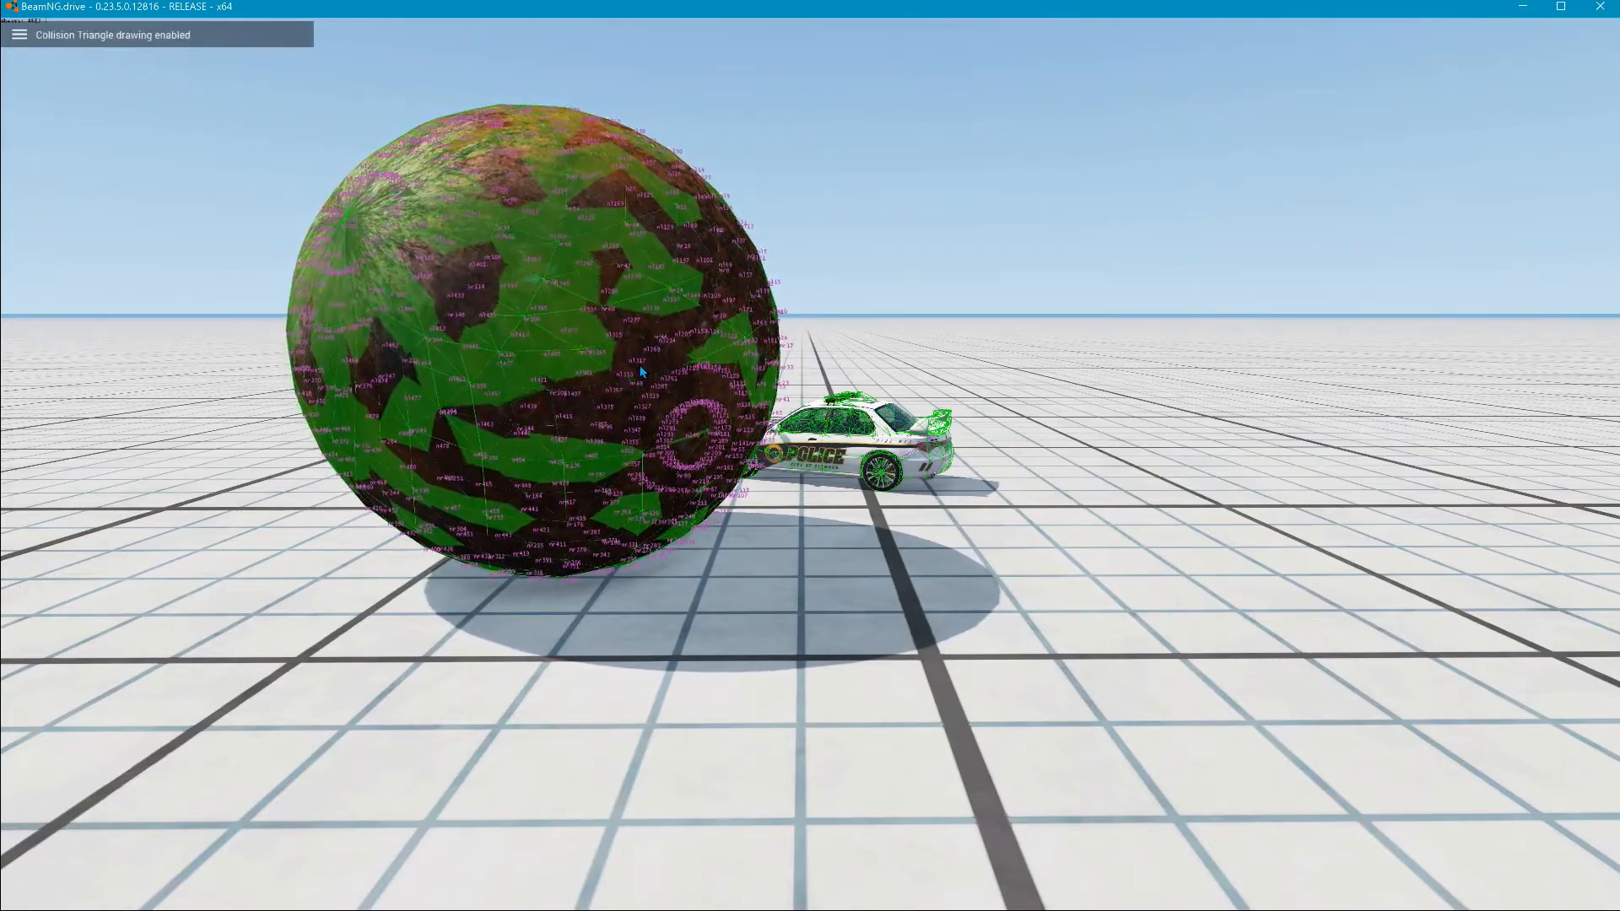
{"action": "key", "text": "ctrl+t"}
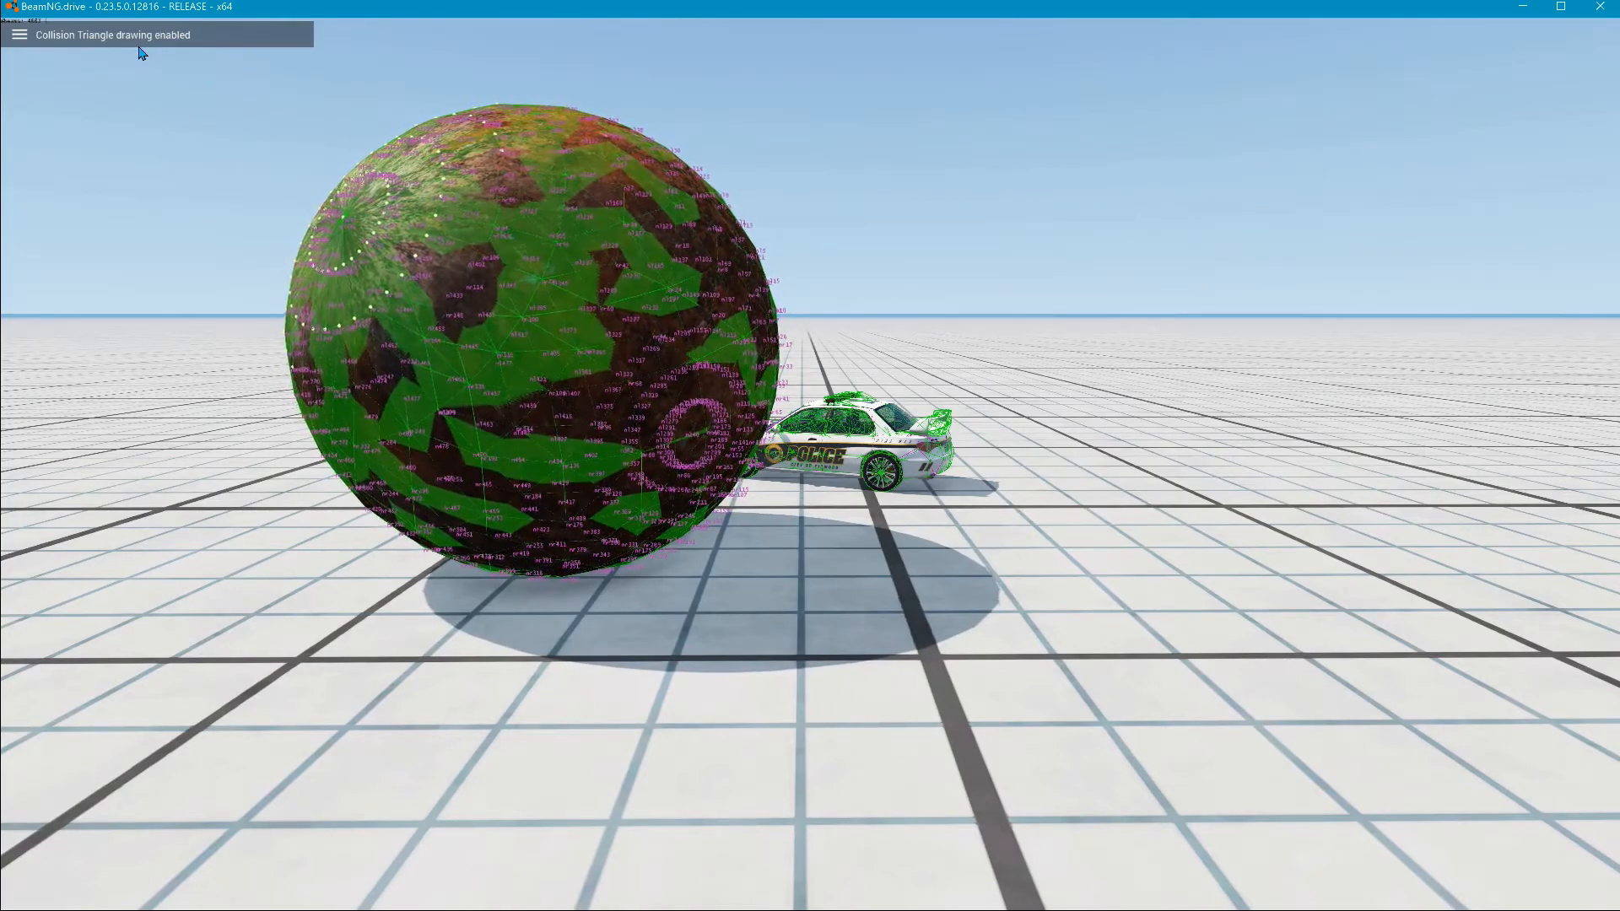
{"action": "key", "text": "ctrl+t"}
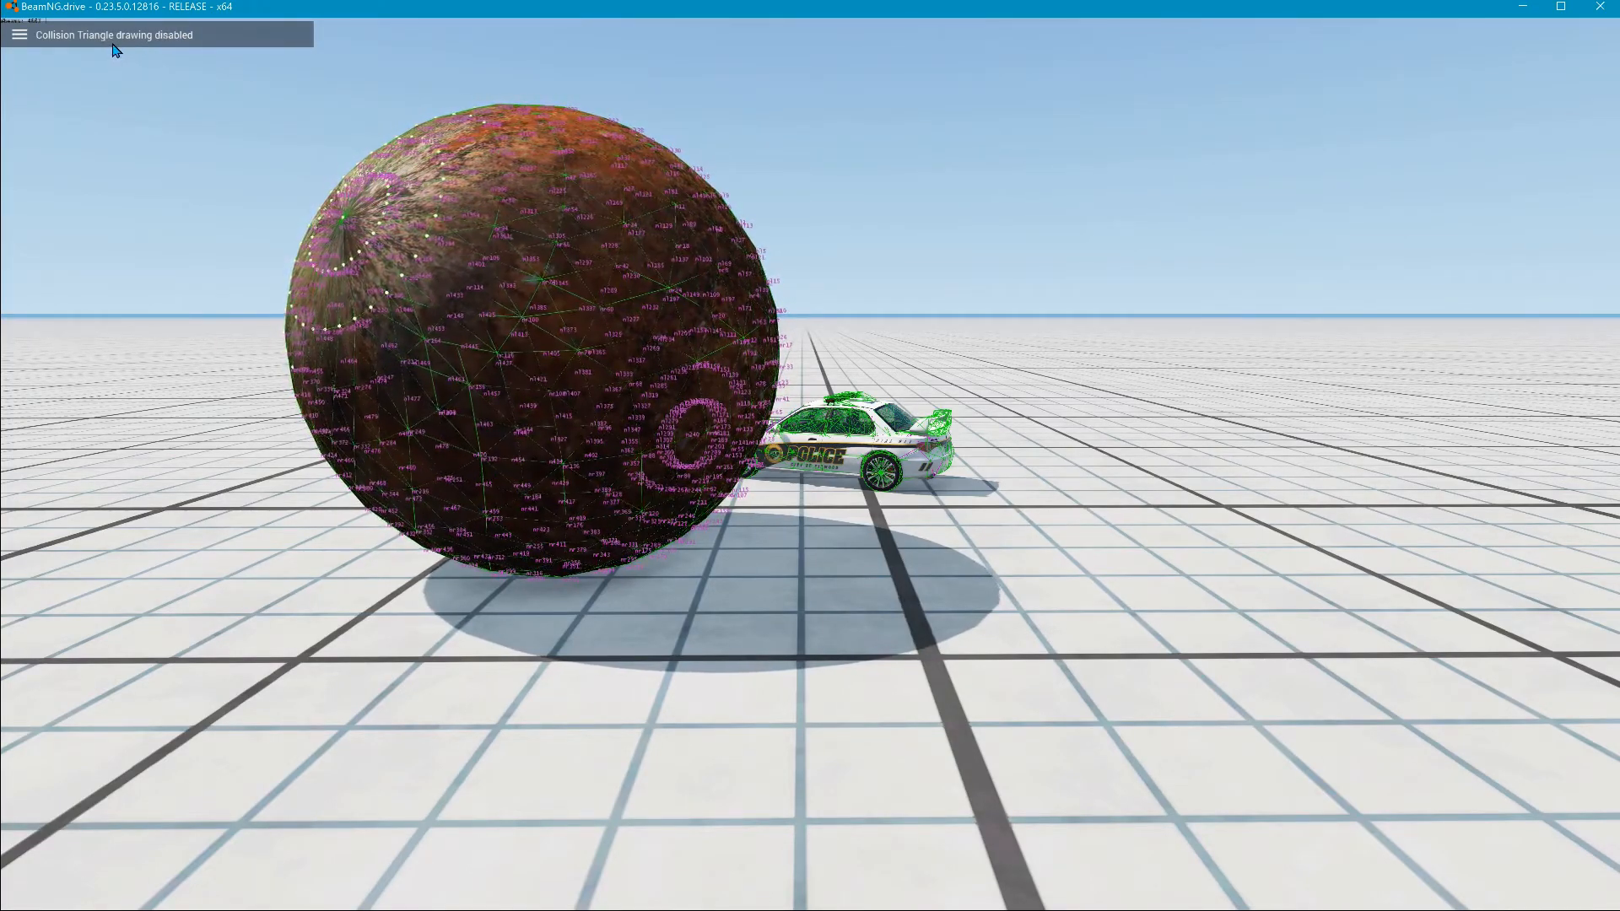
{"action": "key", "text": "ctrl+t"}
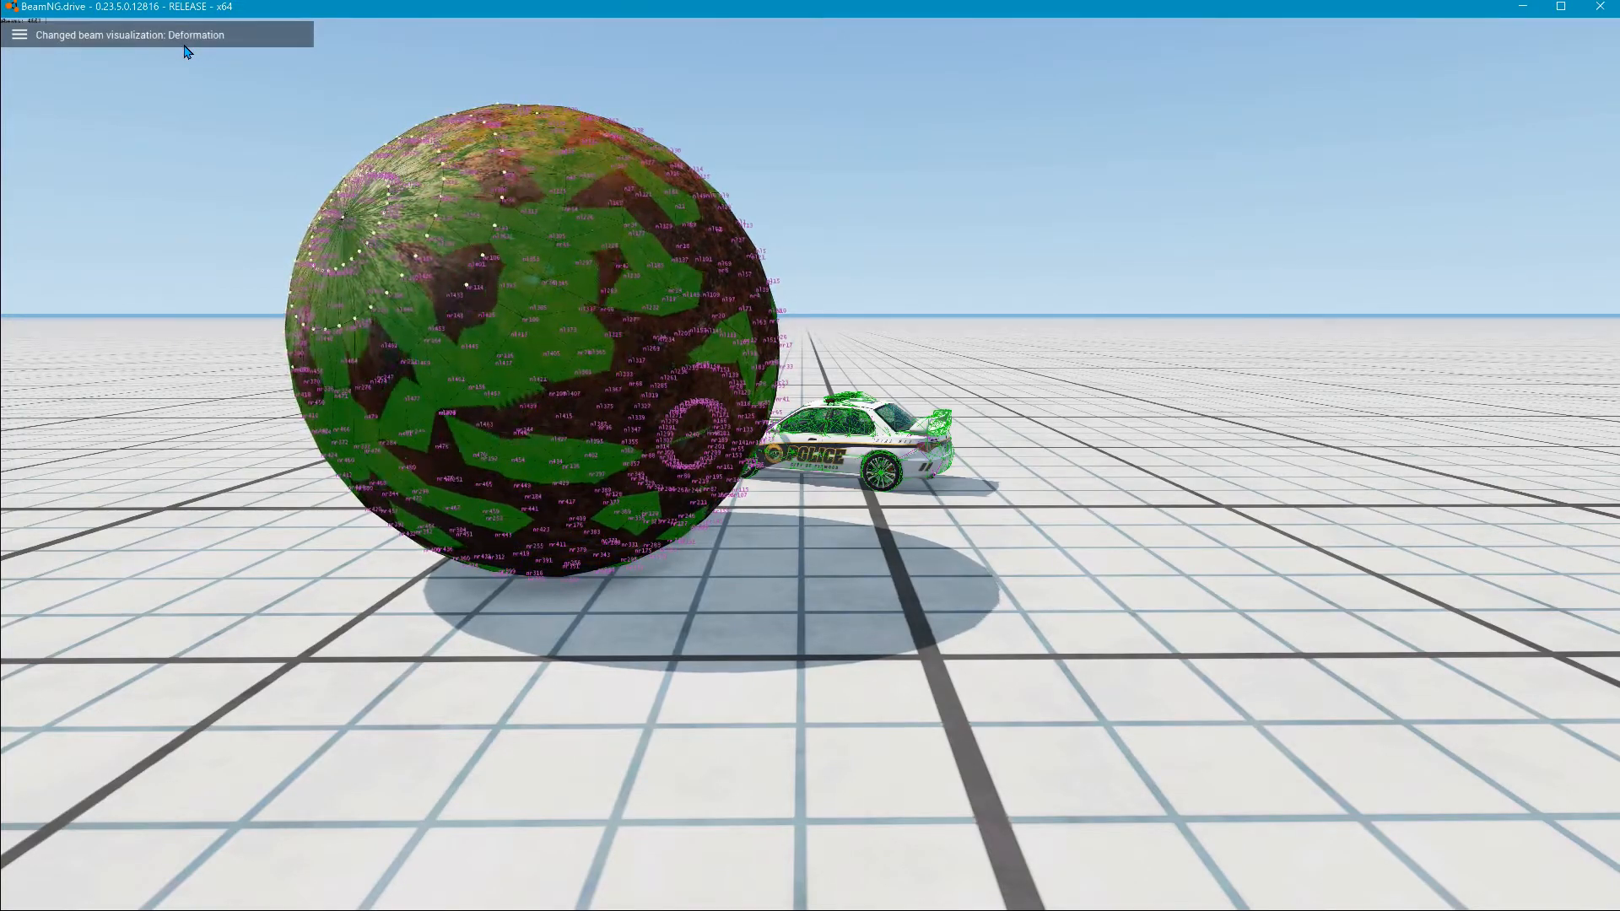
Step: Inspect the sphere's collision triangles up close and its beams from inside with the Simple beam visualization
{"action": "key", "text": "ctrl+p"}
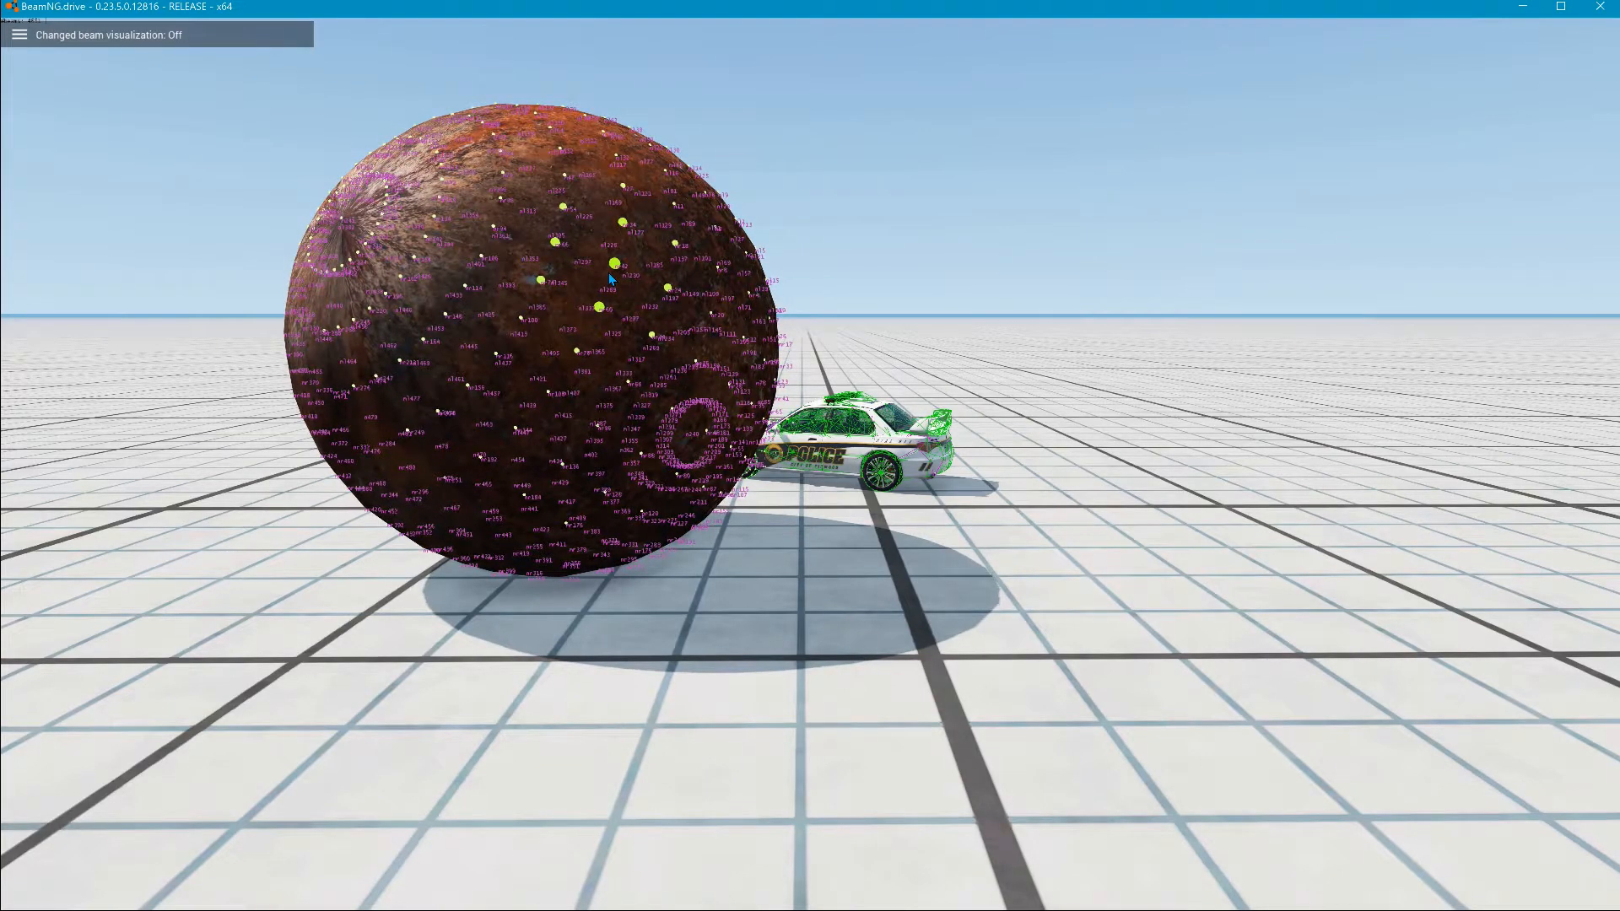
{"action": "key", "text": "ctrl+p"}
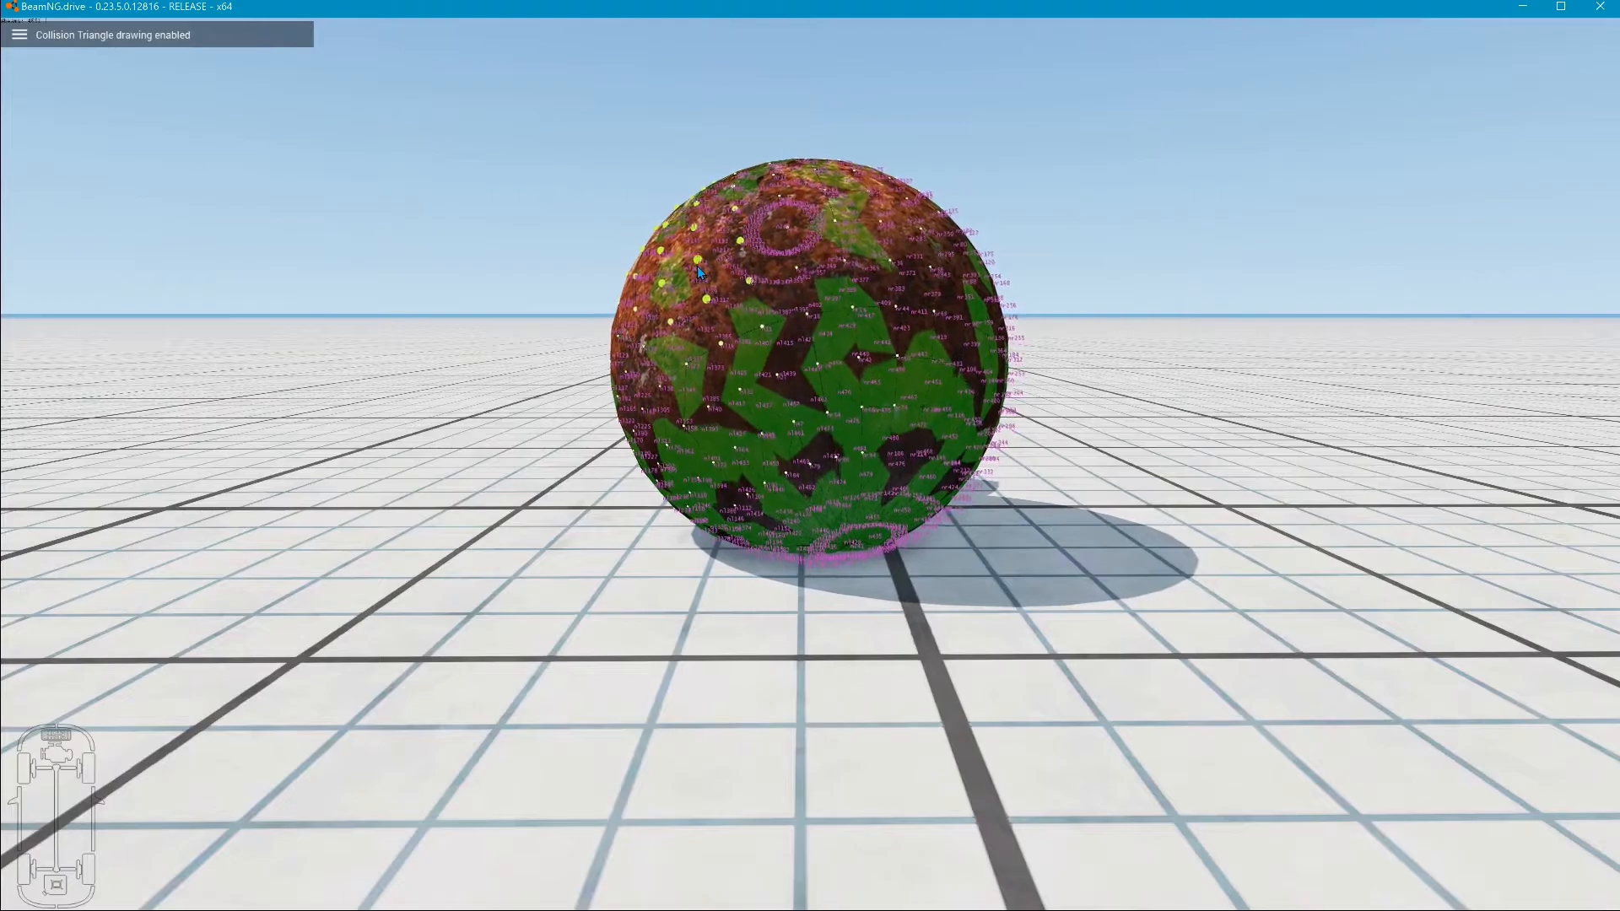
{"action": "key", "text": "ctrl+r"}
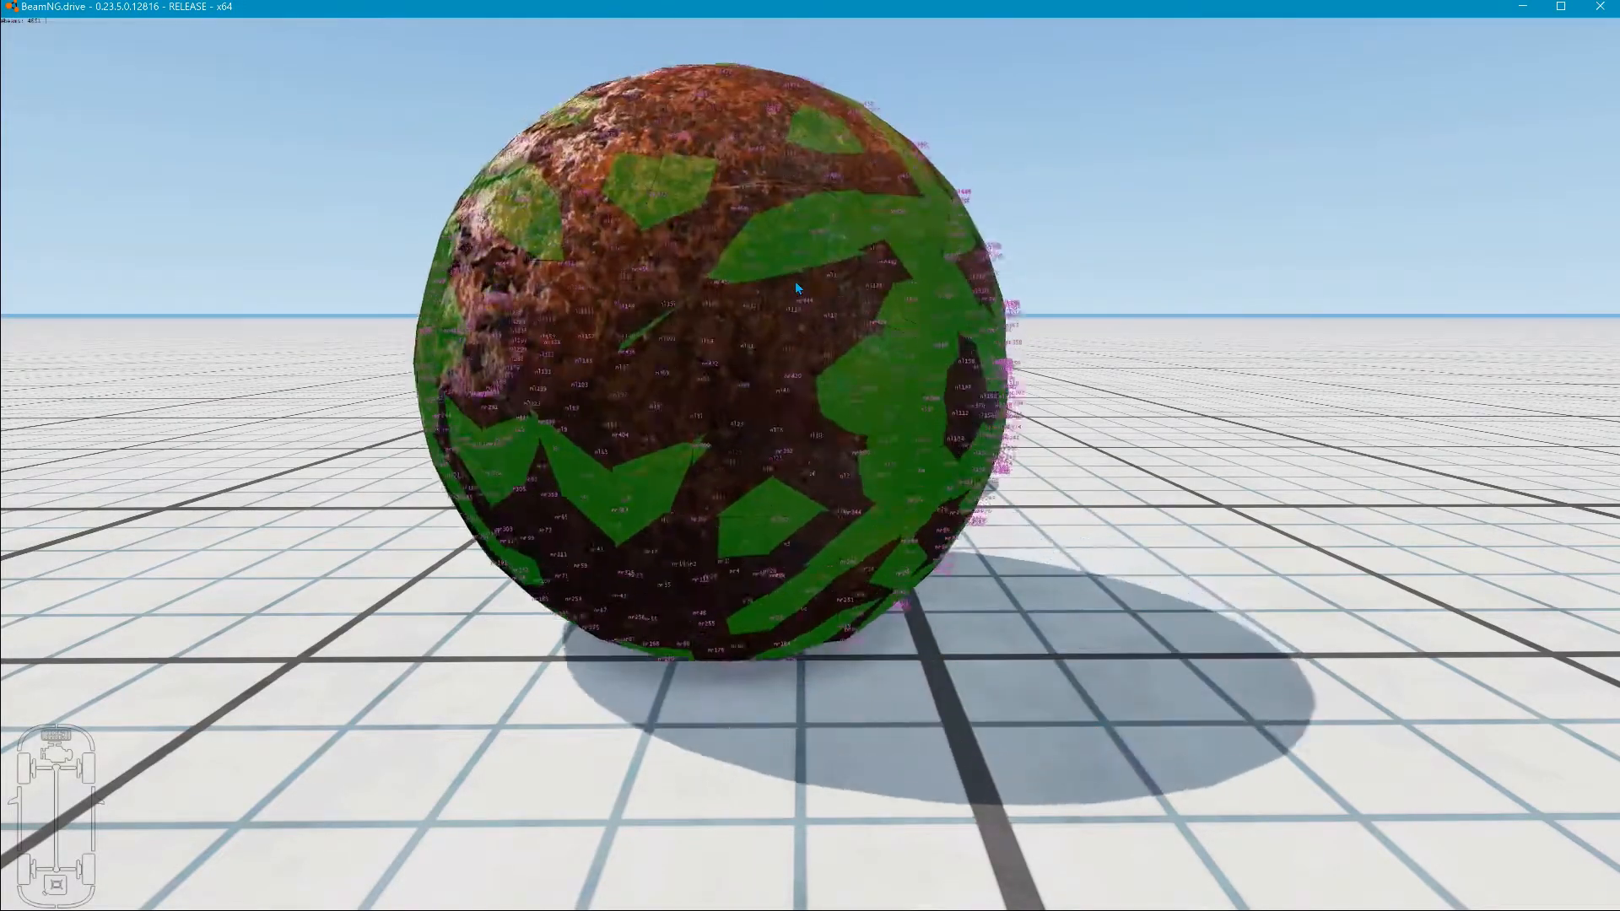
{"action": "key", "text": "ctrl+b"}
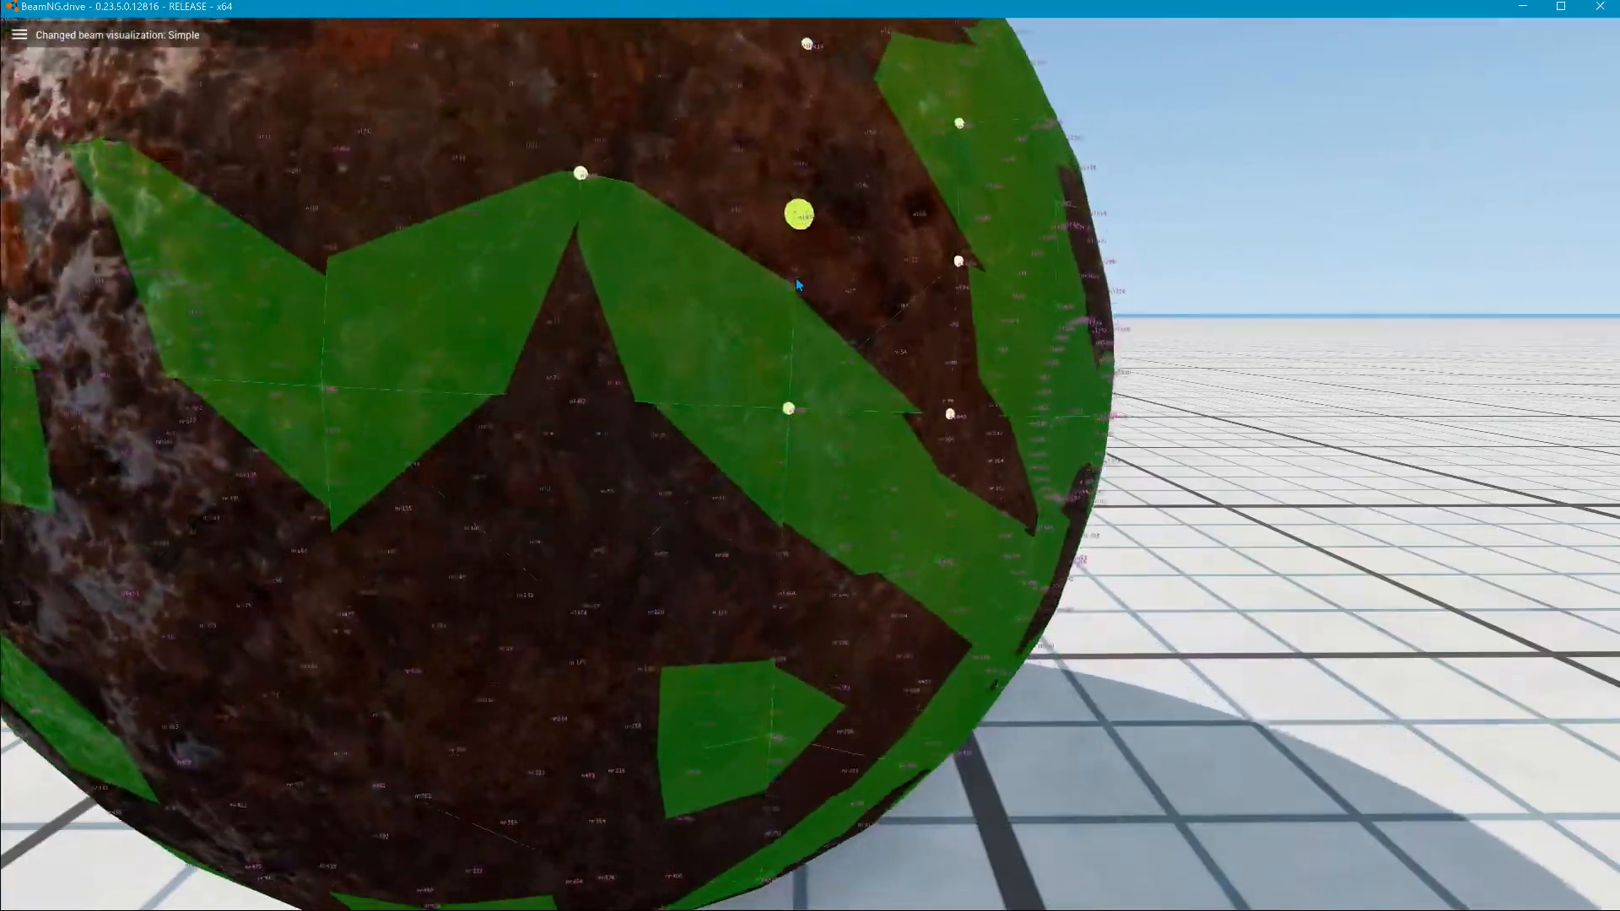
{"action": "key", "text": "ctrl+k"}
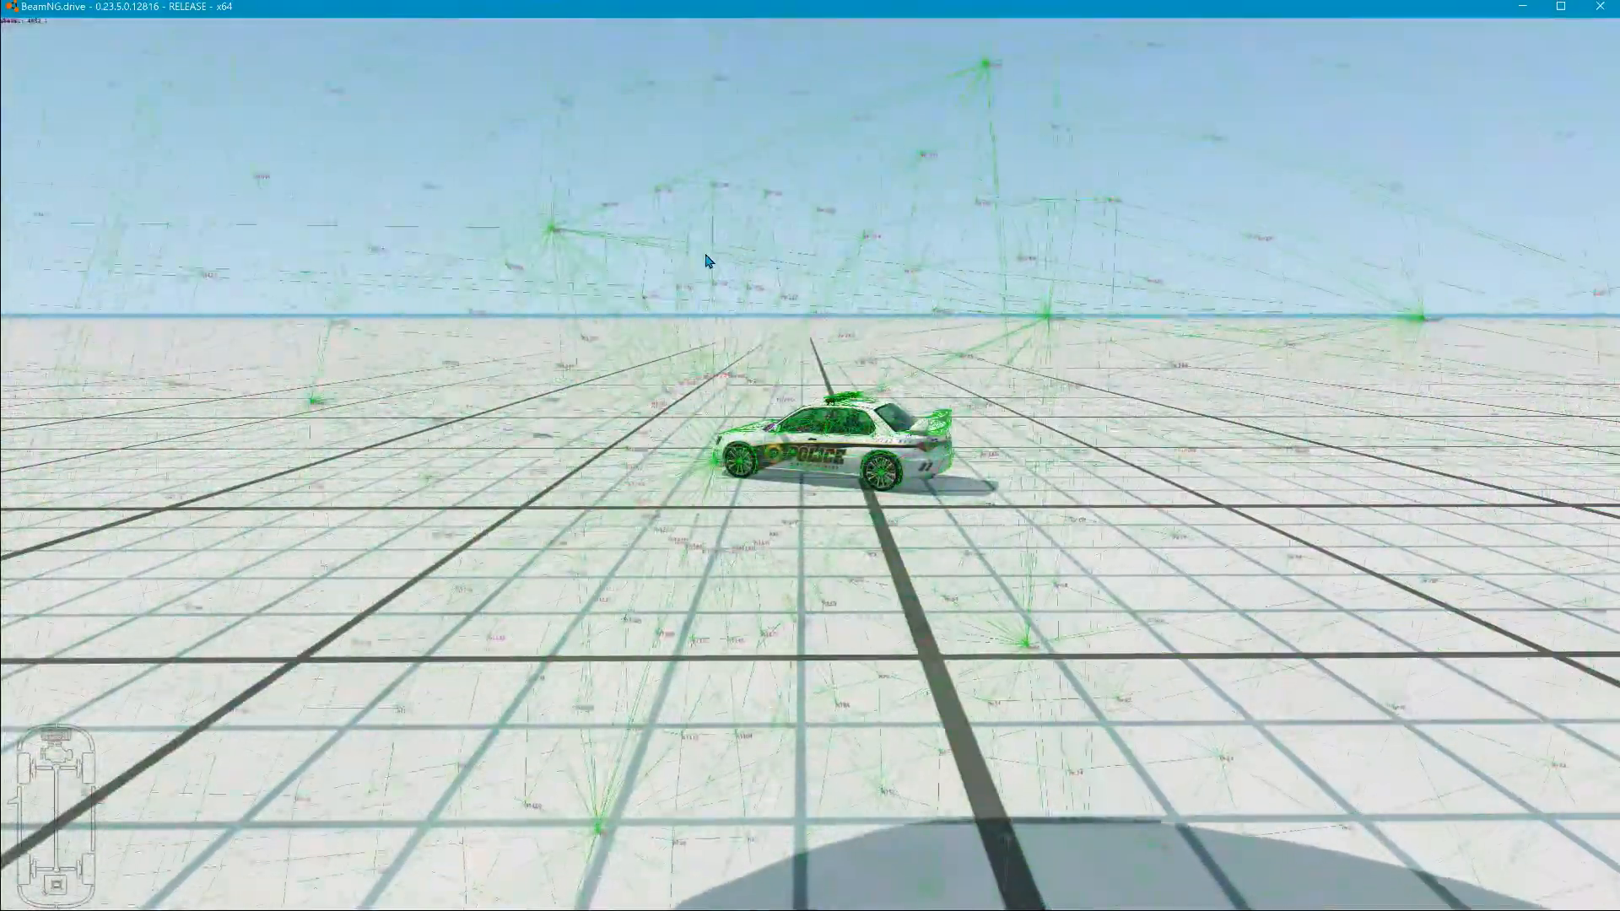
Step: Switch the sphere's beam visualization to Type and its node labels through Numbers to Materials
{"action": "key", "text": "ctrl+b"}
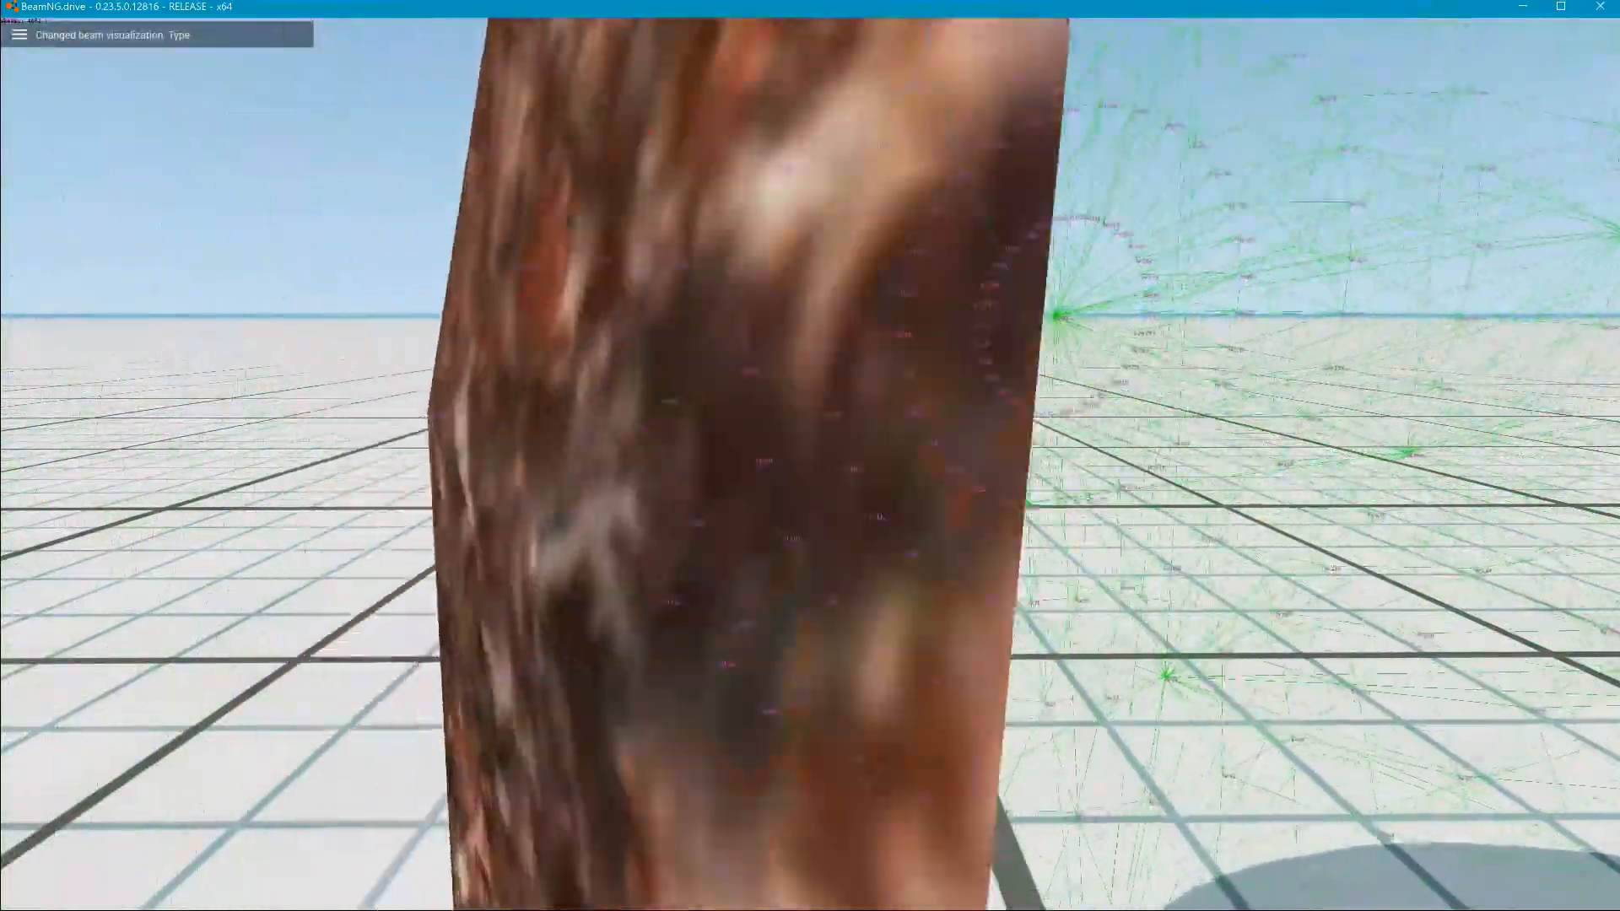
{"action": "key", "text": "ctrl+b"}
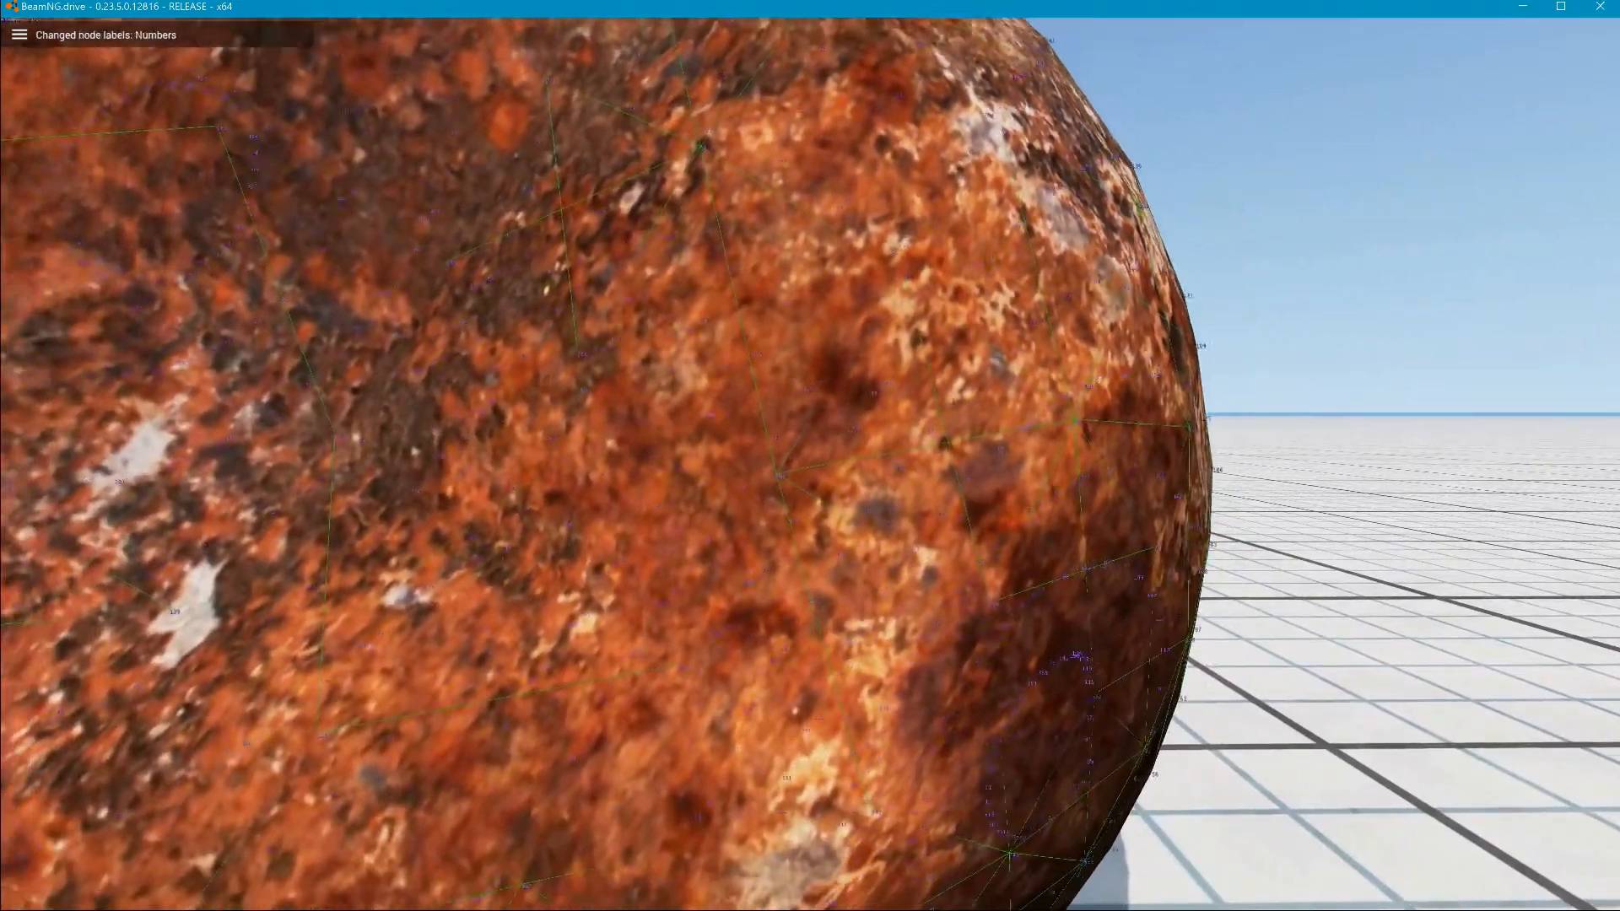
{"action": "key", "text": "ctrl+m"}
{"action": "key", "text": "ctrl+m"}
{"action": "key", "text": "ctrl+m"}
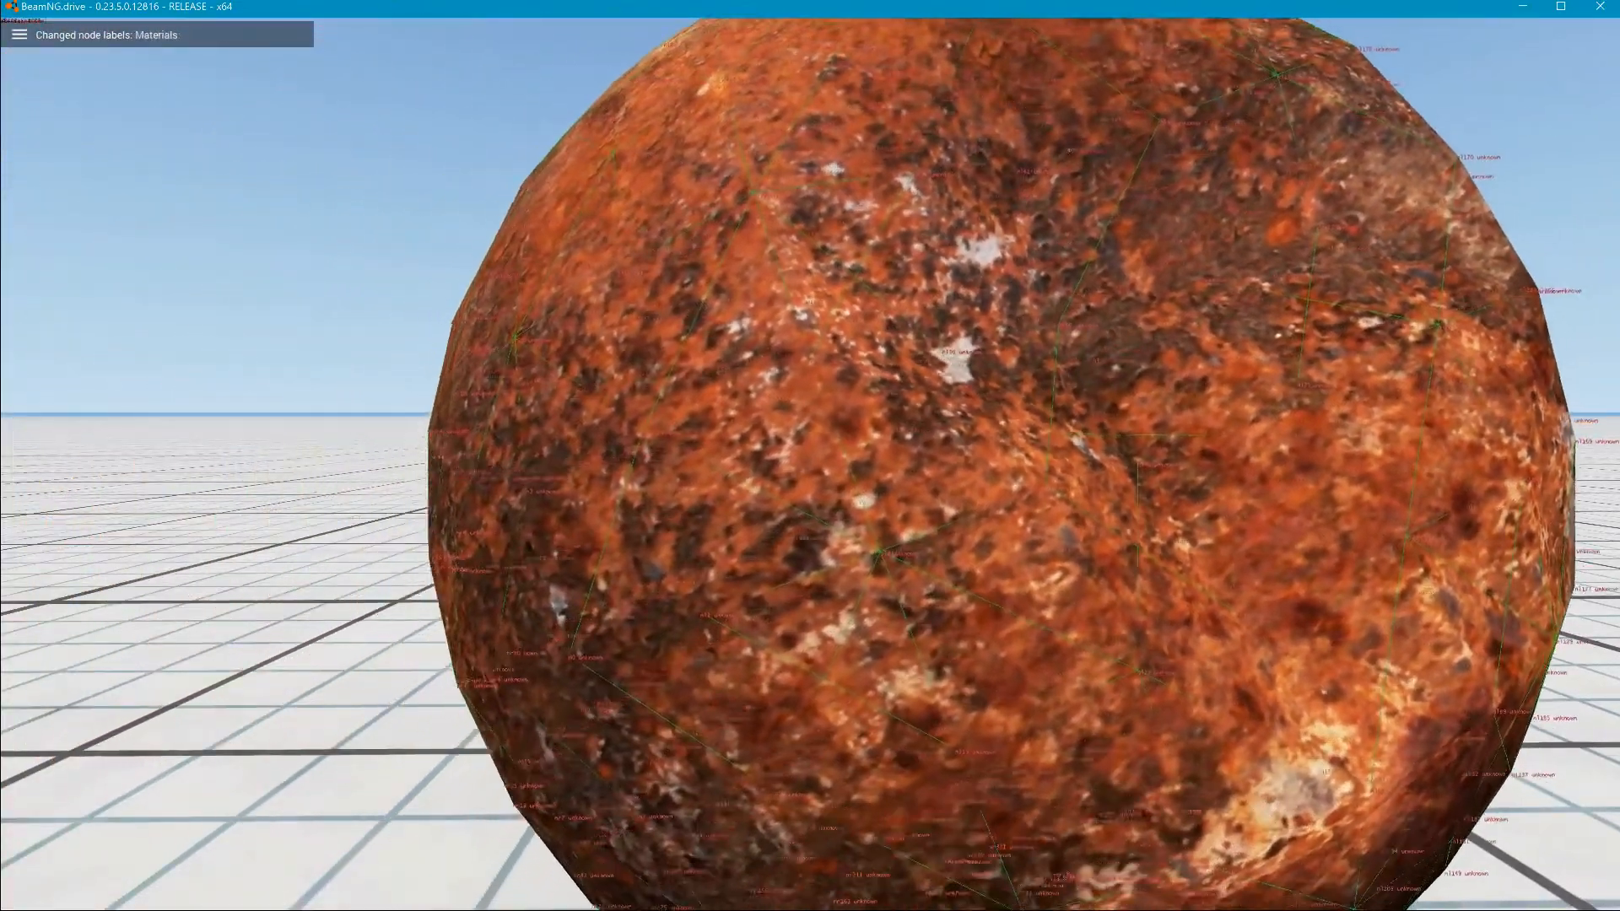
Step: Turn off the sphere's node labels and cycle its beam visualization through Broken only to Deformation
{"action": "key", "text": "ctrl+m"}
{"action": "key", "text": "ctrl+t"}
{"action": "key", "text": "ctrl+t"}
{"action": "key", "text": "ctrl+t"}
{"action": "key", "text": "ctrl+t"}
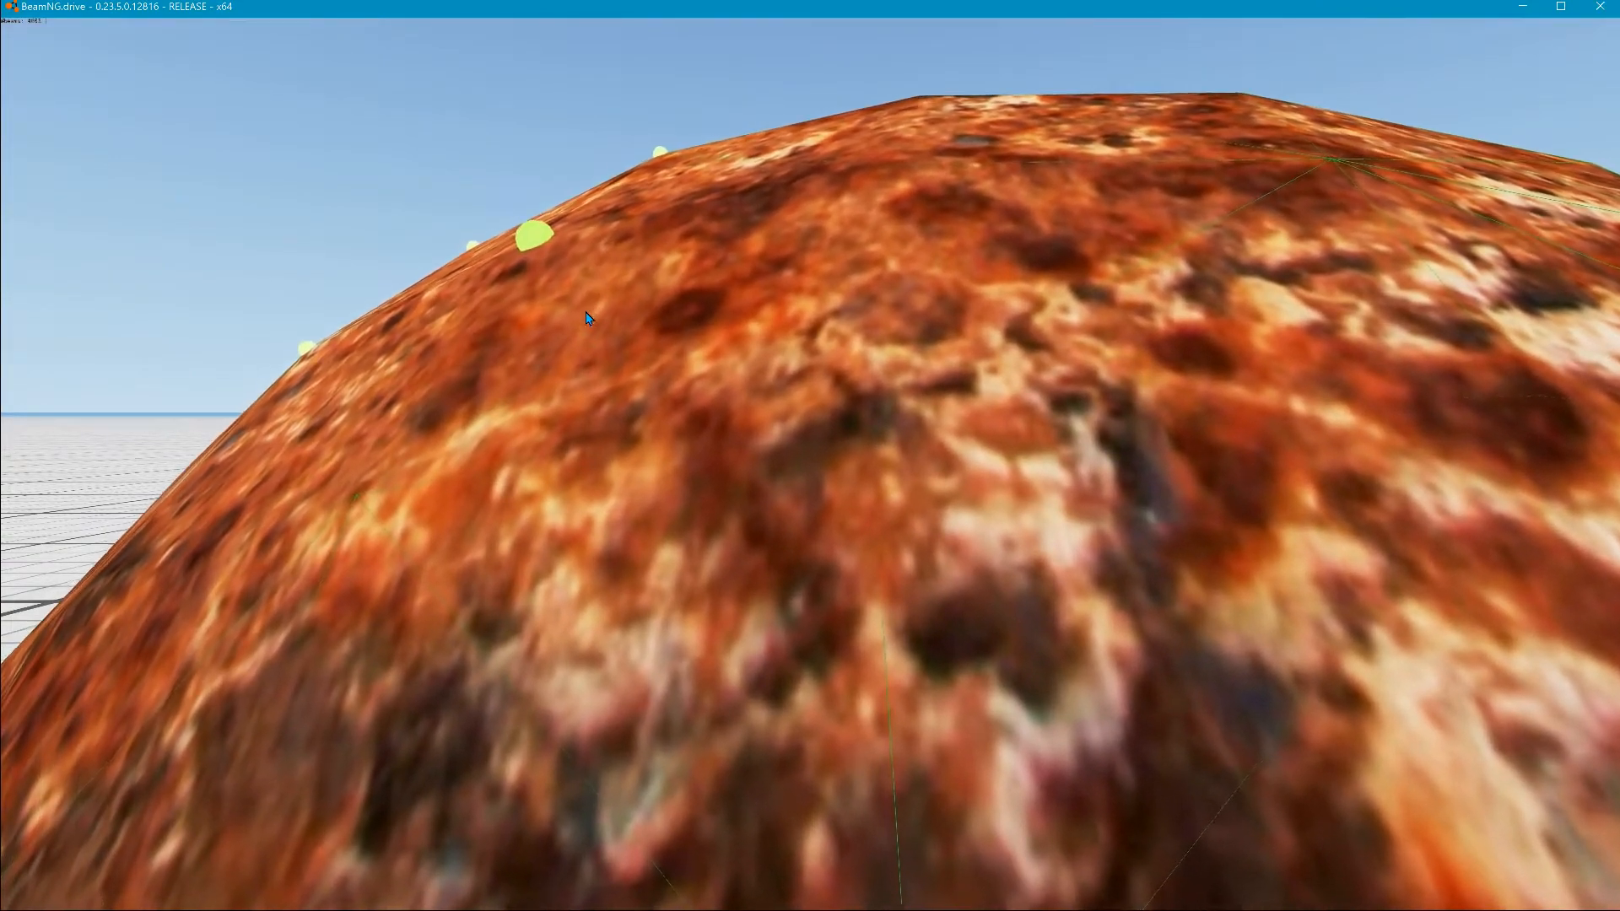
{"action": "key", "text": "ctrl+b"}
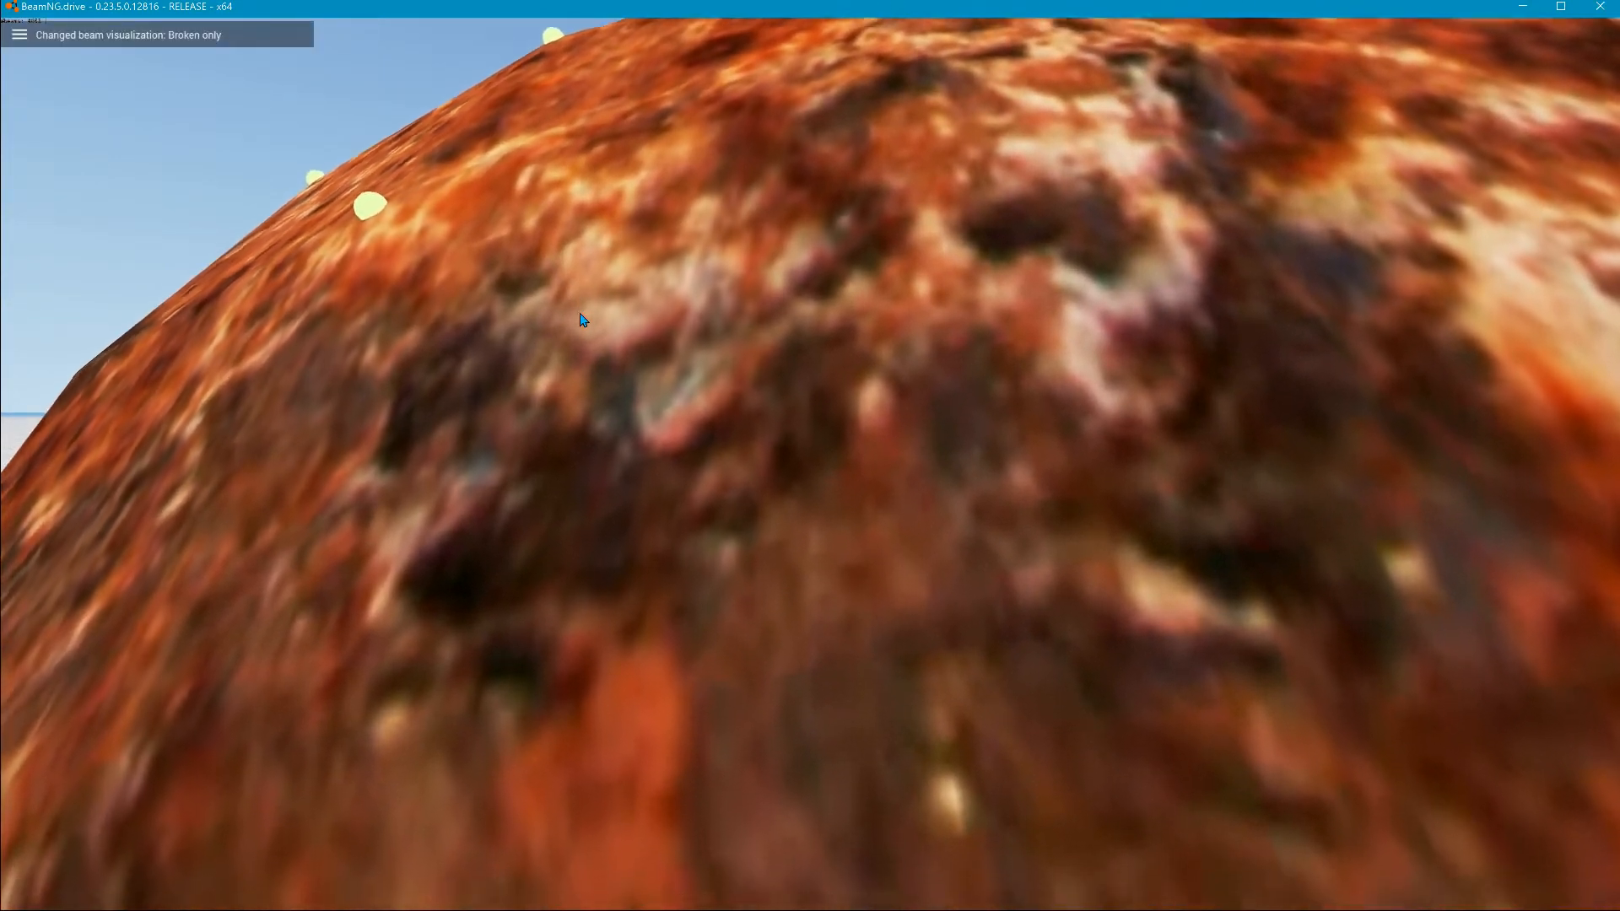
{"action": "key", "text": "ctrl+b"}
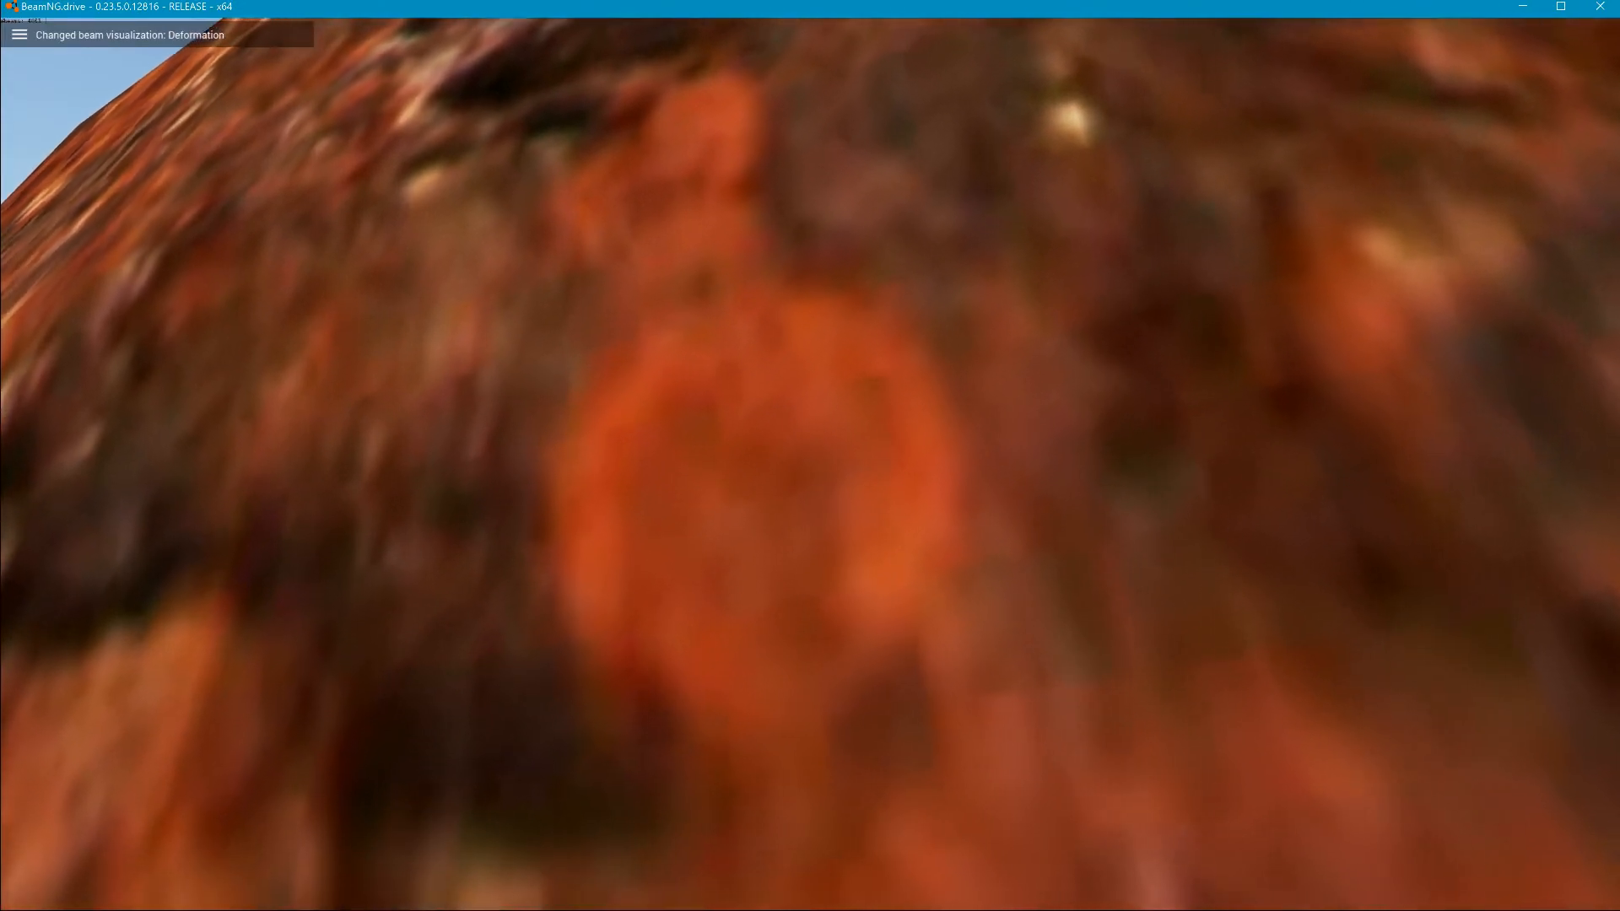
Step: Pull back with the free camera and fling the rusty sphere around the grid map with the node grabber
{"action": "key", "text": "shift+c"}
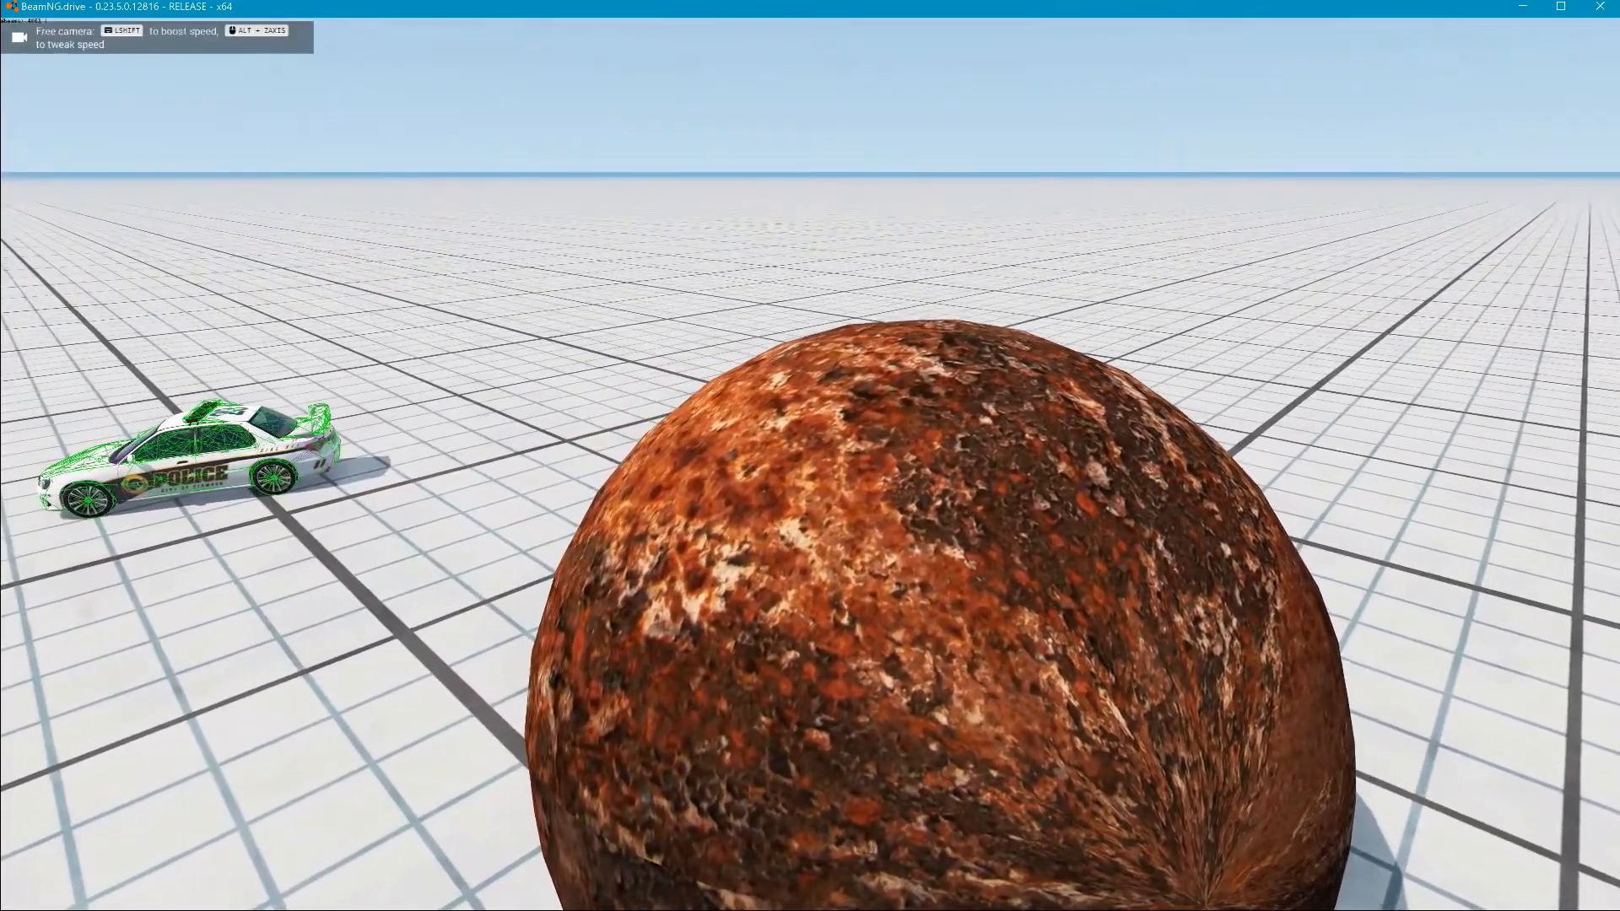
{"action": "key", "text": "s"}
{"action": "key", "text": "w"}
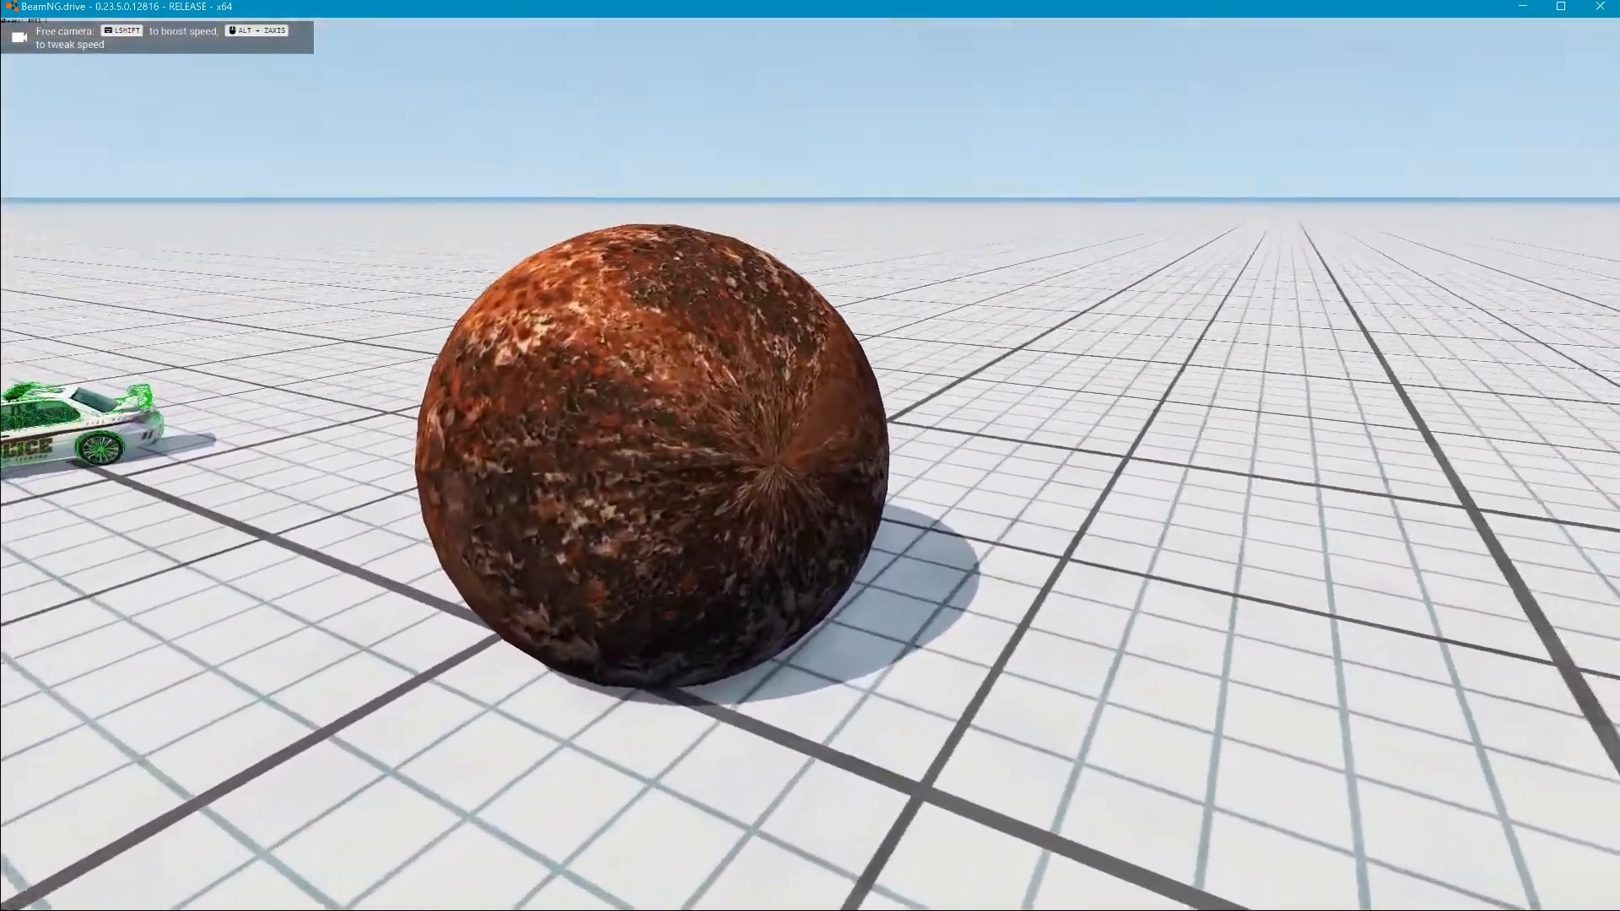
{"action": "key", "text": "ctrl"}
{"action": "left_click_drag", "start_coordinate": [821, 126], "coordinate": [865, 9], "text": "ctrl"}
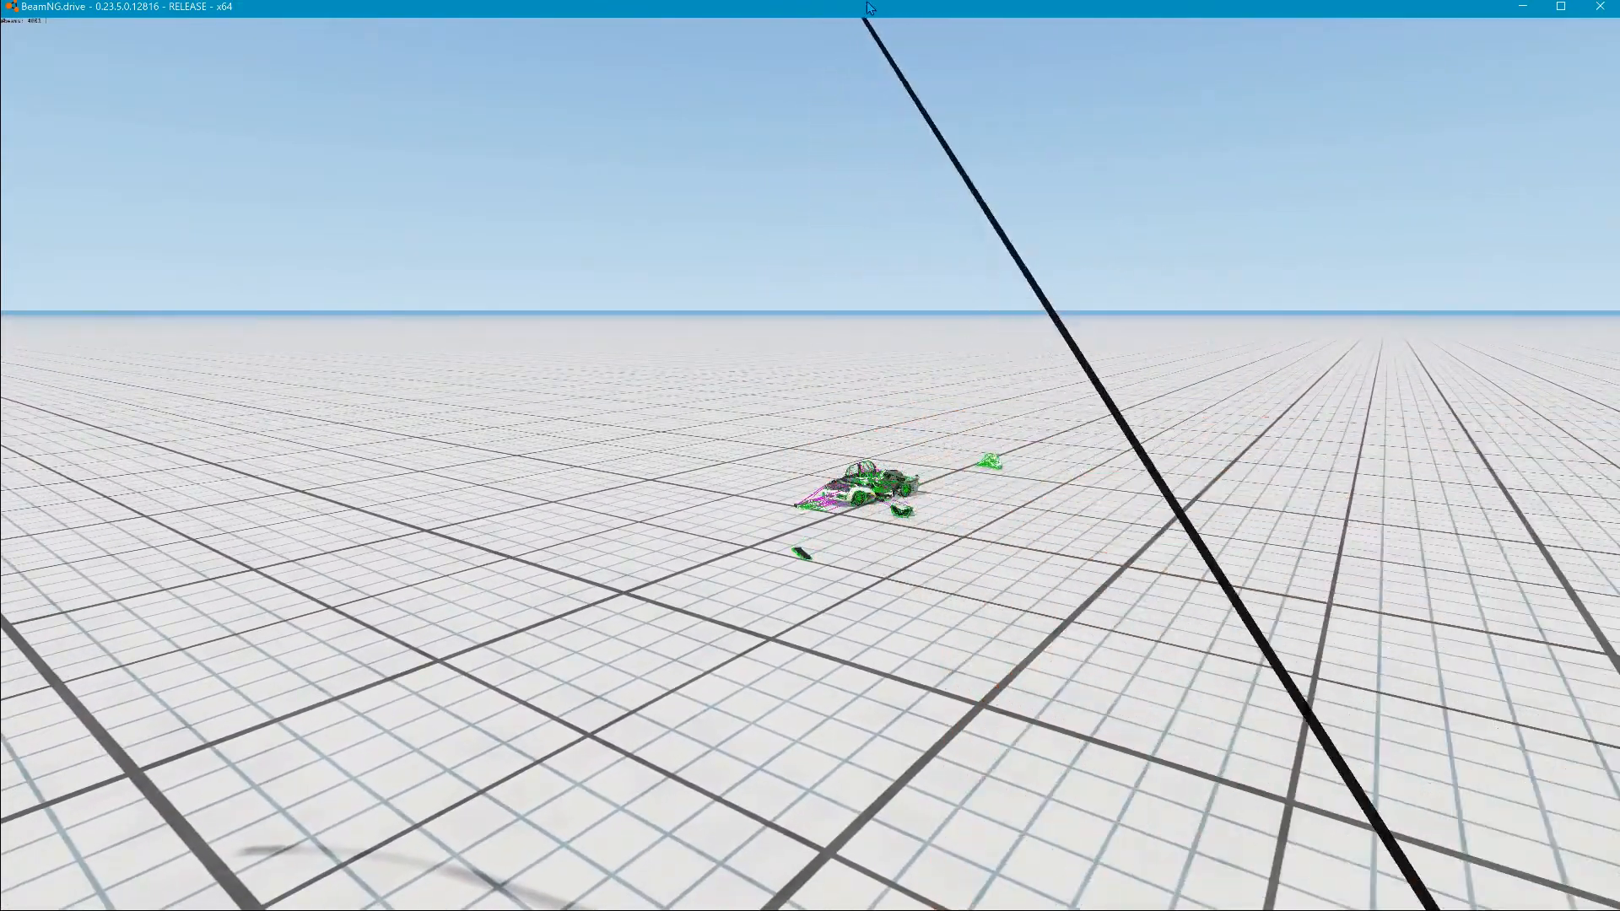
{"action": "left_click_drag", "start_coordinate": [835, 231], "coordinate": [727, 14], "text": "ctrl"}
{"action": "left_click_drag", "start_coordinate": [1534, 457], "coordinate": [1502, 464], "text": "ctrl"}
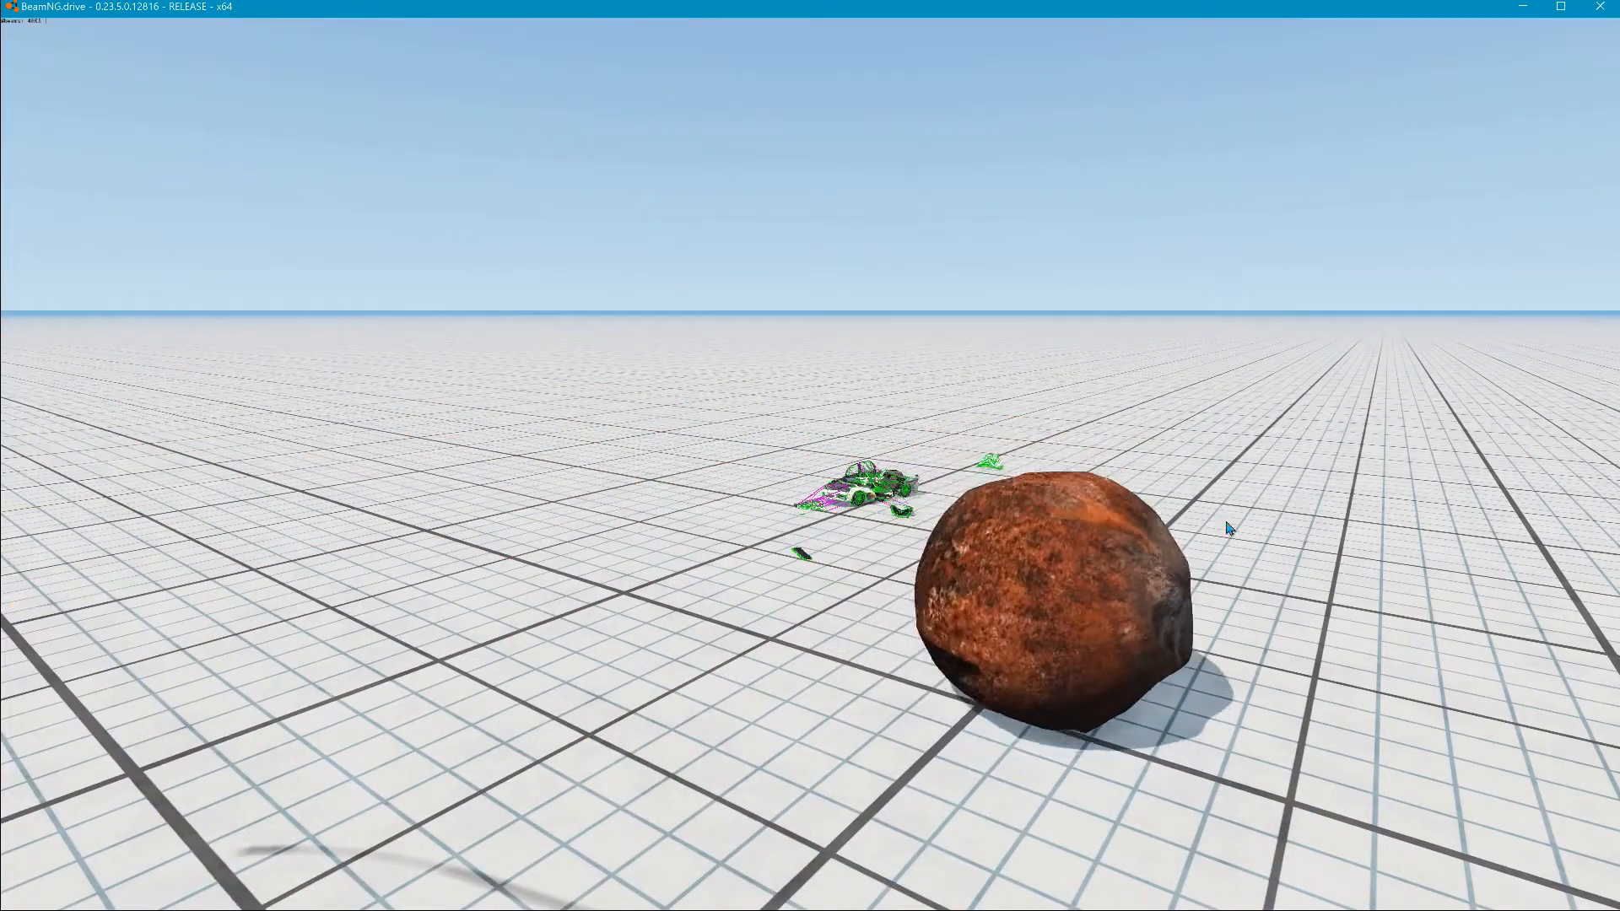
{"action": "left_click_drag", "start_coordinate": [1265, 468], "coordinate": [46, 109], "text": "ctrl"}
{"action": "right_click_drag", "start_coordinate": [46, 109], "coordinate": [3, 106]}
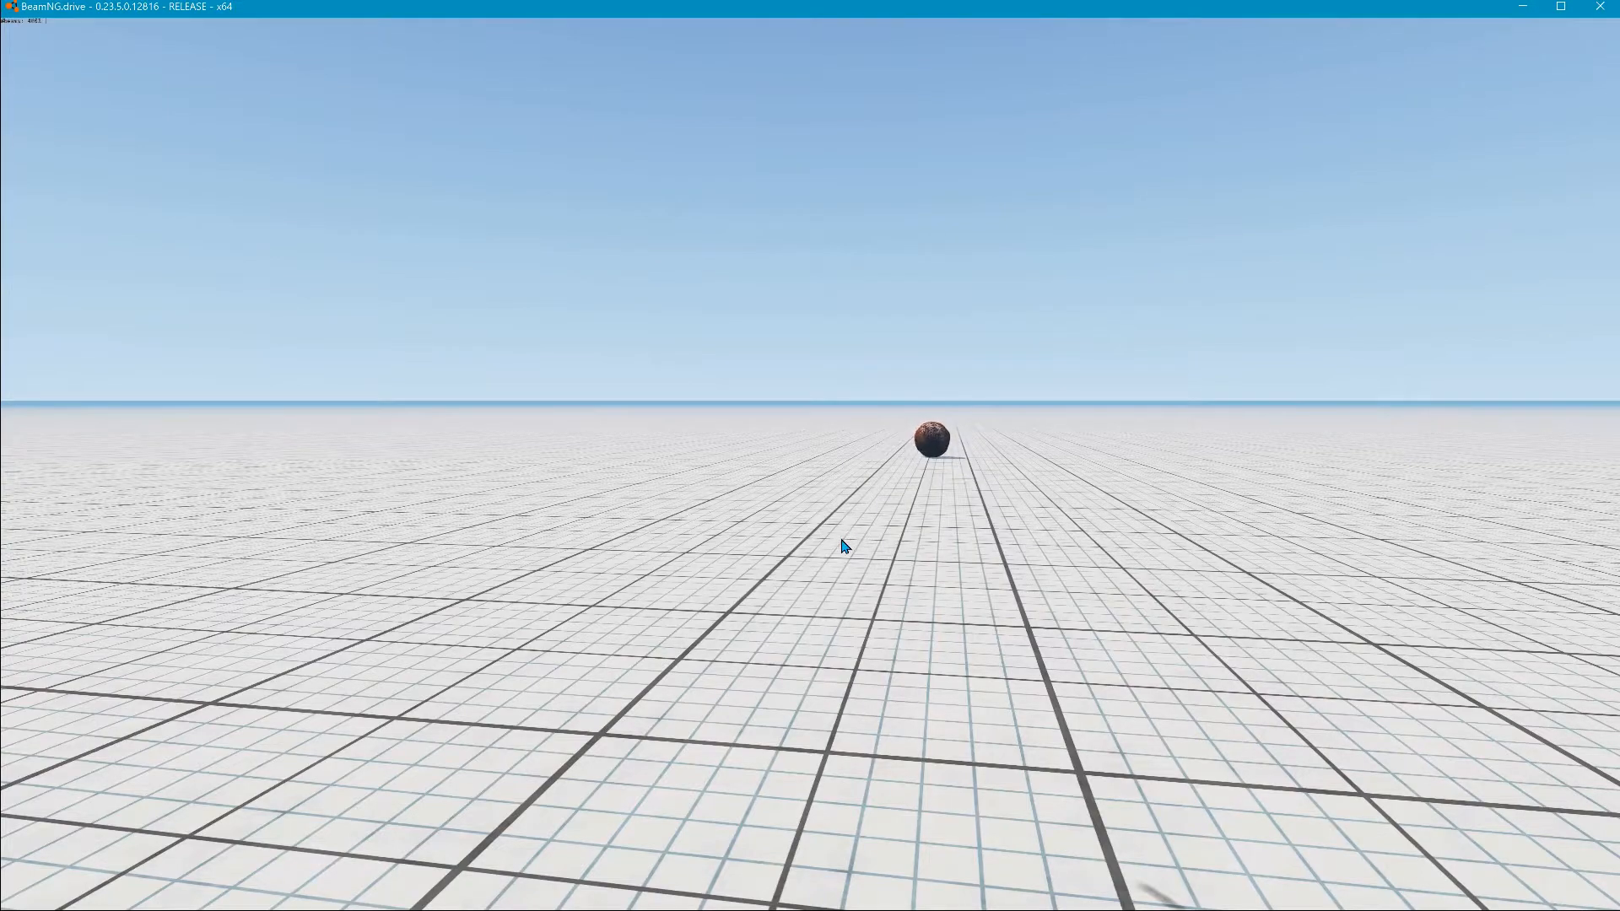
Step: Check the files in the unpacked new1 mod folder in File Explorer and return to BeamNG.drive
{"action": "key", "text": "alt+Tab"}
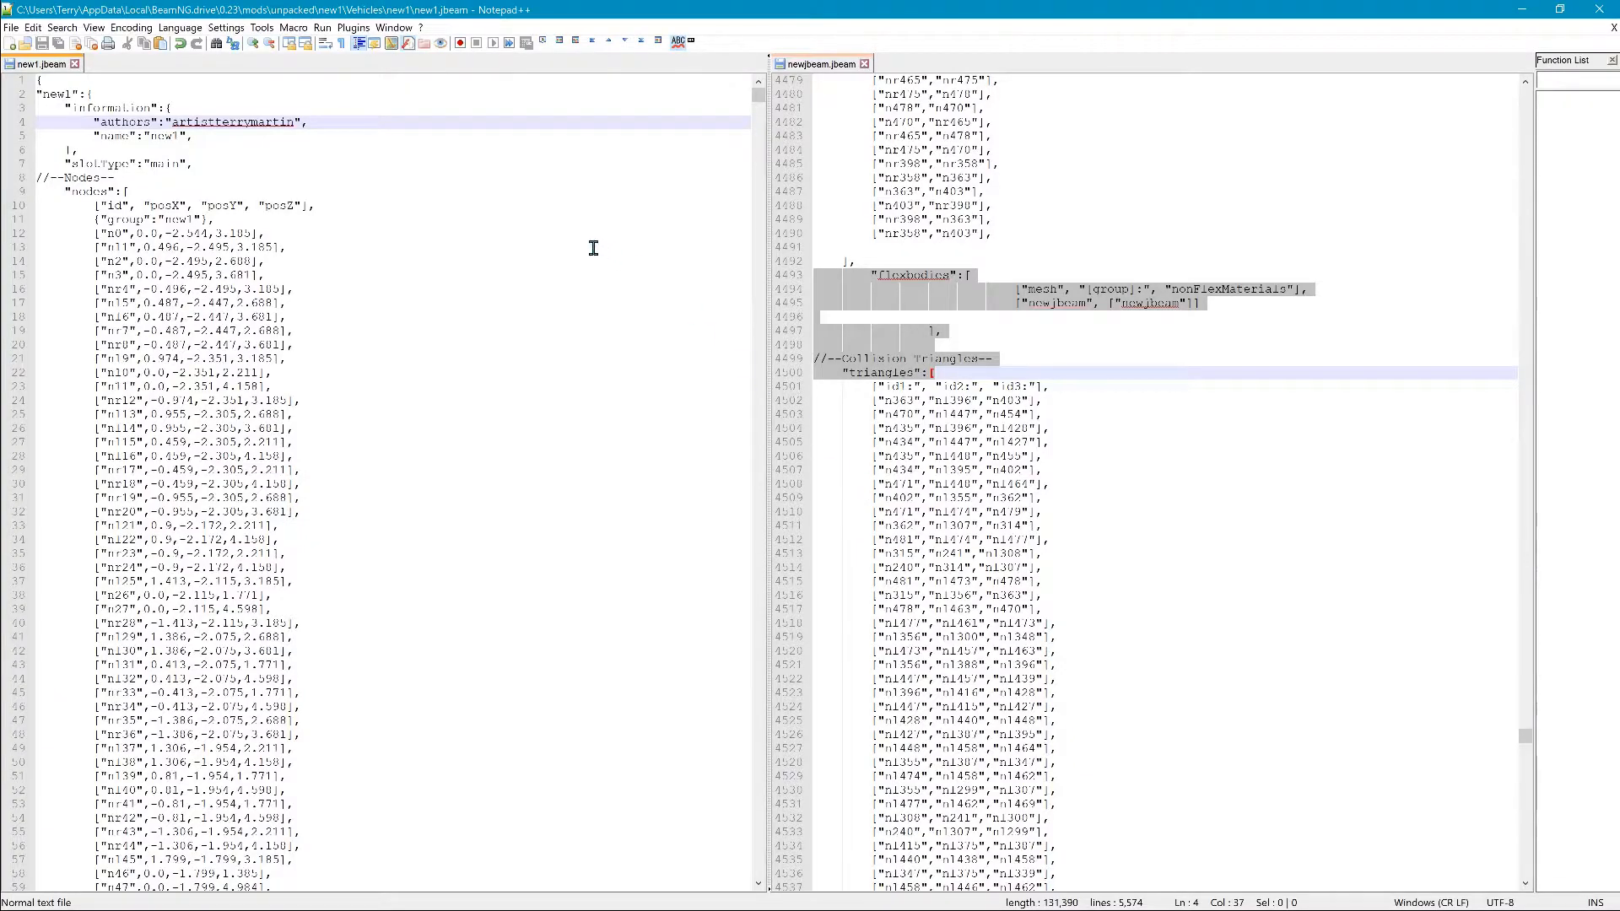
{"action": "left_click", "coordinate": [1522, 10]}
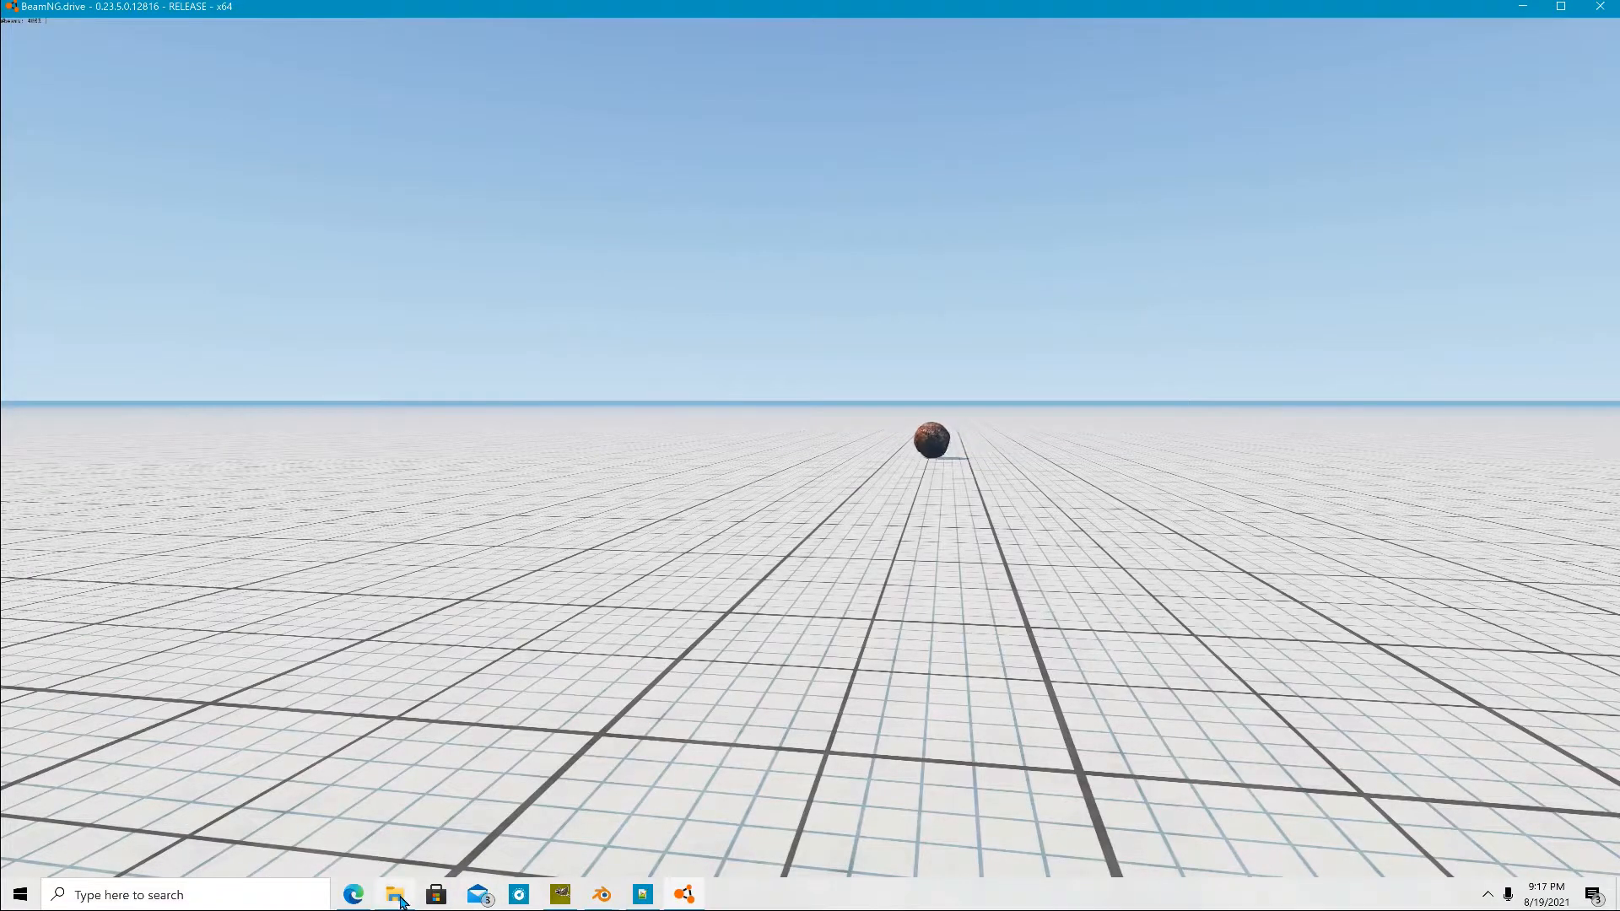
{"action": "mouse_move", "coordinate": [398, 900]}
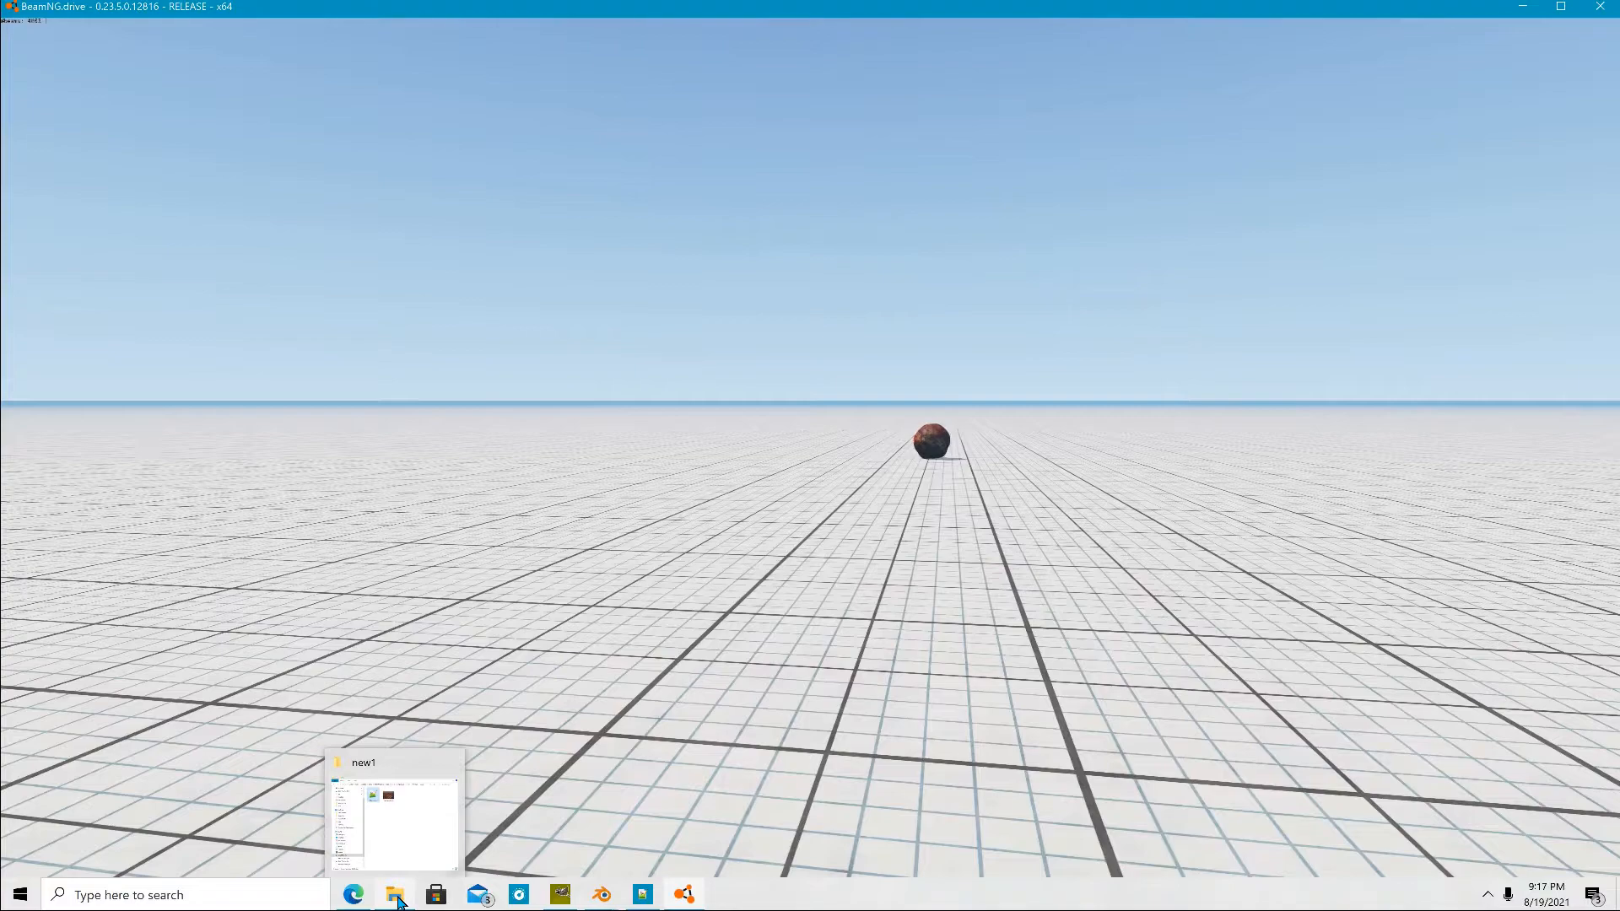
{"action": "left_click", "coordinate": [399, 899]}
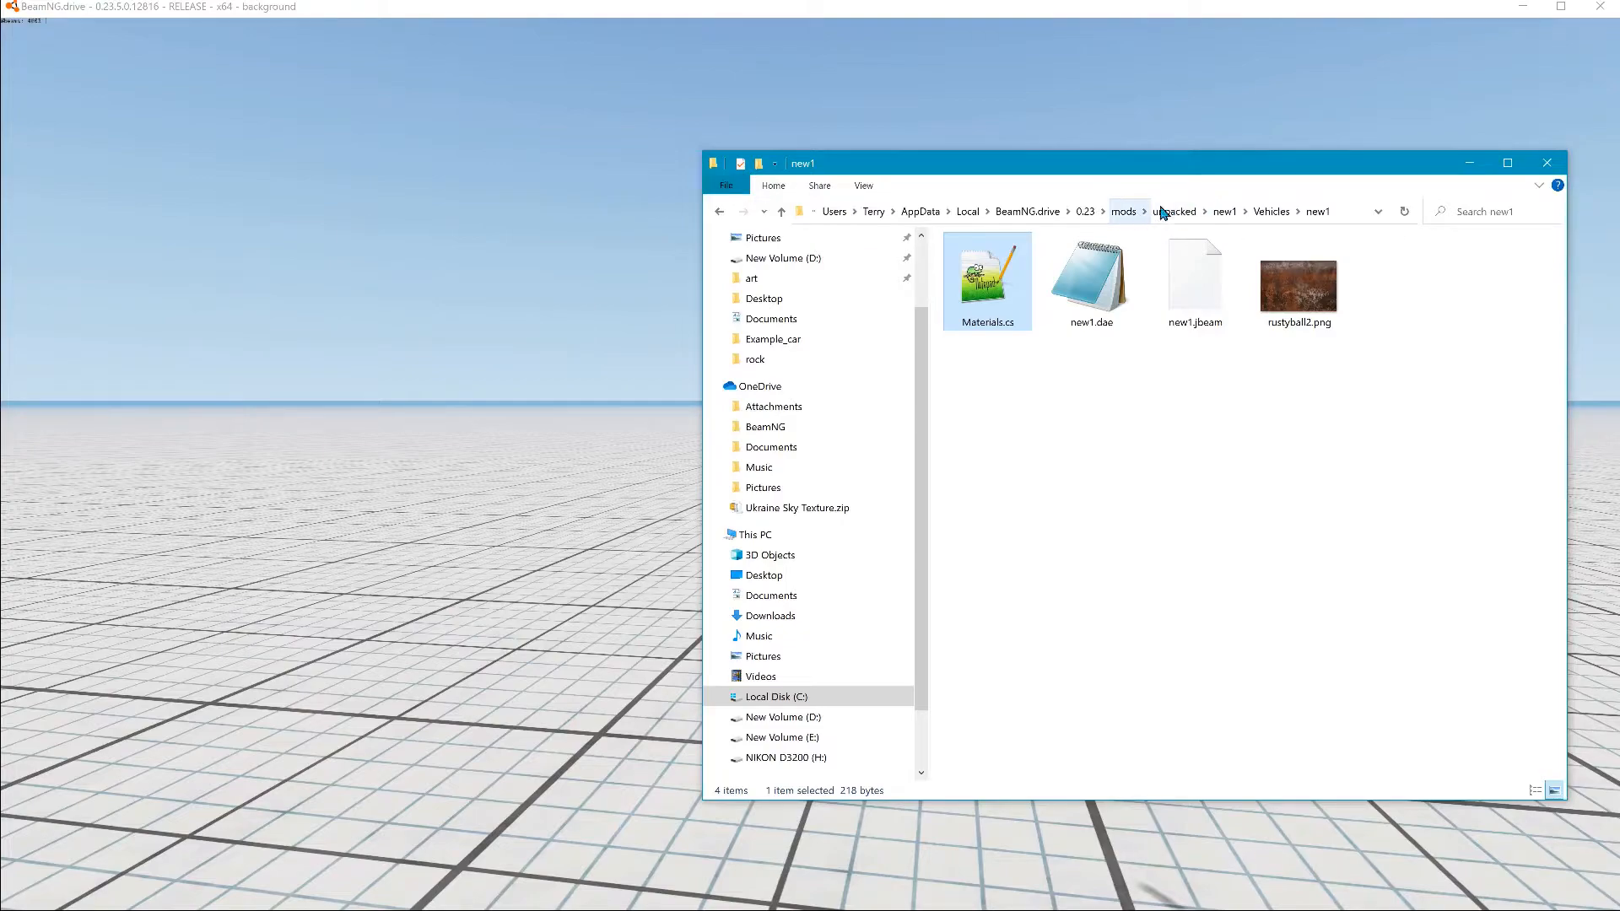
{"action": "left_click", "coordinate": [1549, 165]}
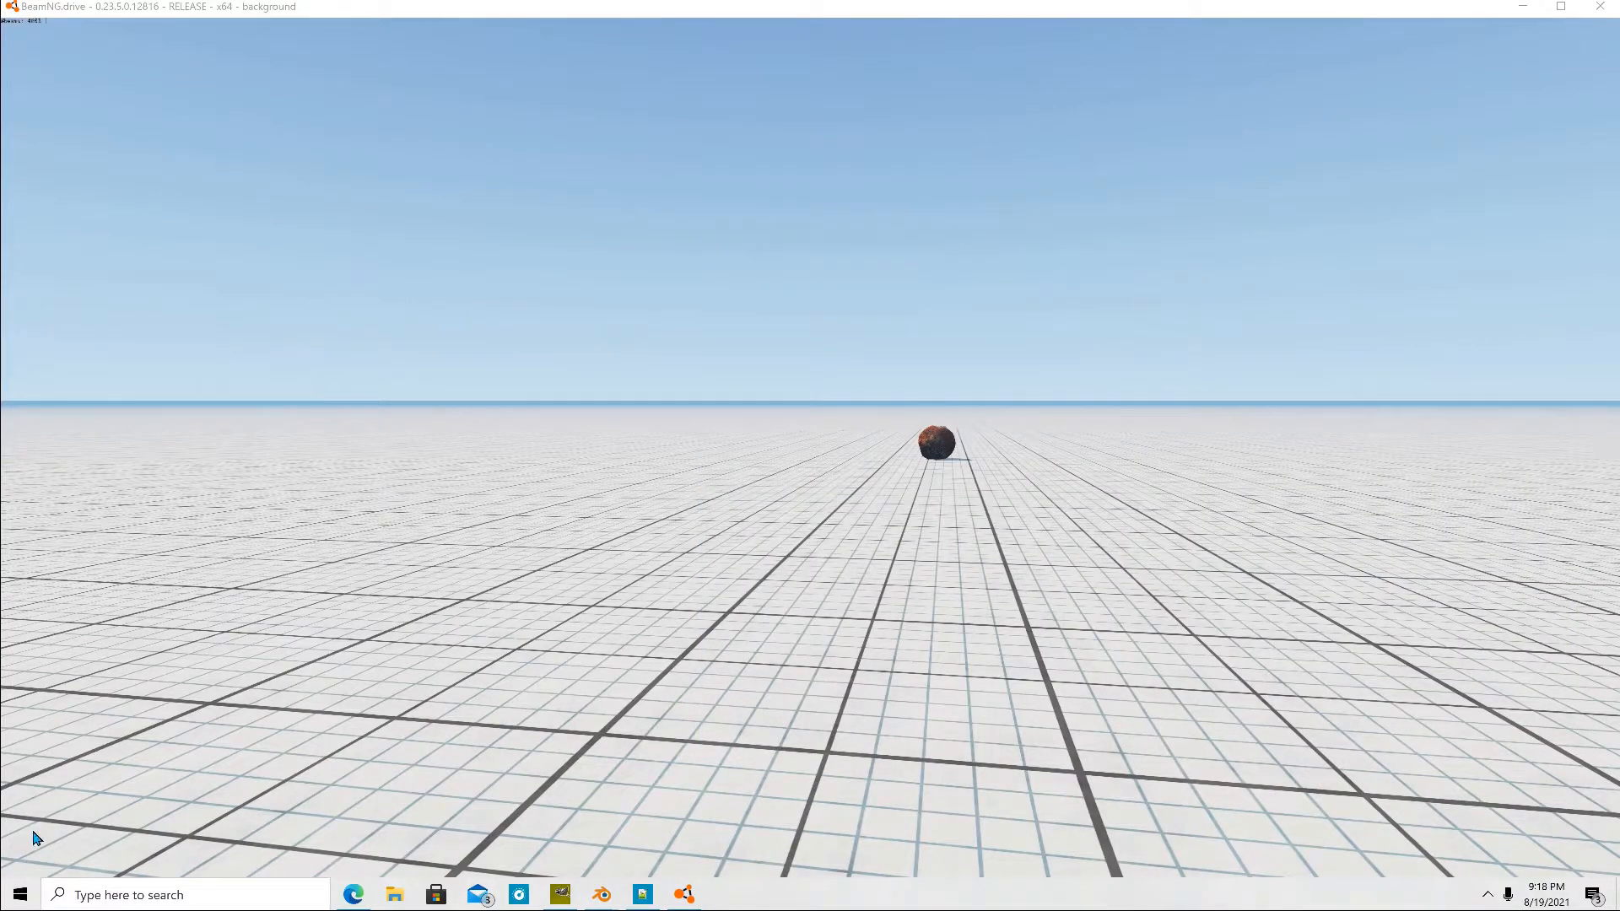
{"action": "left_click", "coordinate": [49, 768]}
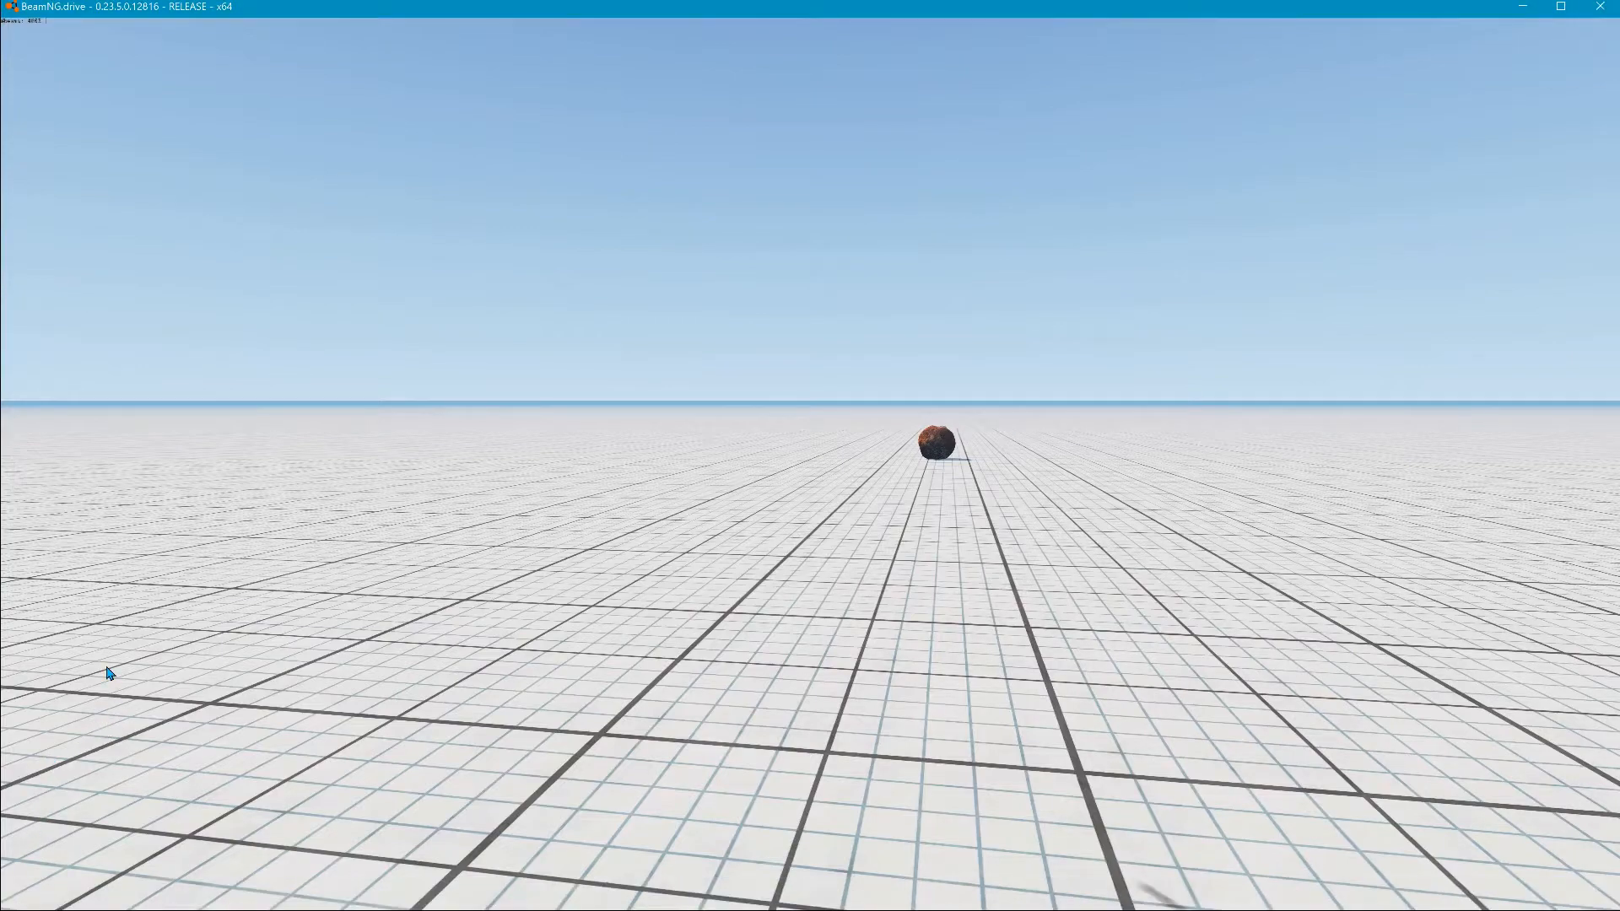
Step: Leave the grid map and exit to the game's main menu
{"action": "key", "text": "grave"}
{"action": "key", "text": "grave"}
{"action": "key", "text": "Escape"}
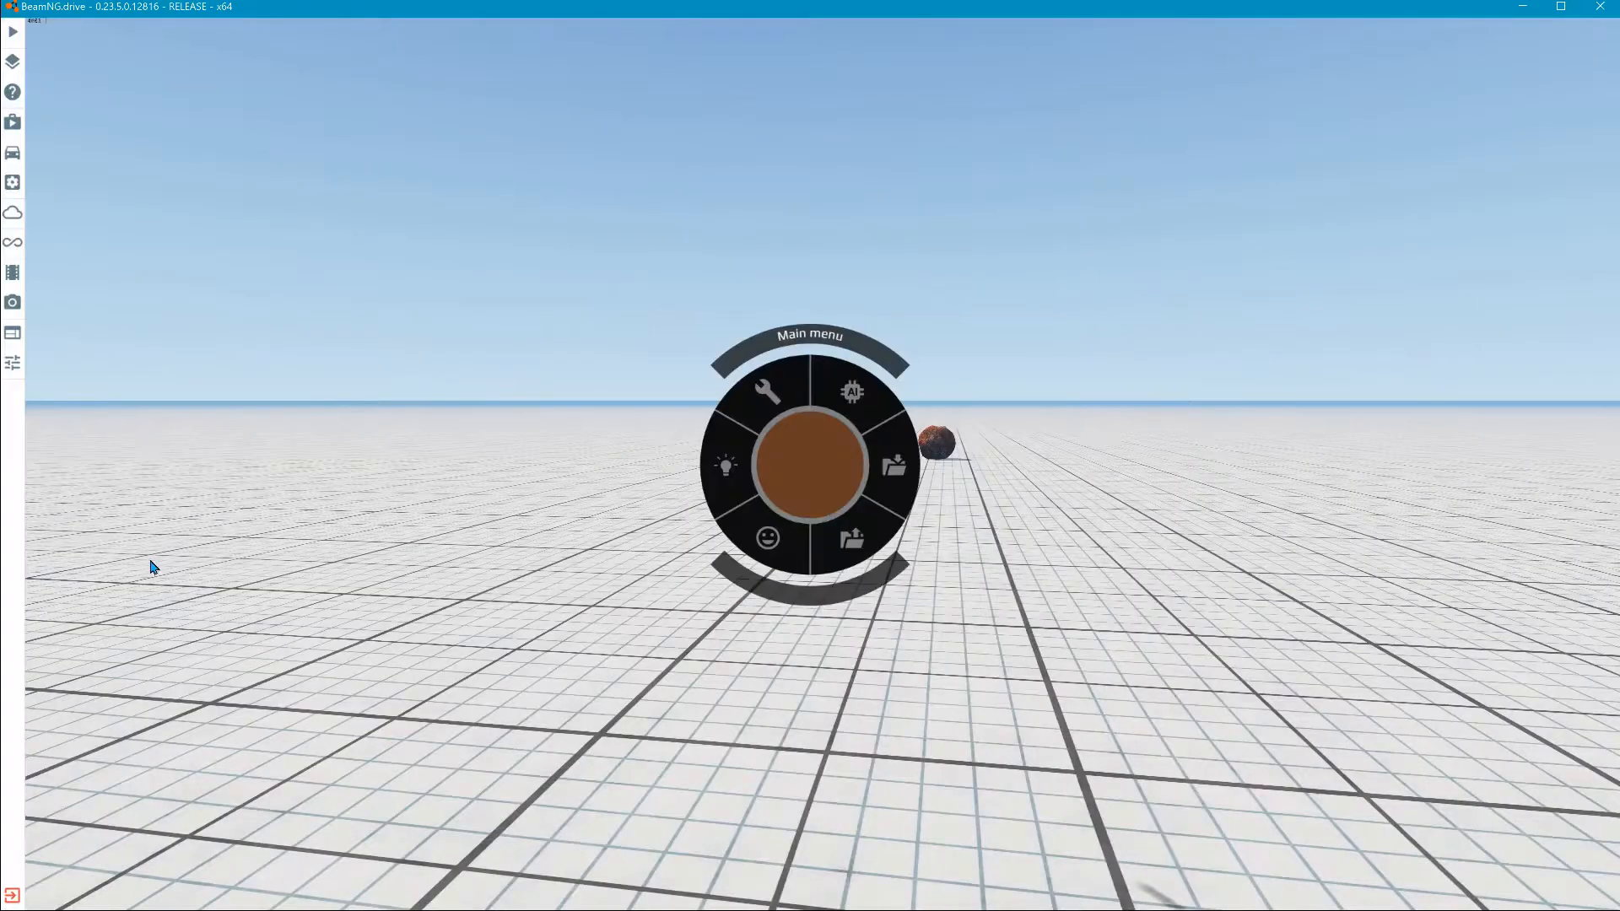
{"action": "left_click", "coordinate": [19, 896]}
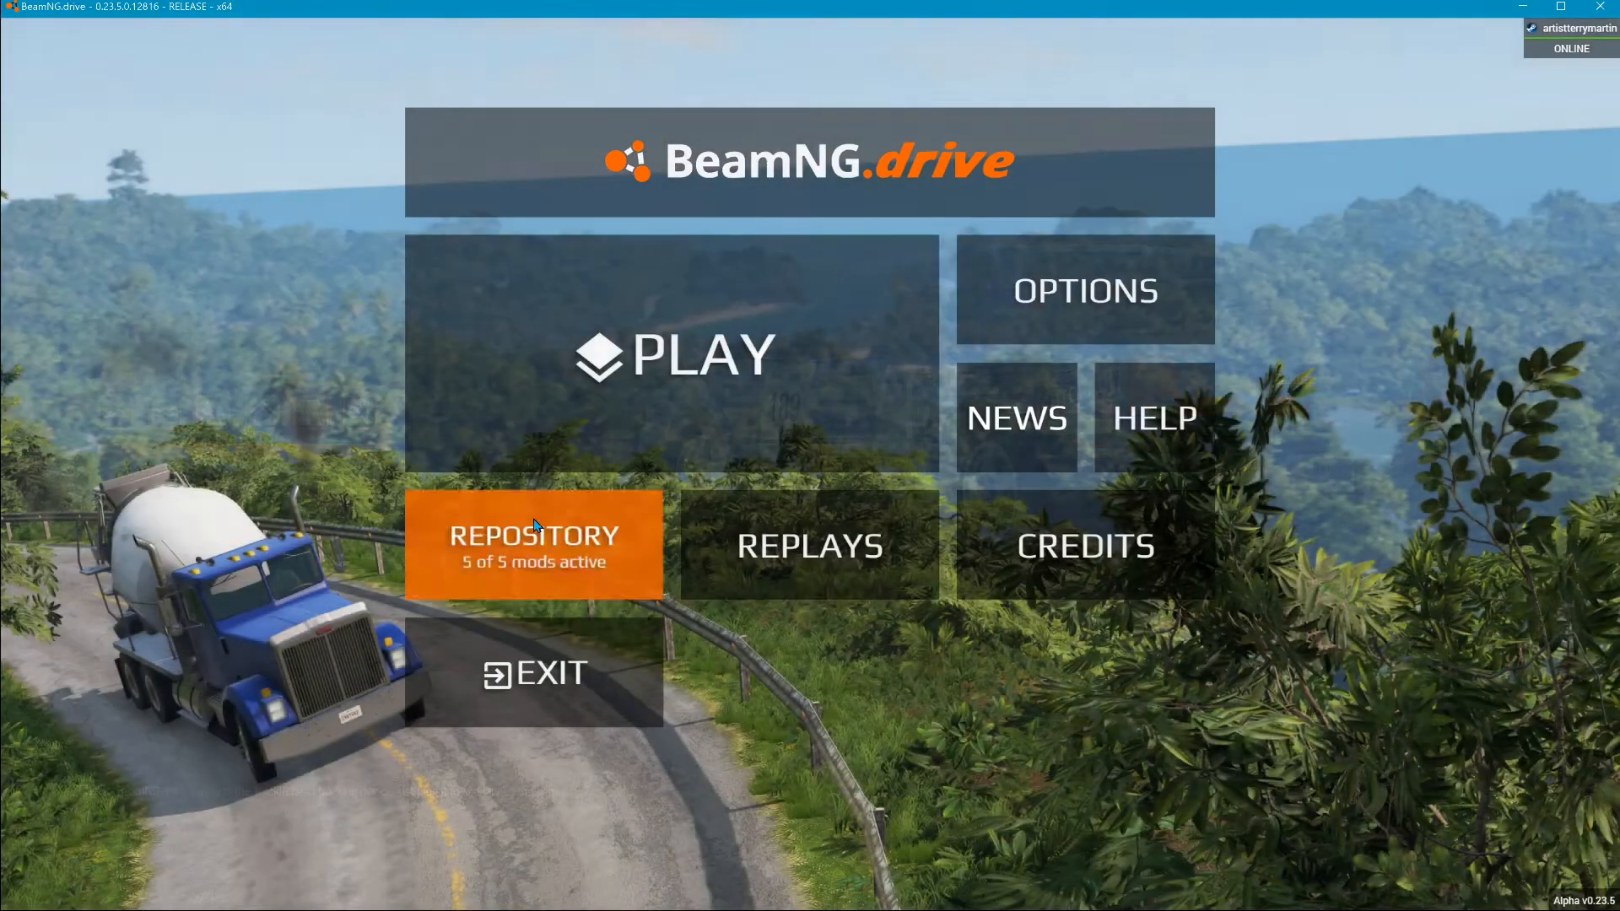
Step: Find the installed new1 mod in the mods manager and pack it into a zip
{"action": "left_click", "coordinate": [543, 528]}
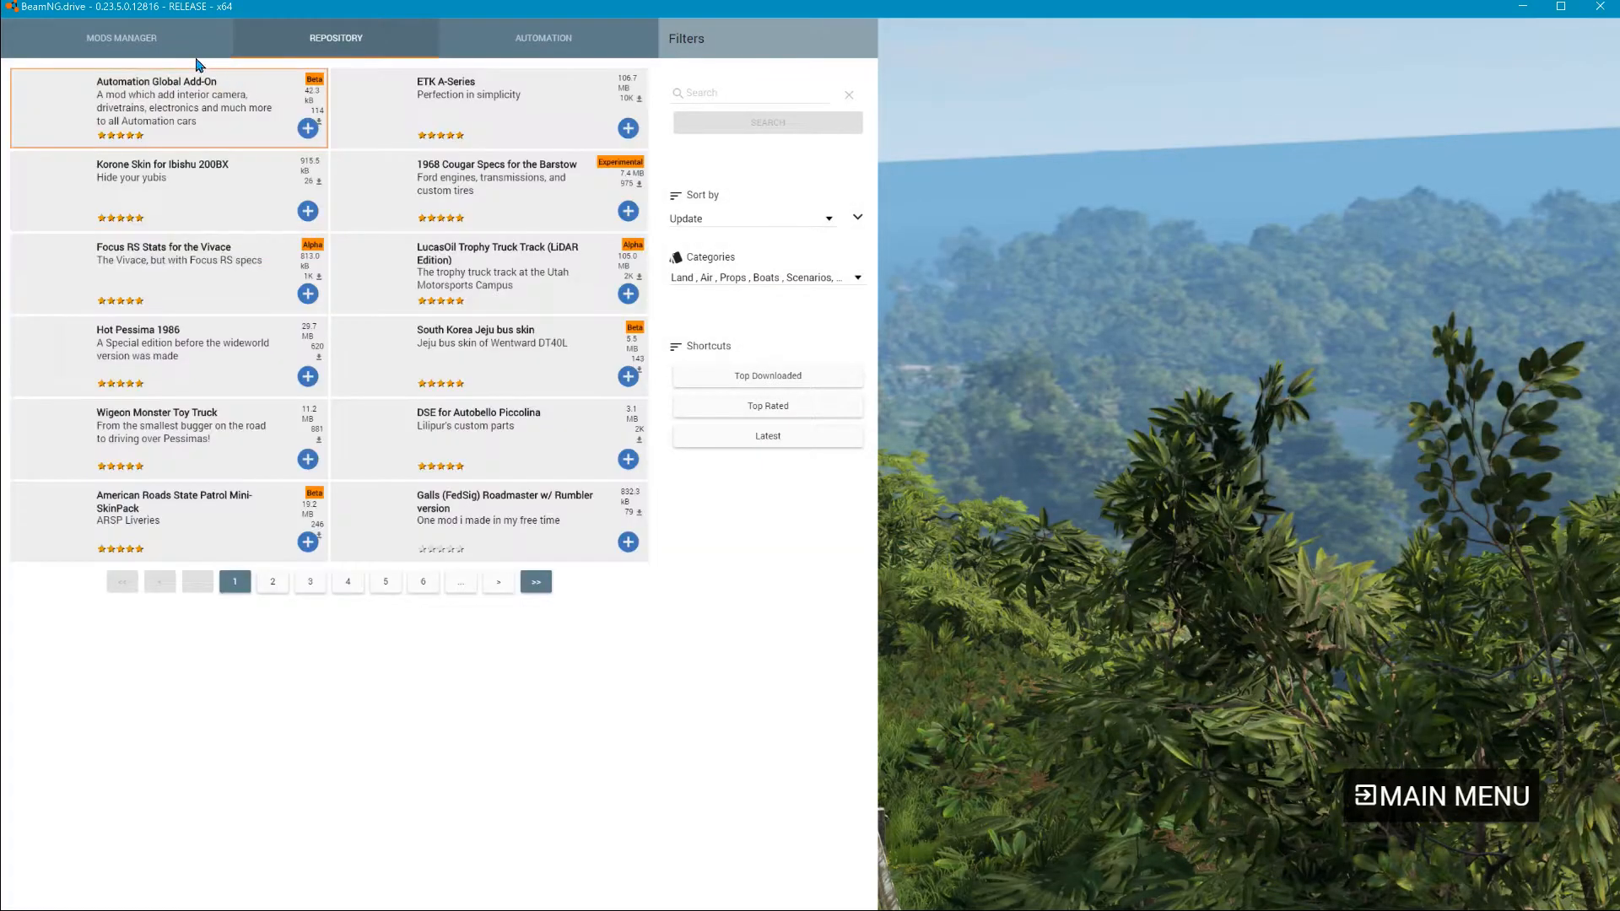
{"action": "left_click", "coordinate": [141, 38]}
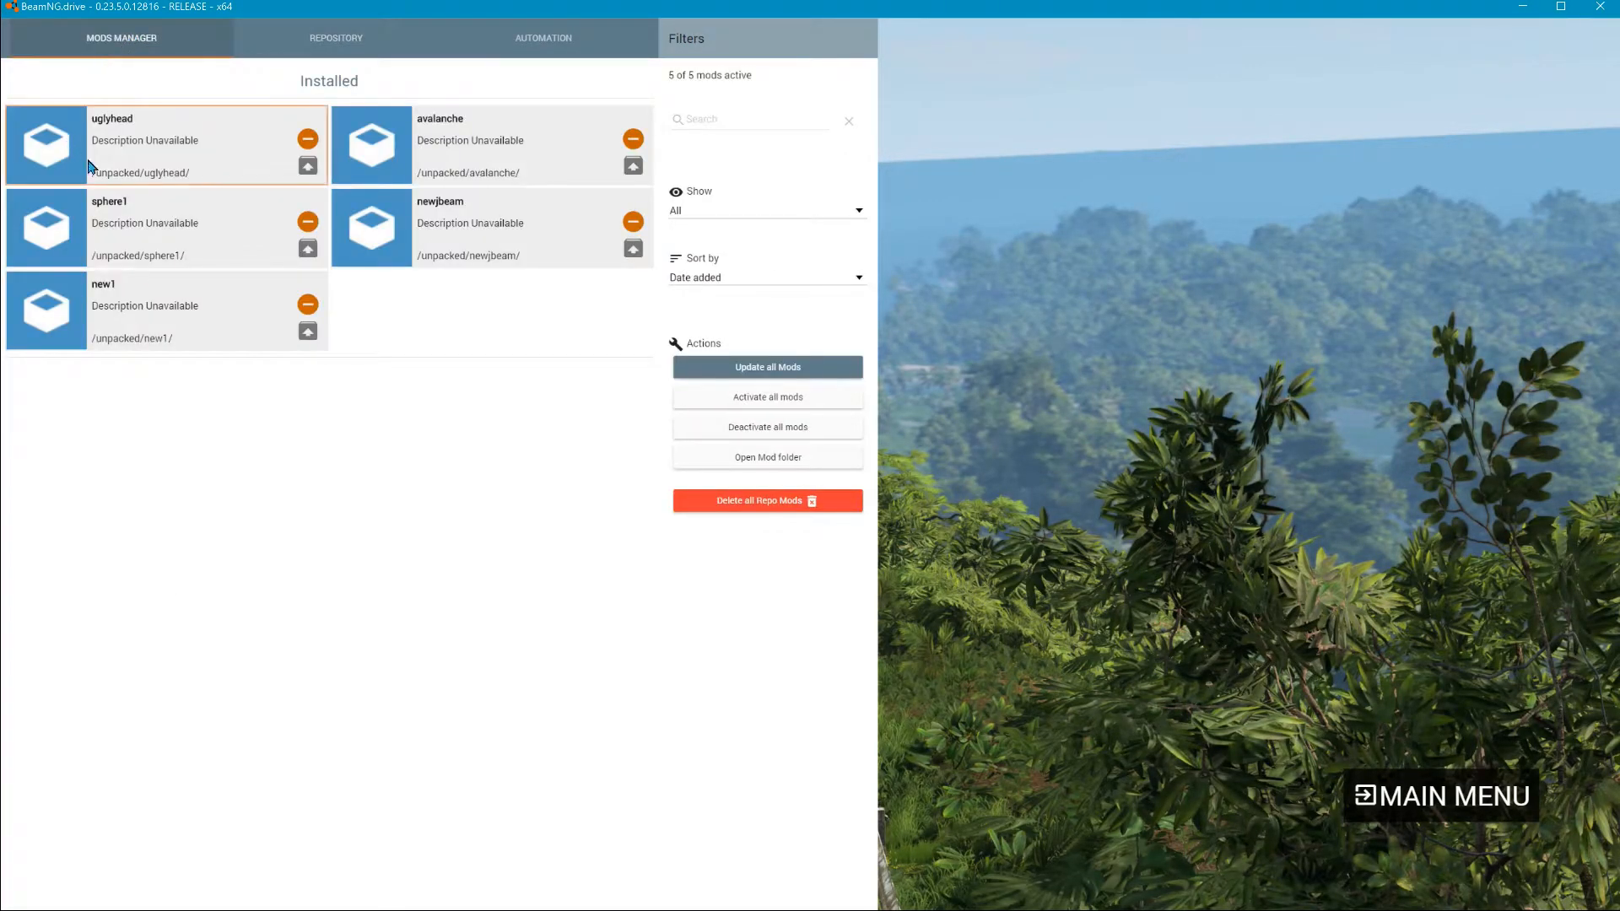
{"action": "left_click", "coordinate": [210, 317]}
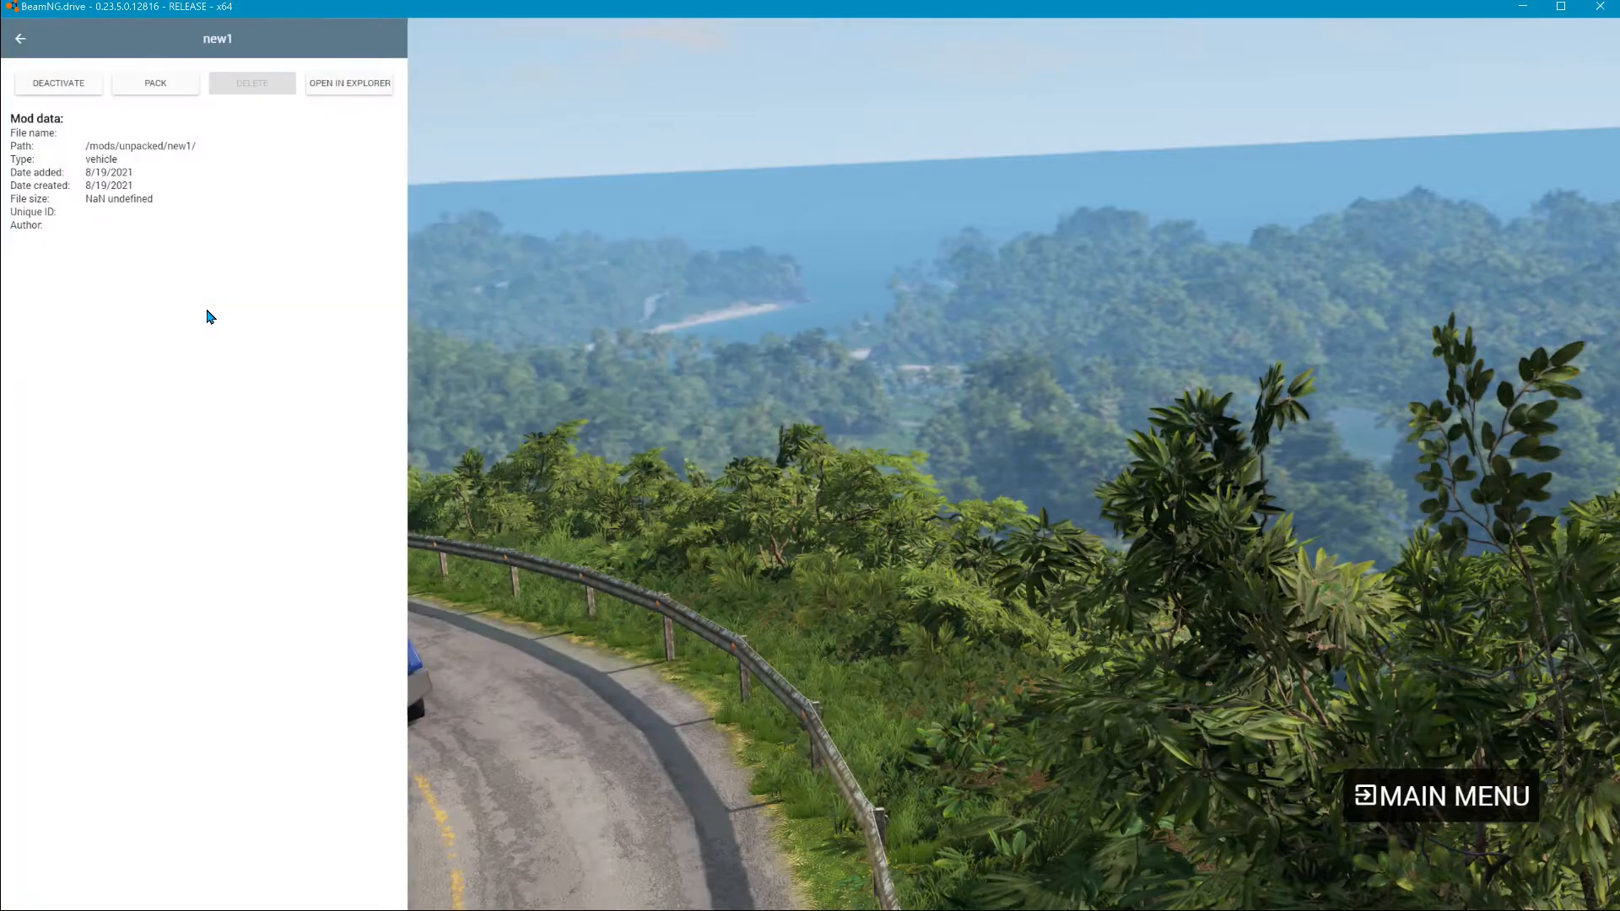
{"action": "left_click", "coordinate": [168, 84]}
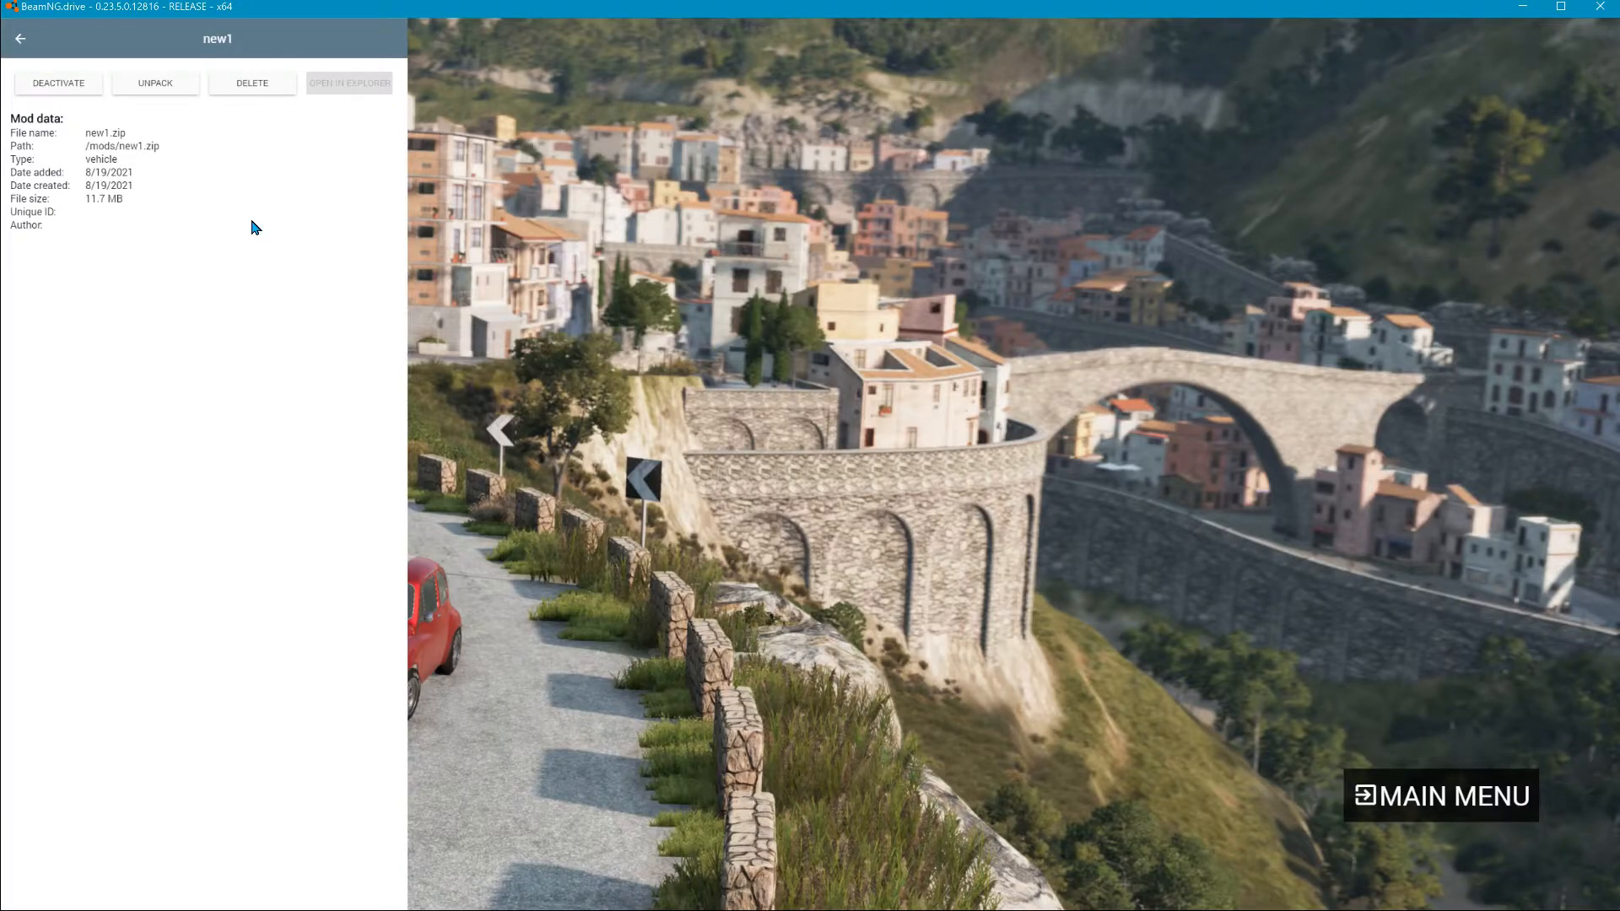
Step: Switch to Notepad++, drop the missing new1.jbeam file from the editor, and return to BeamNG.drive
{"action": "key", "text": "alt+Tab"}
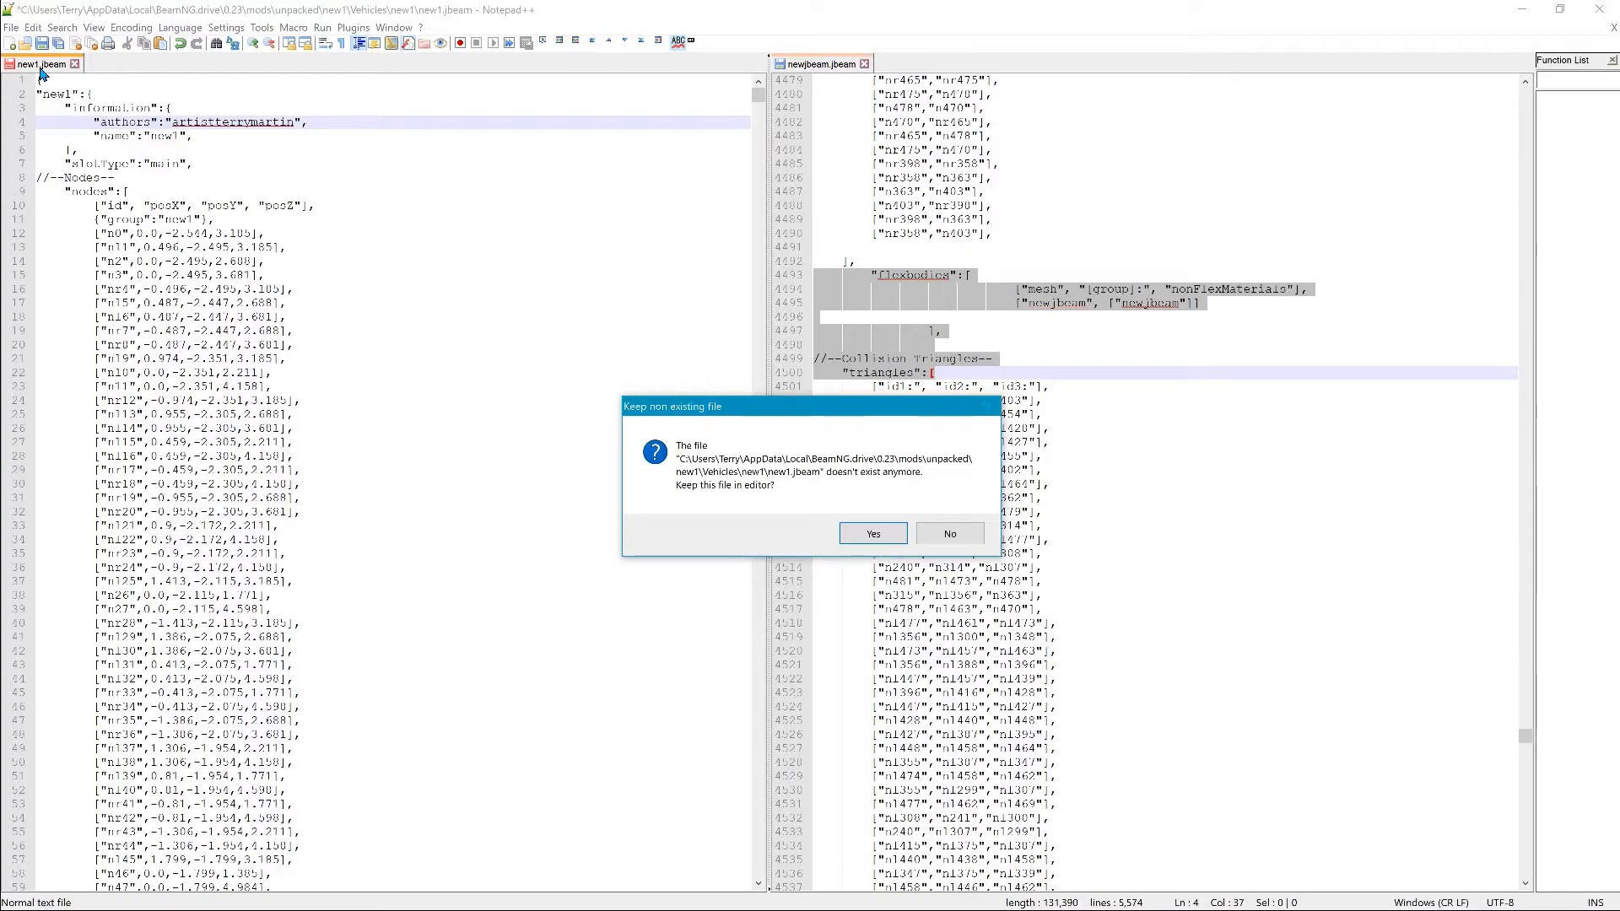
{"action": "left_click", "coordinate": [960, 535]}
{"action": "key", "text": "alt+Tab"}
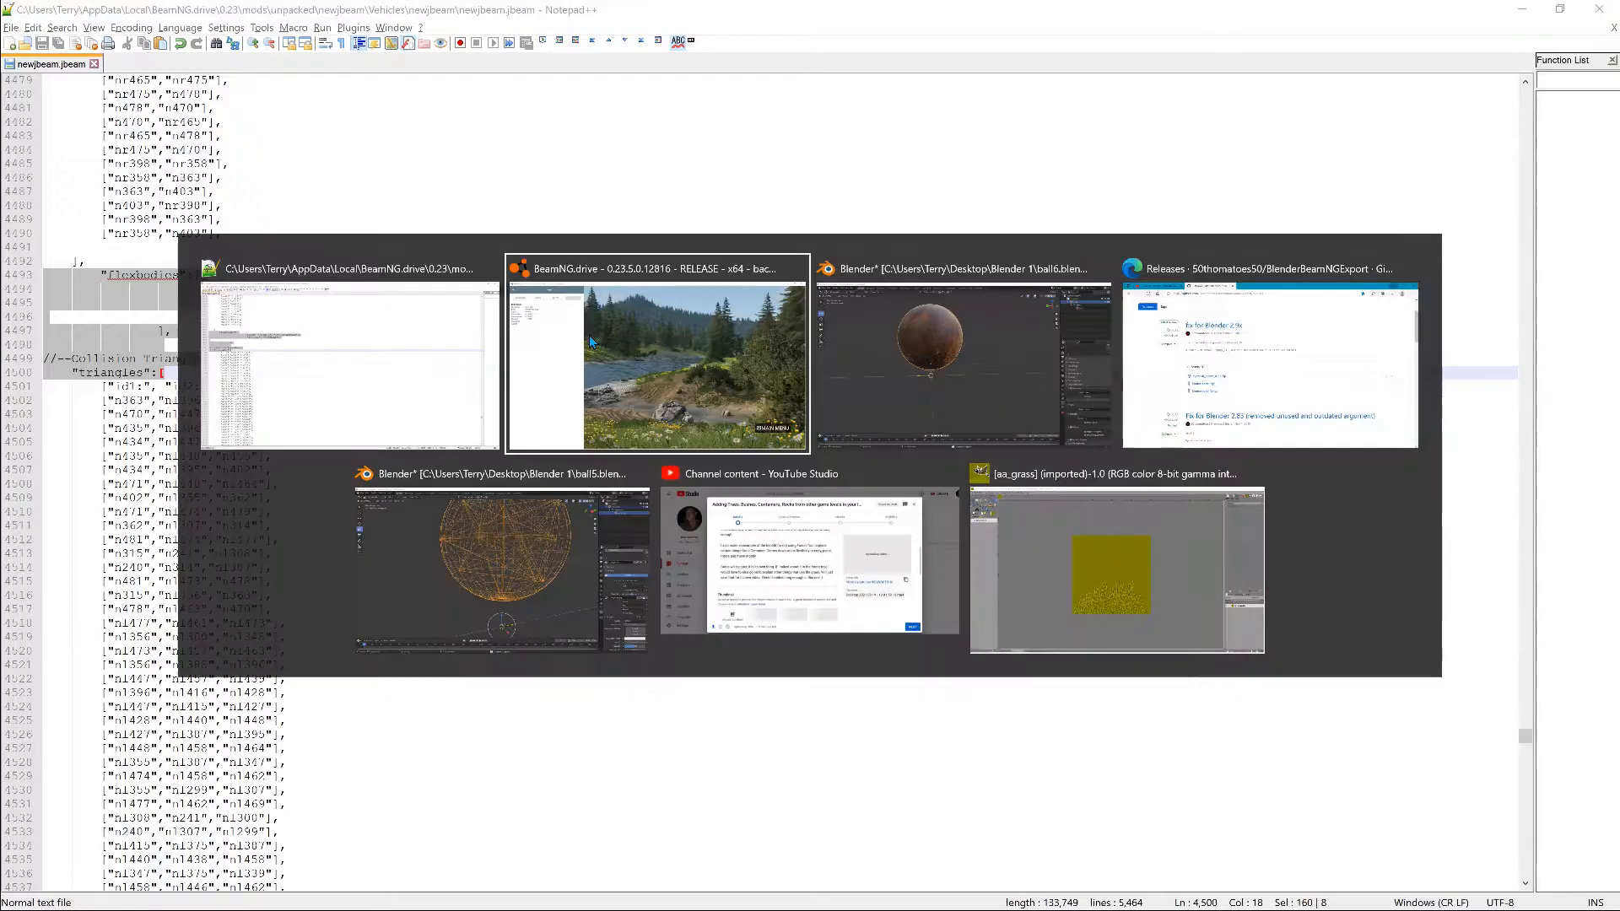
{"action": "key", "text": "alt+Tab"}
{"action": "key", "text": "alt+Tab"}
{"action": "key", "text": "alt+Tab"}
{"action": "key", "text": "alt+Tab"}
{"action": "key", "text": "alt+Tab"}
{"action": "key", "text": "alt+Tab"}
{"action": "key", "text": "alt+Tab"}
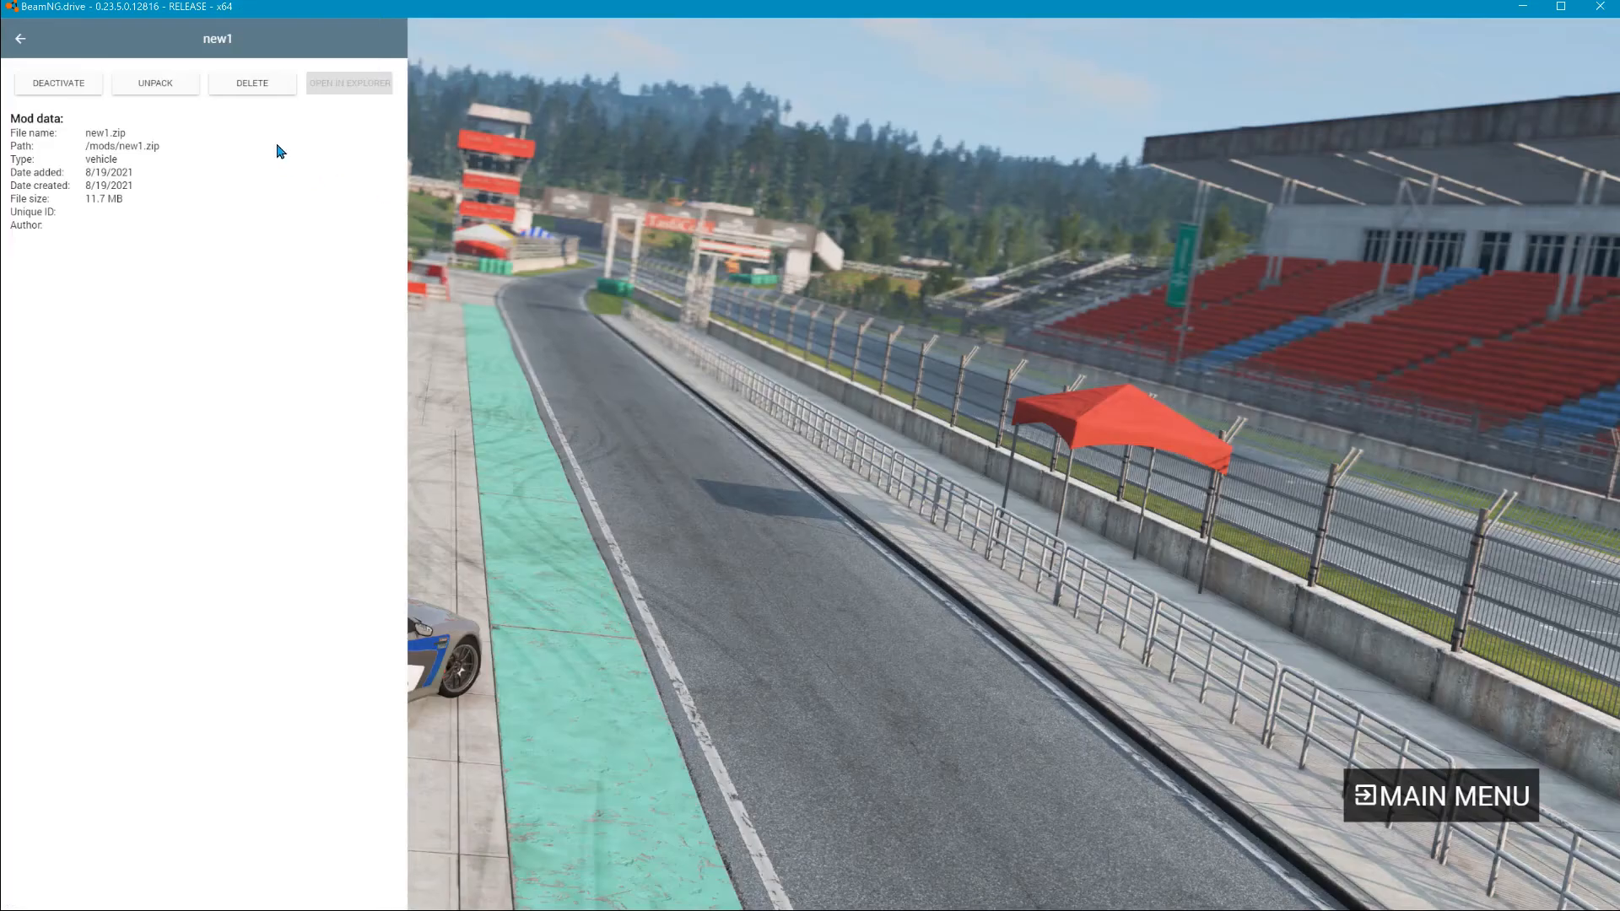
Step: Return to the installed mods list and pack the sphere1 mod into a zip
{"action": "left_click", "coordinate": [24, 47]}
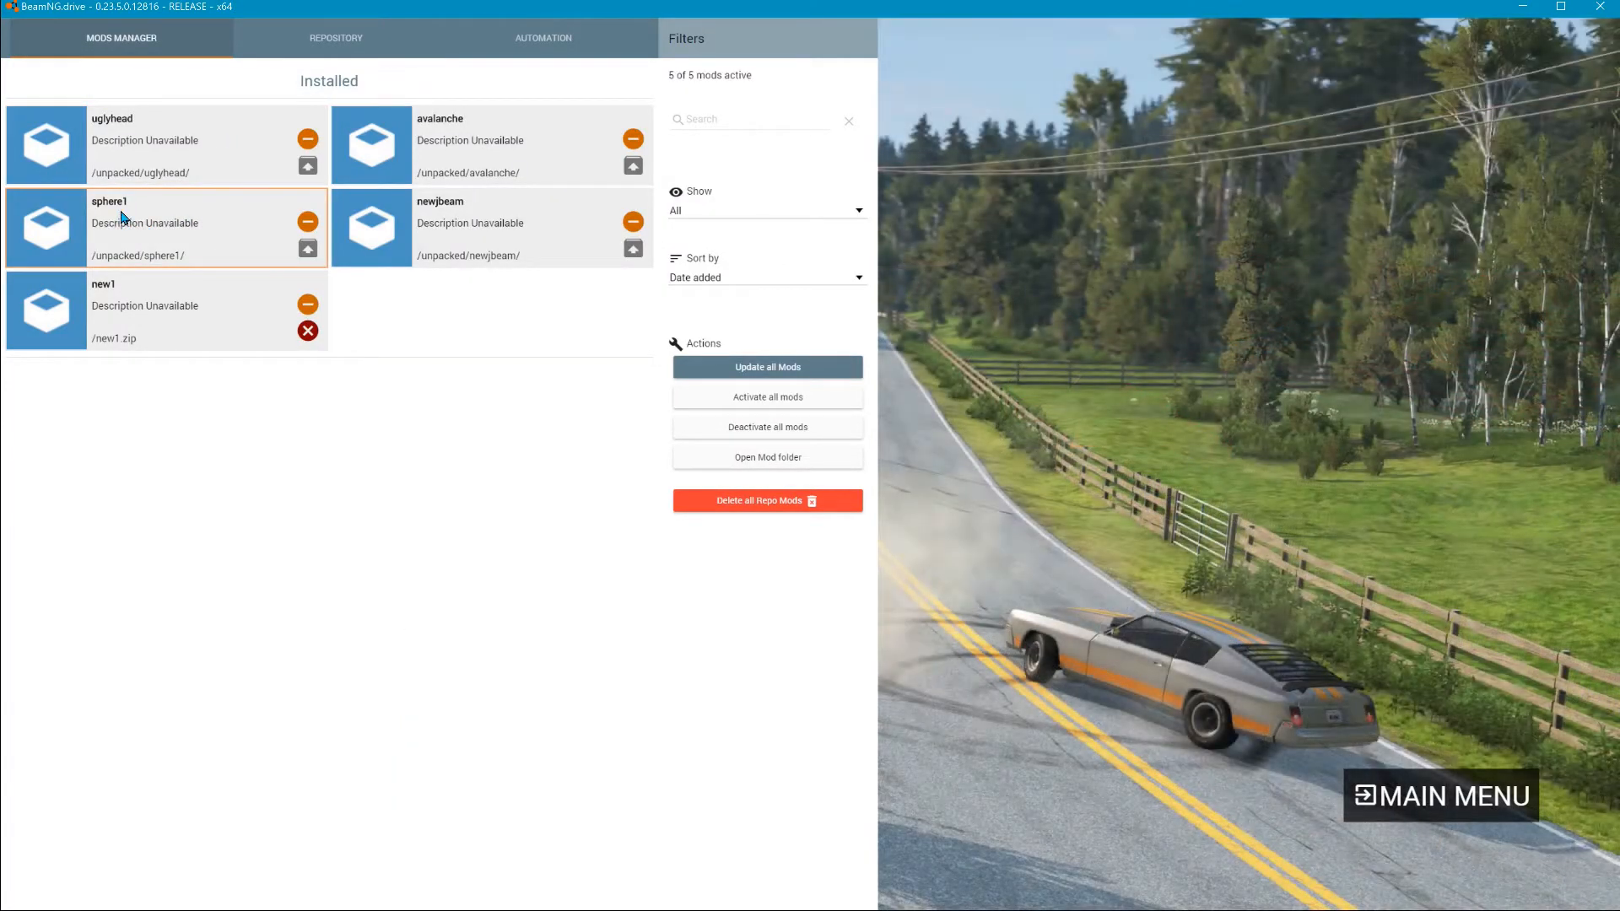
{"action": "left_click", "coordinate": [124, 219]}
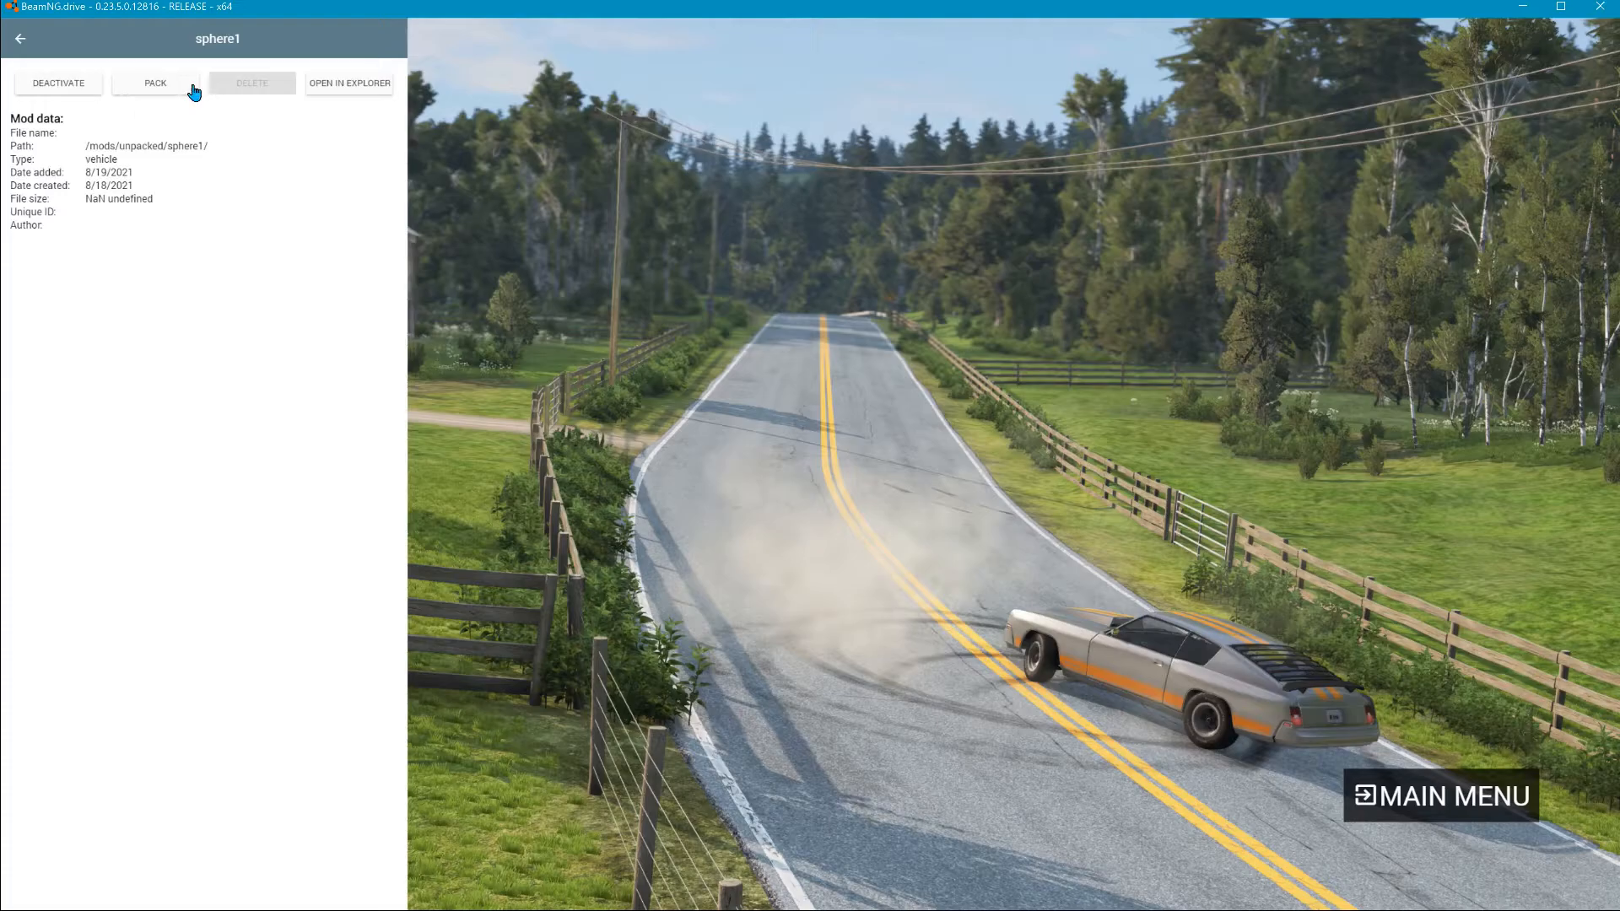
{"action": "left_click", "coordinate": [156, 84]}
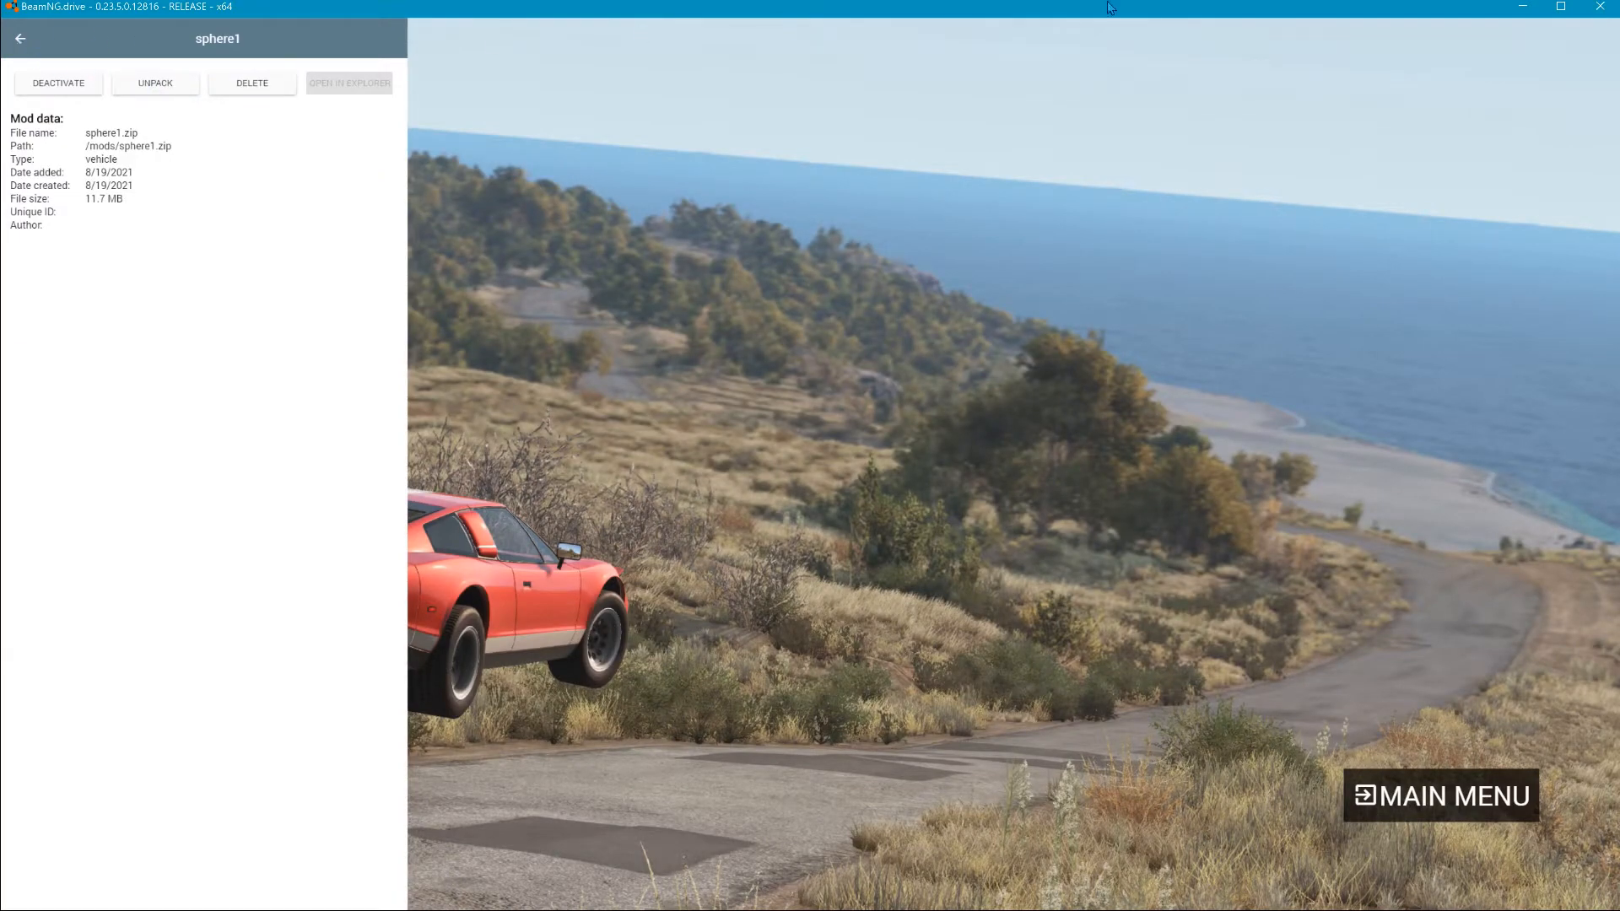
Step: Close BeamNG.drive and Notepad++, and relaunch BeamNG.drive from the desktop
{"action": "left_click", "coordinate": [1600, 6]}
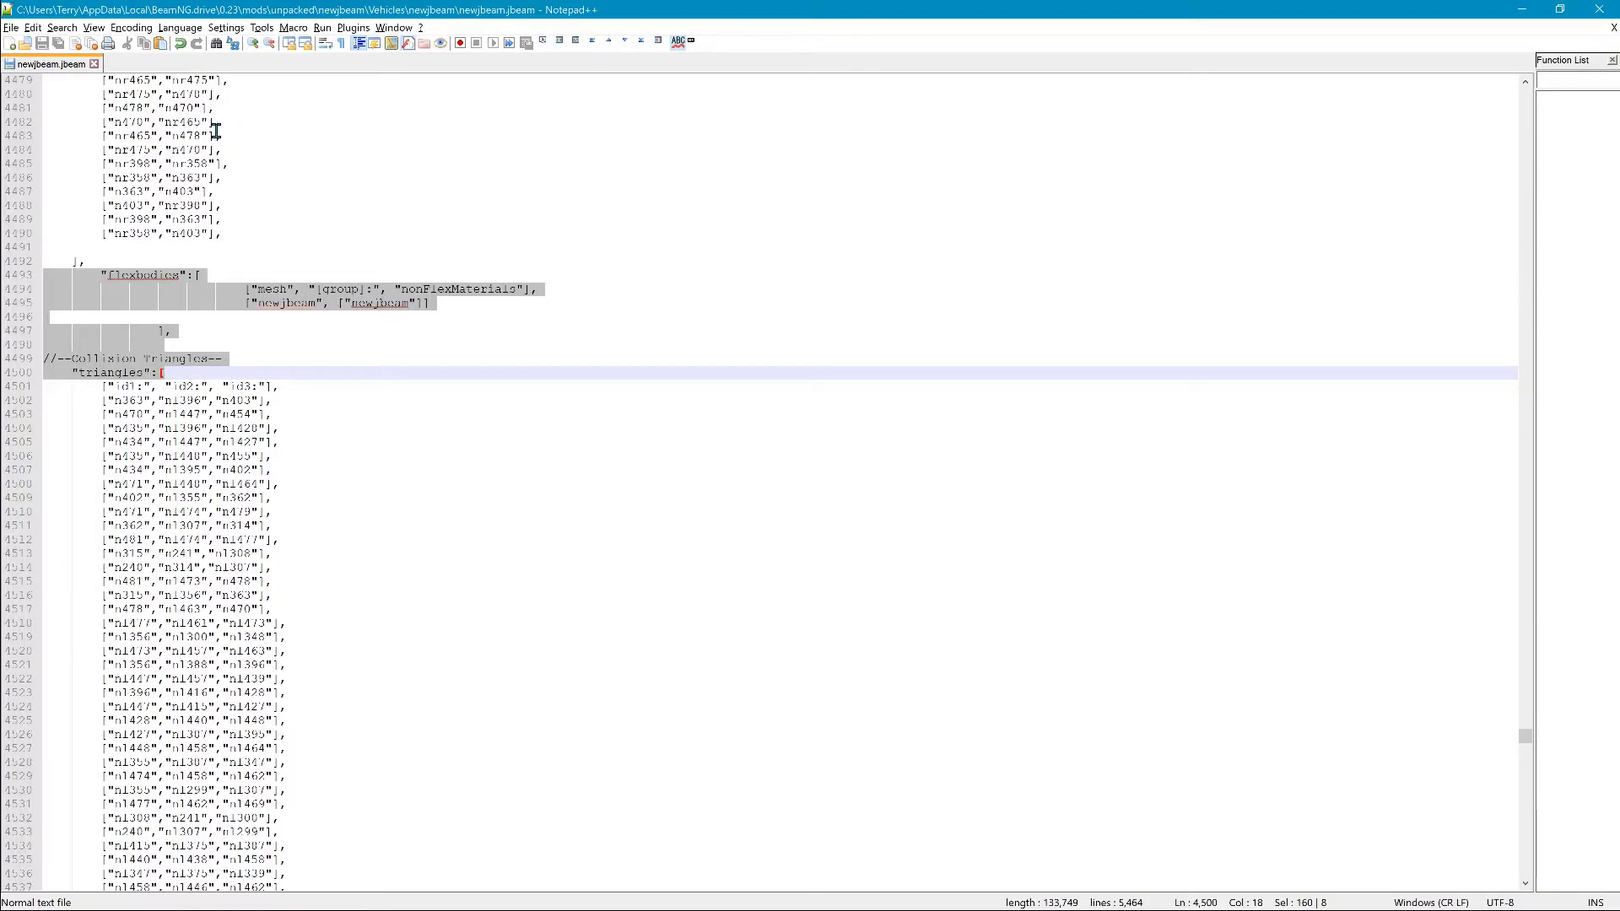
{"action": "left_click", "coordinate": [1597, 9]}
{"action": "mouse_move", "coordinate": [346, 895]}
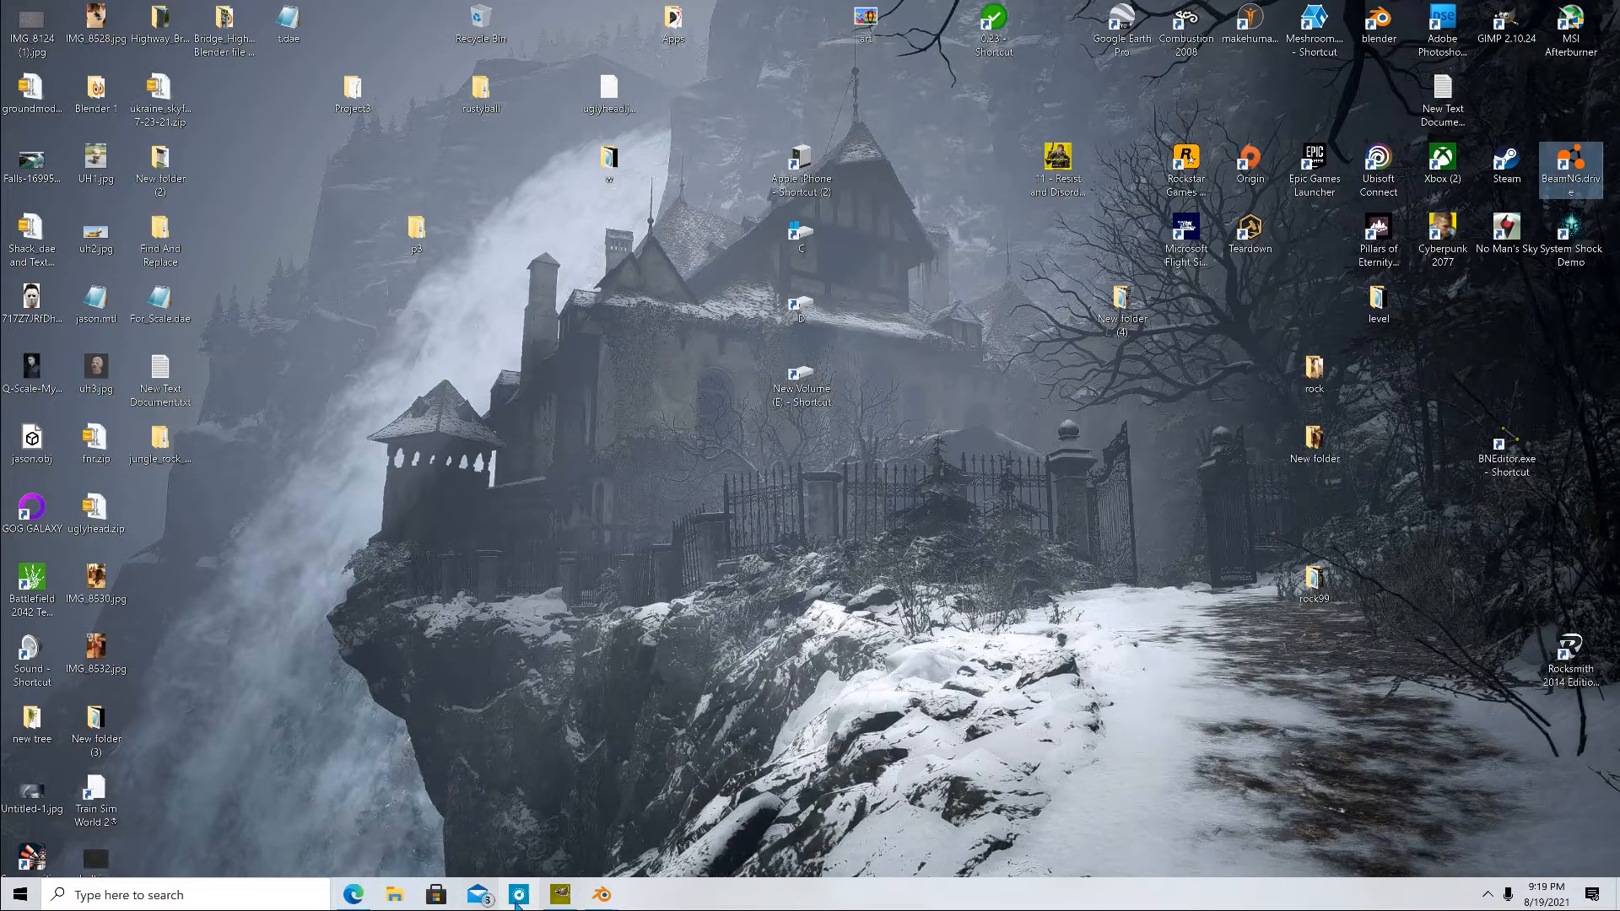
{"action": "mouse_move", "coordinate": [558, 902]}
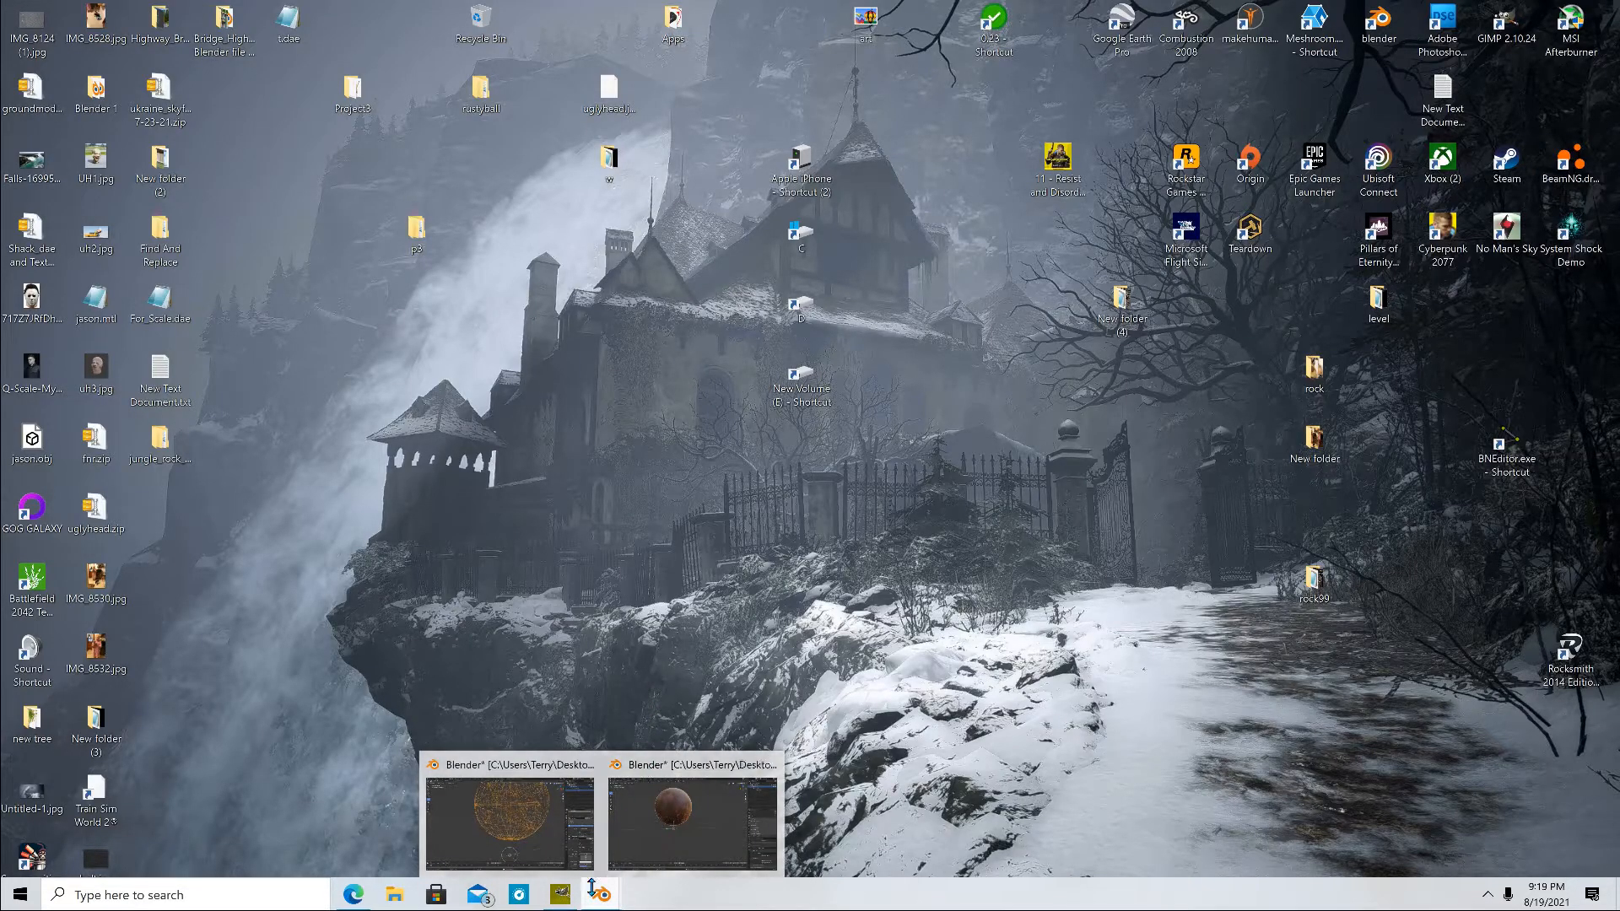
{"action": "double_click", "coordinate": [1583, 166]}
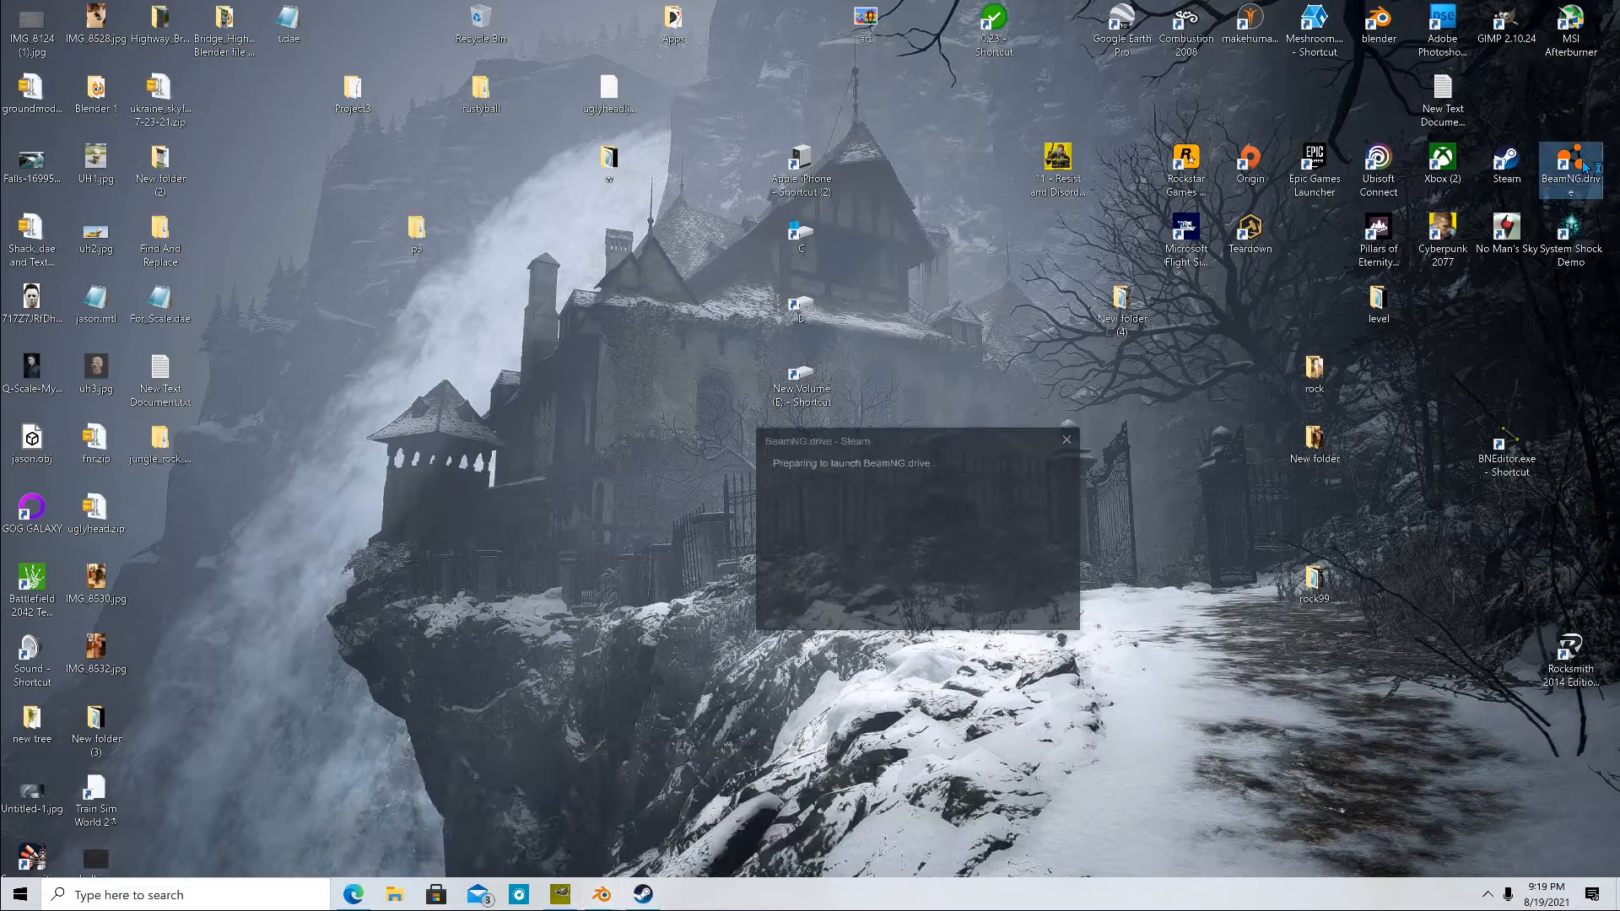
{"action": "left_click", "coordinate": [736, 409]}
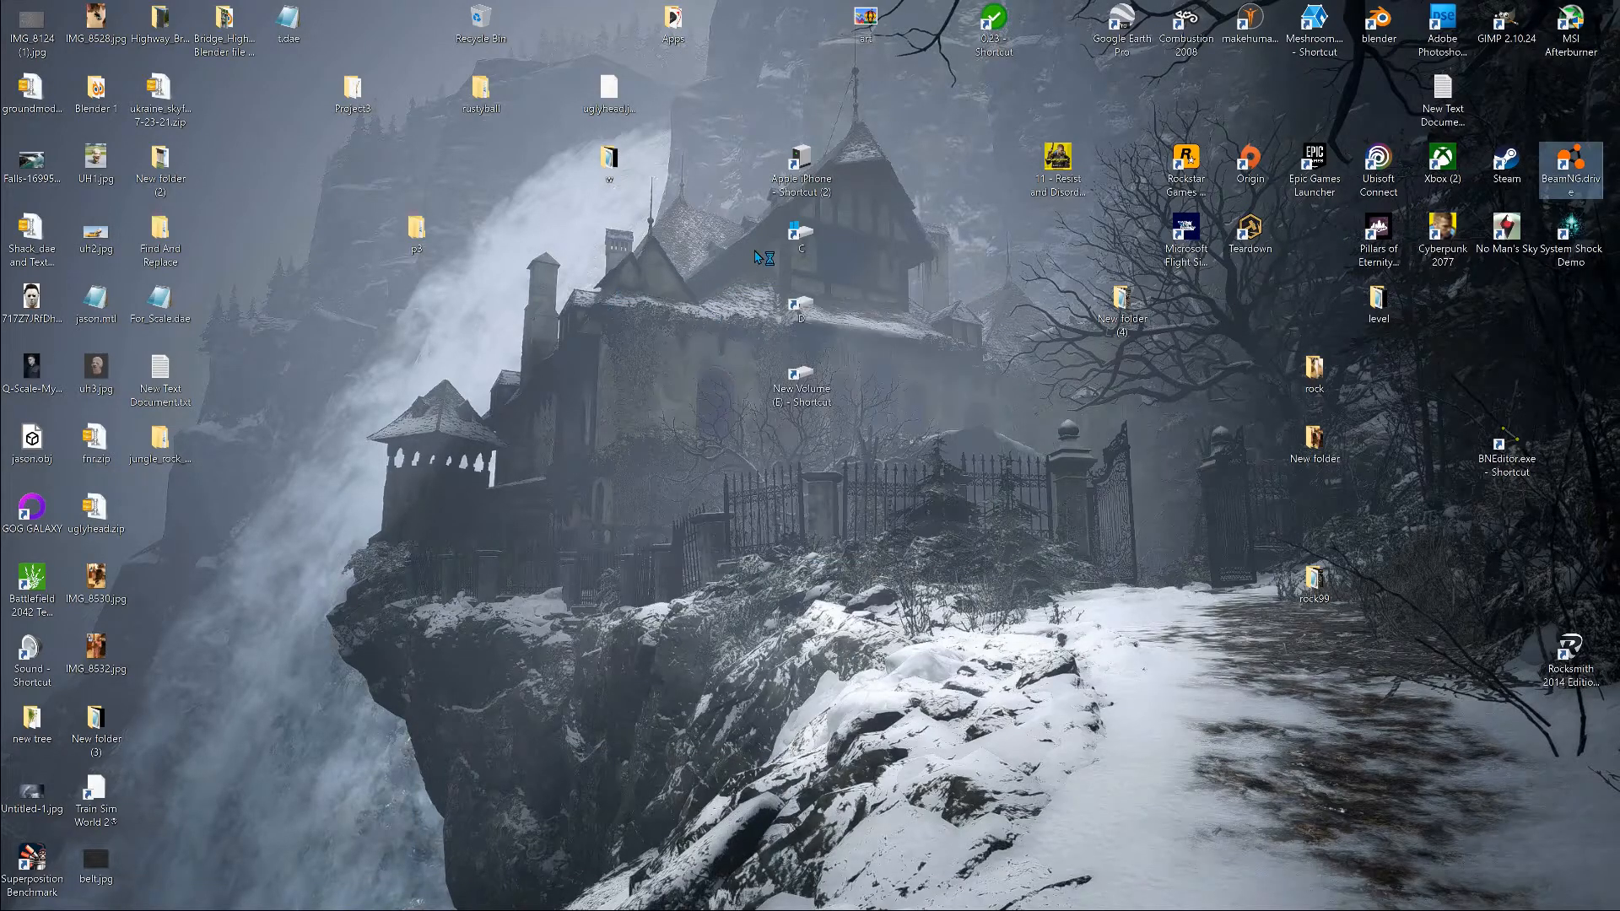
{"action": "right_click", "coordinate": [714, 290]}
{"action": "left_click", "coordinate": [545, 391]}
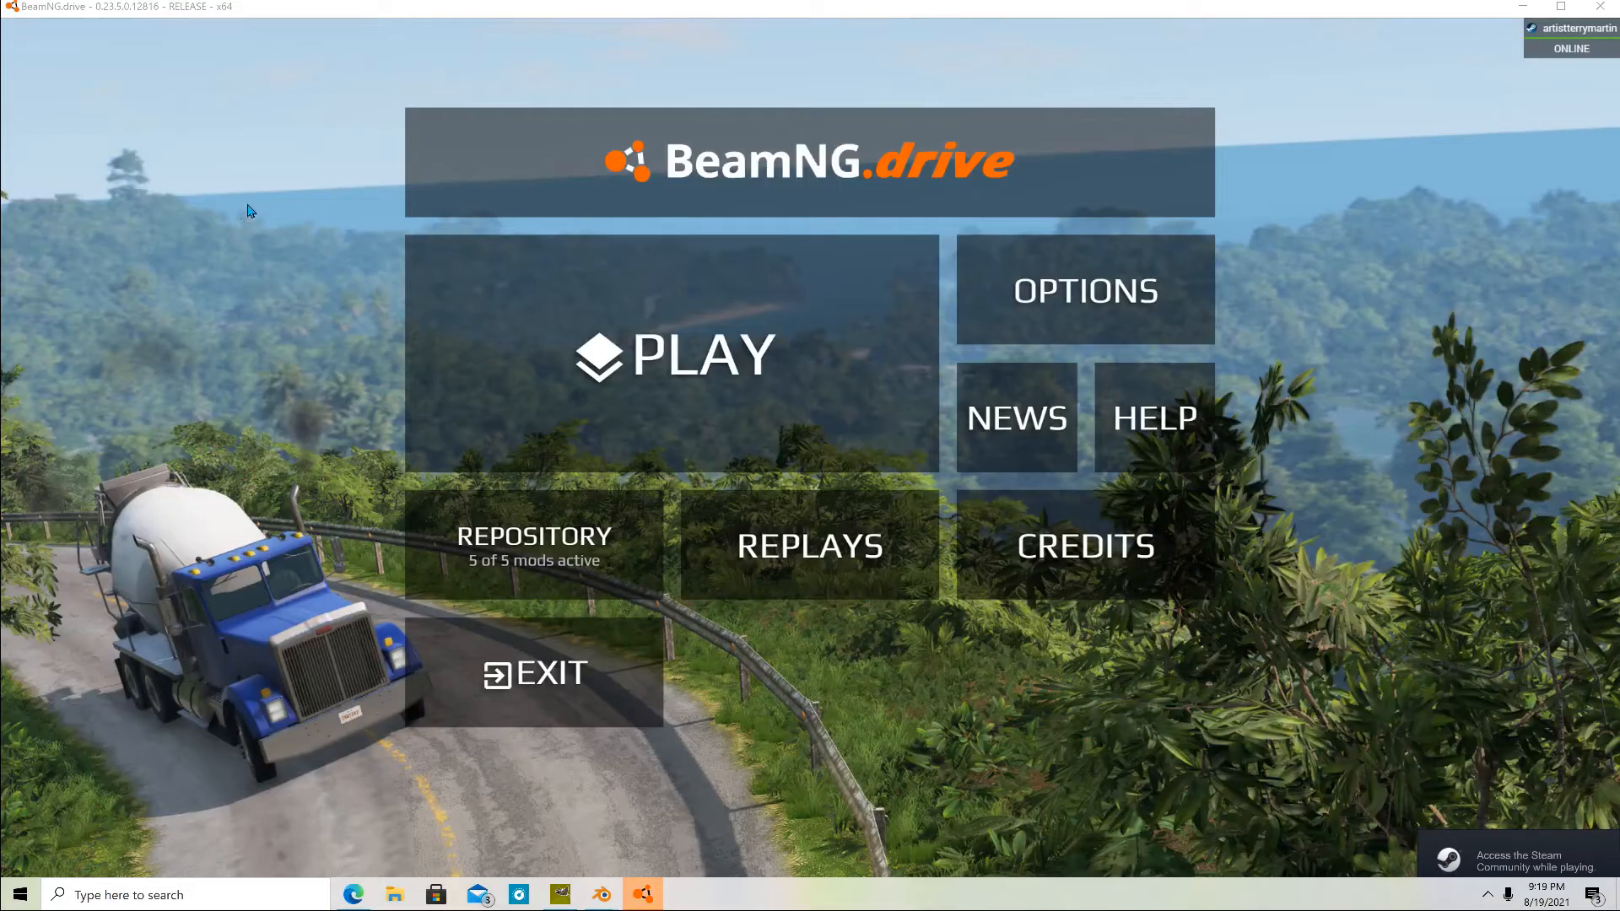
Step: Find the newjbeam mod in the mods manager and pack it into a zip
{"action": "left_click", "coordinate": [573, 528]}
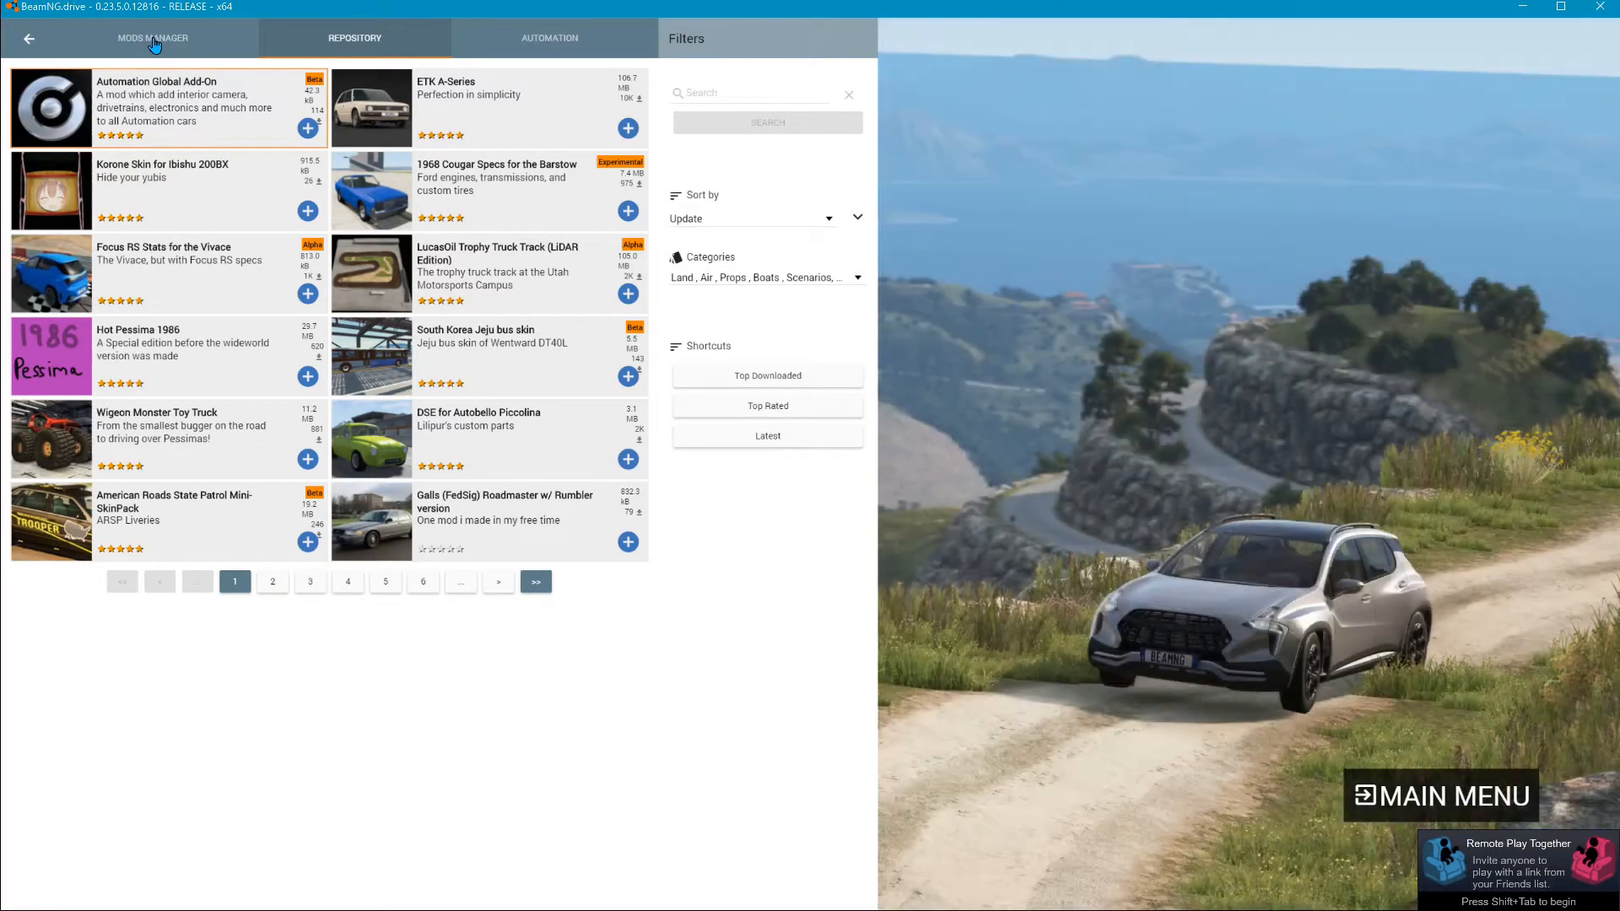
{"action": "left_click", "coordinate": [155, 43]}
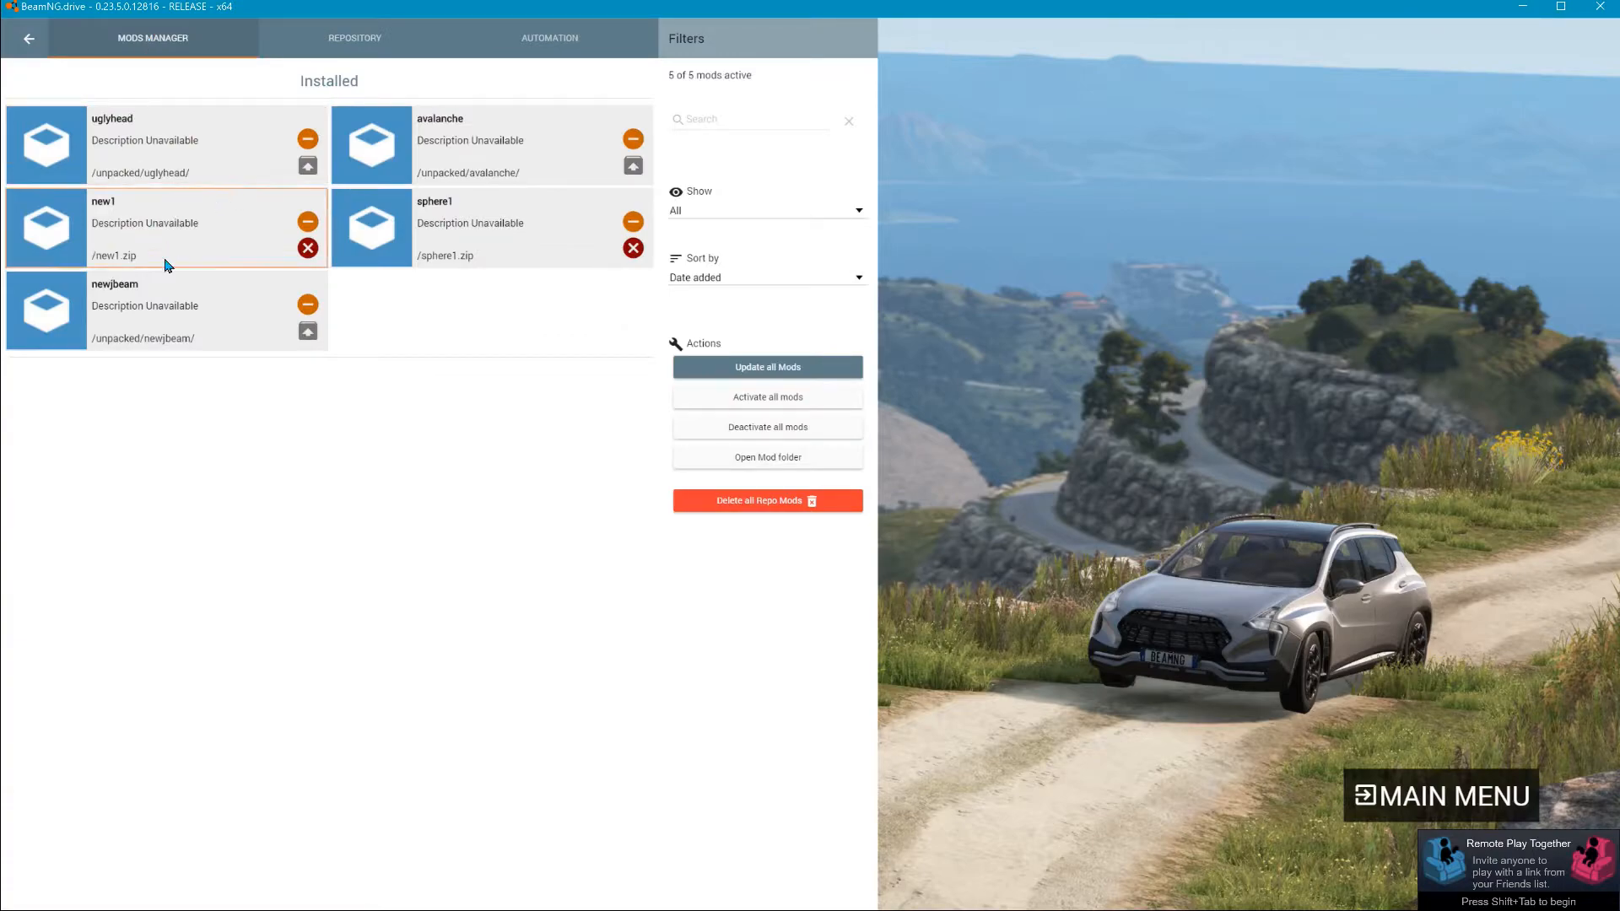
{"action": "left_click", "coordinate": [172, 318]}
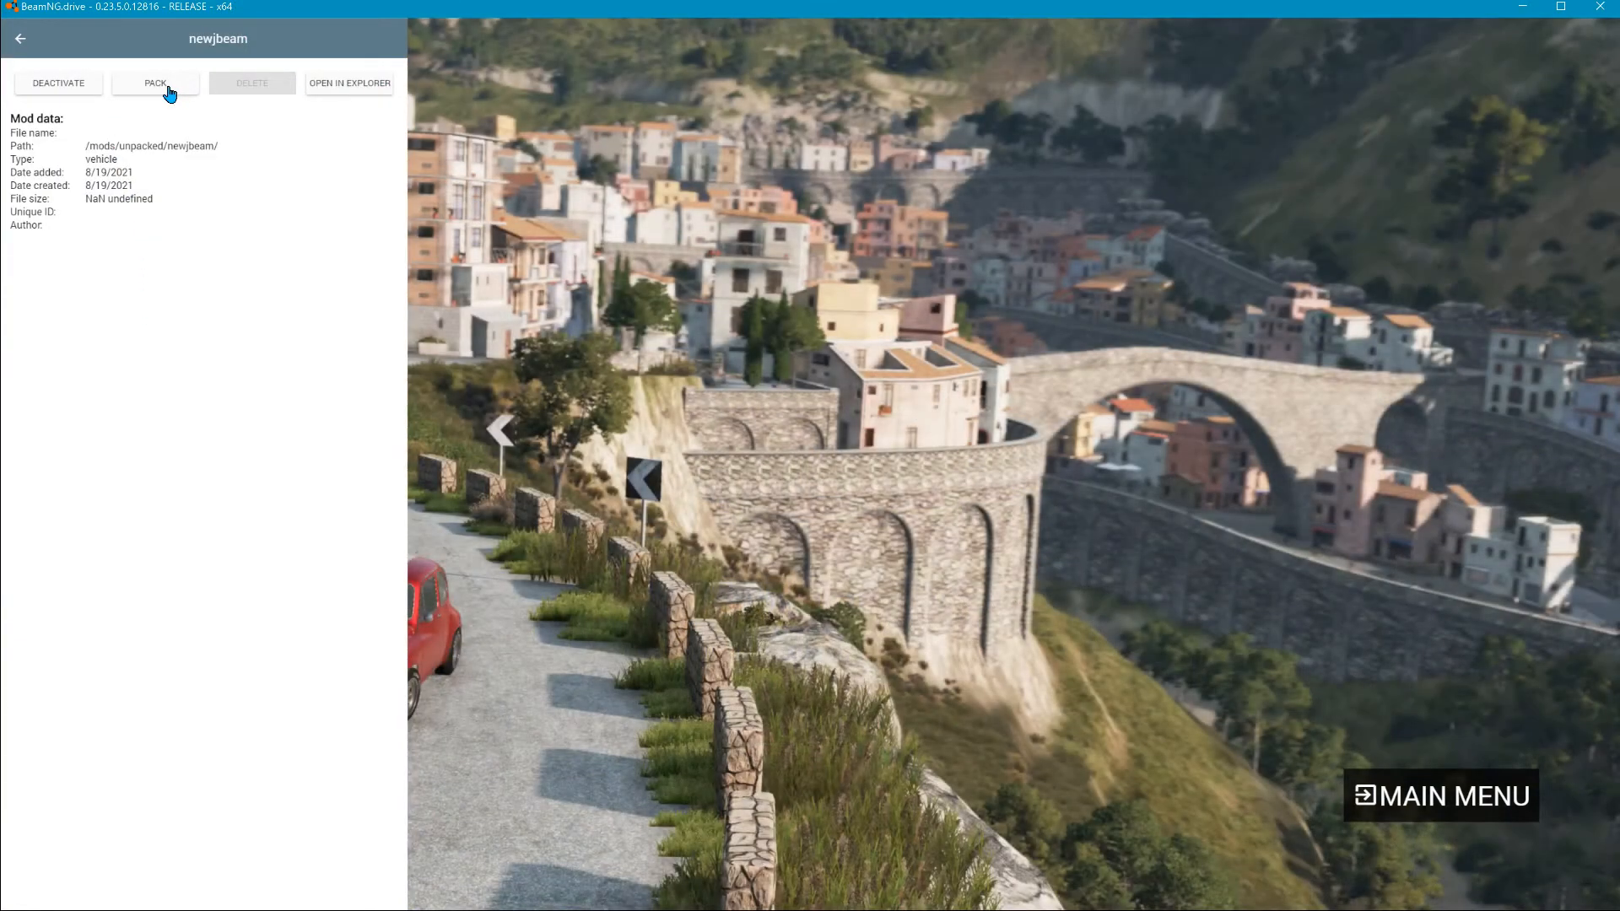
{"action": "left_click", "coordinate": [164, 88]}
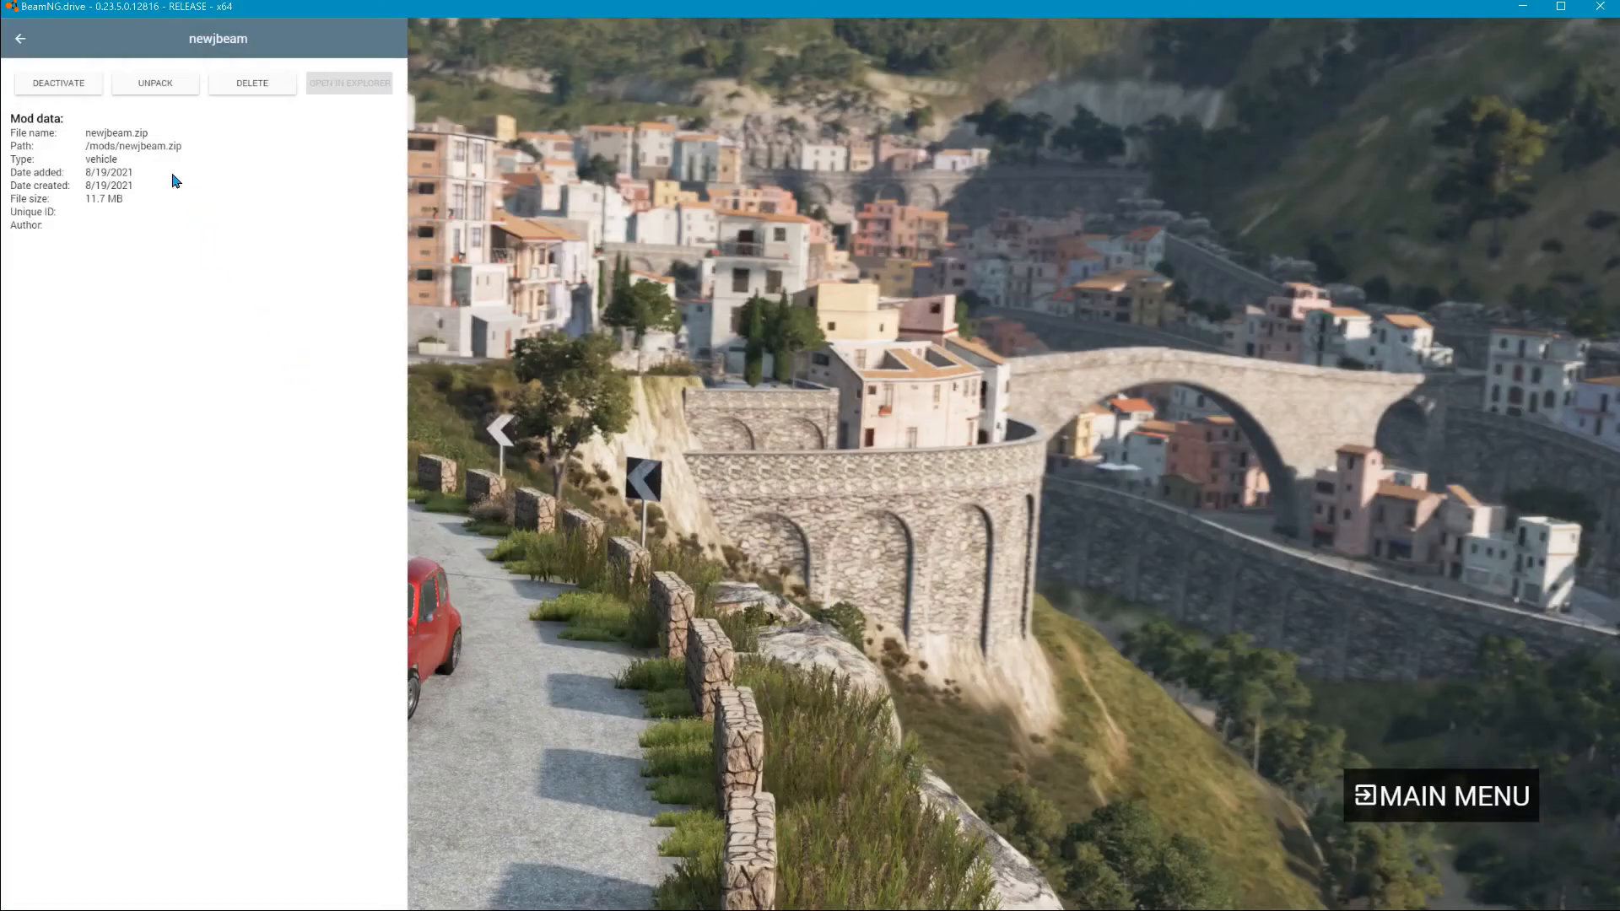
Step: Minimize the game, open the mods folder of BeamNG.drive 0.23 in File Explorer, and check the packed zips and unpacked folder
{"action": "left_click", "coordinate": [1521, 8]}
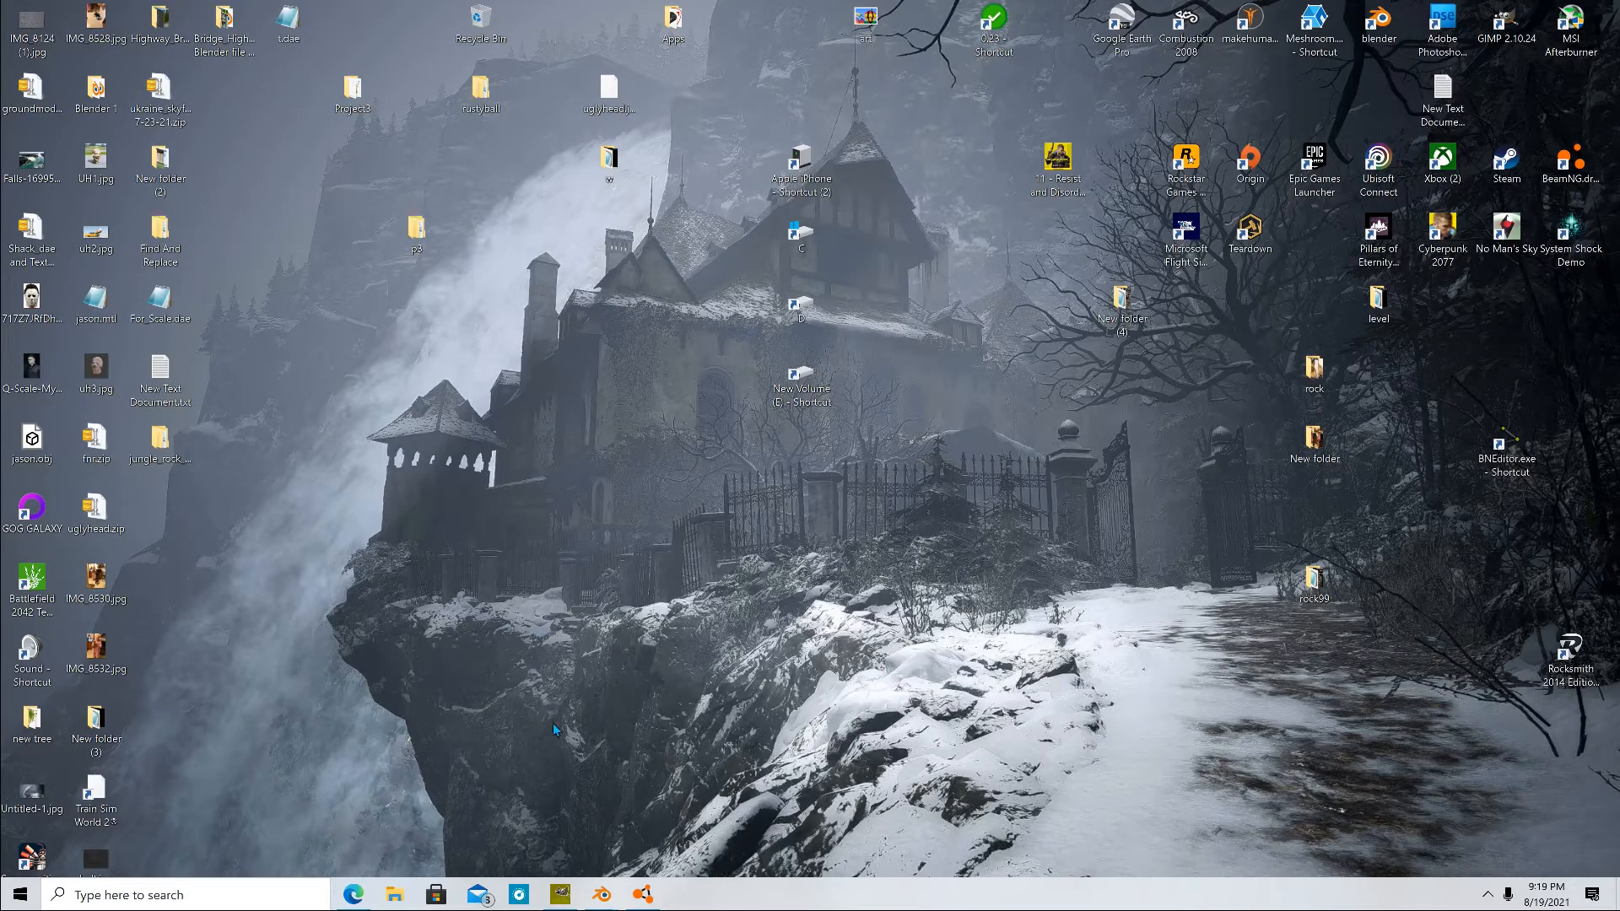
{"action": "double_click", "coordinate": [1006, 47]}
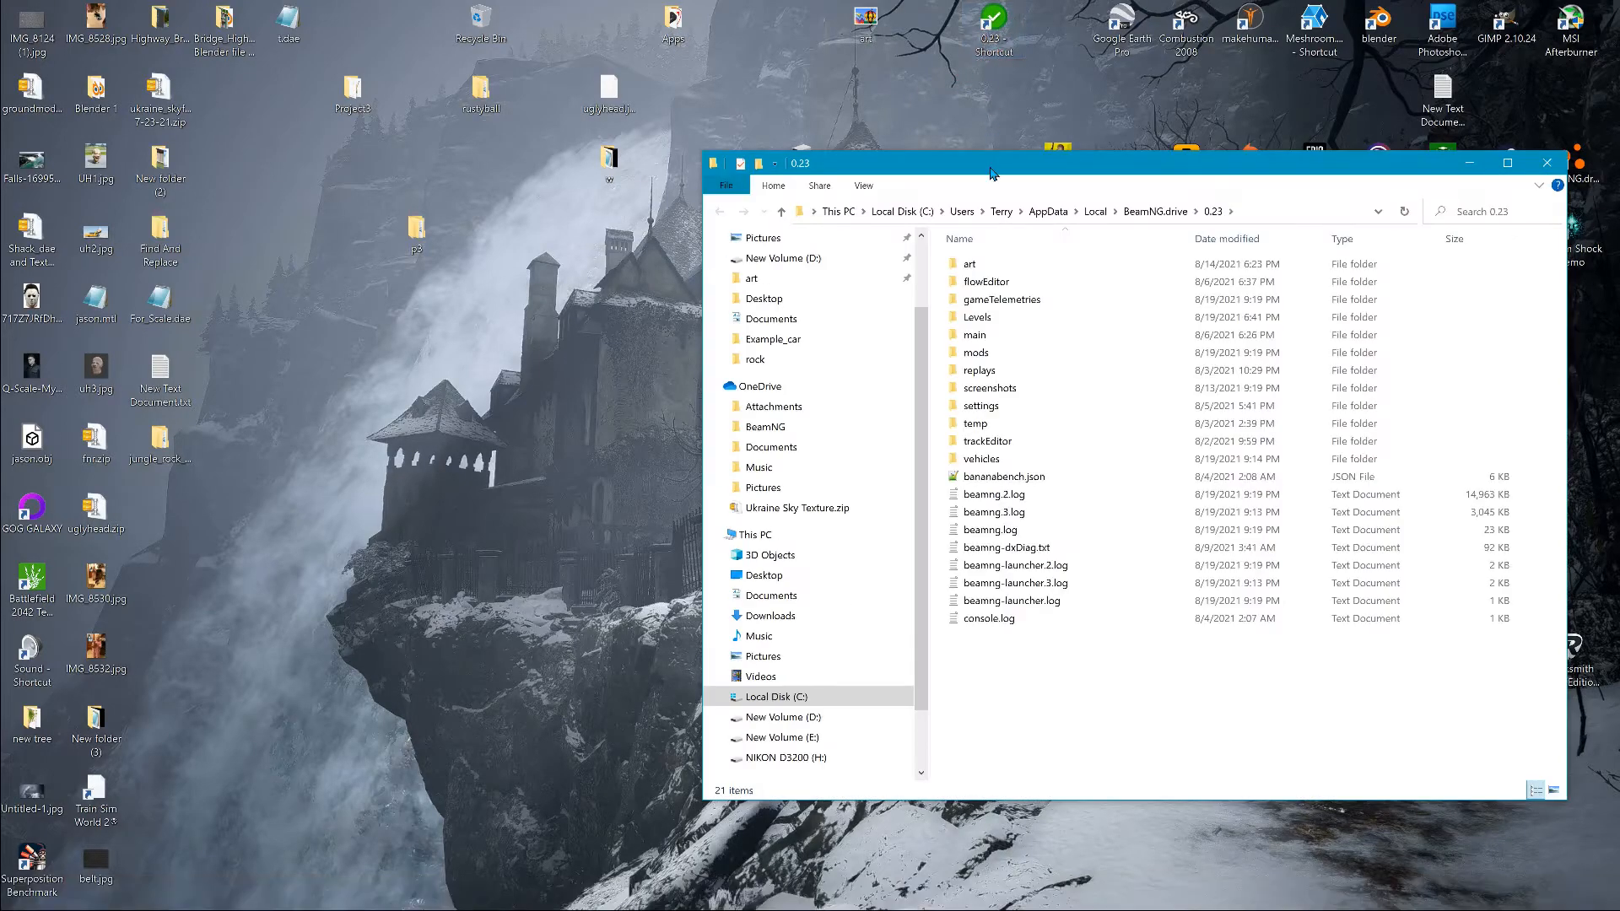
{"action": "left_click_drag", "start_coordinate": [993, 177], "coordinate": [539, 240]}
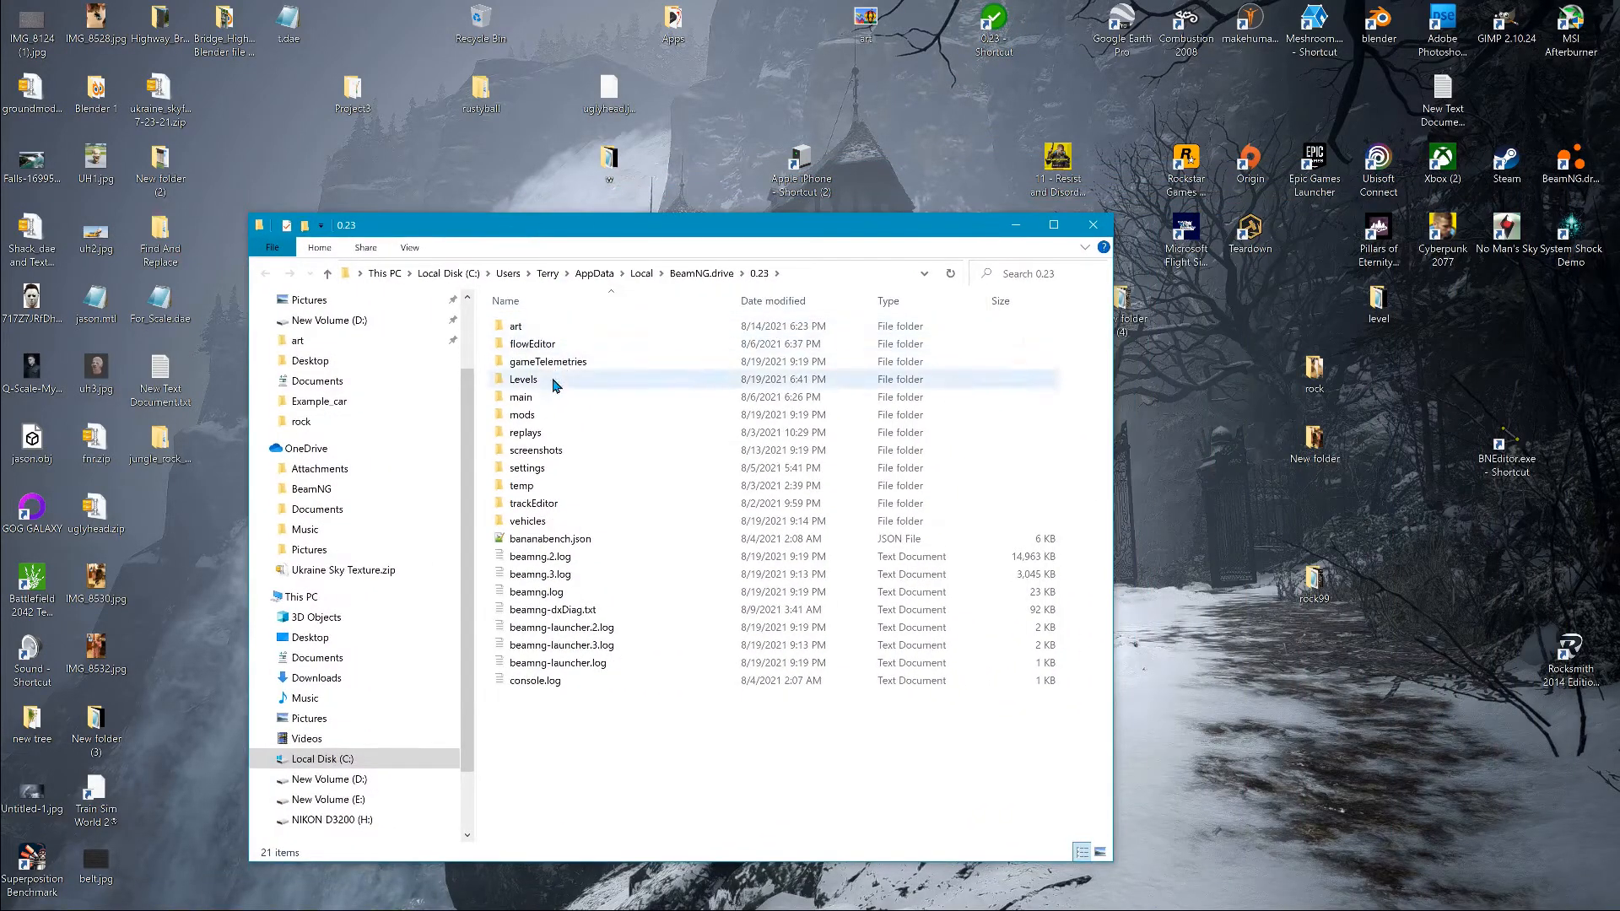
{"action": "double_click", "coordinate": [522, 415]}
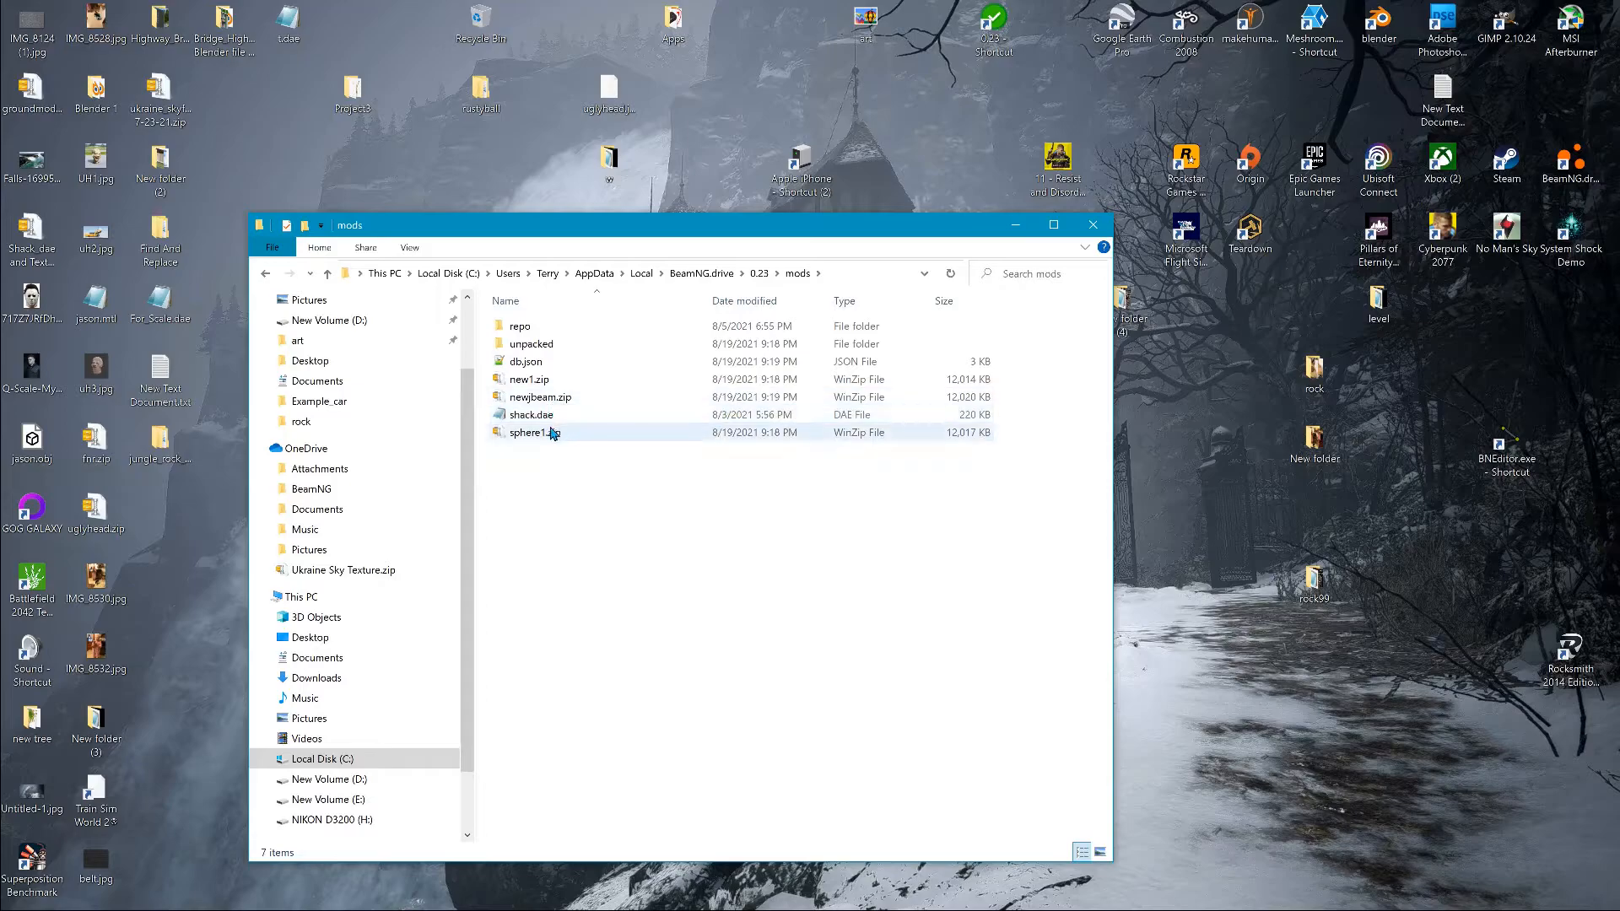
{"action": "mouse_move", "coordinate": [544, 406]}
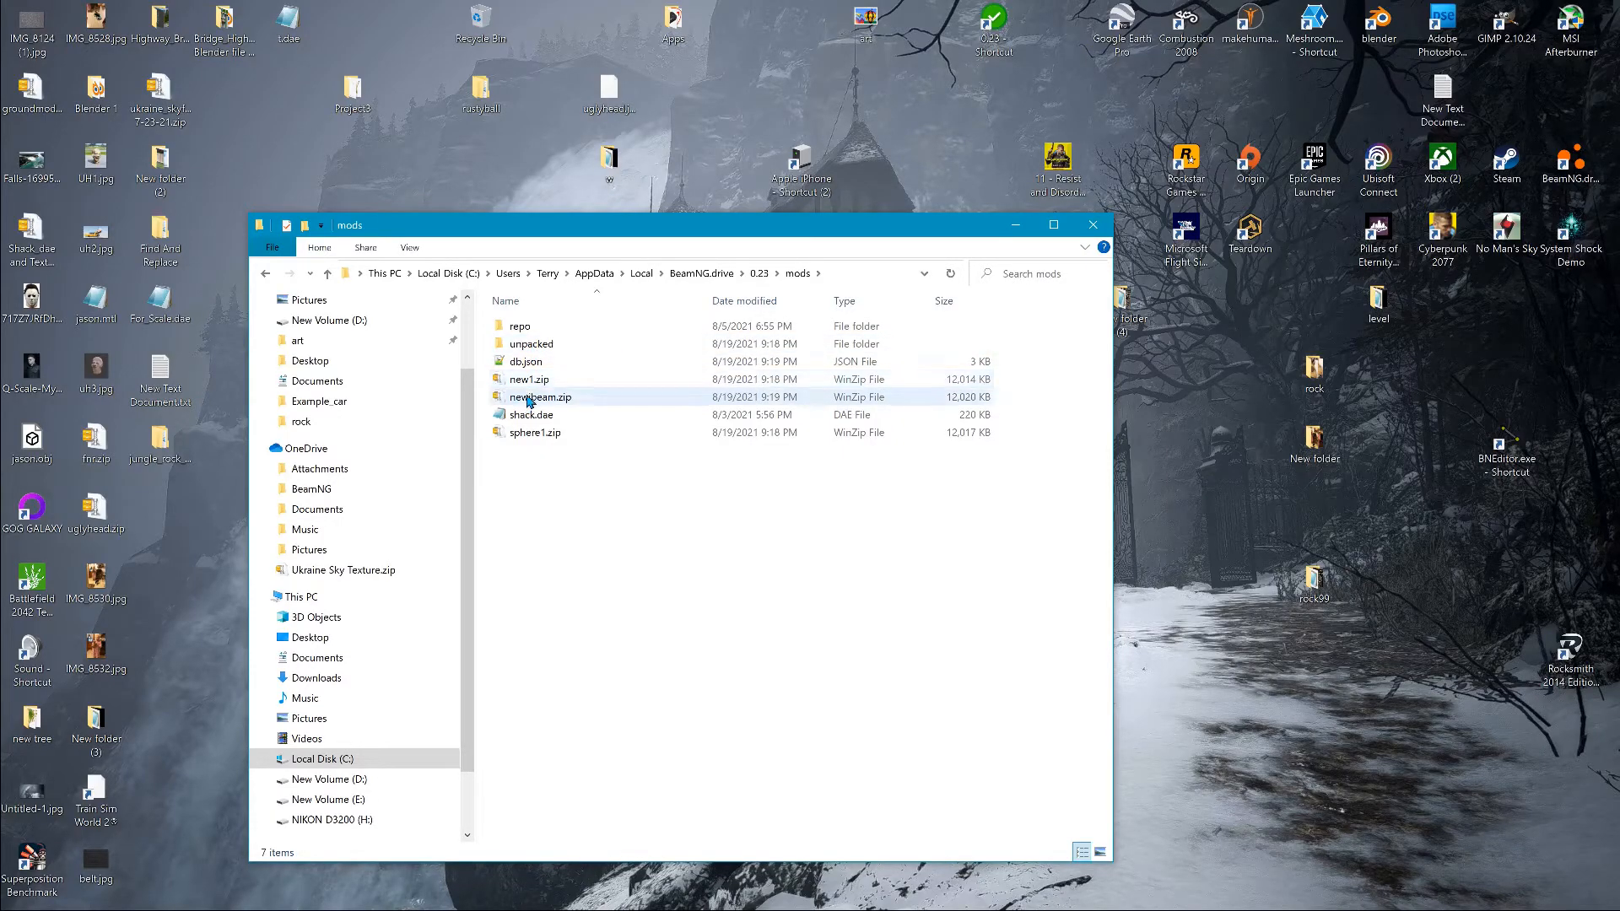
{"action": "double_click", "coordinate": [533, 343]}
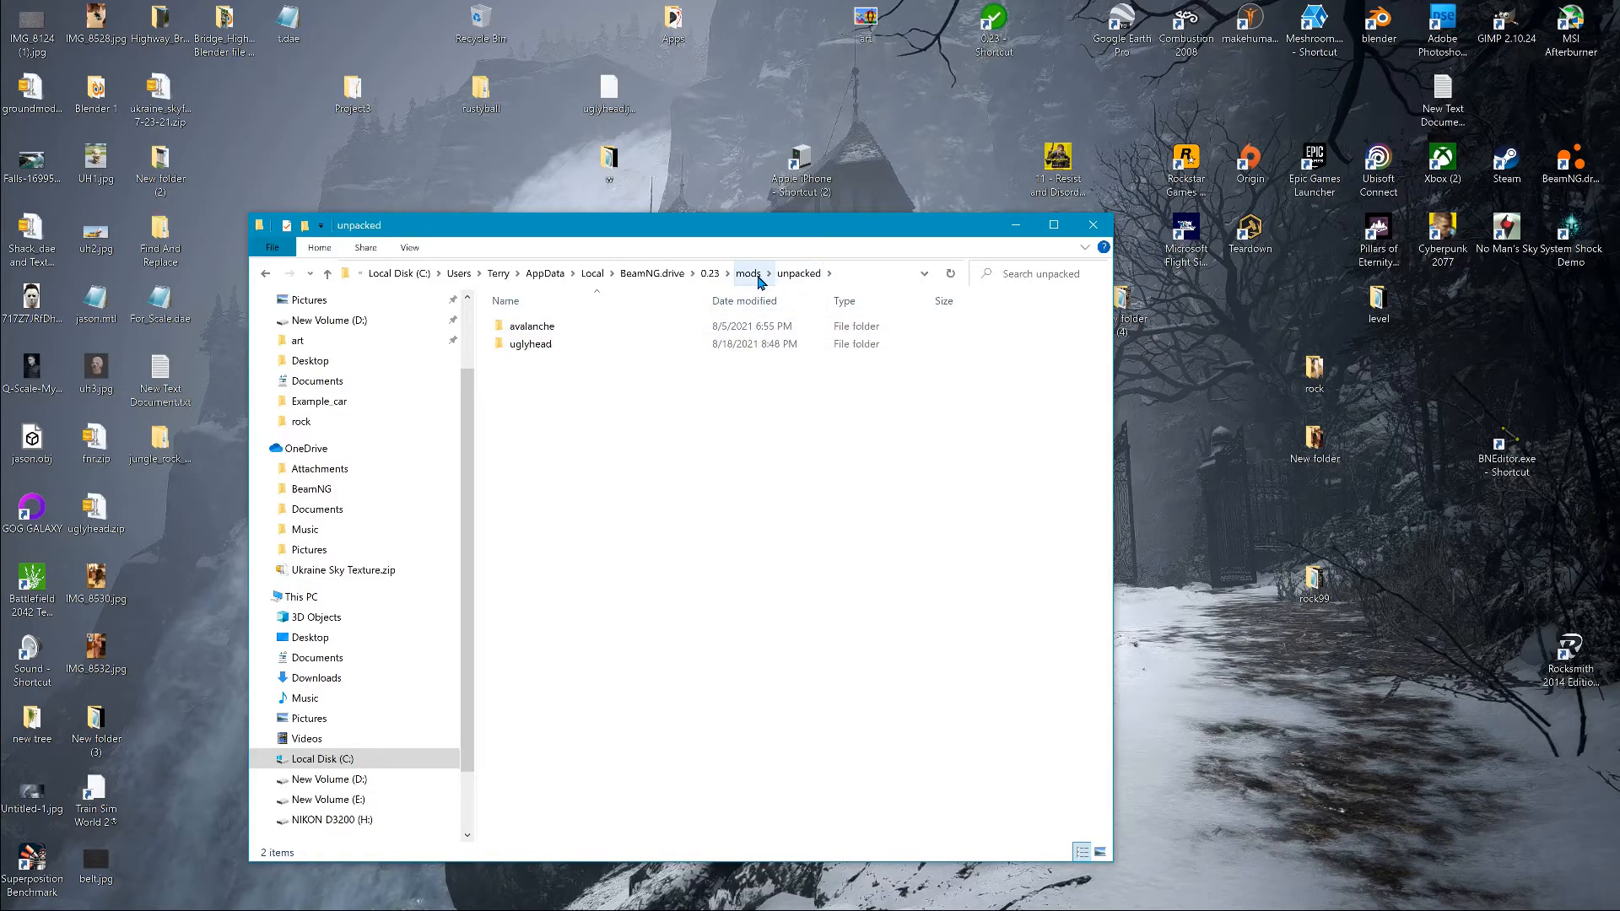
{"action": "left_click", "coordinate": [748, 273]}
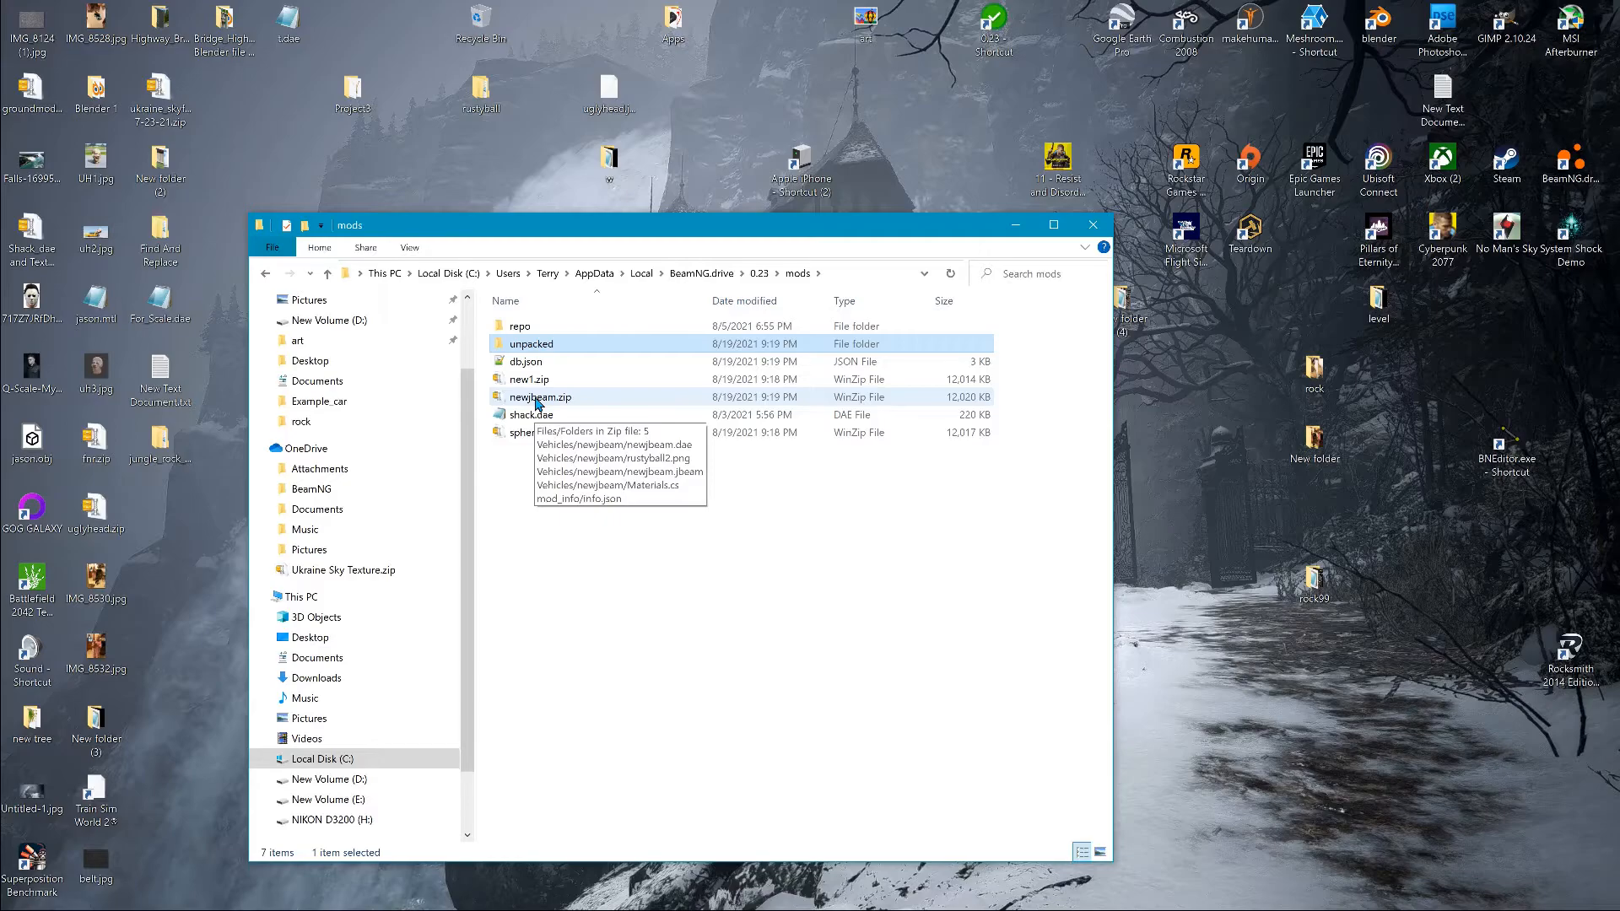
Step: Extract newjbeam.zip with WinRAR into its own newjbeam folder inside the unpacked folder
{"action": "right_click", "coordinate": [536, 403]}
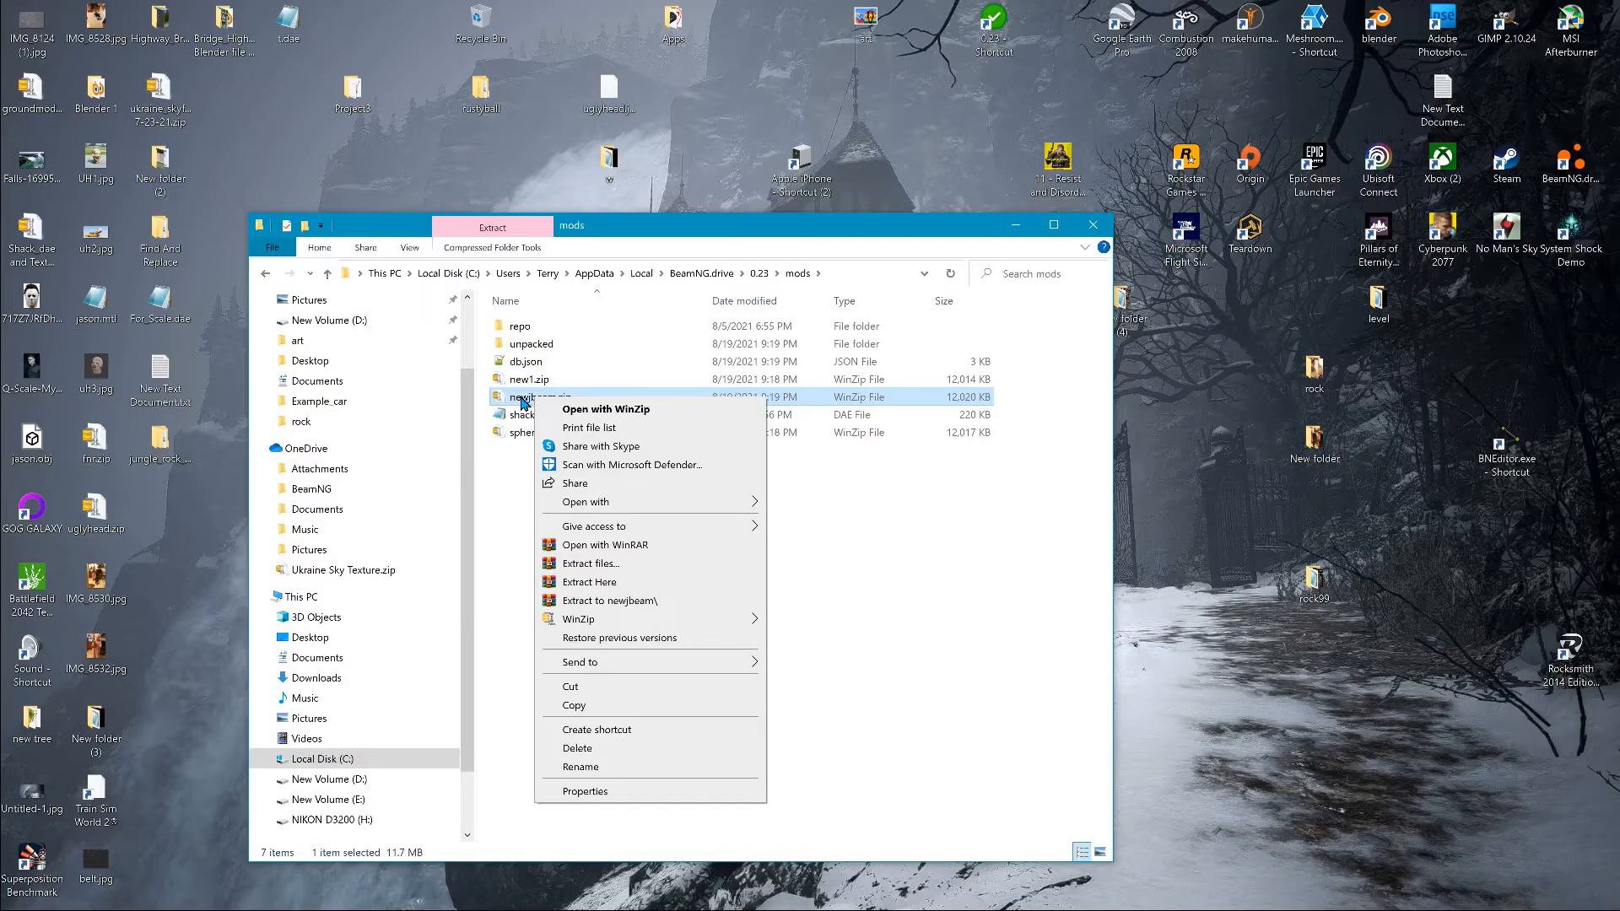
{"action": "left_click", "coordinate": [523, 403]}
{"action": "left_click_drag", "start_coordinate": [524, 403], "coordinate": [530, 347]}
{"action": "right_click_drag", "start_coordinate": [529, 347], "coordinate": [530, 348]}
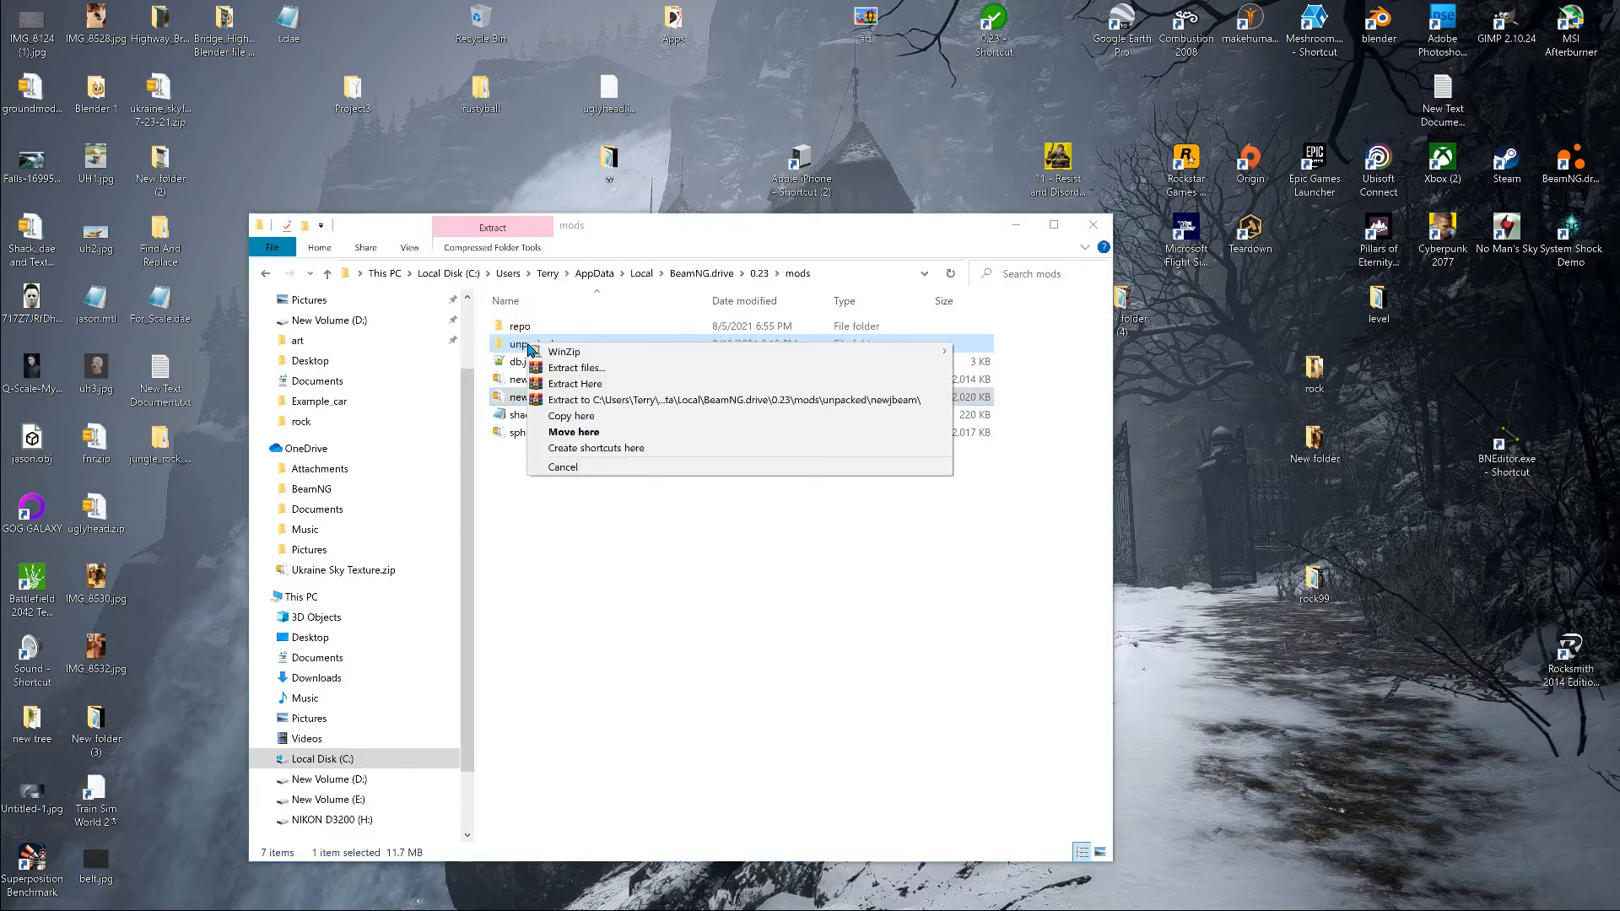
{"action": "left_click", "coordinate": [633, 400]}
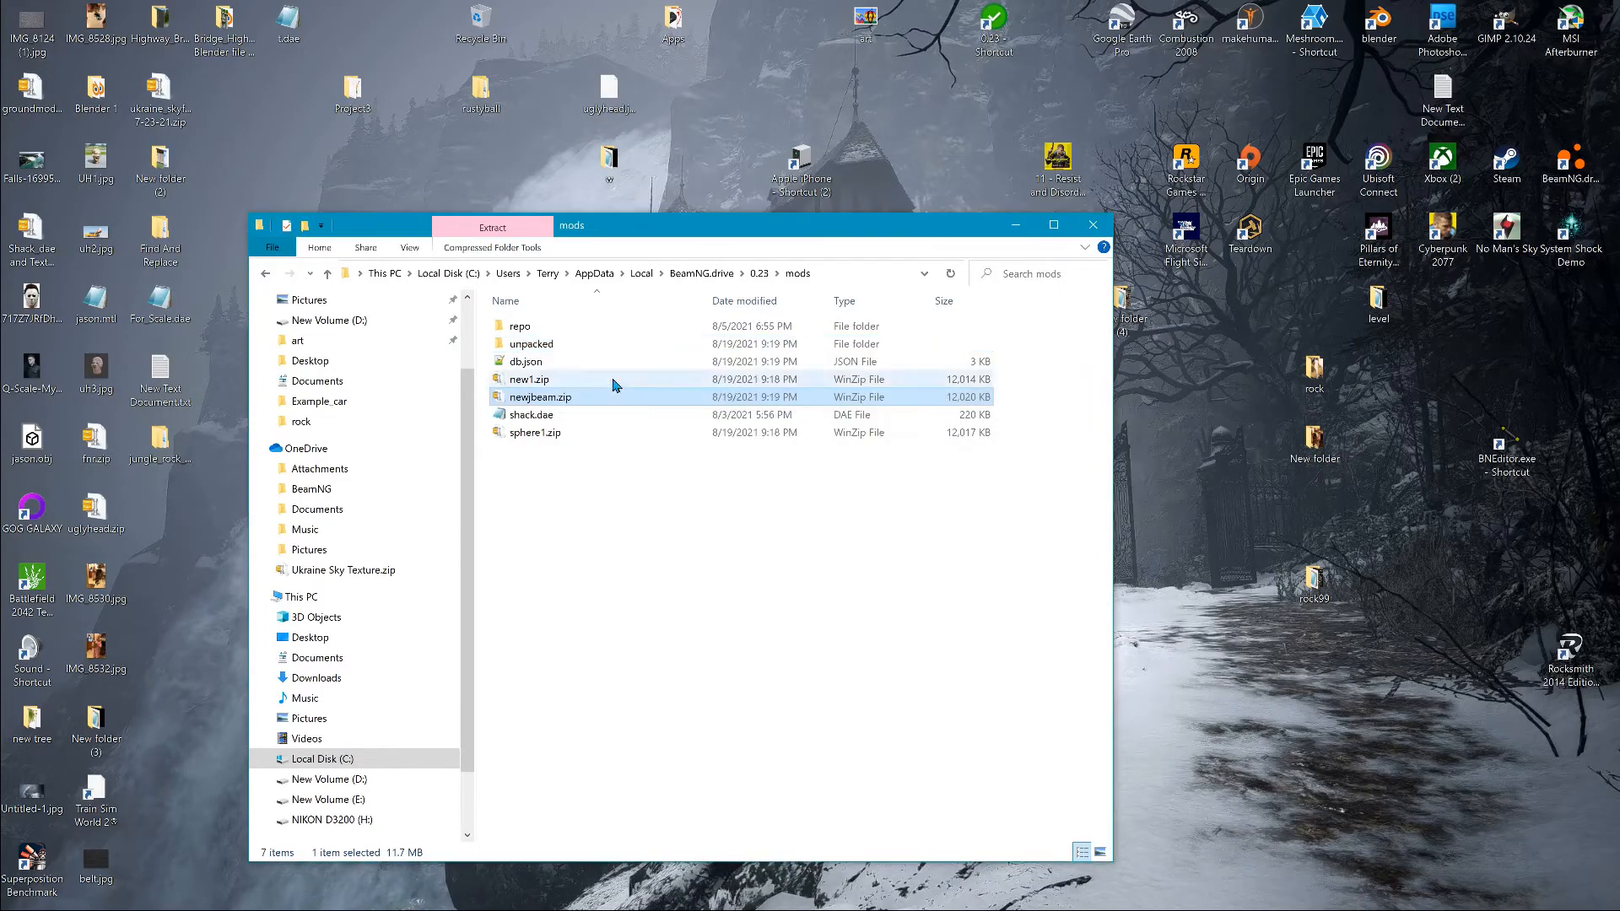
Step: Check the extracted vehicle files in the Vehicles\newjbeam subfolder of the unpacked newjbeam mod
{"action": "double_click", "coordinate": [527, 345]}
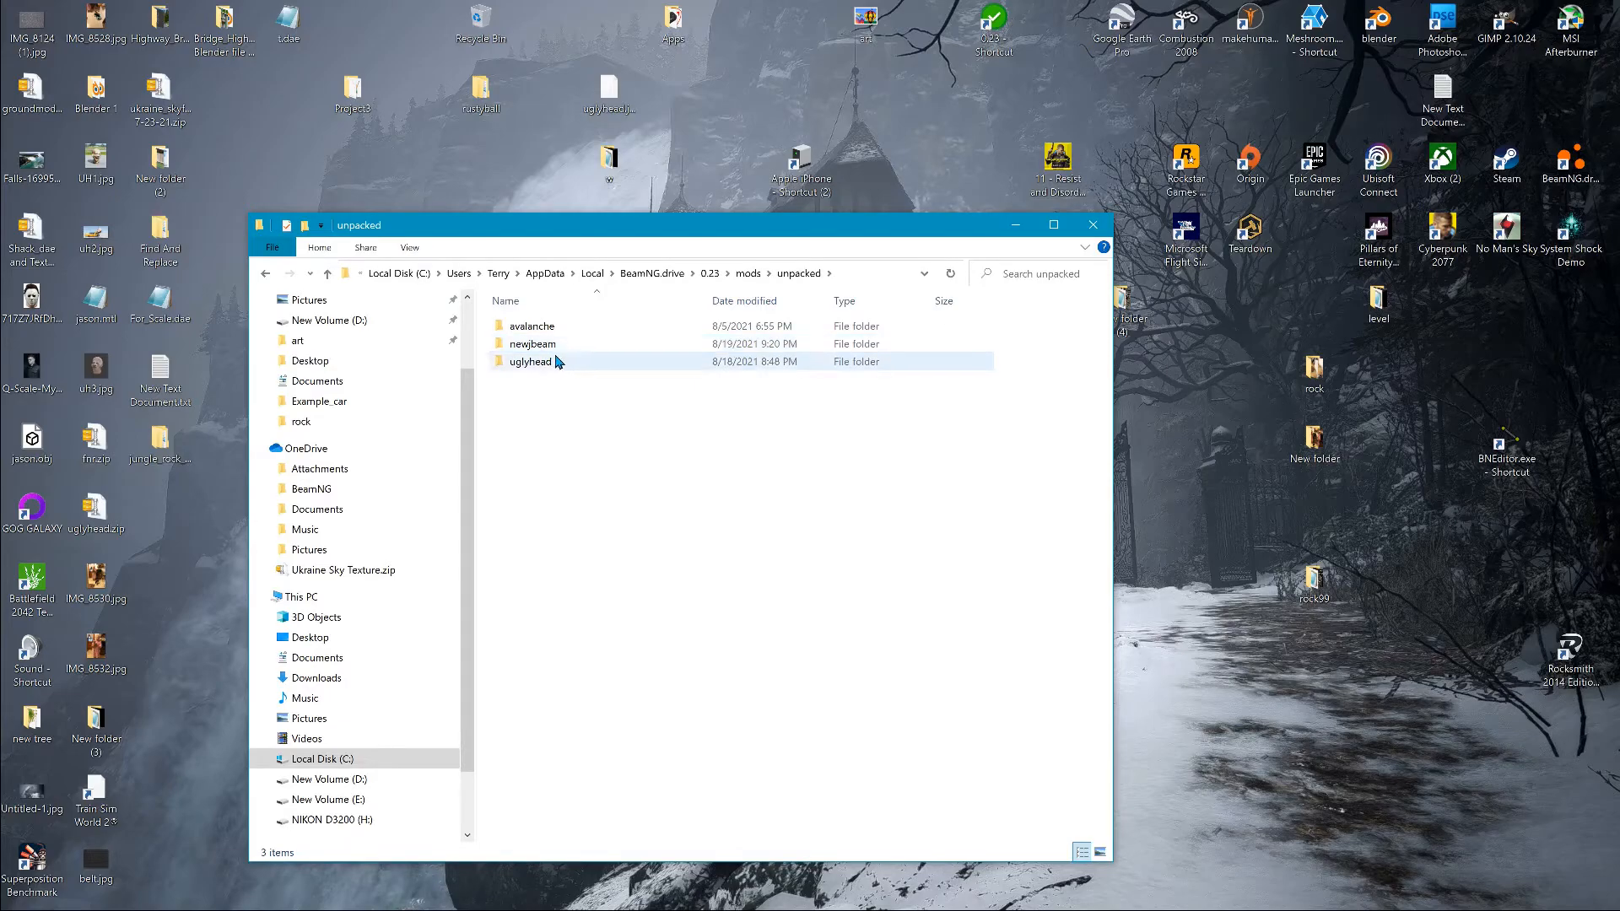
{"action": "double_click", "coordinate": [551, 347]}
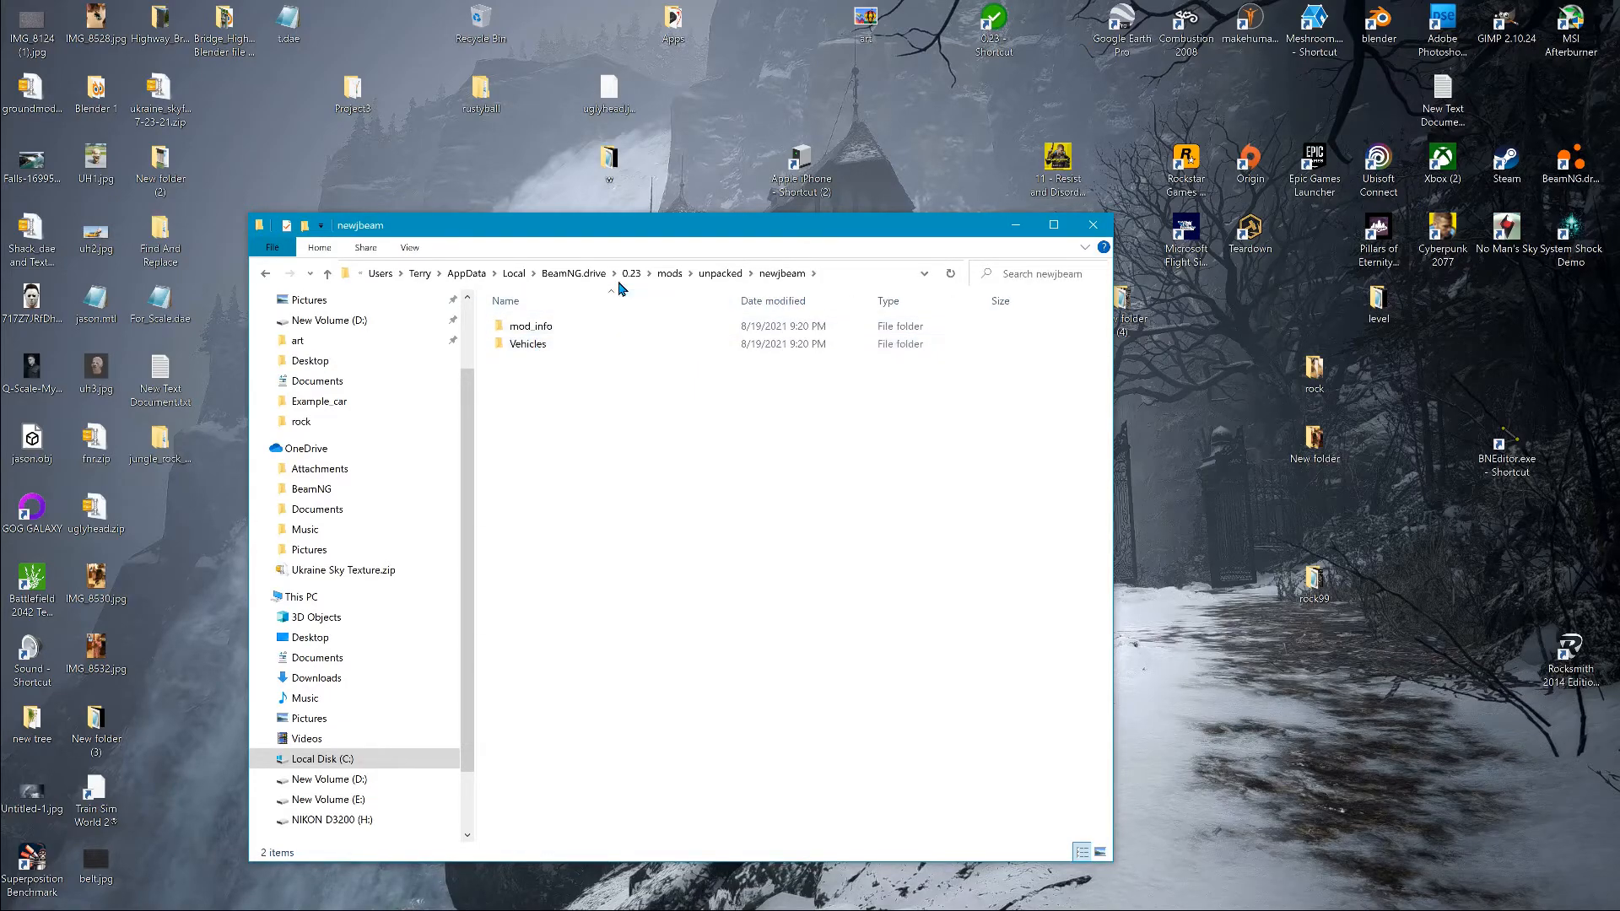
{"action": "left_click", "coordinate": [555, 352]}
{"action": "double_click", "coordinate": [555, 353]}
{"action": "double_click", "coordinate": [555, 331]}
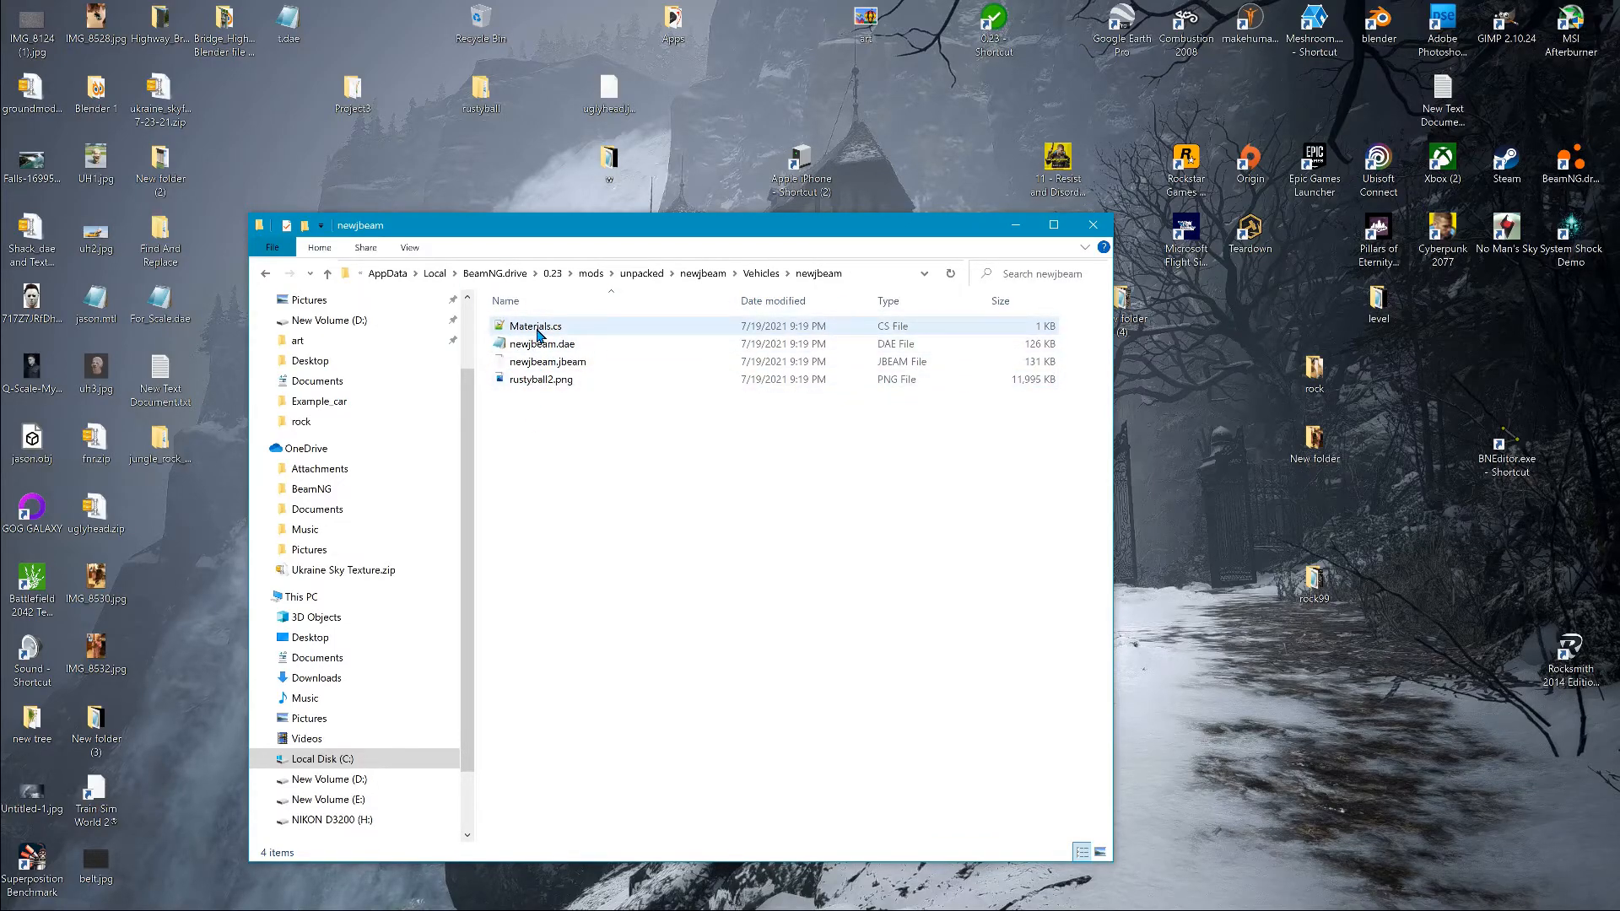
Step: Check the contents of the newjbeam mod's mod_info folder and go back to the unpacked folder
{"action": "left_click", "coordinate": [762, 274]}
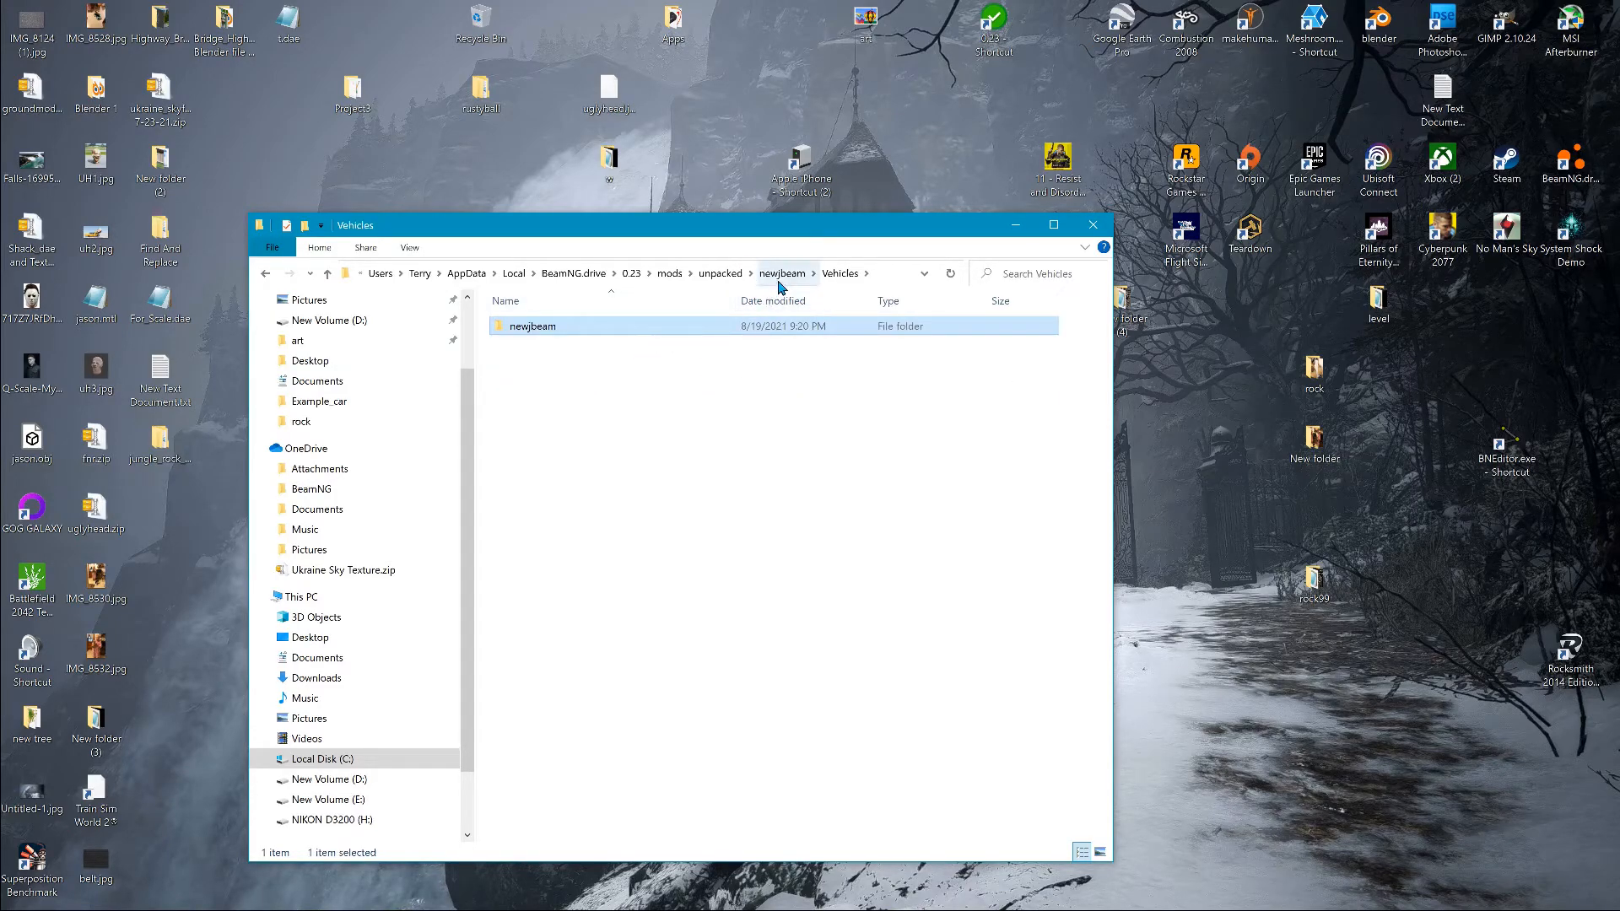
{"action": "left_click", "coordinate": [781, 274]}
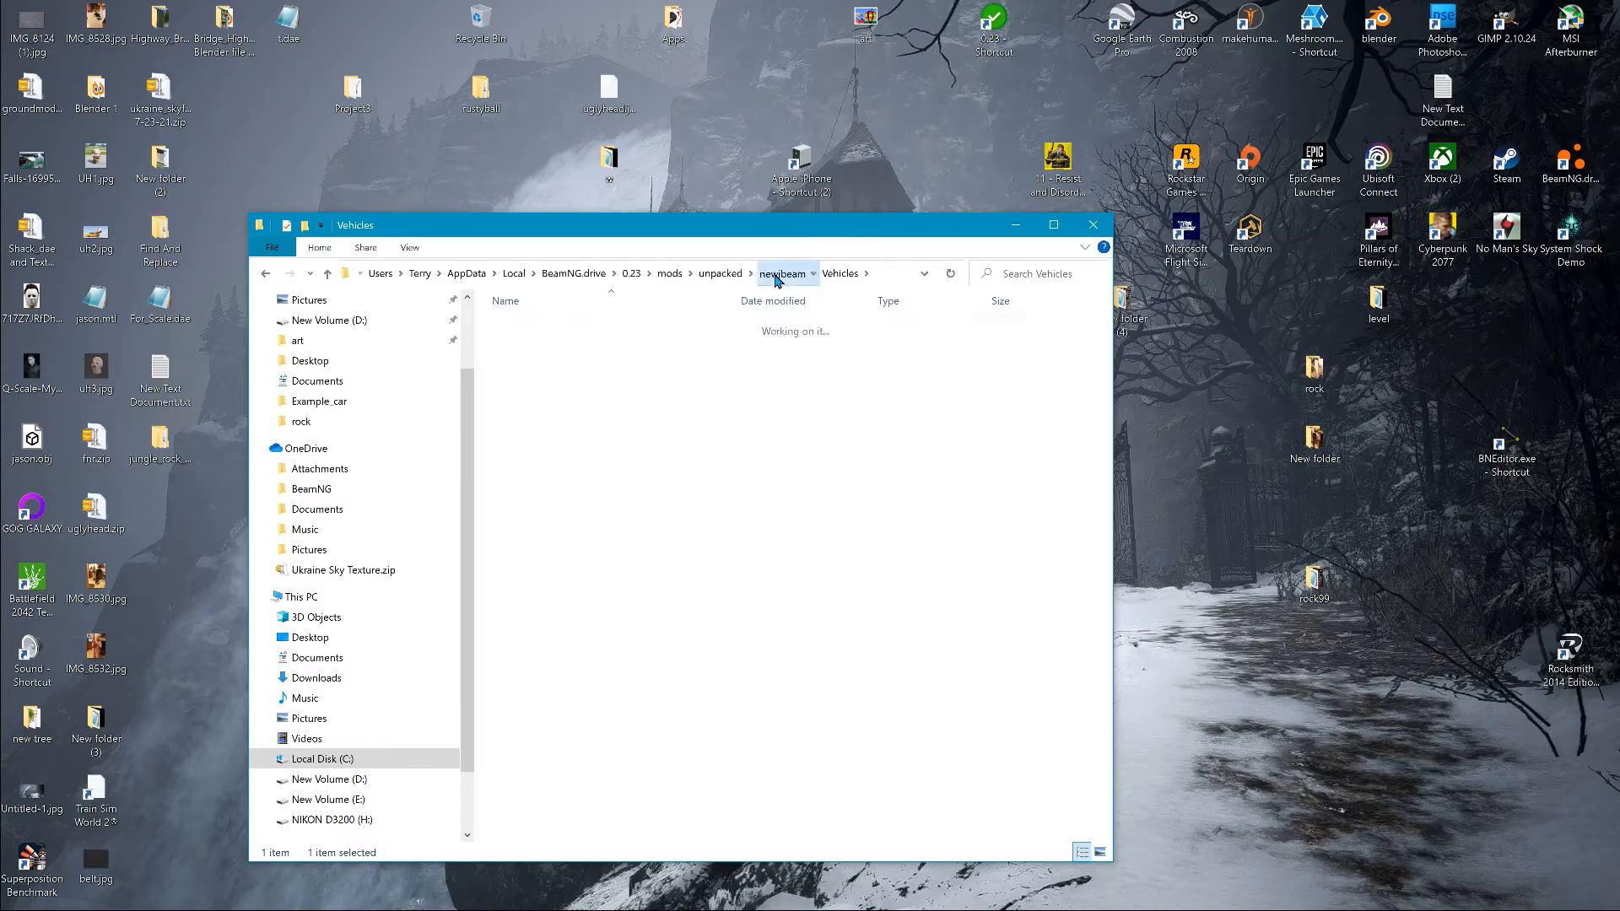
{"action": "double_click", "coordinate": [542, 331]}
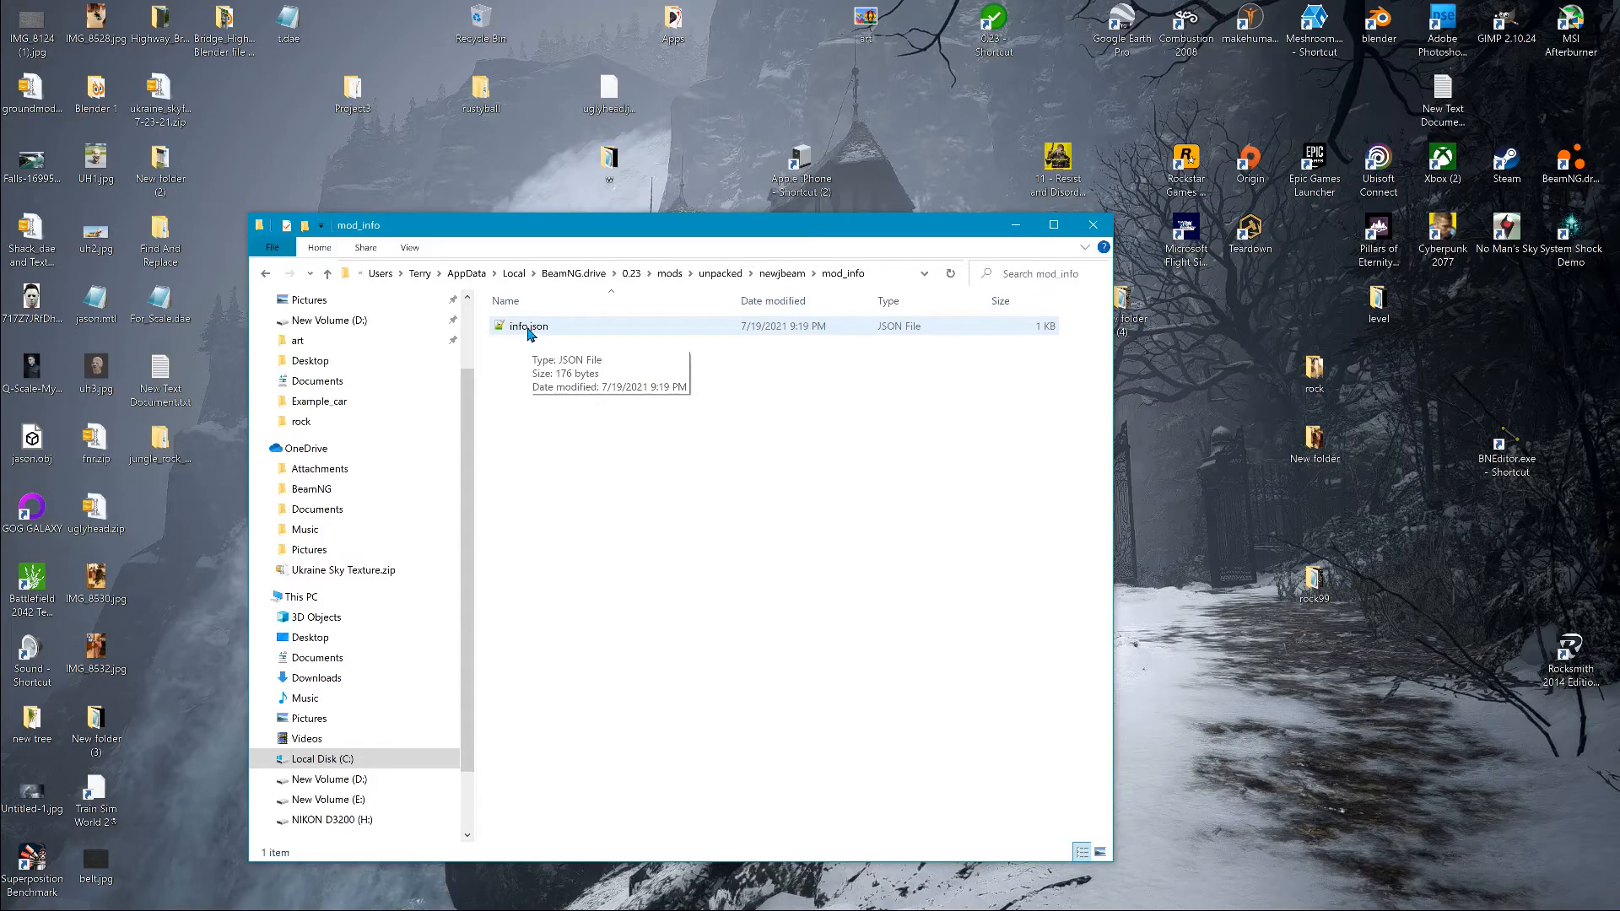
{"action": "left_click", "coordinate": [770, 278]}
{"action": "left_click", "coordinate": [722, 278]}
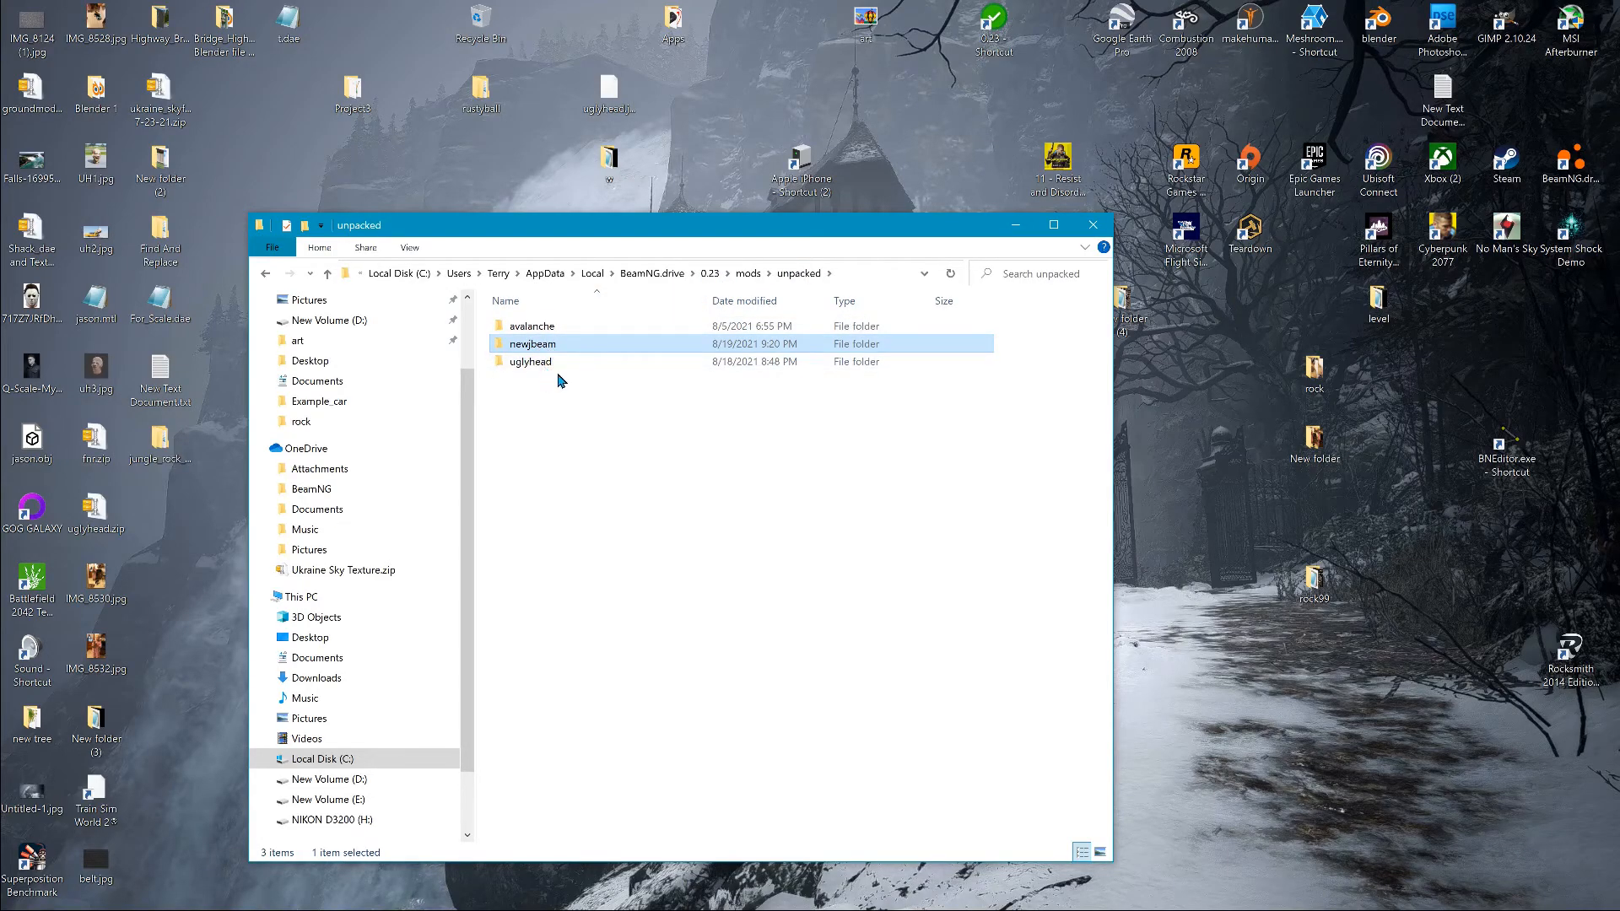
{"action": "mouse_move", "coordinate": [599, 353]}
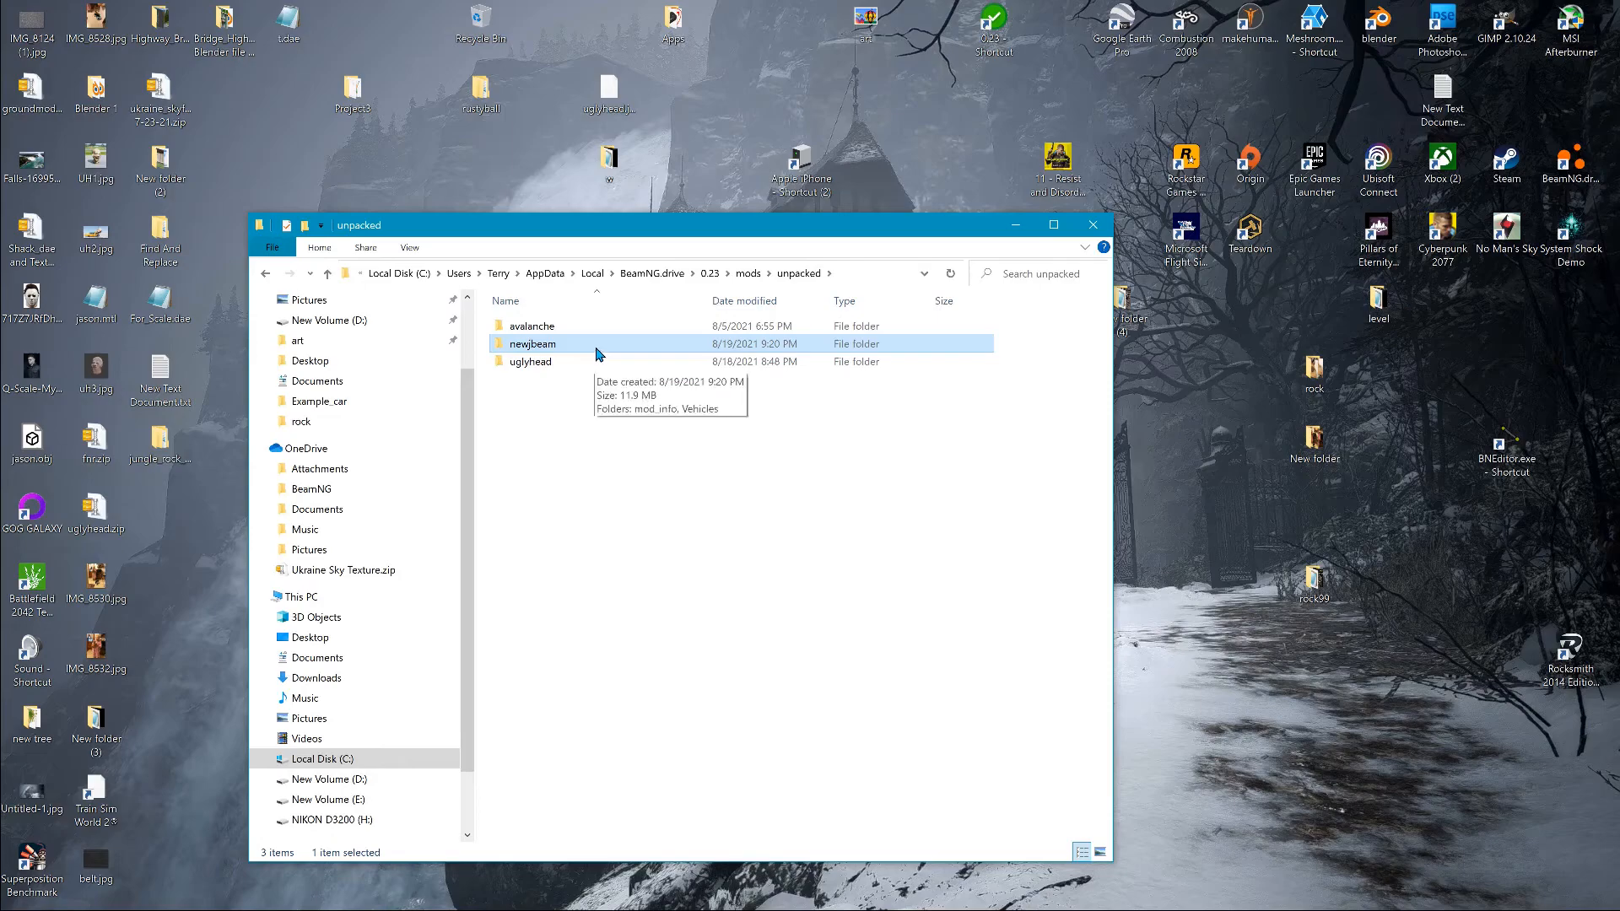